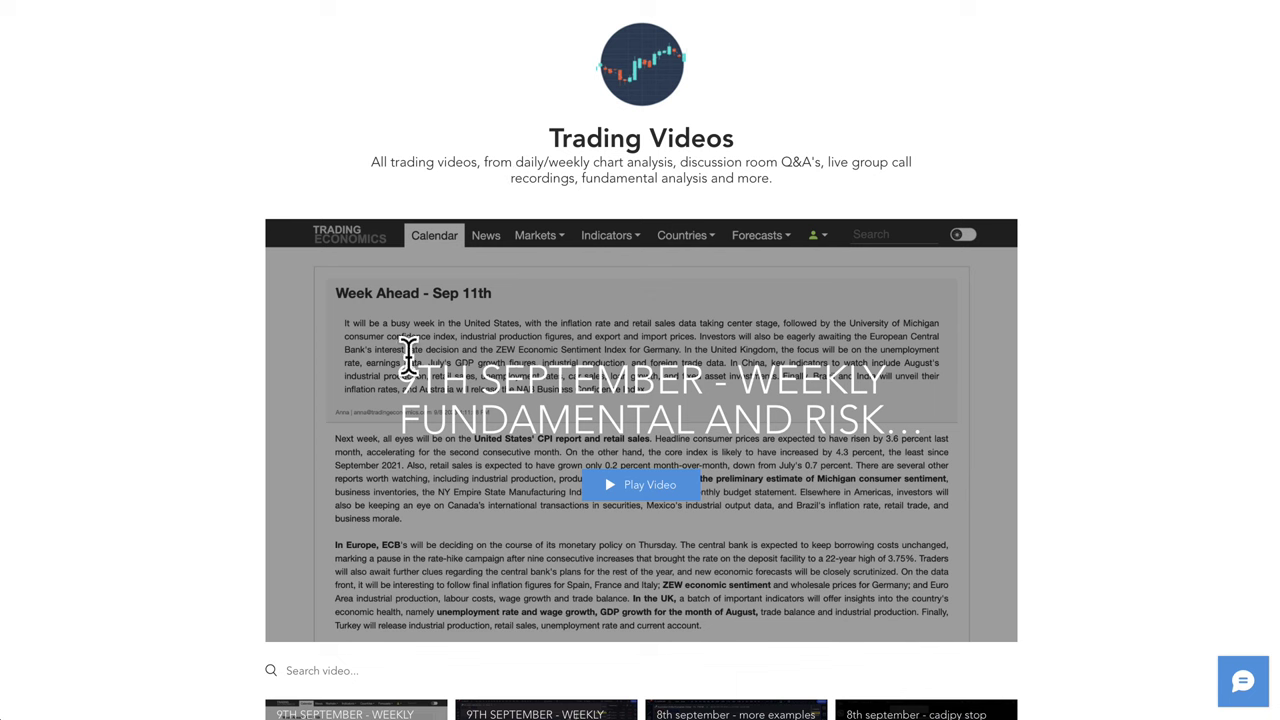
- Examine the Trading Videos page, including the featured weekly fundamental video and the September video thumbnails
{"action": "scroll", "coordinate": [181, 466], "scroll_direction": "down", "scroll_amount": 3}
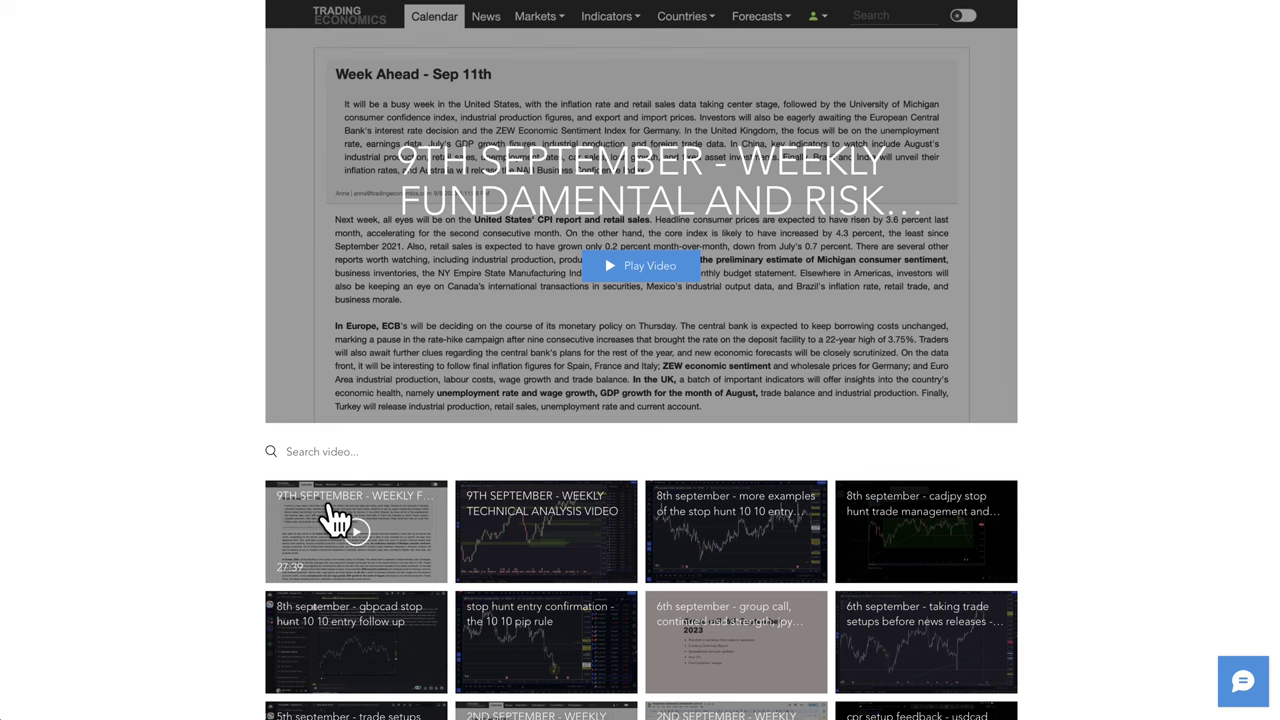
{"action": "scroll", "coordinate": [503, 534], "scroll_direction": "down", "scroll_amount": 2}
{"action": "scroll", "coordinate": [490, 517], "scroll_direction": "down", "scroll_amount": 1}
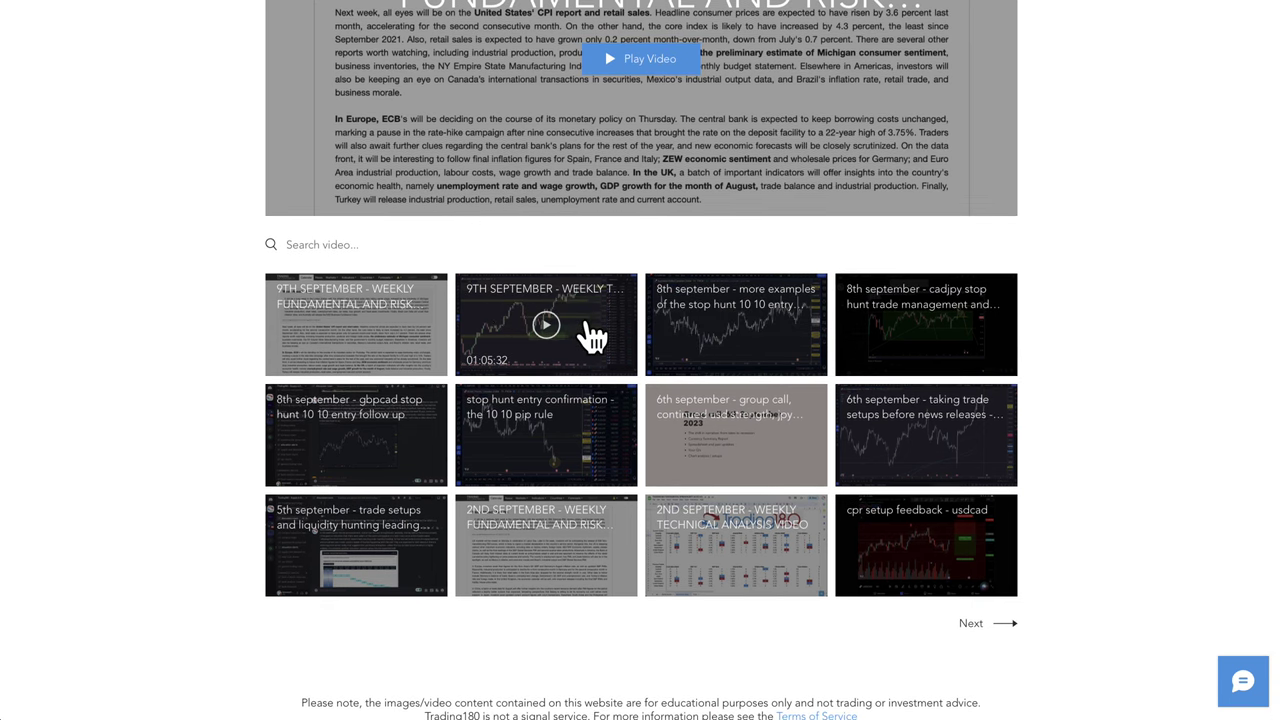
{"action": "scroll", "coordinate": [591, 334], "scroll_direction": "up", "scroll_amount": 1}
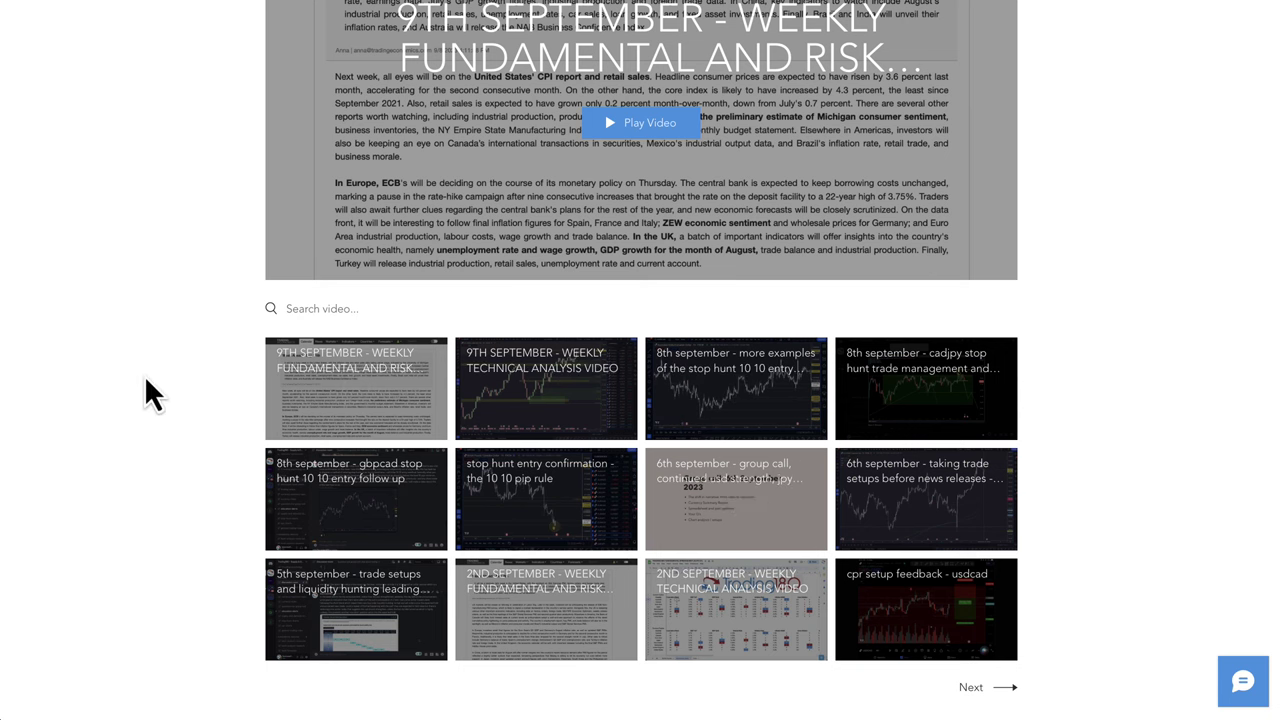
{"action": "scroll", "coordinate": [166, 372], "scroll_direction": "up", "scroll_amount": 4}
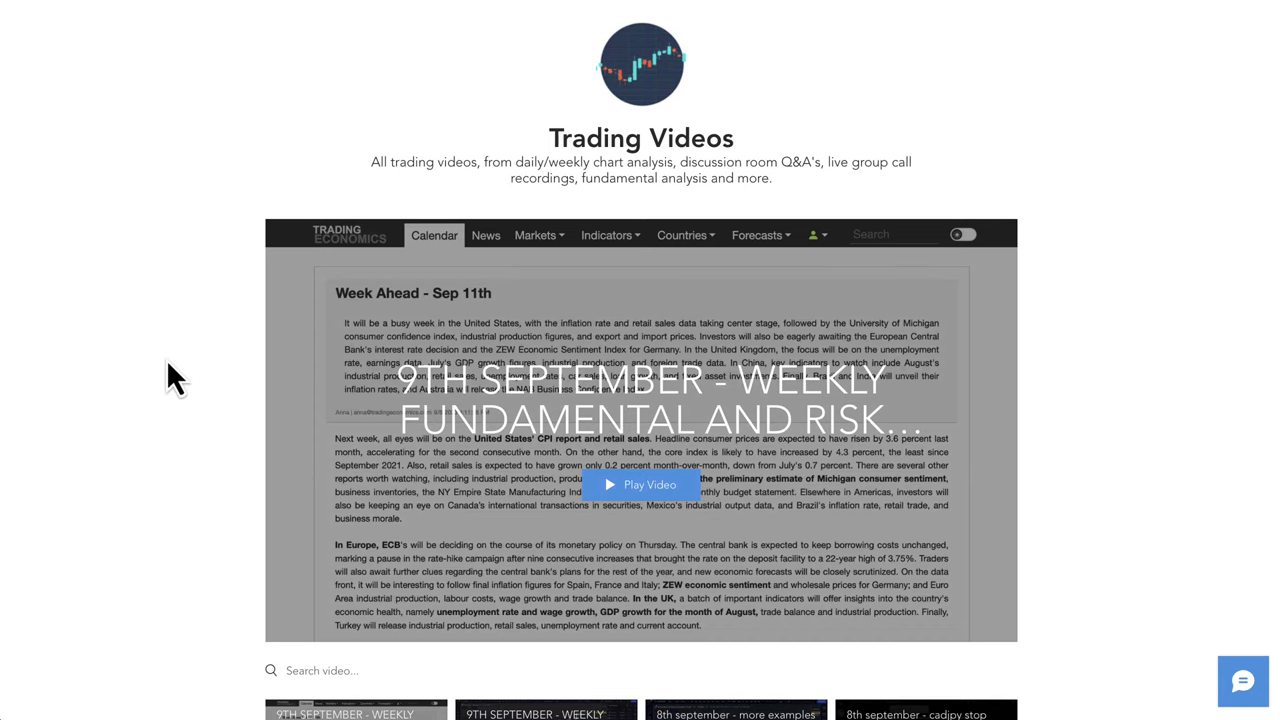
{"action": "scroll", "coordinate": [168, 363], "scroll_direction": "down", "scroll_amount": 3}
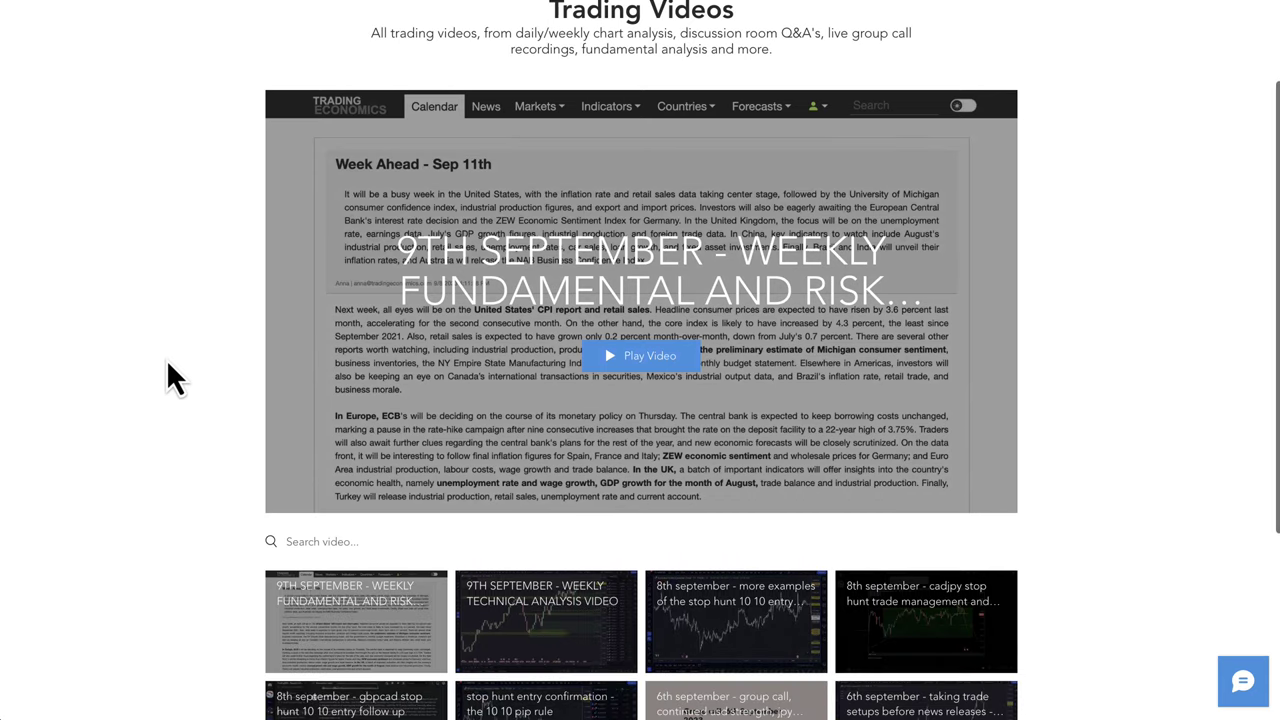
{"action": "scroll", "coordinate": [168, 363], "scroll_direction": "up", "scroll_amount": 3}
{"action": "scroll", "coordinate": [166, 361], "scroll_direction": "down", "scroll_amount": 1}
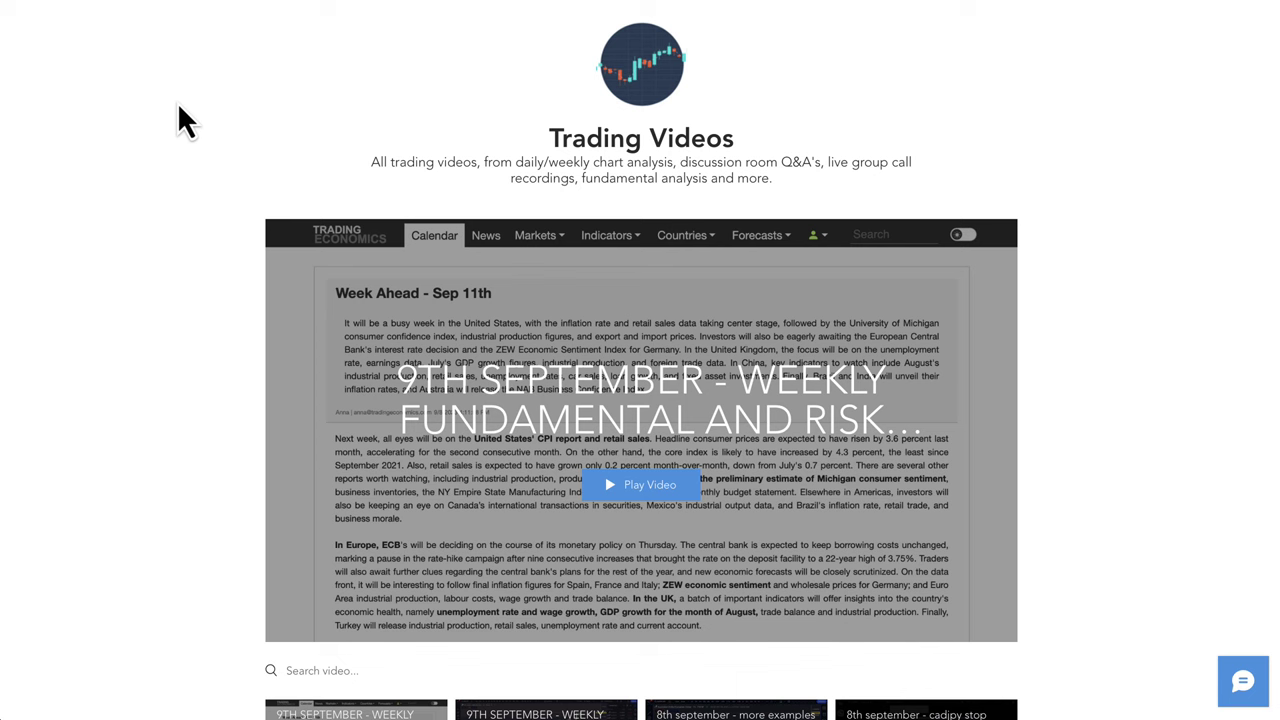
- Switch to TradingView and examine the US Dollar Index daily chart with its supply and demand zones
{"action": "type", "text": "tradingview"}
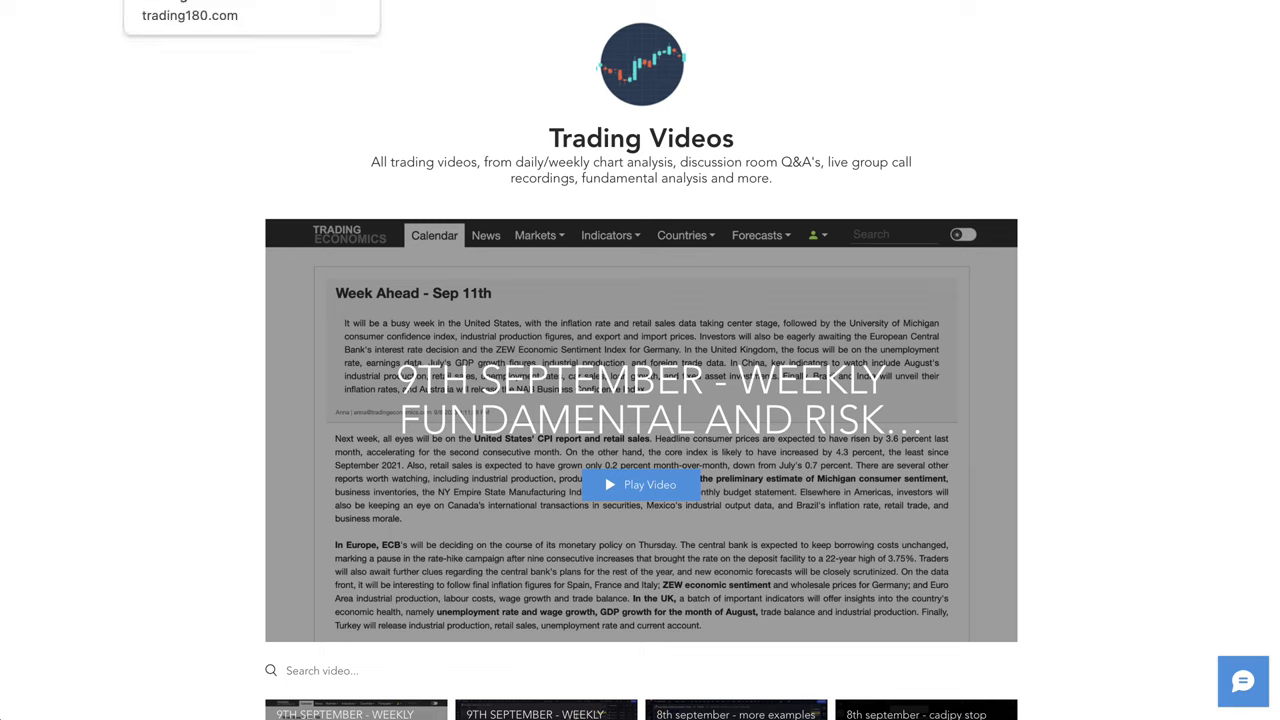
{"action": "key", "text": "Return"}
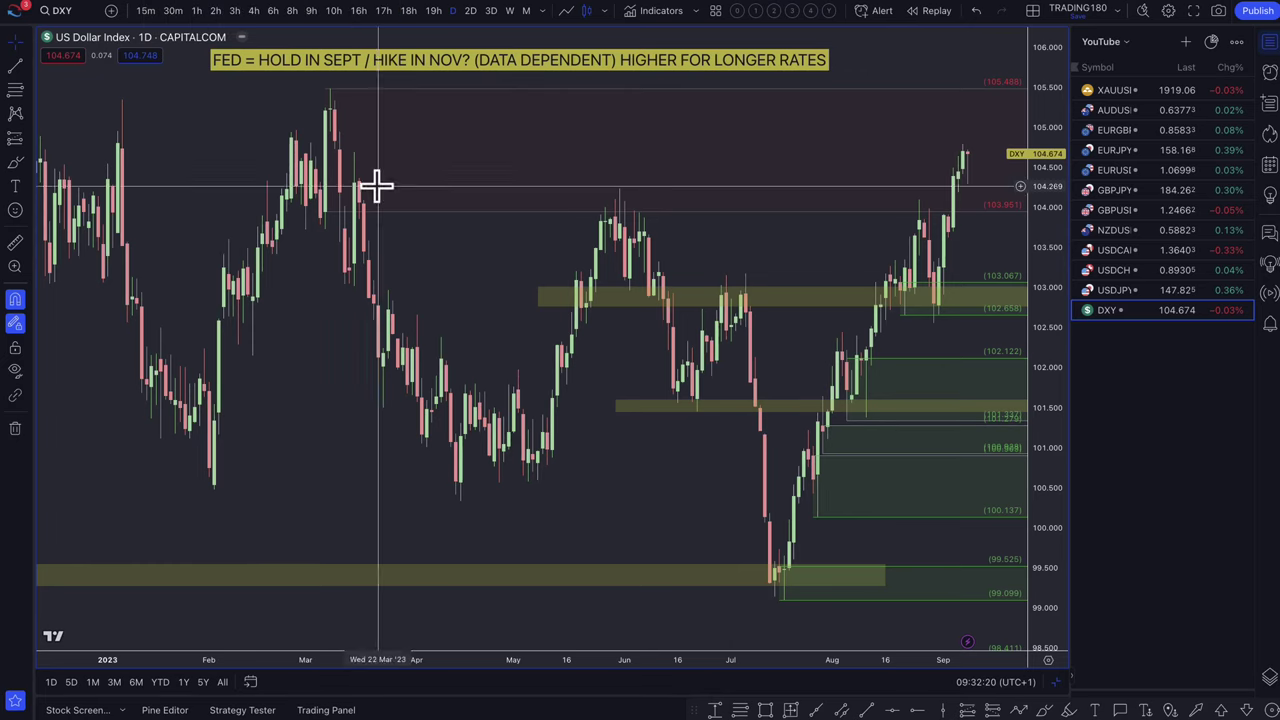
{"action": "scroll", "coordinate": [506, 249], "scroll_direction": "down", "scroll_amount": 2}
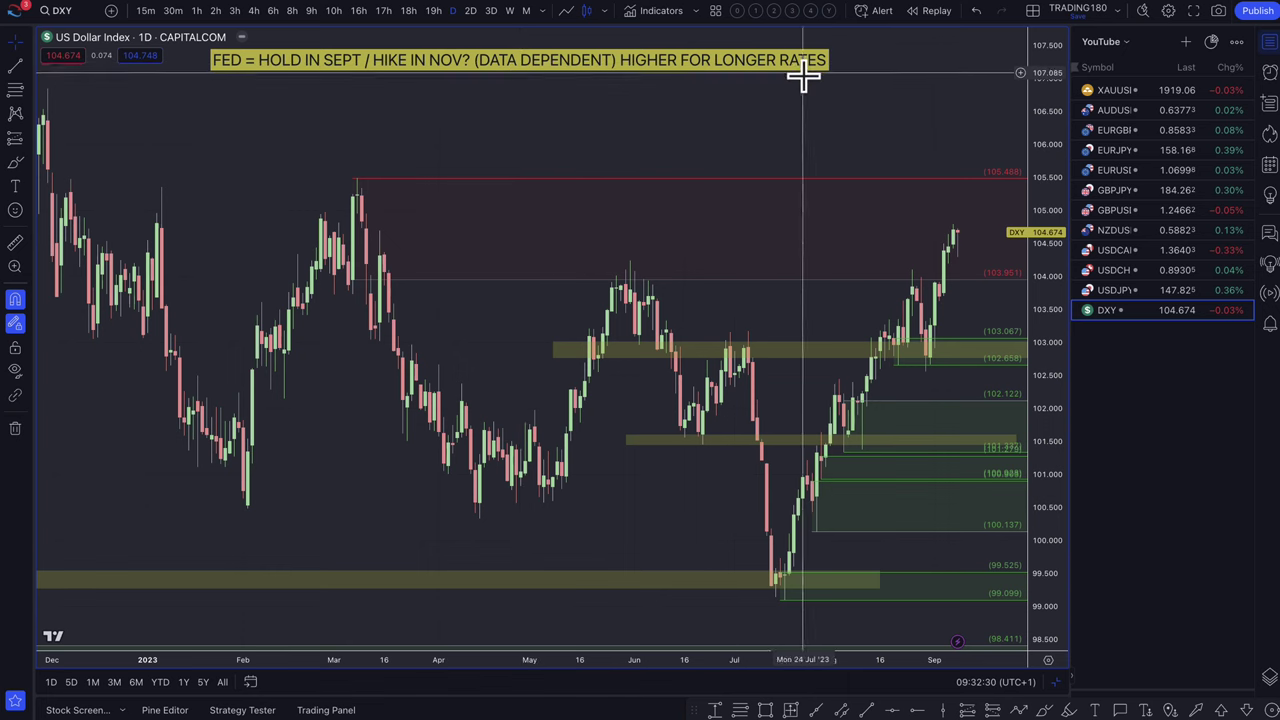
{"action": "scroll", "coordinate": [825, 522], "scroll_direction": "up", "scroll_amount": 3}
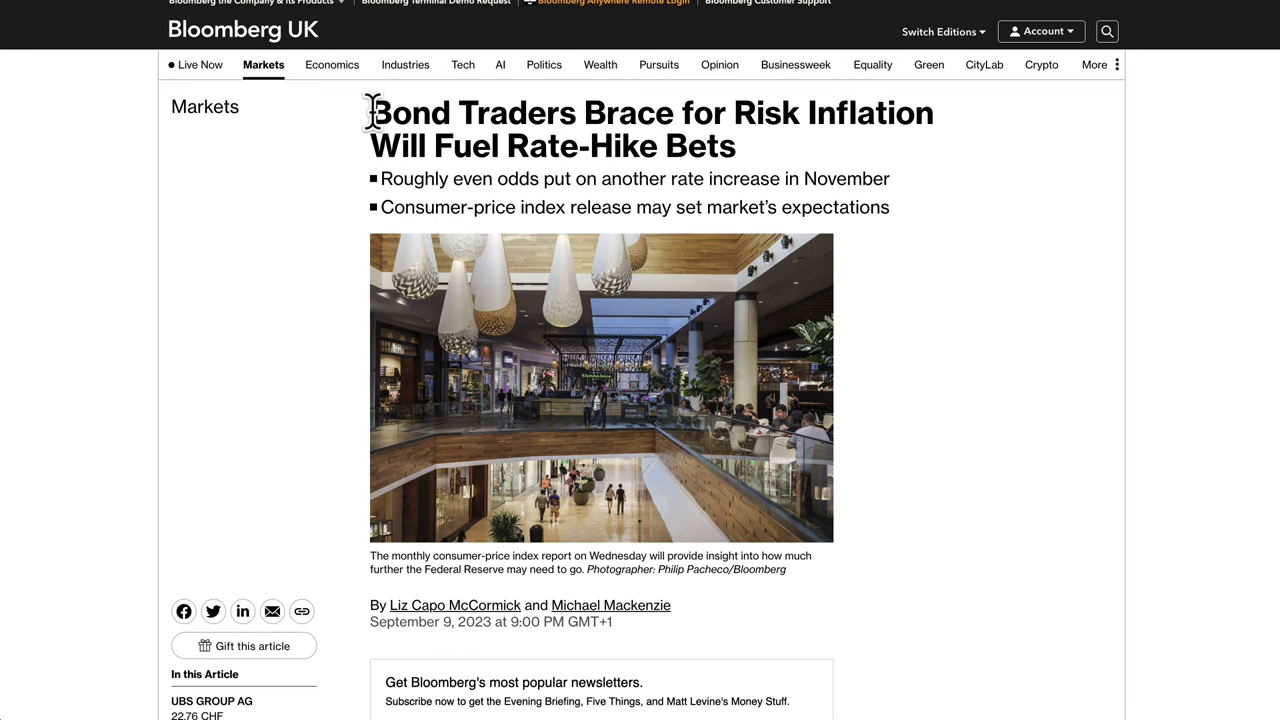
- Highlight the headline and the two summary points of the Bloomberg article on bond traders and rate-hike bets
{"action": "left_click_drag", "start_coordinate": [372, 112], "coordinate": [745, 165]}
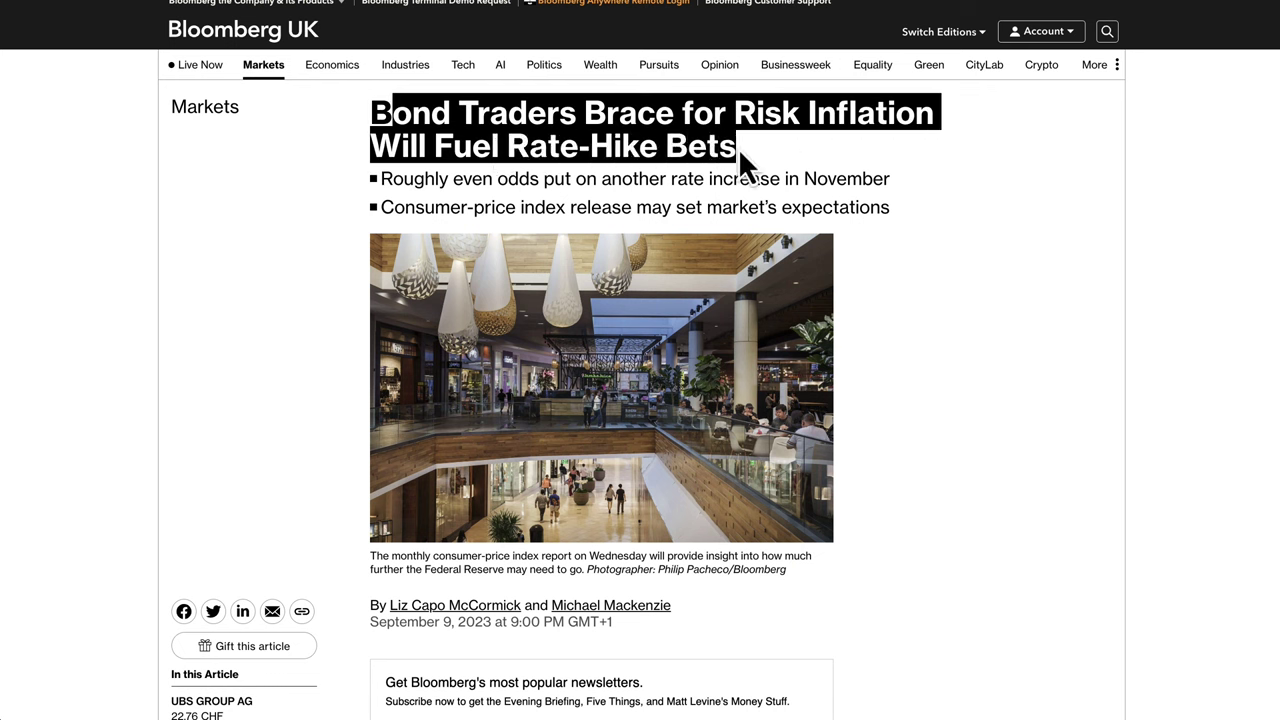
{"action": "left_click_drag", "start_coordinate": [371, 120], "coordinate": [410, 116]}
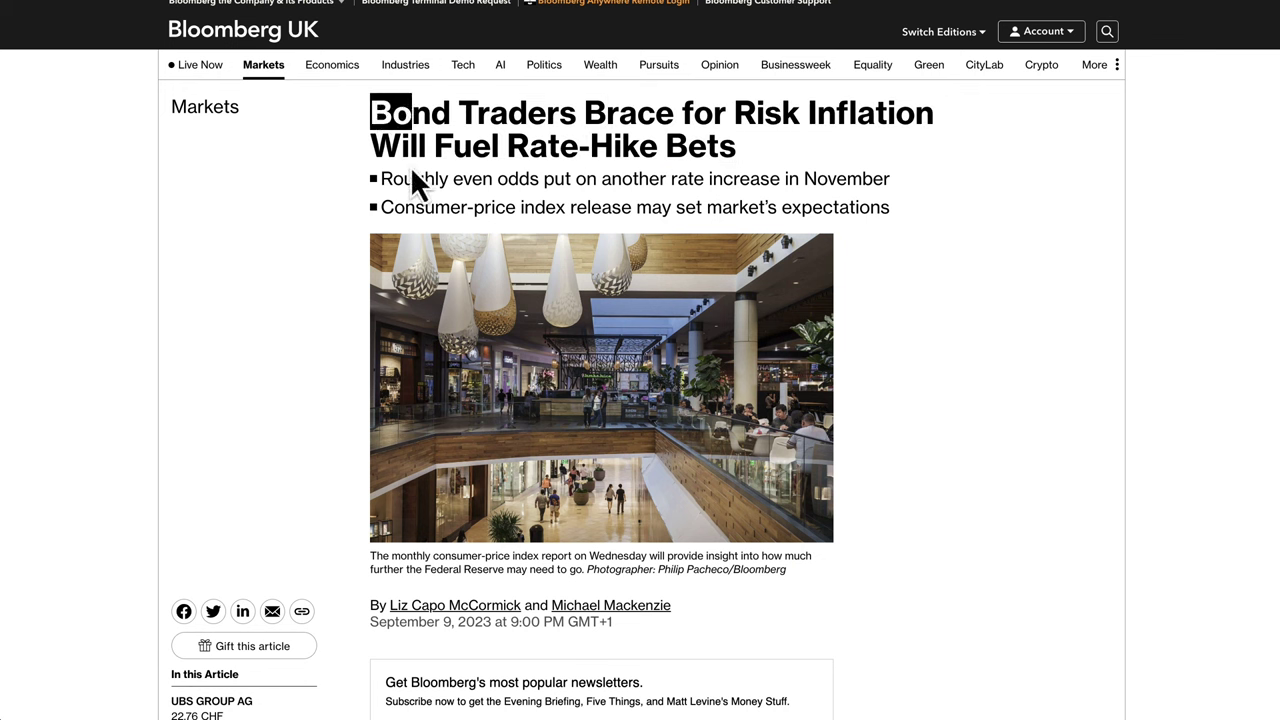
{"action": "left_click_drag", "start_coordinate": [392, 180], "coordinate": [896, 208]}
- Read the Bloomberg article's opening, highlighting the paragraphs on Federal Reserve rate-hike bets and the monthly consumer-price index report
{"action": "scroll", "coordinate": [895, 439], "scroll_direction": "down", "scroll_amount": 2}
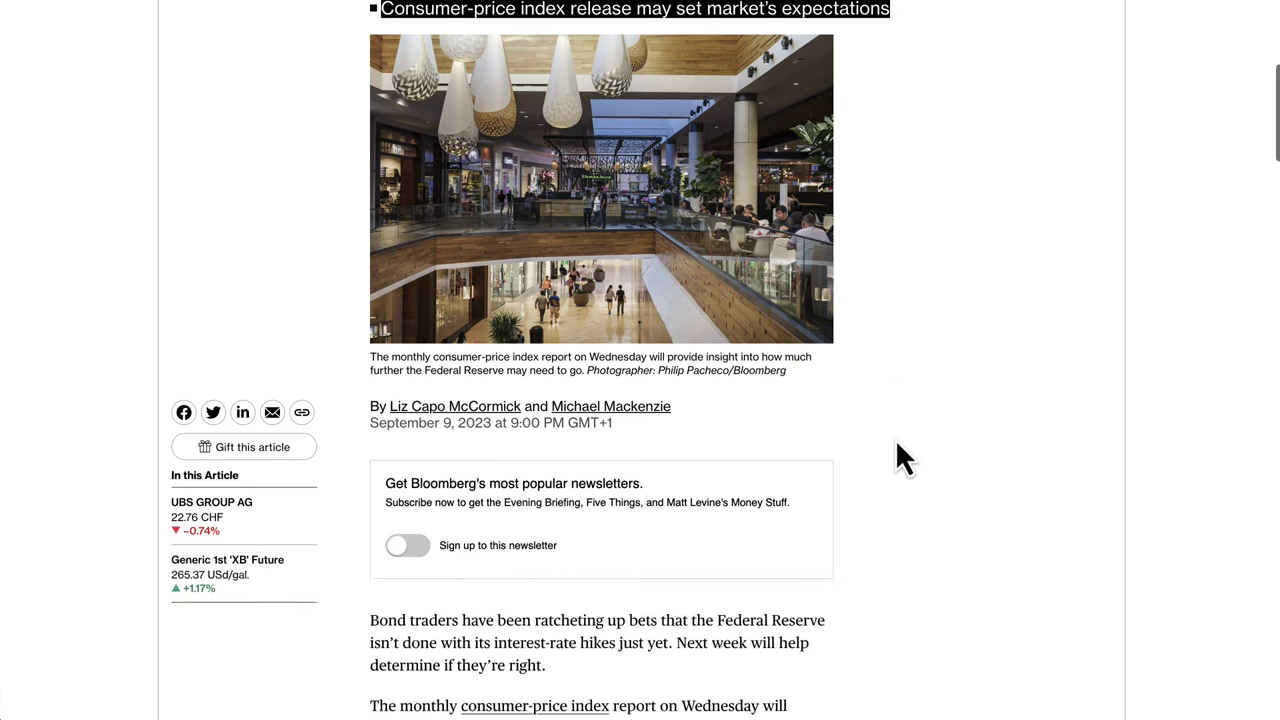
{"action": "scroll", "coordinate": [895, 439], "scroll_direction": "down", "scroll_amount": 4}
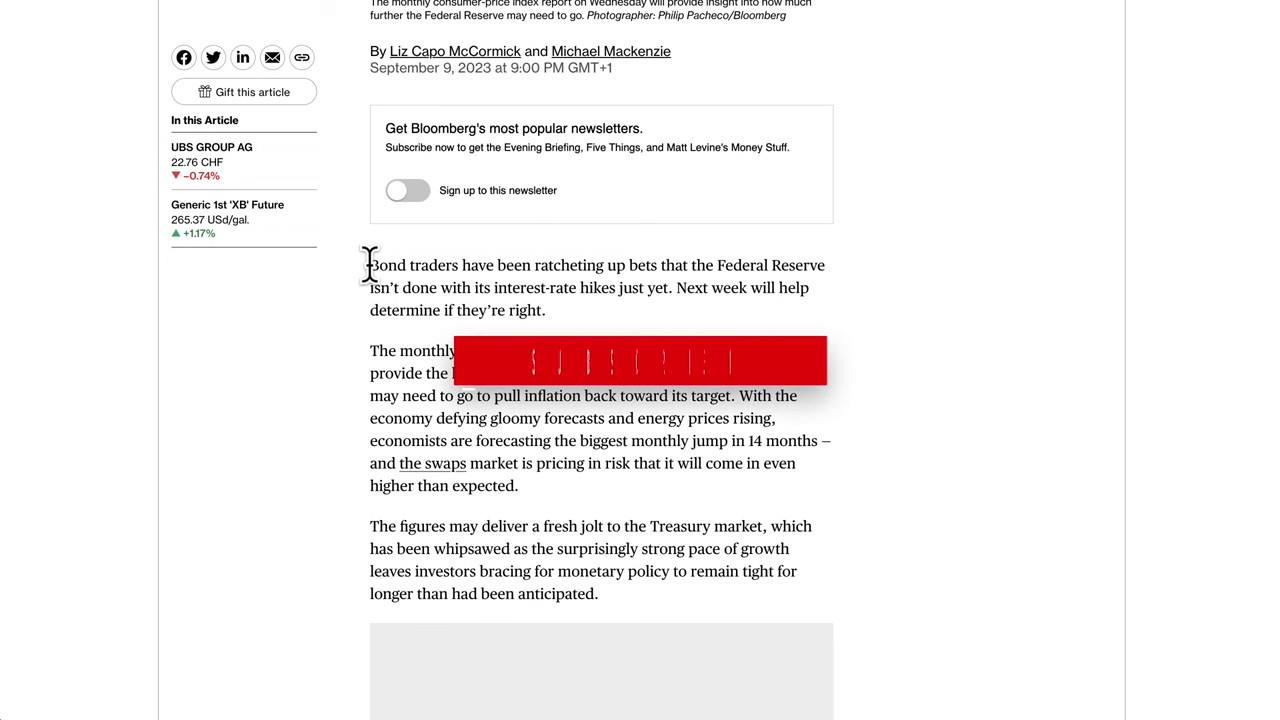
{"action": "left_click_drag", "start_coordinate": [368, 265], "coordinate": [485, 333]}
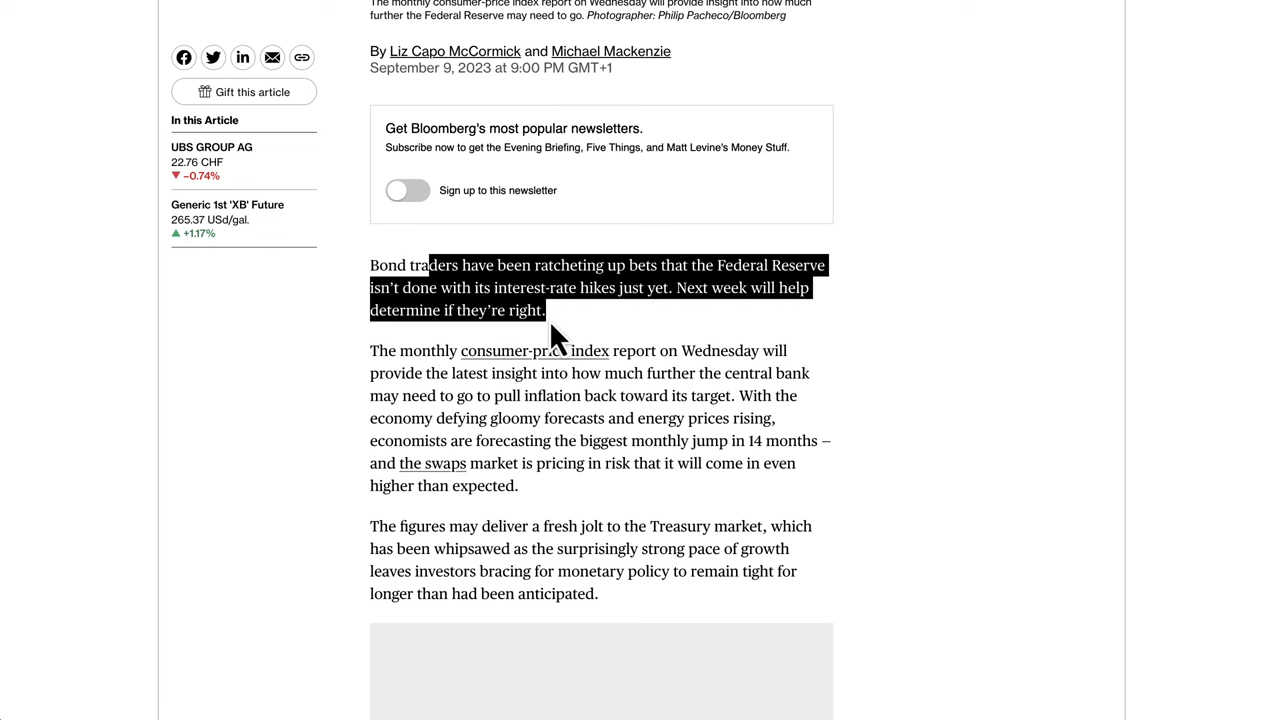
{"action": "left_click_drag", "start_coordinate": [368, 352], "coordinate": [551, 462]}
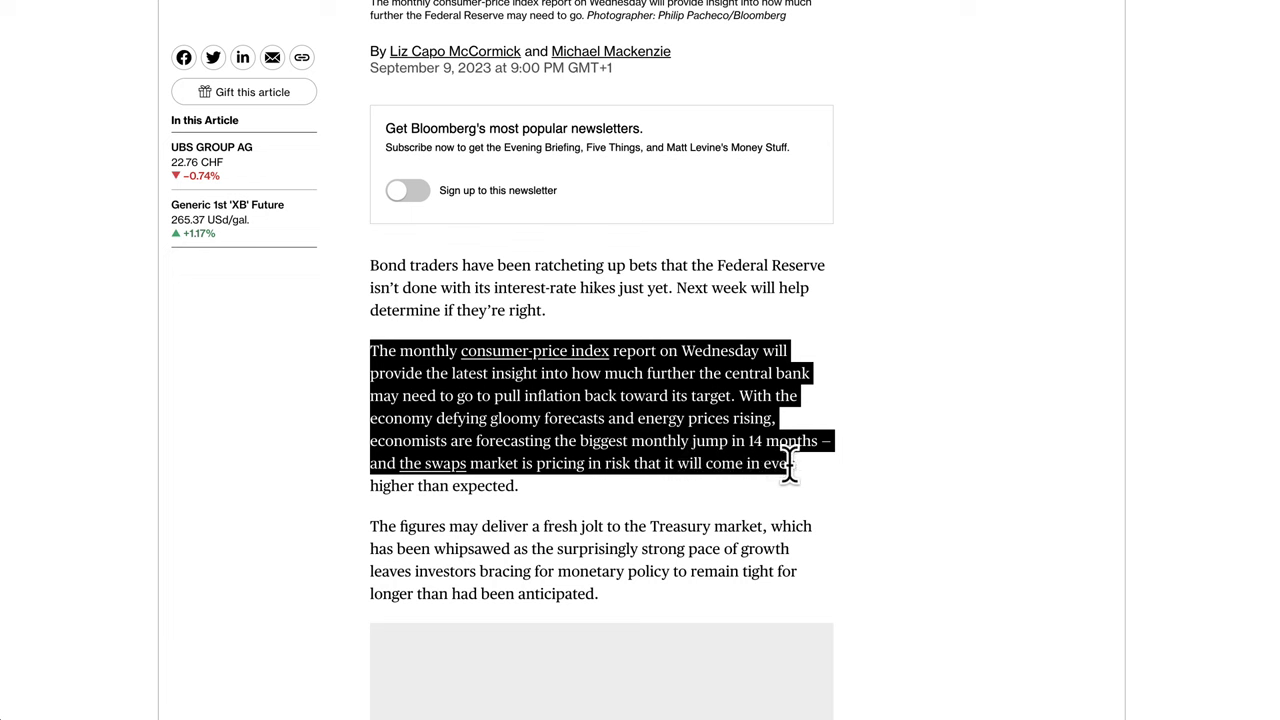
{"action": "left_click_drag", "start_coordinate": [769, 465], "coordinate": [538, 496]}
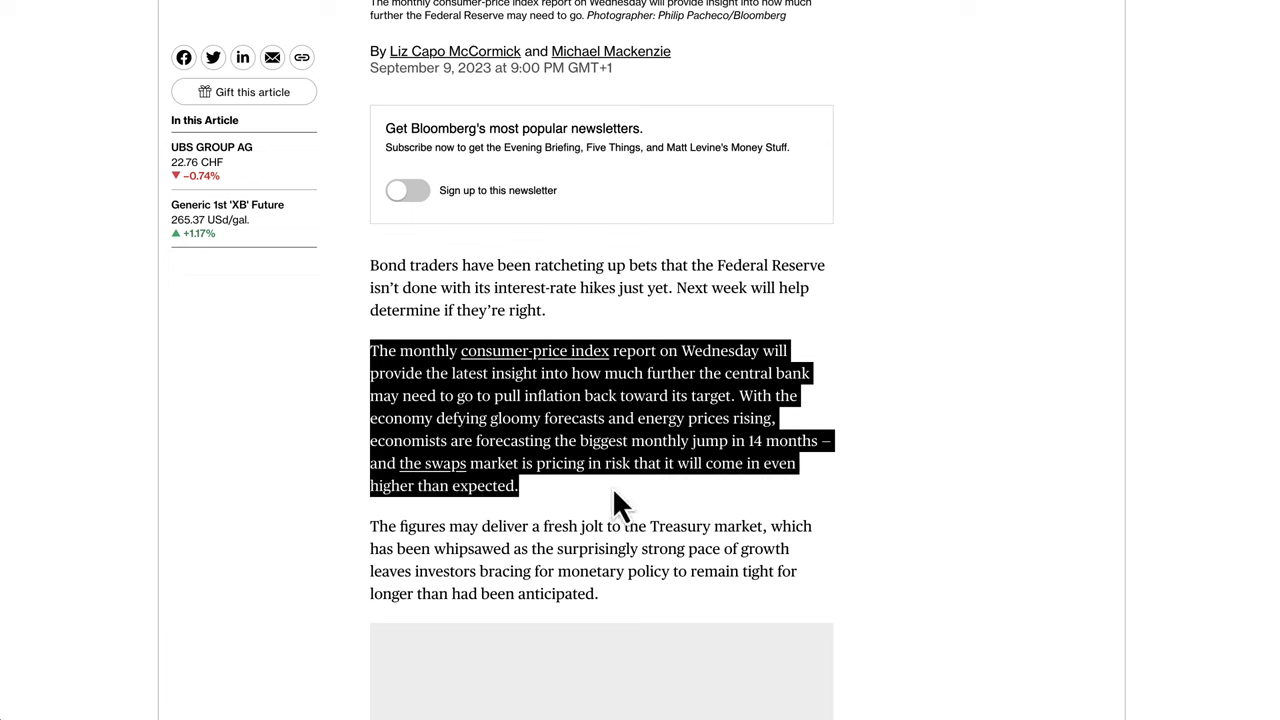
{"action": "left_click", "coordinate": [655, 419]}
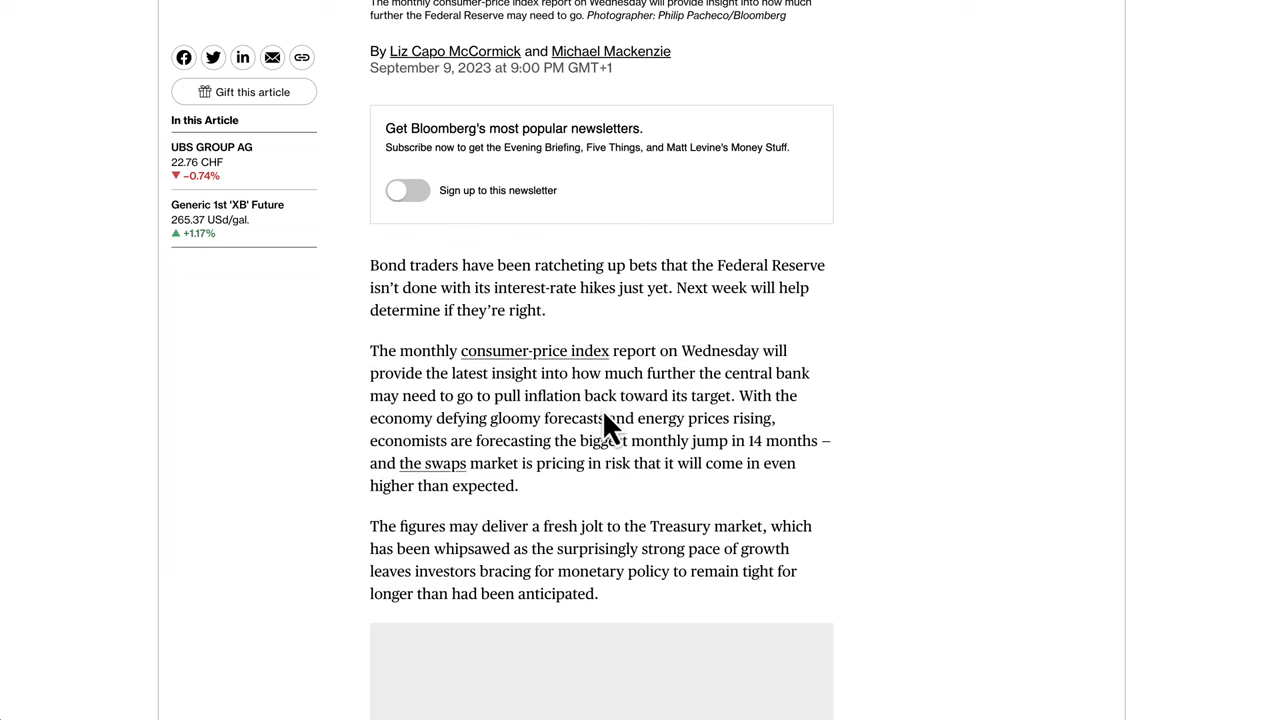
{"action": "scroll", "coordinate": [602, 409], "scroll_direction": "up", "scroll_amount": 1}
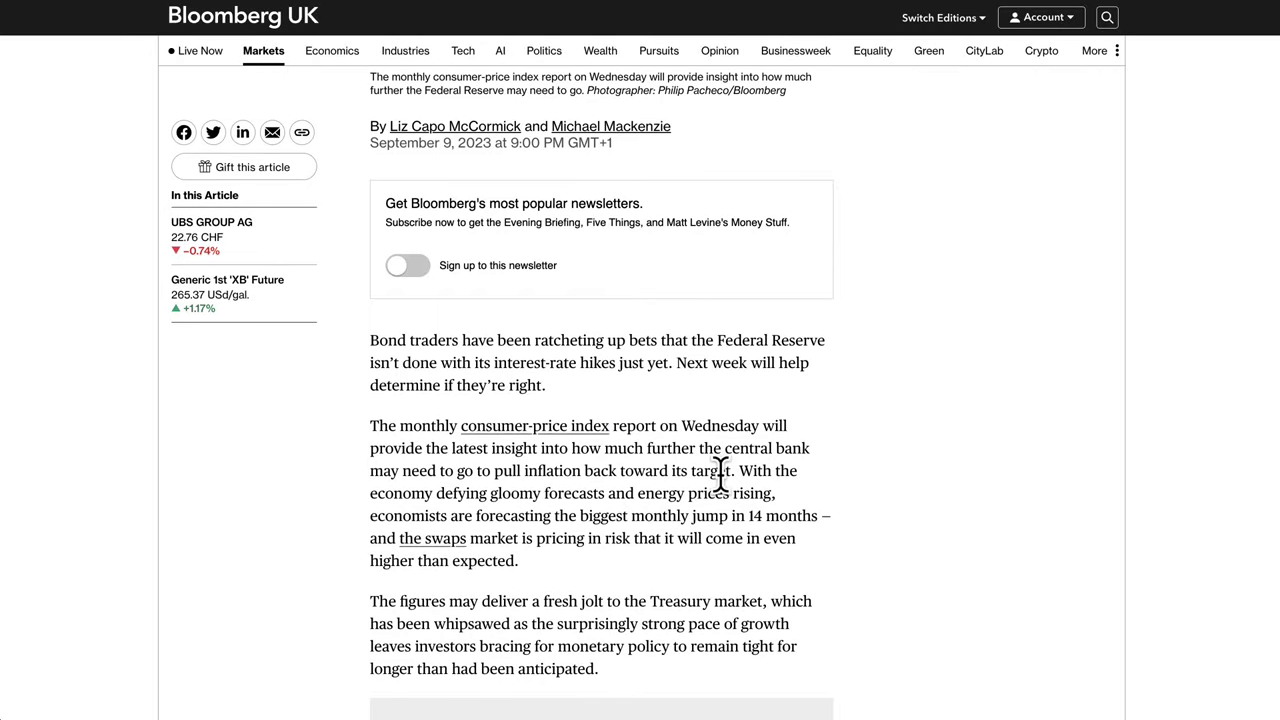
{"action": "scroll", "coordinate": [720, 470], "scroll_direction": "up", "scroll_amount": 3}
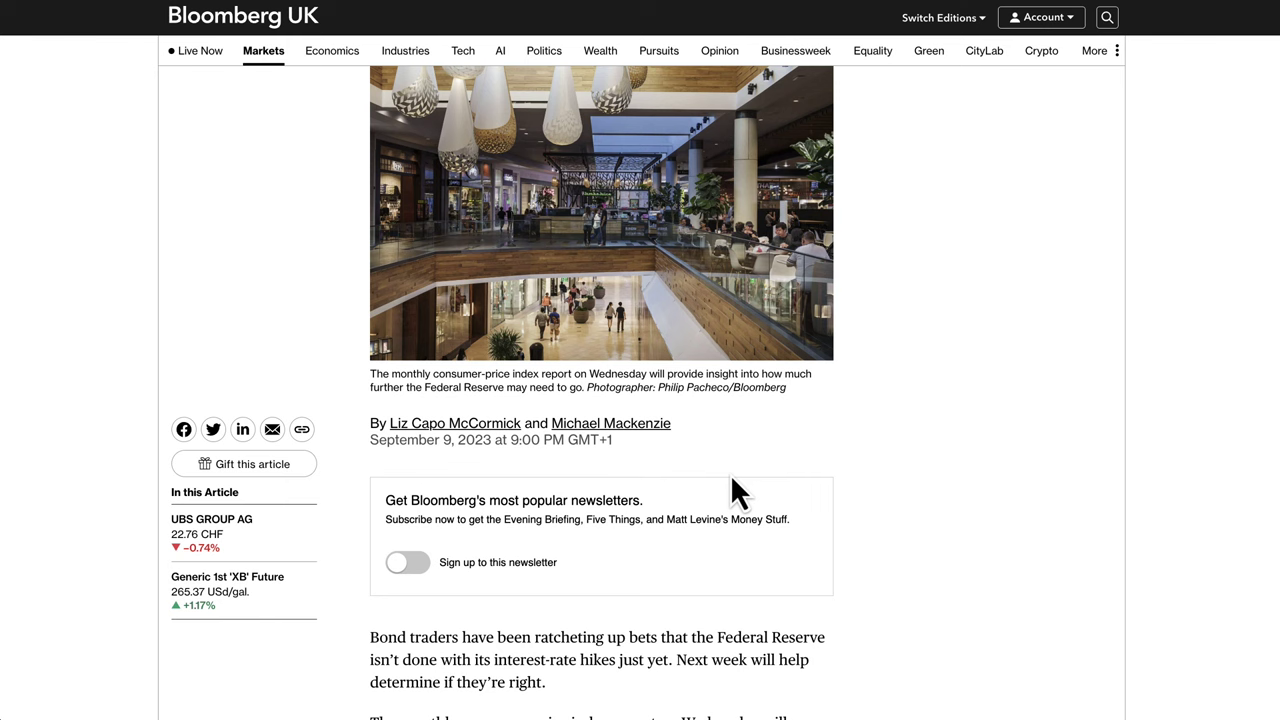
{"action": "scroll", "coordinate": [560, 300], "scroll_direction": "up", "scroll_amount": 4}
- On the DXY daily chart in TradingView, draw a dashed path from the latest candle down to about 103.8 and back up to about 104.6
{"action": "mouse_move", "coordinate": [432, 185]}
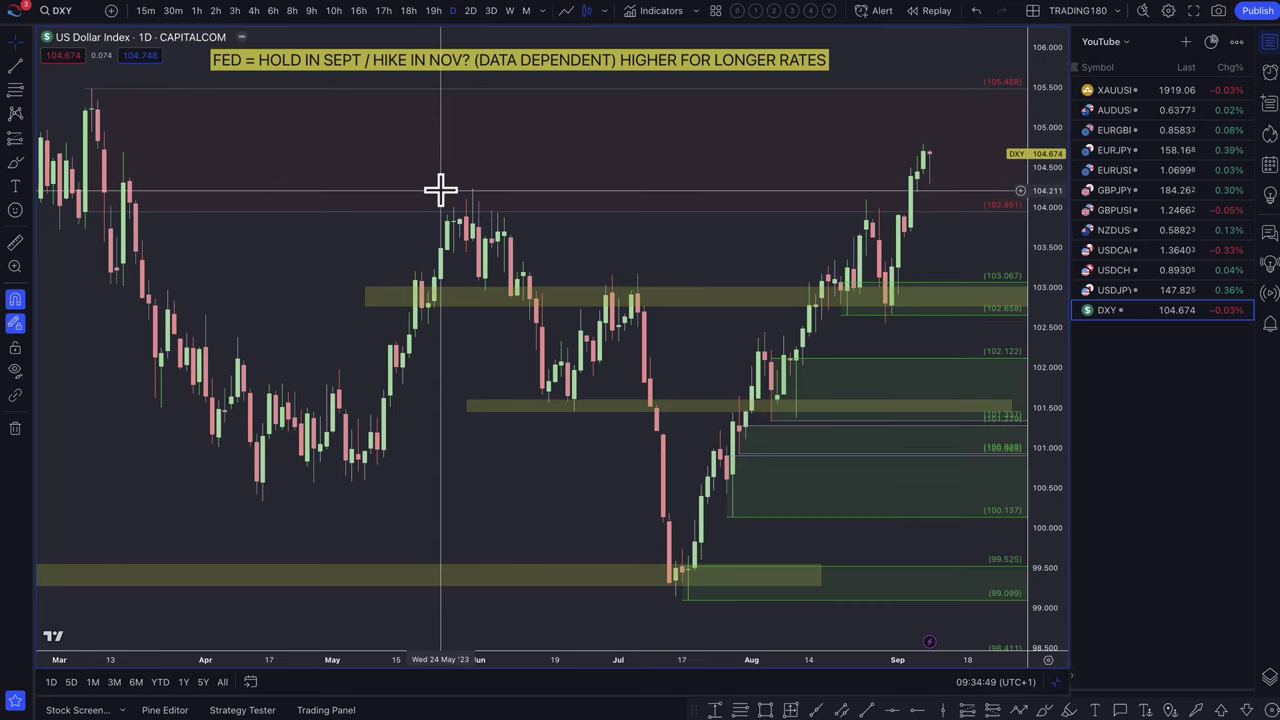
{"action": "scroll", "coordinate": [440, 189], "scroll_direction": "down", "scroll_amount": 3}
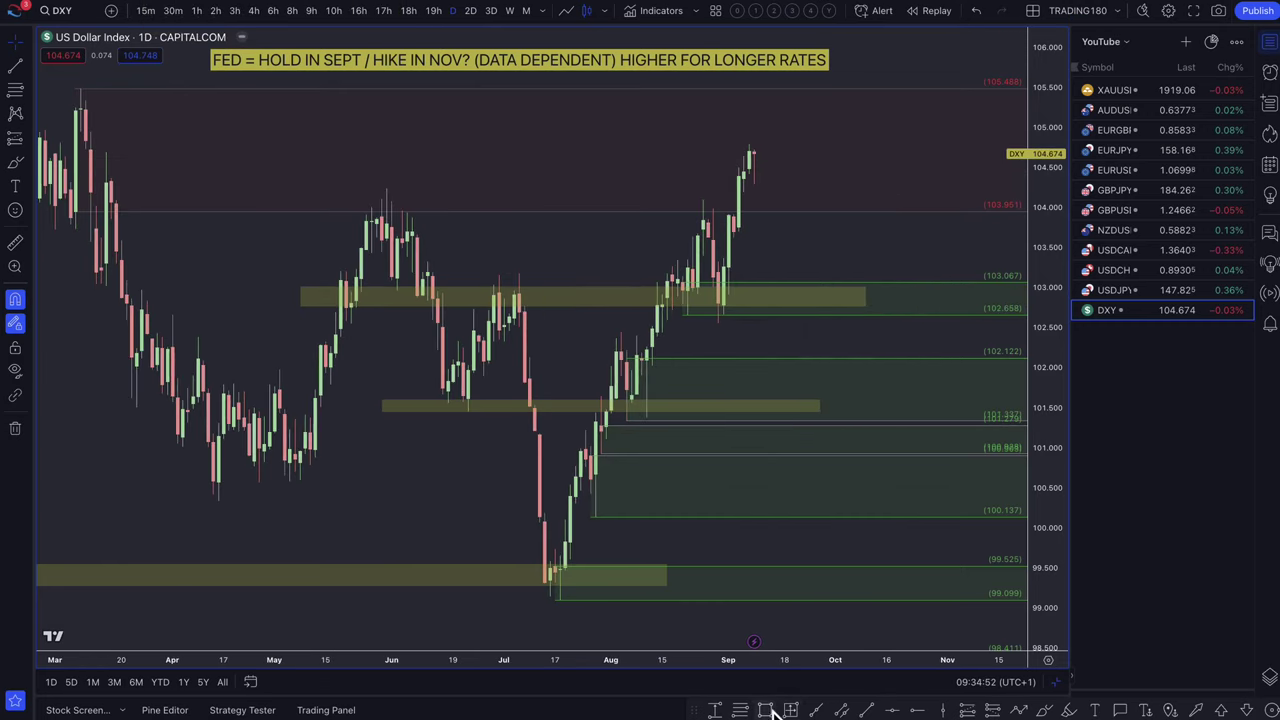
{"action": "left_click", "coordinate": [751, 154]}
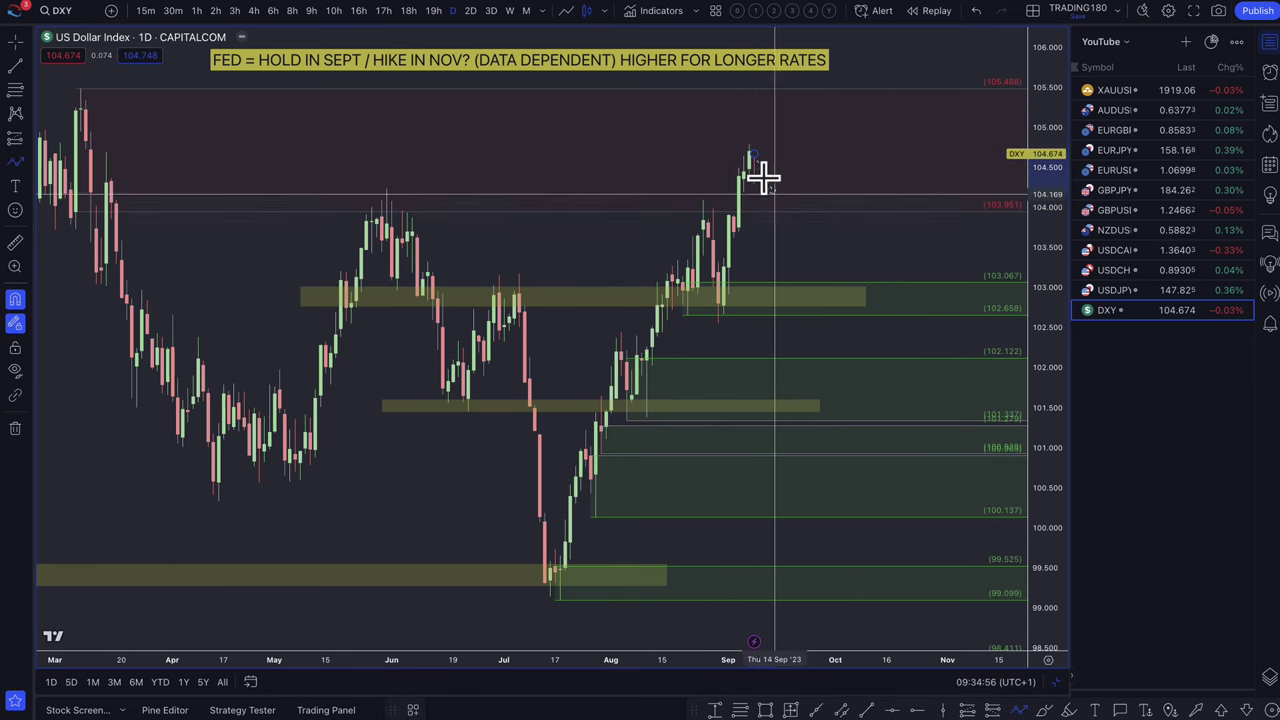
{"action": "left_click", "coordinate": [779, 225]}
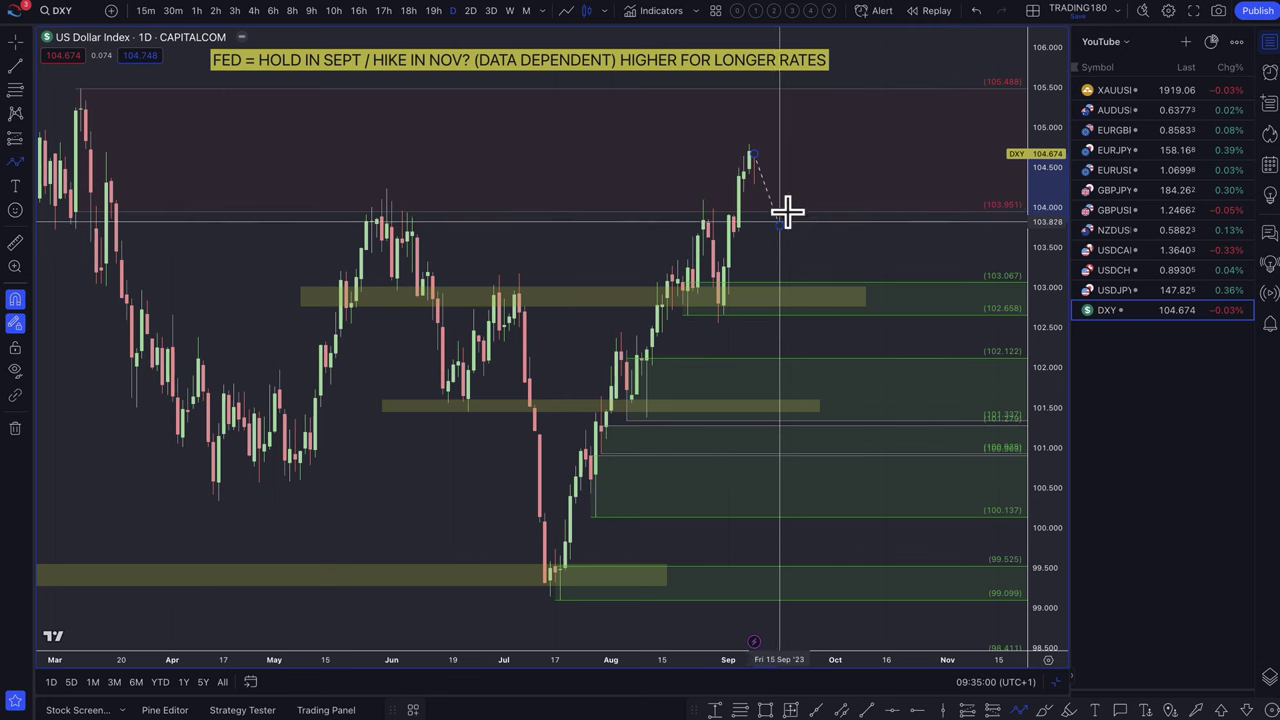
{"action": "left_click", "coordinate": [814, 156]}
- Draw a second dashed path from the latest candle down into the yellow zone near 102.9 and back up to about 104.15
{"action": "left_click", "coordinate": [752, 156]}
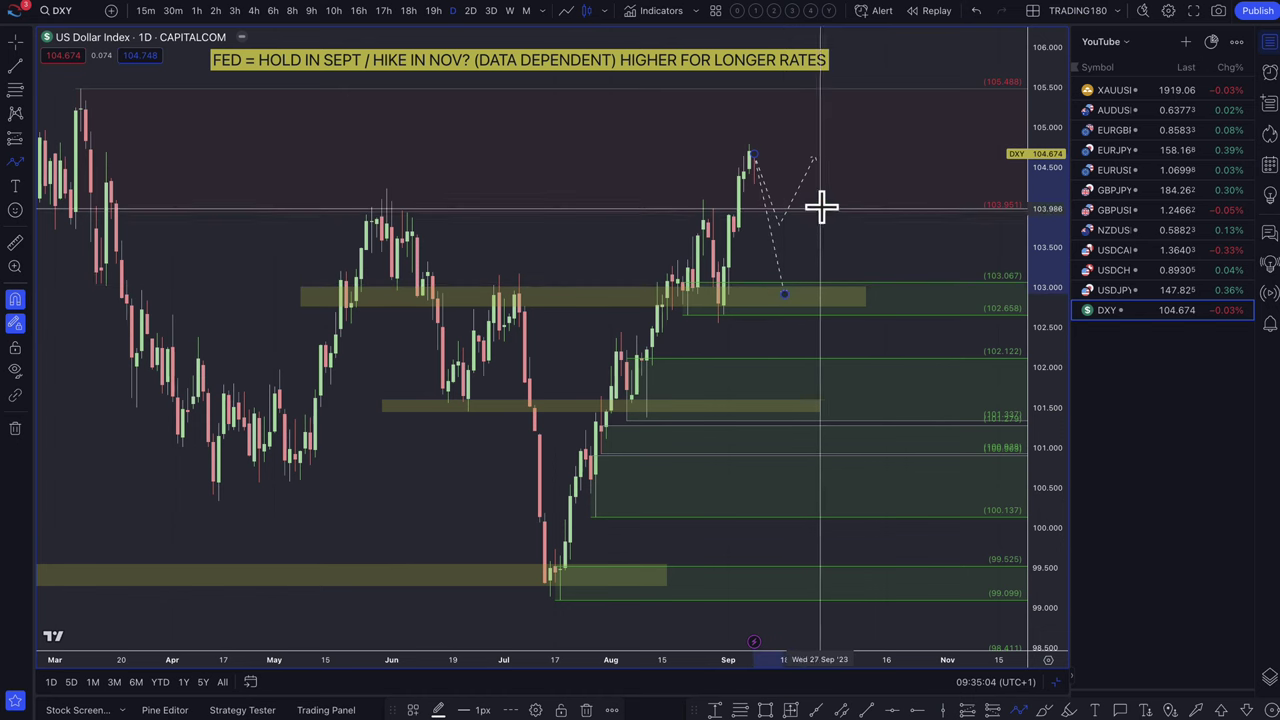
{"action": "left_click", "coordinate": [785, 292]}
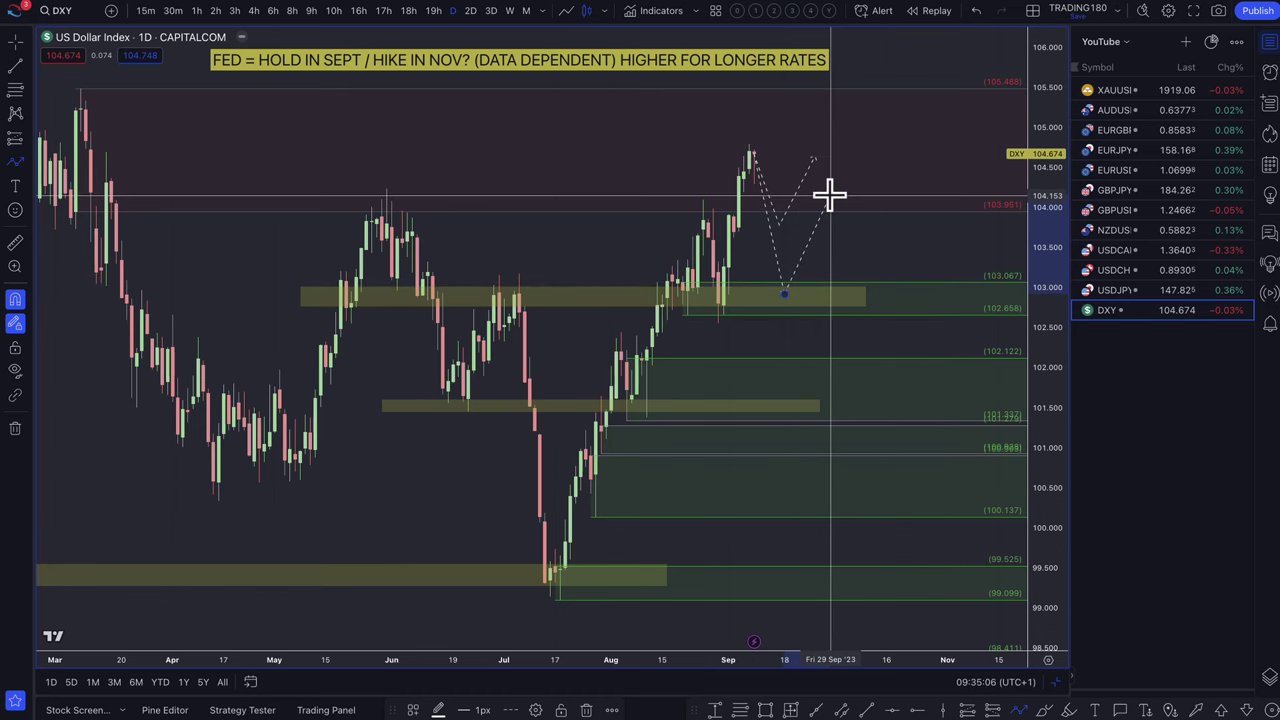
{"action": "double_click", "coordinate": [829, 195]}
- Add a zone from 103.886 to 103.623 starting at the 4 September candle and apply the "2. DEMAND" template
{"action": "scroll", "coordinate": [829, 195], "scroll_direction": "up", "scroll_amount": 3}
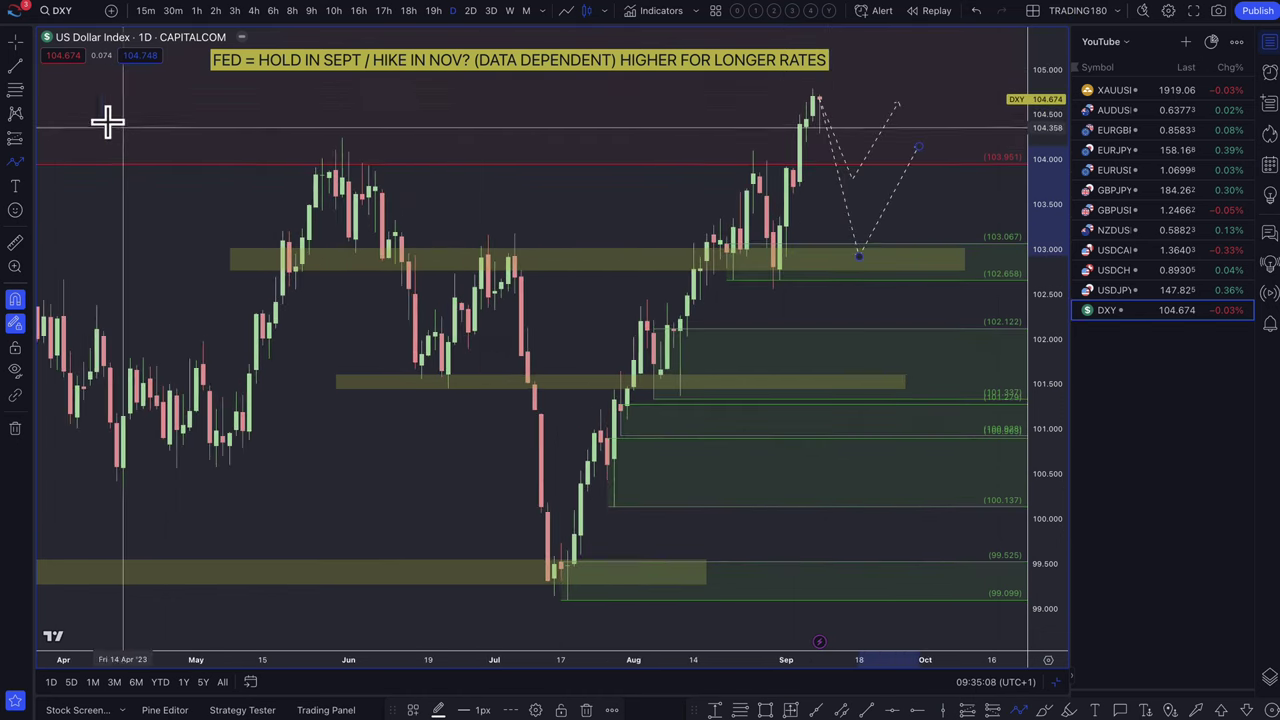
{"action": "left_click", "coordinate": [15, 88]}
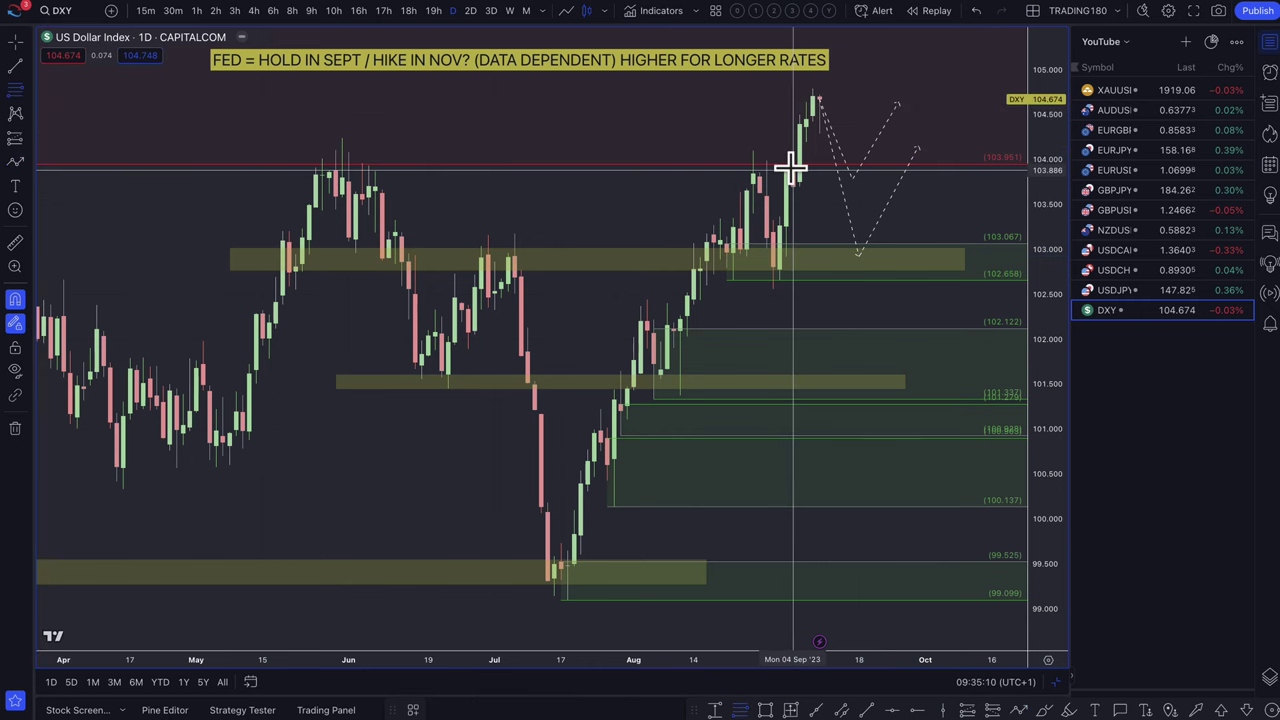
{"action": "left_click_drag", "start_coordinate": [790, 180], "coordinate": [792, 203]}
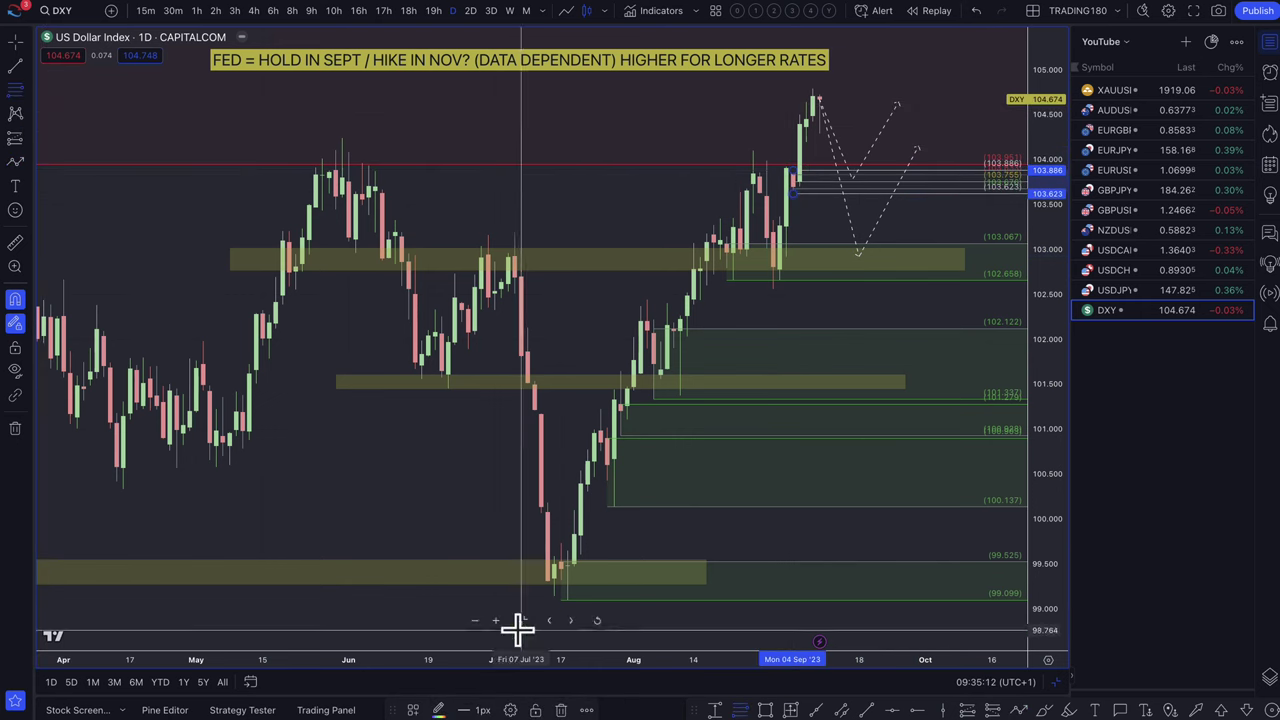
{"action": "left_click", "coordinate": [413, 710]}
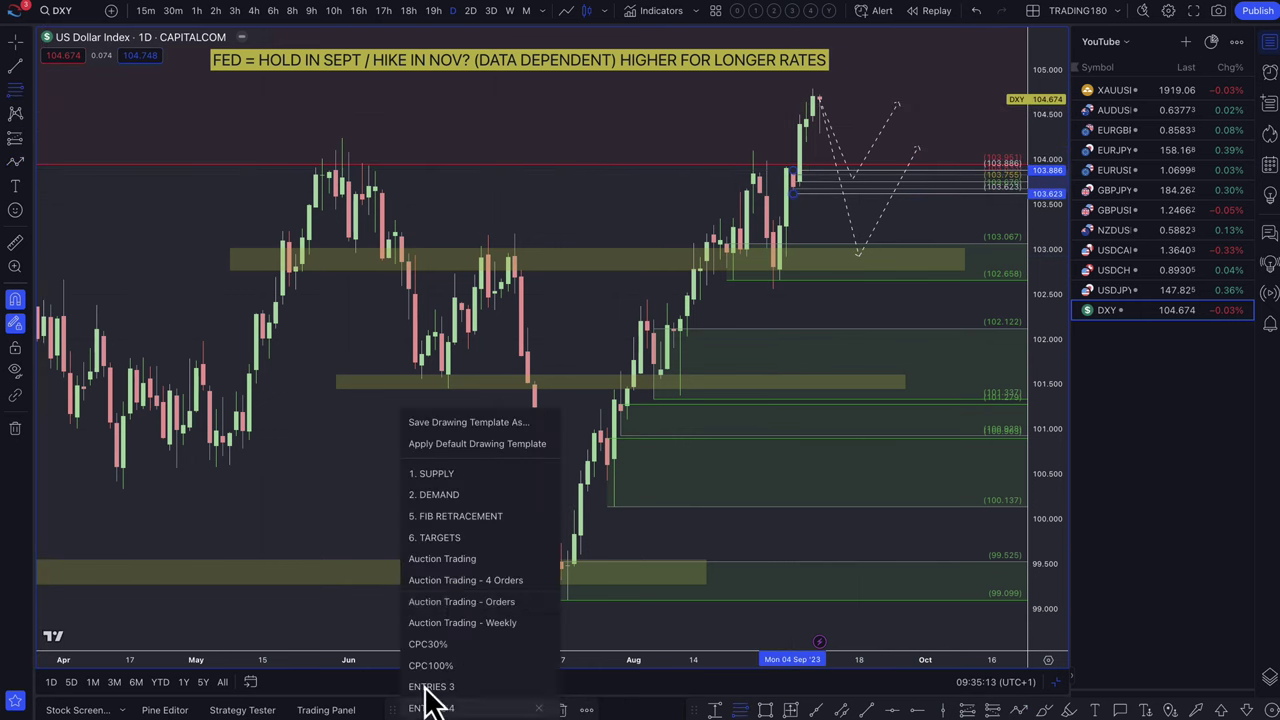
{"action": "left_click", "coordinate": [445, 495]}
- Raise the lower boundary of the red supply zone below the March high to 104.590, anchoring it at 2 March
{"action": "scroll", "coordinate": [654, 257], "scroll_direction": "down", "scroll_amount": 5}
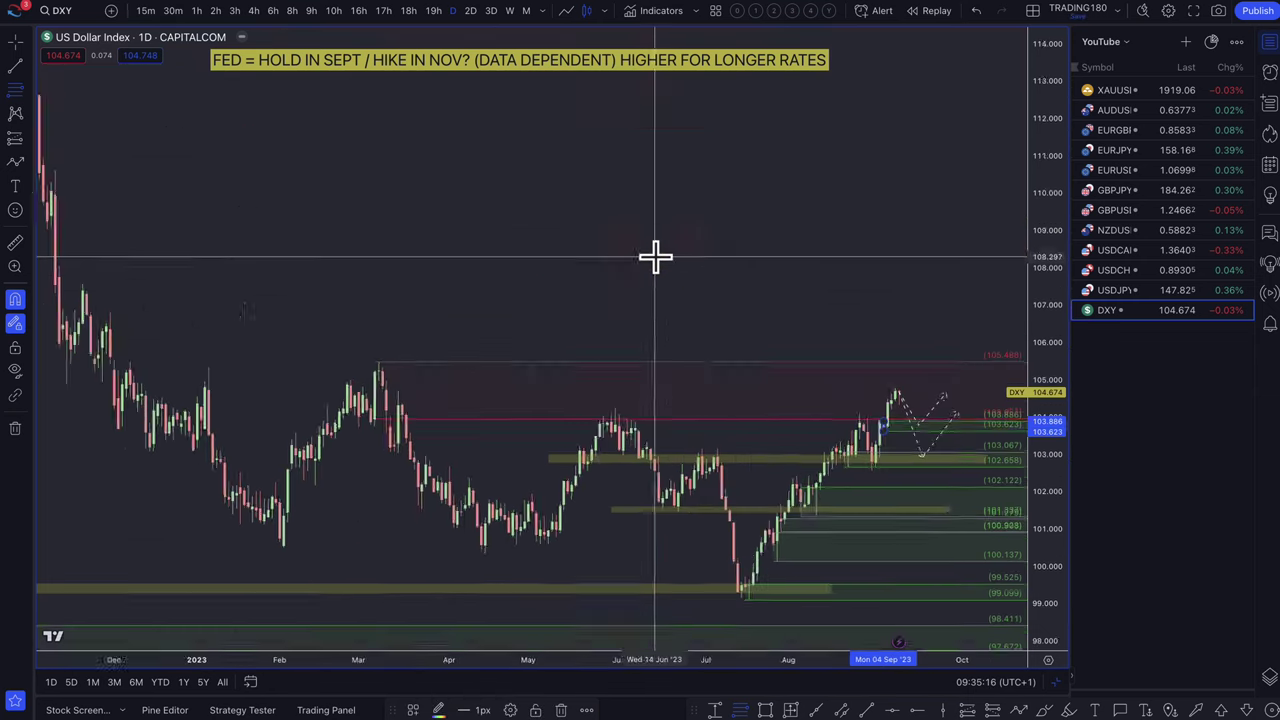
{"action": "scroll", "coordinate": [495, 380], "scroll_direction": "up", "scroll_amount": 2}
{"action": "scroll", "coordinate": [495, 380], "scroll_direction": "up", "scroll_amount": 1}
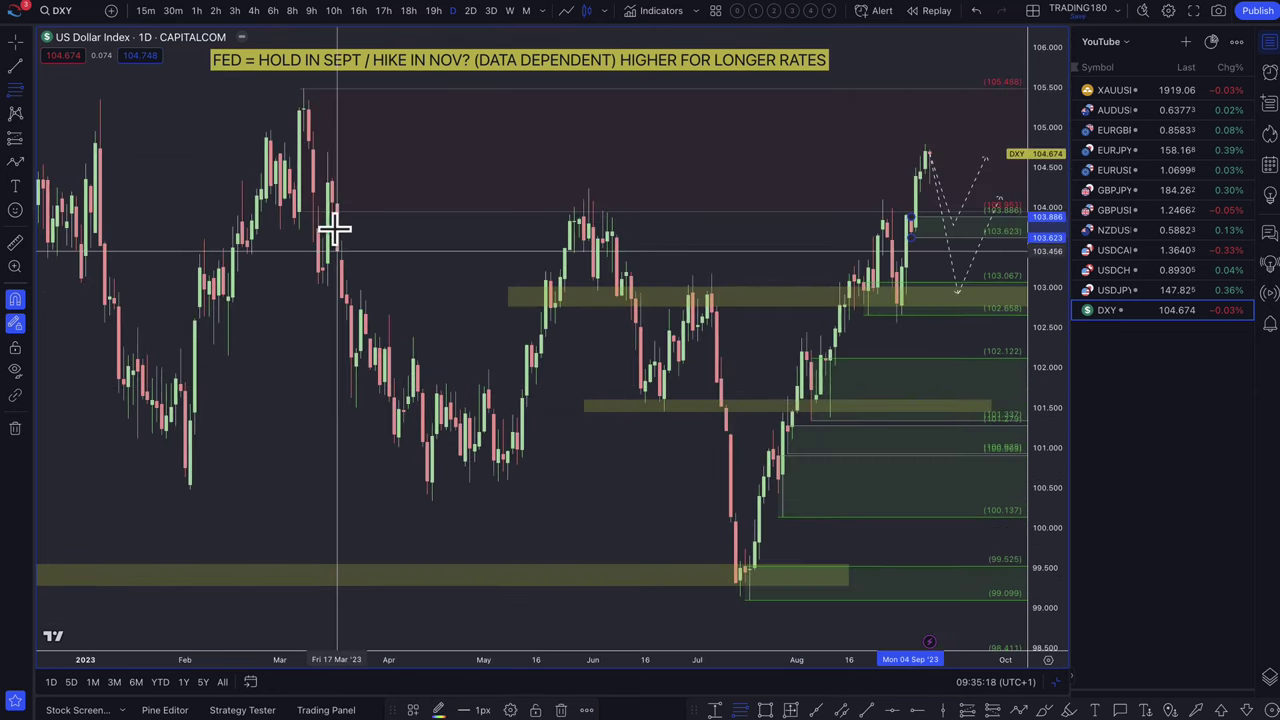
{"action": "left_click_drag", "start_coordinate": [298, 211], "coordinate": [285, 162]}
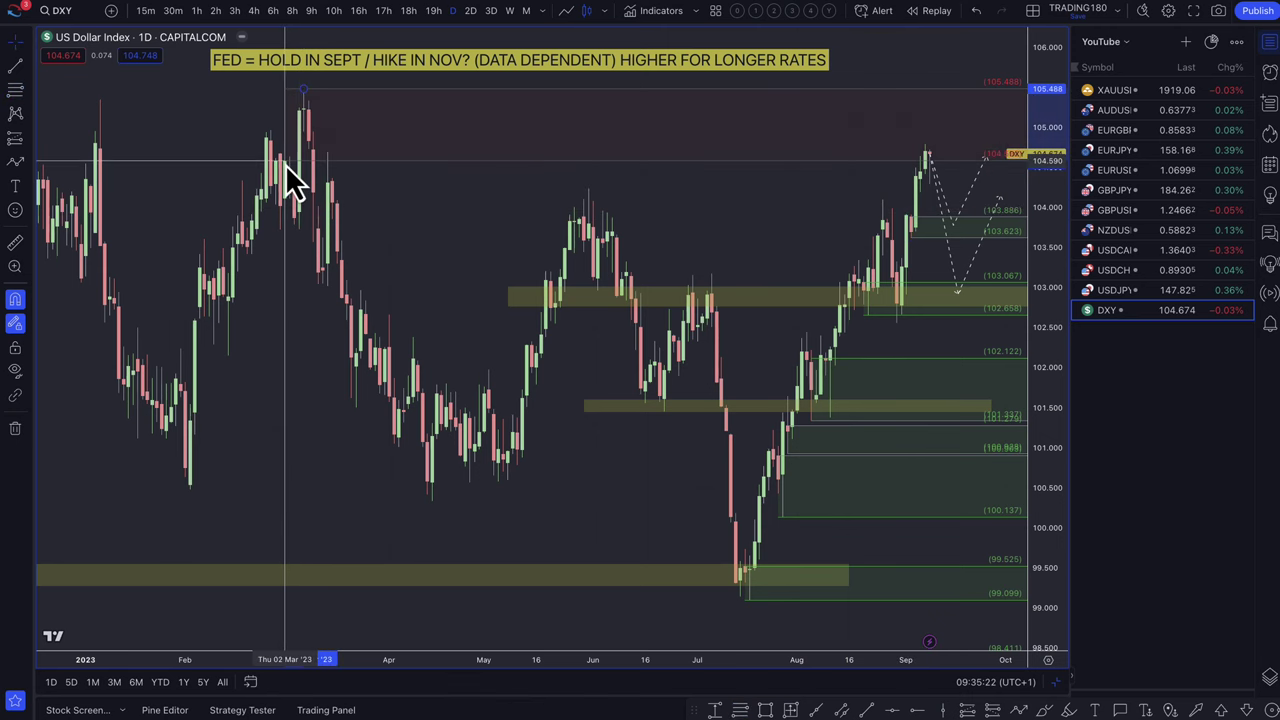
{"action": "scroll", "coordinate": [700, 220], "scroll_direction": "down", "scroll_amount": 3}
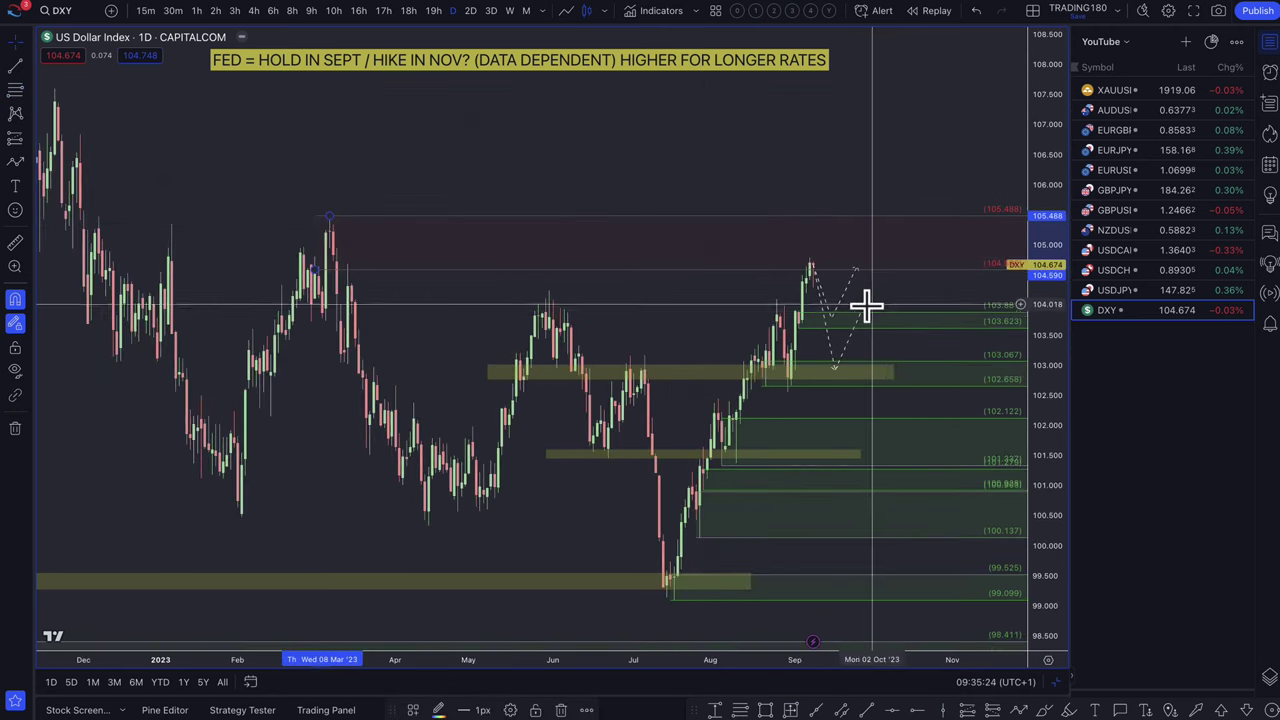
{"action": "scroll", "coordinate": [833, 323], "scroll_direction": "up", "scroll_amount": 4}
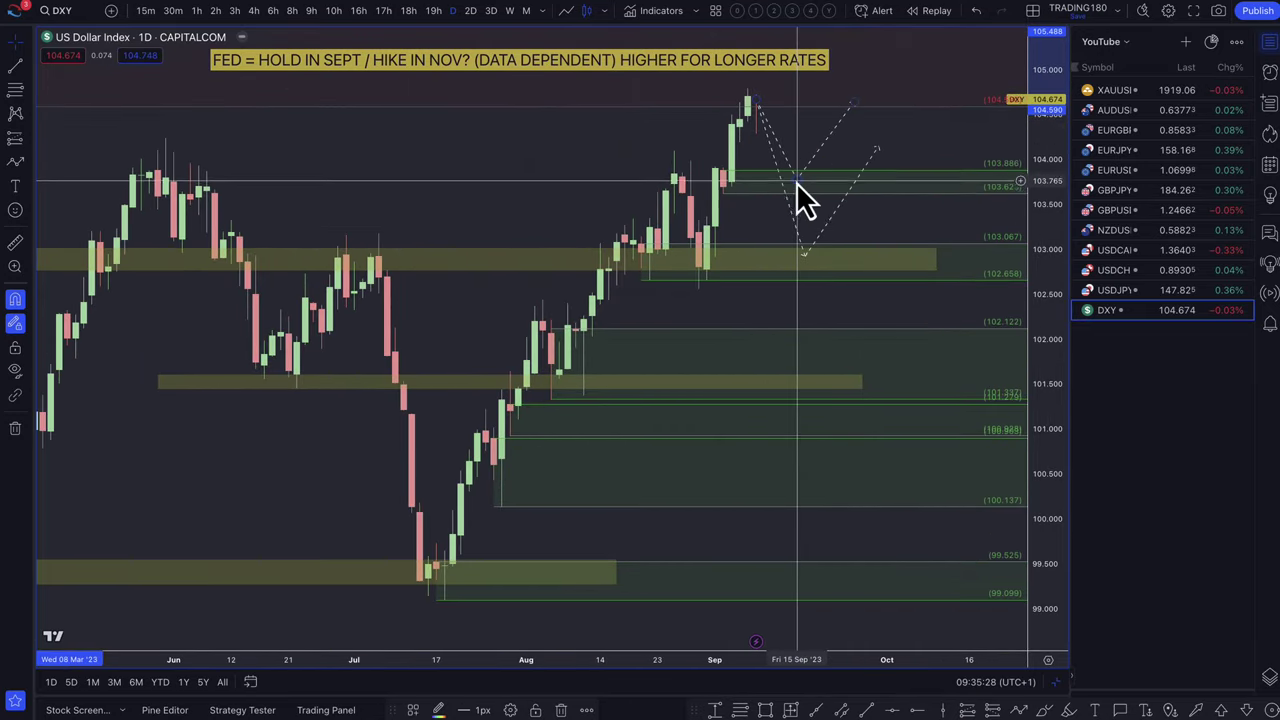
- Switch to the USDJPY daily chart and shift the yellow Fed/BOJ note sideways, clear of the symbol title
{"action": "scroll", "coordinate": [795, 182], "scroll_direction": "down", "scroll_amount": 1}
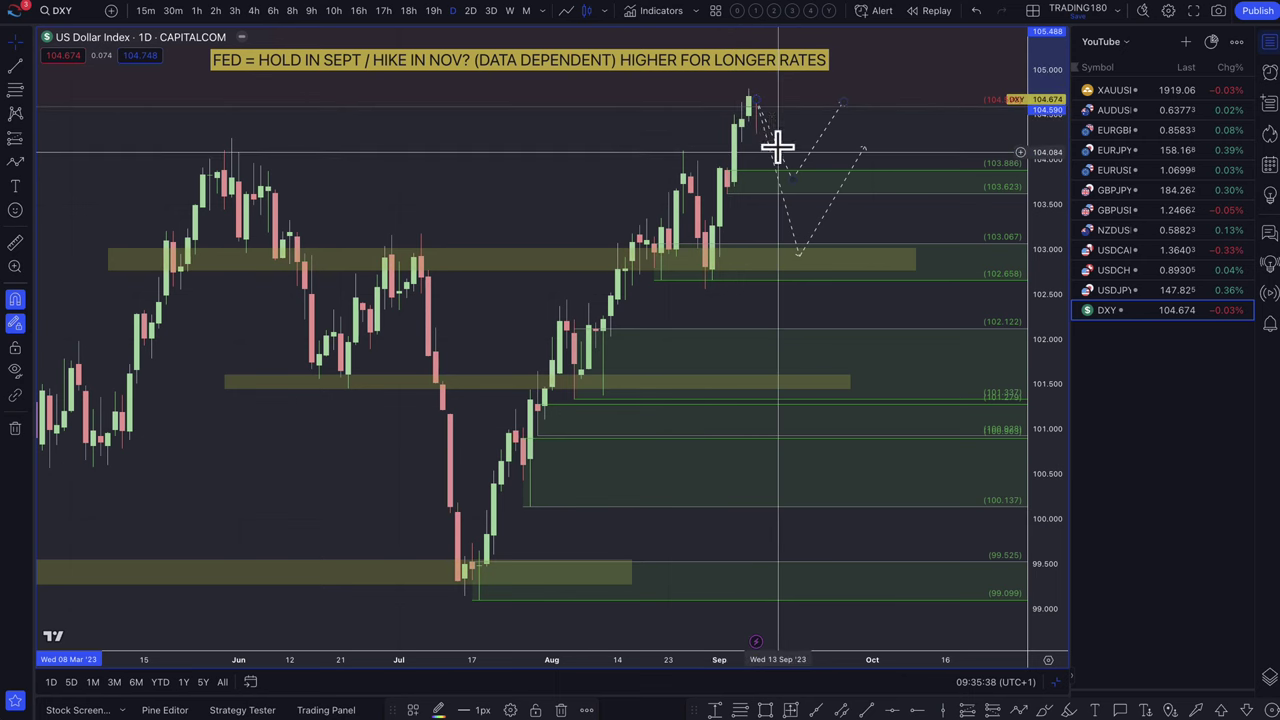
{"action": "scroll", "coordinate": [775, 122], "scroll_direction": "down", "scroll_amount": 3}
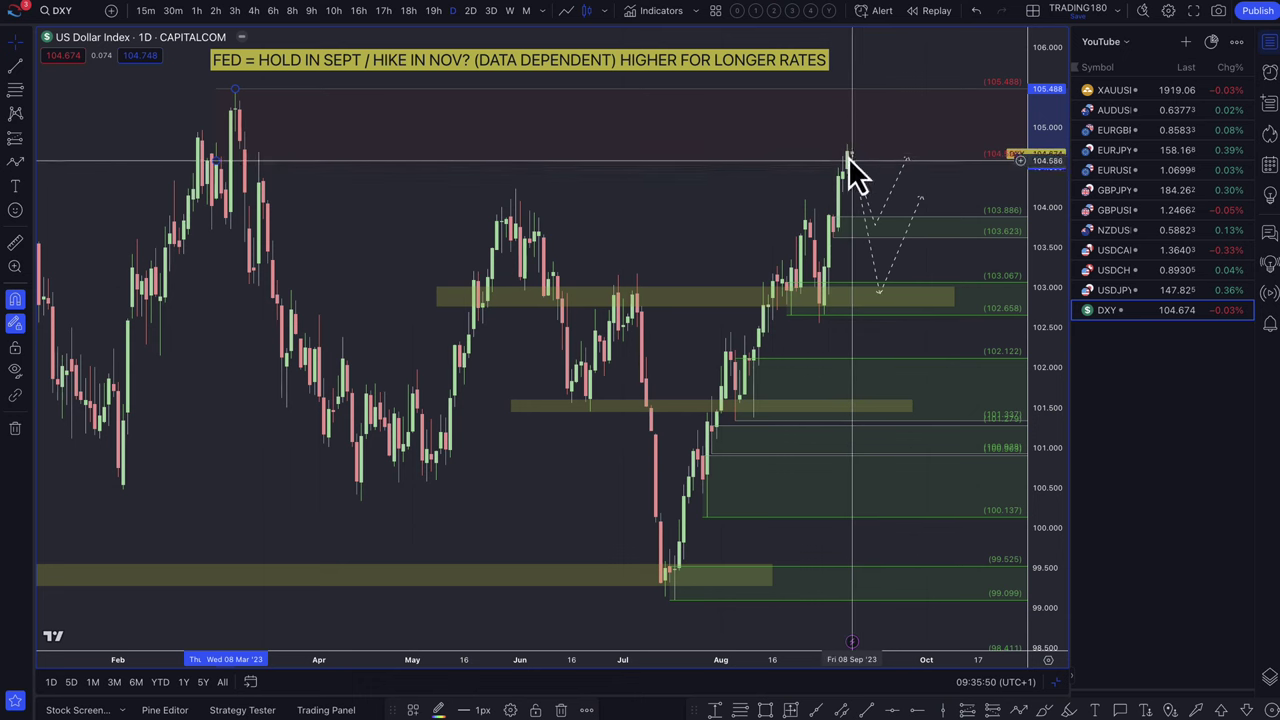
{"action": "left_click", "coordinate": [1121, 289]}
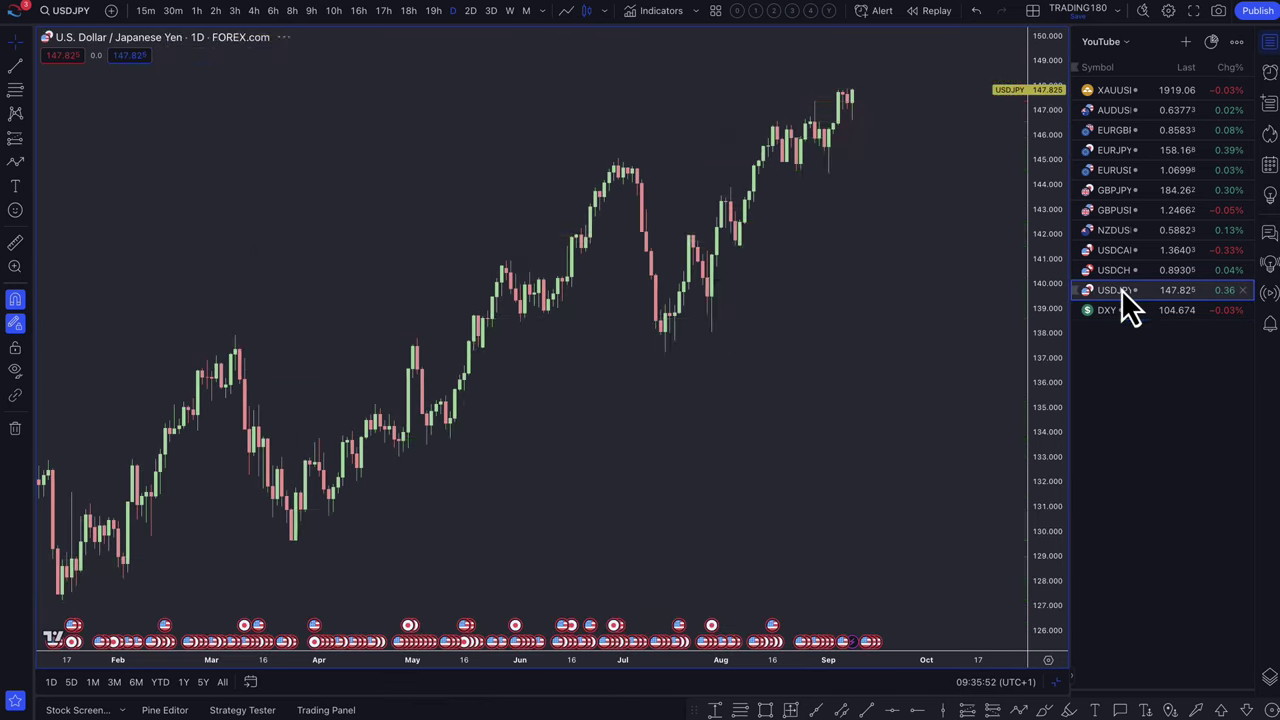
{"action": "scroll", "coordinate": [750, 270], "scroll_direction": "down", "scroll_amount": 4}
{"action": "scroll", "coordinate": [750, 270], "scroll_direction": "up", "scroll_amount": 3}
{"action": "scroll", "coordinate": [755, 262], "scroll_direction": "up", "scroll_amount": 1}
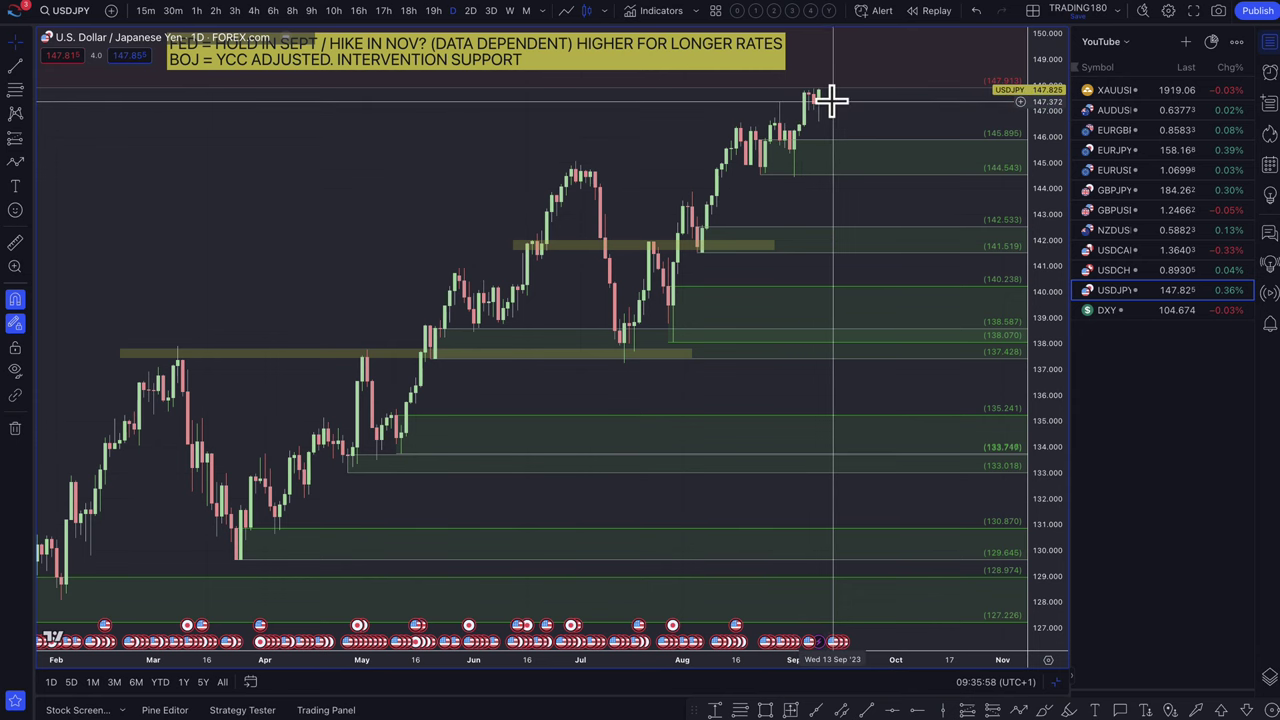
{"action": "scroll", "coordinate": [823, 103], "scroll_direction": "down", "scroll_amount": 2}
{"action": "scroll", "coordinate": [778, 106], "scroll_direction": "down", "scroll_amount": 3}
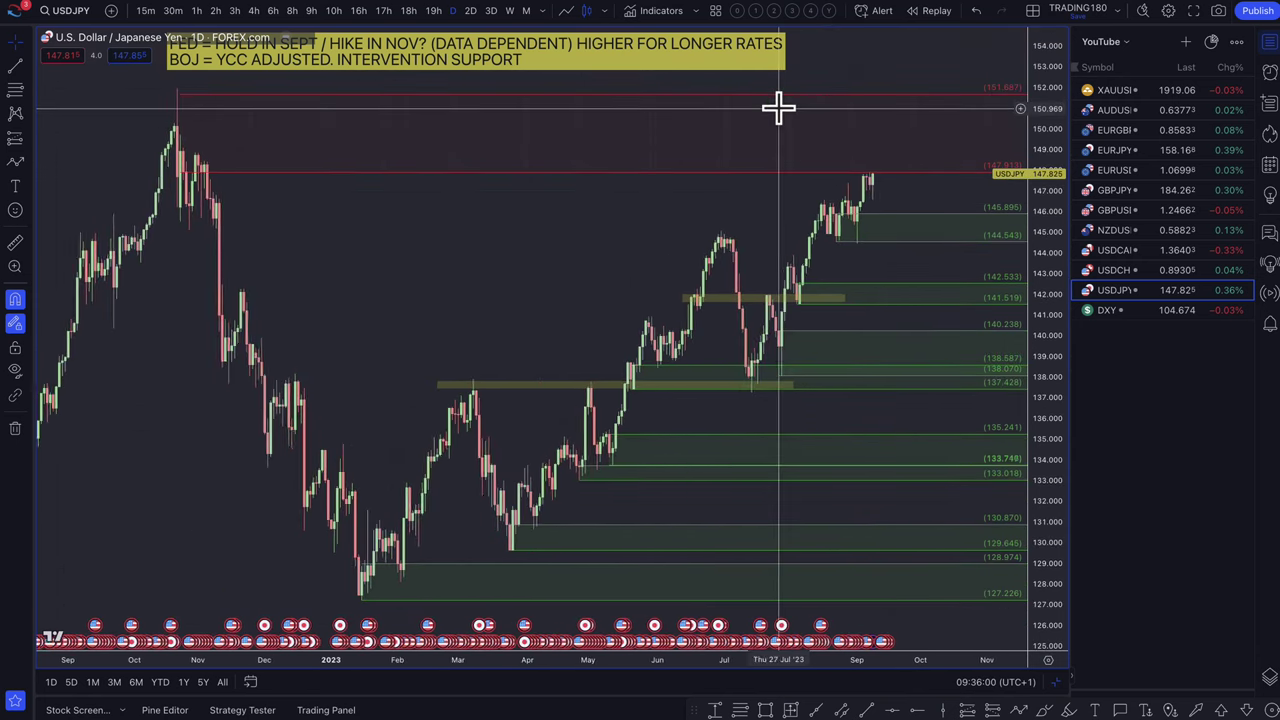
{"action": "left_click_drag", "start_coordinate": [507, 70], "coordinate": [665, 63]}
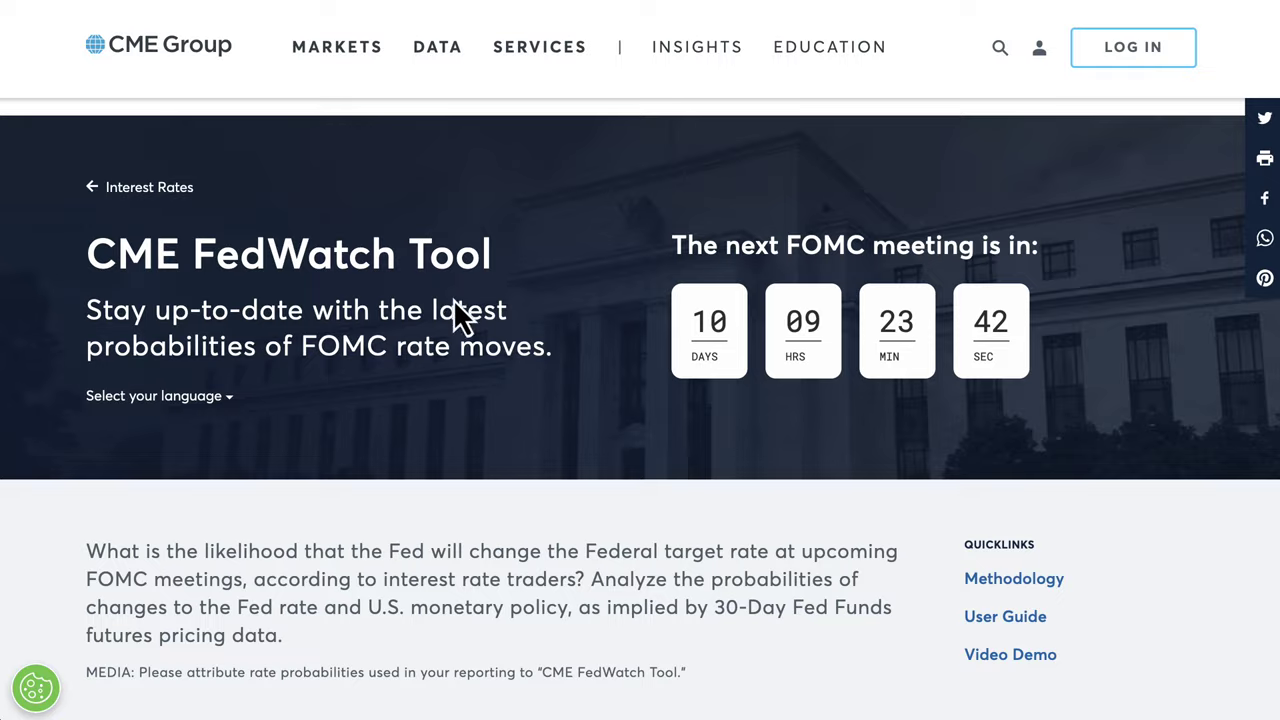
- Examine the CME FedWatch Tool's current probabilities for holding at 525-550 or hiking to 550-575 at the 1 Nov 2023 meeting
{"action": "scroll", "coordinate": [530, 372], "scroll_direction": "down", "scroll_amount": 8}
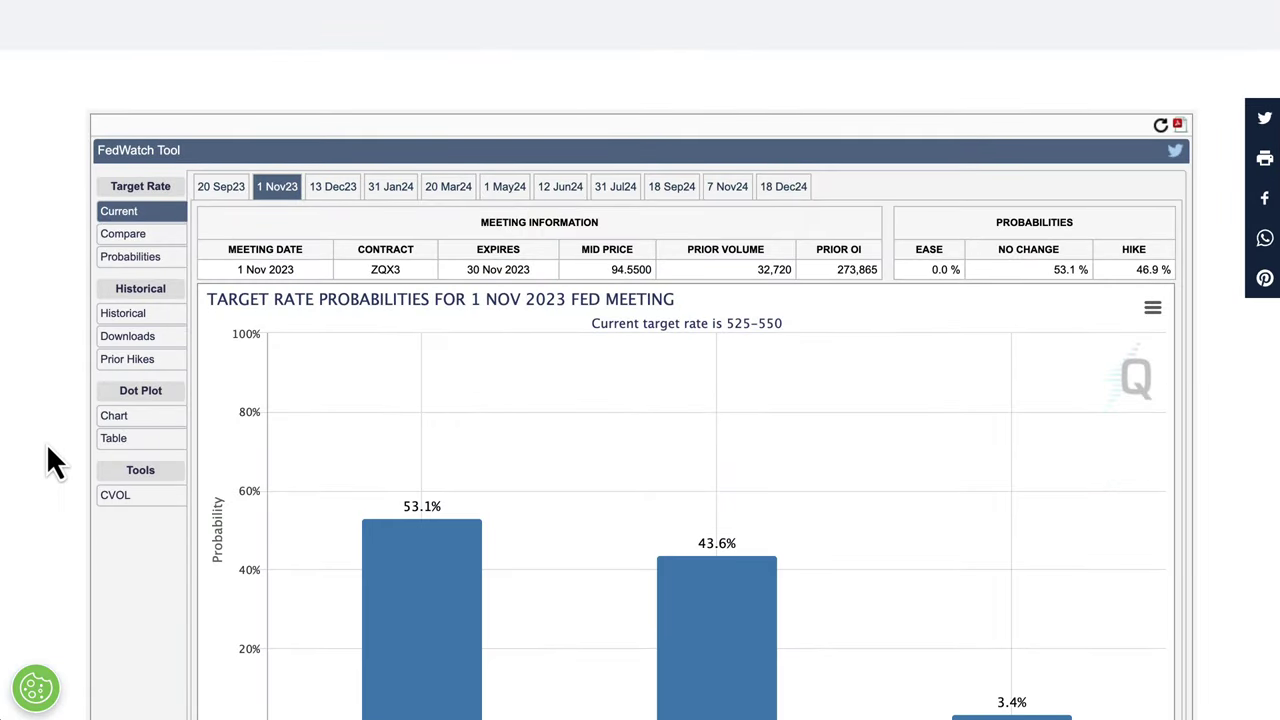
{"action": "scroll", "coordinate": [64, 449], "scroll_direction": "down", "scroll_amount": 4}
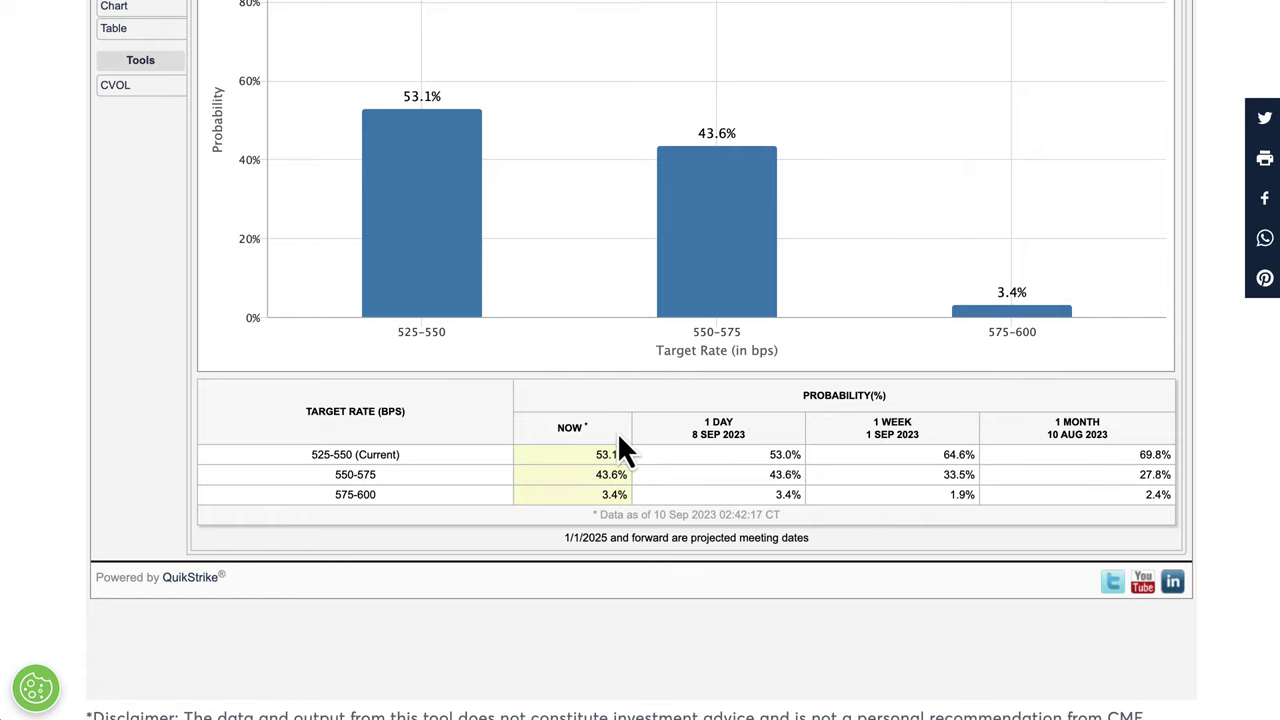
{"action": "scroll", "coordinate": [617, 432], "scroll_direction": "up", "scroll_amount": 3}
{"action": "scroll", "coordinate": [40, 217], "scroll_direction": "up", "scroll_amount": 5}
{"action": "scroll", "coordinate": [163, 266], "scroll_direction": "down", "scroll_amount": 6}
{"action": "scroll", "coordinate": [81, 532], "scroll_direction": "down", "scroll_amount": 2}
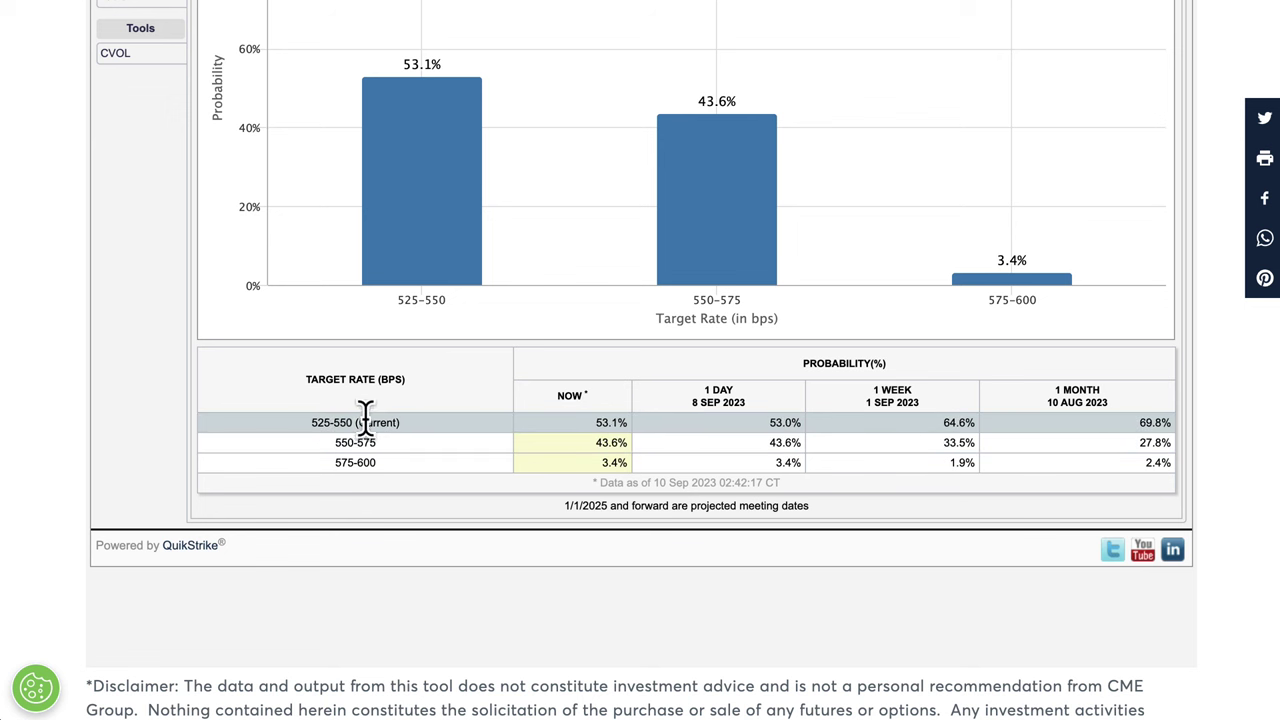
{"action": "left_click_drag", "start_coordinate": [306, 424], "coordinate": [530, 440]}
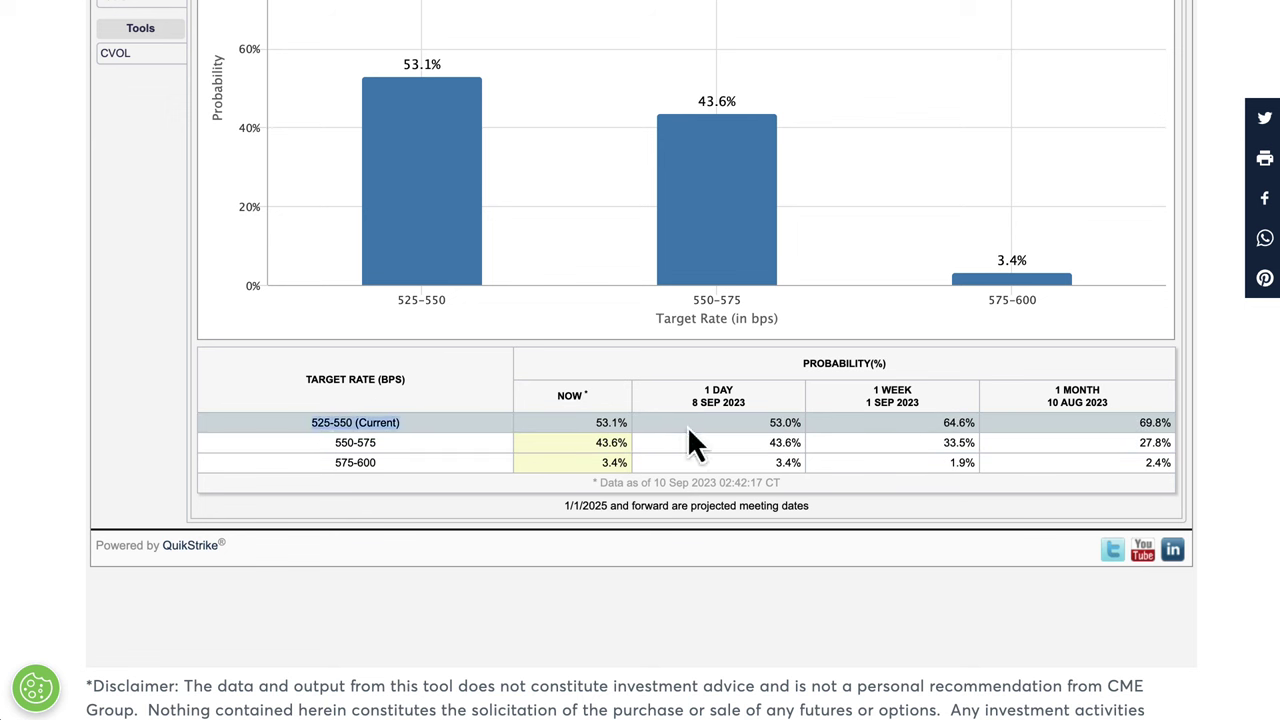
{"action": "mouse_move", "coordinate": [623, 420]}
{"action": "left_mouse_down"}
{"action": "mouse_move", "coordinate": [611, 441]}
{"action": "mouse_move", "coordinate": [622, 440]}
{"action": "left_mouse_up"}
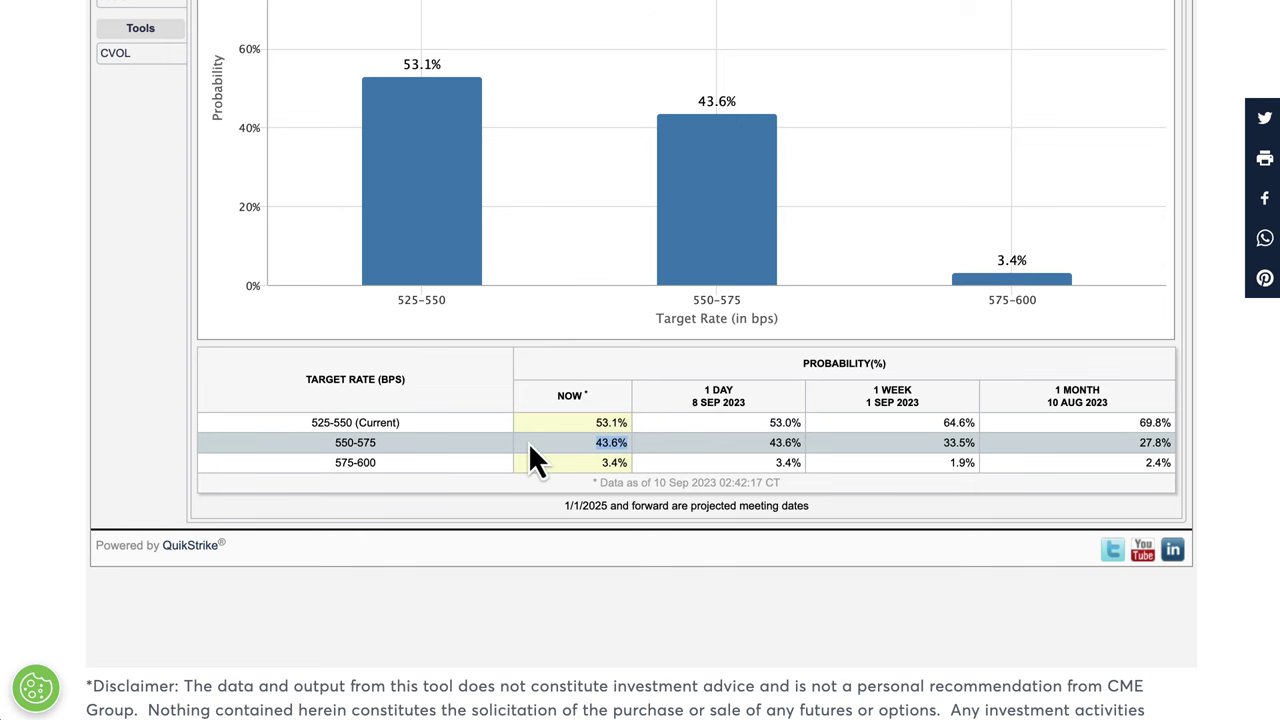
- Compare the 550-575 probabilities for the 1 Nov 2023 meeting across one month, one week and one day ago
{"action": "scroll", "coordinate": [528, 455], "scroll_direction": "up", "scroll_amount": 4}
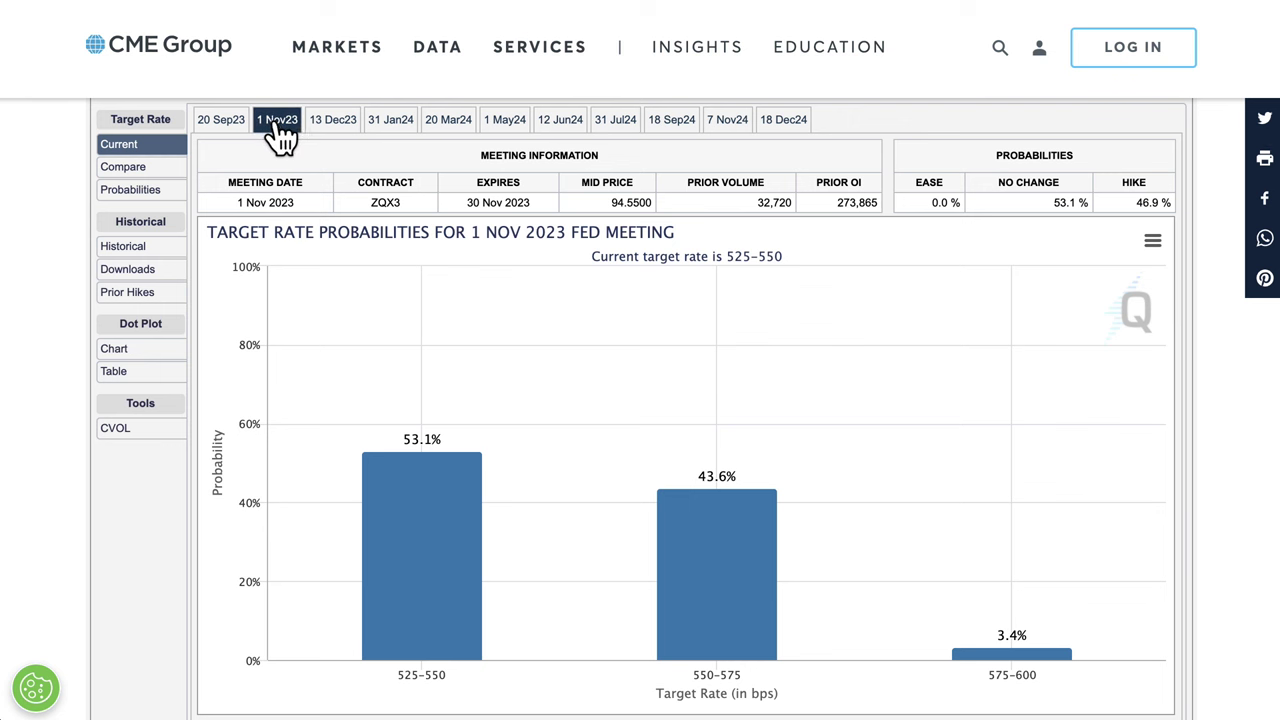
{"action": "scroll", "coordinate": [123, 519], "scroll_direction": "down", "scroll_amount": 3}
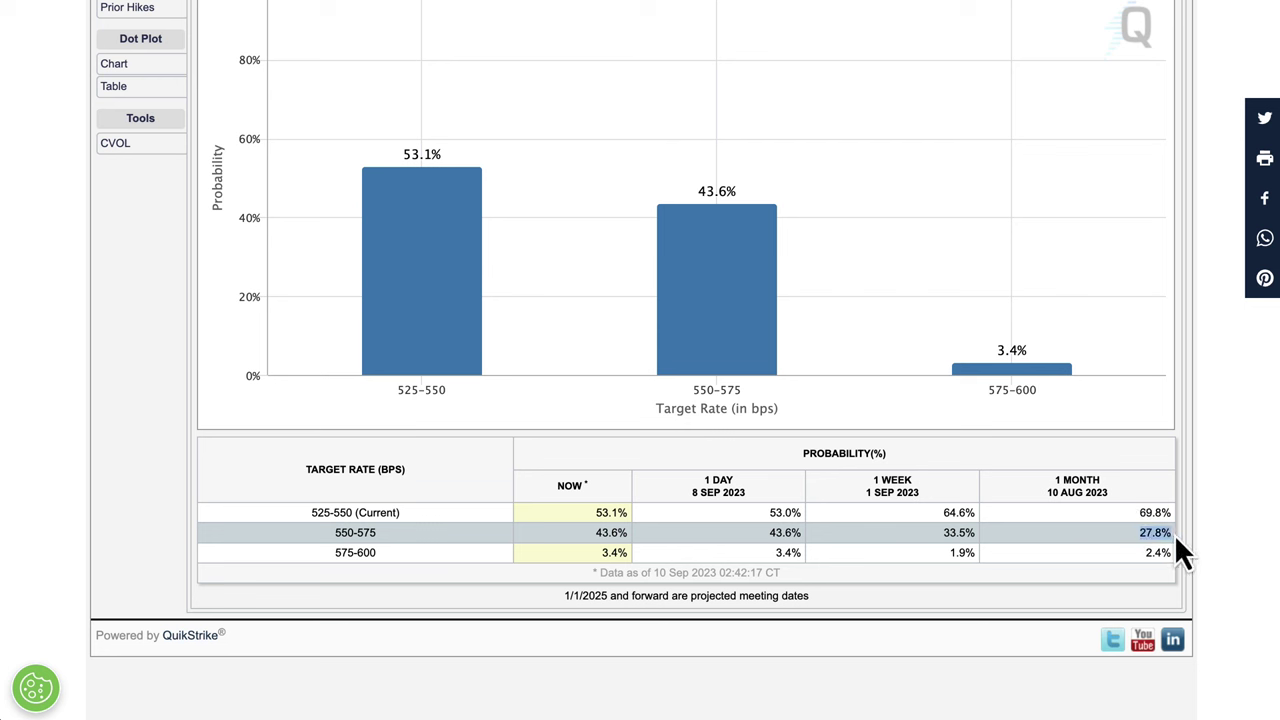
{"action": "left_click_drag", "start_coordinate": [939, 533], "coordinate": [972, 532]}
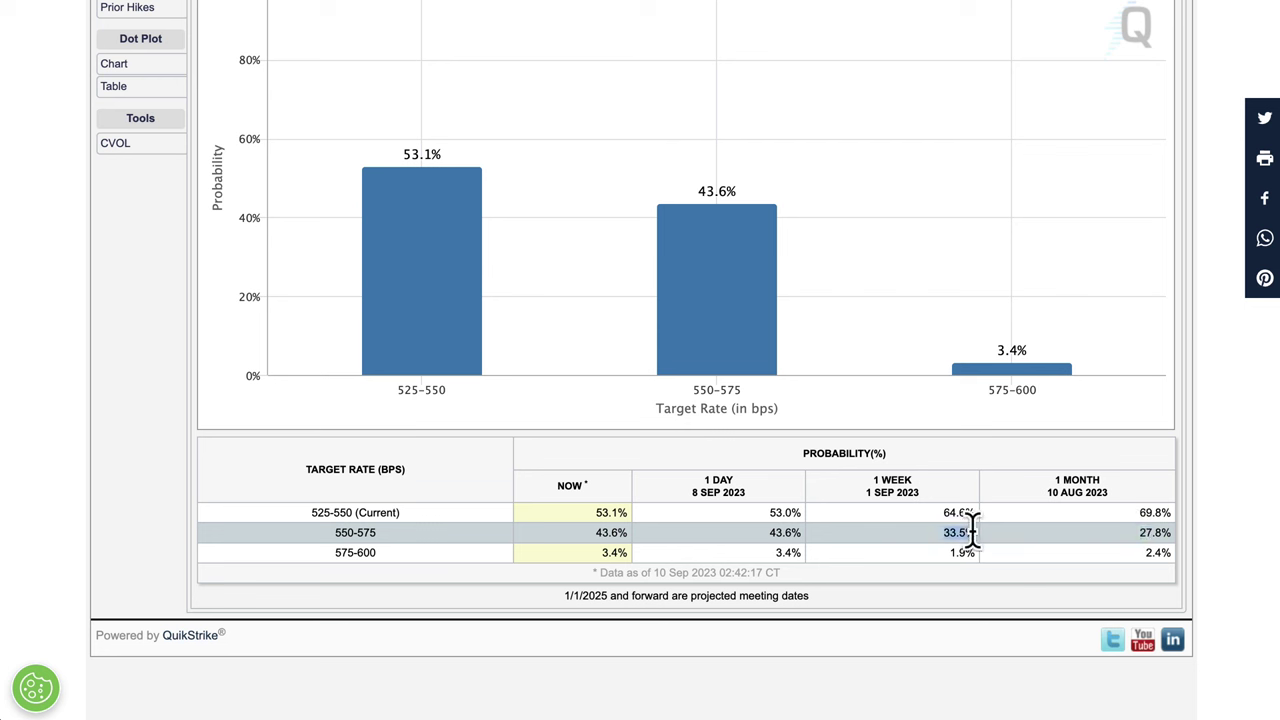
{"action": "left_click_drag", "start_coordinate": [760, 535], "coordinate": [800, 532]}
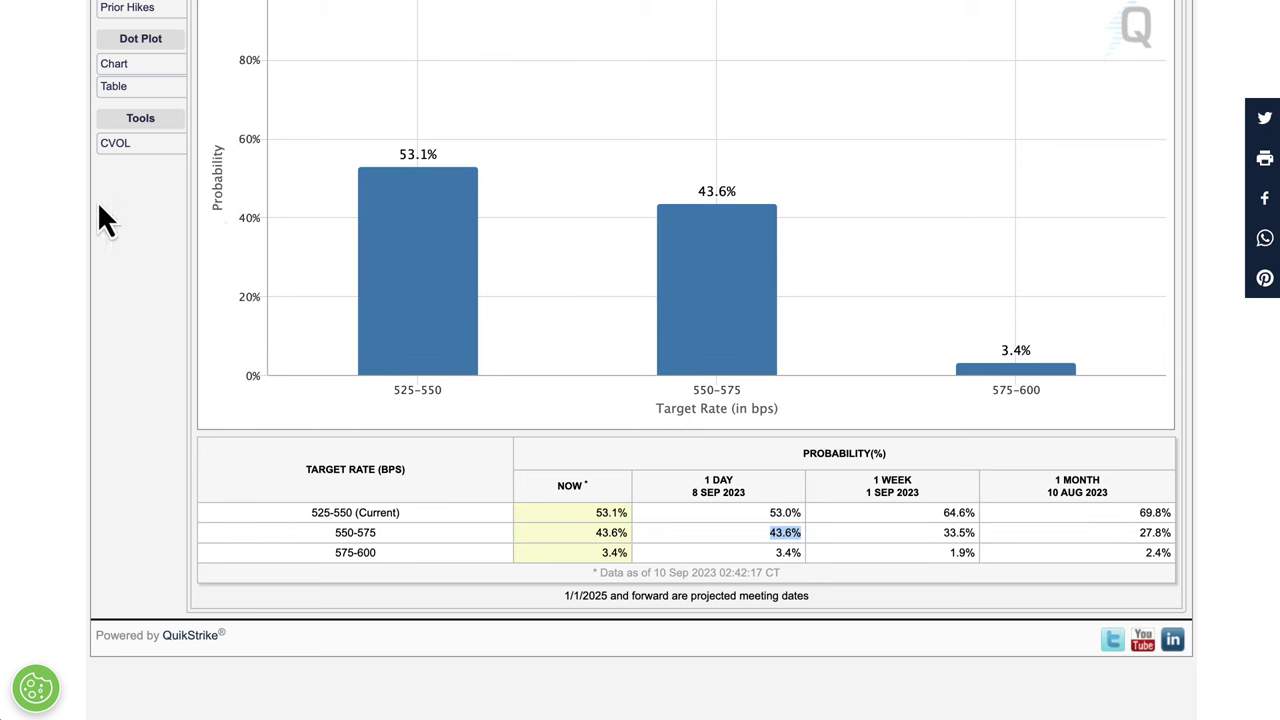
{"action": "scroll", "coordinate": [97, 201], "scroll_direction": "up", "scroll_amount": 5}
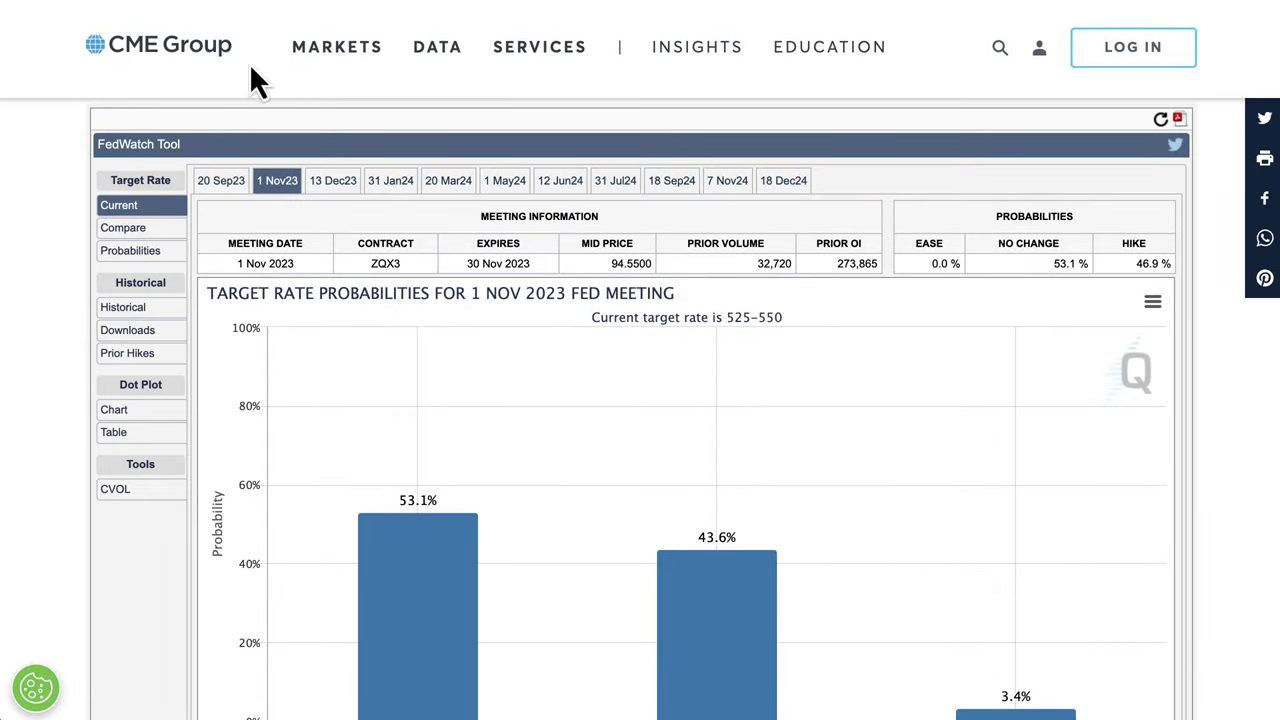
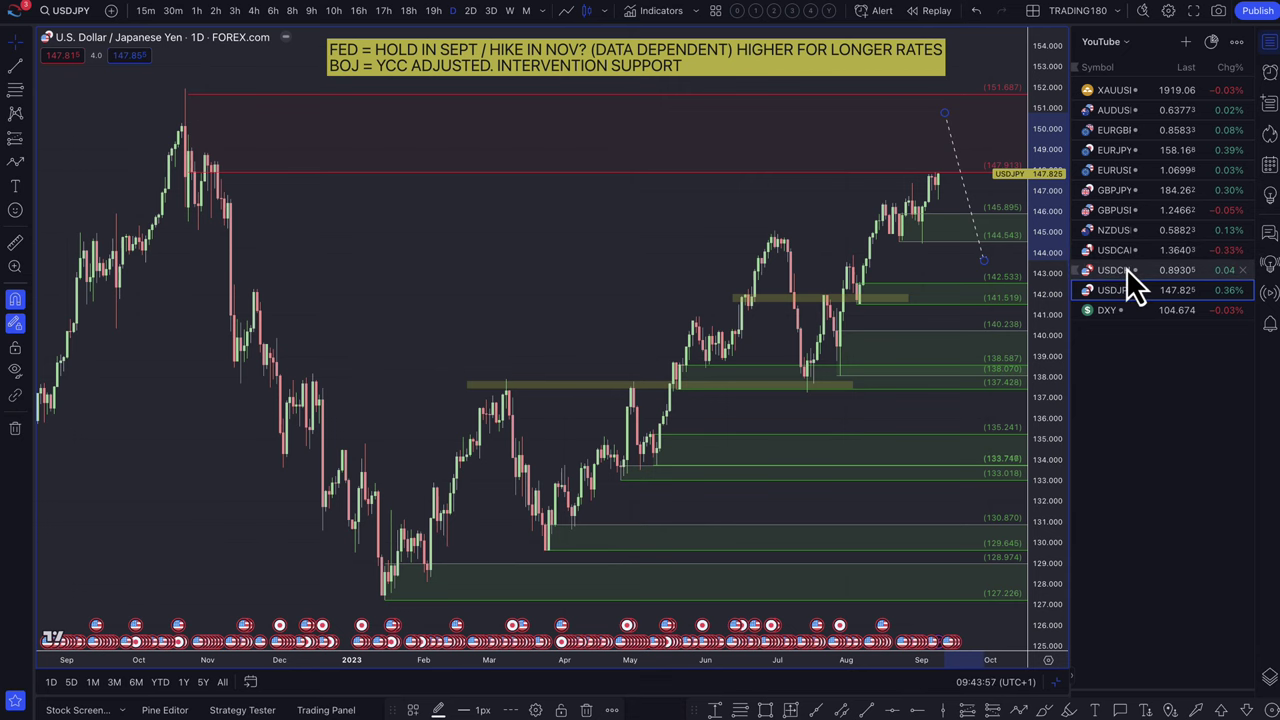
- Switch to the USDCHF daily chart in TradingView and delete the dashed path that rises into the 0.89710 supply zone
{"action": "left_click", "coordinate": [1126, 270]}
{"action": "scroll", "coordinate": [853, 342], "scroll_direction": "up", "scroll_amount": 2}
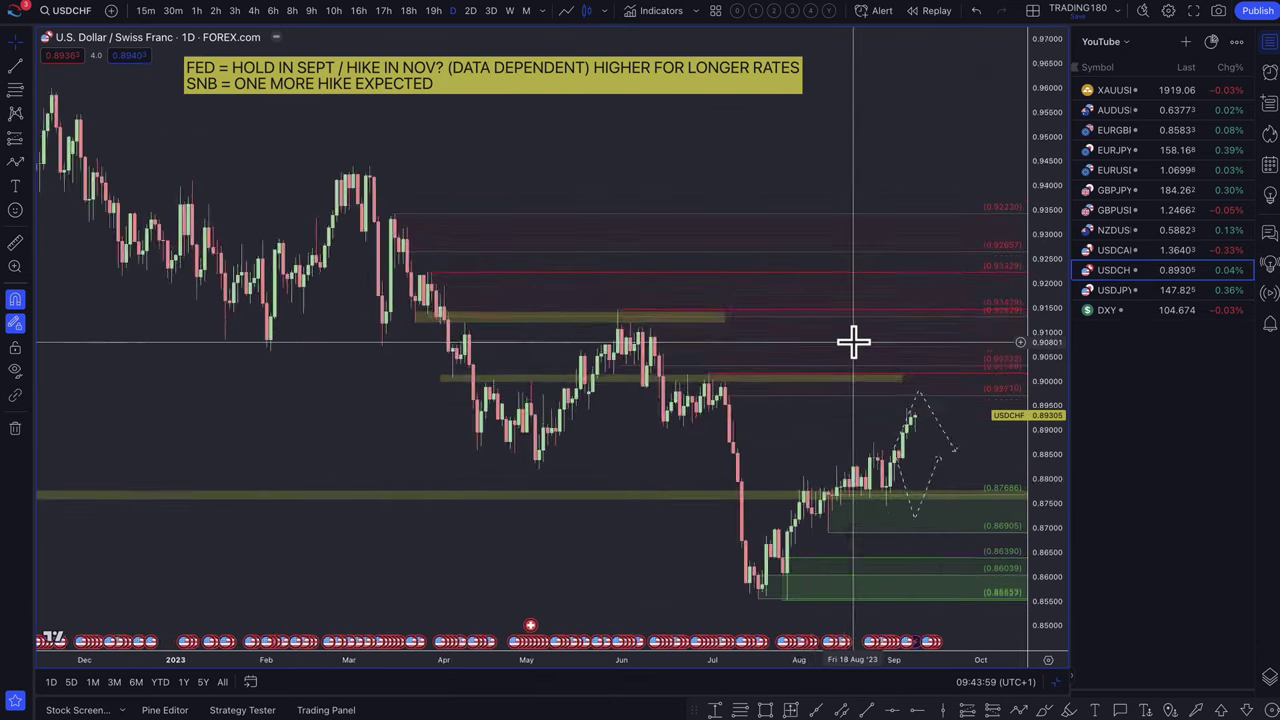
{"action": "scroll", "coordinate": [853, 342], "scroll_direction": "up", "scroll_amount": 3}
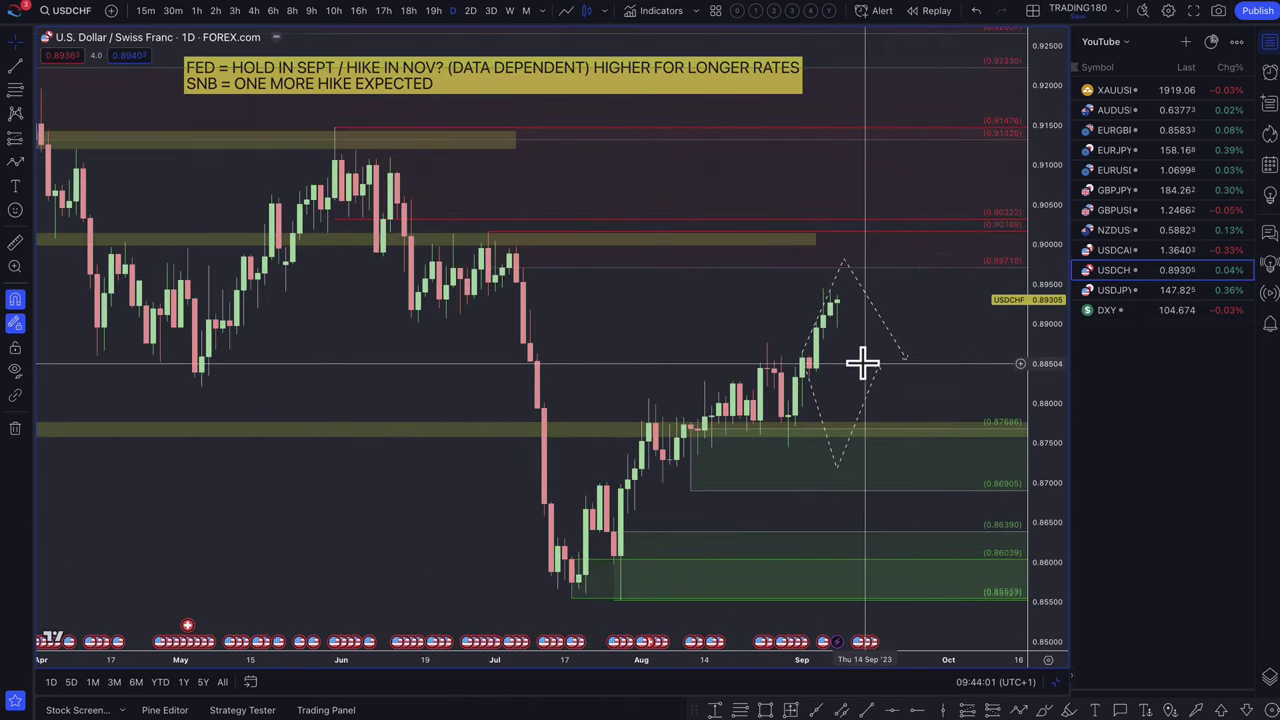
{"action": "left_click_drag", "start_coordinate": [904, 358], "coordinate": [881, 322]}
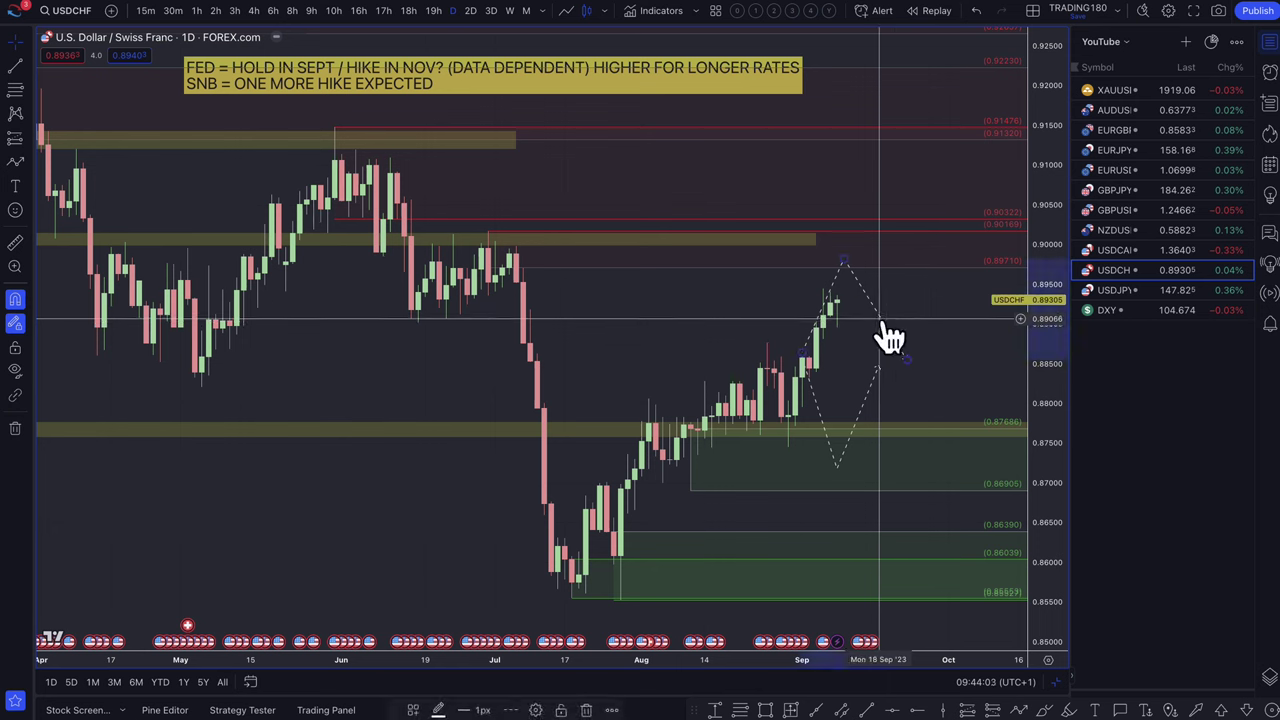
{"action": "key", "text": "Delete"}
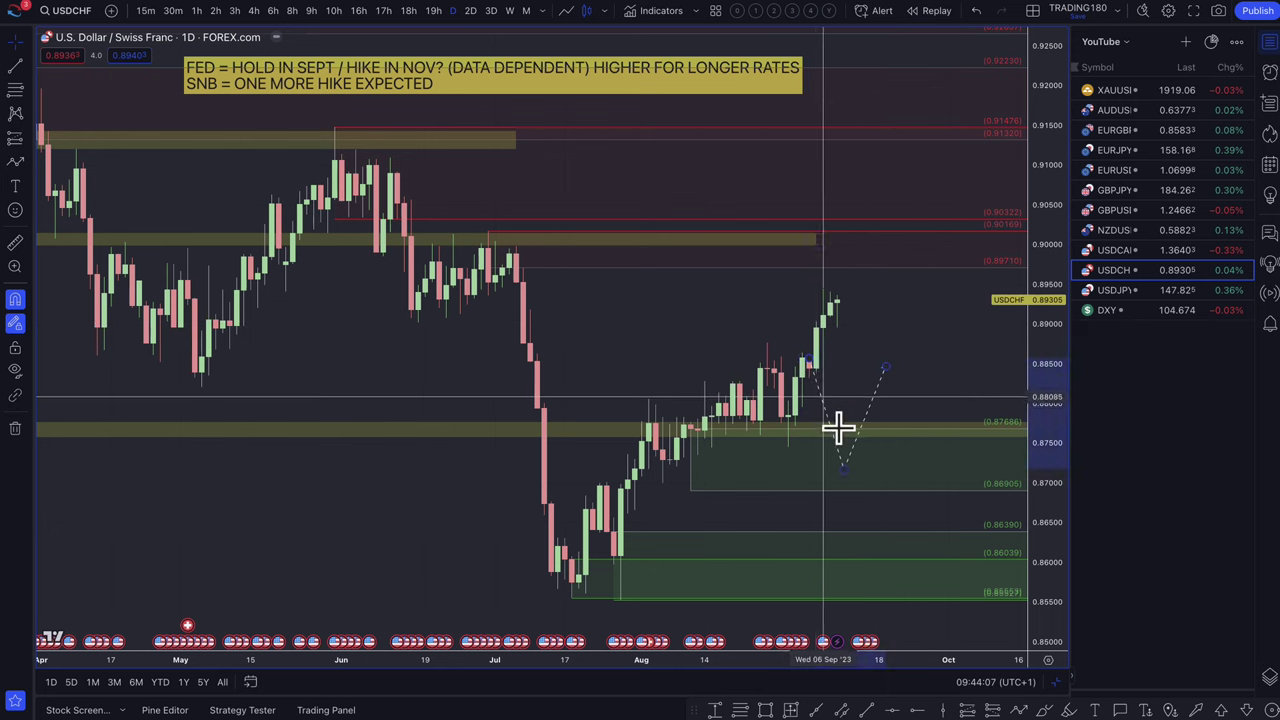
- Raise the remaining dashed path's low to about 0.8755 and the 10 August demand zone's upper boundary to 0.88579 at 4 September
{"action": "left_click", "coordinate": [845, 469]}
{"action": "left_click_drag", "start_coordinate": [843, 470], "coordinate": [836, 433]}
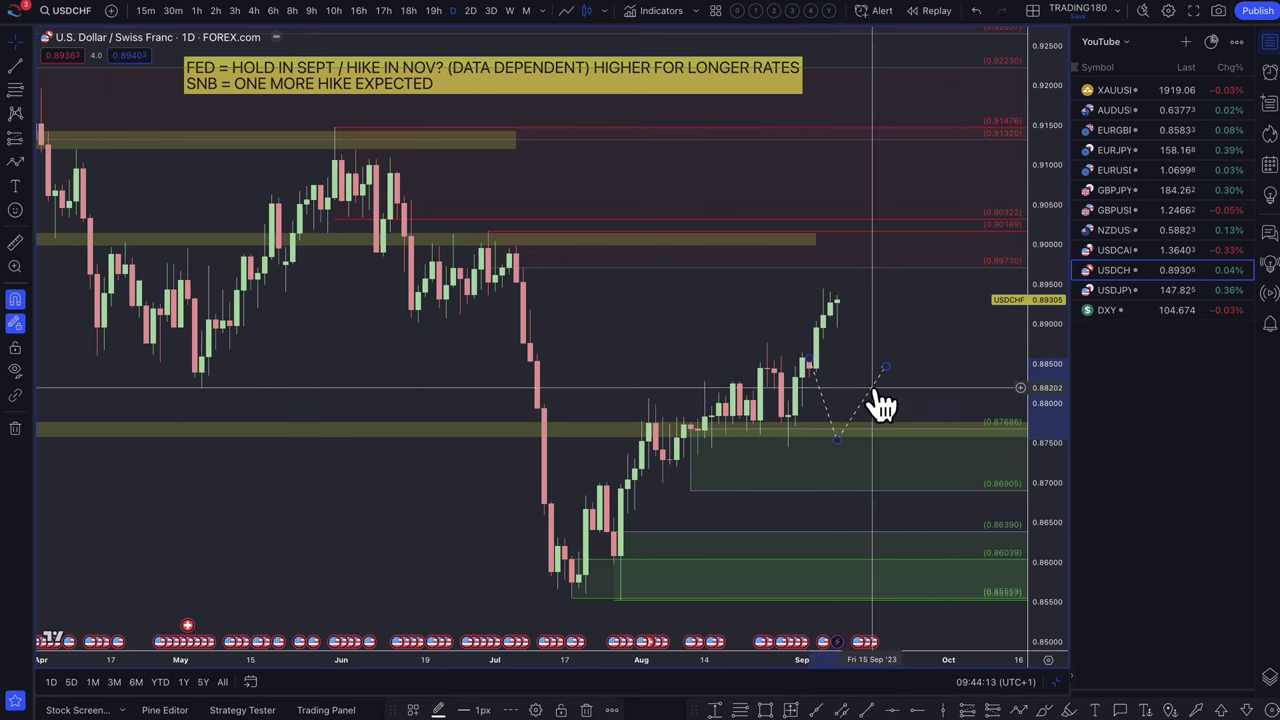
{"action": "scroll", "coordinate": [658, 320], "scroll_direction": "up", "scroll_amount": 2}
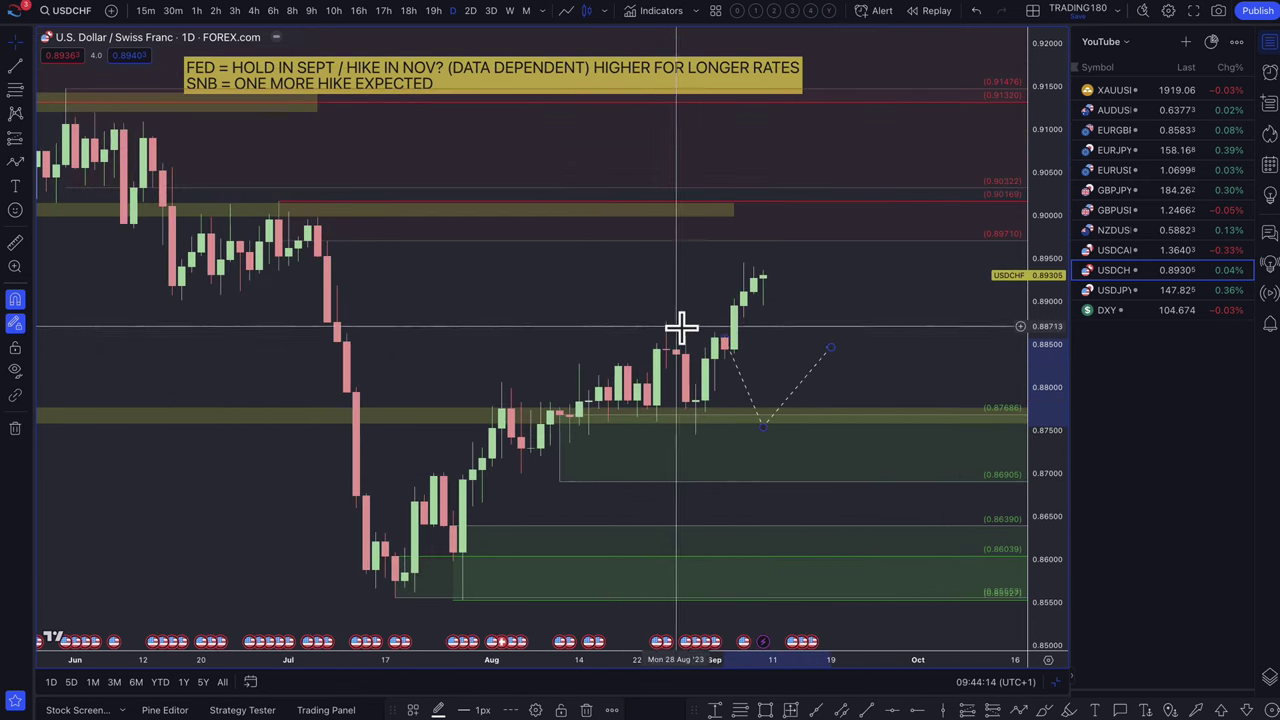
{"action": "left_click_drag", "start_coordinate": [571, 415], "coordinate": [714, 340]}
{"action": "left_click", "coordinate": [697, 414]}
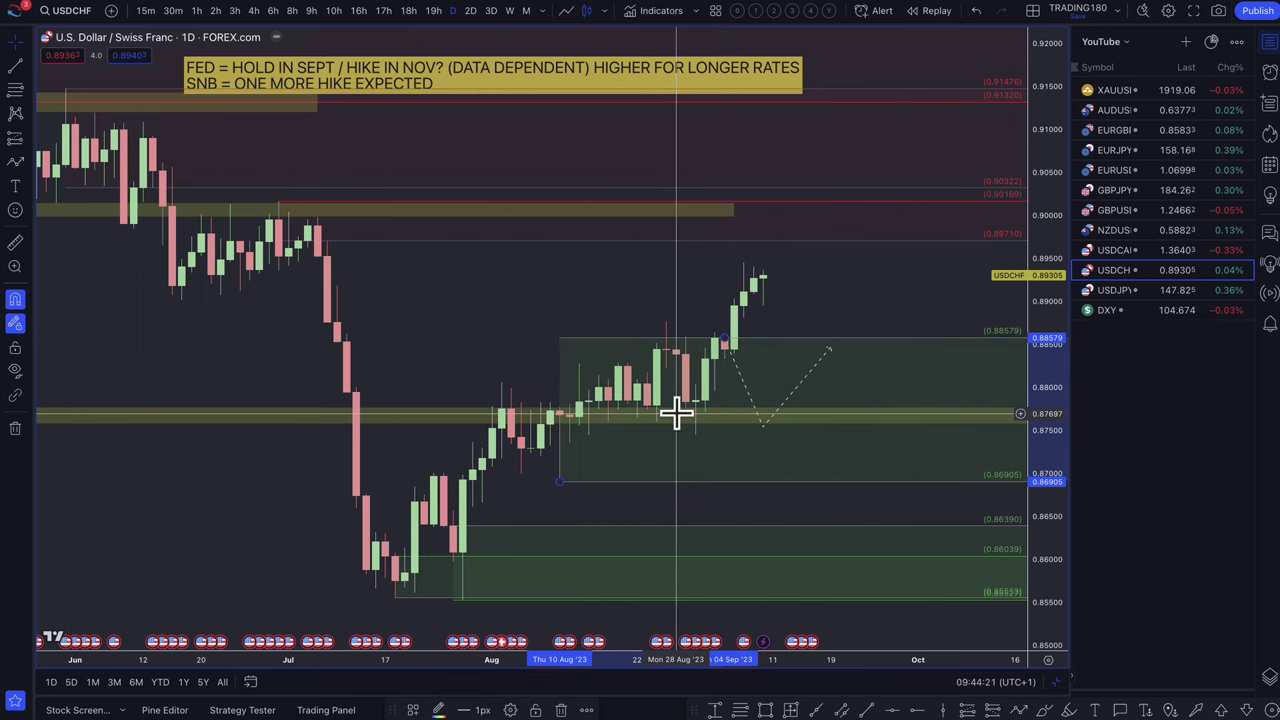
- Draw a rectangle zone from 0.88600 to 0.88279 between 13 April and 25 September and apply a yellow drawing template
{"action": "scroll", "coordinate": [740, 397], "scroll_direction": "down", "scroll_amount": 2}
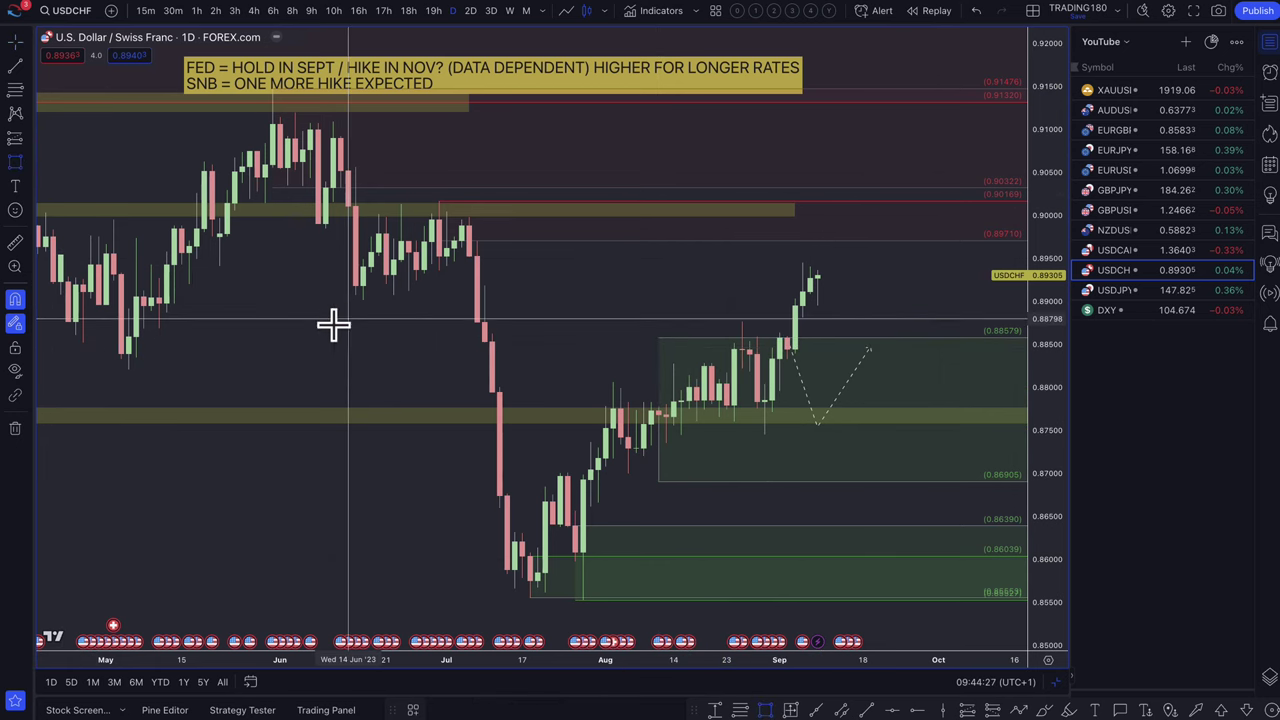
{"action": "scroll", "coordinate": [303, 341], "scroll_direction": "down", "scroll_amount": 1}
{"action": "scroll", "coordinate": [303, 341], "scroll_direction": "down", "scroll_amount": 2}
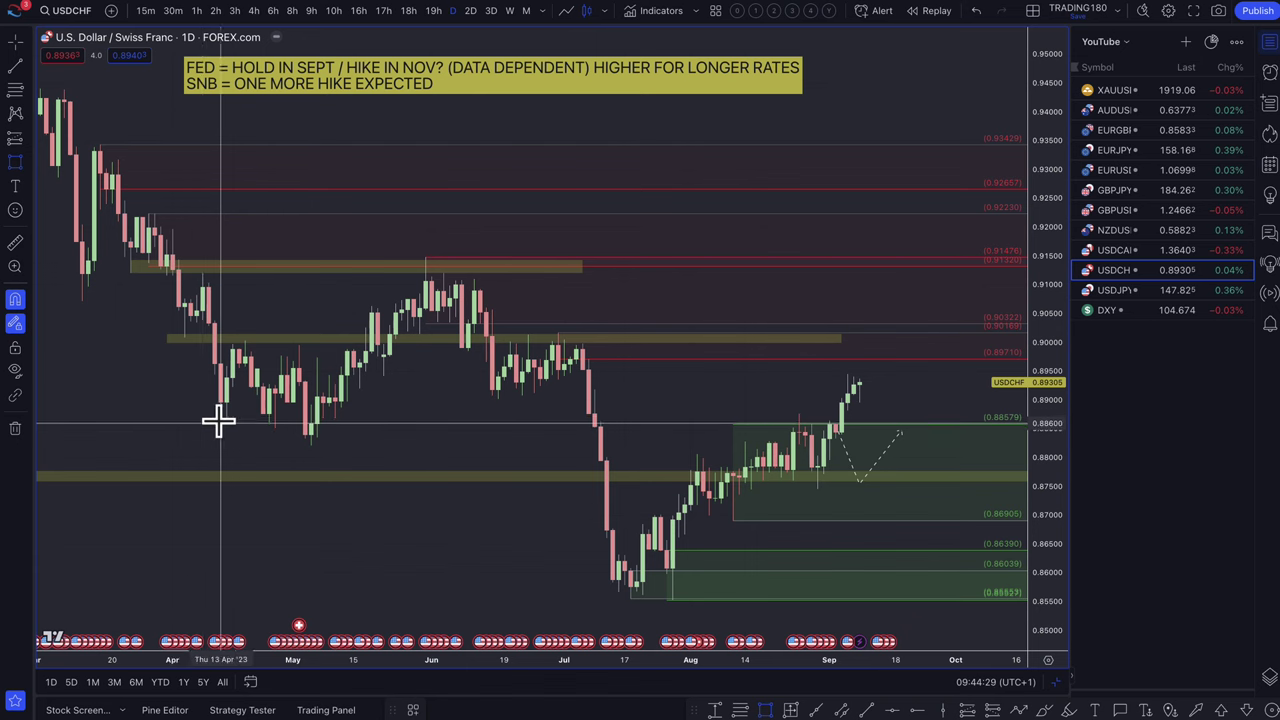
{"action": "left_click_drag", "start_coordinate": [220, 423], "coordinate": [926, 440]}
{"action": "left_click", "coordinate": [414, 710]}
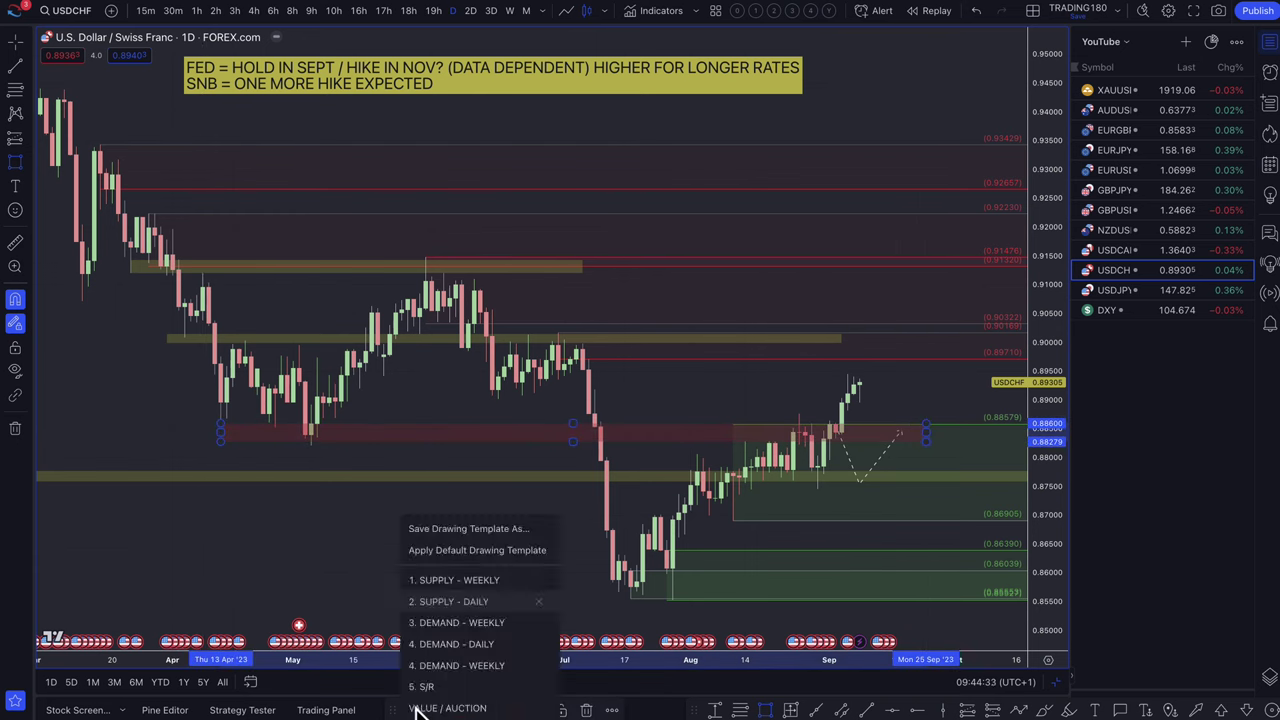
{"action": "left_click", "coordinate": [454, 667]}
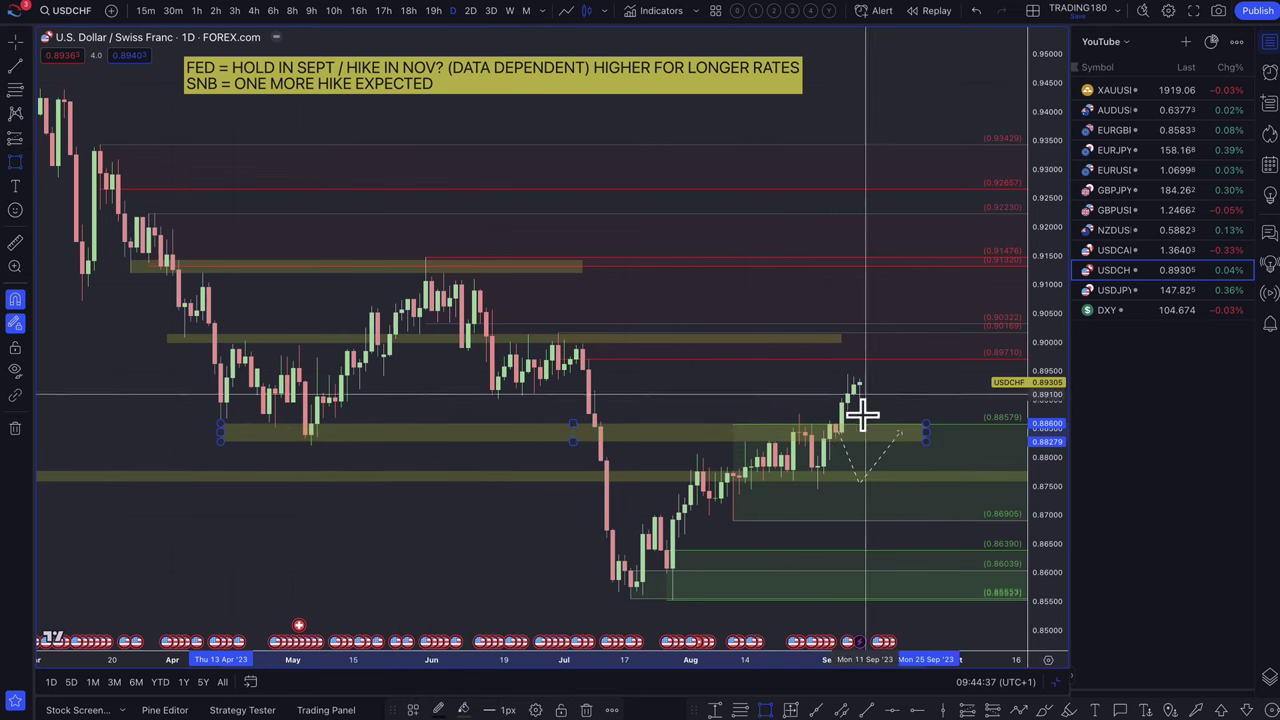
- Extend the new yellow zone forward to 3 October and back to 30 March, with its upper edge at 0.88607
{"action": "left_click_drag", "start_coordinate": [926, 431], "coordinate": [960, 434]}
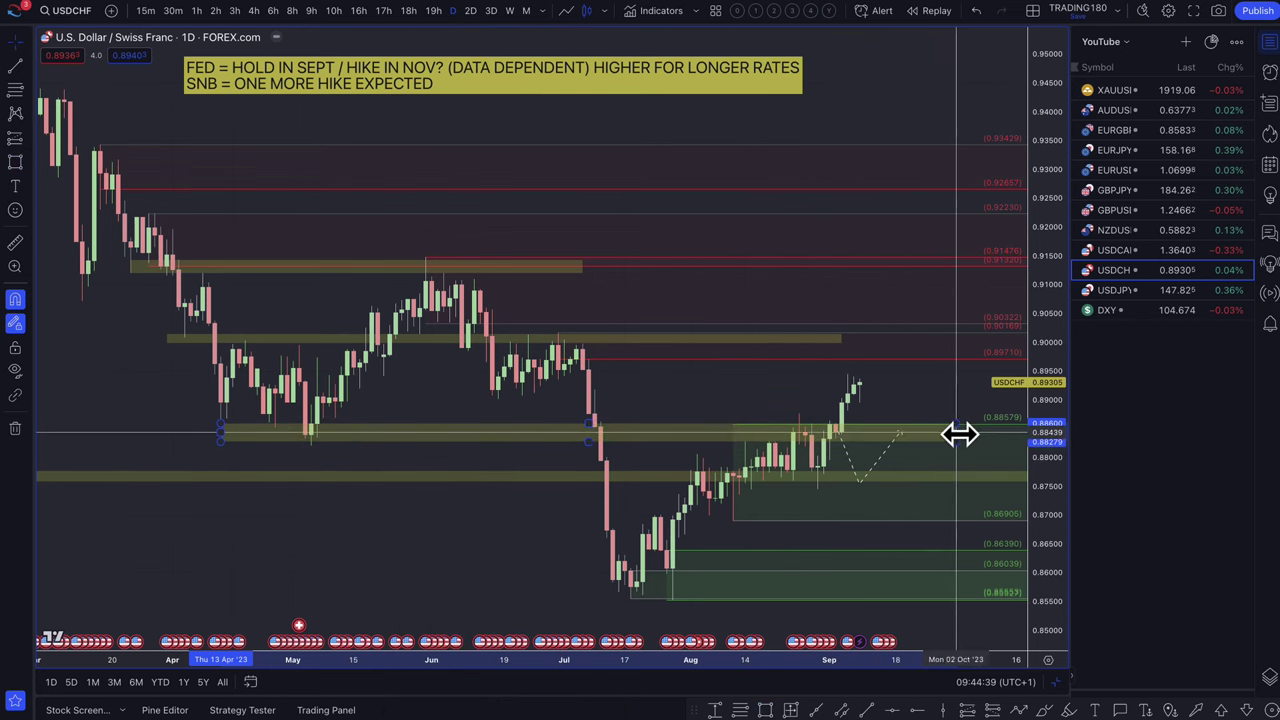
{"action": "scroll", "coordinate": [840, 450], "scroll_direction": "up", "scroll_amount": 1}
{"action": "scroll", "coordinate": [840, 450], "scroll_direction": "up", "scroll_amount": 1}
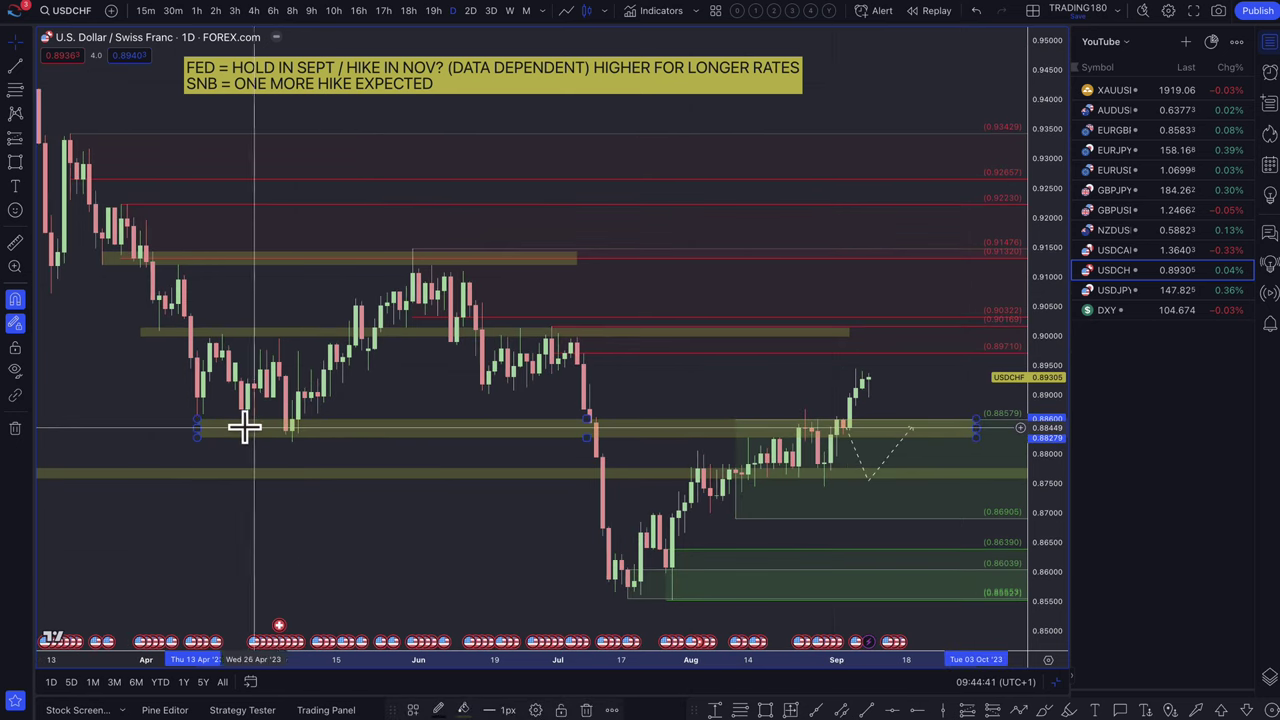
{"action": "mouse_move", "coordinate": [193, 420]}
{"action": "left_mouse_down"}
{"action": "mouse_move", "coordinate": [135, 432]}
{"action": "mouse_move", "coordinate": [134, 419]}
{"action": "left_mouse_up"}
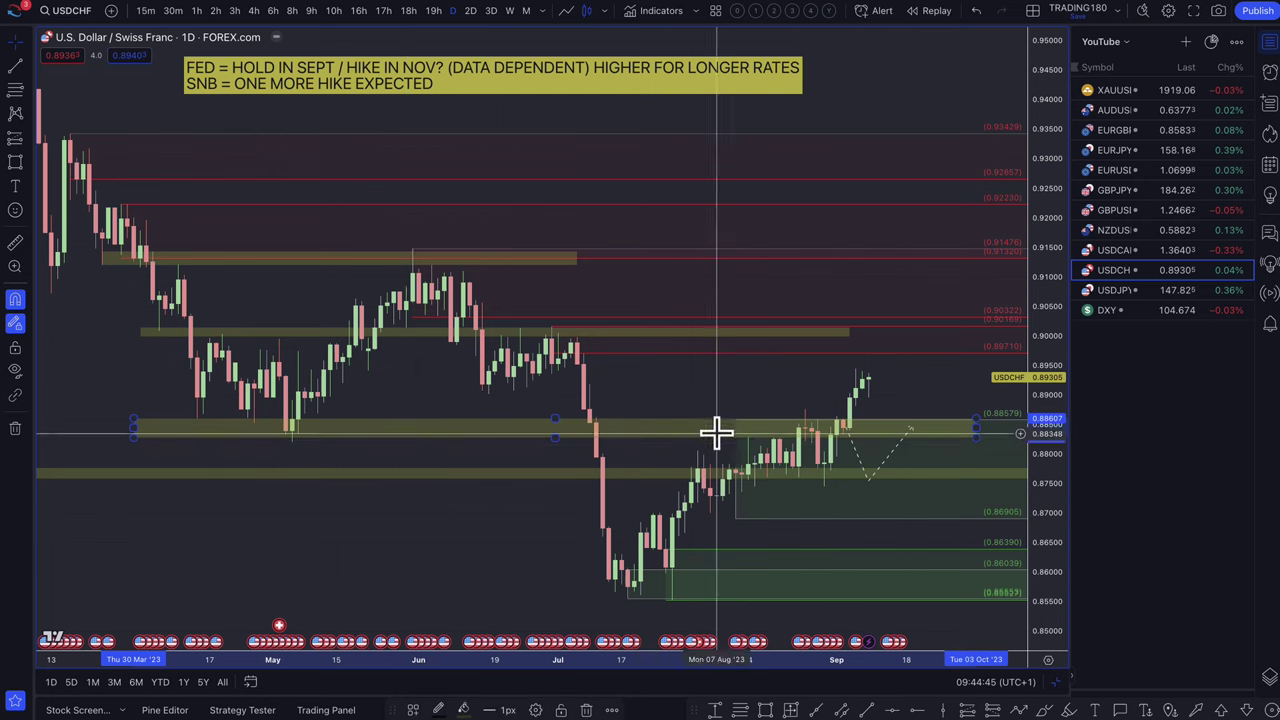
- Move the dashed path to start at the latest candle, dip to about 0.884 in the new yellow zone and end near 0.892
{"action": "scroll", "coordinate": [762, 443], "scroll_direction": "up", "scroll_amount": 1}
{"action": "scroll", "coordinate": [762, 443], "scroll_direction": "up", "scroll_amount": 2}
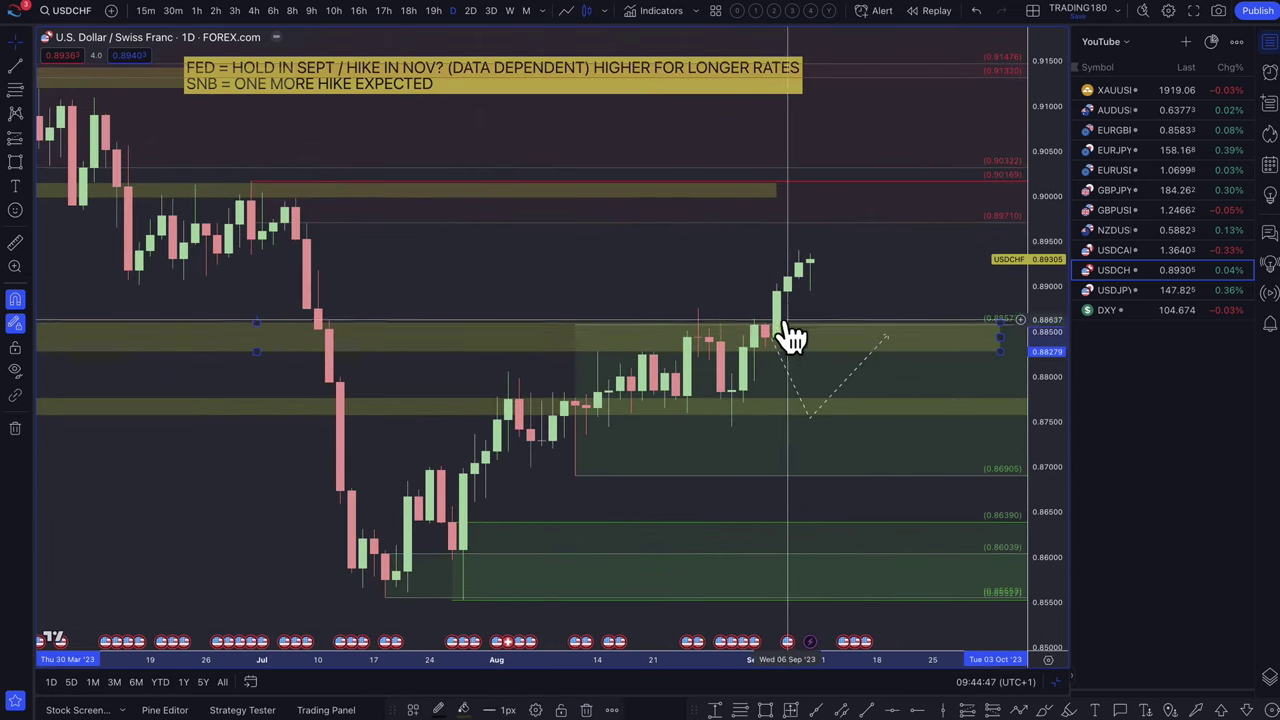
{"action": "left_click_drag", "start_coordinate": [865, 388], "coordinate": [908, 312]}
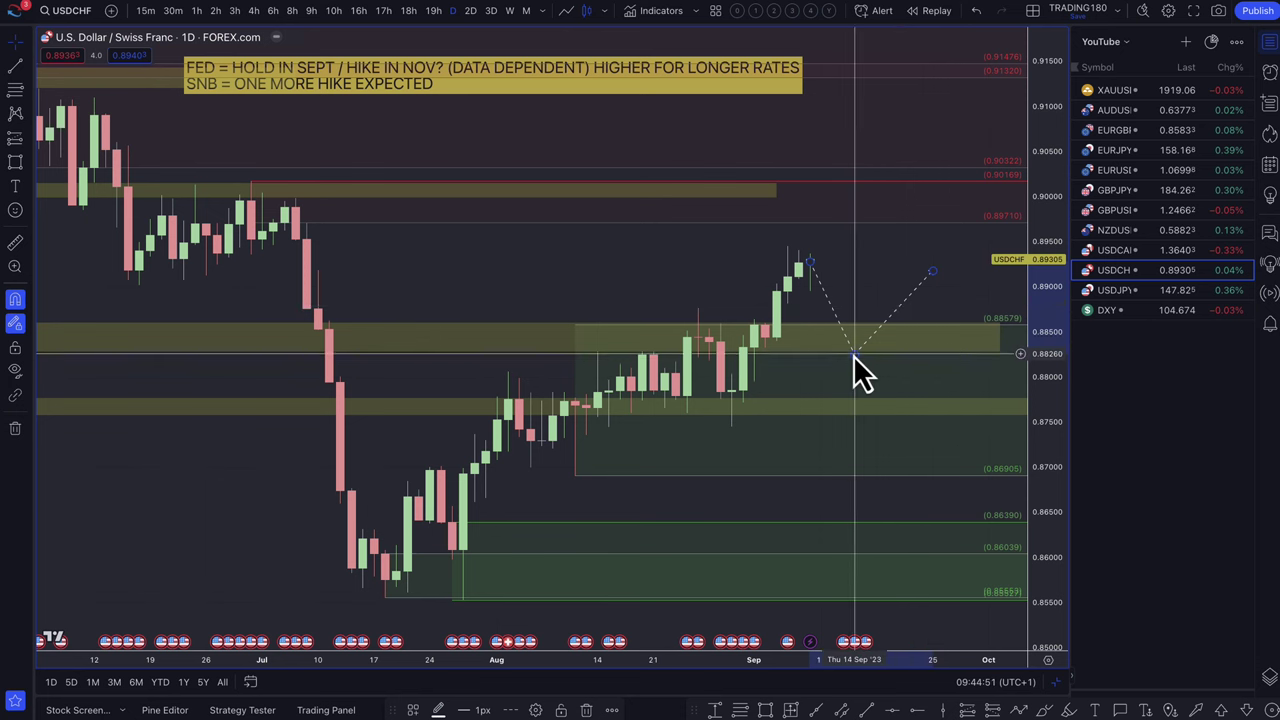
{"action": "left_click_drag", "start_coordinate": [853, 354], "coordinate": [854, 339]}
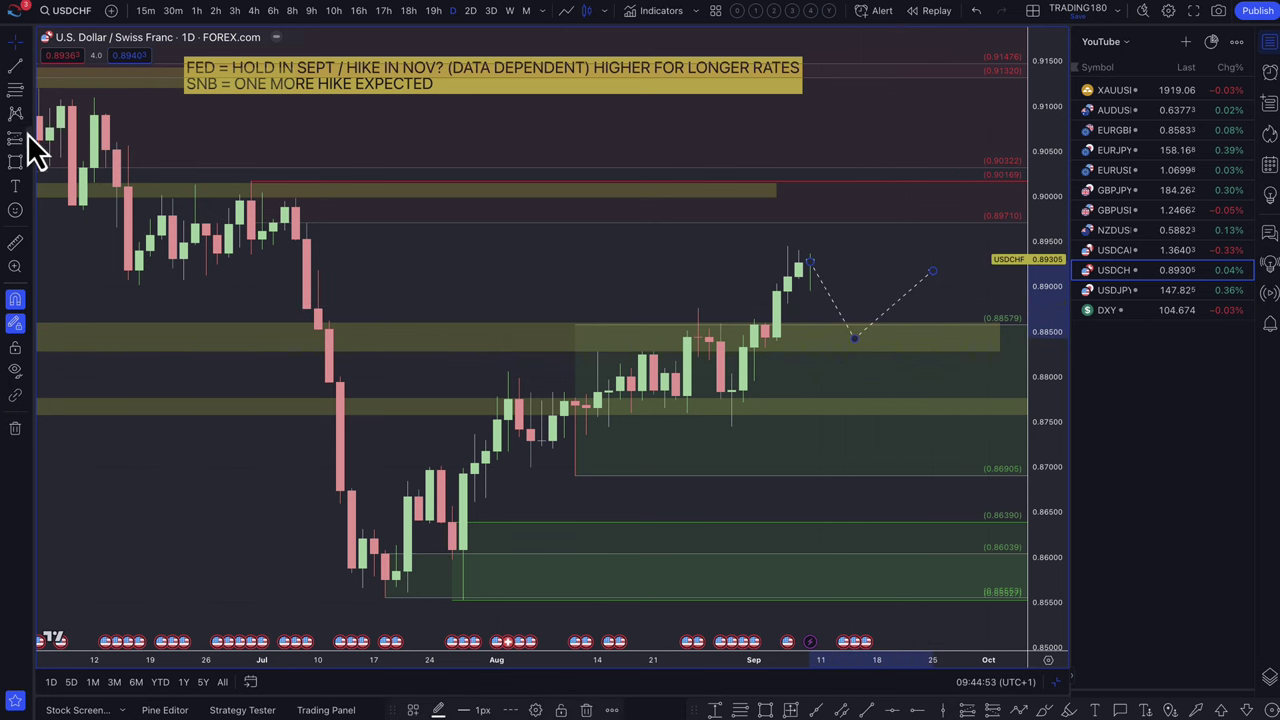
- Draw a second dashed price path from the latest USDCHF candle down to about 0.8766 in the lower yellow zone and up to about 0.887
{"action": "left_click", "coordinate": [1018, 710]}
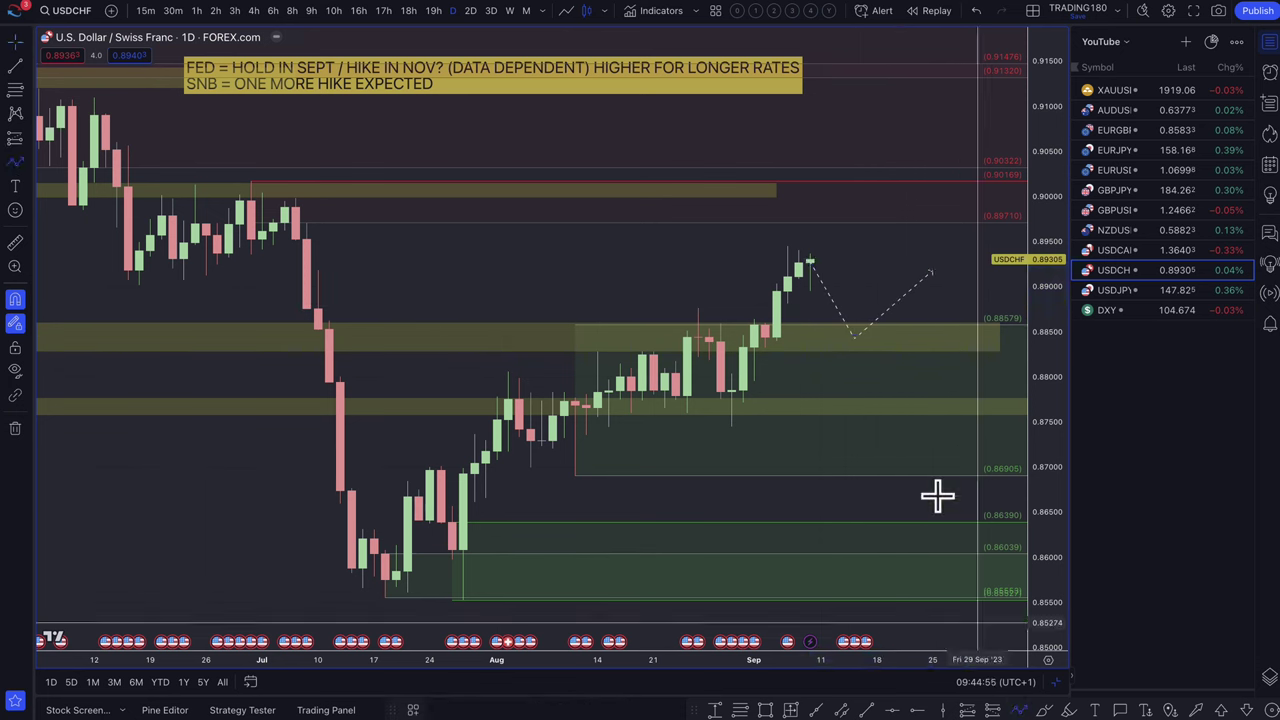
{"action": "left_click", "coordinate": [810, 263]}
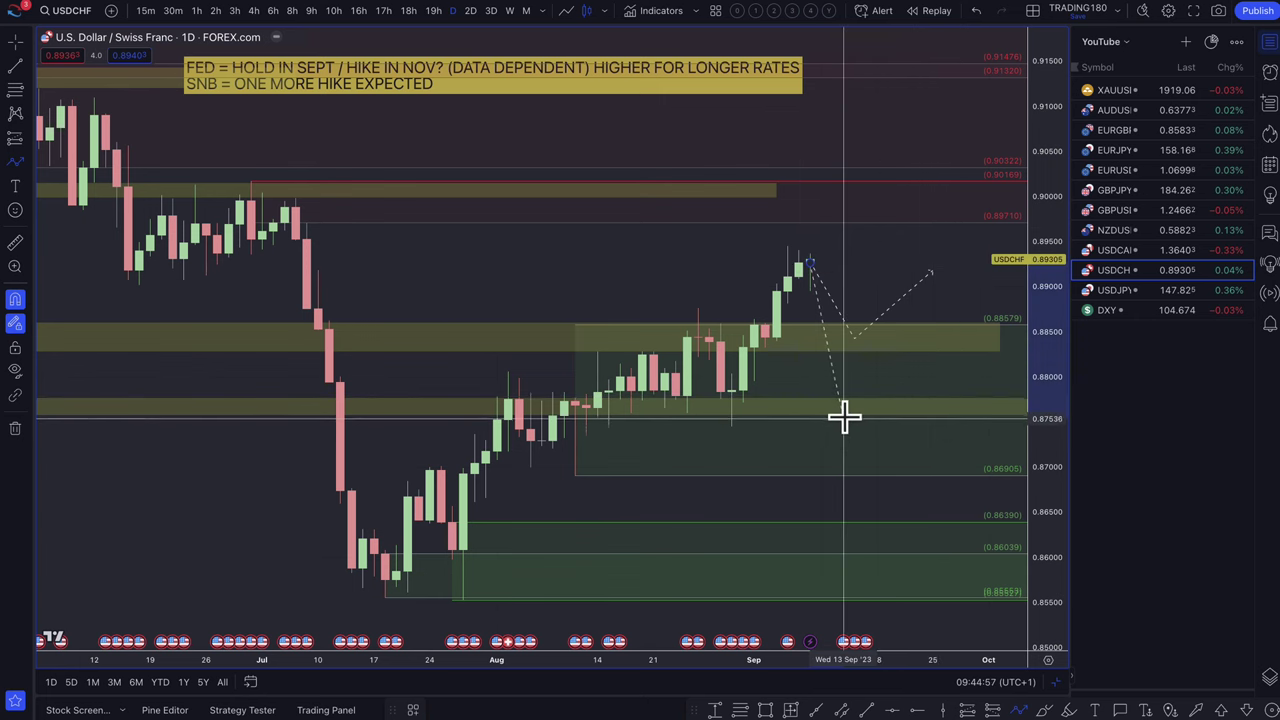
{"action": "left_click", "coordinate": [844, 408]}
{"action": "left_click", "coordinate": [918, 314]}
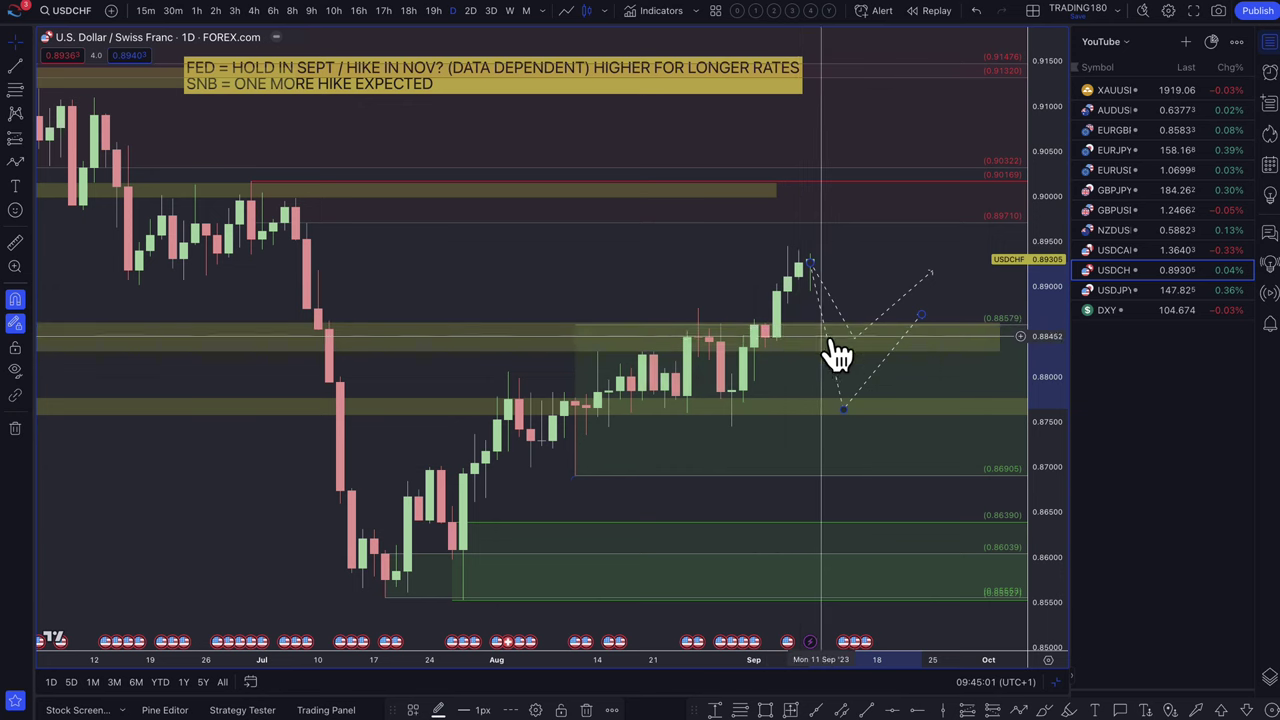
{"action": "scroll", "coordinate": [830, 337], "scroll_direction": "down", "scroll_amount": 2}
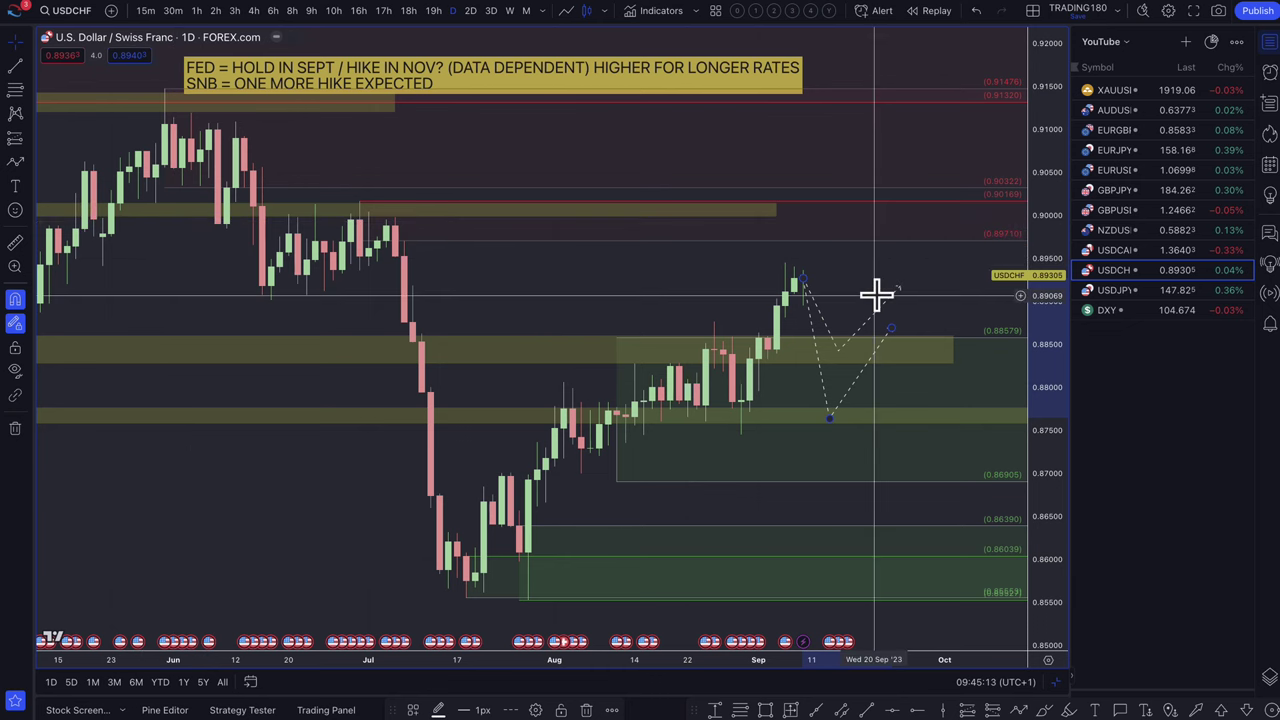
- Open the USDCAD daily chart
{"action": "left_click", "coordinate": [1123, 254]}
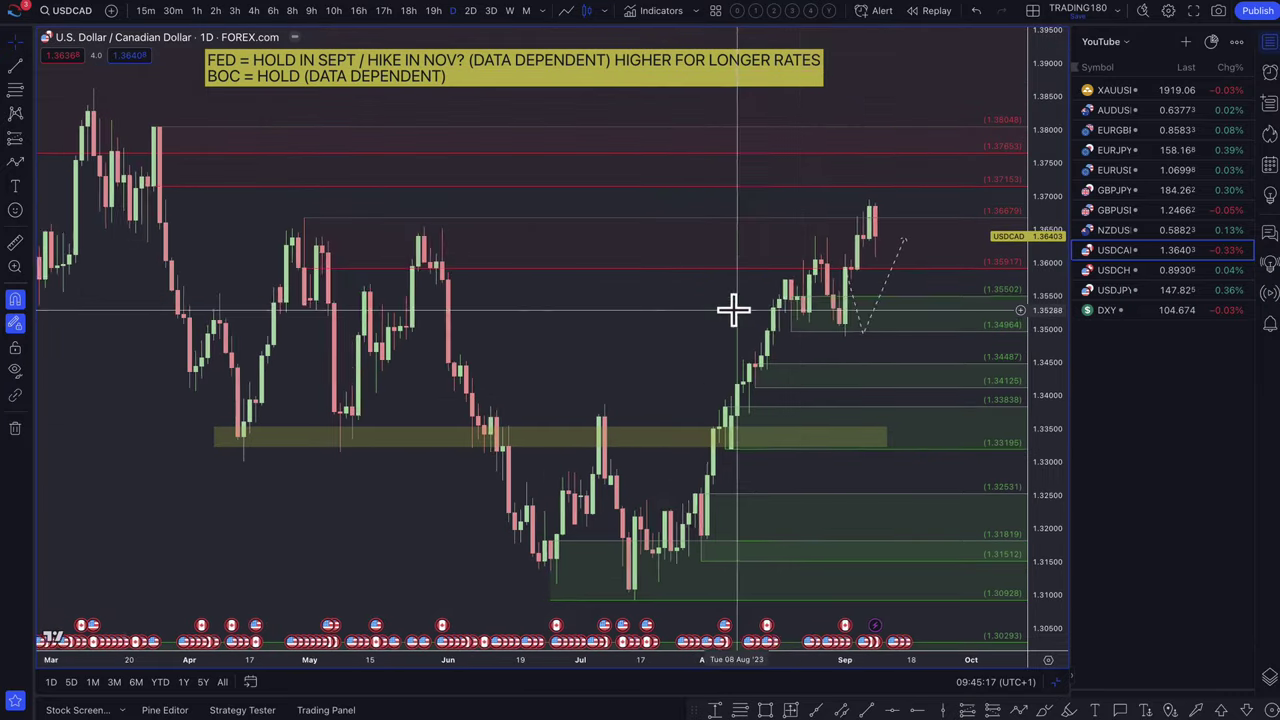
{"action": "scroll", "coordinate": [733, 310], "scroll_direction": "down", "scroll_amount": 1}
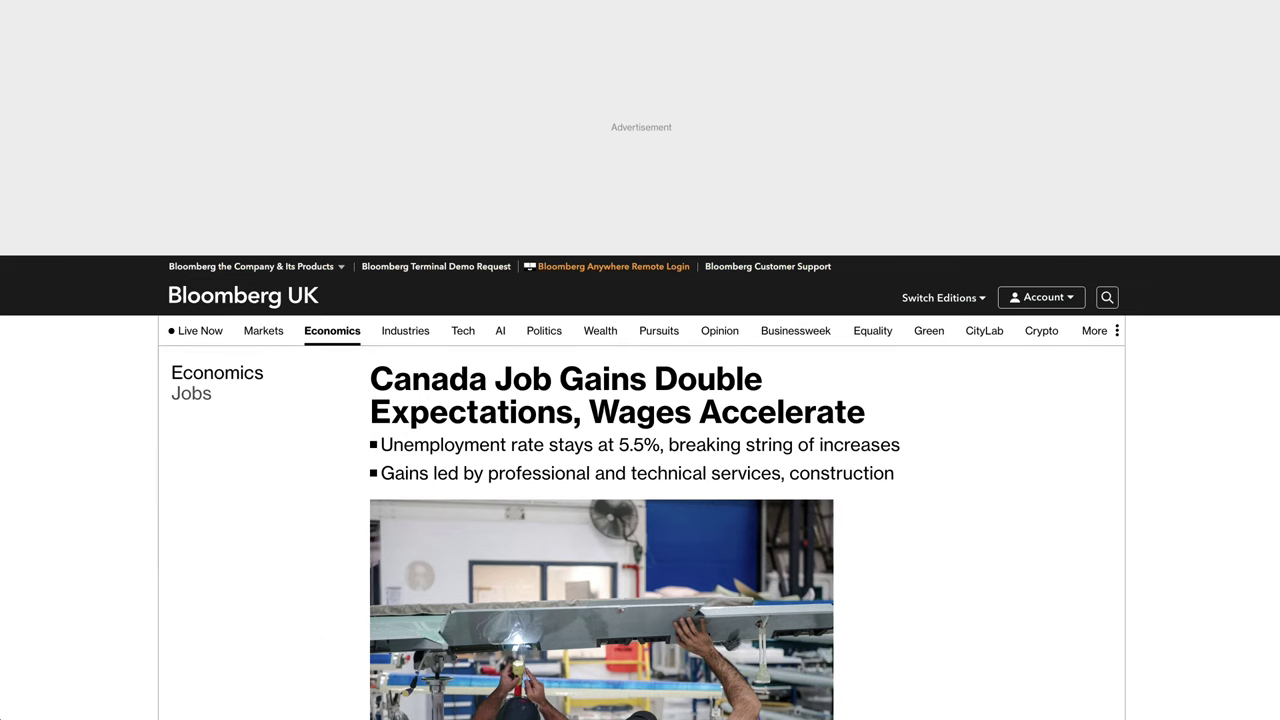
- Switch to the Bloomberg article on Canada's job gains and examine its headline, unemployment, sector and wage statements
{"action": "scroll", "coordinate": [310, 632], "scroll_direction": "down", "scroll_amount": 3}
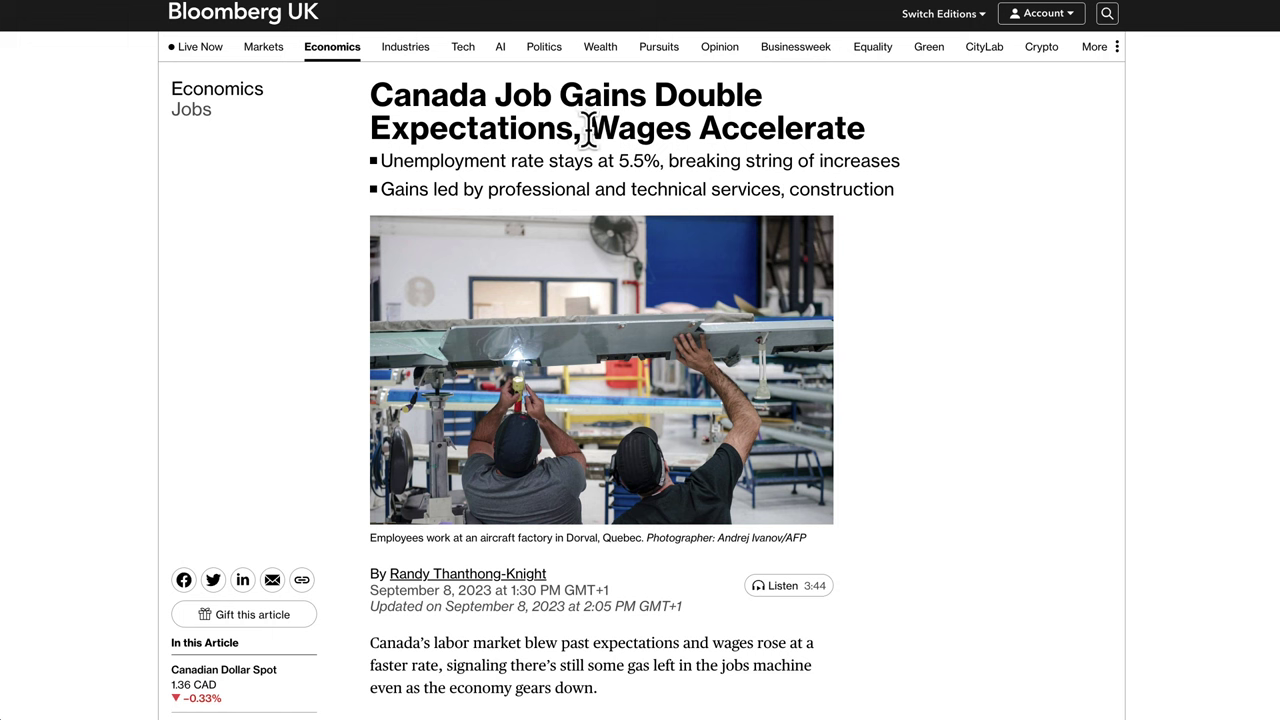
{"action": "left_click_drag", "start_coordinate": [458, 160], "coordinate": [660, 160]}
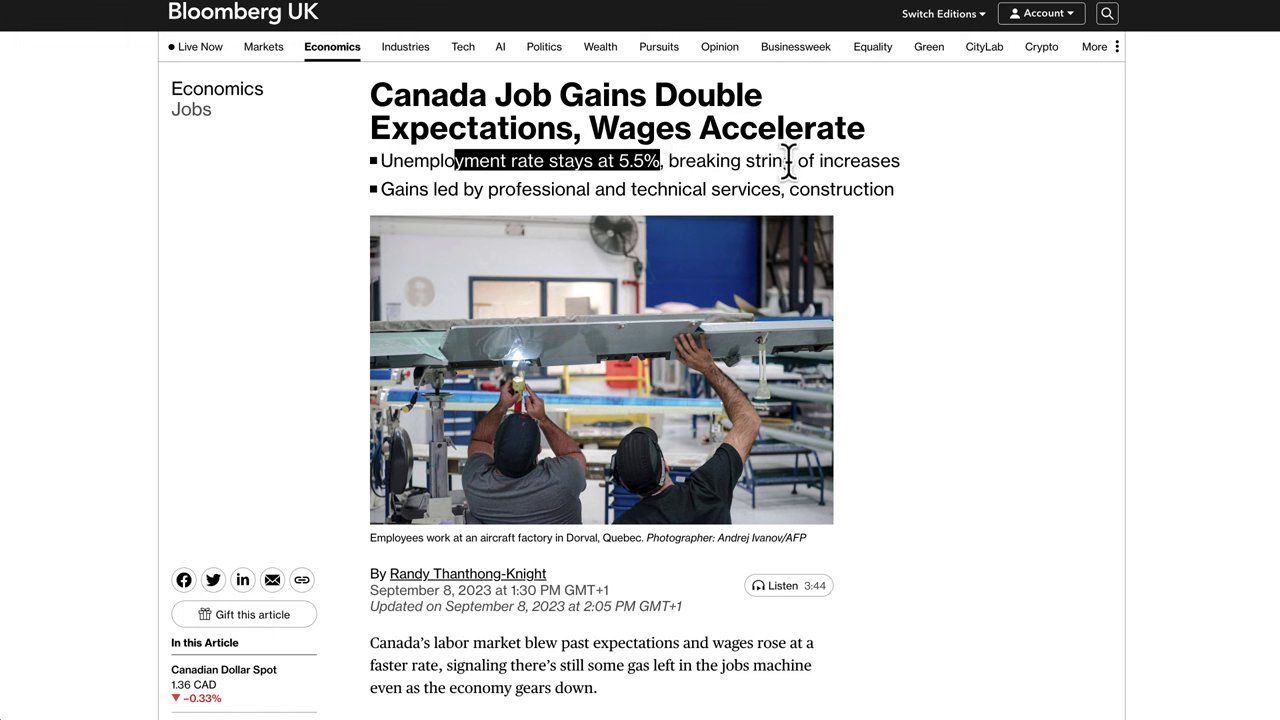
{"action": "left_click_drag", "start_coordinate": [390, 190], "coordinate": [511, 190]}
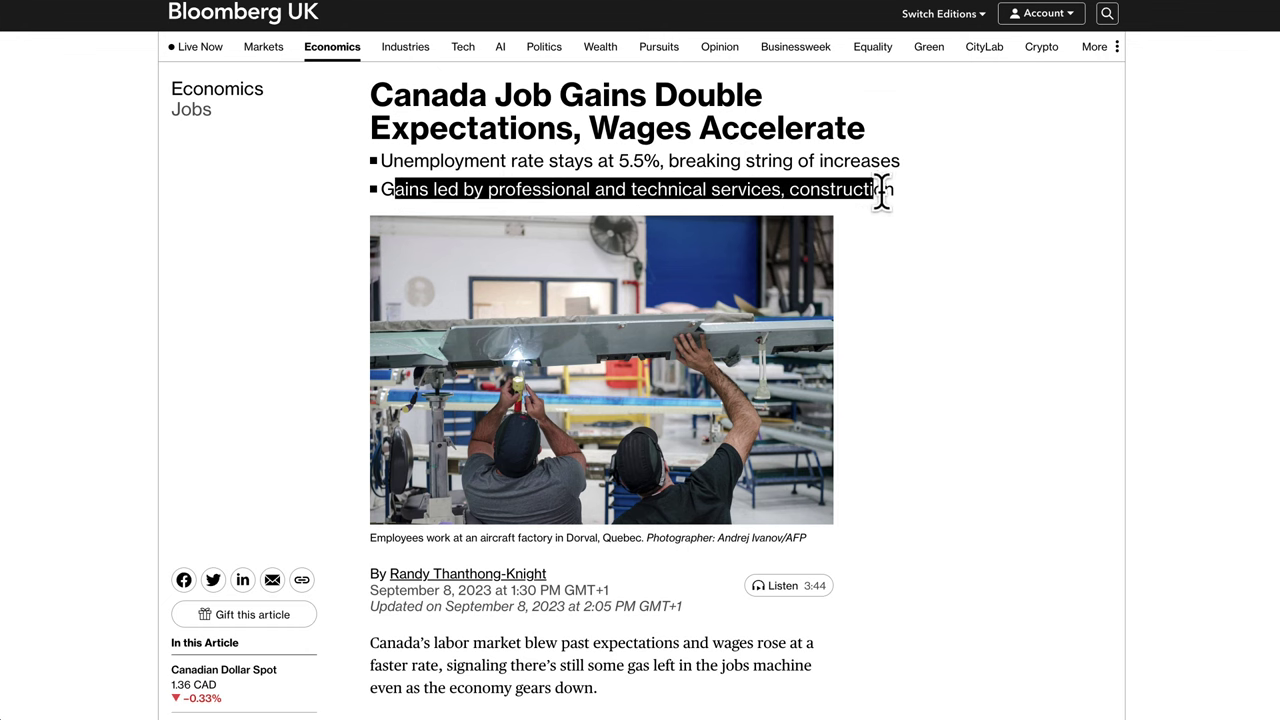
{"action": "scroll", "coordinate": [928, 535], "scroll_direction": "down", "scroll_amount": 1}
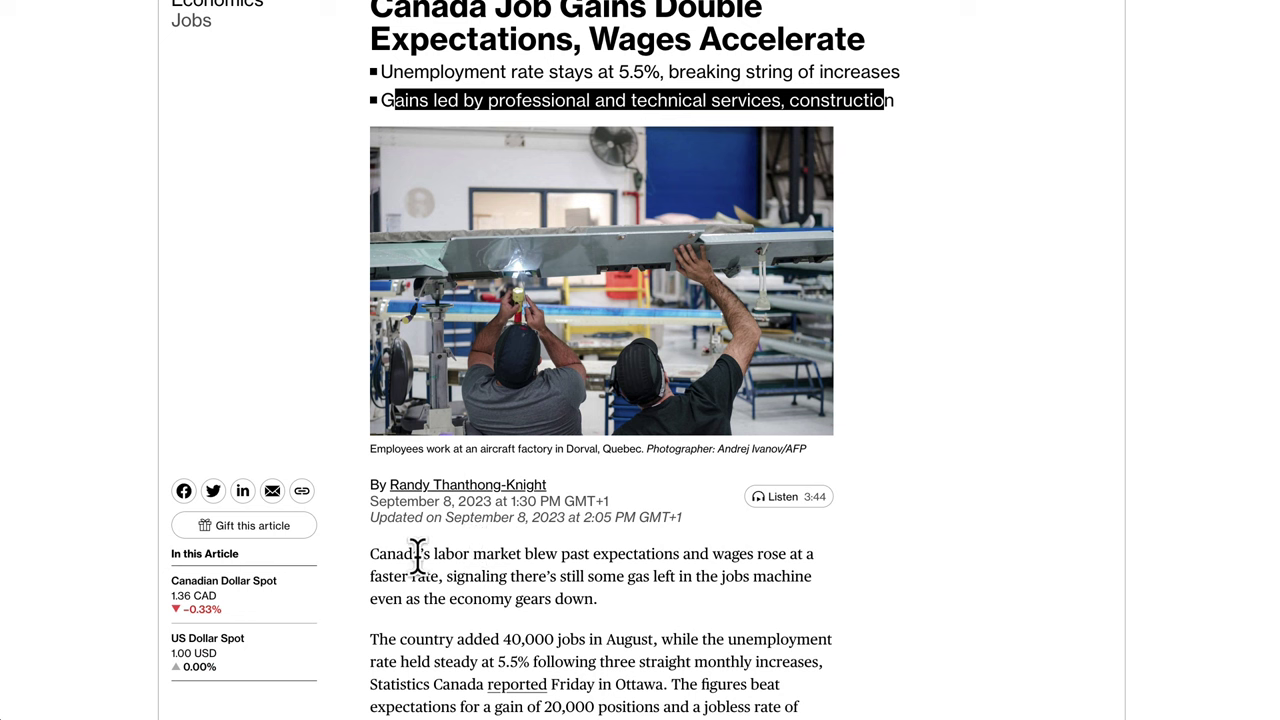
{"action": "left_click_drag", "start_coordinate": [418, 555], "coordinate": [621, 552]}
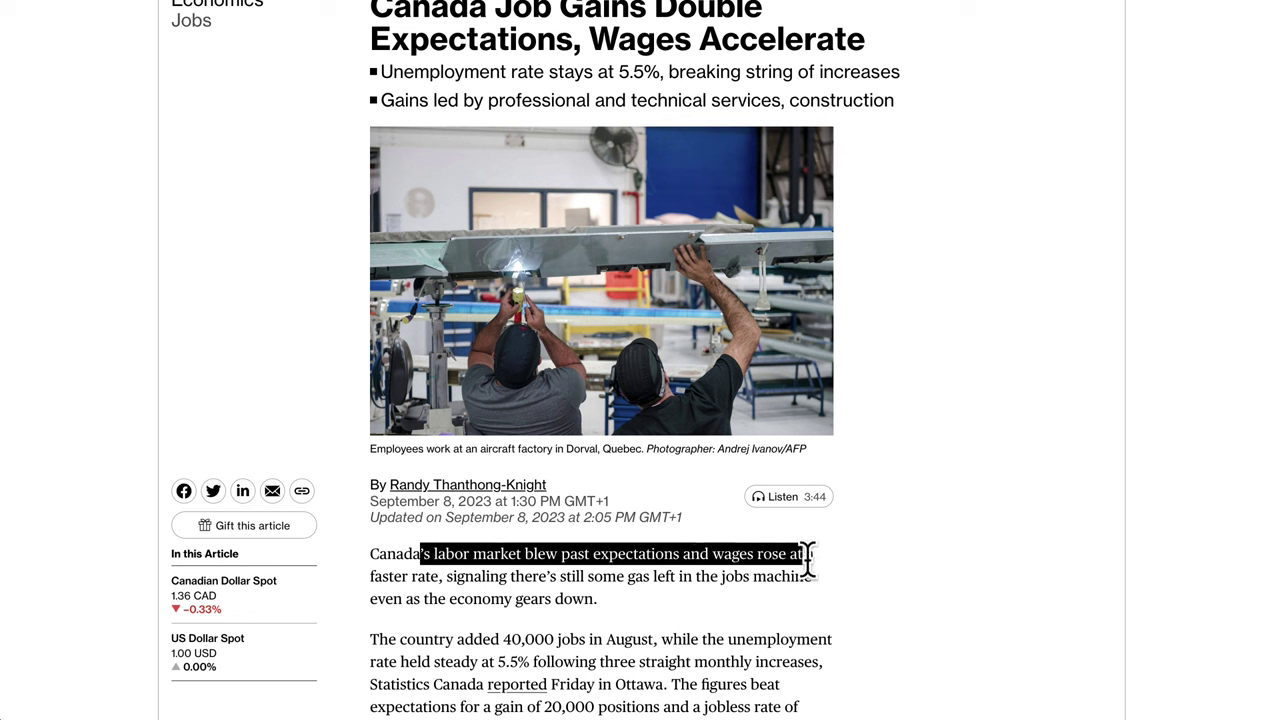
{"action": "left_click_drag", "start_coordinate": [808, 556], "coordinate": [706, 601]}
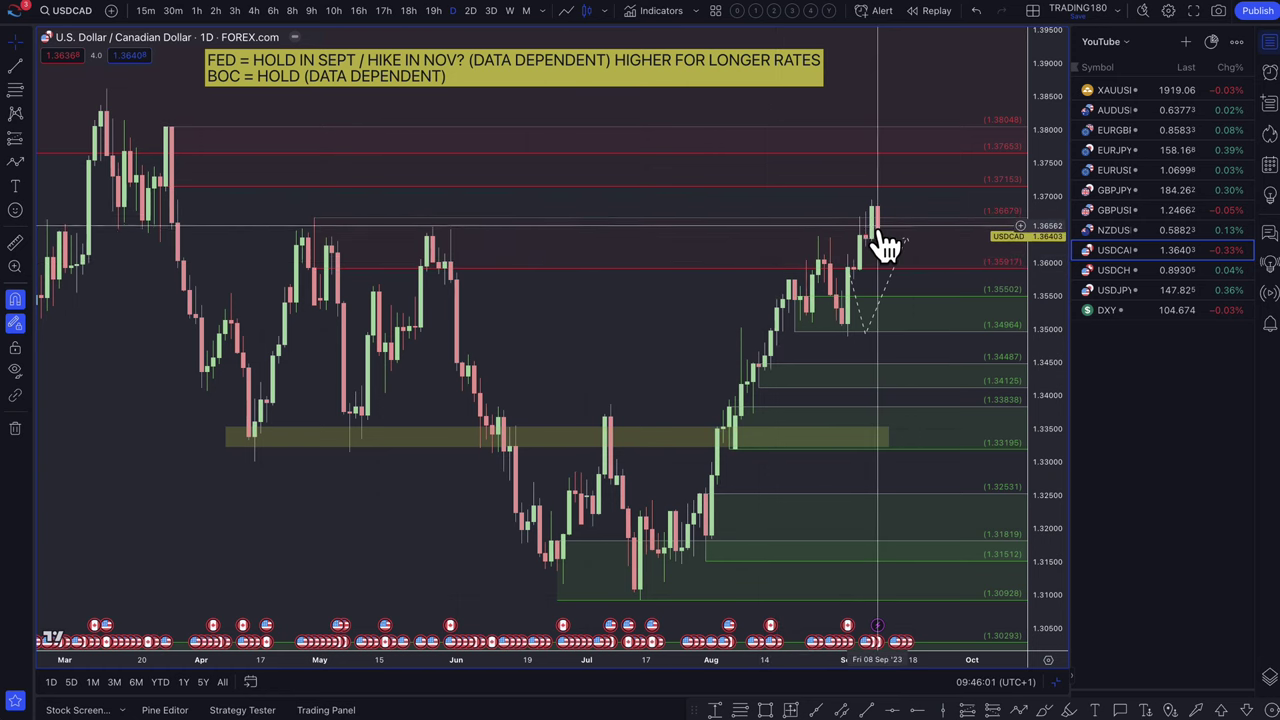
- Delete the USDCAD supply zone with its lower boundary at 1.35917 and move the dashed path to start beside the latest candle
{"action": "scroll", "coordinate": [886, 258], "scroll_direction": "up", "scroll_amount": 3}
{"action": "scroll", "coordinate": [877, 246], "scroll_direction": "down", "scroll_amount": 3}
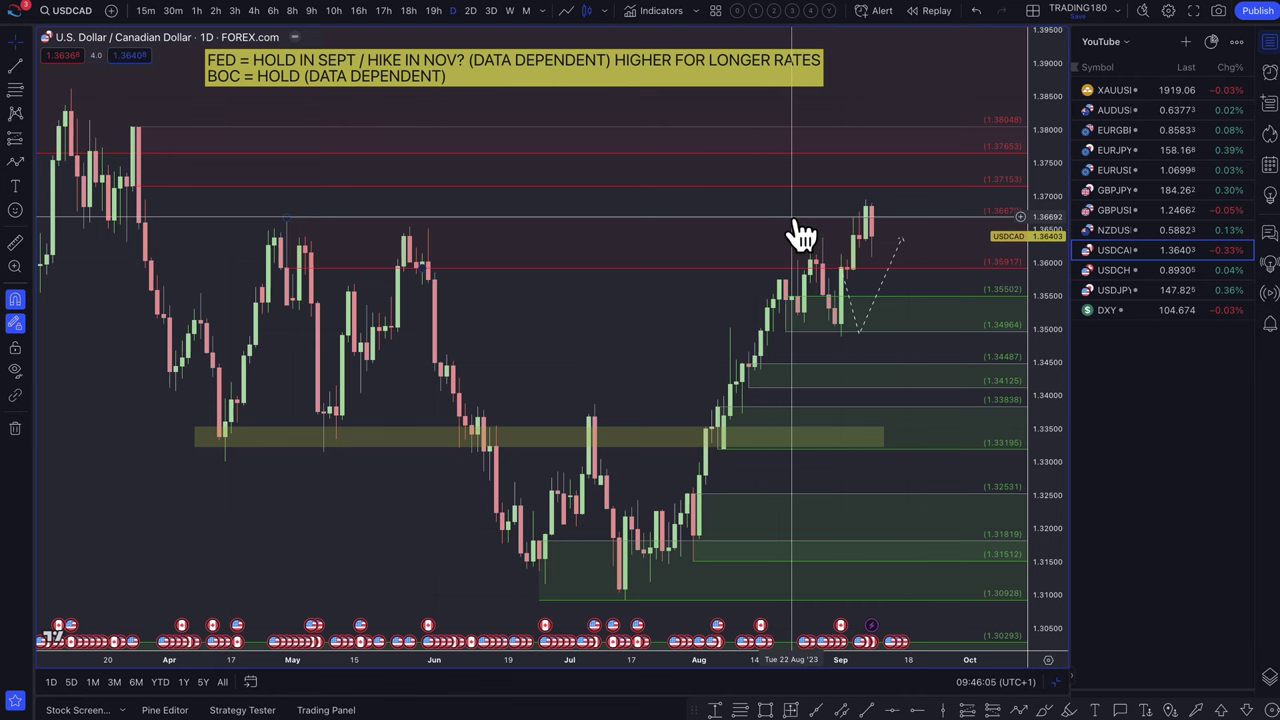
{"action": "left_click", "coordinate": [800, 237]}
{"action": "key", "text": "Delete"}
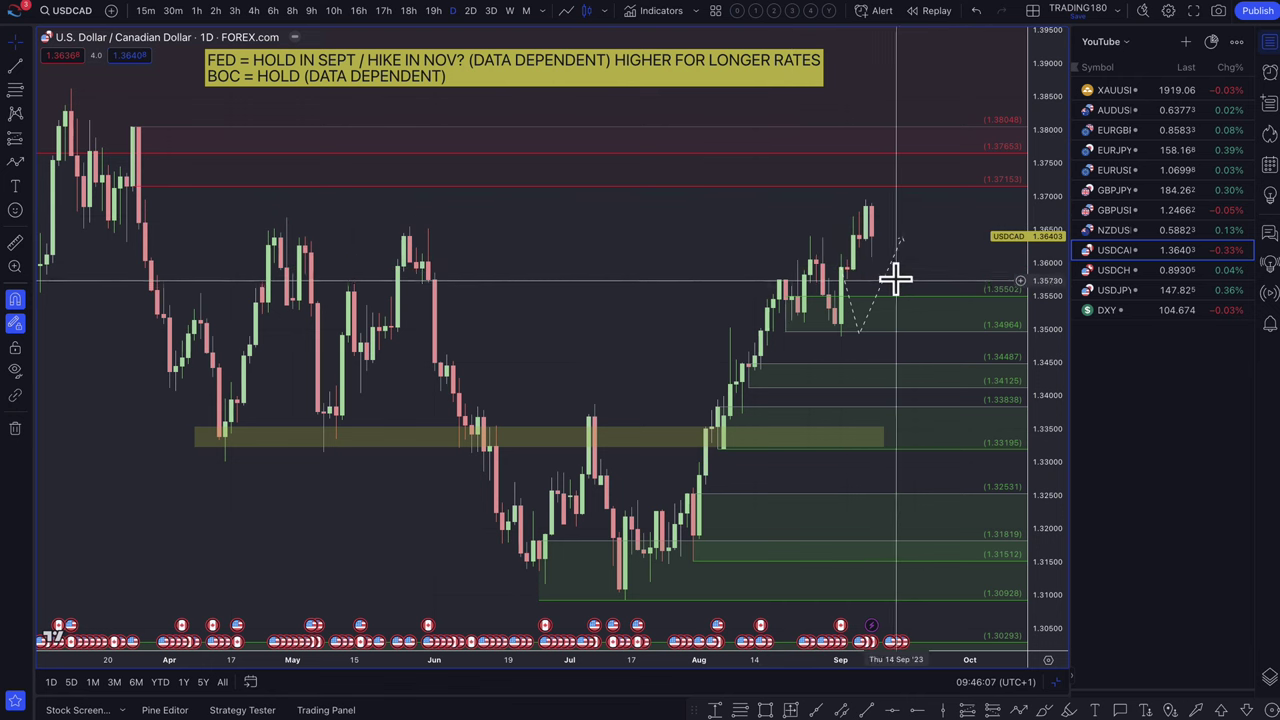
{"action": "mouse_move", "coordinate": [890, 270]}
{"action": "left_mouse_down"}
{"action": "mouse_move", "coordinate": [927, 268]}
{"action": "mouse_move", "coordinate": [910, 224]}
{"action": "left_mouse_up"}
- Add a demand zone from 1.35938 to 1.35757 at 4 September and refit the demand zone below it to 1.35321–1.34893 at the recent low
{"action": "scroll", "coordinate": [880, 257], "scroll_direction": "up", "scroll_amount": 2}
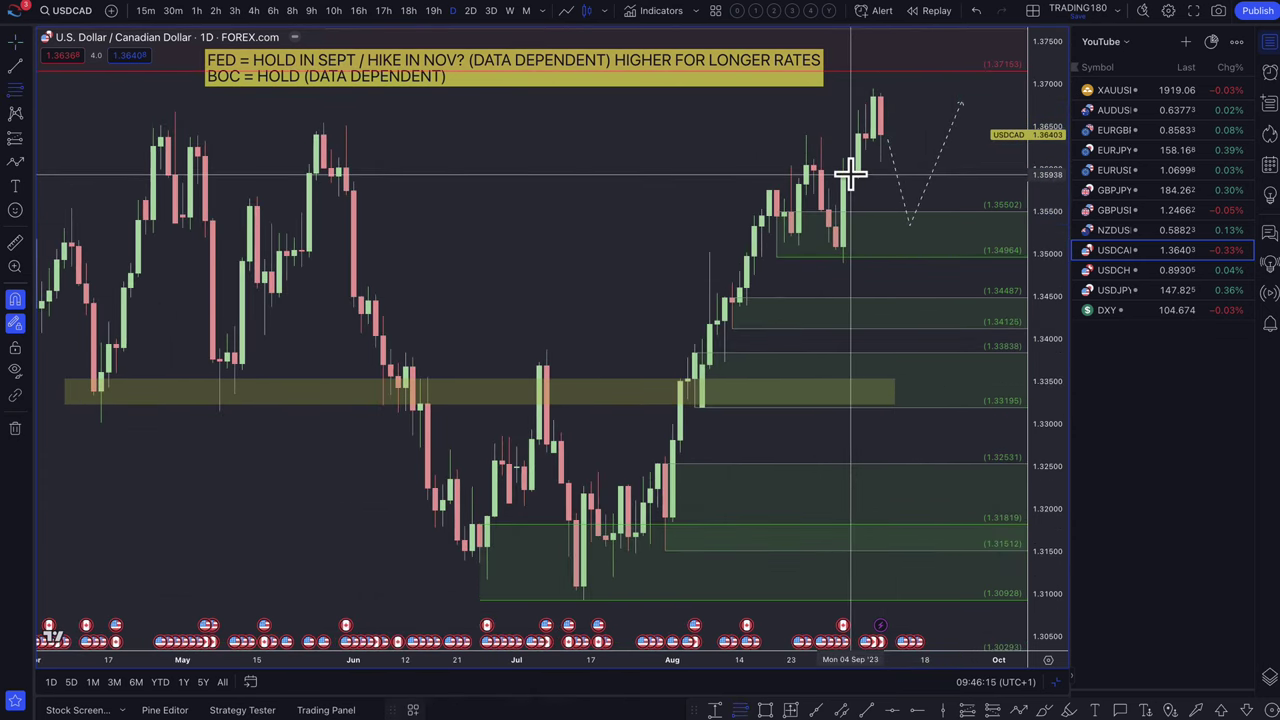
{"action": "left_click_drag", "start_coordinate": [849, 176], "coordinate": [849, 186]}
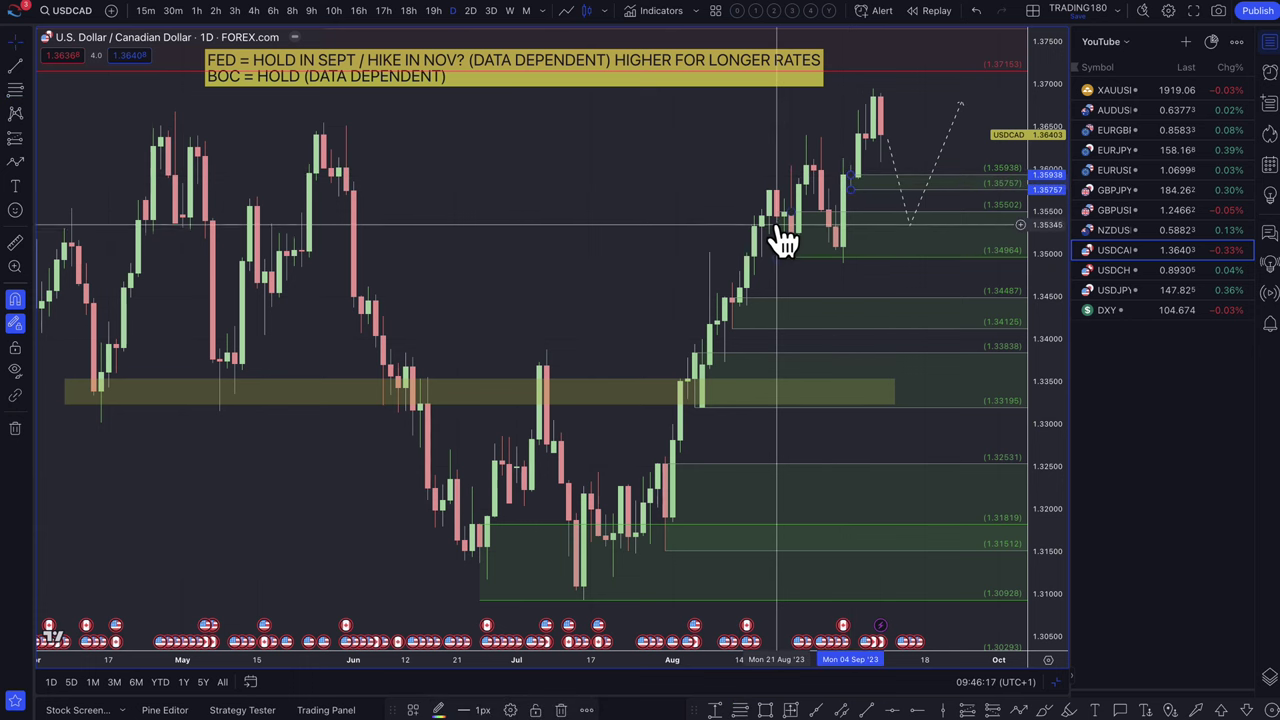
{"action": "left_click_drag", "start_coordinate": [791, 215], "coordinate": [842, 262]}
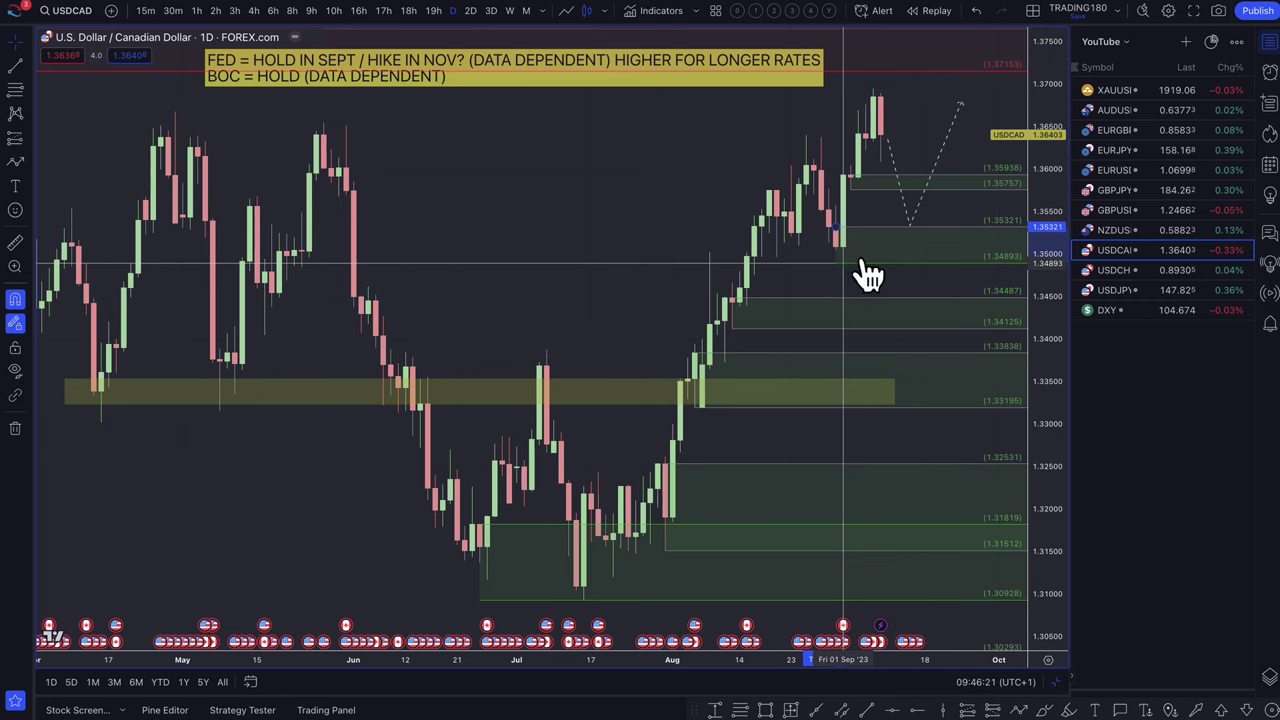
- Test the dashed path's low at about 1.350 and 1.358, and settle it at about 1.351 on 14 September in the lower demand zone
{"action": "left_click_drag", "start_coordinate": [909, 229], "coordinate": [910, 252]}
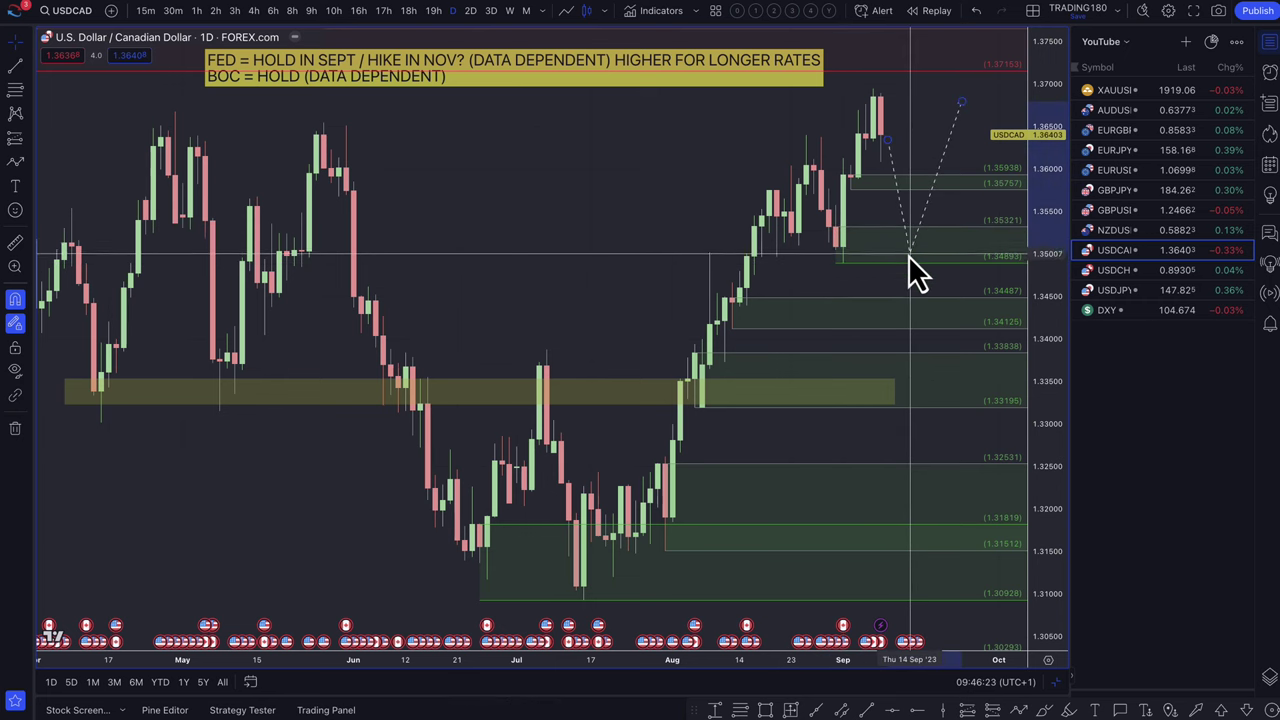
{"action": "scroll", "coordinate": [860, 259], "scroll_direction": "up", "scroll_amount": 4}
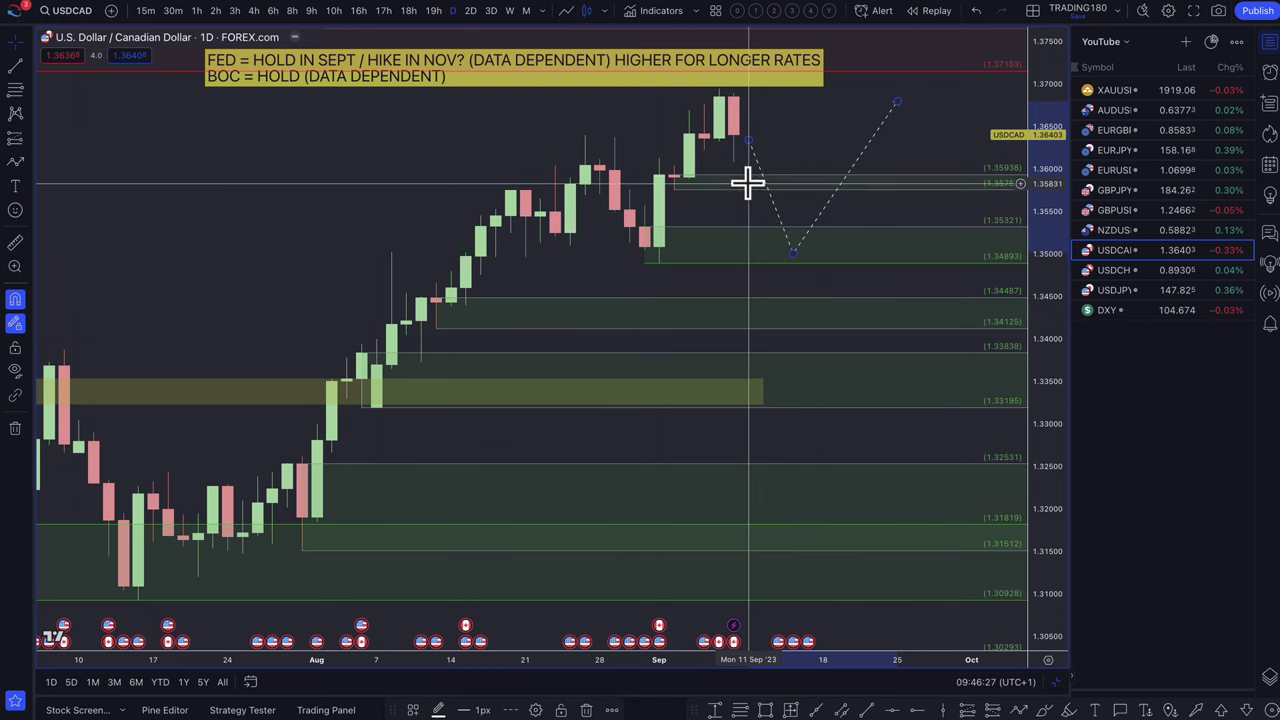
{"action": "left_click_drag", "start_coordinate": [793, 252], "coordinate": [780, 188]}
{"action": "scroll", "coordinate": [800, 225], "scroll_direction": "down", "scroll_amount": 5}
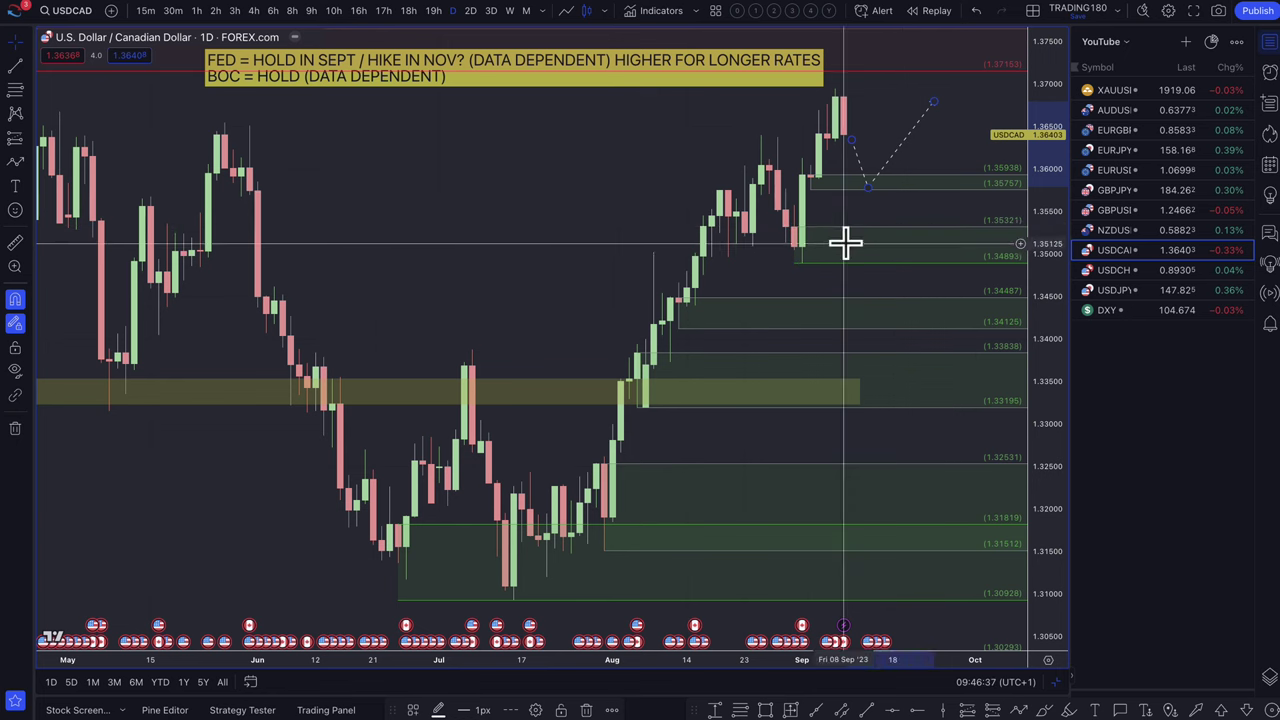
{"action": "left_click_drag", "start_coordinate": [870, 191], "coordinate": [875, 251]}
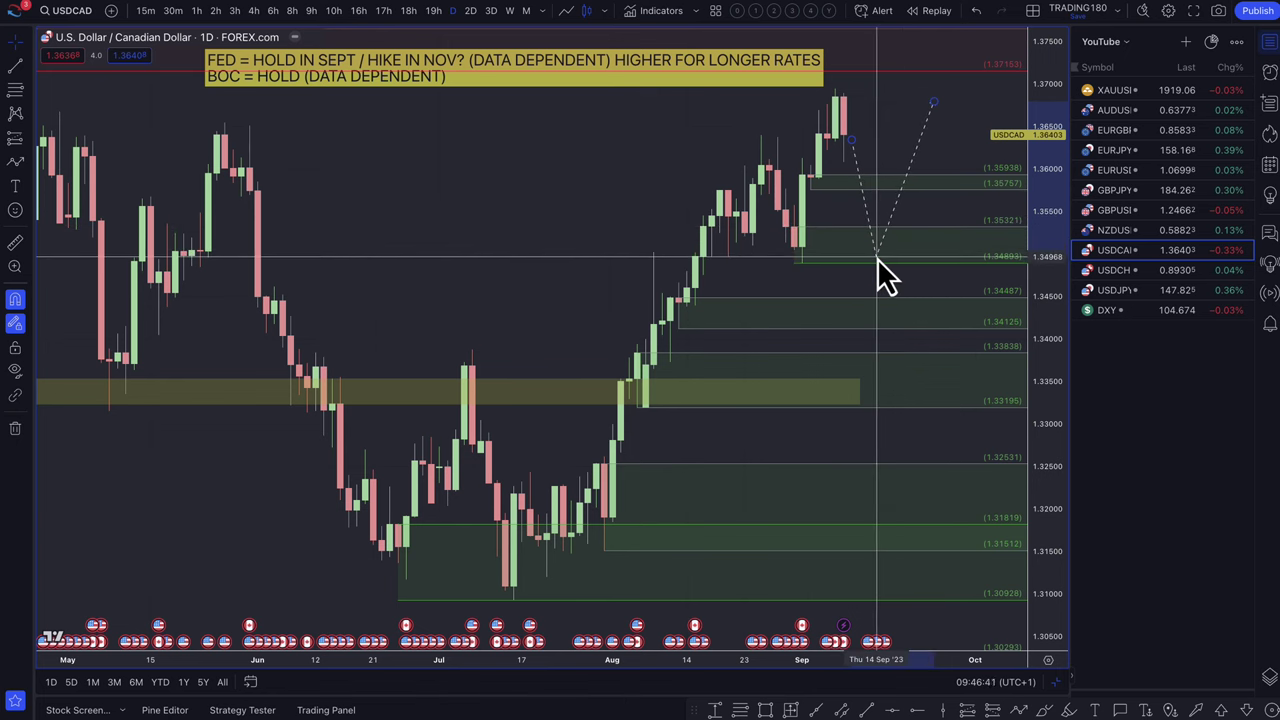
{"action": "left_click_drag", "start_coordinate": [876, 246], "coordinate": [876, 247]}
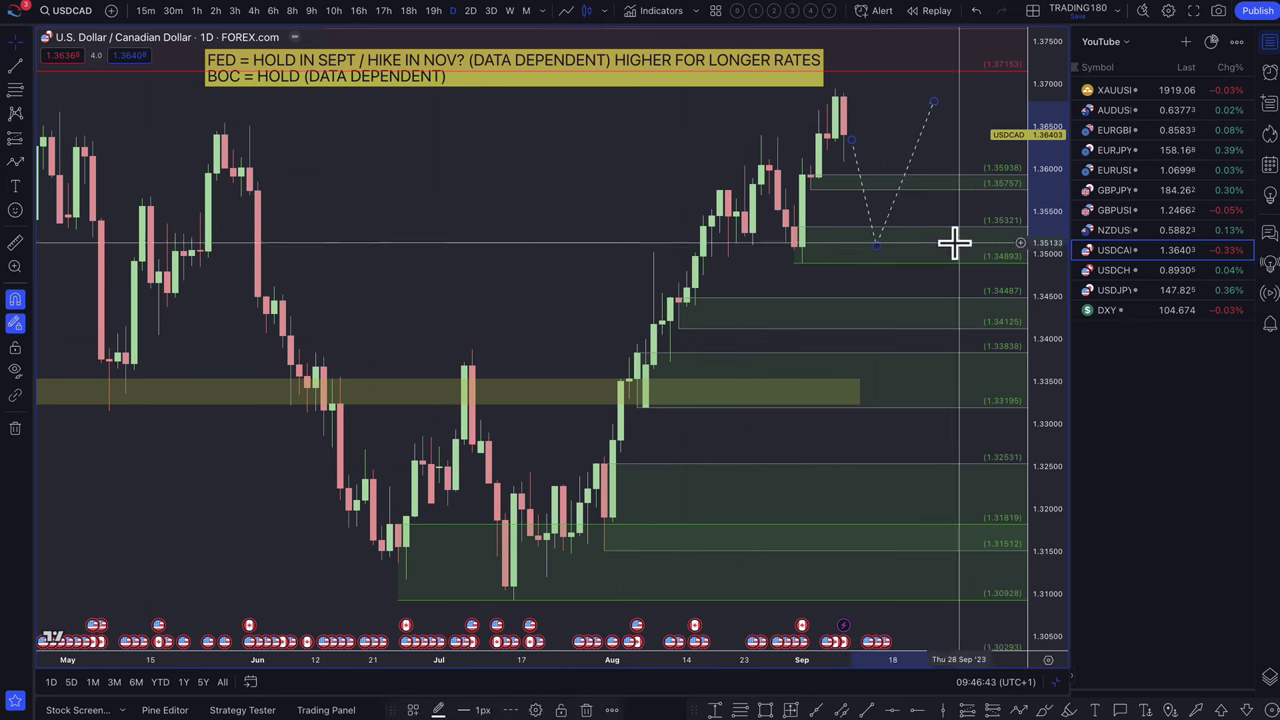
- Open the NZDUSD chart and move the dashed path to start at the latest candle, with its peak at about 0.600 on 14 September
{"action": "left_click", "coordinate": [1128, 232]}
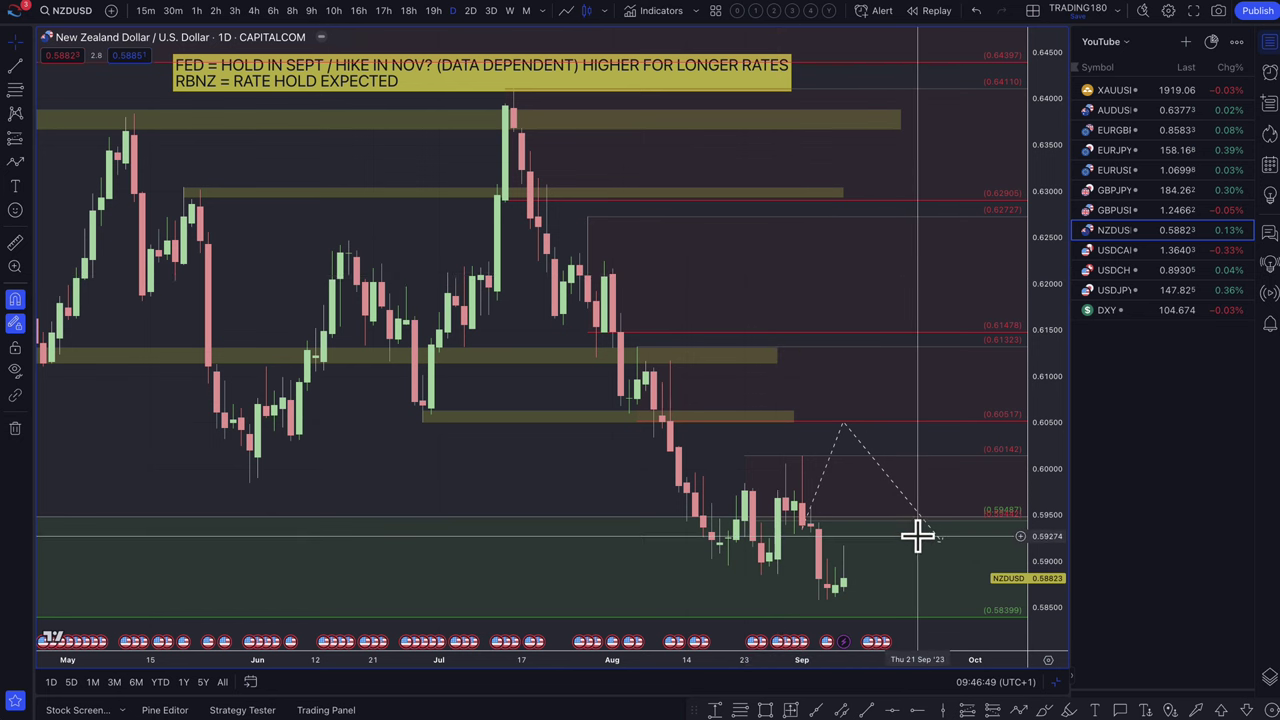
{"action": "left_click_drag", "start_coordinate": [914, 534], "coordinate": [812, 522]}
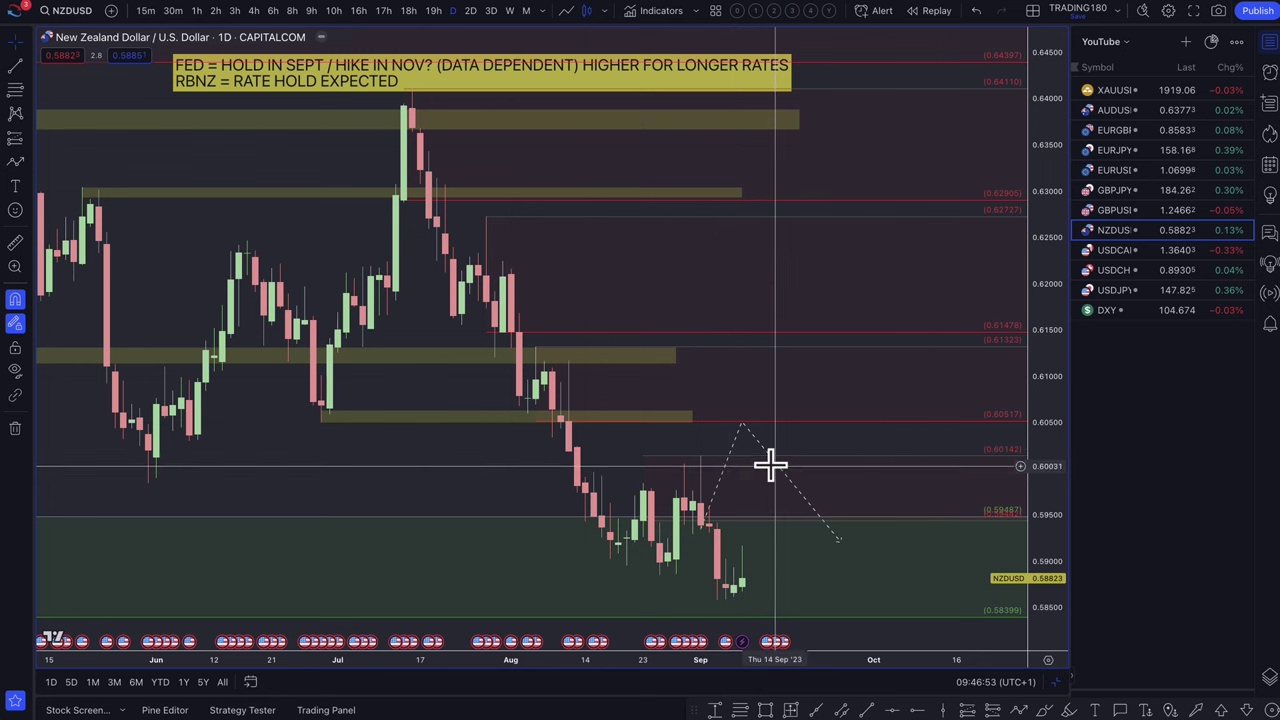
{"action": "mouse_move", "coordinate": [783, 483]}
{"action": "left_mouse_down"}
{"action": "mouse_move", "coordinate": [814, 494]}
{"action": "mouse_move", "coordinate": [827, 522]}
{"action": "left_mouse_up"}
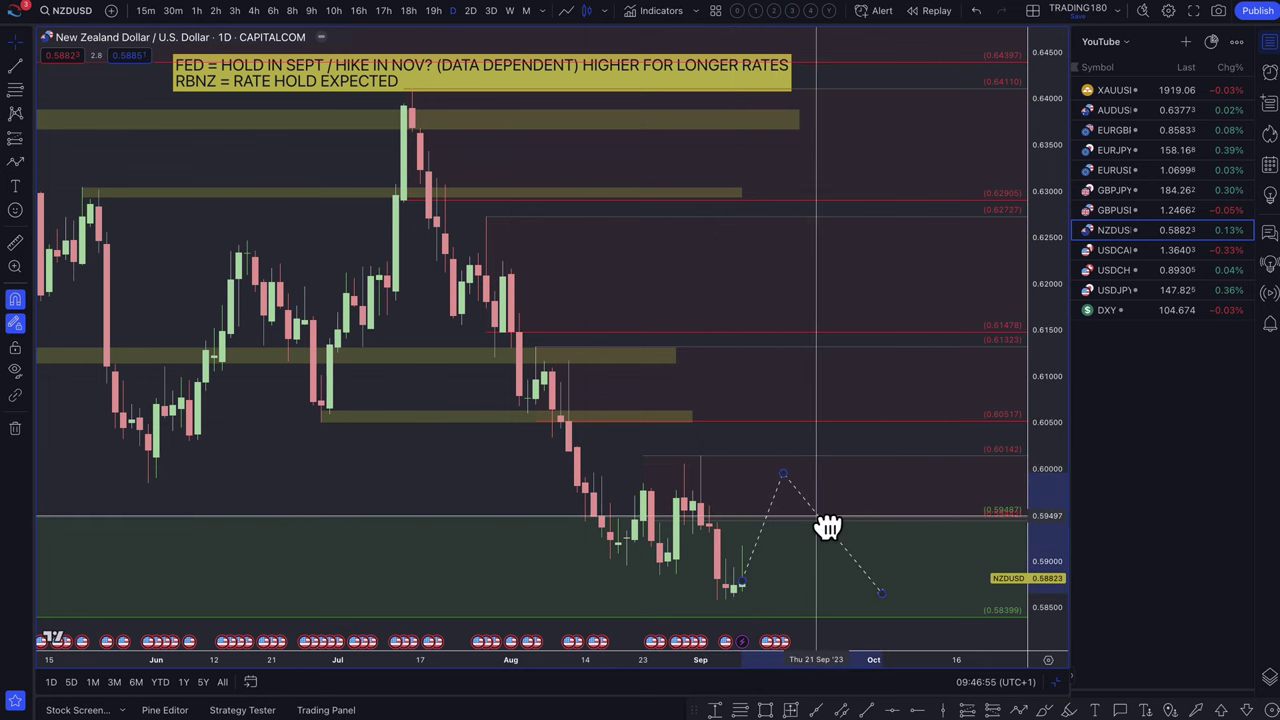
{"action": "left_click", "coordinate": [783, 476]}
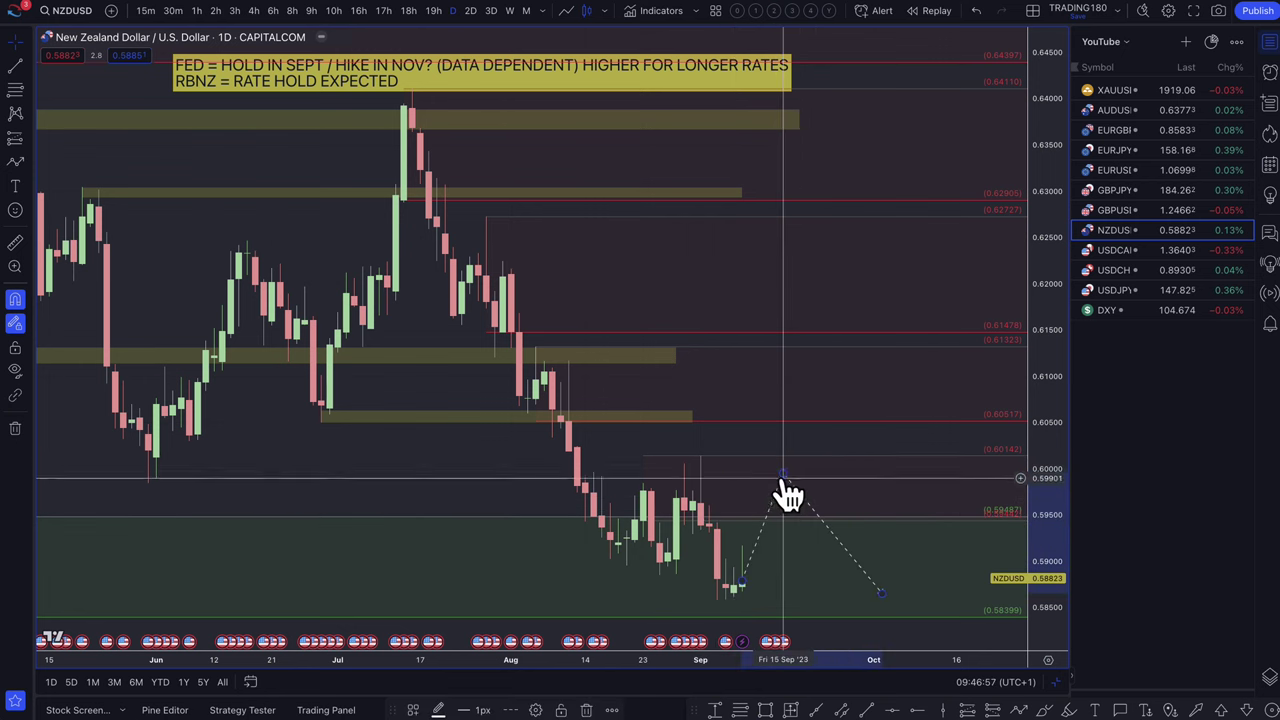
{"action": "mouse_move", "coordinate": [783, 477]}
{"action": "left_mouse_down"}
{"action": "mouse_move", "coordinate": [771, 514]}
{"action": "mouse_move", "coordinate": [773, 471]}
{"action": "left_mouse_up"}
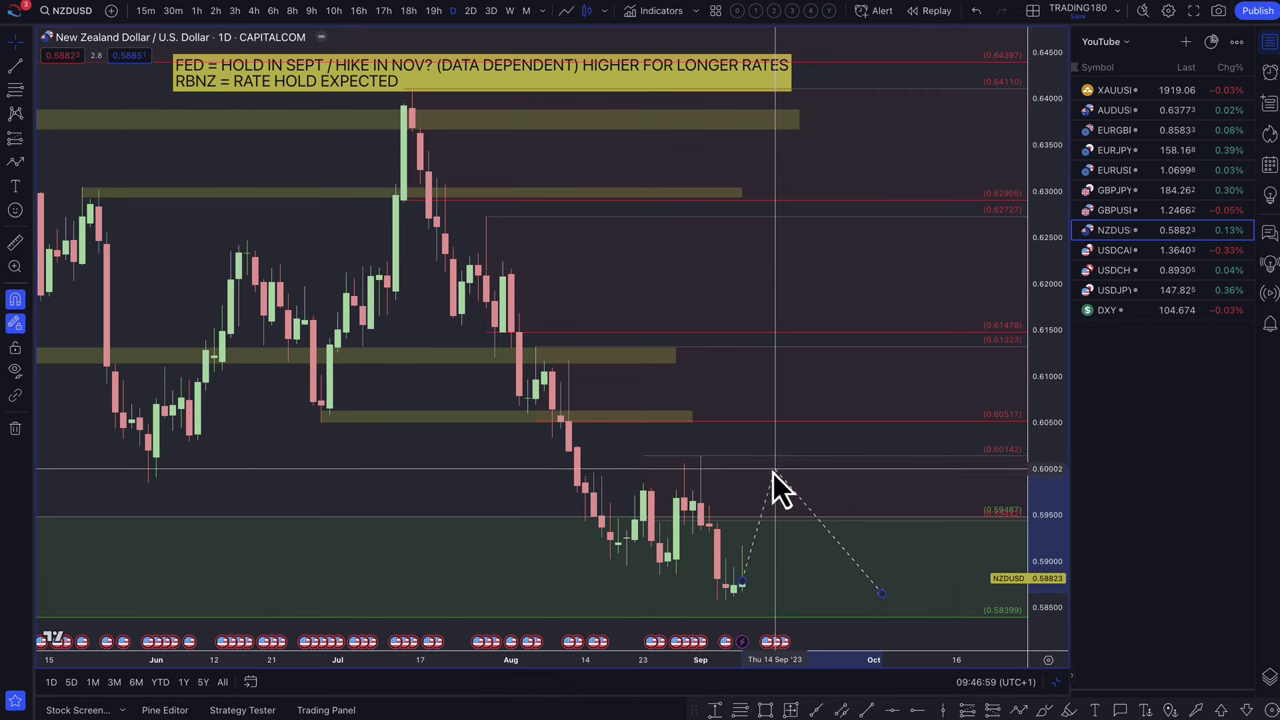
{"action": "scroll", "coordinate": [770, 508], "scroll_direction": "down", "scroll_amount": 6}
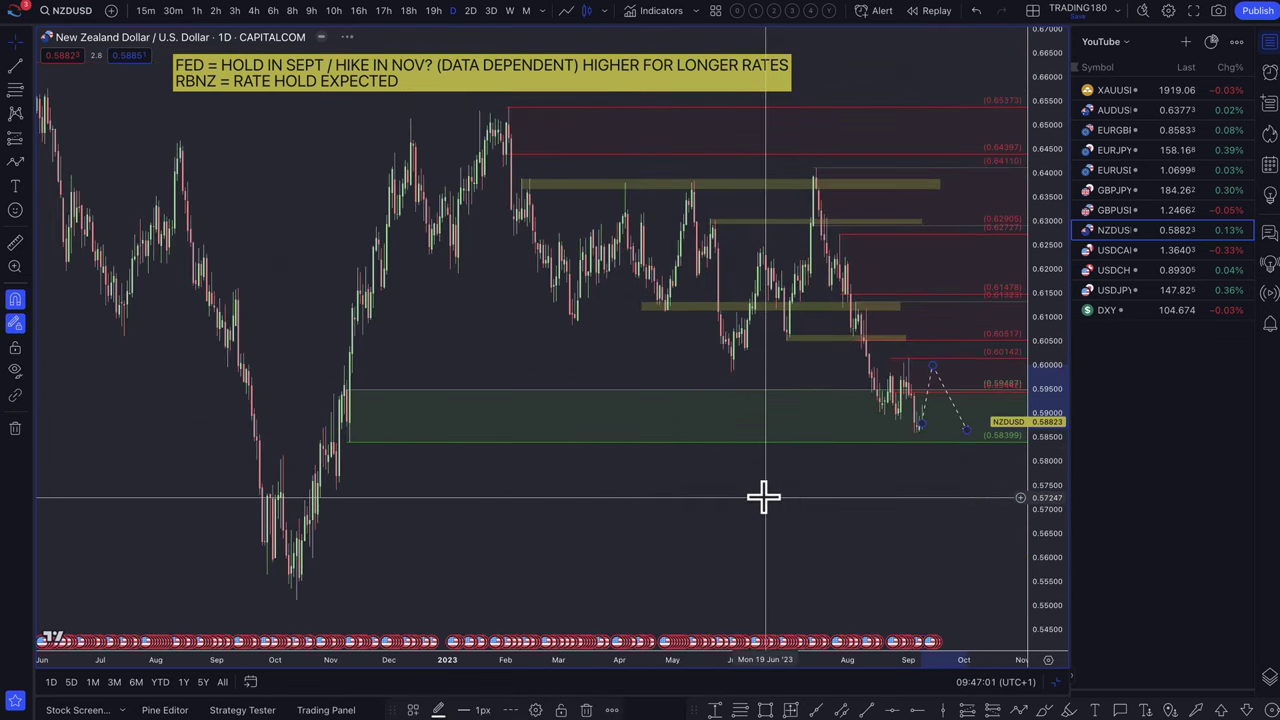
{"action": "scroll", "coordinate": [745, 500], "scroll_direction": "up", "scroll_amount": 5}
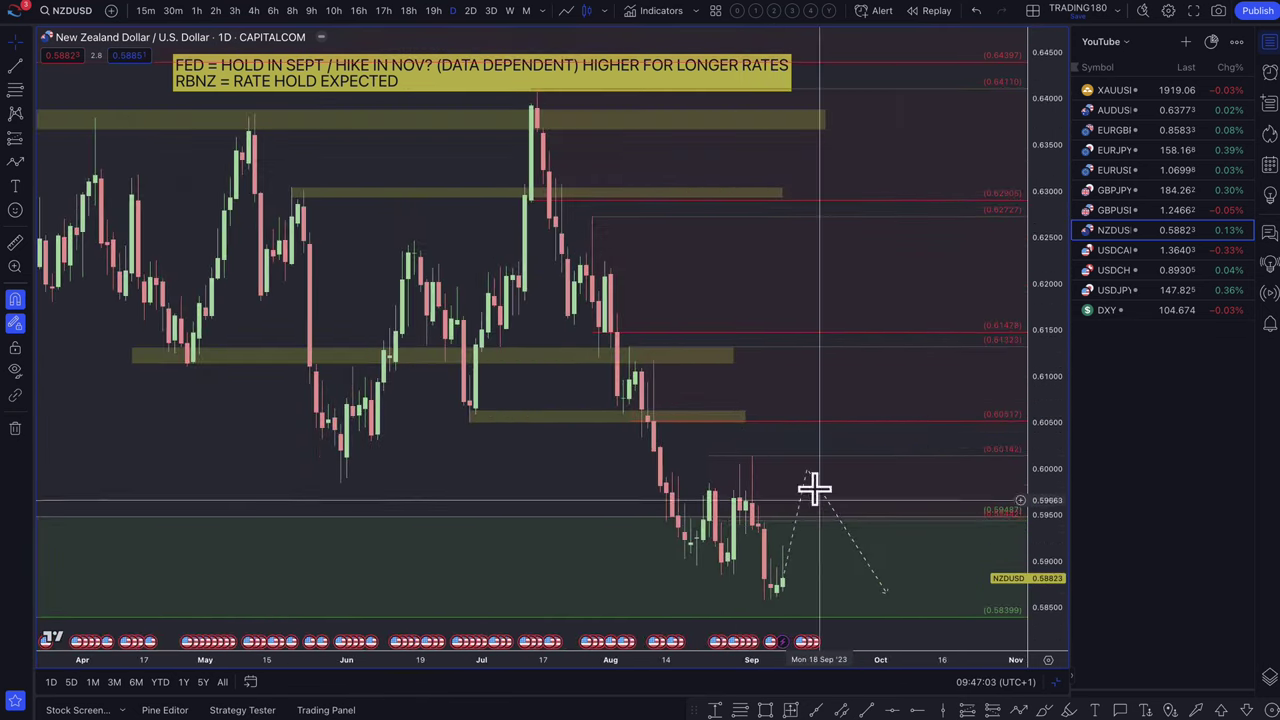
- Refit the 0.60142 supply zone to 1 September with its lower boundary at 0.59554, and set the dashed path's peak to about 0.5982 on 15 September
{"action": "left_click_drag", "start_coordinate": [806, 470], "coordinate": [814, 501]}
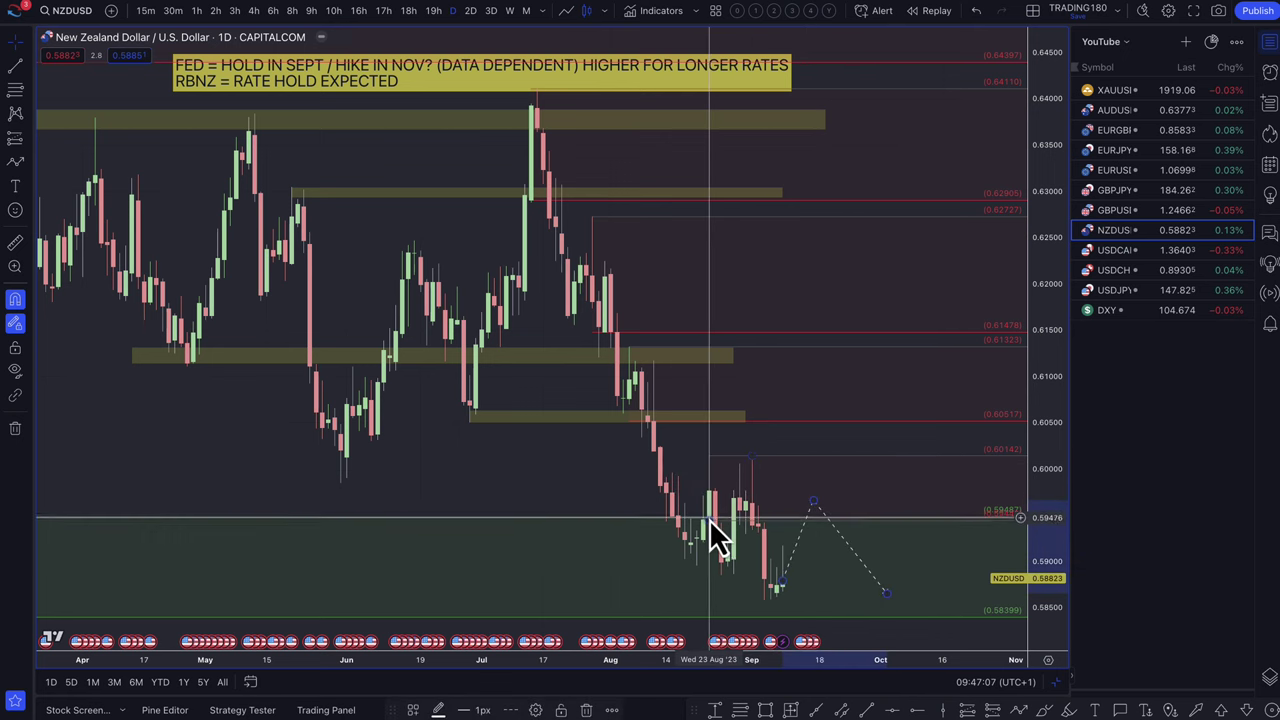
{"action": "left_click", "coordinate": [747, 513]}
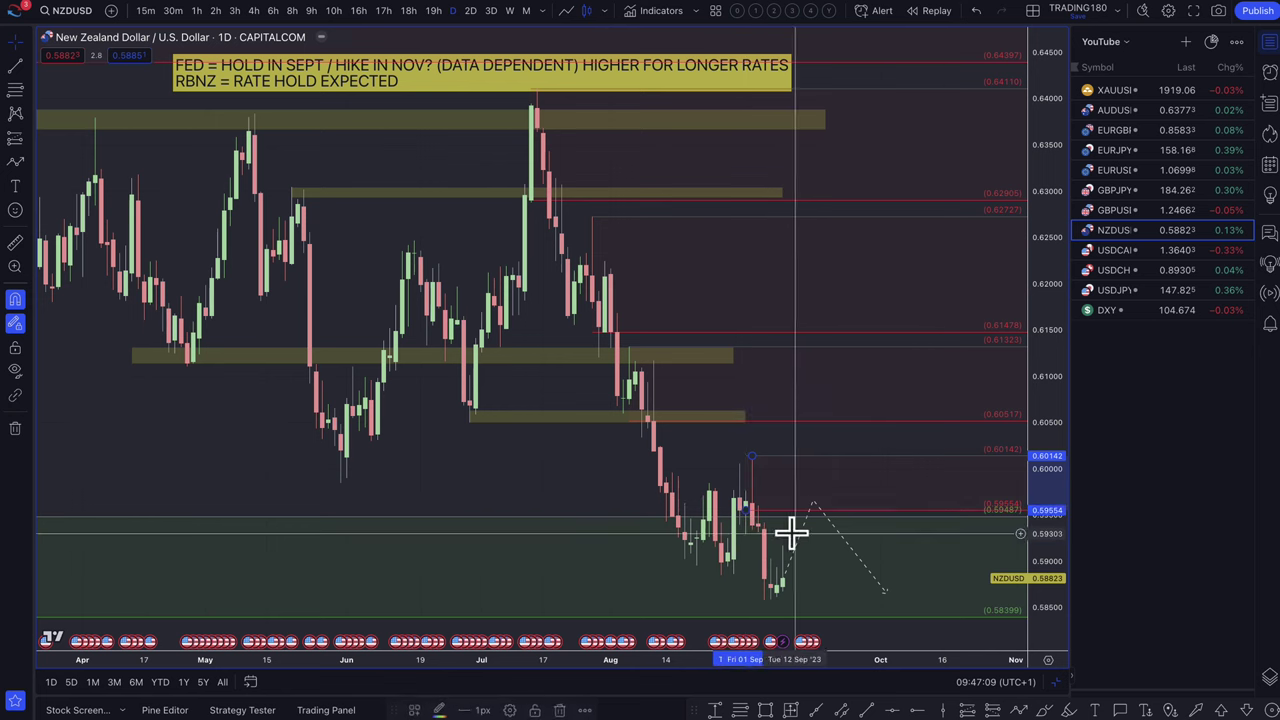
{"action": "left_click", "coordinate": [814, 501]}
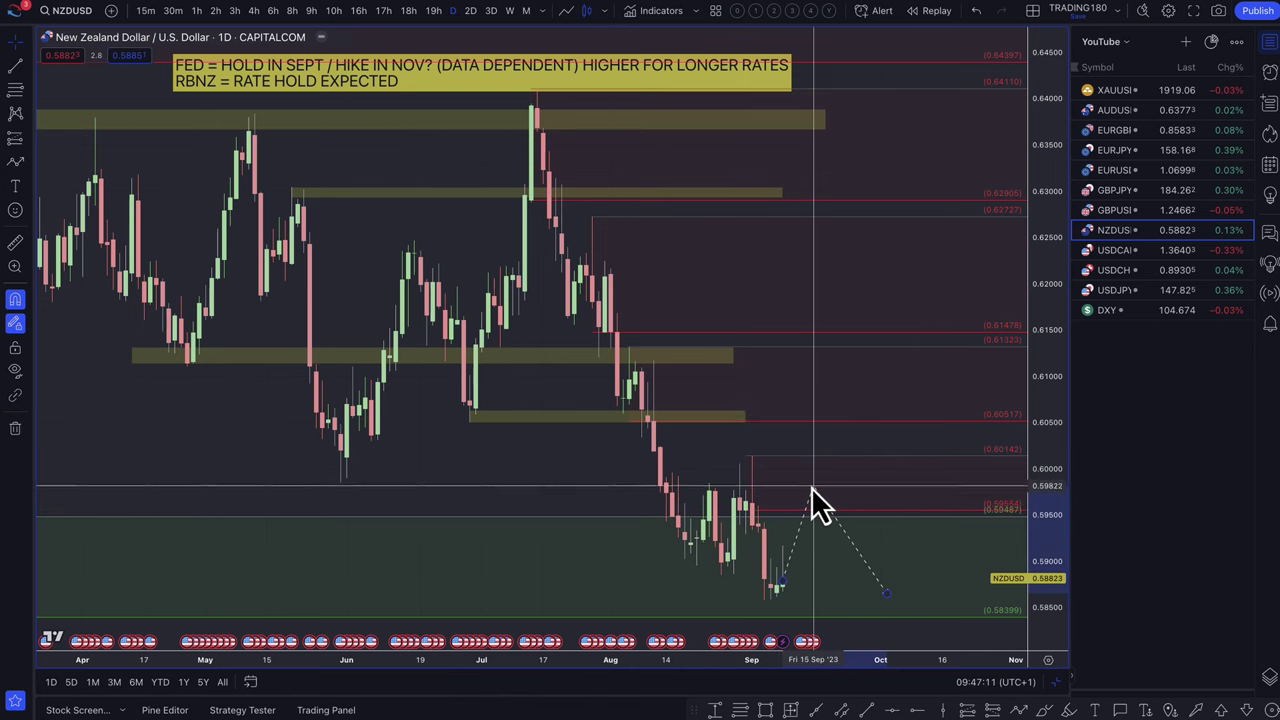
- Draw a yellow rectangle zone from 0.59846 up to about 0.5999, ending on 29 September, and extend its start back to 10 May
{"action": "left_click", "coordinate": [612, 572]}
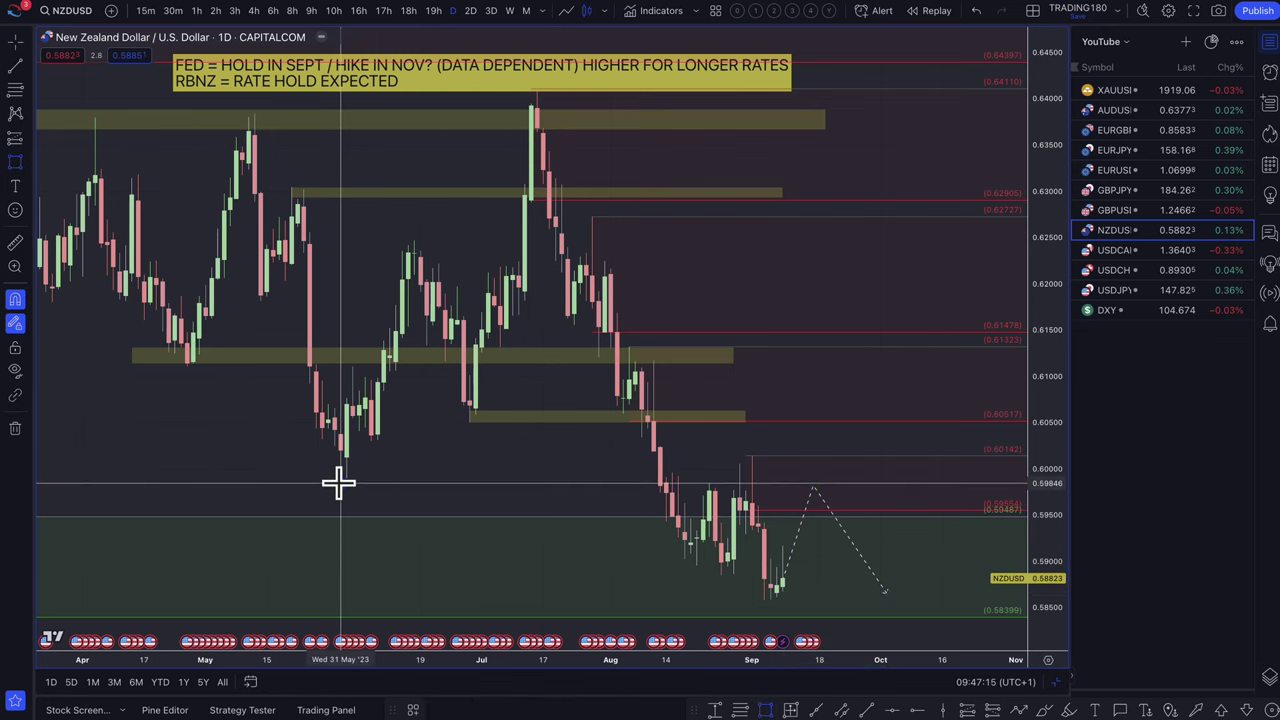
{"action": "mouse_move", "coordinate": [338, 484]}
{"action": "left_mouse_down"}
{"action": "mouse_move", "coordinate": [691, 463]}
{"action": "mouse_move", "coordinate": [829, 485]}
{"action": "left_mouse_up"}
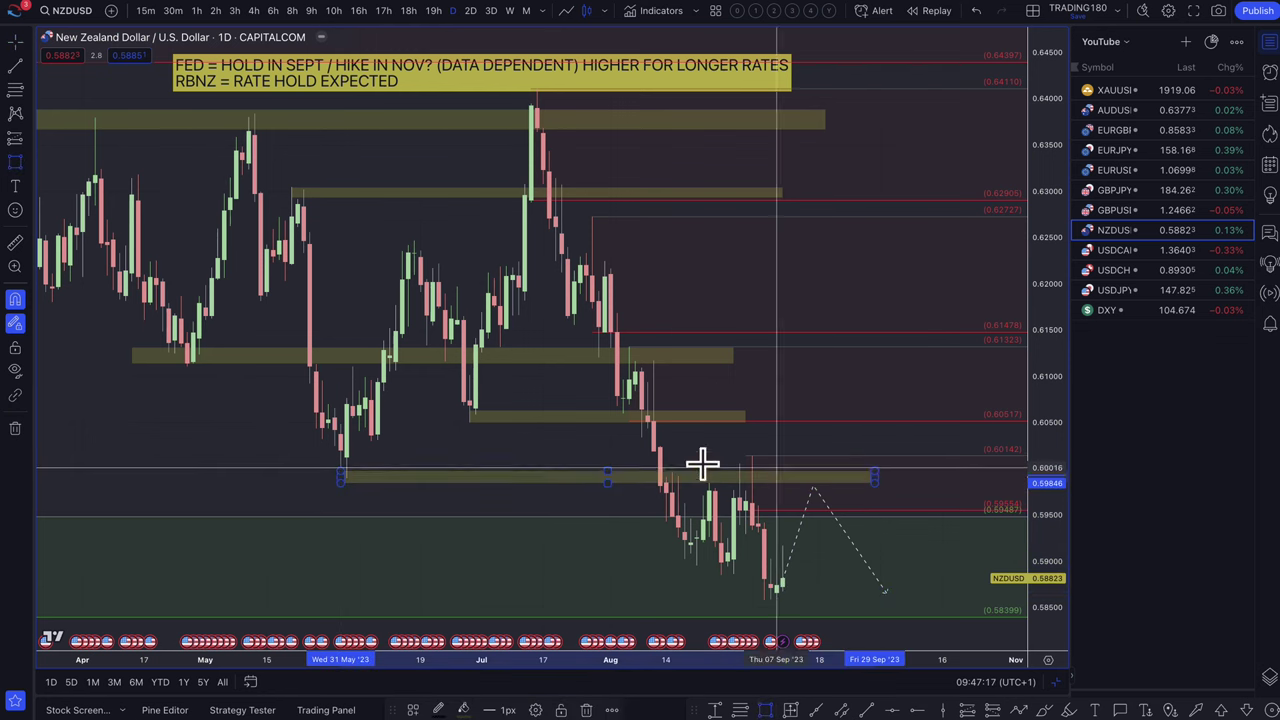
{"action": "left_click_drag", "start_coordinate": [340, 470], "coordinate": [249, 468]}
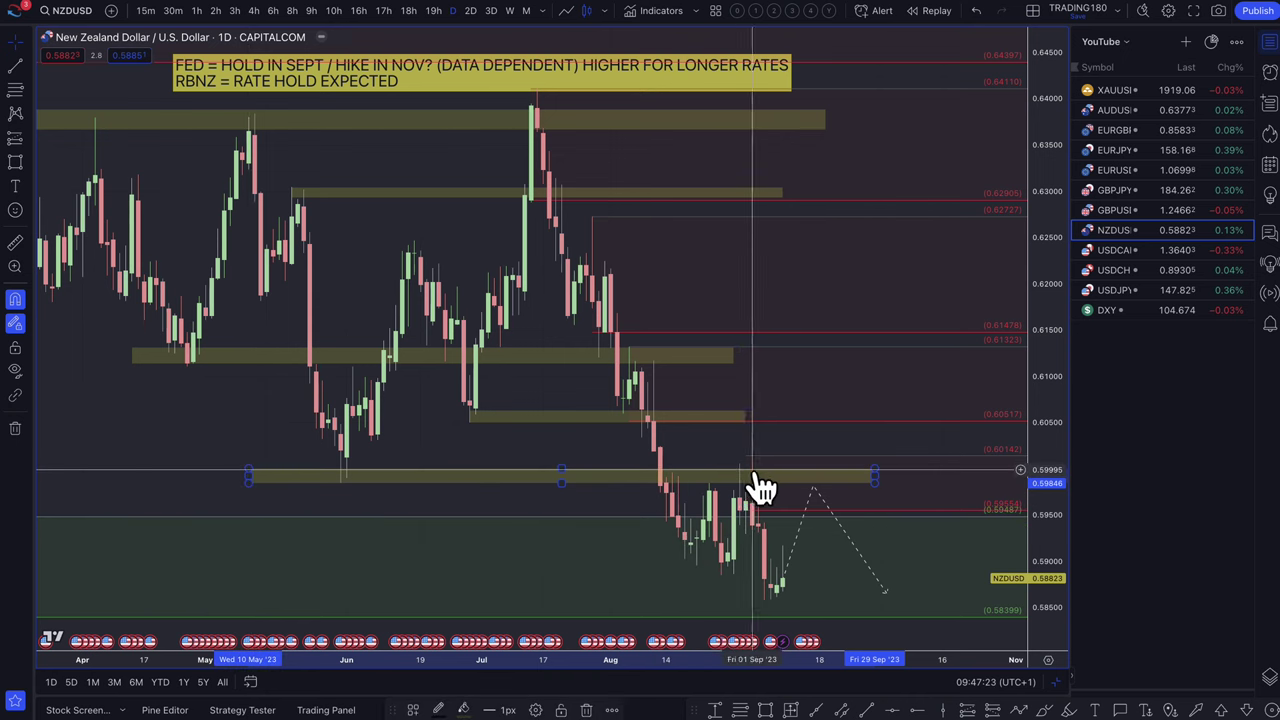
- Test the NZDUSD dashed path's peak at about 0.6057 on 20 September, and settle it at about 0.6007 on 21 September
{"action": "left_click", "coordinate": [812, 488]}
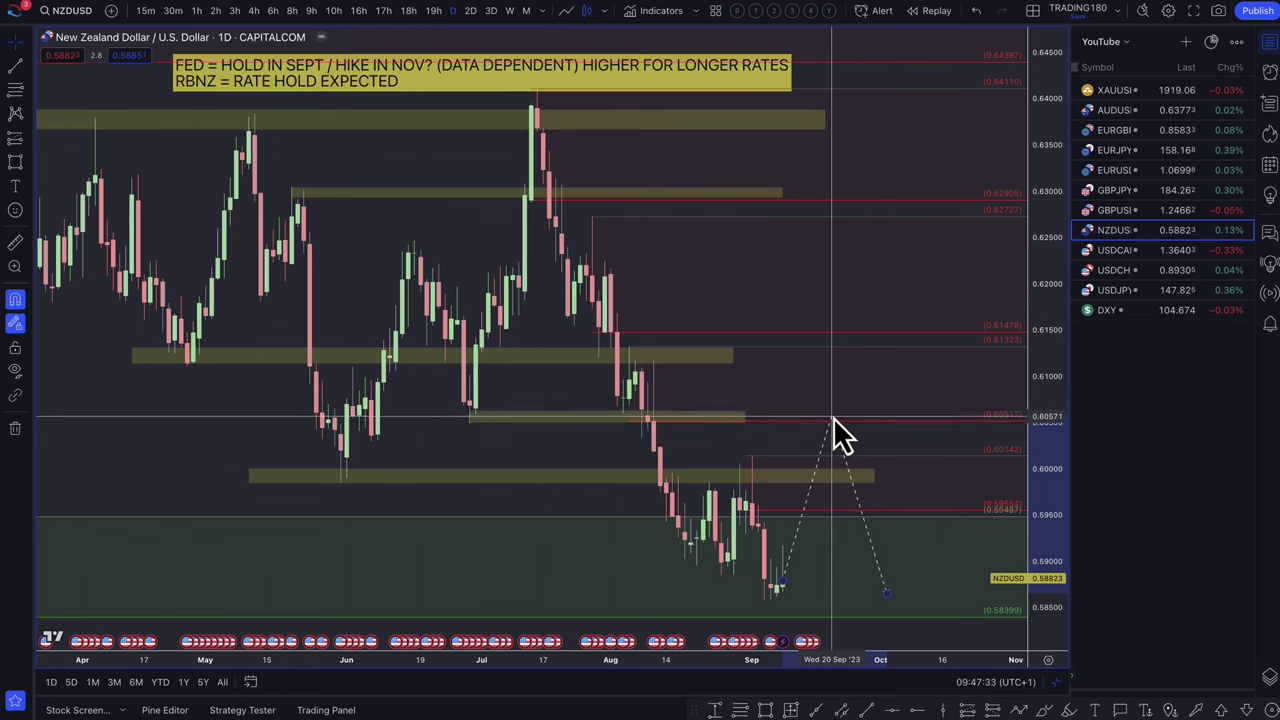
{"action": "left_click", "coordinate": [837, 467]}
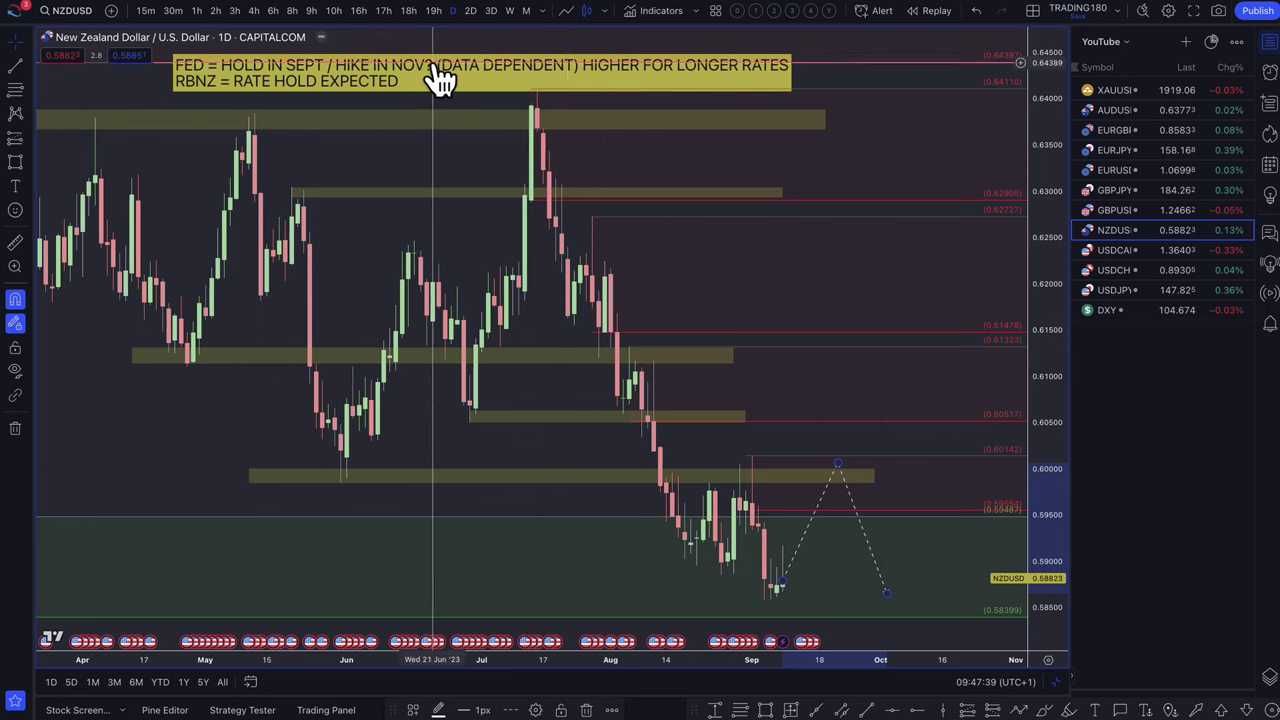
- Open the GBPUSD chart and delete the green demand zone between 1.24872 and 1.25797
{"action": "left_click", "coordinate": [1116, 212]}
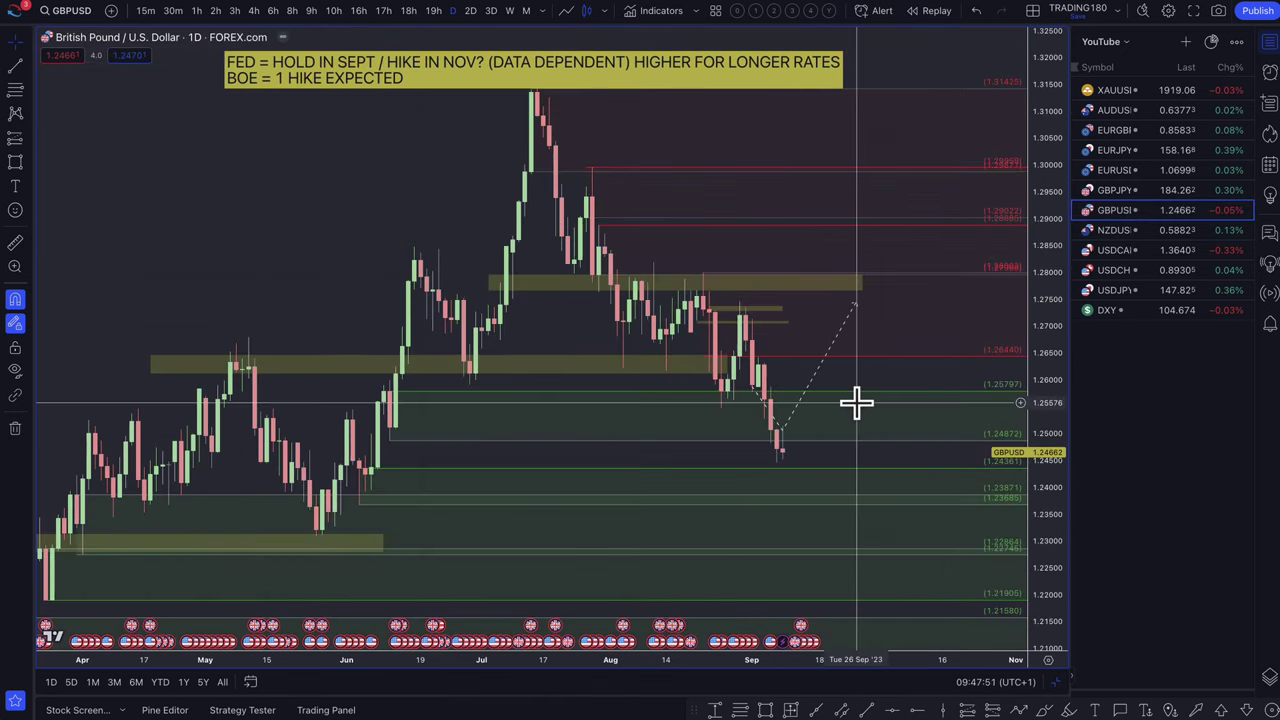
{"action": "left_click", "coordinate": [719, 457]}
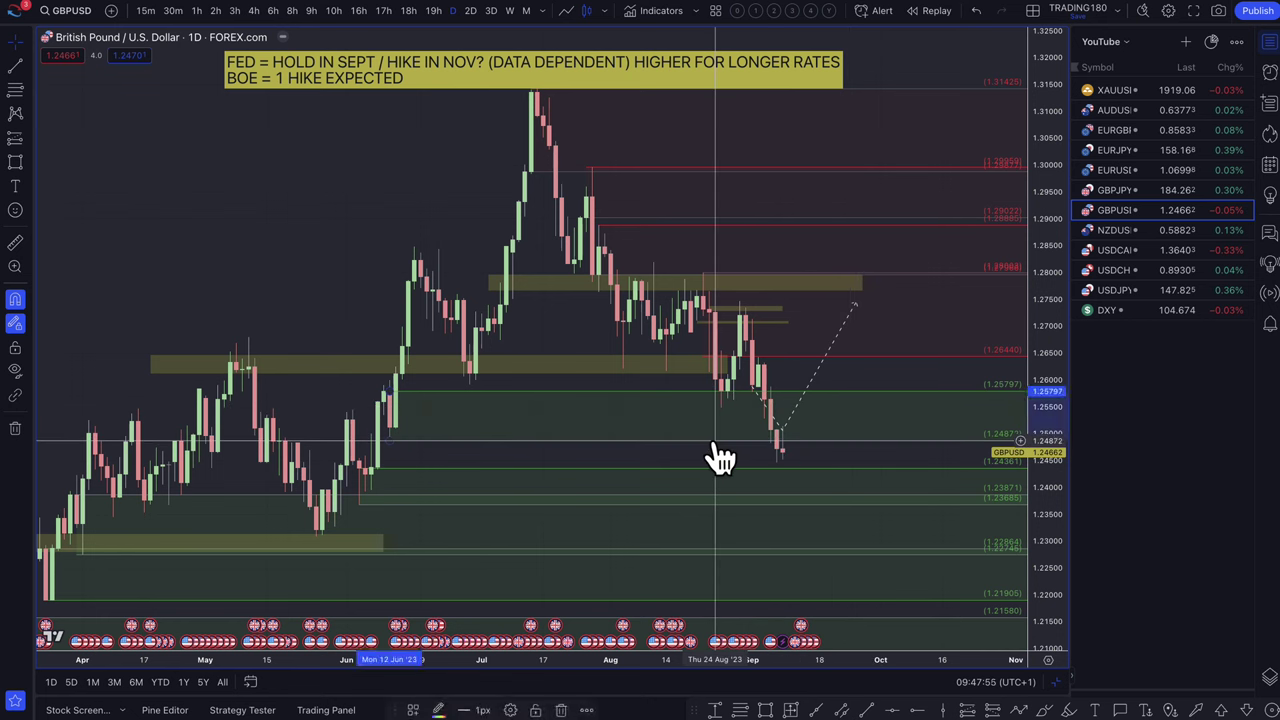
{"action": "key", "text": "Delete"}
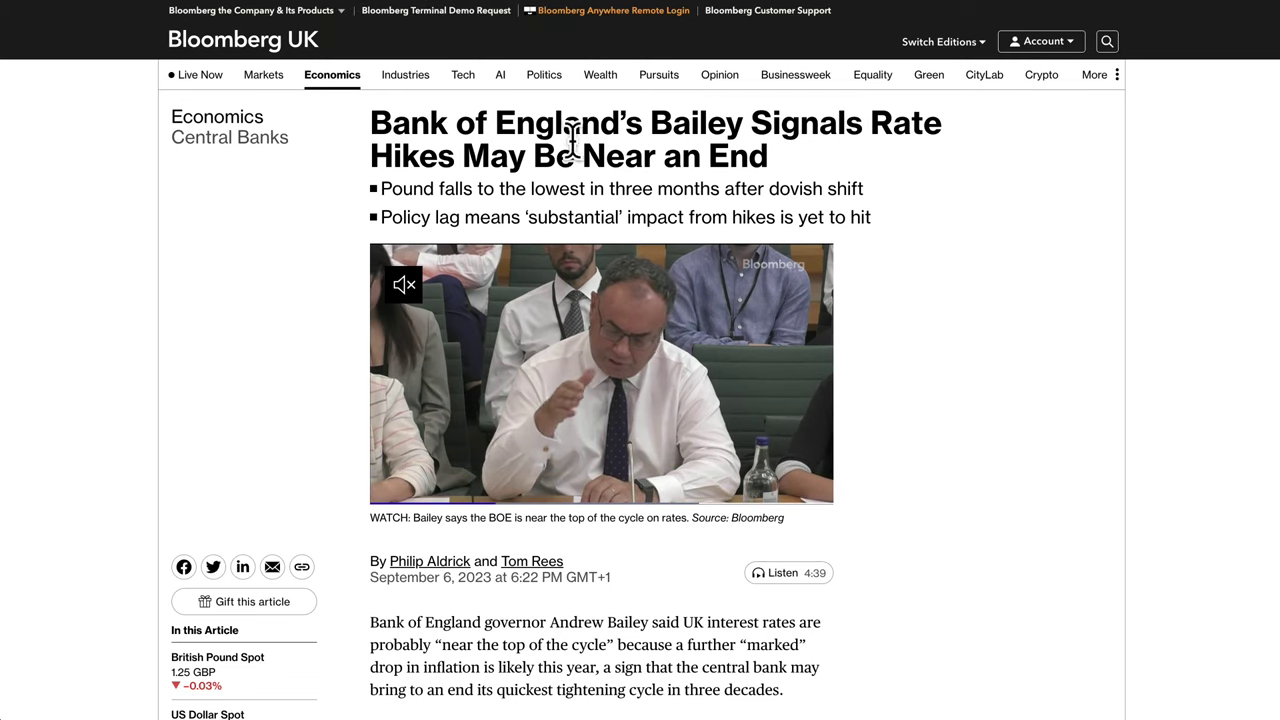
- Switch to the Bloomberg article on Bailey signalling an end to rate hikes, and highlight its headline, both sub-points and the opening paragraph while reading
{"action": "mouse_move", "coordinate": [405, 500]}
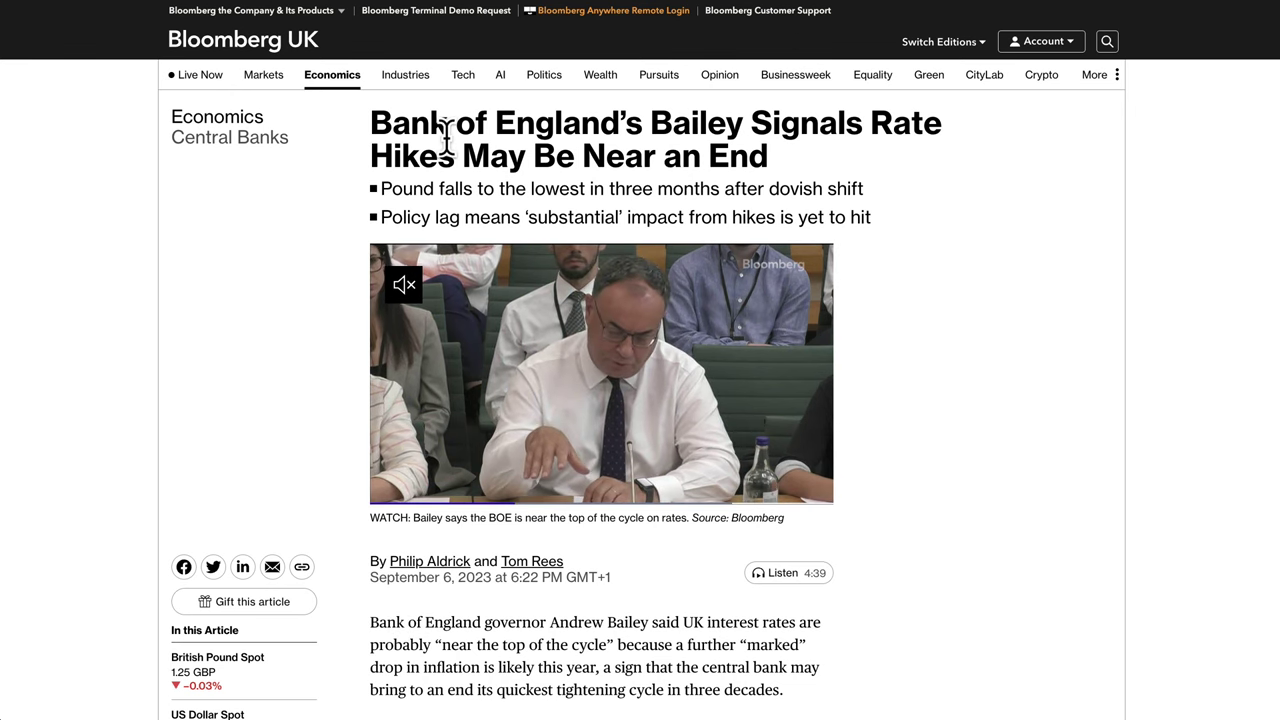
{"action": "left_click_drag", "start_coordinate": [447, 140], "coordinate": [770, 157]}
{"action": "scroll", "coordinate": [640, 180], "scroll_direction": "down", "scroll_amount": 1}
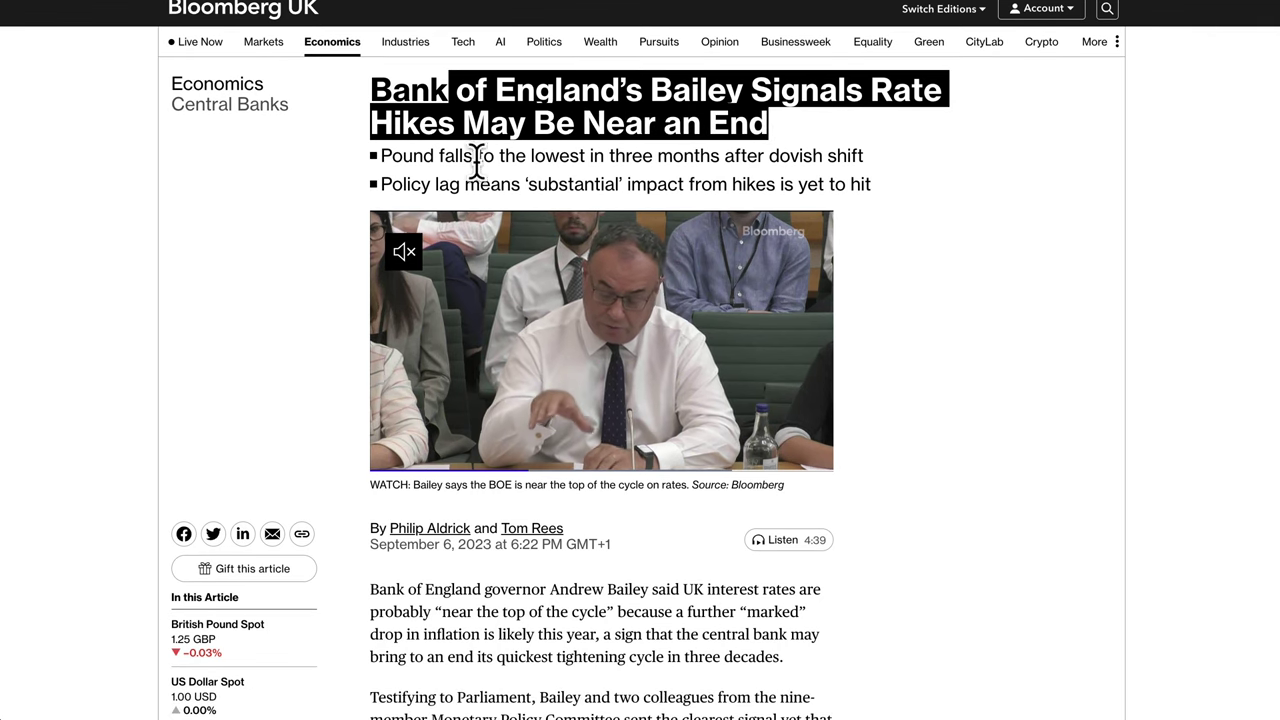
{"action": "left_click_drag", "start_coordinate": [478, 158], "coordinate": [850, 165]}
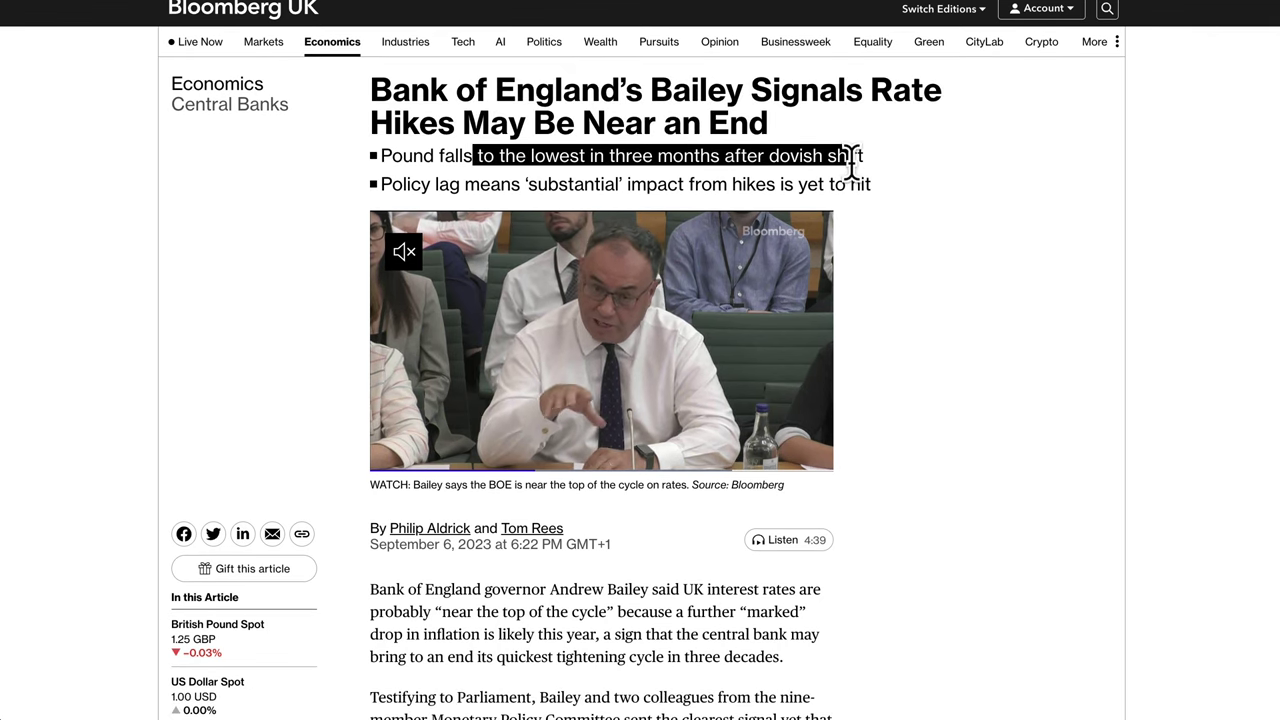
{"action": "left_click", "coordinate": [655, 157]}
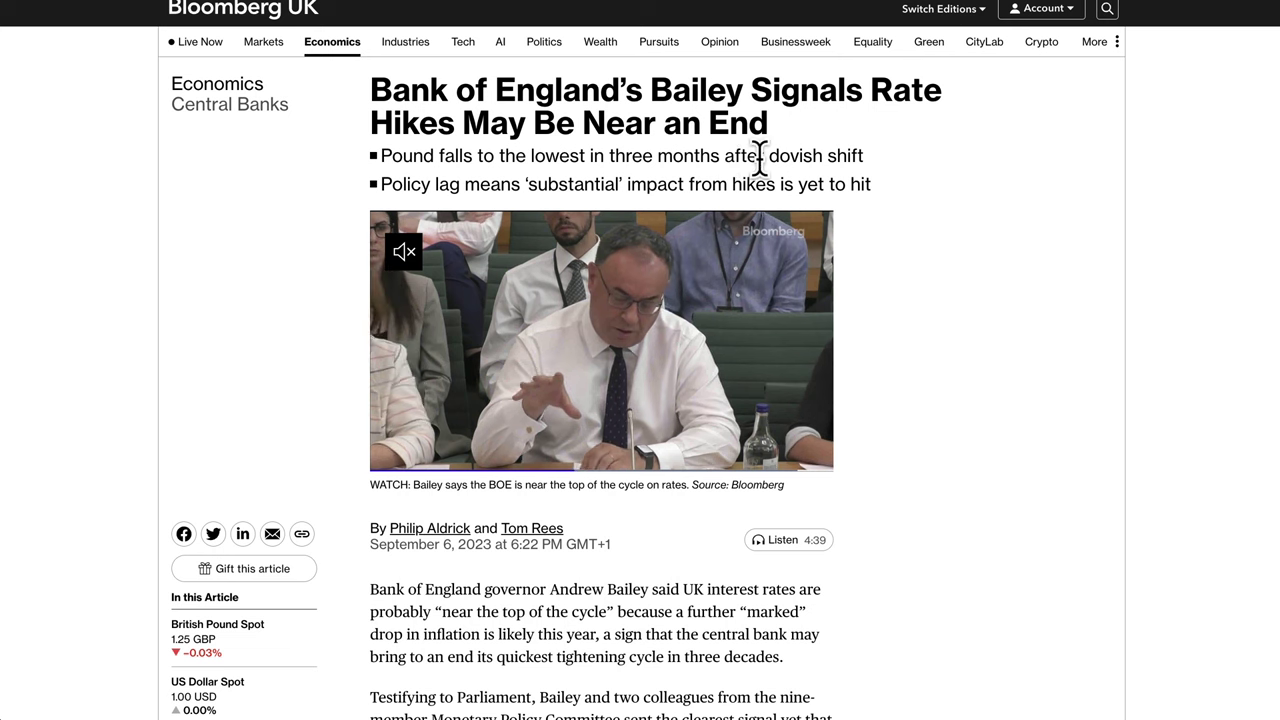
{"action": "left_click_drag", "start_coordinate": [770, 157], "coordinate": [864, 162]}
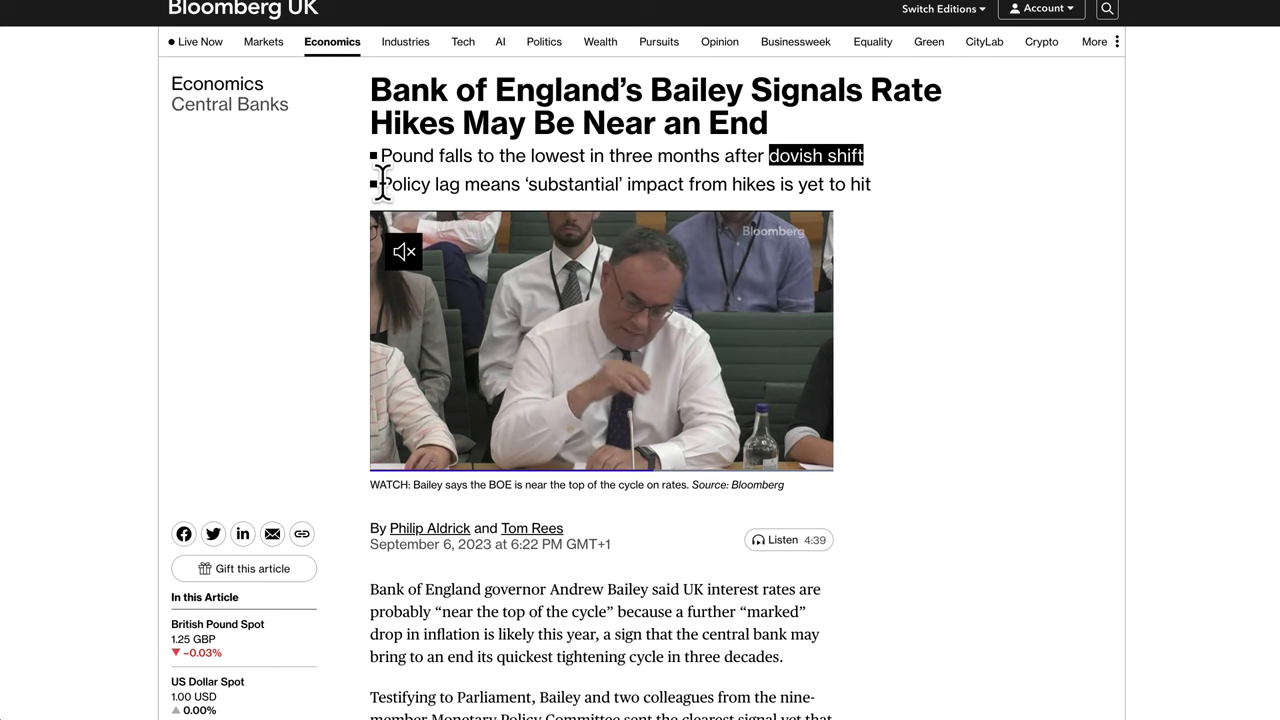
{"action": "left_click_drag", "start_coordinate": [381, 183], "coordinate": [887, 190]}
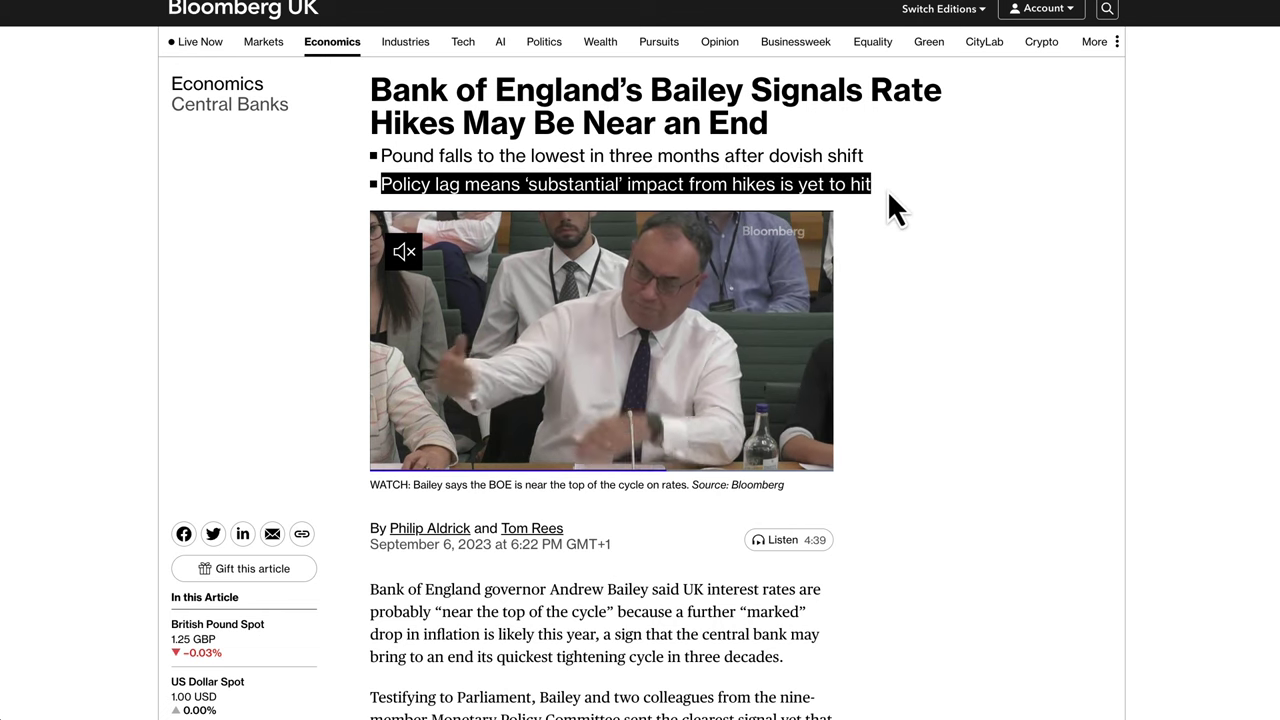
{"action": "scroll", "coordinate": [882, 477], "scroll_direction": "down", "scroll_amount": 2}
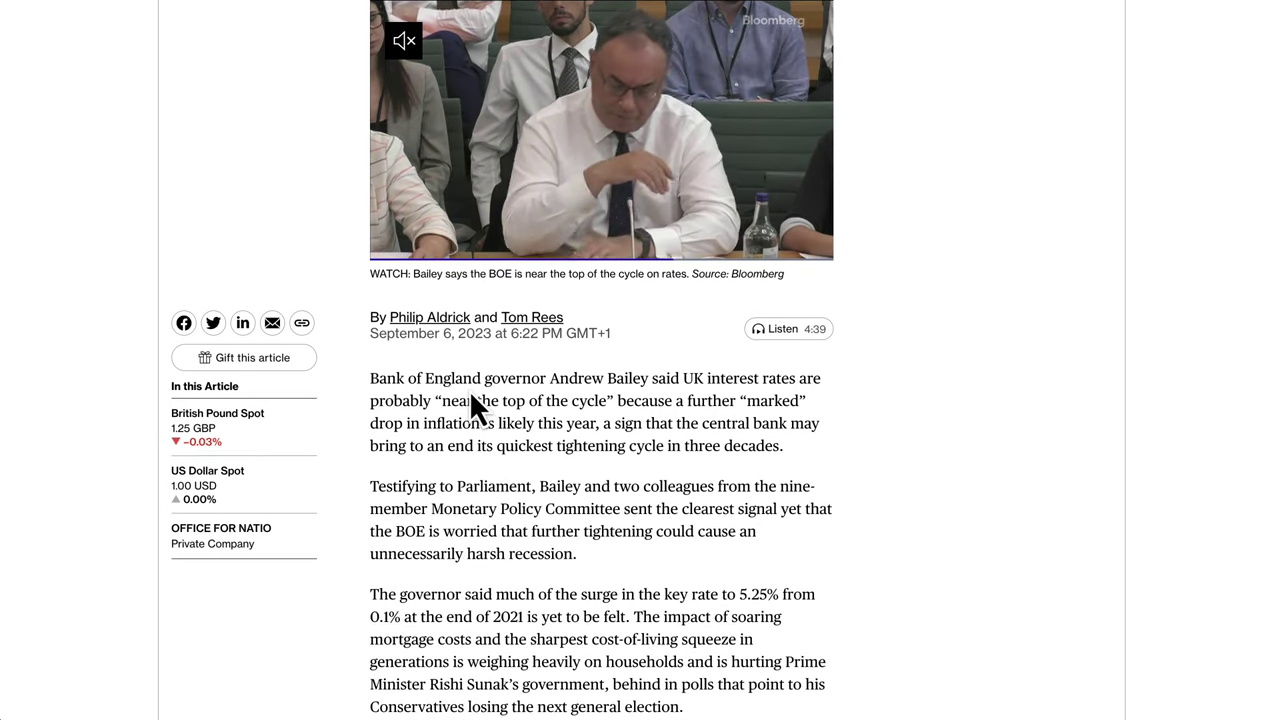
{"action": "left_click_drag", "start_coordinate": [472, 378], "coordinate": [630, 416]}
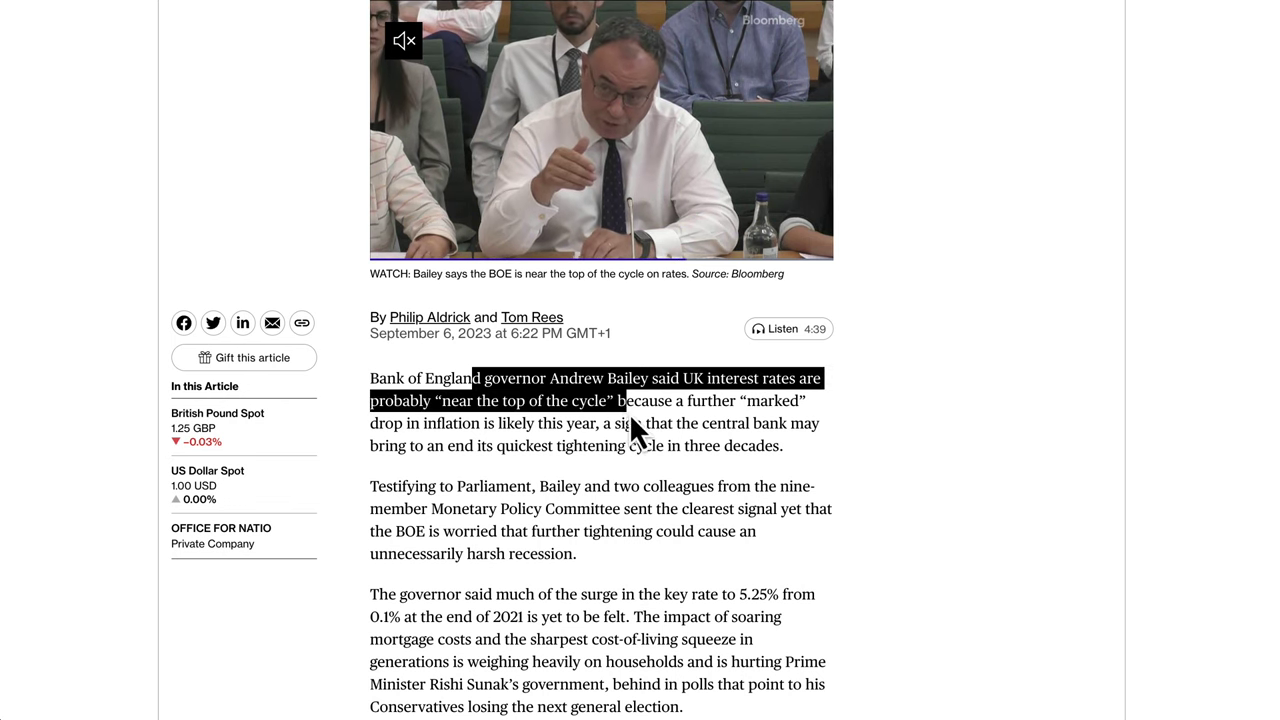
{"action": "left_click_drag", "start_coordinate": [805, 420], "coordinate": [806, 455]}
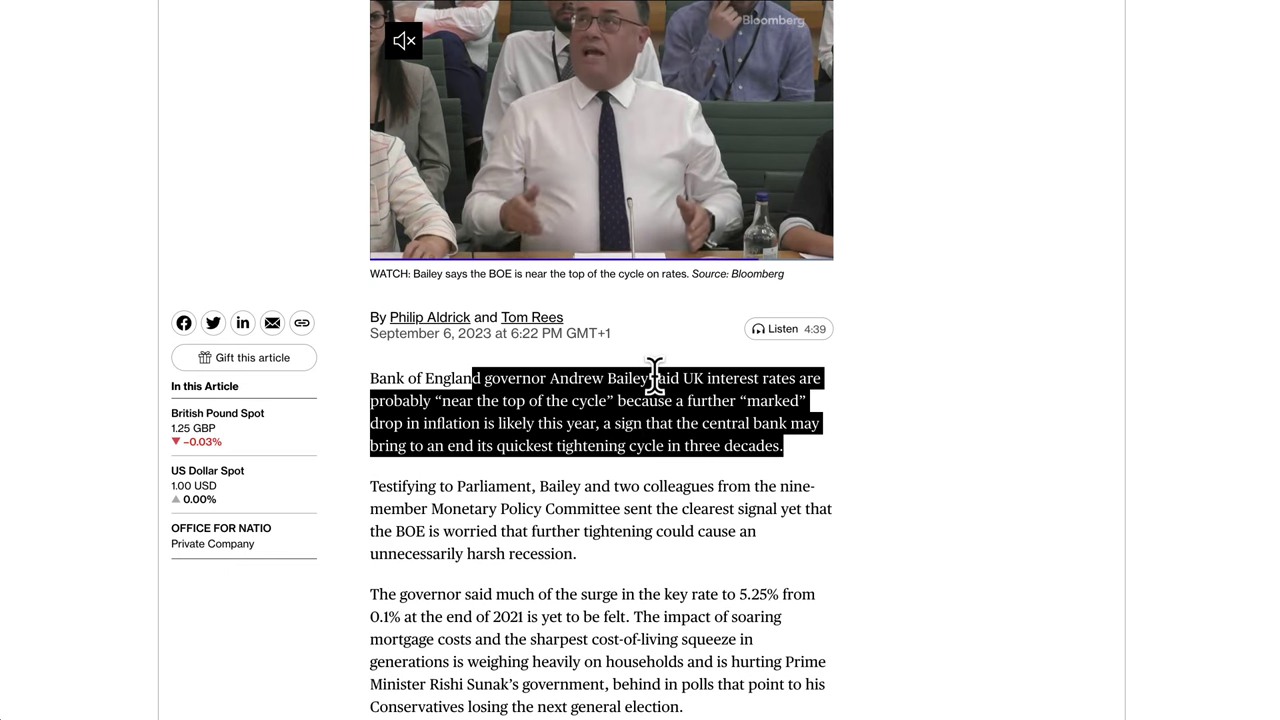
{"action": "scroll", "coordinate": [655, 380], "scroll_direction": "up", "scroll_amount": 2}
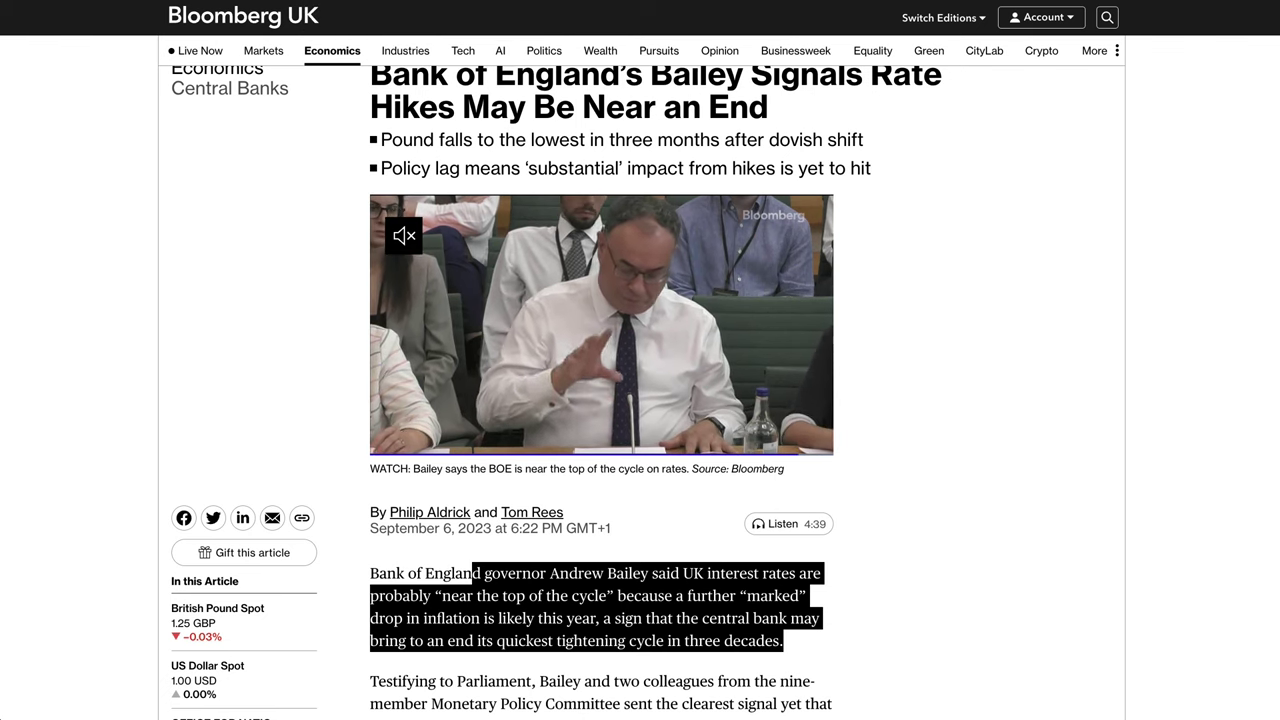
- Switch to the newsflash on peak UK interest rates, and highlight its headline, the two rate-probability bullets and the current rate while reading
{"action": "left_click", "coordinate": [470, 2]}
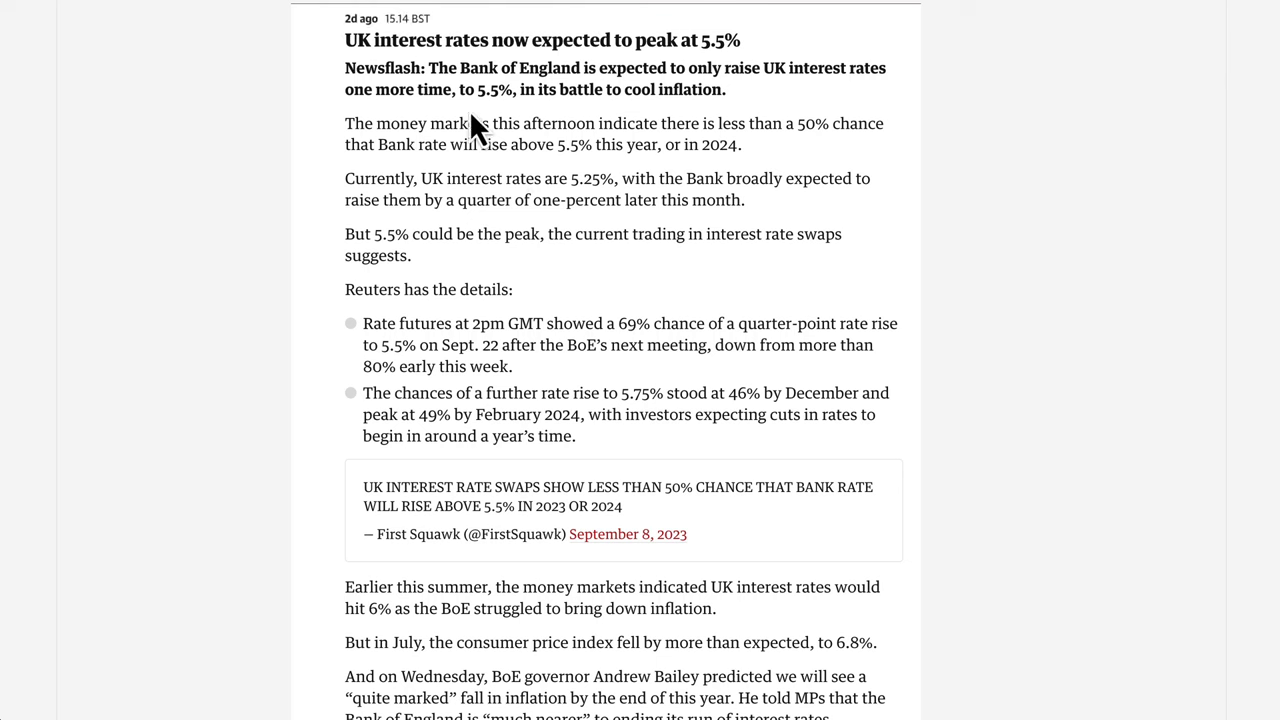
{"action": "left_click_drag", "start_coordinate": [344, 40], "coordinate": [726, 32]}
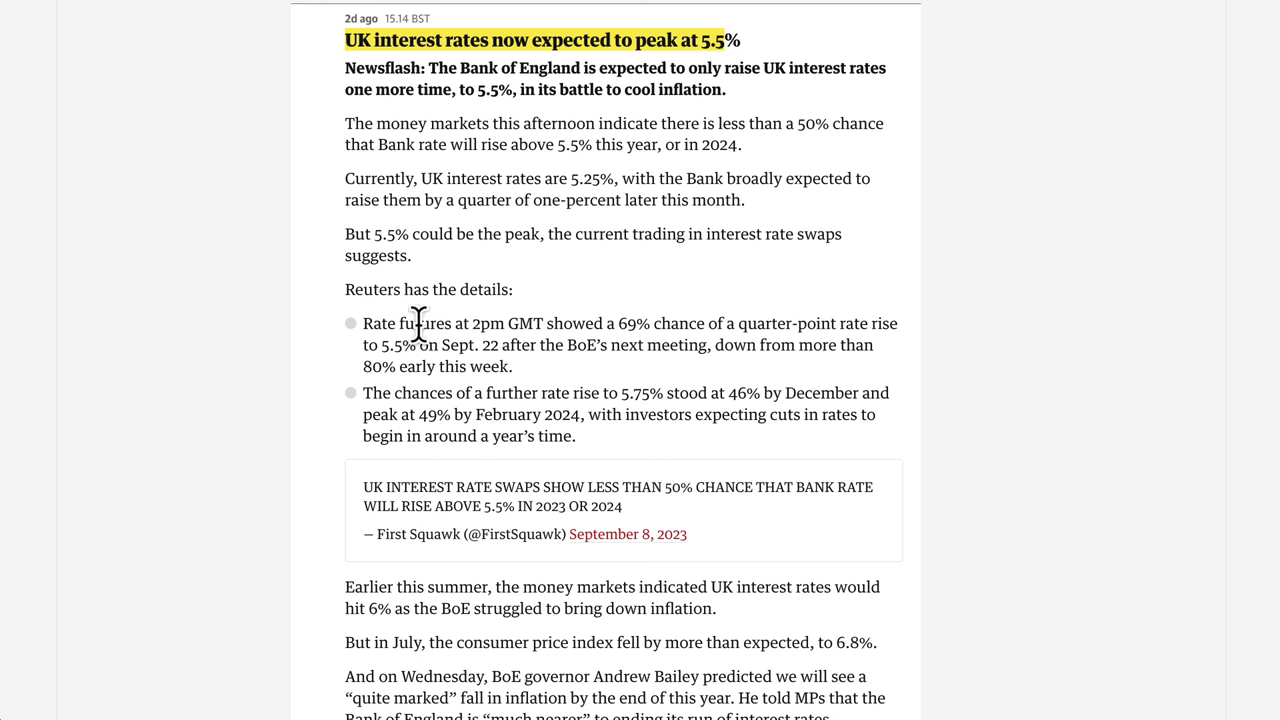
{"action": "left_click_drag", "start_coordinate": [363, 323], "coordinate": [505, 356]}
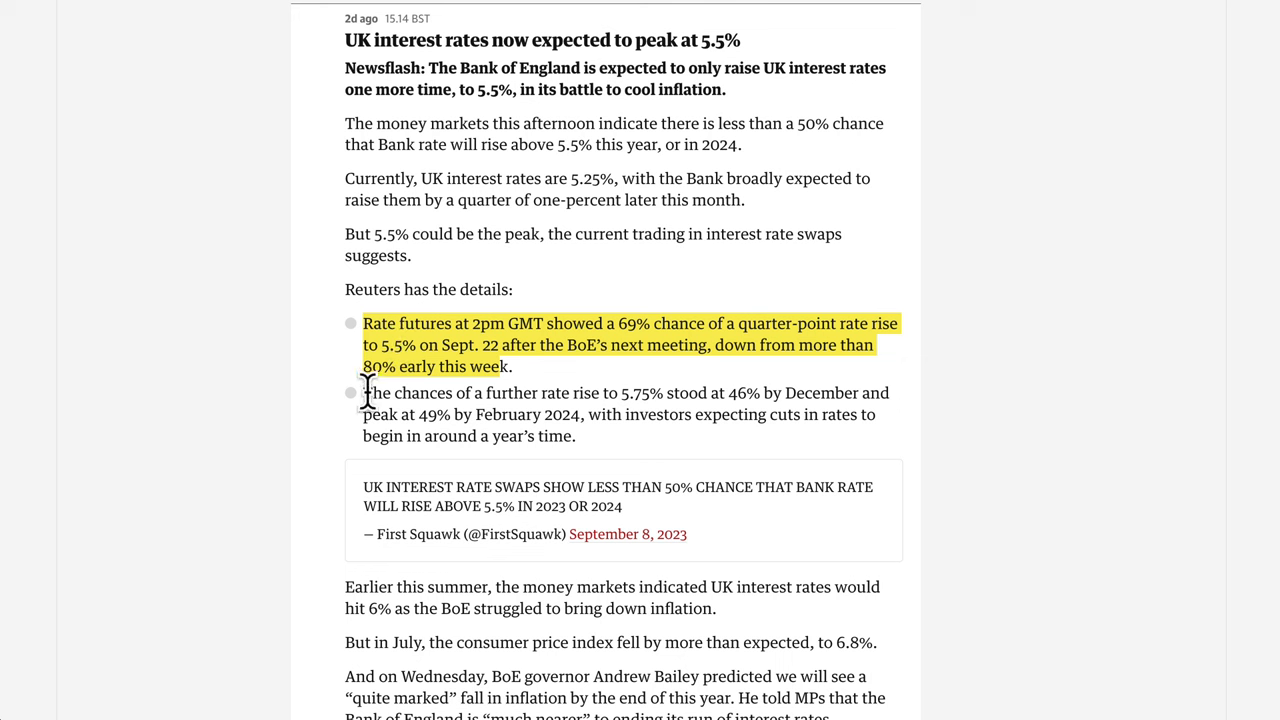
{"action": "left_click_drag", "start_coordinate": [362, 393], "coordinate": [690, 390]}
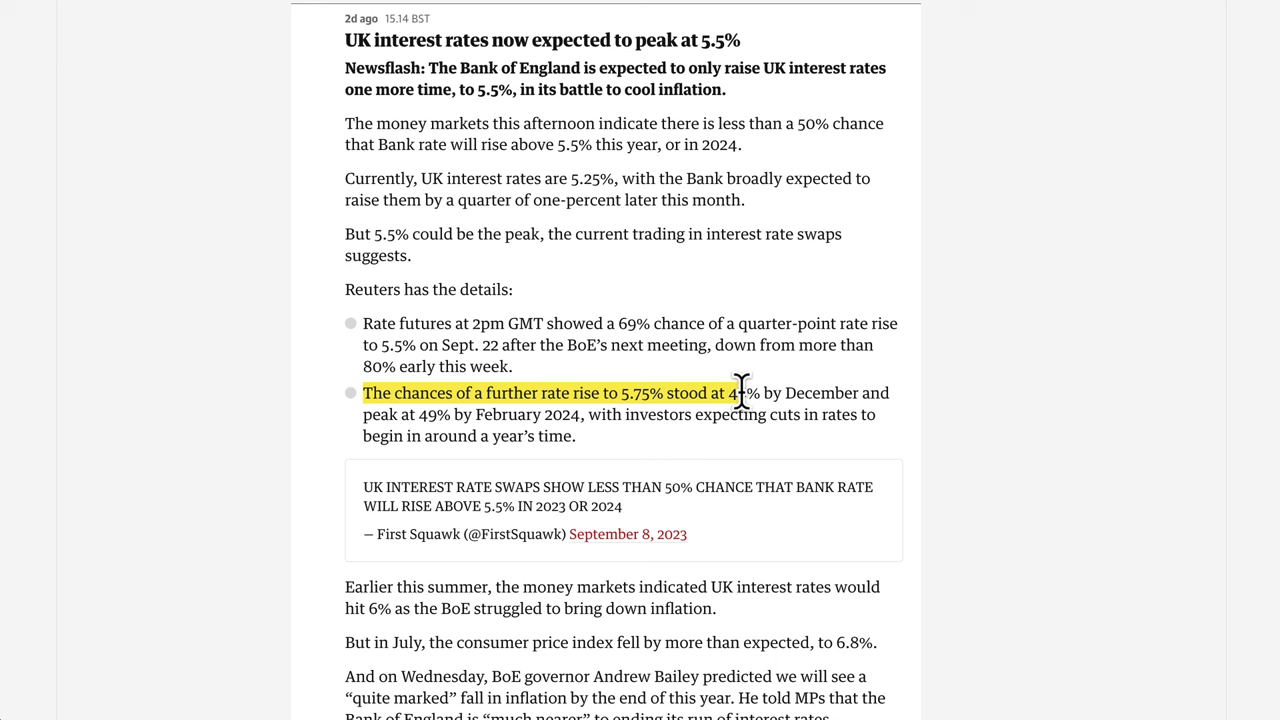
{"action": "left_click_drag", "start_coordinate": [742, 388], "coordinate": [568, 435]}
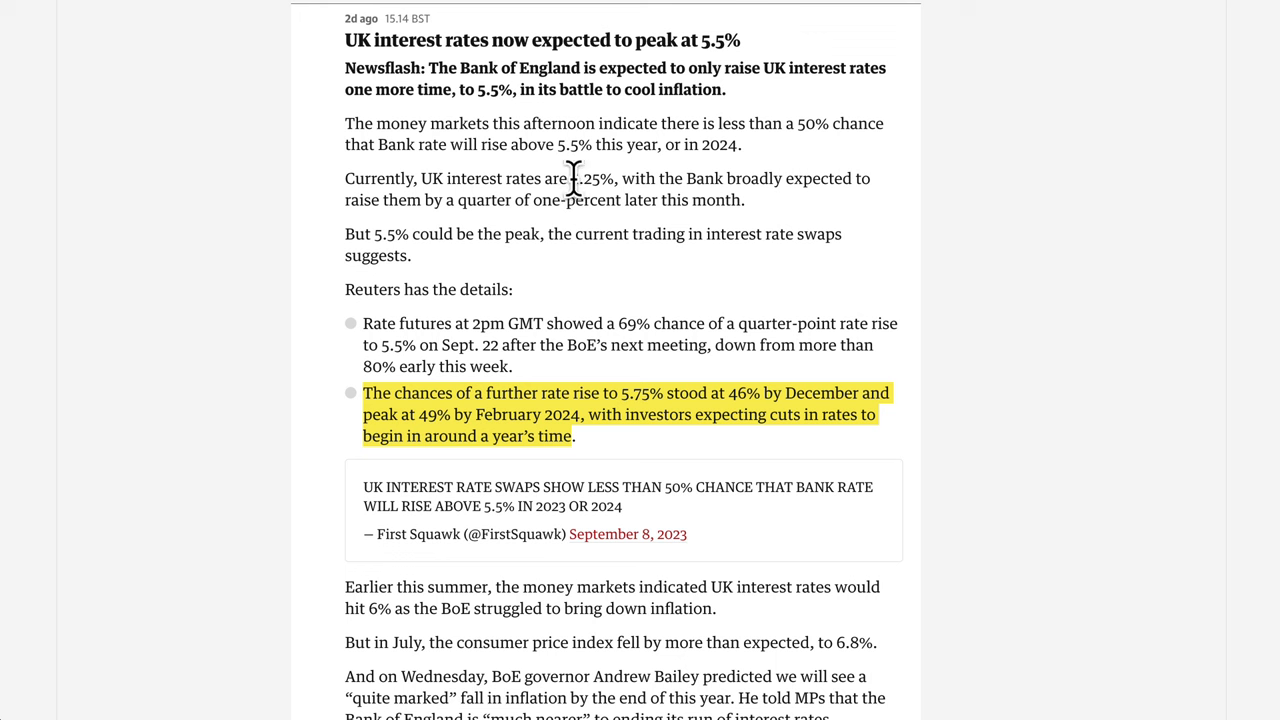
{"action": "left_click_drag", "start_coordinate": [570, 180], "coordinate": [593, 182]}
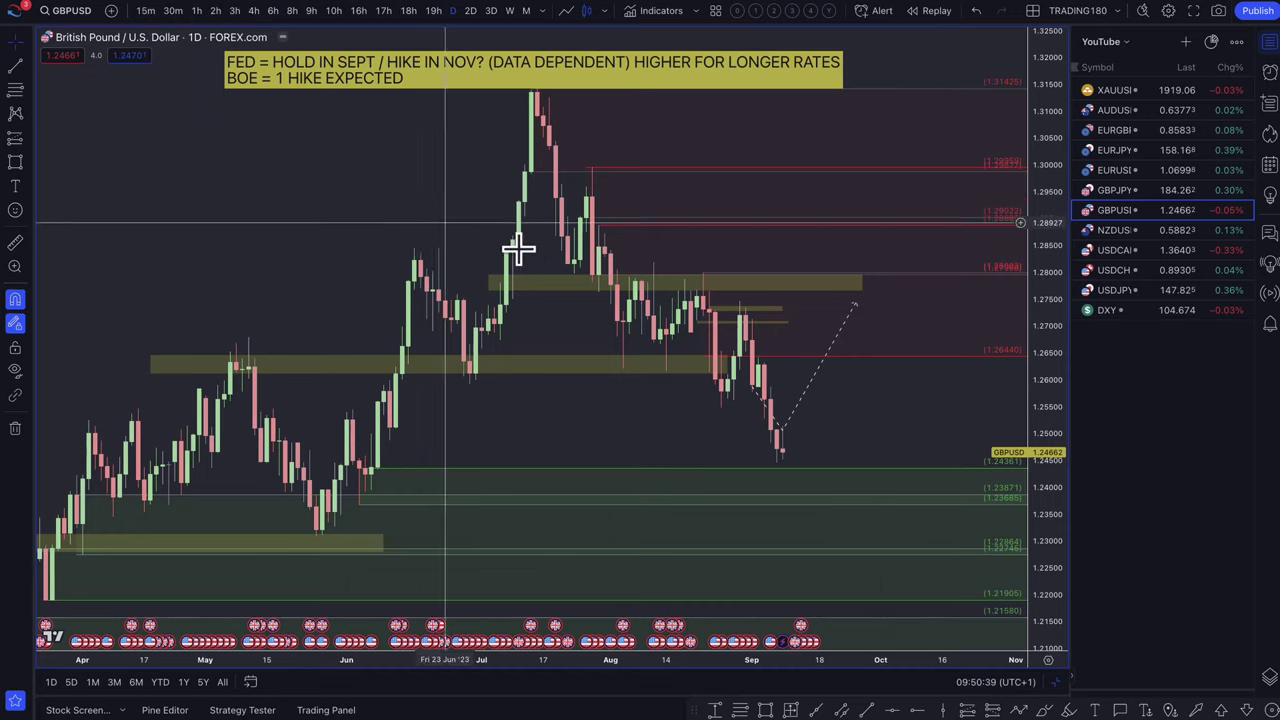
- On the GBPUSD chart, draw a zone from 1.25881 up to 1.26426 starting on 4 September, and apply the 1. SUPPLY template
{"action": "scroll", "coordinate": [768, 385], "scroll_direction": "up", "scroll_amount": 5}
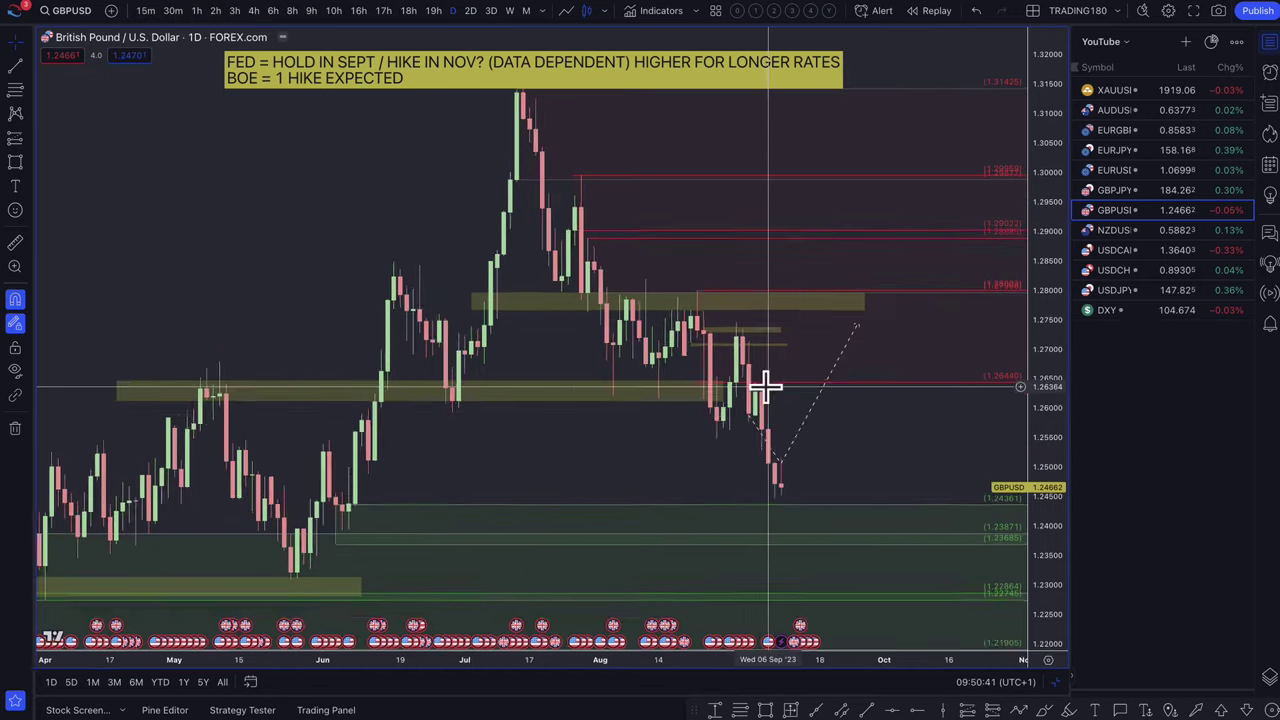
{"action": "left_click", "coordinate": [25, 87]}
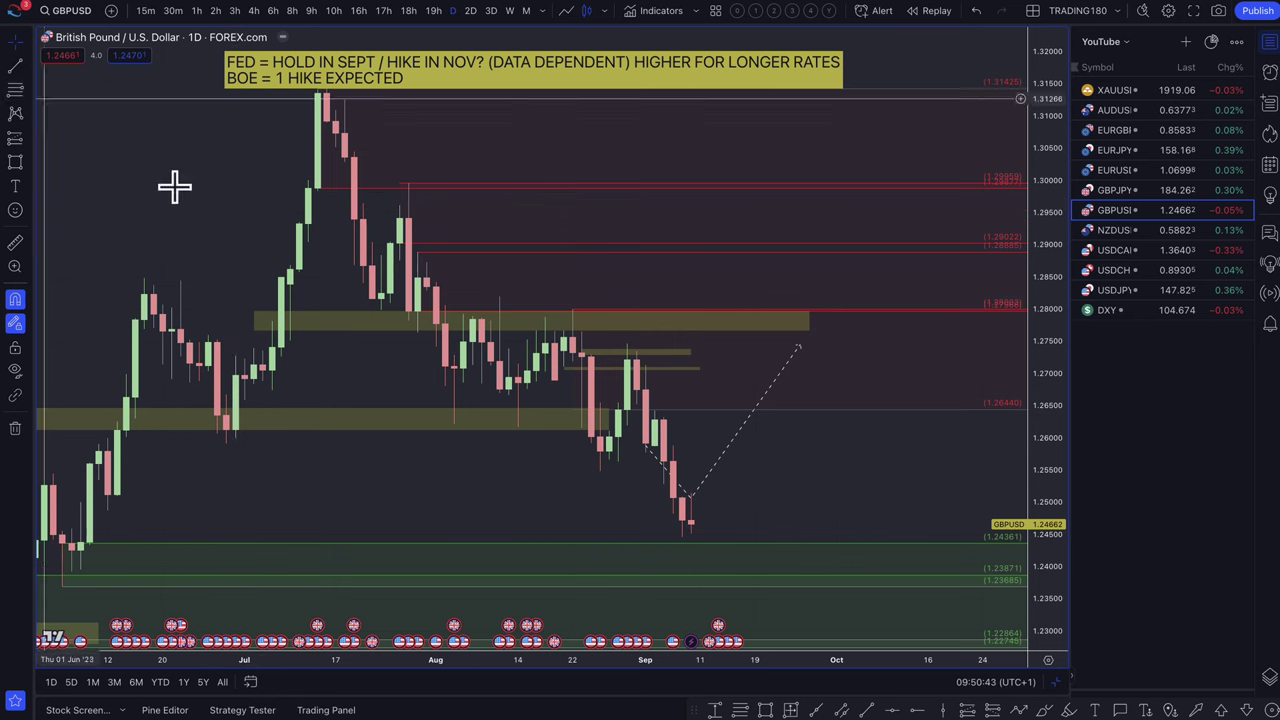
{"action": "left_click_drag", "start_coordinate": [655, 446], "coordinate": [655, 411]}
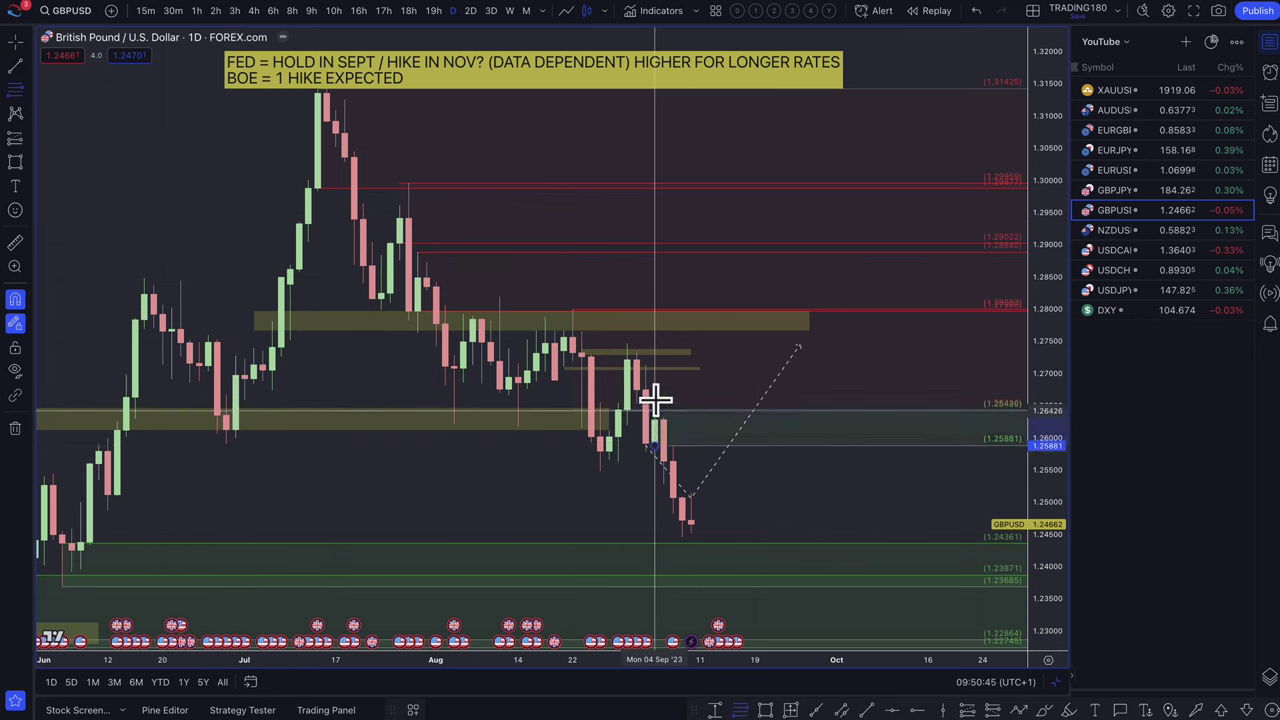
{"action": "left_click", "coordinate": [414, 709]}
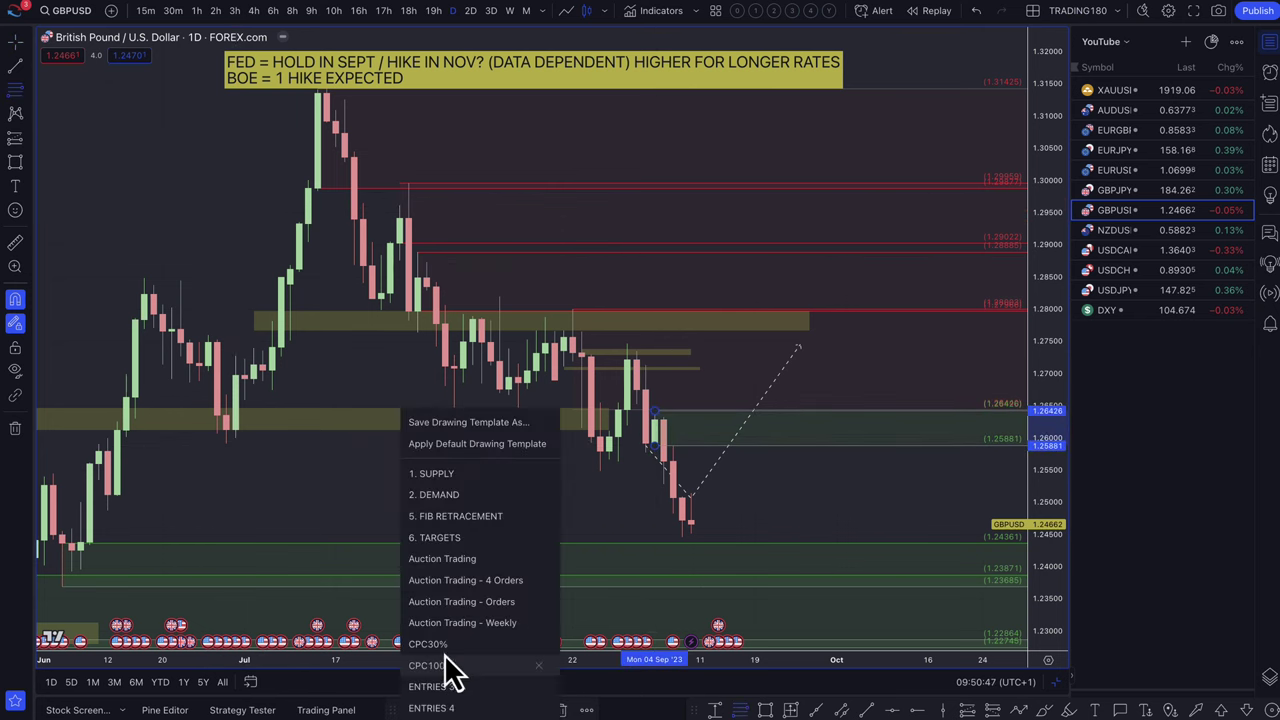
{"action": "left_click", "coordinate": [455, 477]}
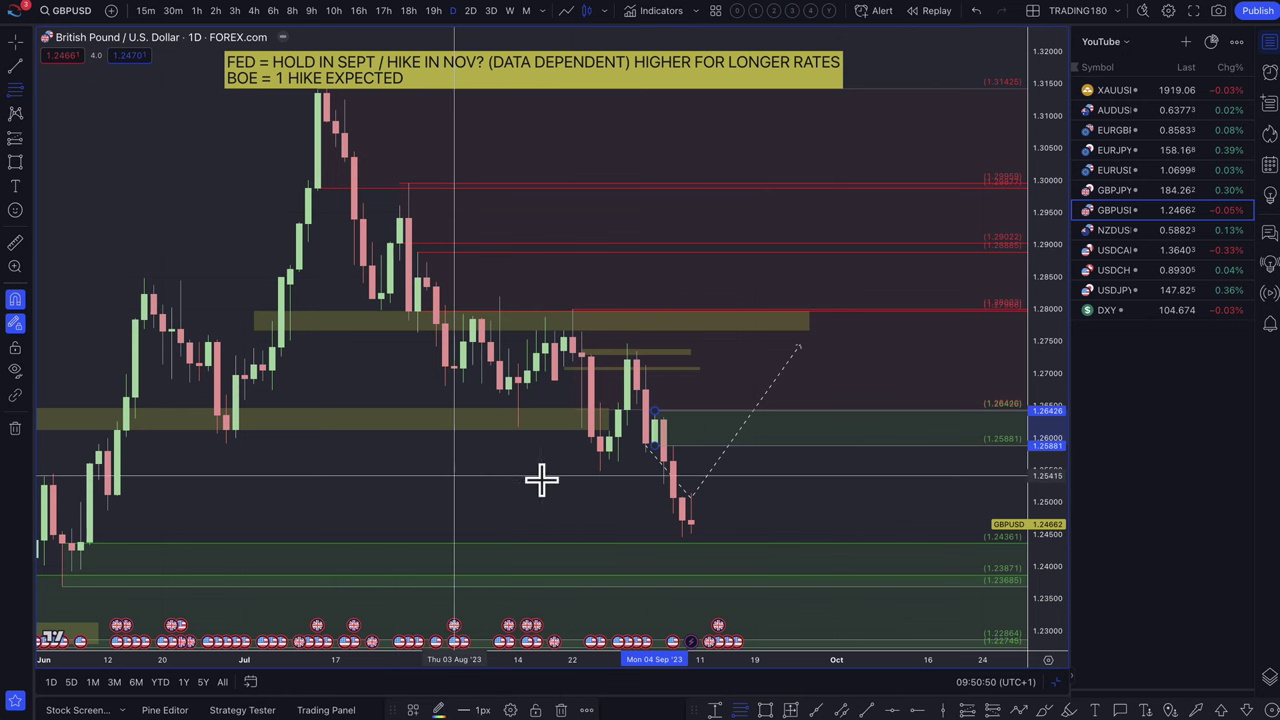
- Replace the old dashed path with one from the latest candle, peaking at about 1.262 on 13 September and ending at about 1.248 on 20 September
{"action": "left_click", "coordinate": [712, 482]}
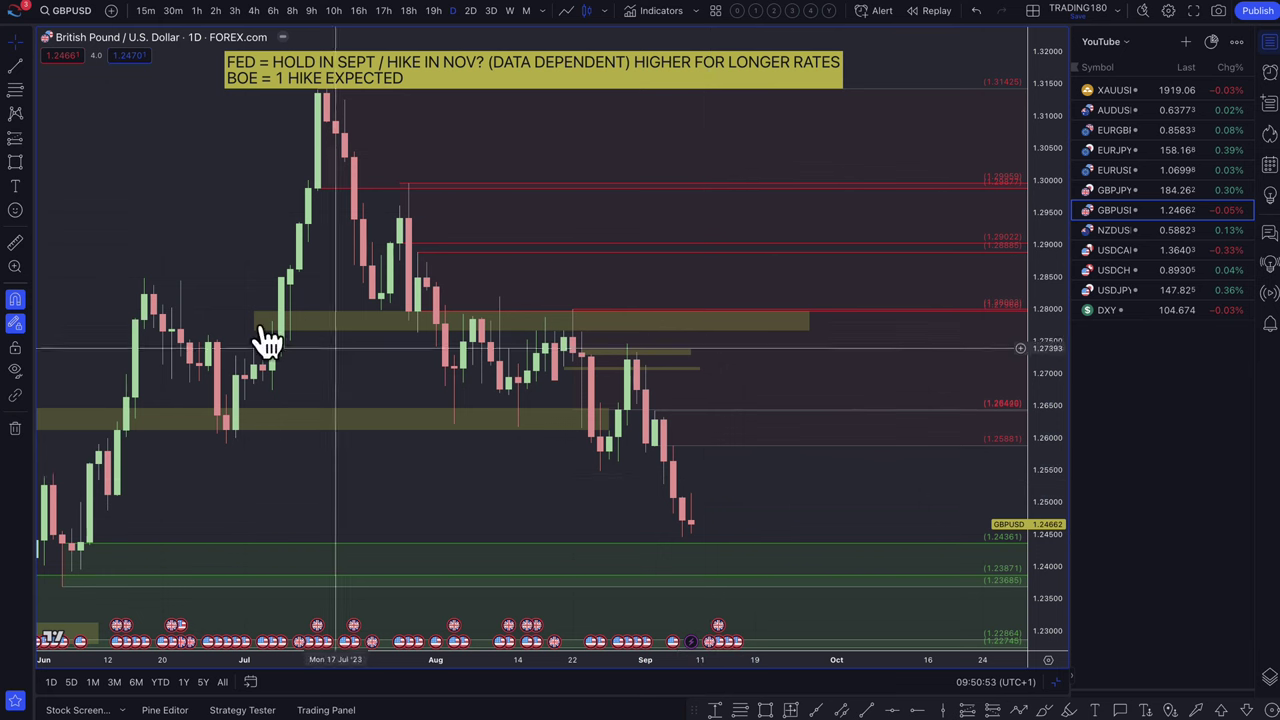
{"action": "left_click", "coordinate": [1022, 710]}
{"action": "left_click", "coordinate": [690, 519]}
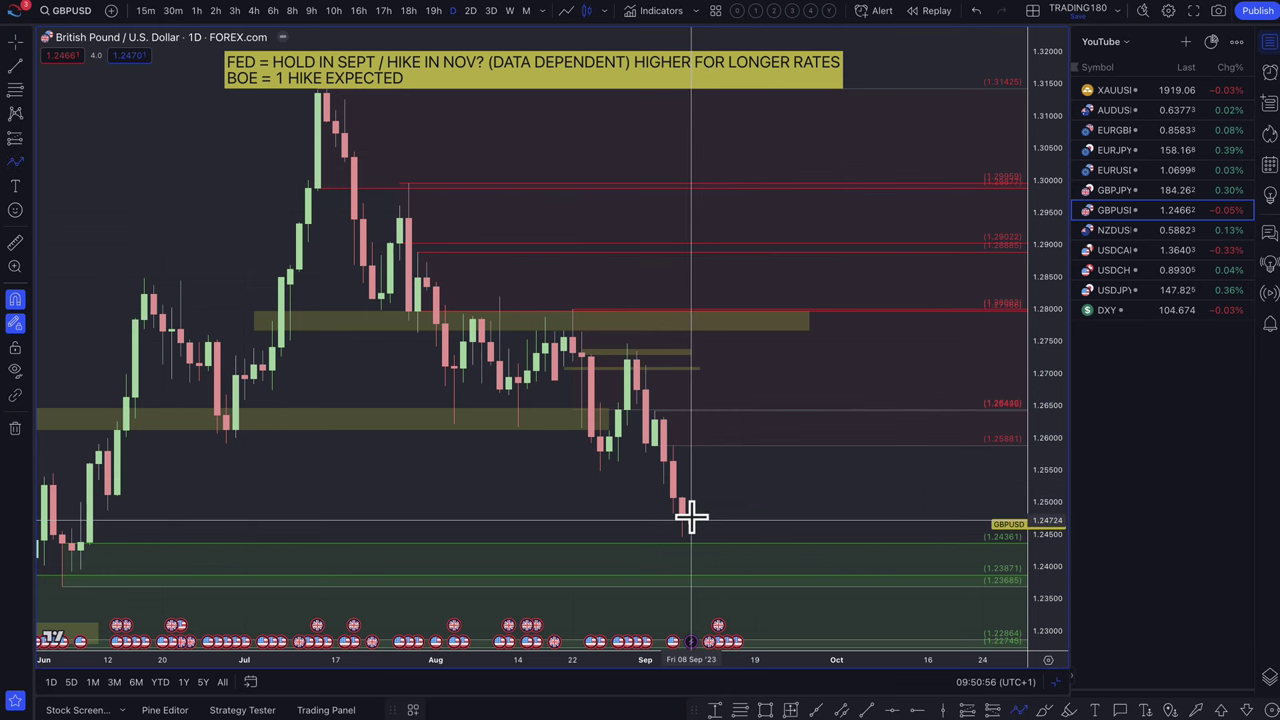
{"action": "left_click", "coordinate": [718, 428]}
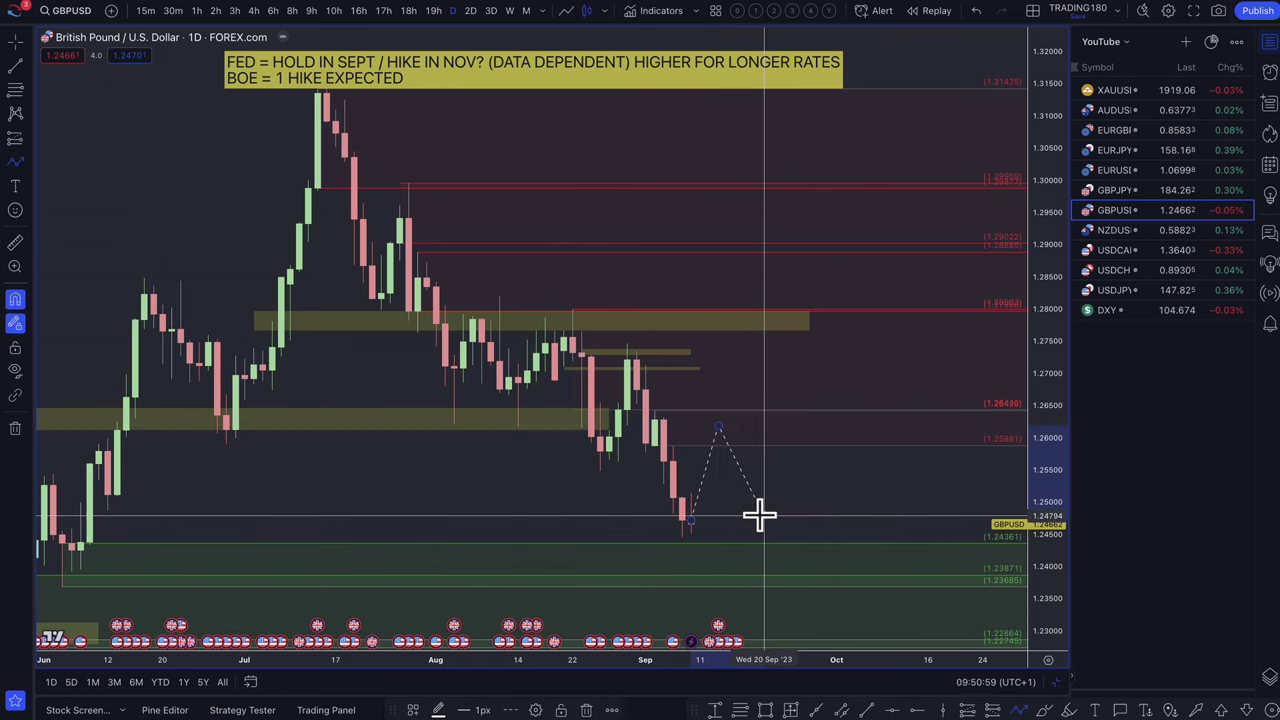
{"action": "left_click", "coordinate": [760, 515]}
- Check the details of the economic events marked for 12 and 13 September on the GBPUSD chart
{"action": "scroll", "coordinate": [758, 514], "scroll_direction": "up", "scroll_amount": 10}
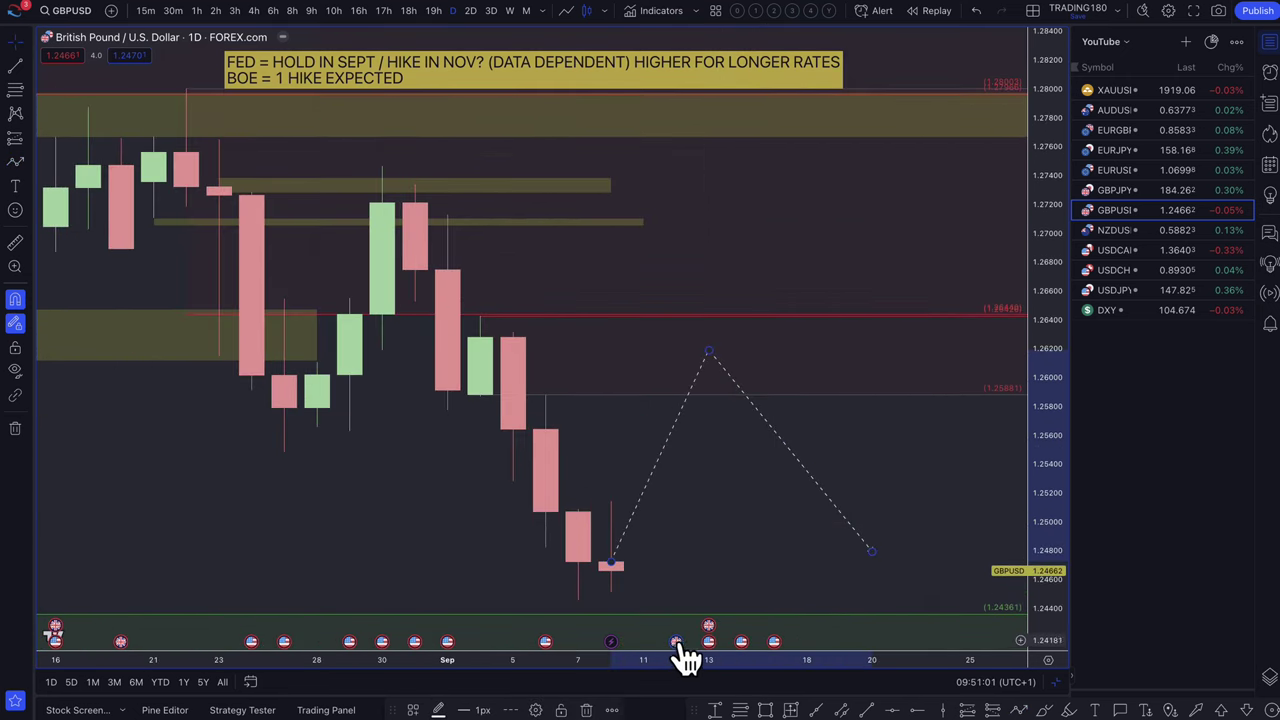
{"action": "left_click", "coordinate": [677, 643]}
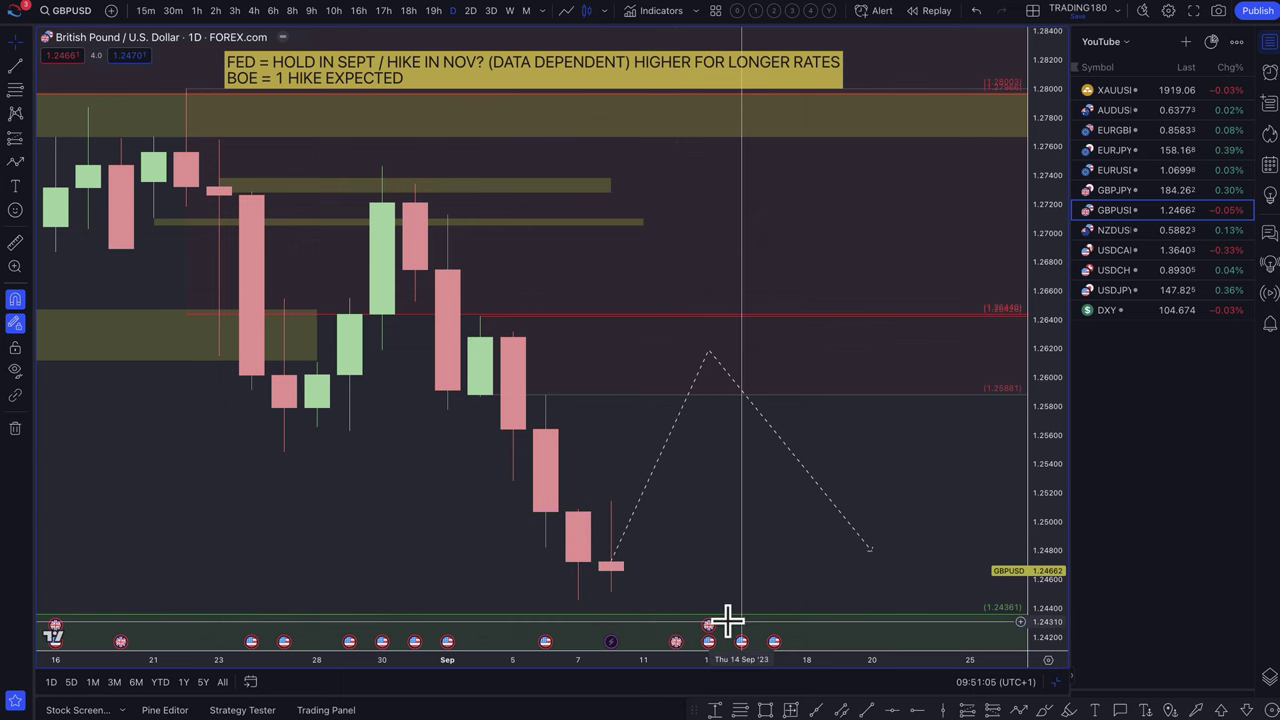
{"action": "left_click", "coordinate": [713, 635]}
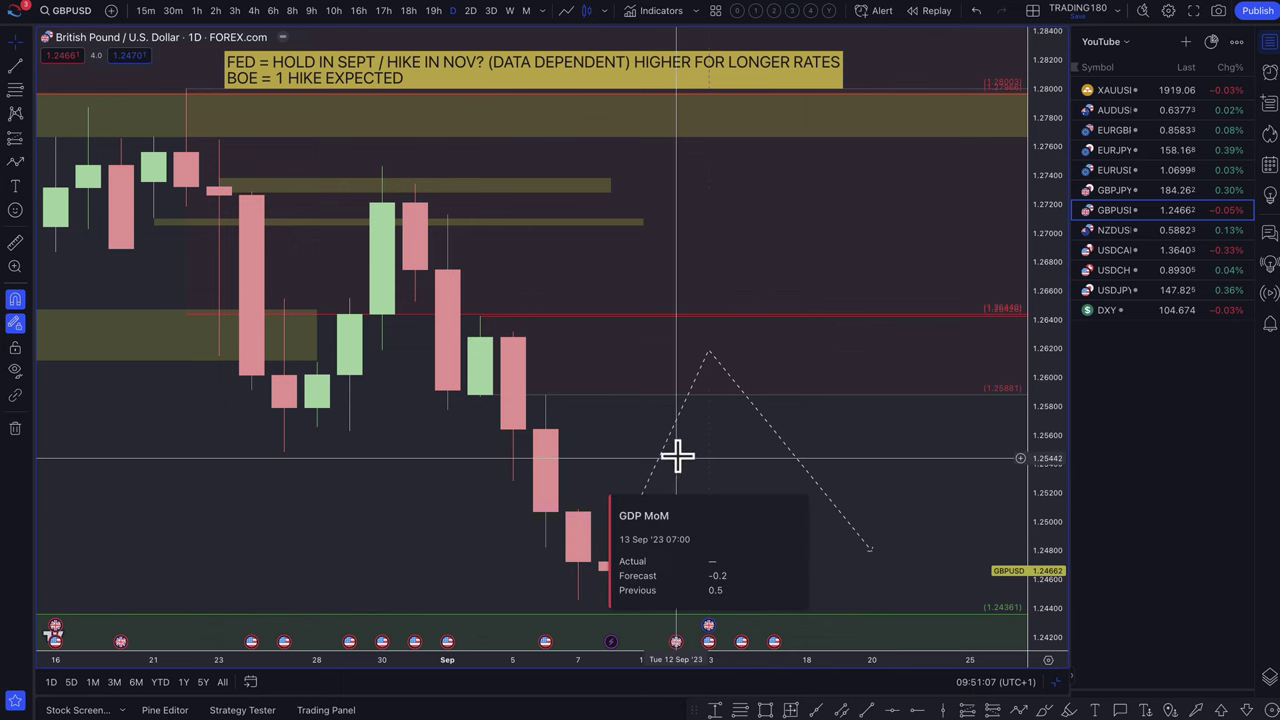
- Extend the yellow zone between 1.26119 and 1.26473 so that it ends on 21 September
{"action": "scroll", "coordinate": [611, 443], "scroll_direction": "down", "scroll_amount": 4}
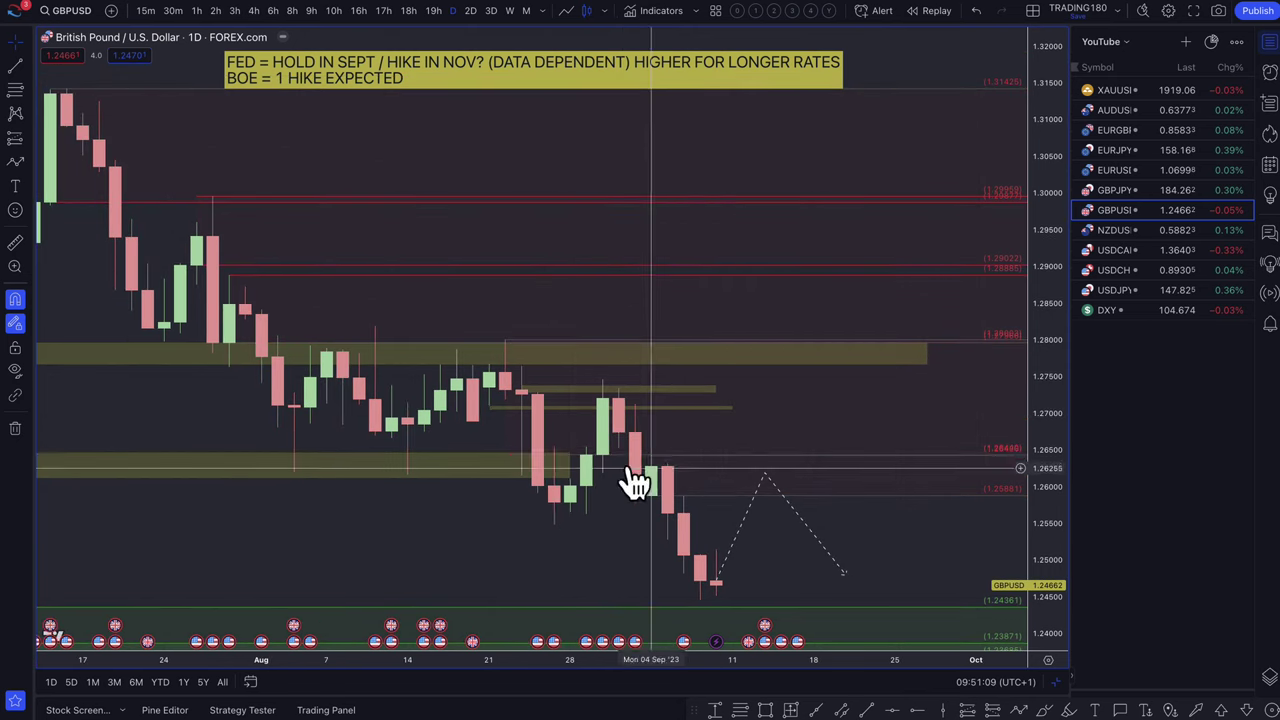
{"action": "left_click_drag", "start_coordinate": [569, 477], "coordinate": [862, 478]}
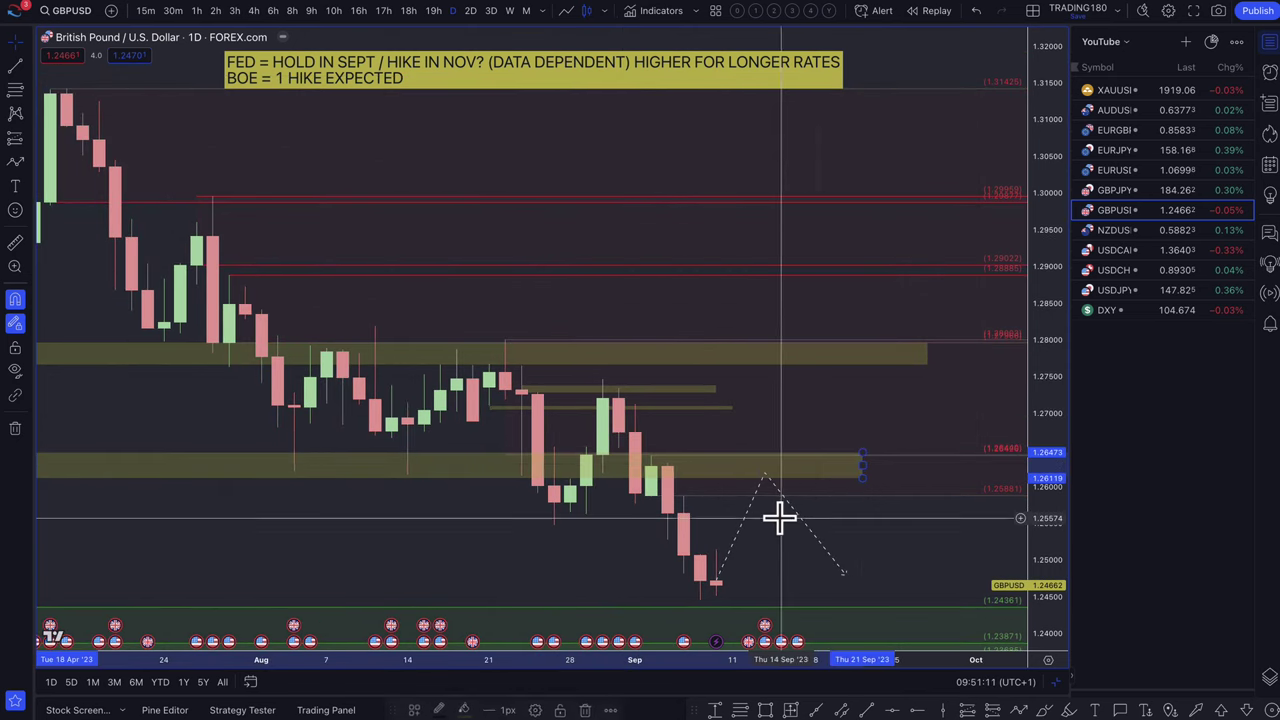
{"action": "scroll", "coordinate": [780, 517], "scroll_direction": "down", "scroll_amount": 2}
{"action": "left_click", "coordinate": [800, 540]}
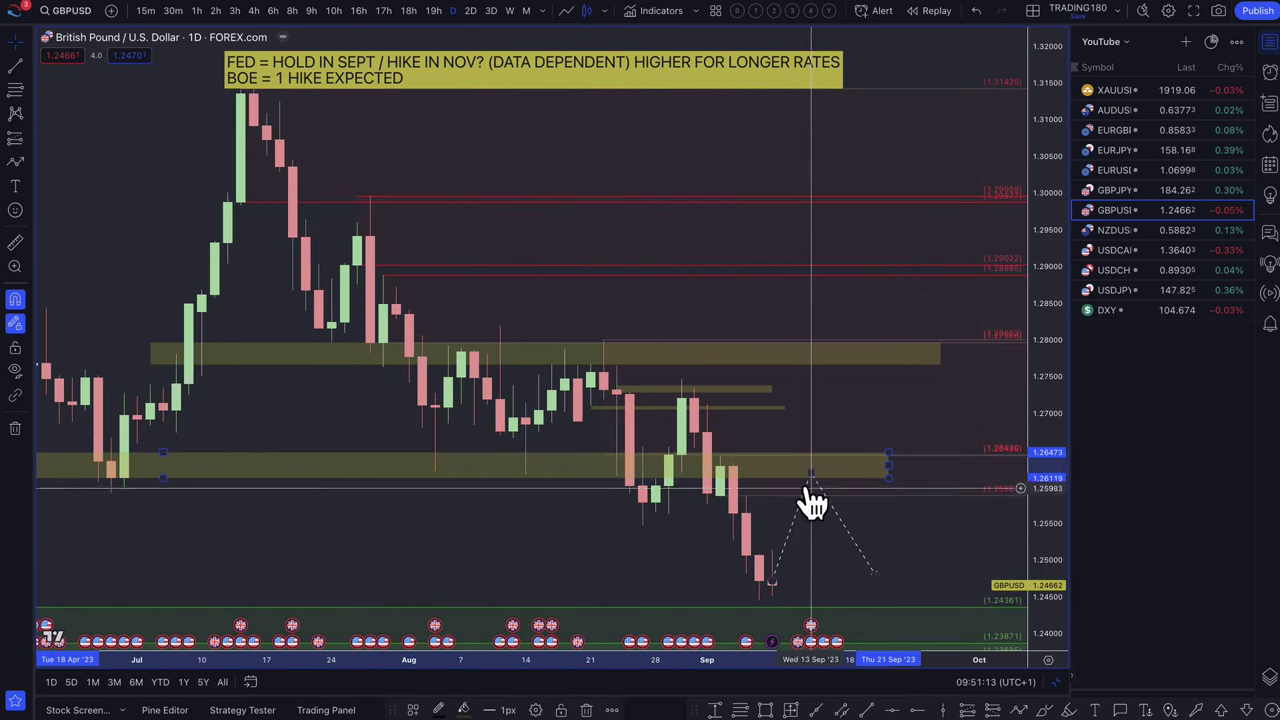
- Lower the GBPUSD dashed path's peak on 13 September to about 1.261
{"action": "left_click_drag", "start_coordinate": [810, 474], "coordinate": [810, 491]}
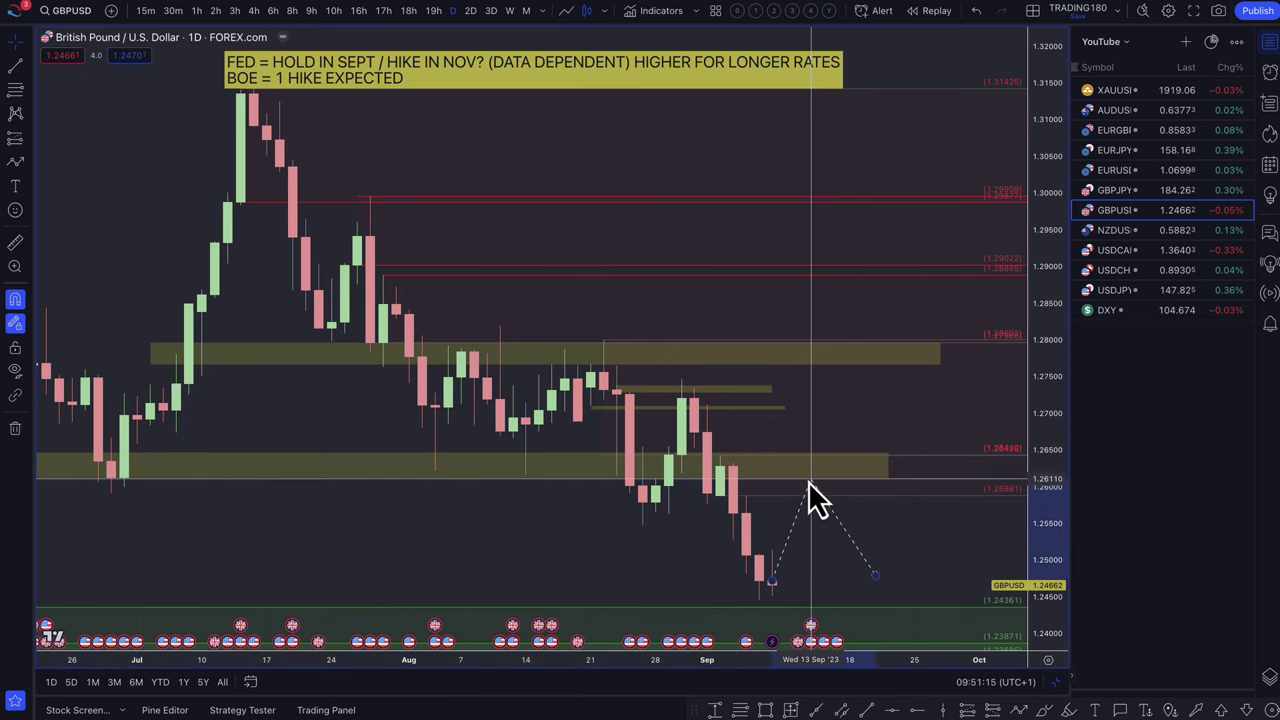
{"action": "scroll", "coordinate": [771, 531], "scroll_direction": "down", "scroll_amount": 3}
{"action": "scroll", "coordinate": [768, 514], "scroll_direction": "up", "scroll_amount": 1}
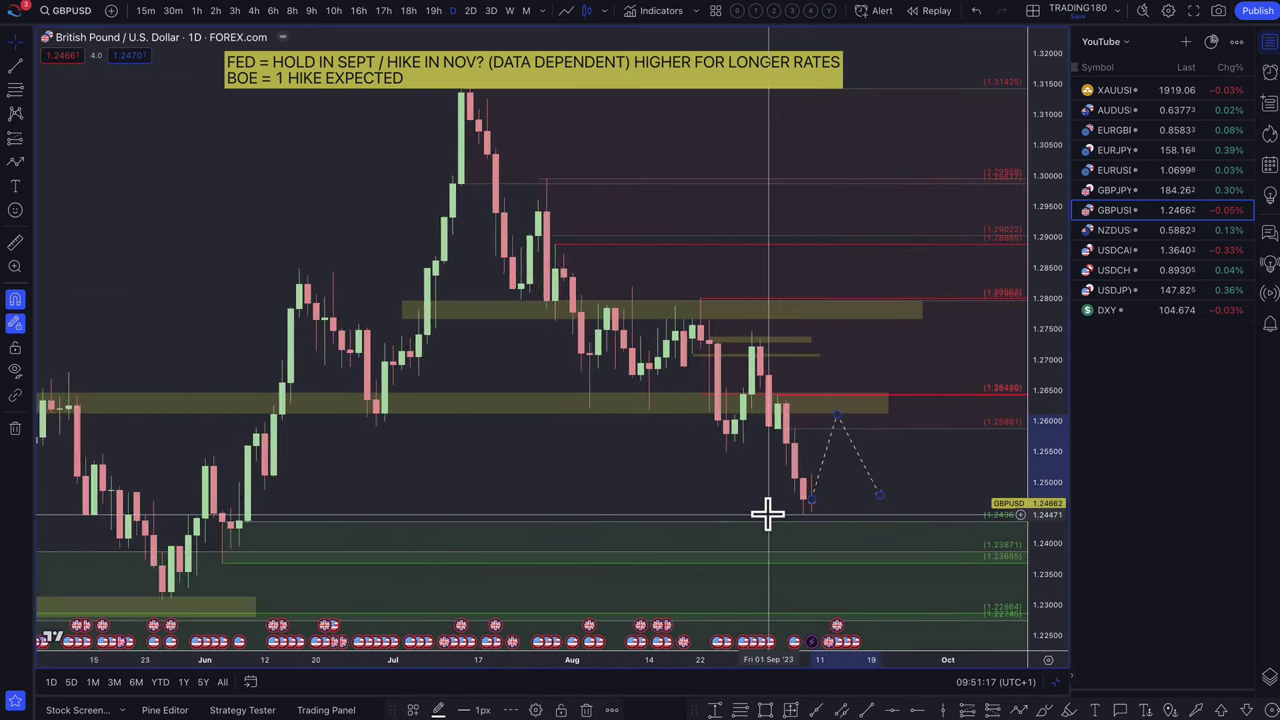
{"action": "scroll", "coordinate": [770, 510], "scroll_direction": "down", "scroll_amount": 1}
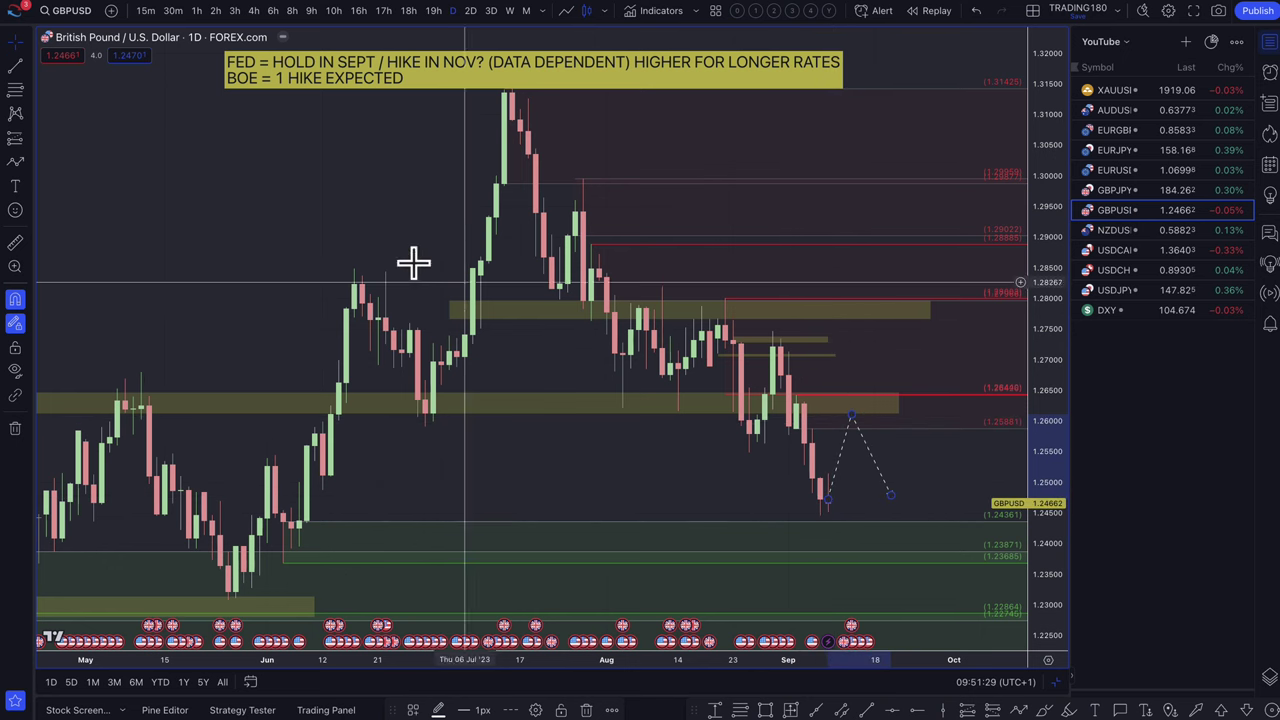
- Draw a second dashed path from the latest GBPUSD candle, dipping to about 1.2386 on 13 September and rising to about 1.249 in late September
{"action": "left_click", "coordinate": [15, 161]}
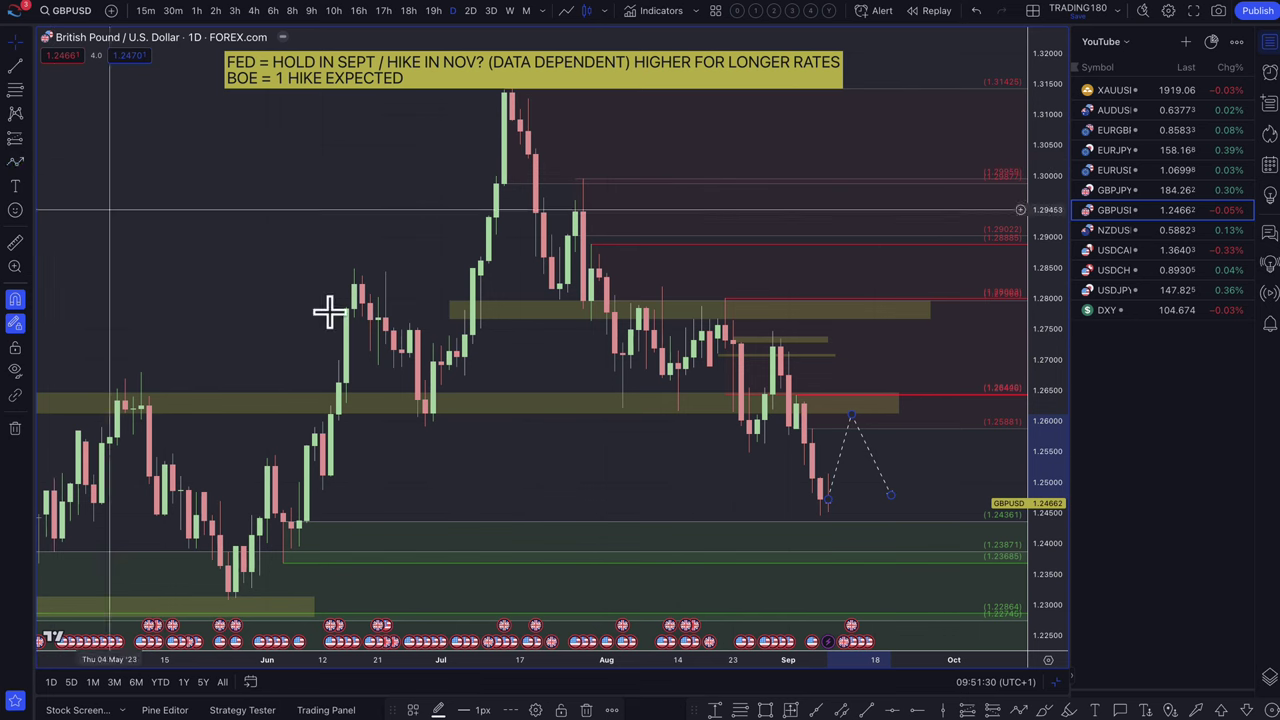
{"action": "left_click", "coordinate": [833, 510]}
{"action": "left_click", "coordinate": [850, 550]}
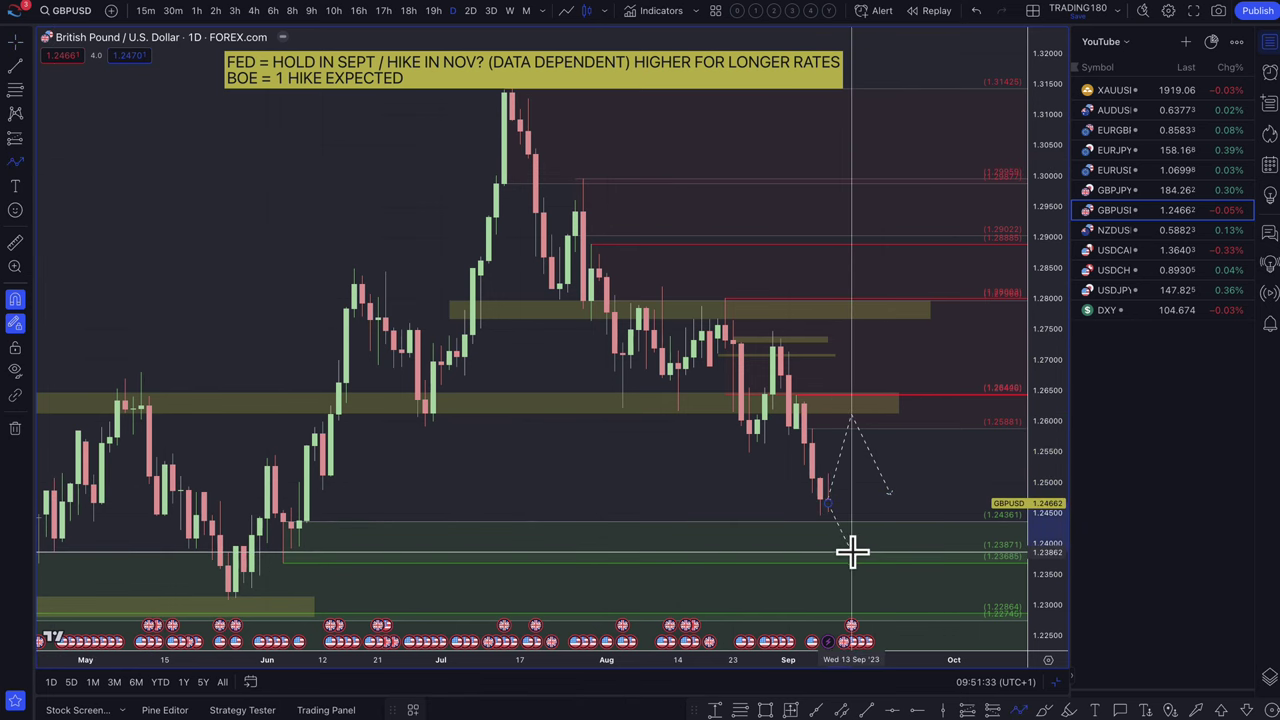
{"action": "double_click", "coordinate": [929, 491]}
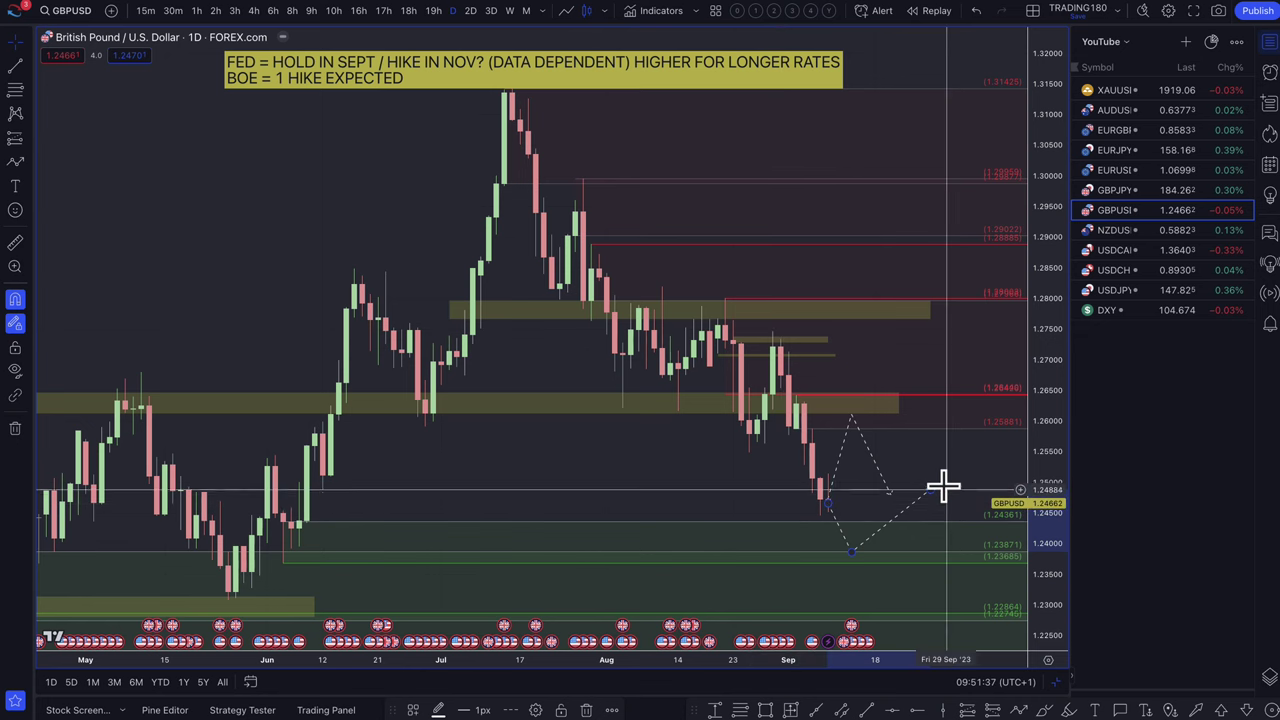
{"action": "scroll", "coordinate": [943, 486], "scroll_direction": "down", "scroll_amount": 4}
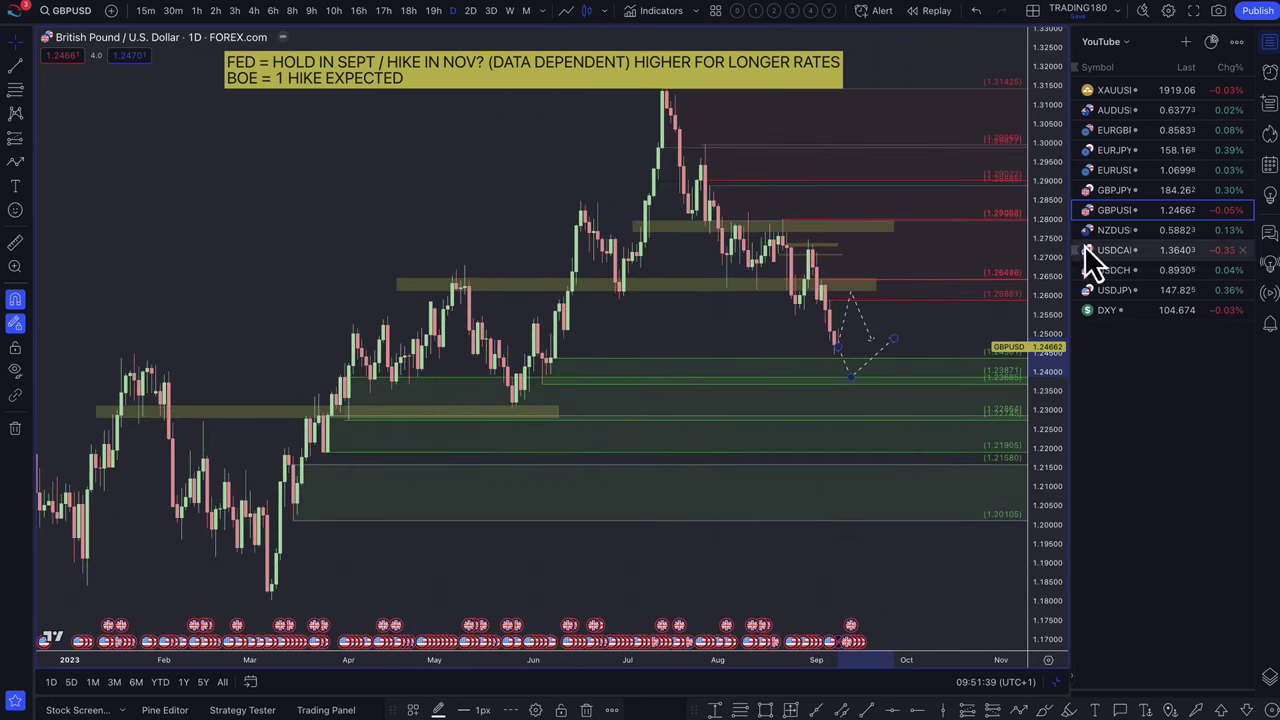
- On the GBPJPY chart, draw zones from 181.122 down to 176.327 and from 184.354 down to 183.360, using the 2. DEMAND template
{"action": "left_click", "coordinate": [1123, 192]}
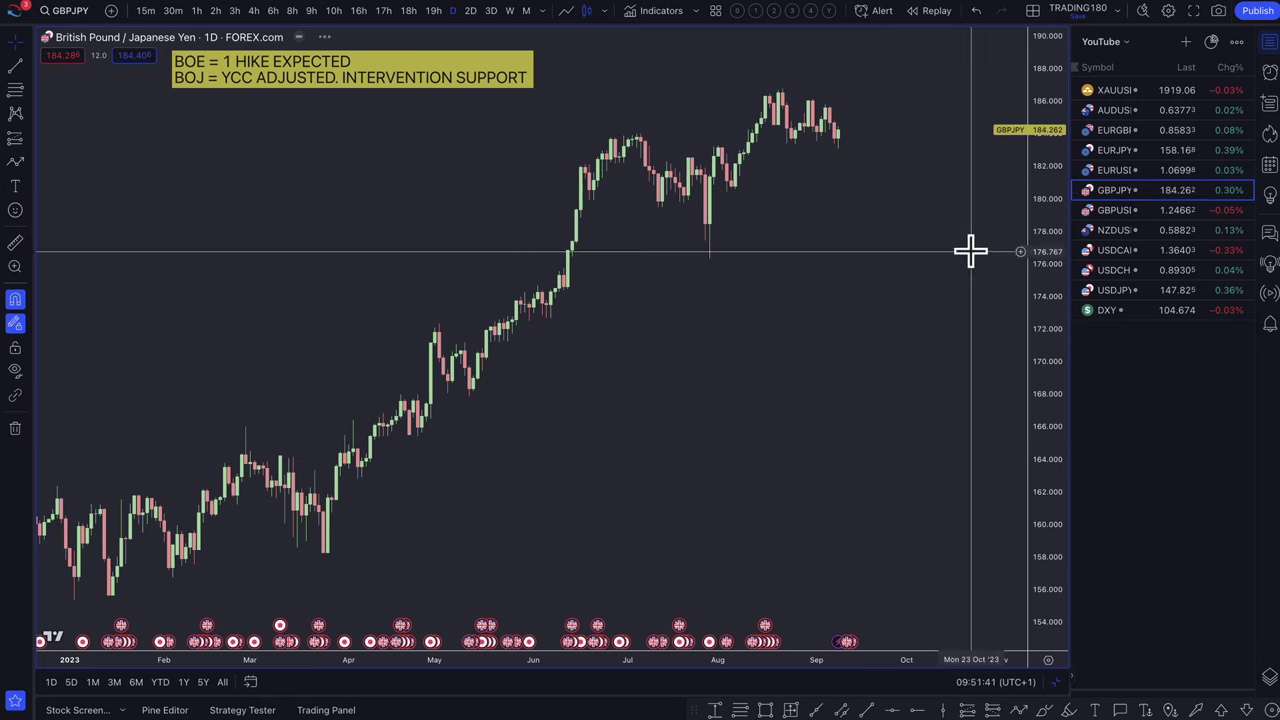
{"action": "scroll", "coordinate": [863, 338], "scroll_direction": "up", "scroll_amount": 4}
{"action": "scroll", "coordinate": [863, 338], "scroll_direction": "up", "scroll_amount": 2}
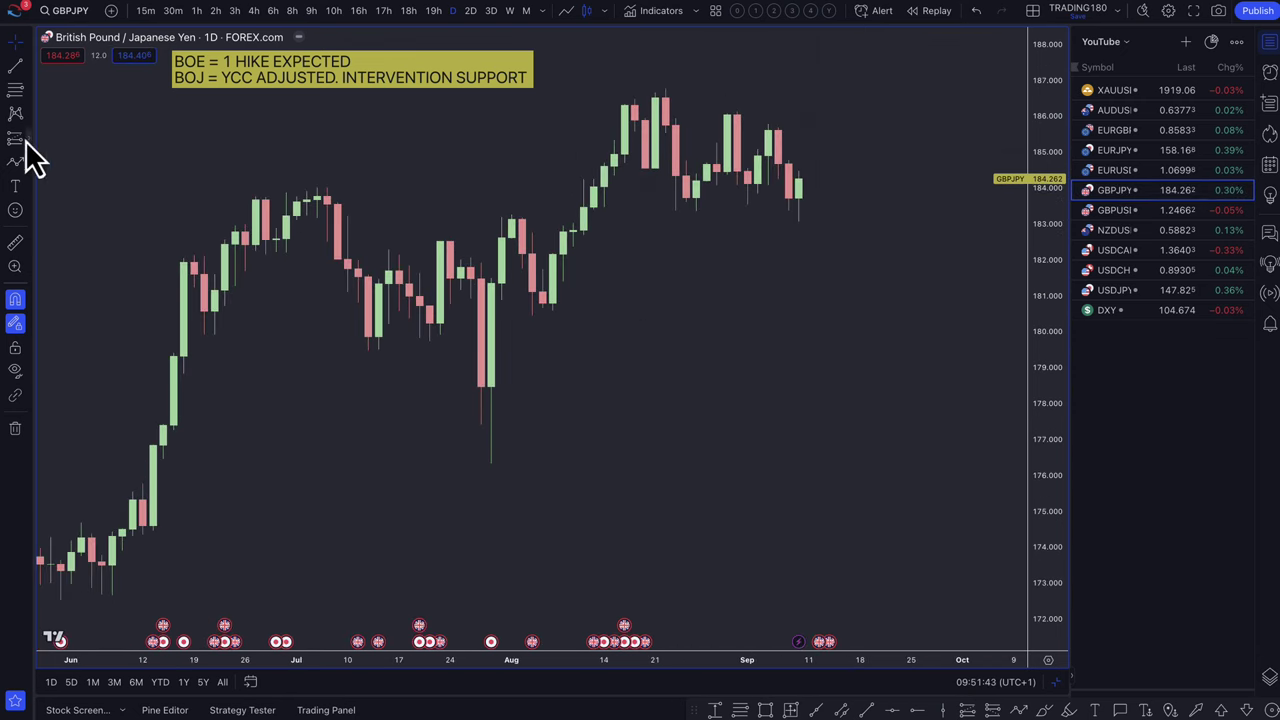
{"action": "left_click", "coordinate": [16, 90]}
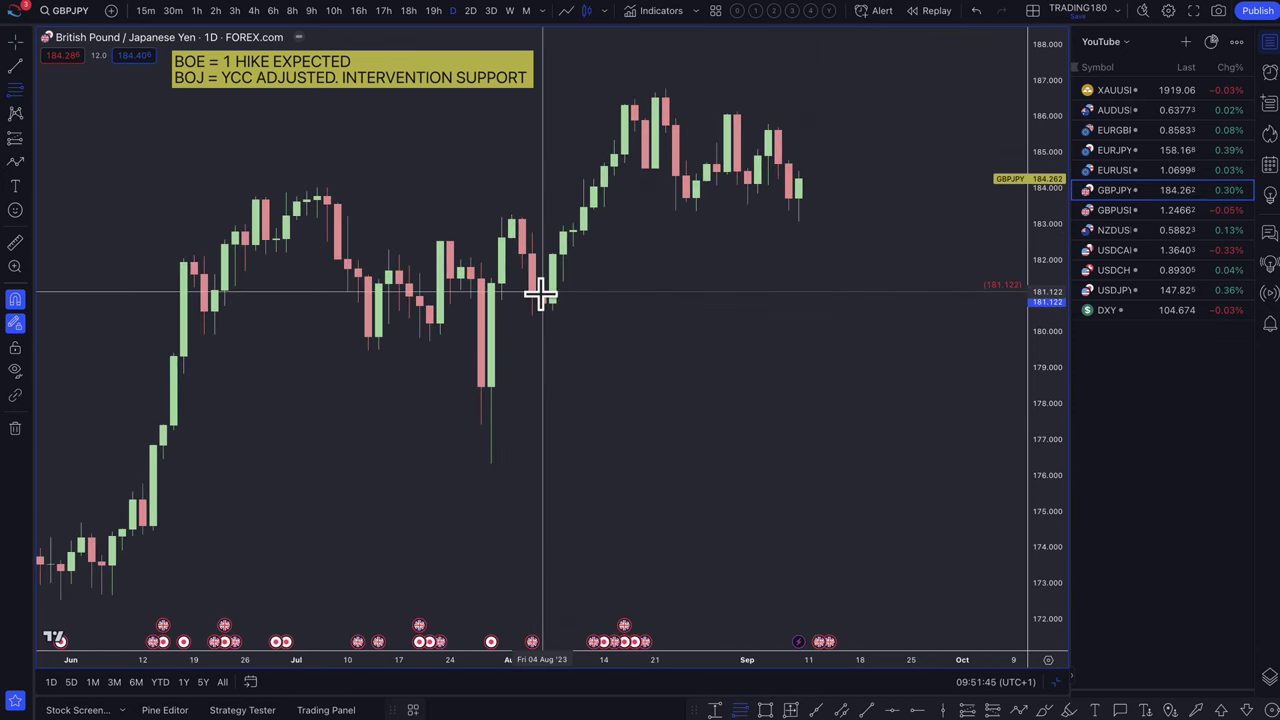
{"action": "mouse_move", "coordinate": [540, 291]}
{"action": "left_mouse_down"}
{"action": "mouse_move", "coordinate": [492, 450]}
{"action": "mouse_move", "coordinate": [516, 470]}
{"action": "left_mouse_up"}
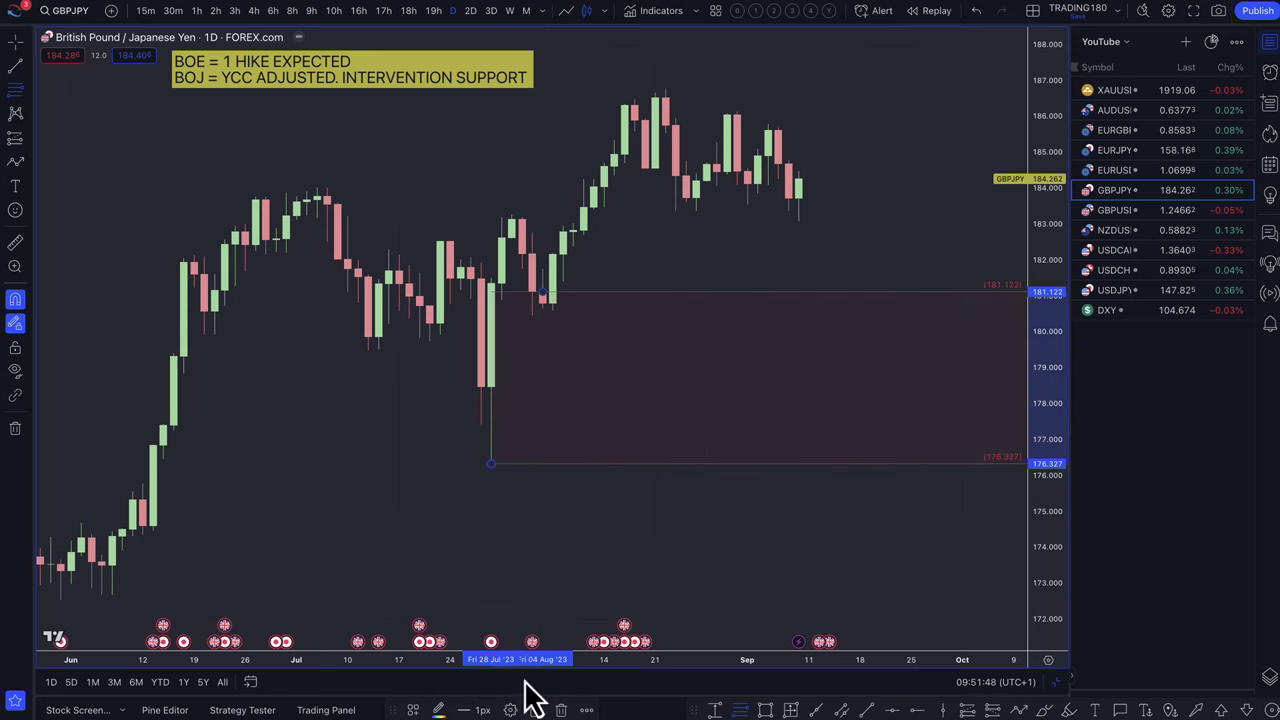
{"action": "left_click", "coordinate": [411, 707]}
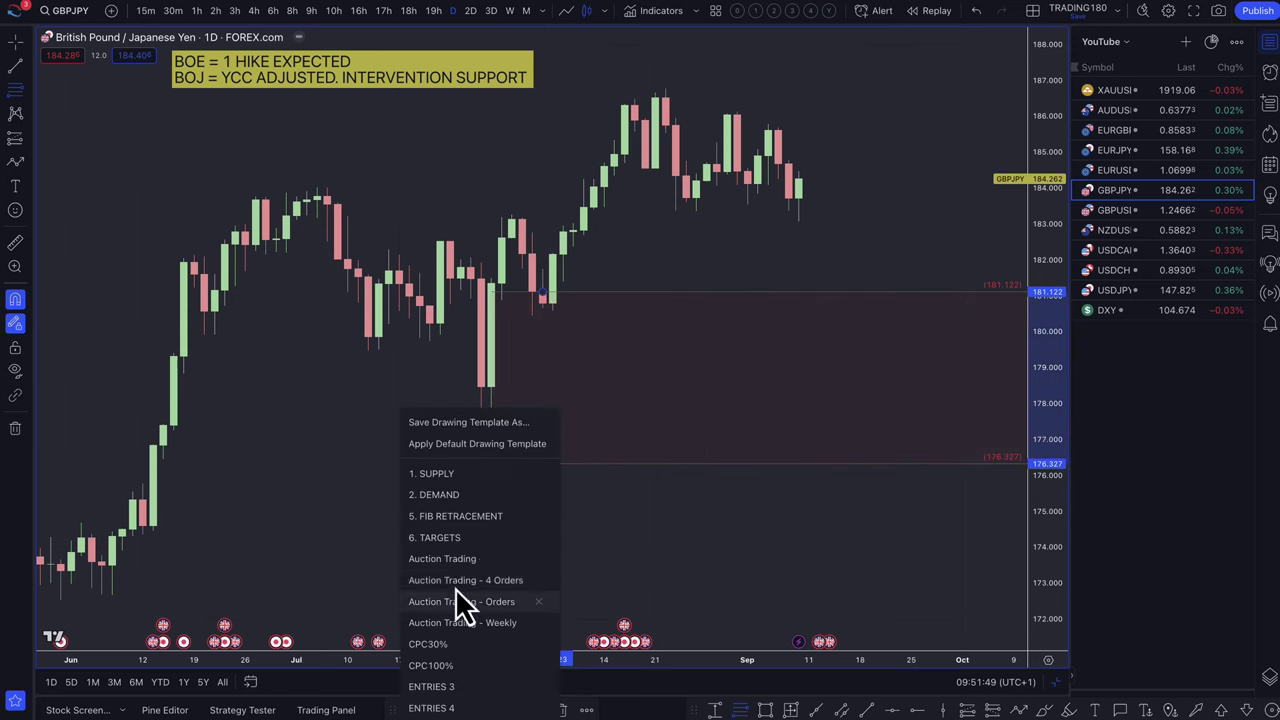
{"action": "left_click", "coordinate": [449, 493]}
{"action": "scroll", "coordinate": [623, 306], "scroll_direction": "up", "scroll_amount": 4}
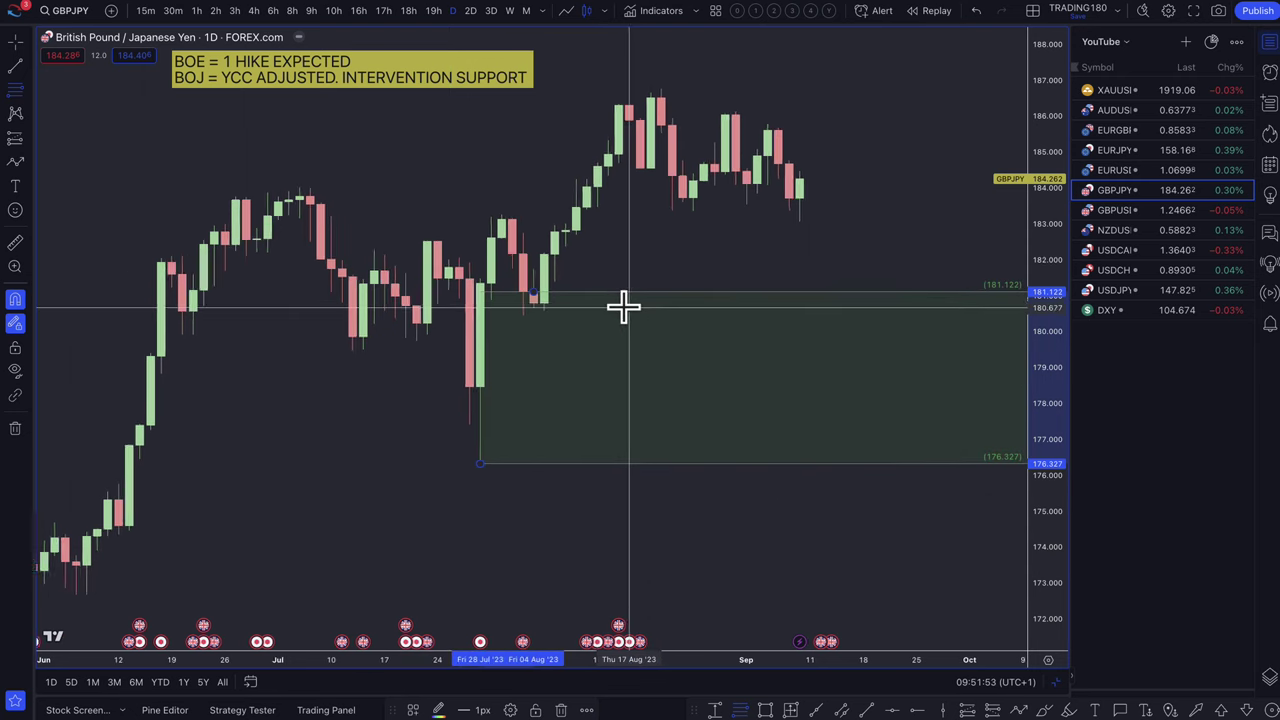
{"action": "left_click_drag", "start_coordinate": [625, 230], "coordinate": [631, 257]}
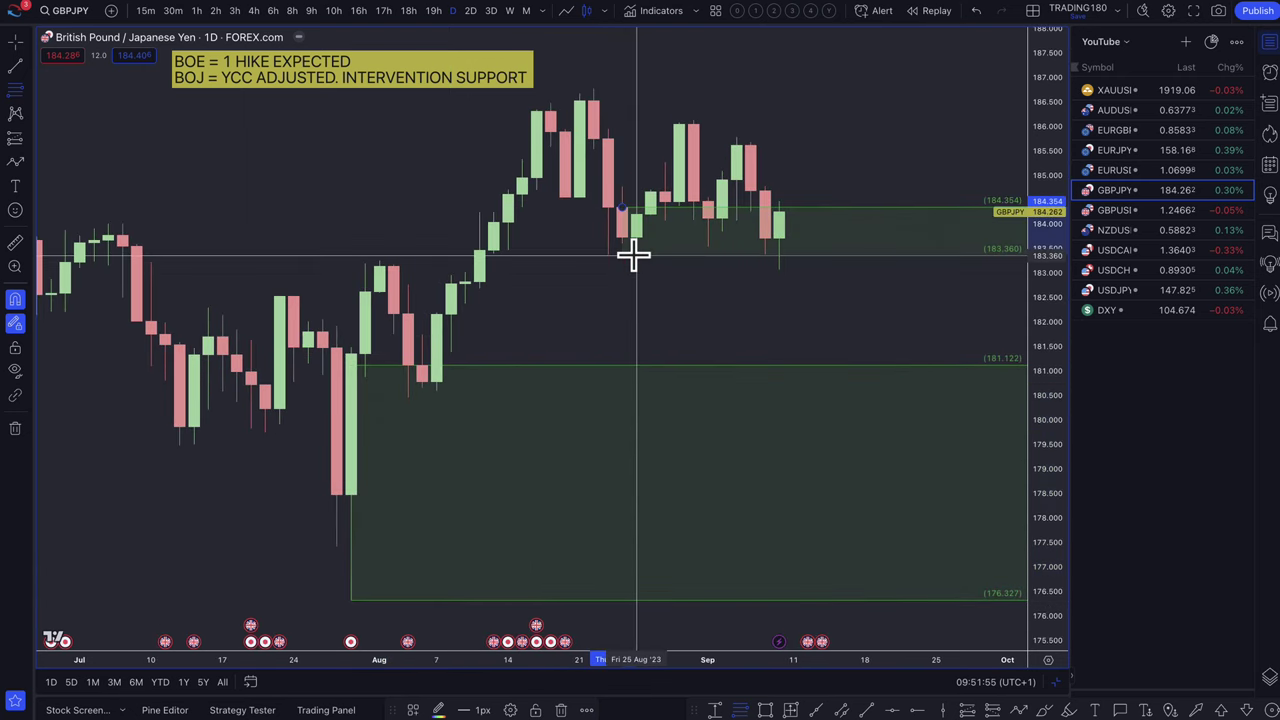
- Draw a dashed path from the latest GBPJPY candle up to about 186.7 on 15 September
{"action": "left_click", "coordinate": [15, 164]}
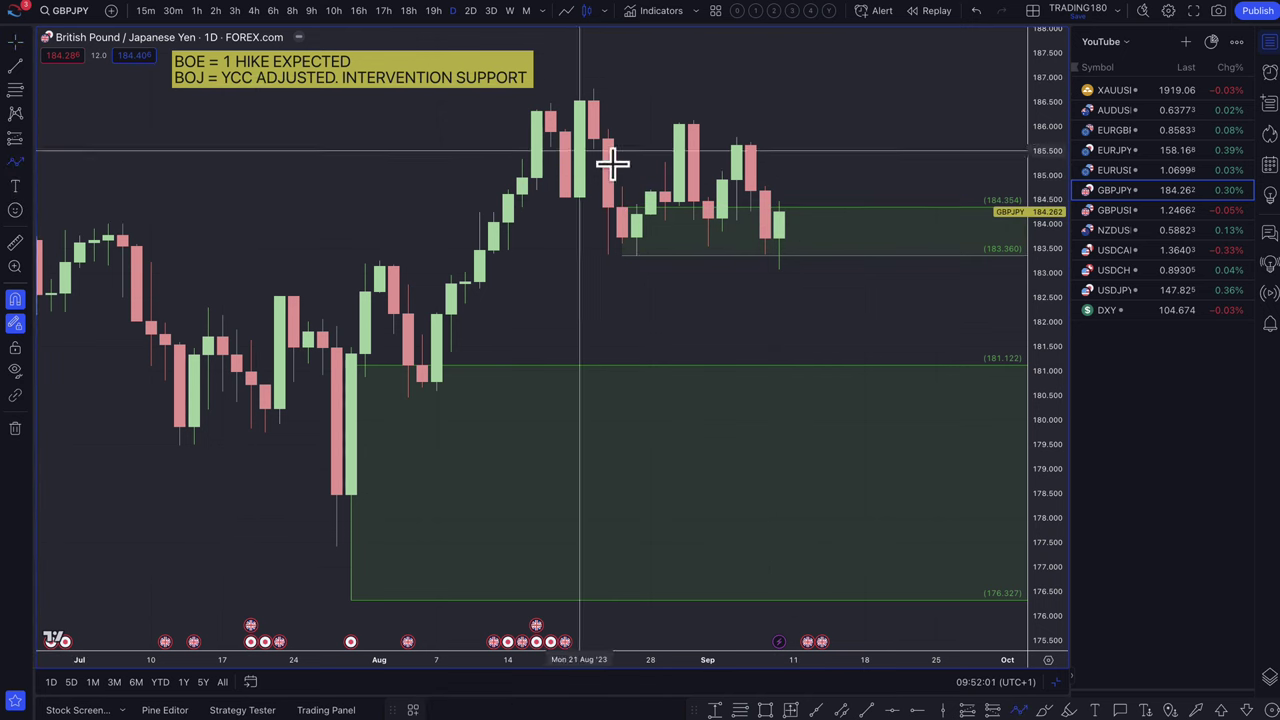
{"action": "left_click", "coordinate": [822, 147]}
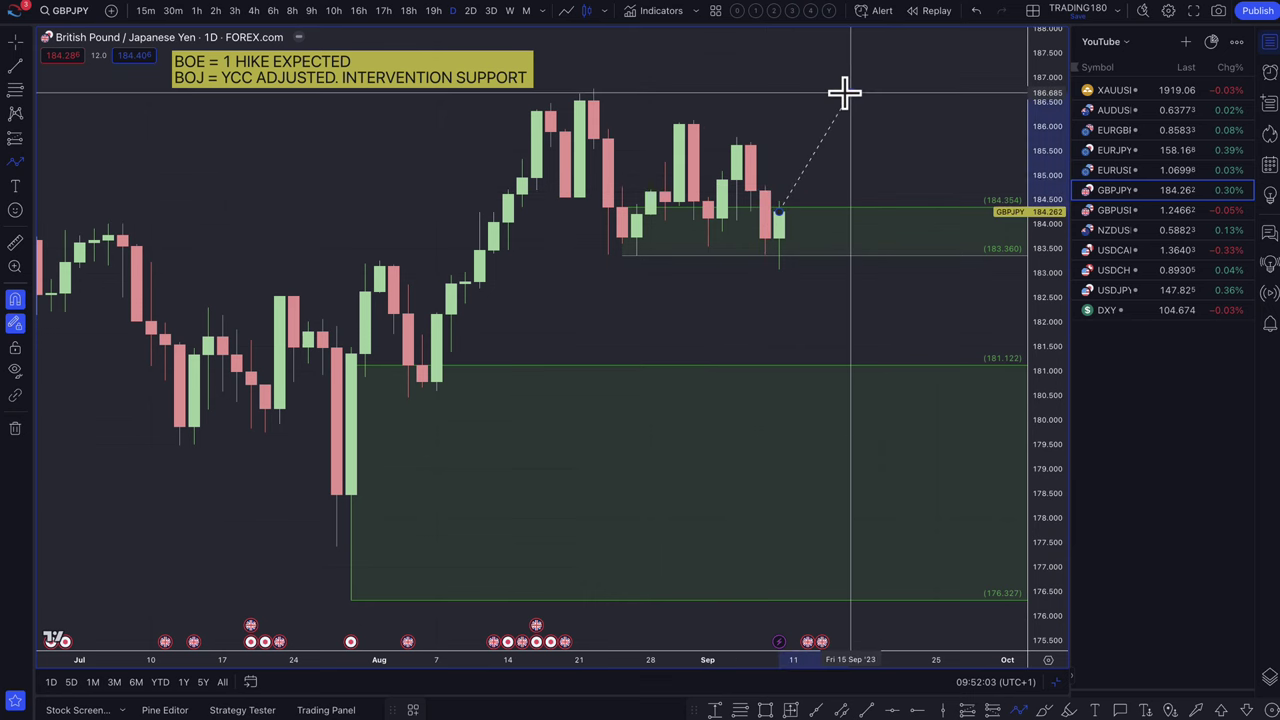
{"action": "left_click", "coordinate": [845, 93]}
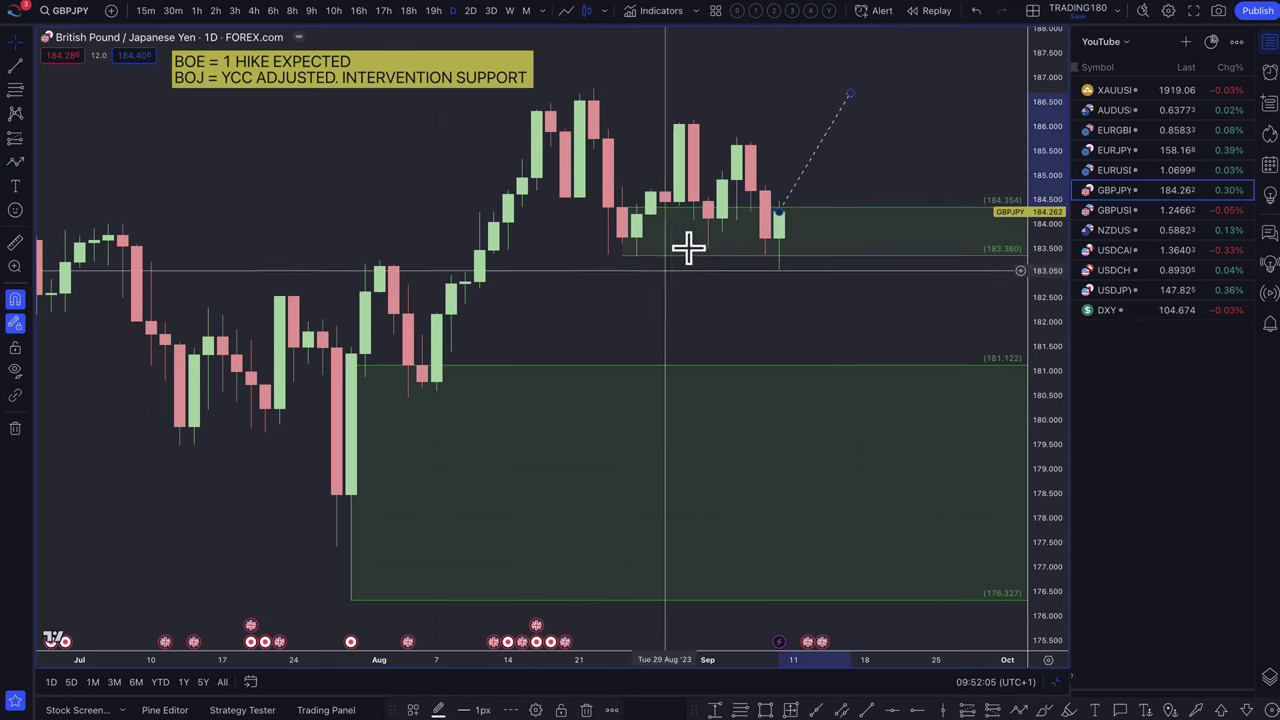
{"action": "left_click", "coordinate": [15, 161]}
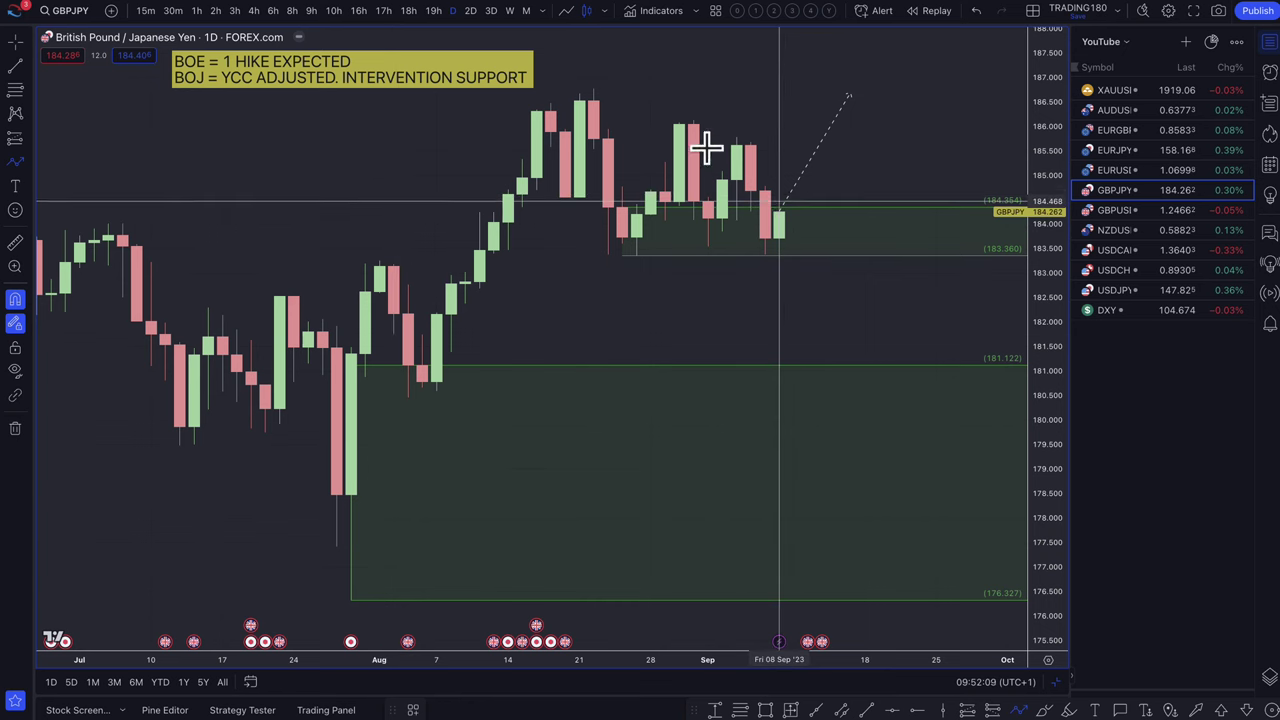
- Draw a GBPJPY zone from 184.907 up to 186.771 starting on 22 August, and apply the 1. SUPPLY template
{"action": "left_click", "coordinate": [15, 90]}
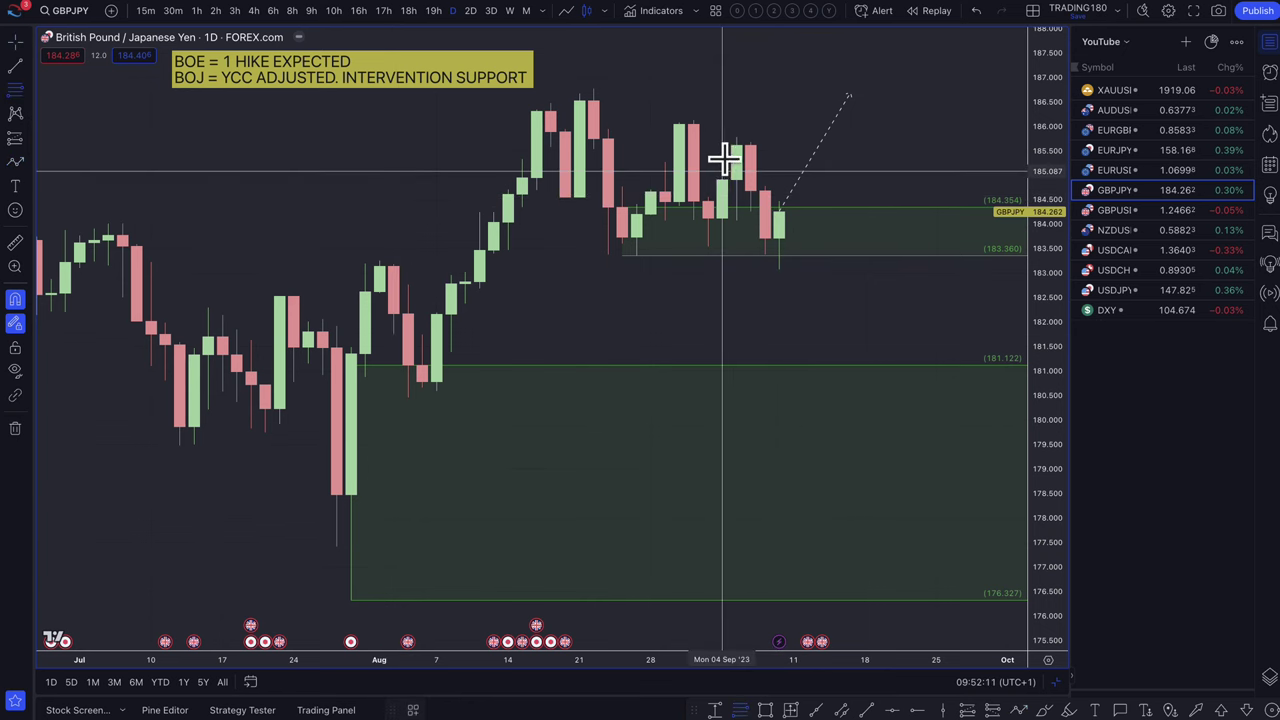
{"action": "left_click", "coordinate": [736, 172]}
{"action": "left_click", "coordinate": [590, 80]}
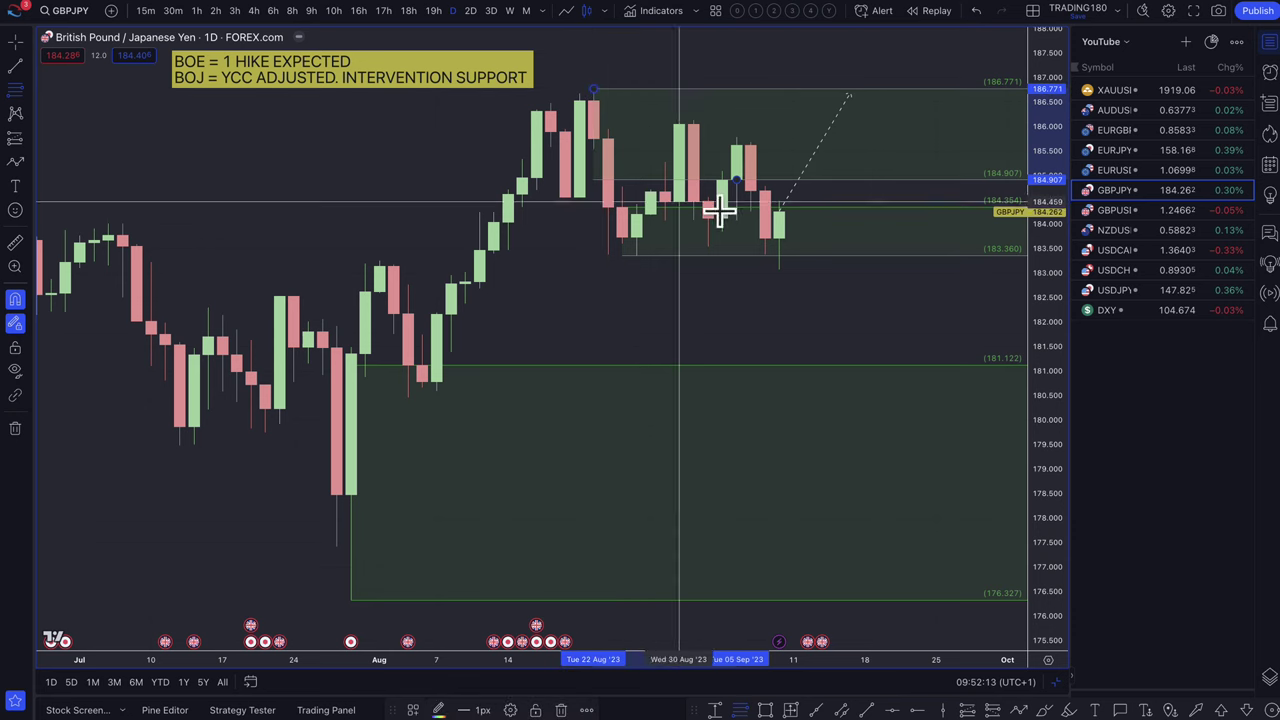
{"action": "left_click", "coordinate": [414, 708]}
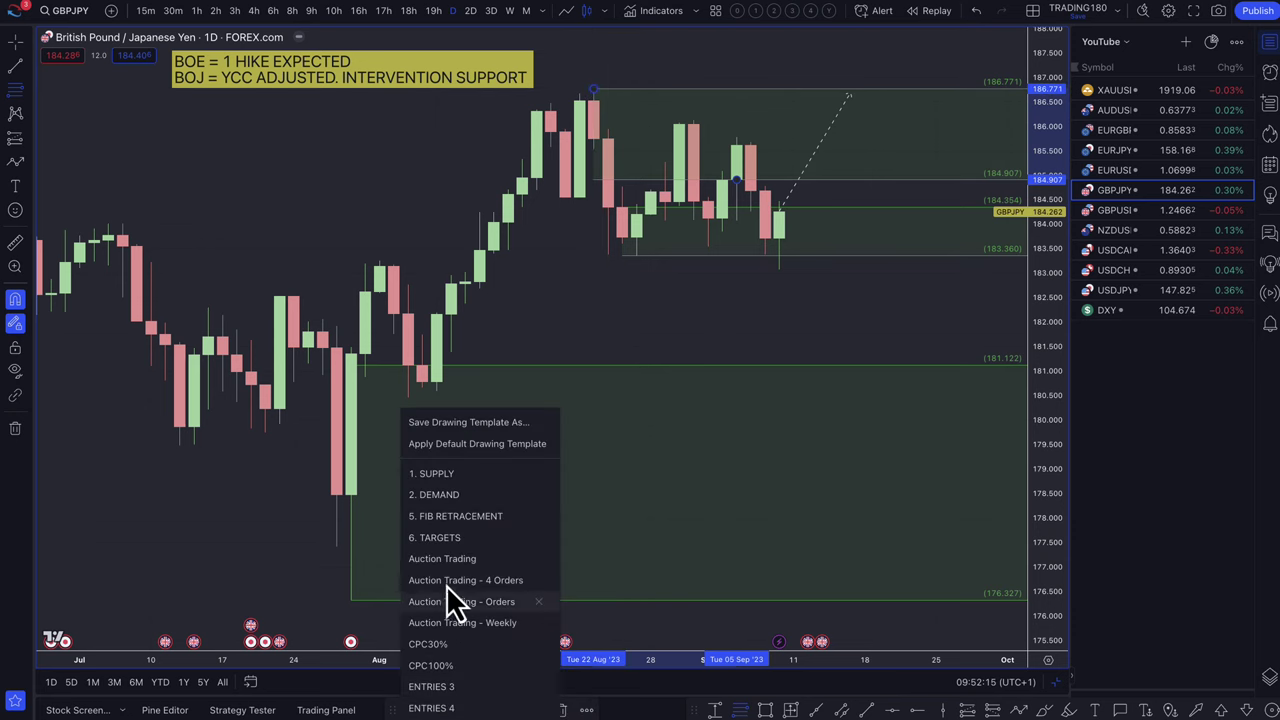
{"action": "left_click", "coordinate": [442, 473]}
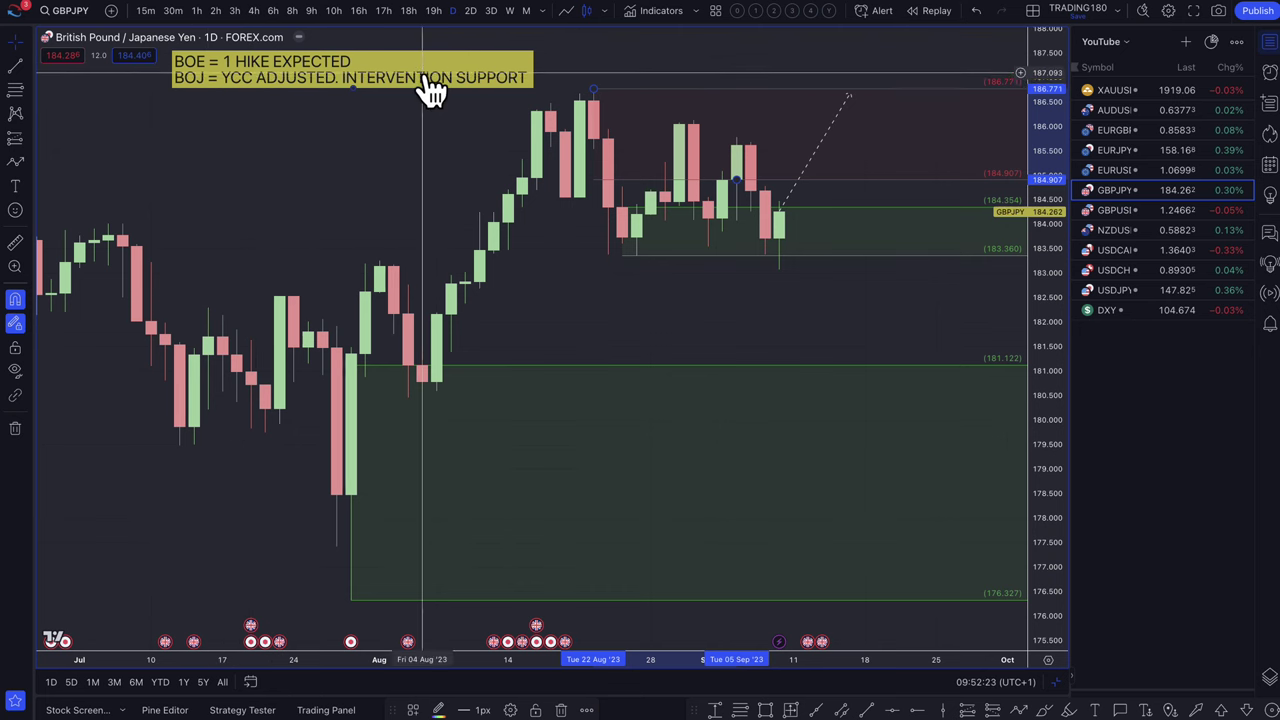
- Add a falling dashed path on GBPJPY from about 186.1 on 15 September to about 180.7 on 20 September
{"action": "left_click", "coordinate": [9, 163]}
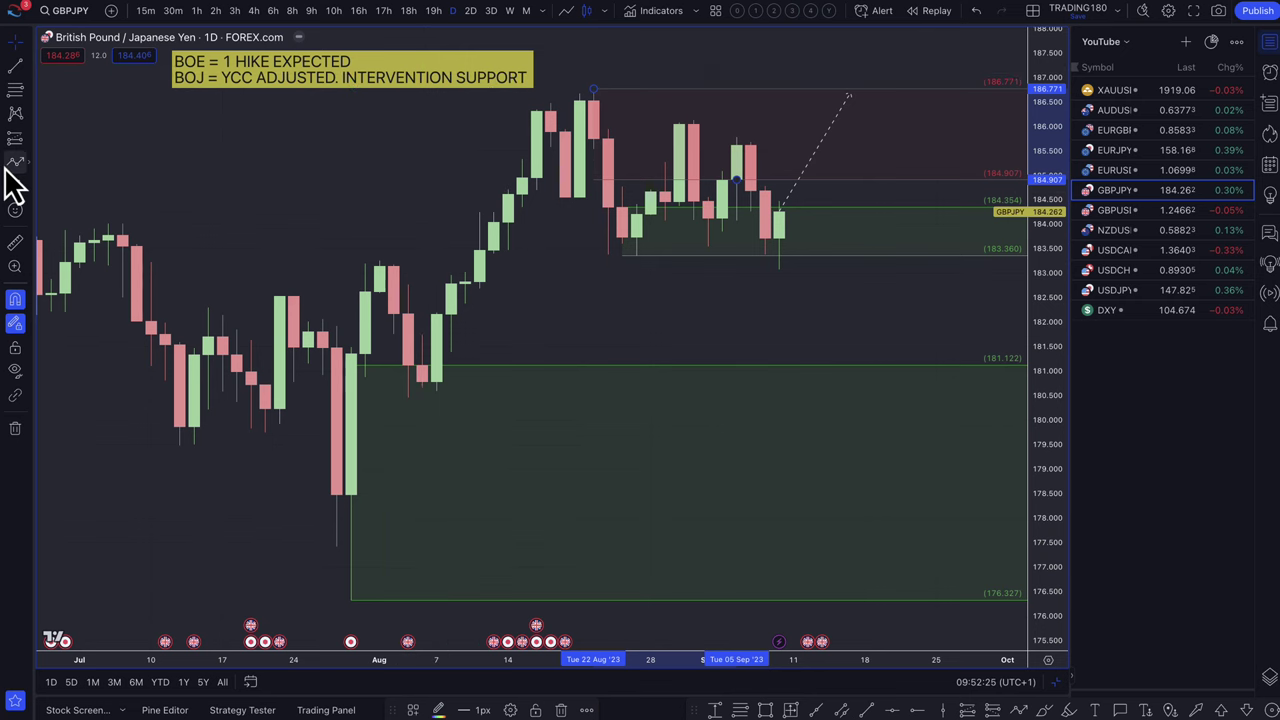
{"action": "left_click", "coordinate": [849, 119]}
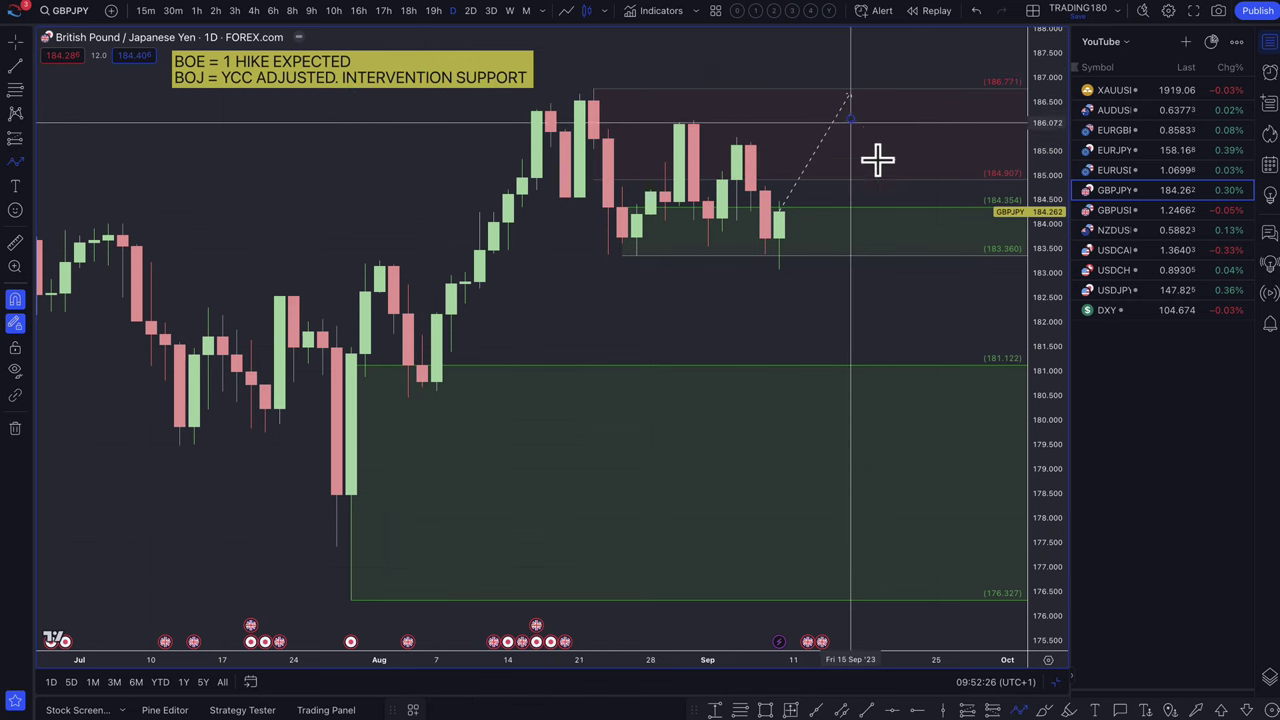
{"action": "left_click", "coordinate": [923, 266]}
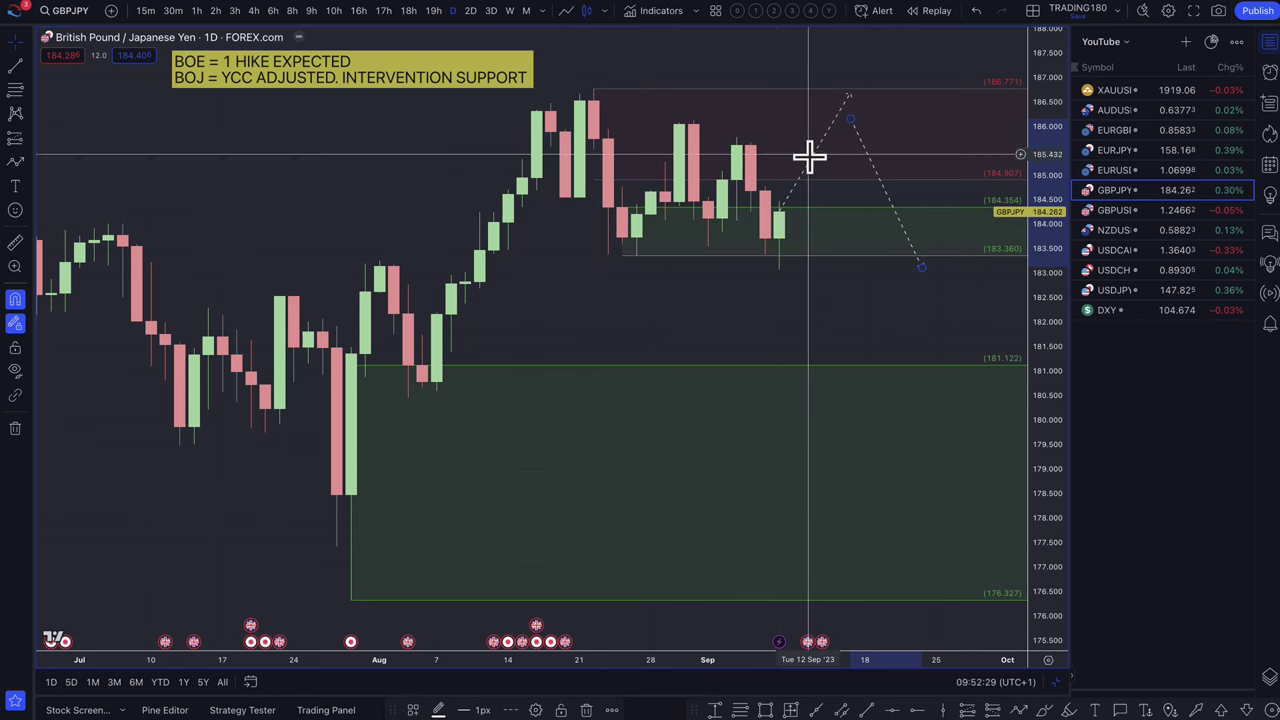
{"action": "scroll", "coordinate": [840, 279], "scroll_direction": "down", "scroll_amount": 3}
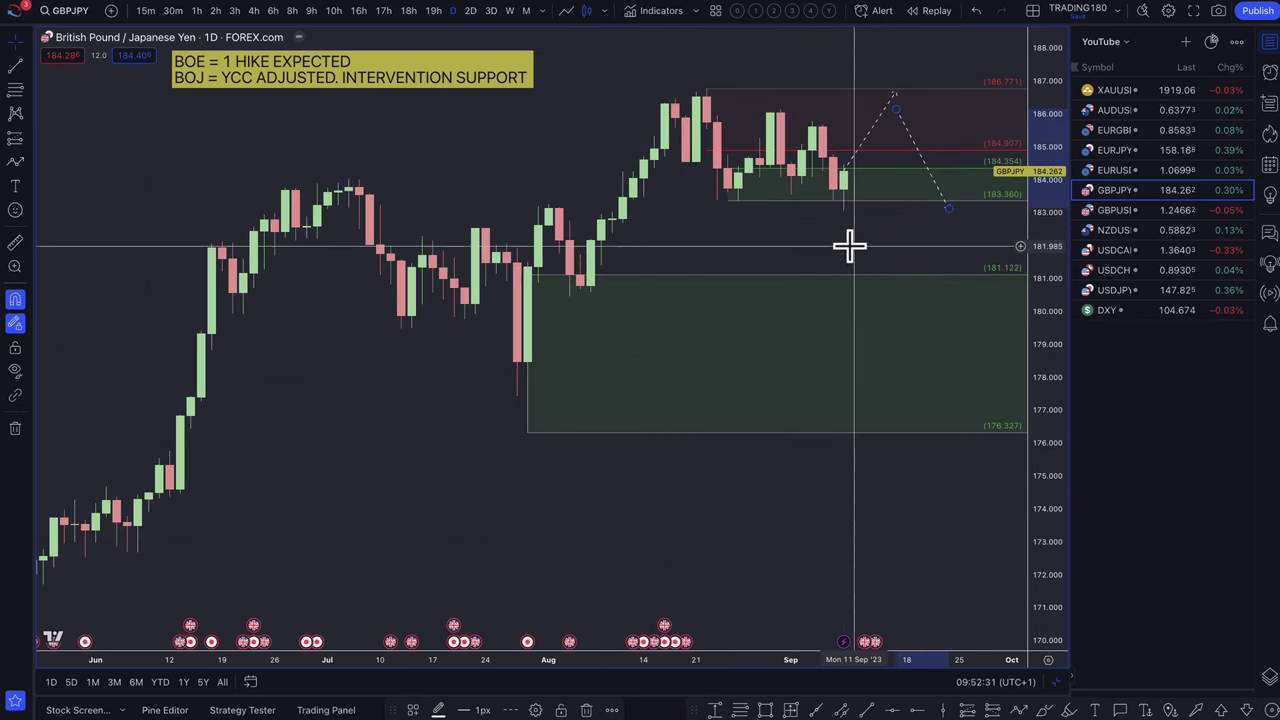
{"action": "right_click", "coordinate": [950, 220]}
{"action": "left_click", "coordinate": [928, 299]}
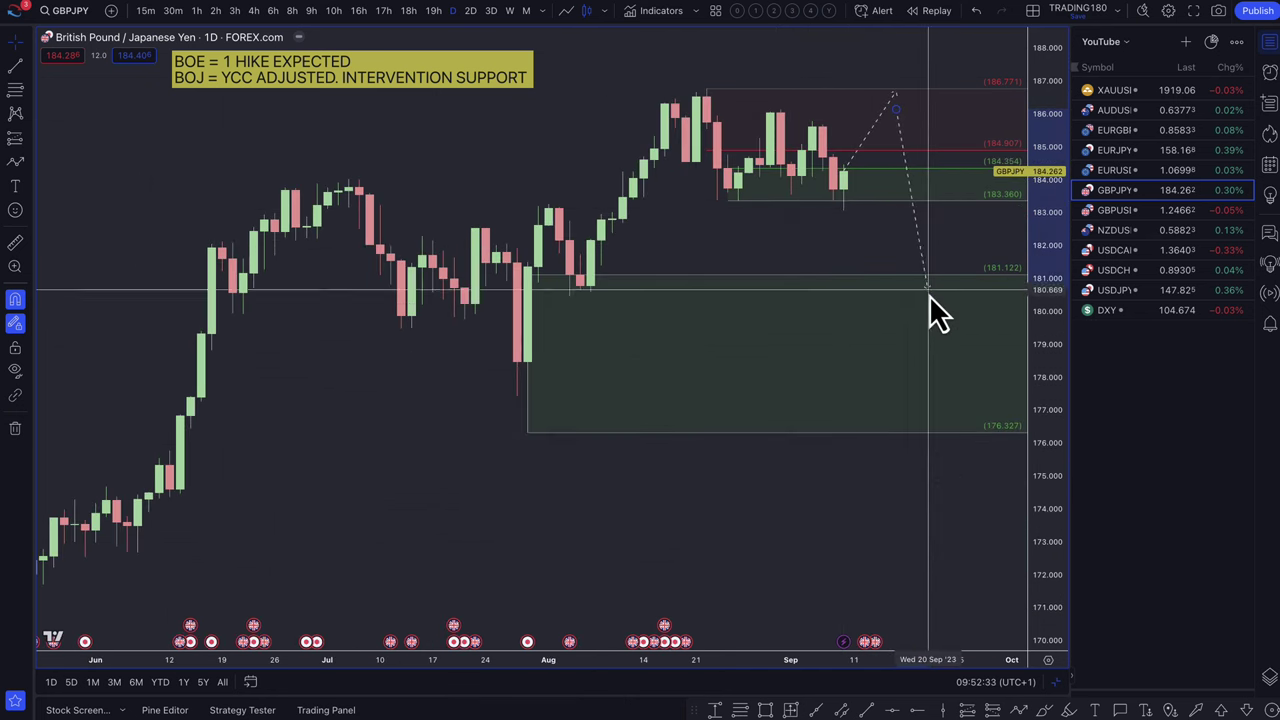
- On the EURUSD chart, delete the lower yellow zone, the green zone with its lower edge at 1.07331, and the old dashed paths
{"action": "left_click", "coordinate": [1131, 171]}
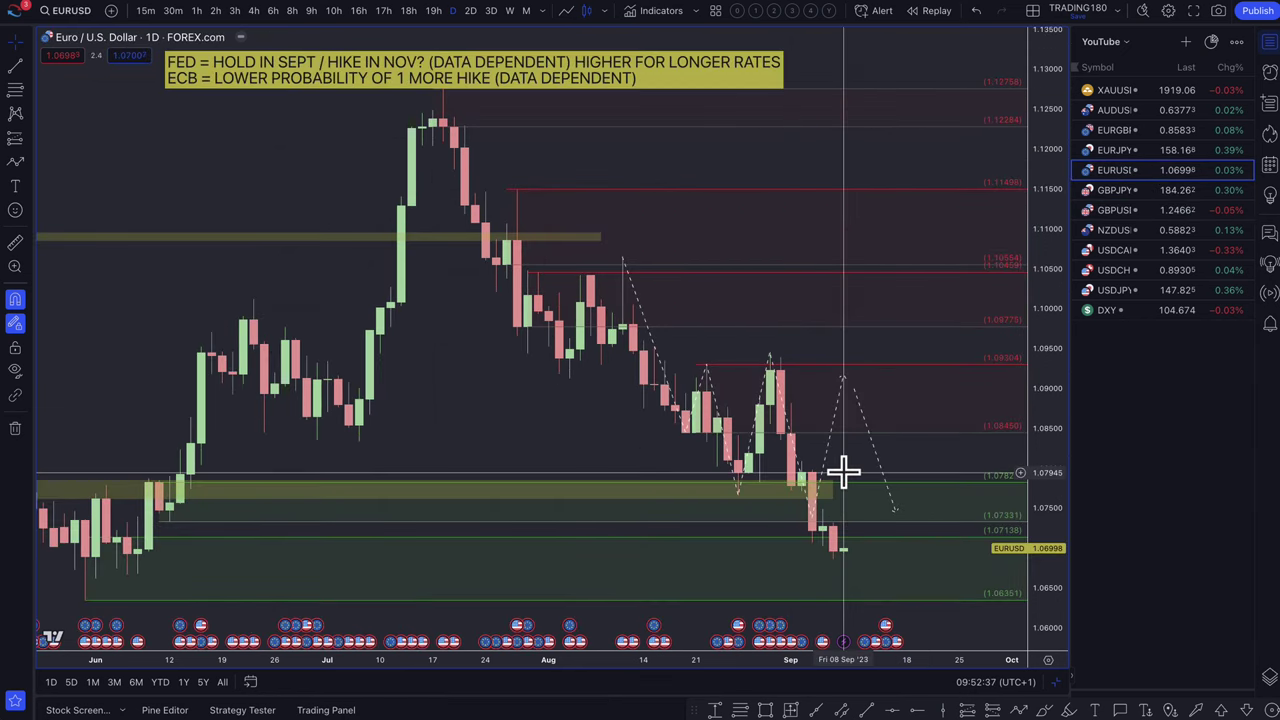
{"action": "scroll", "coordinate": [846, 480], "scroll_direction": "down", "scroll_amount": 2}
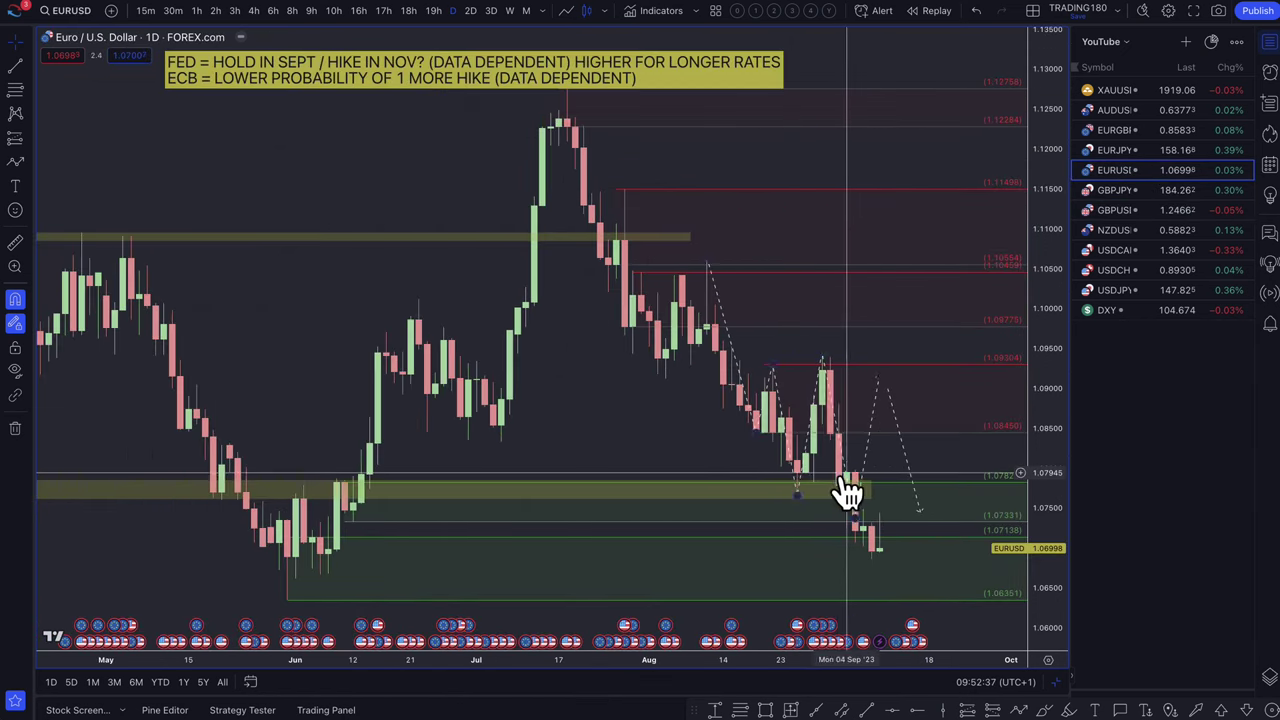
{"action": "left_click", "coordinate": [772, 500]}
{"action": "key", "text": "Delete"}
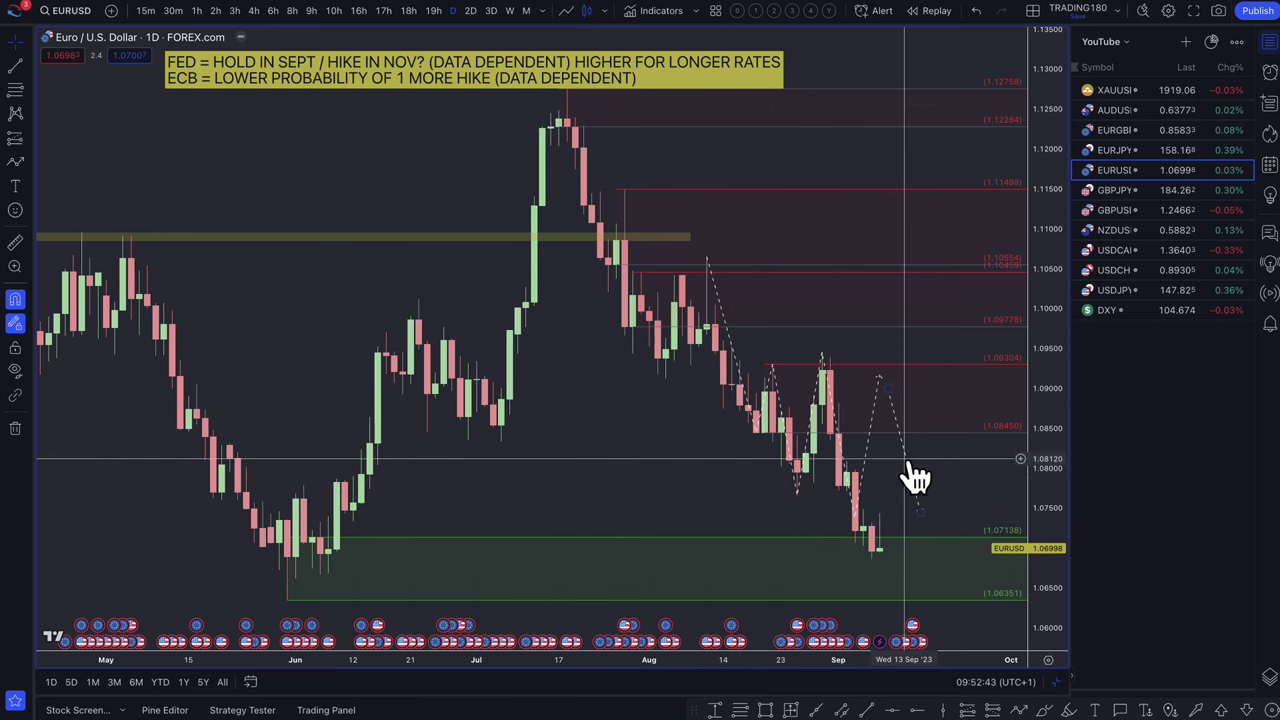
{"action": "left_click_drag", "start_coordinate": [911, 463], "coordinate": [870, 447]}
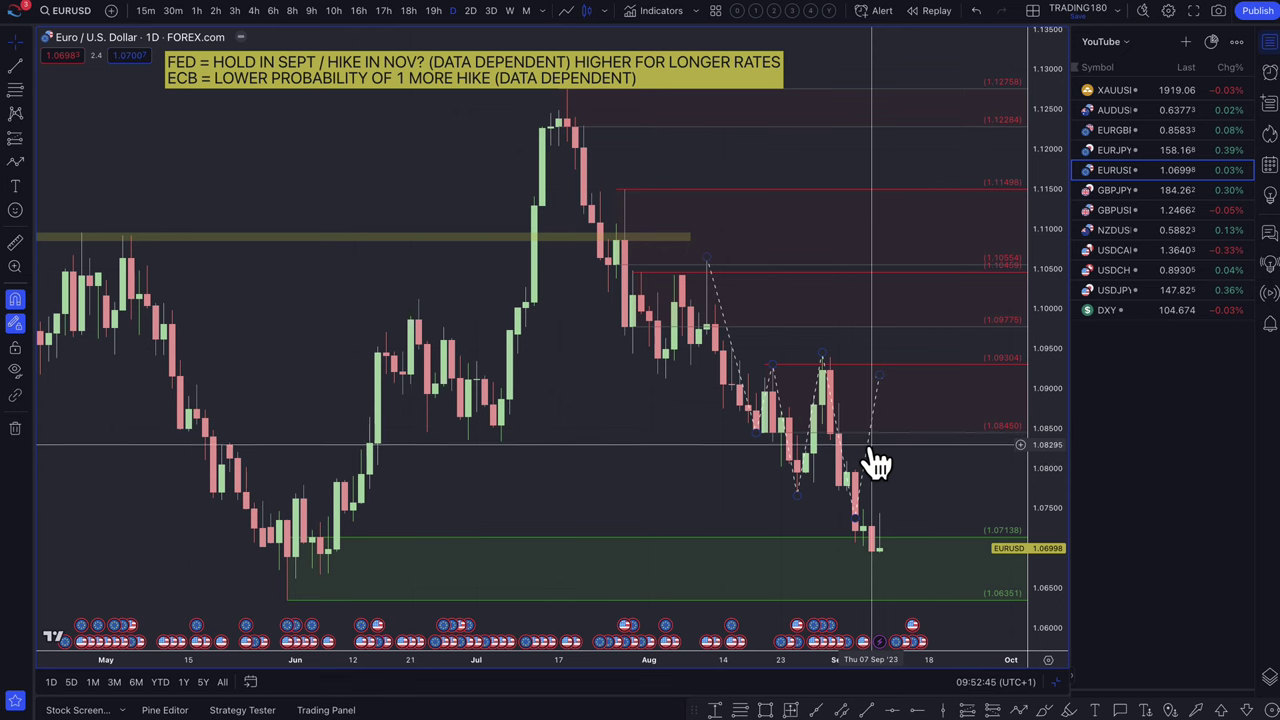
{"action": "key", "text": "Delete"}
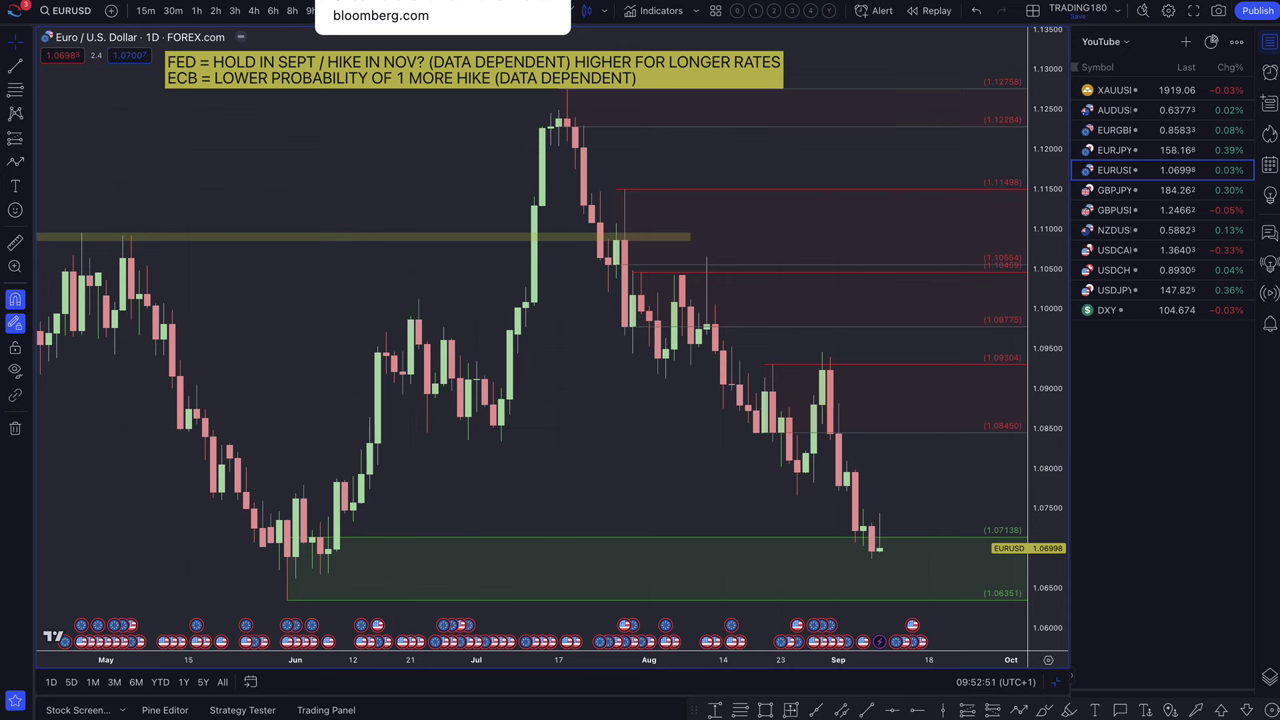
- Switch to the Bloomberg article on the ECB's hike-or-pause dilemma and highlight its headline for reading
{"action": "left_click", "coordinate": [380, 2]}
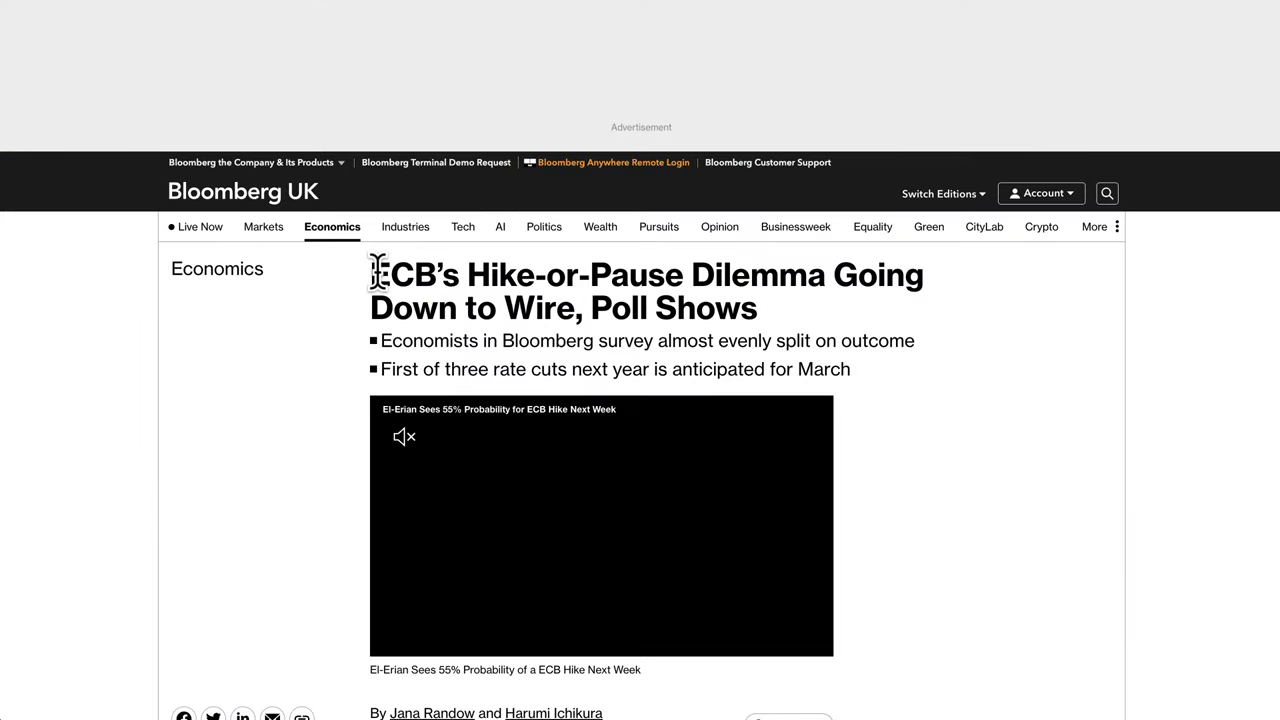
{"action": "left_click_drag", "start_coordinate": [378, 270], "coordinate": [683, 296]}
{"action": "left_click_drag", "start_coordinate": [790, 318], "coordinate": [590, 300]}
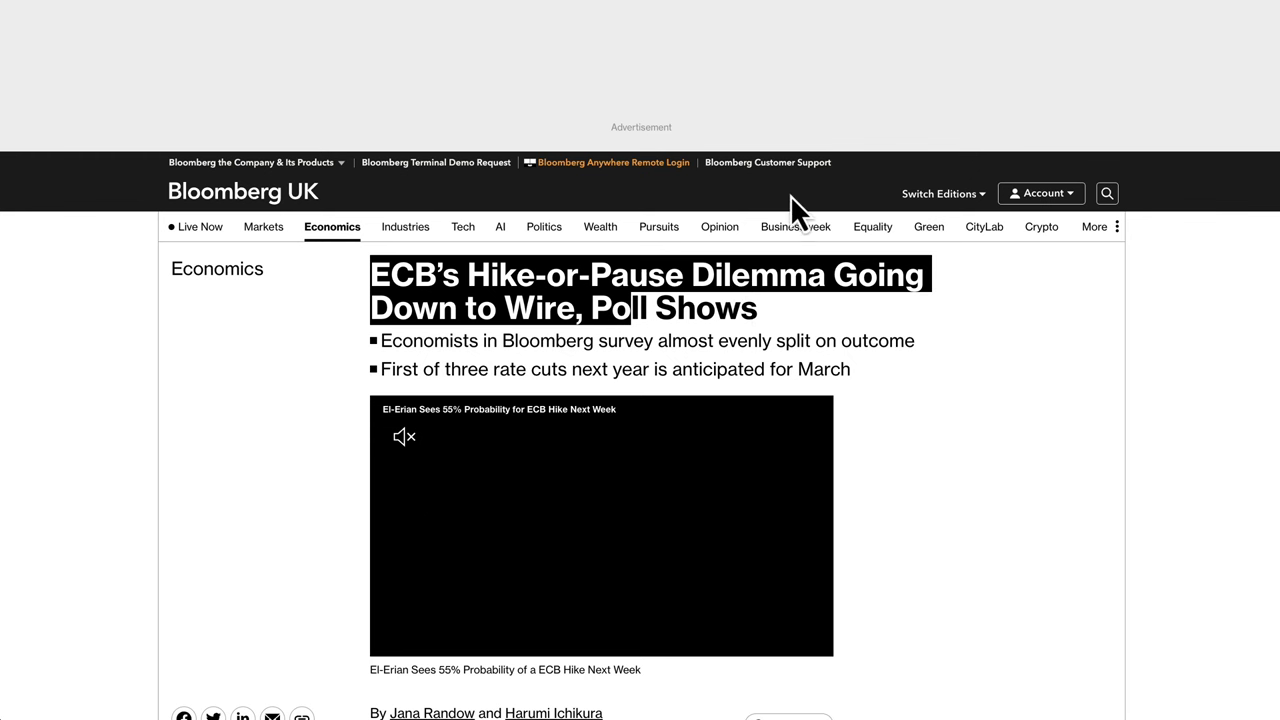
{"action": "mouse_move", "coordinate": [659, 226]}
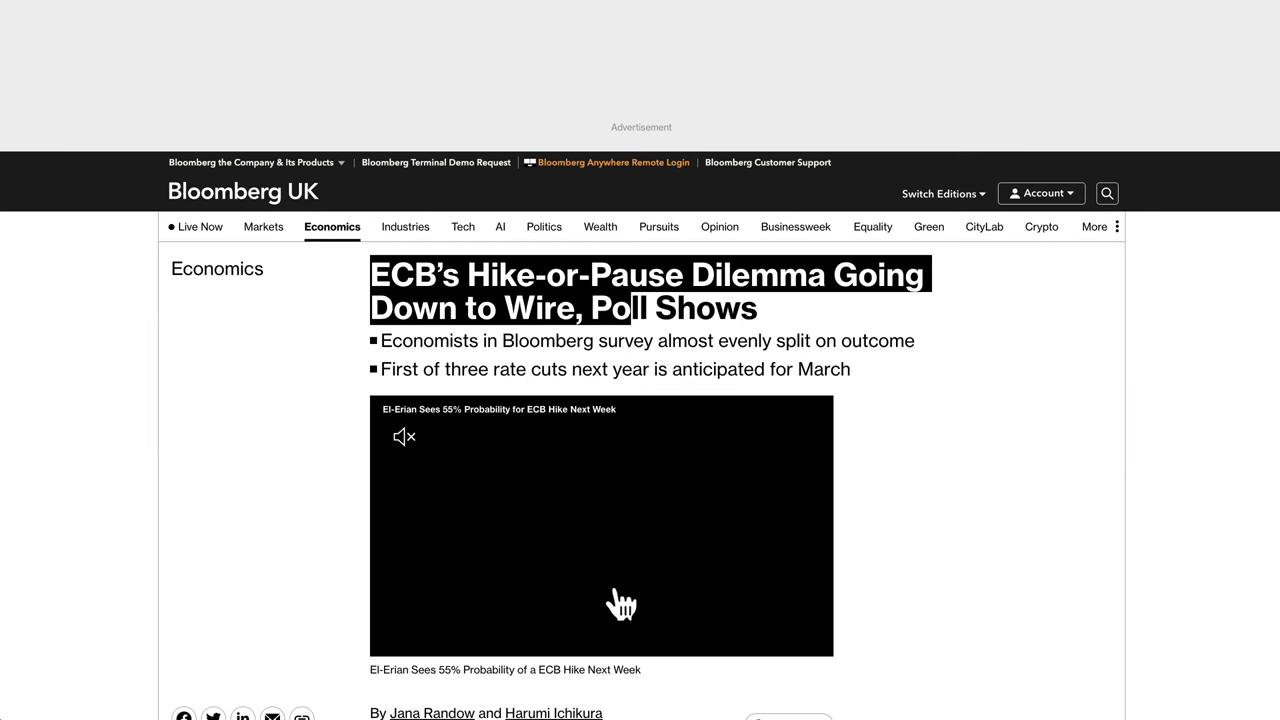
- Read the article's two summary bullets, highlighting the lines on the split among economists and the rate cuts anticipated next year
{"action": "scroll", "coordinate": [611, 601], "scroll_direction": "right", "scroll_amount": 5}
{"action": "scroll", "coordinate": [614, 603], "scroll_direction": "left", "scroll_amount": 5}
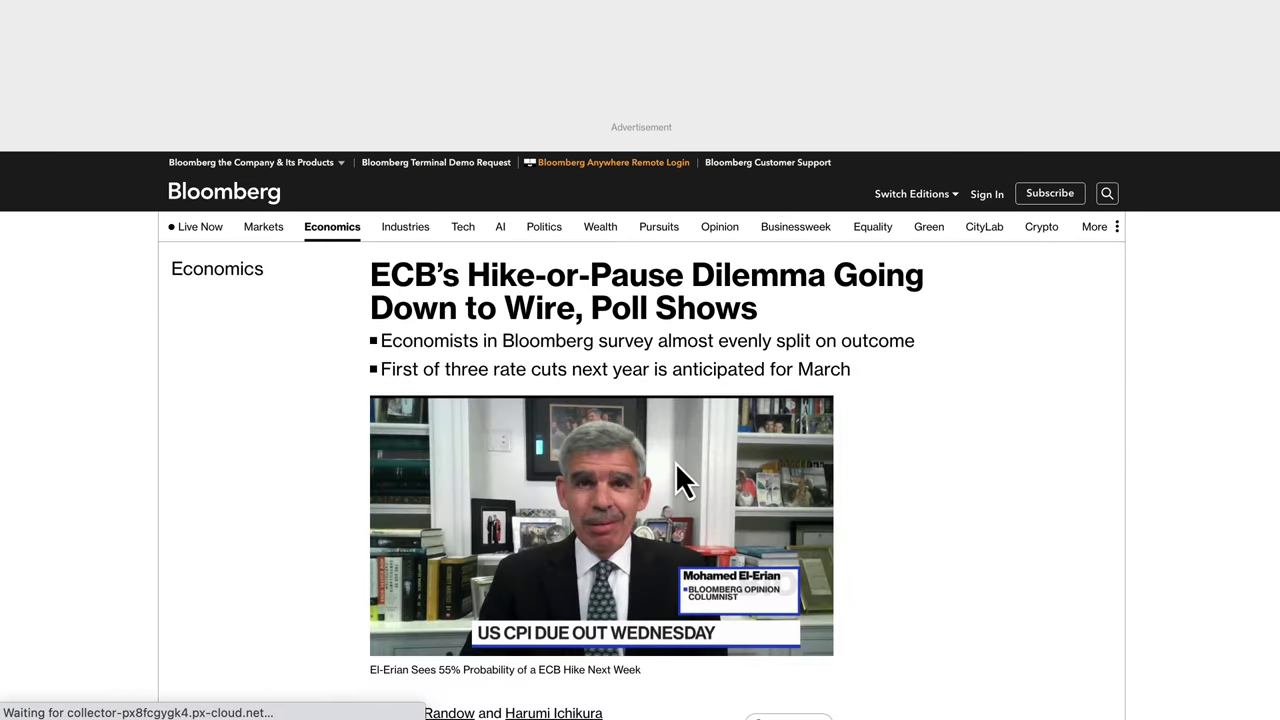
{"action": "left_click_drag", "start_coordinate": [409, 340], "coordinate": [895, 345]}
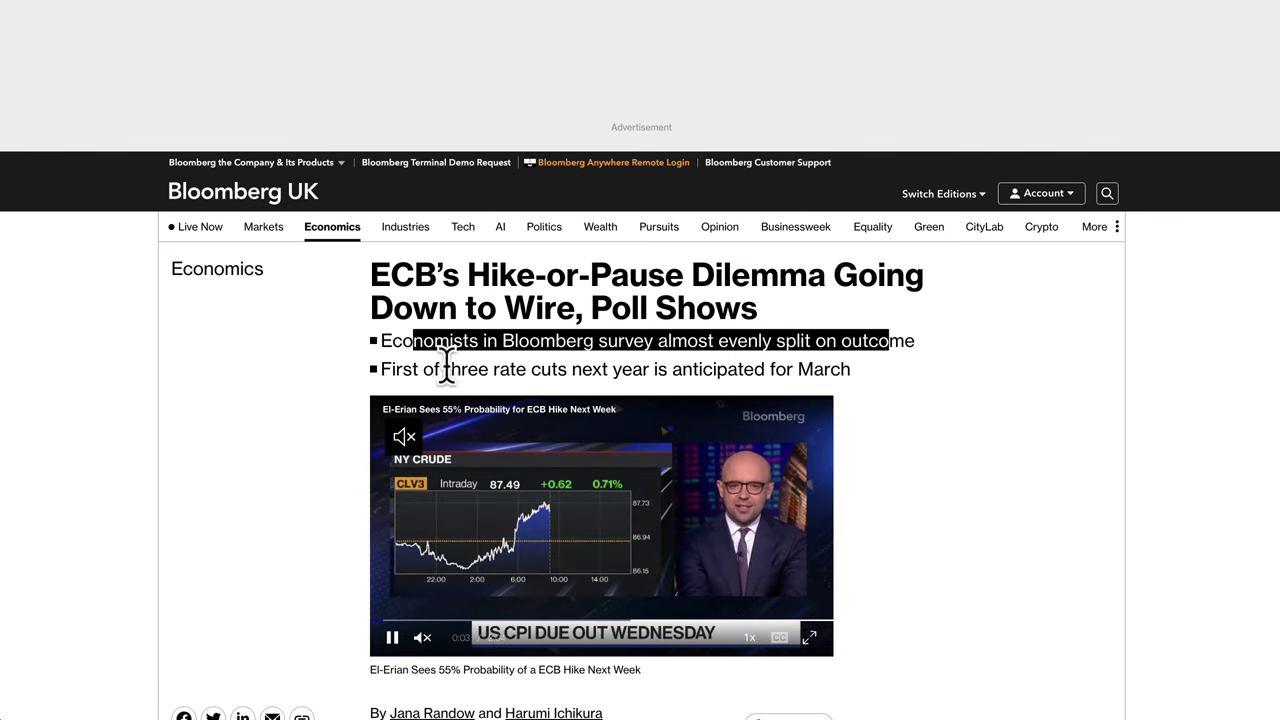
{"action": "left_click_drag", "start_coordinate": [423, 369], "coordinate": [627, 375]}
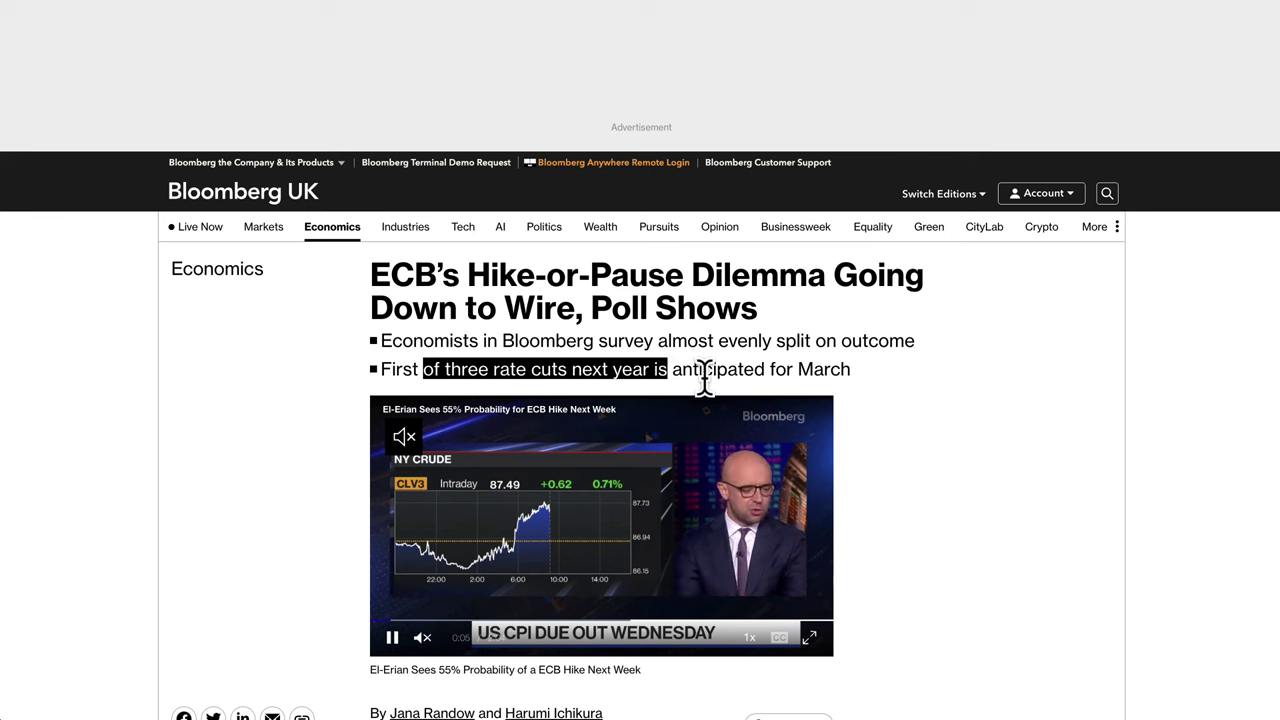
{"action": "left_click_drag", "start_coordinate": [705, 375], "coordinate": [855, 380]}
- Read the article's first two paragraphs, highlighting the text on a last ECB hike and the survey split, and return to the EURUSD chart
{"action": "scroll", "coordinate": [888, 528], "scroll_direction": "down", "scroll_amount": 4}
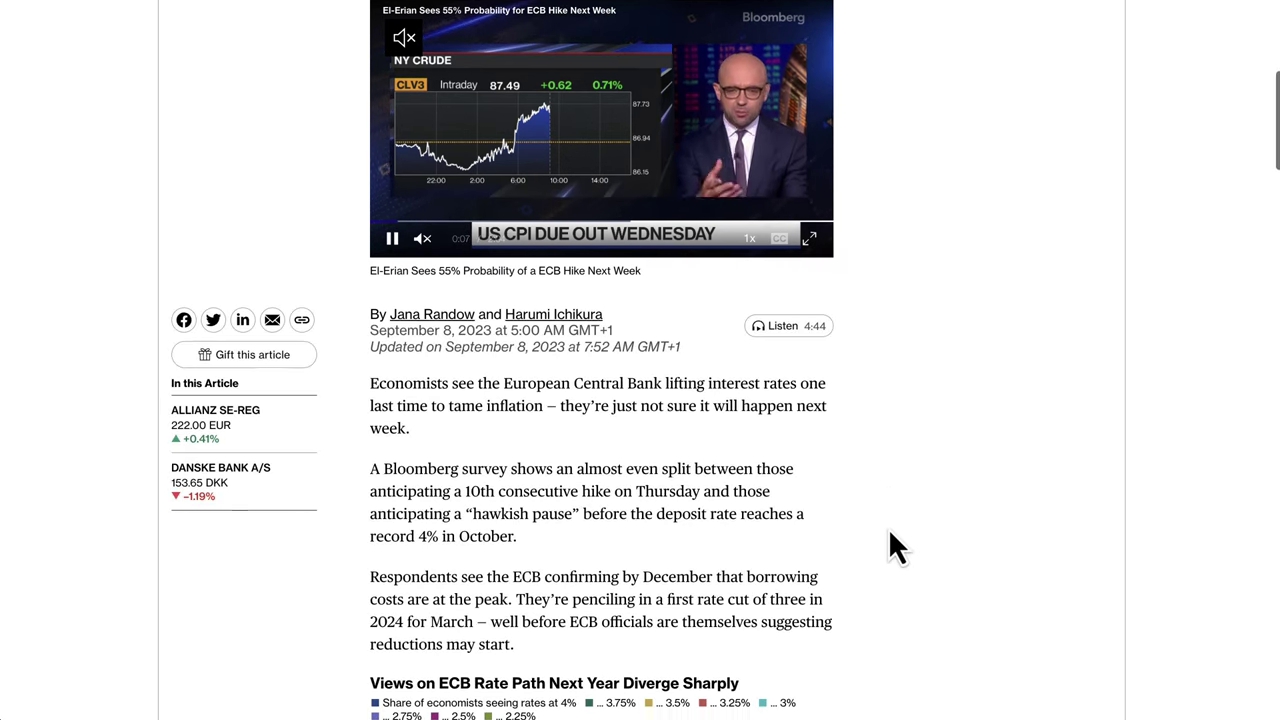
{"action": "scroll", "coordinate": [888, 528], "scroll_direction": "down", "scroll_amount": 1}
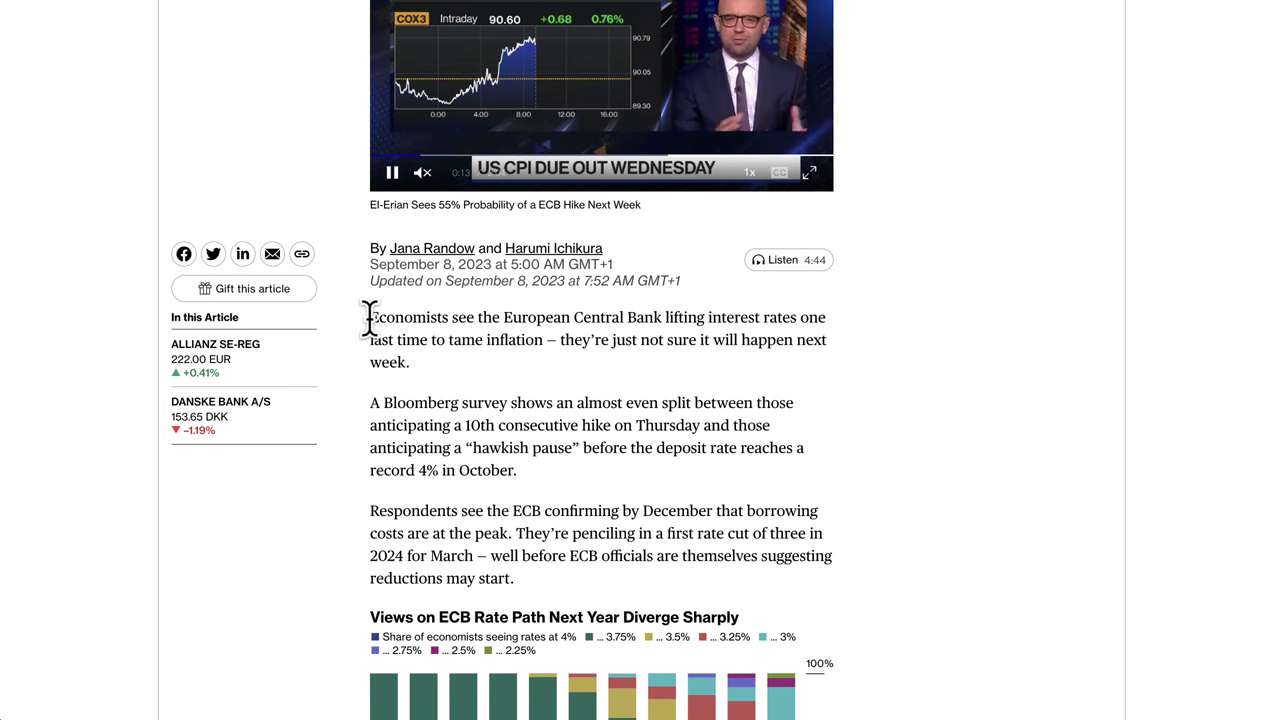
{"action": "left_click_drag", "start_coordinate": [370, 318], "coordinate": [518, 322]}
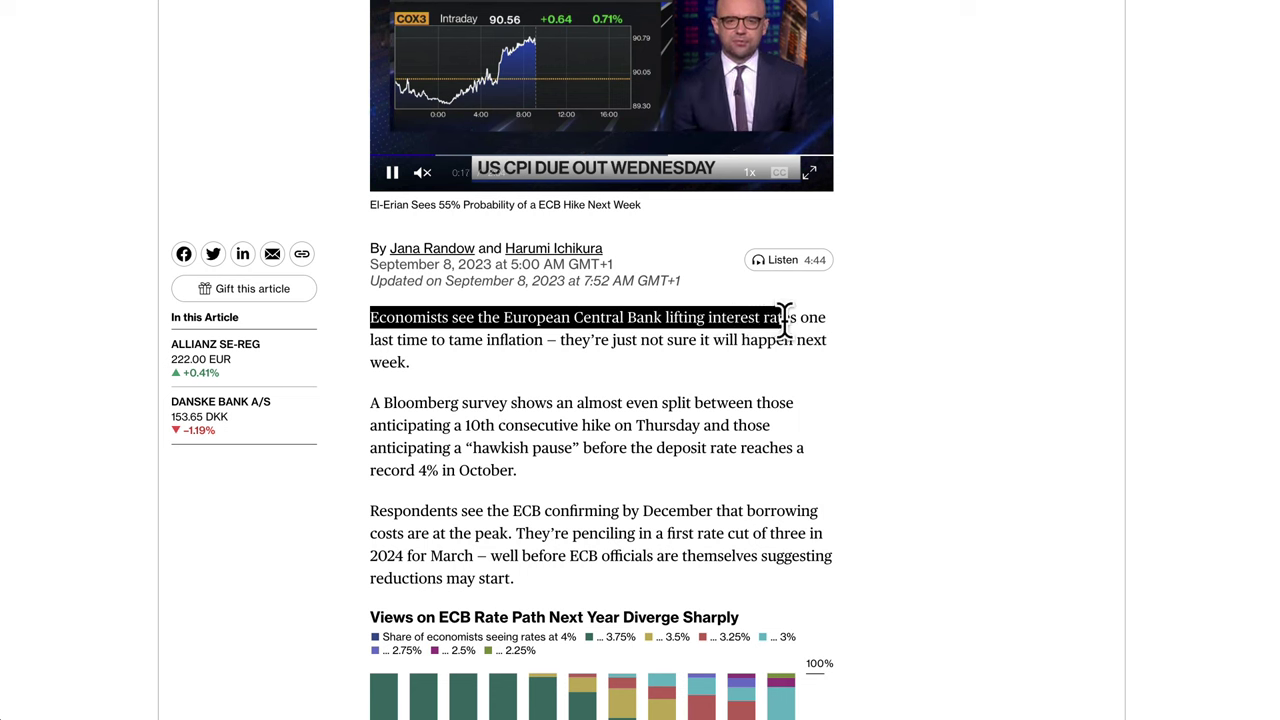
{"action": "left_click_drag", "start_coordinate": [832, 340], "coordinate": [725, 333]}
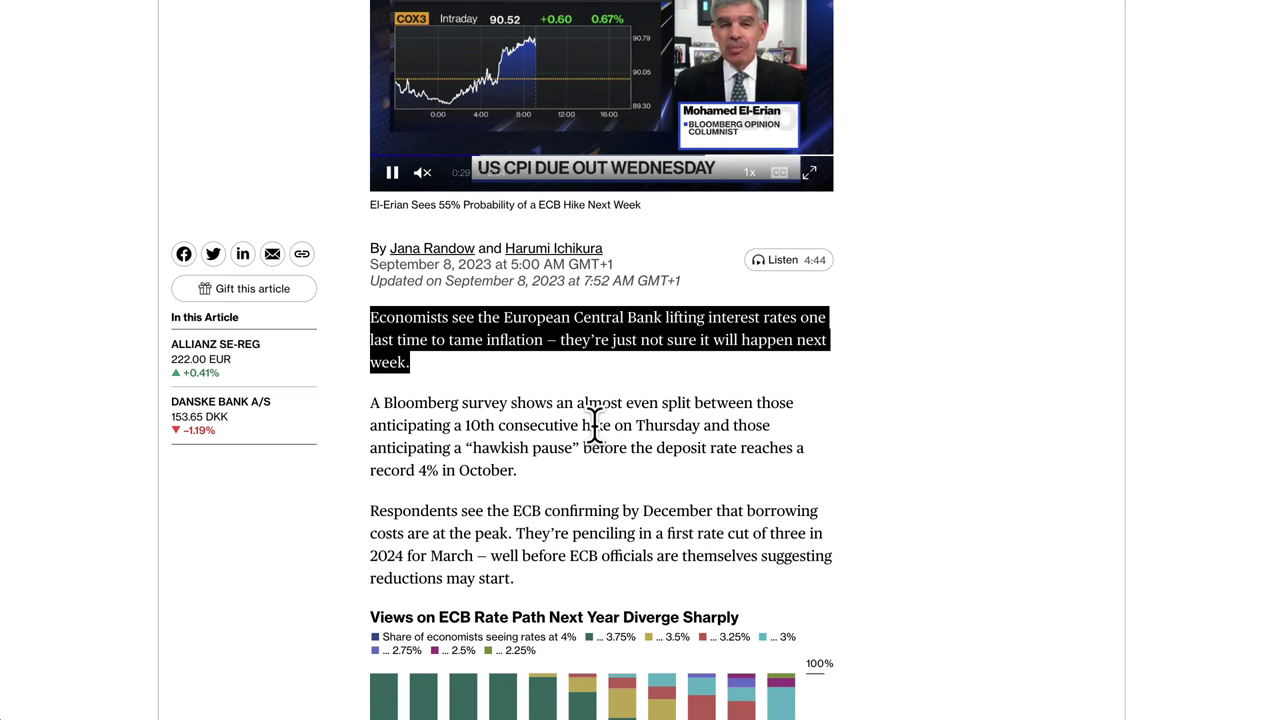
{"action": "scroll", "coordinate": [630, 511], "scroll_direction": "down", "scroll_amount": 2}
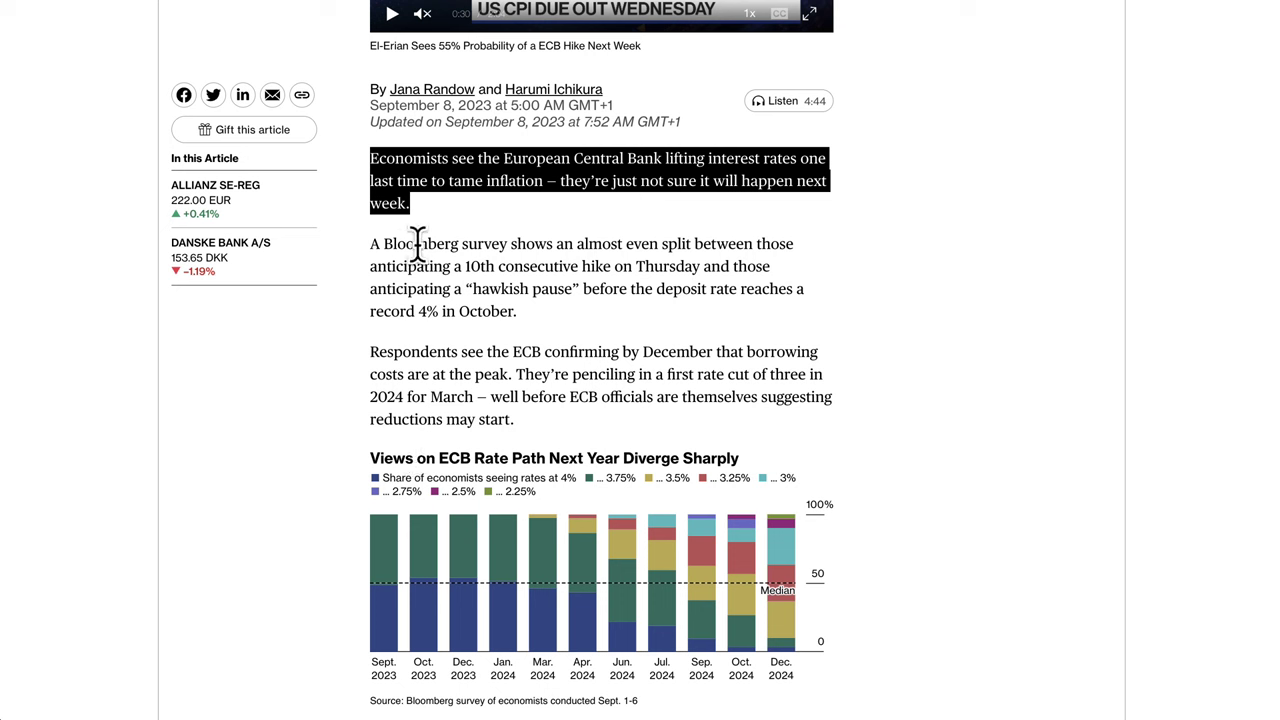
{"action": "left_click_drag", "start_coordinate": [430, 243], "coordinate": [517, 245]}
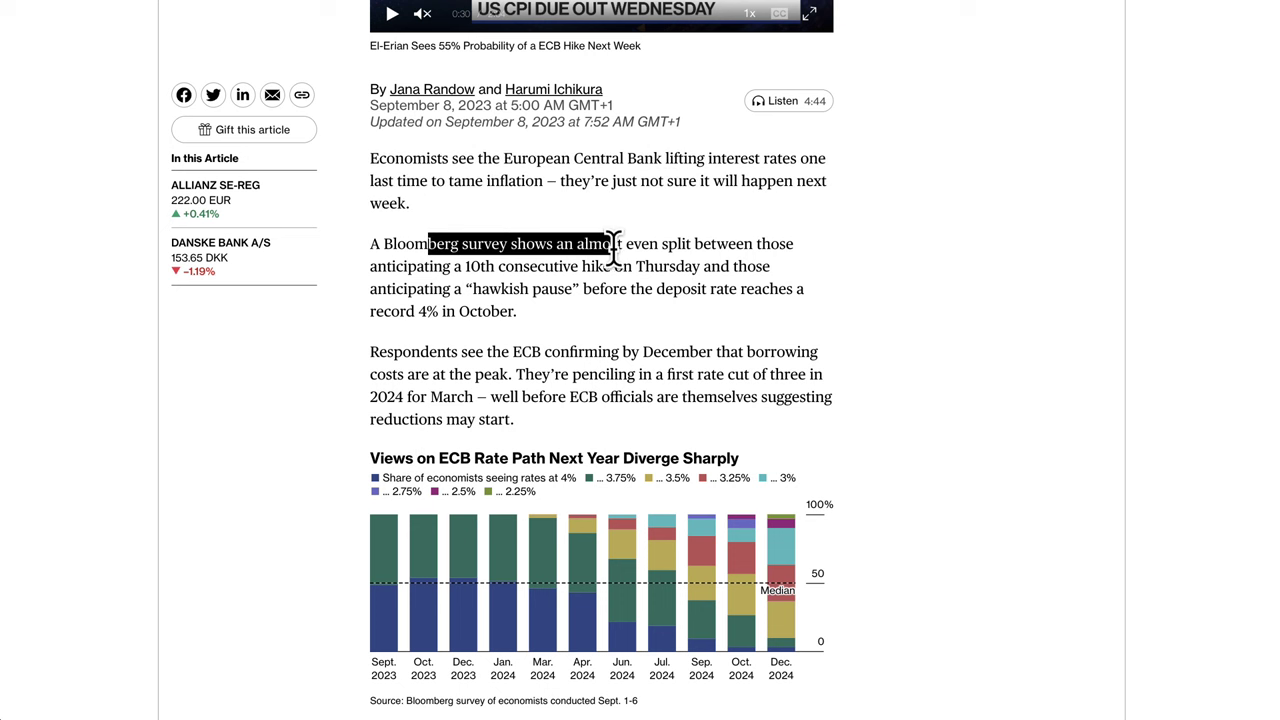
{"action": "left_click_drag", "start_coordinate": [775, 243], "coordinate": [530, 265]}
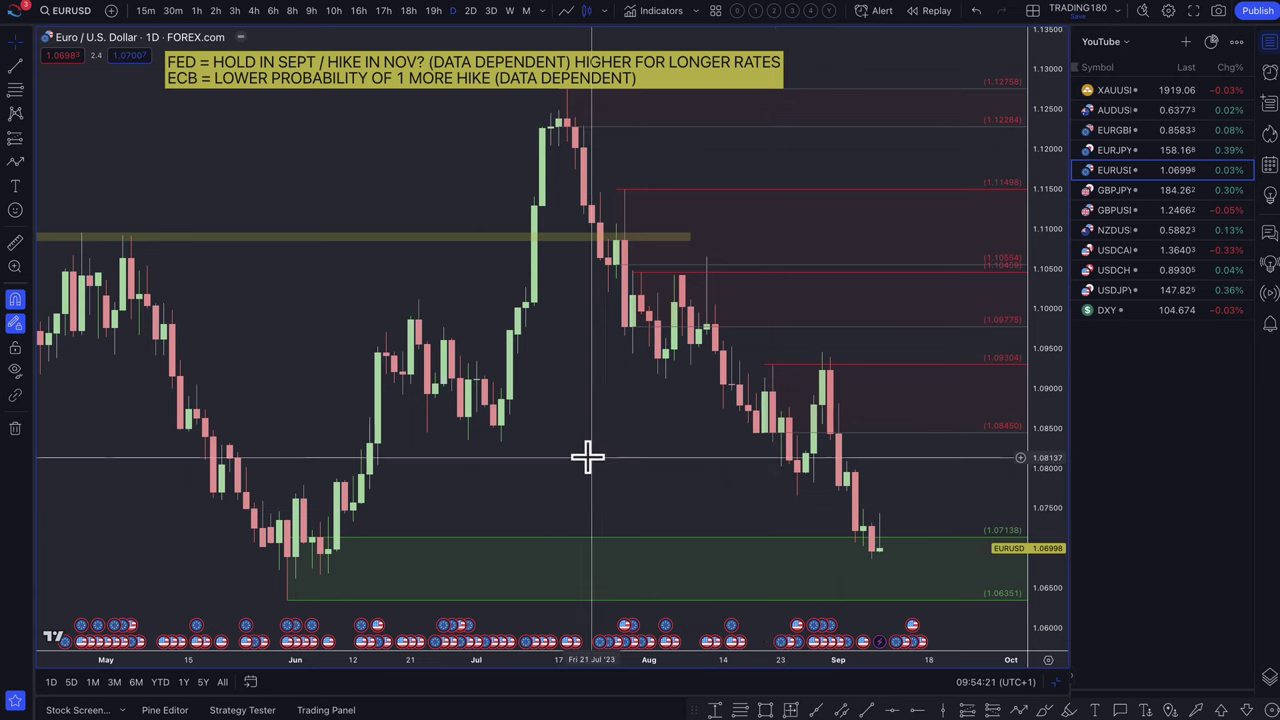
{"action": "scroll", "coordinate": [587, 457], "scroll_direction": "down", "scroll_amount": 3}
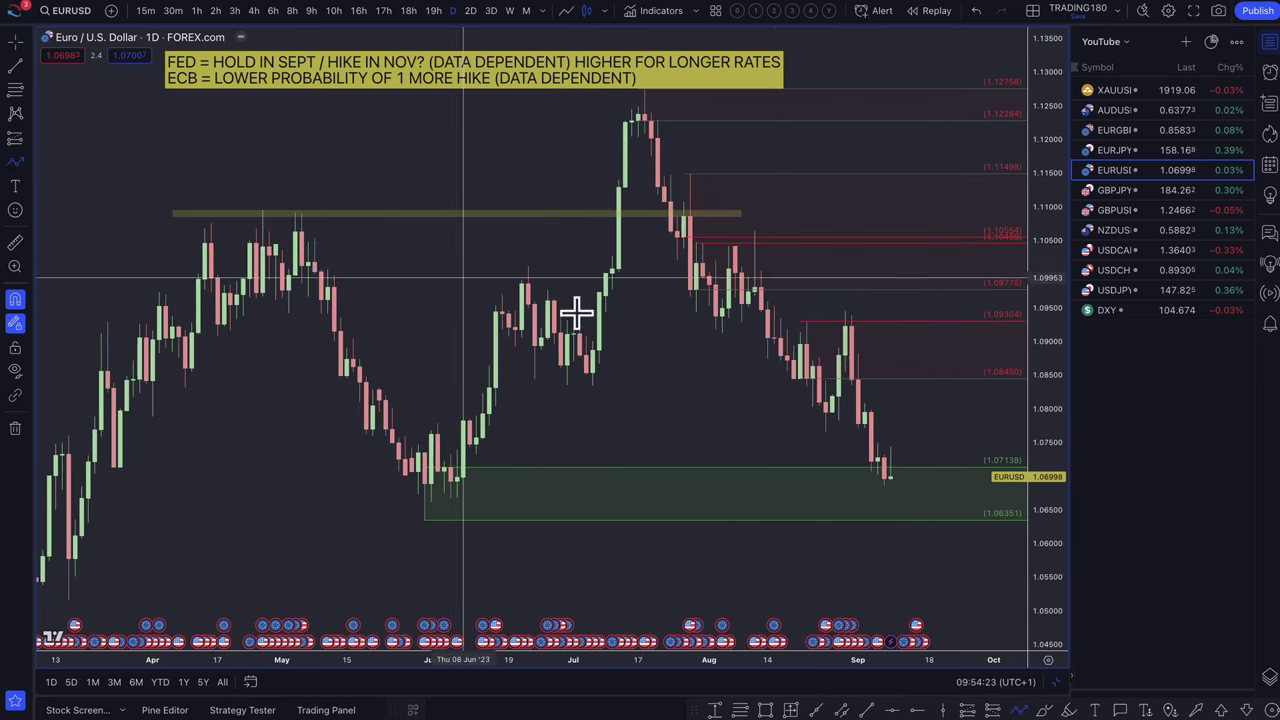
{"action": "left_click", "coordinate": [897, 465]}
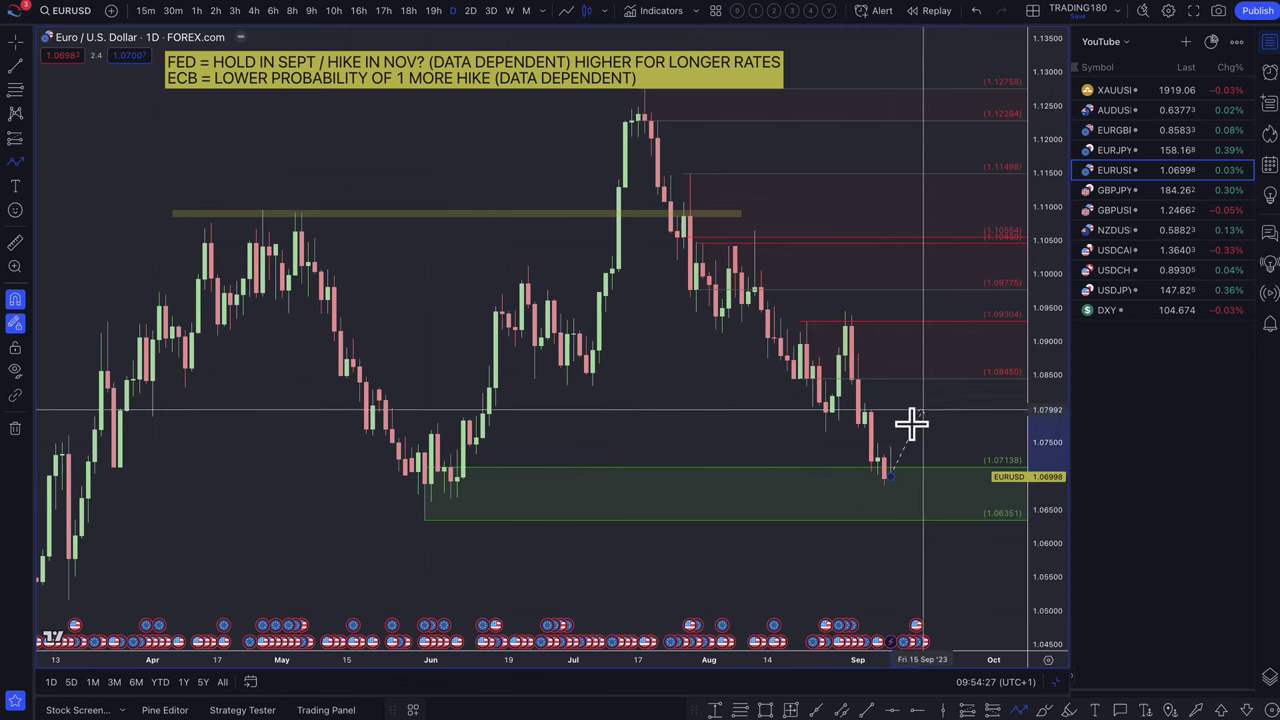
{"action": "scroll", "coordinate": [916, 433], "scroll_direction": "up", "scroll_amount": 2}
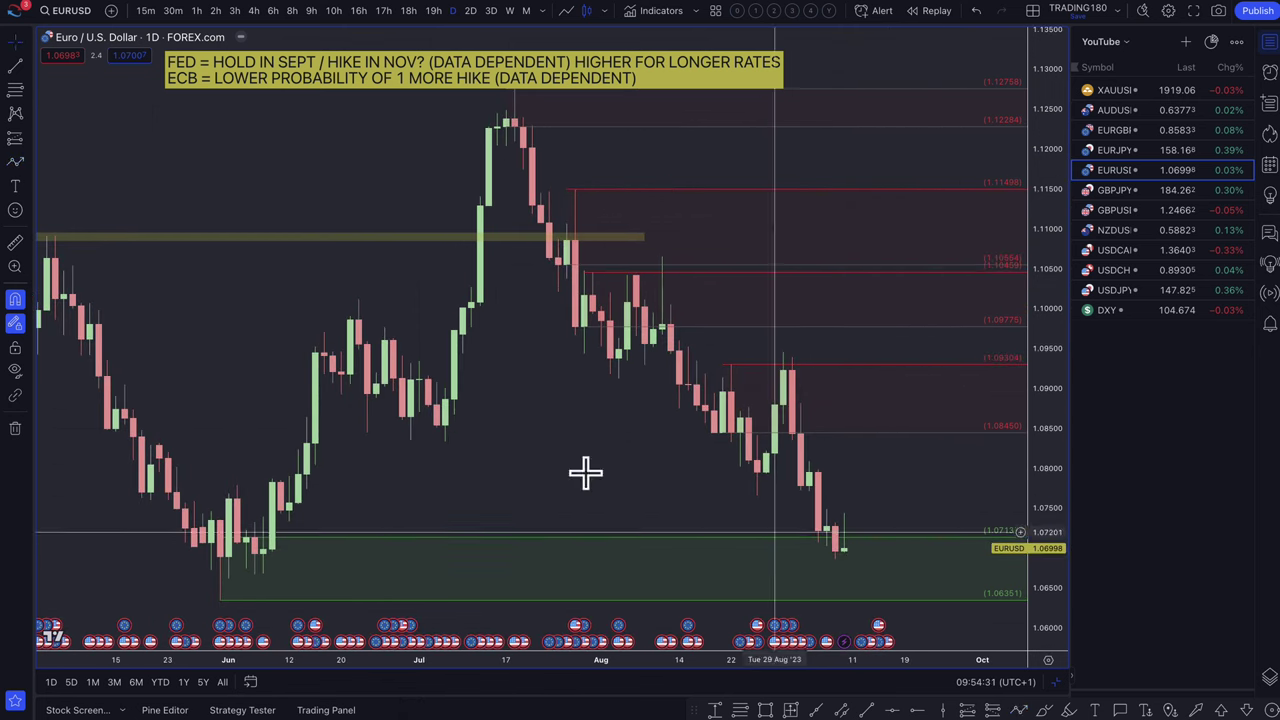
- Draw a EURUSD supply zone from 1.07785 up to 1.08089 starting on 4 September
{"action": "left_click", "coordinate": [15, 90]}
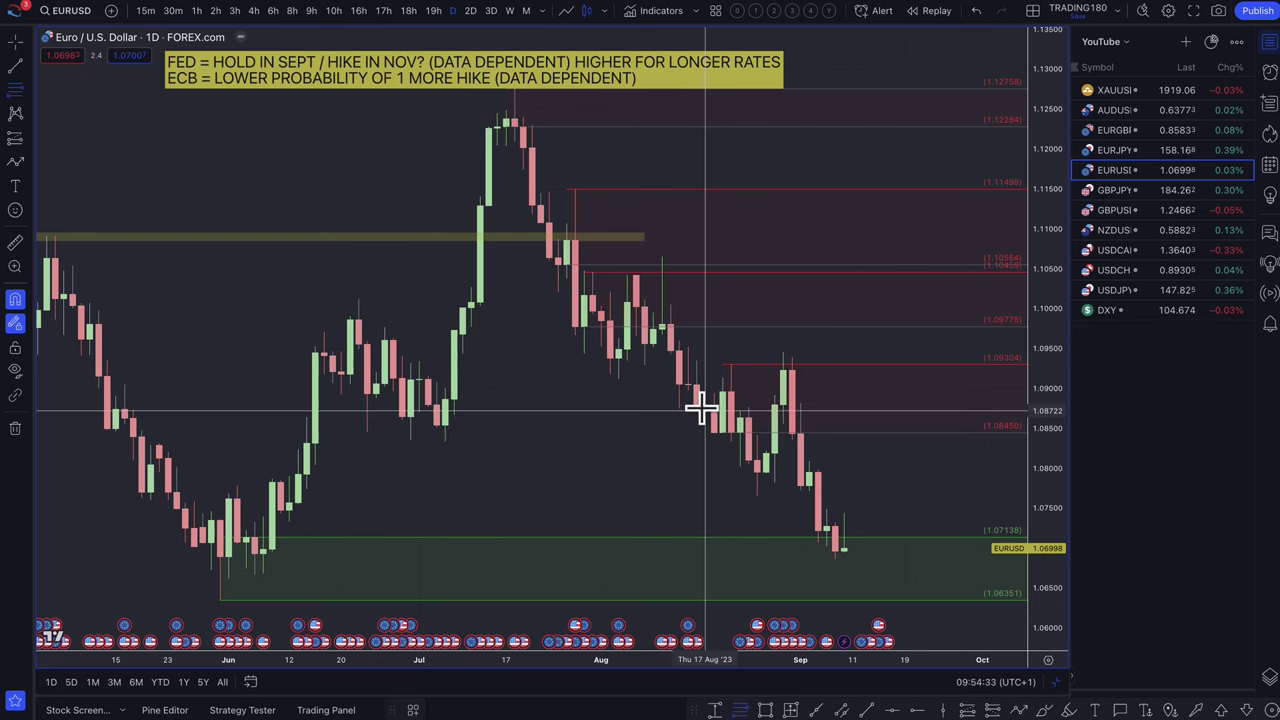
{"action": "left_click", "coordinate": [808, 478]}
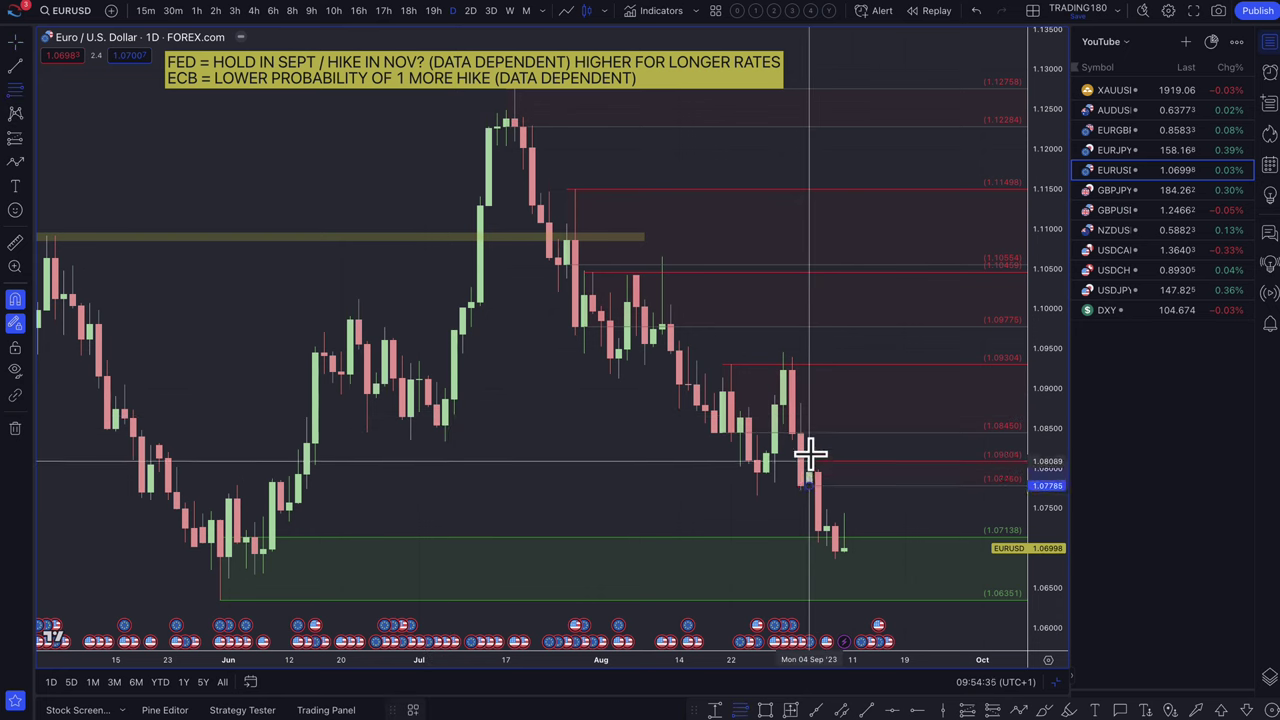
{"action": "left_click", "coordinate": [822, 458]}
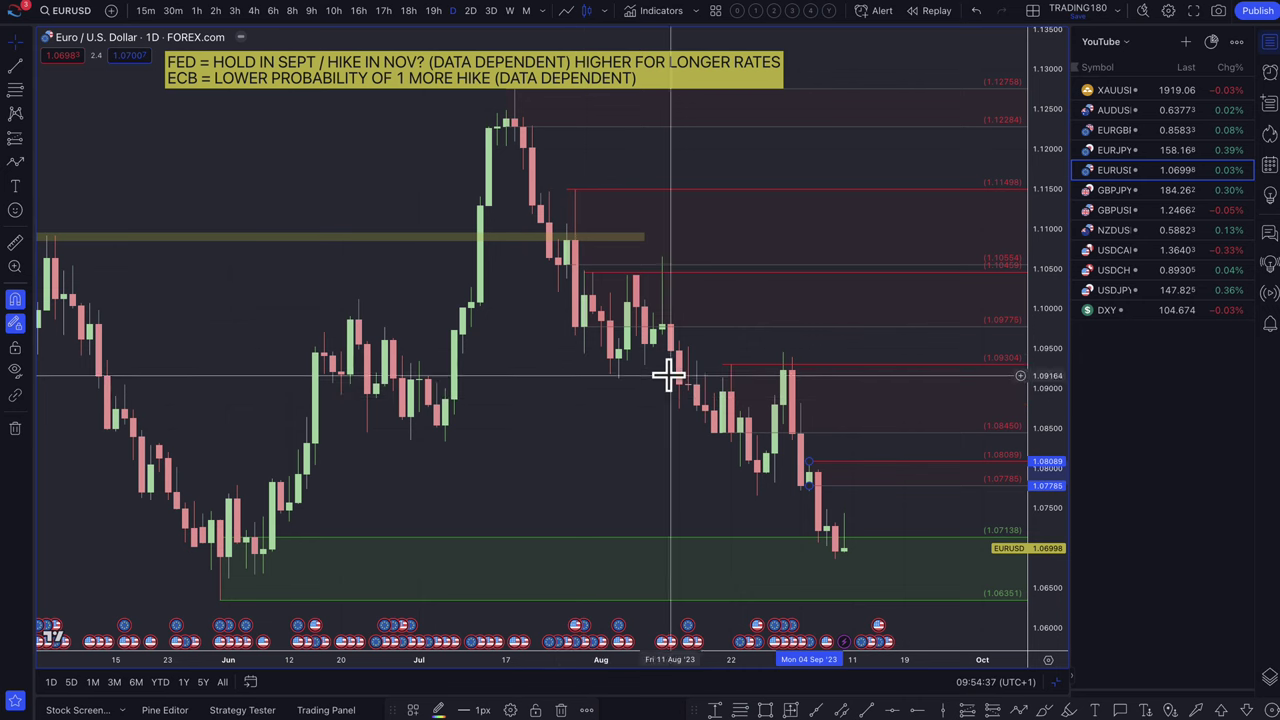
- Move the 1.08450–1.09304 supply zone onto the late-August high, spanning 1.08801 on 29 August to 1.09456 on 30 August
{"action": "right_click", "coordinate": [800, 403]}
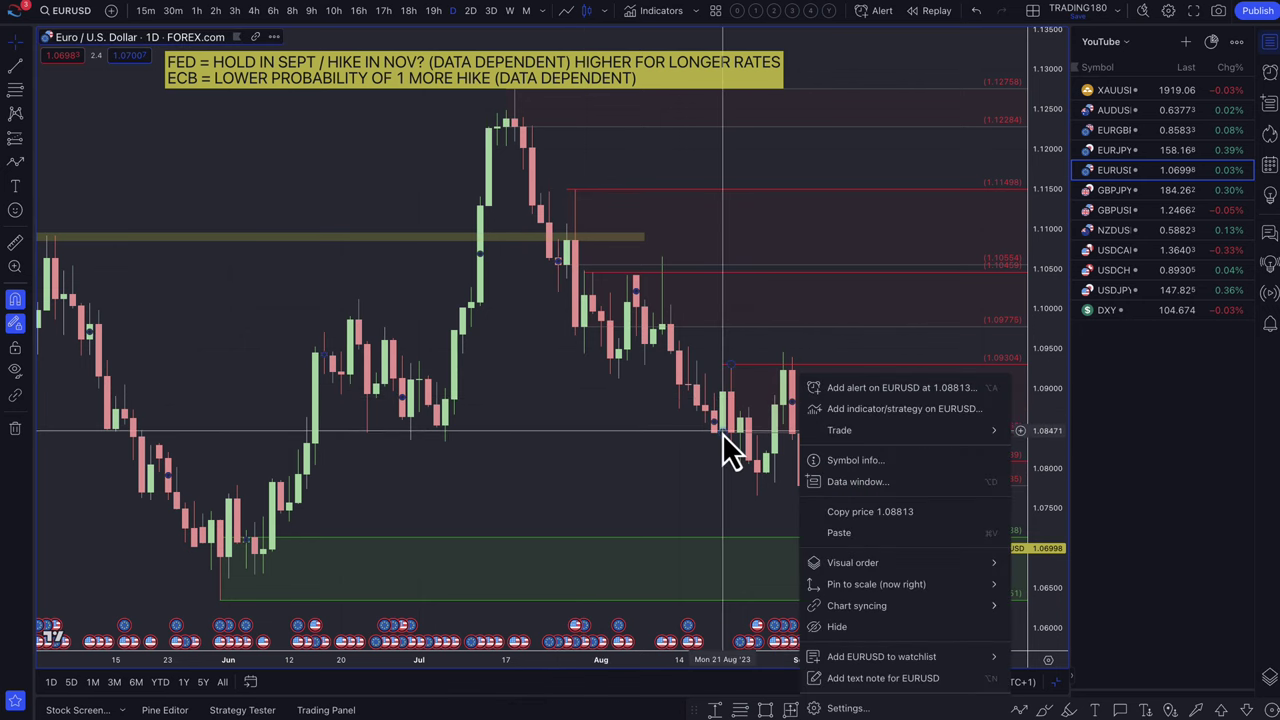
{"action": "left_click", "coordinate": [722, 433]}
{"action": "left_click_drag", "start_coordinate": [738, 370], "coordinate": [783, 353]}
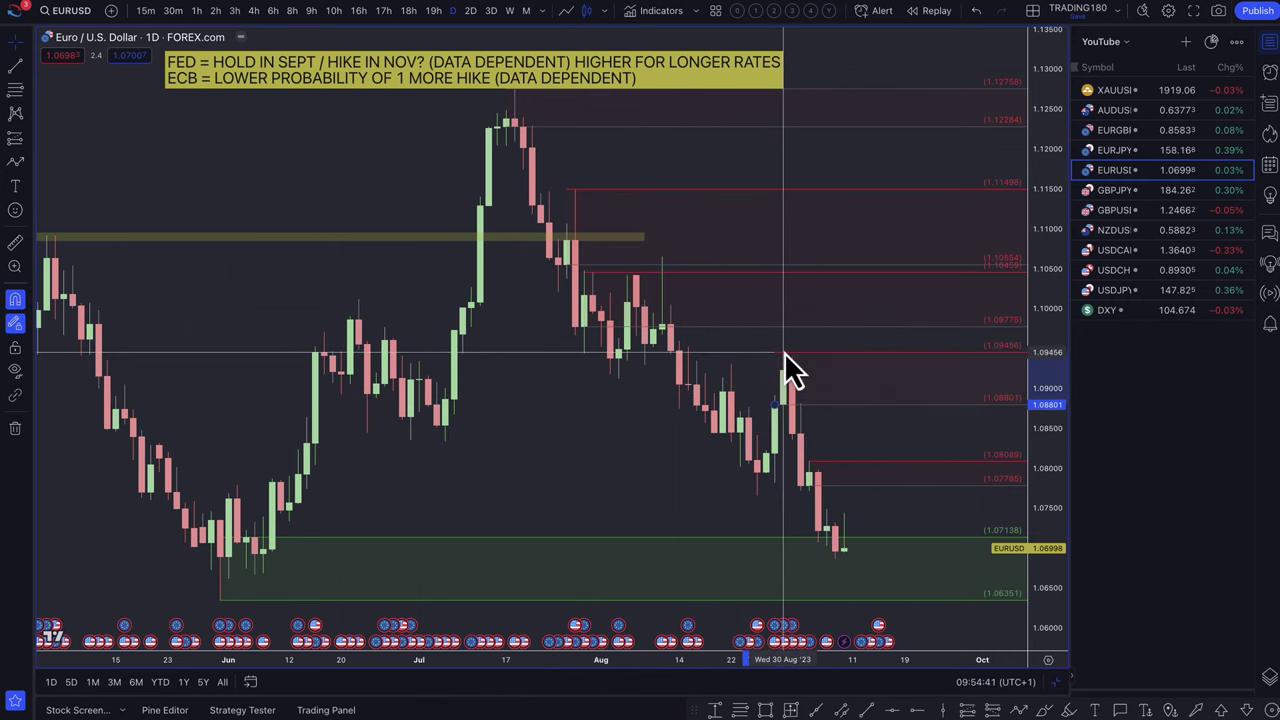
- Add a dashed EURUSD path from the 8 September price up to about 1.079 on 13 September and down to about 1.068 on 19 September
{"action": "left_click", "coordinate": [15, 161]}
{"action": "left_click", "coordinate": [843, 547]}
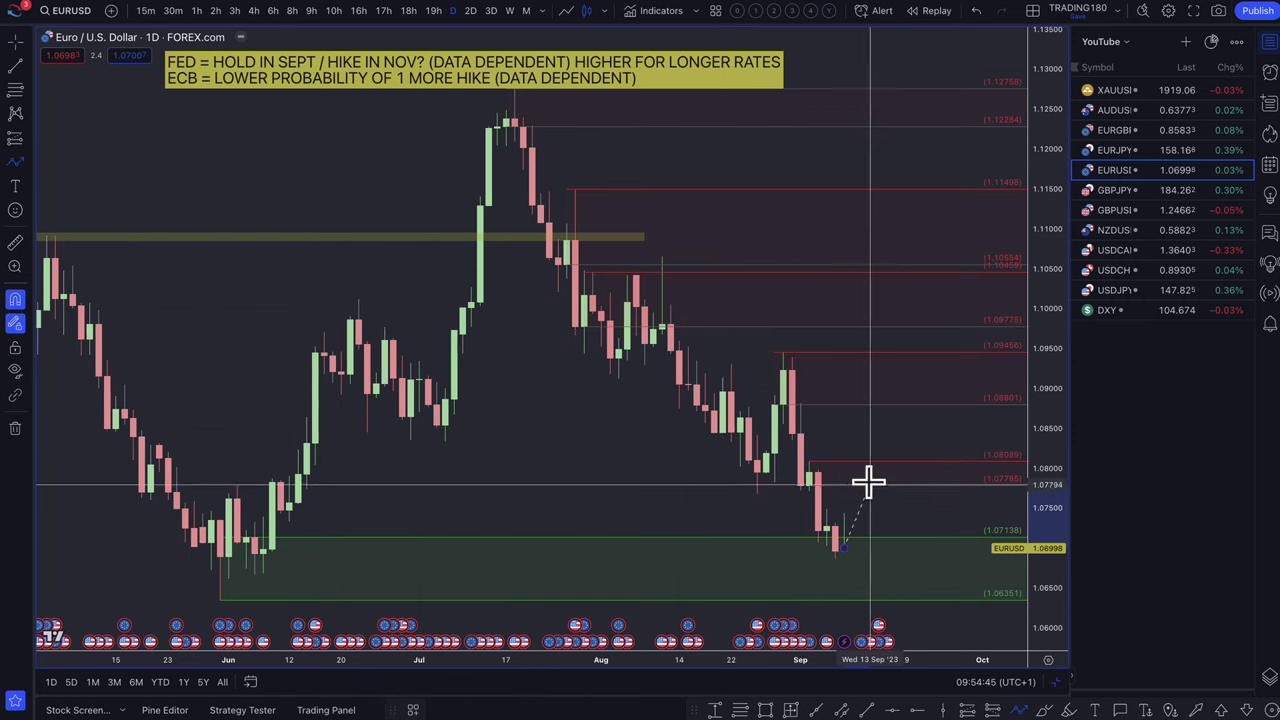
{"action": "left_click", "coordinate": [870, 478]}
{"action": "left_click", "coordinate": [904, 565]}
- Add a second dashed EURUSD path from the 8 September price up to about 1.091 on 13 September and down to about 1.073 on 20 September
{"action": "left_click", "coordinate": [840, 542]}
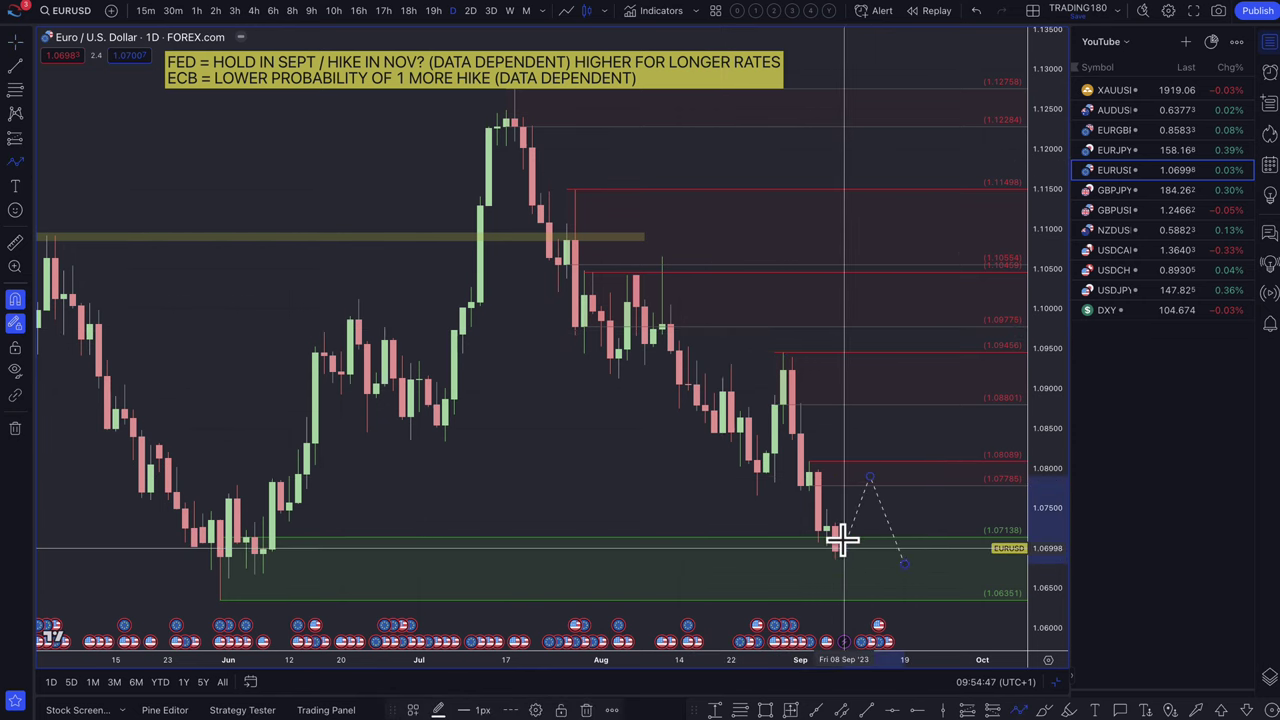
{"action": "left_click", "coordinate": [869, 384]}
{"action": "left_click", "coordinate": [914, 520]}
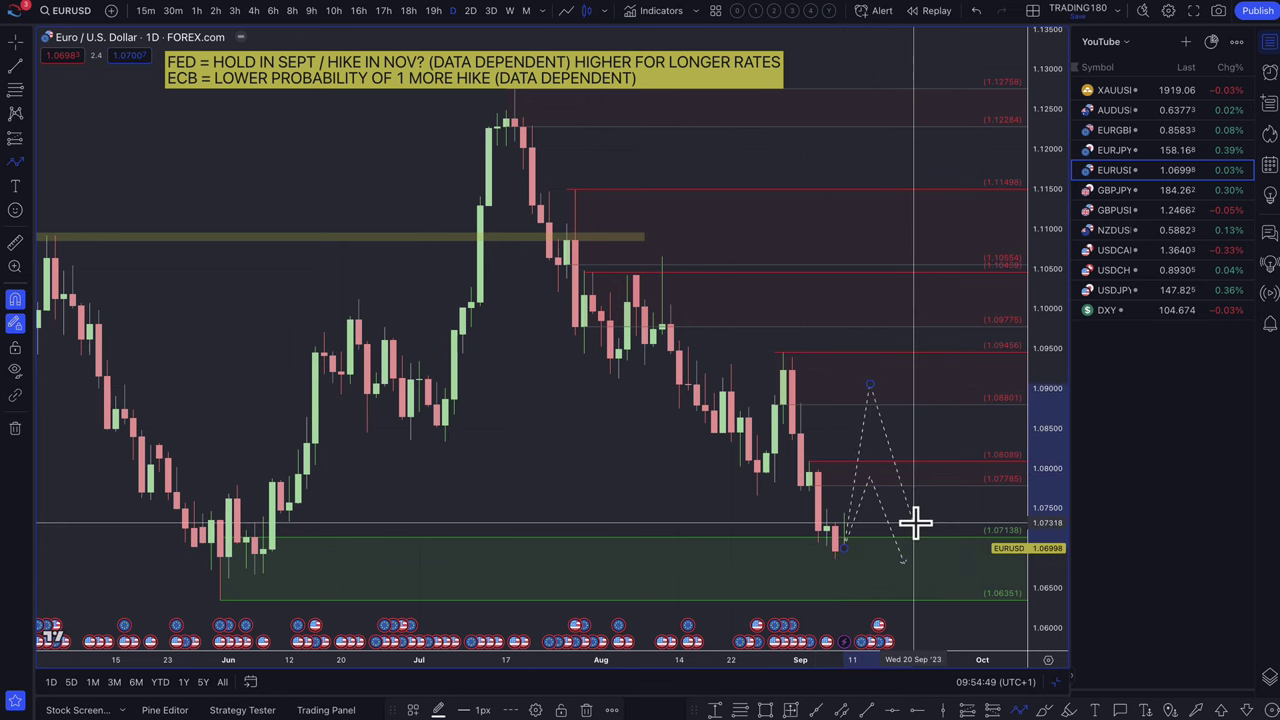
{"action": "scroll", "coordinate": [715, 455], "scroll_direction": "down", "scroll_amount": 2}
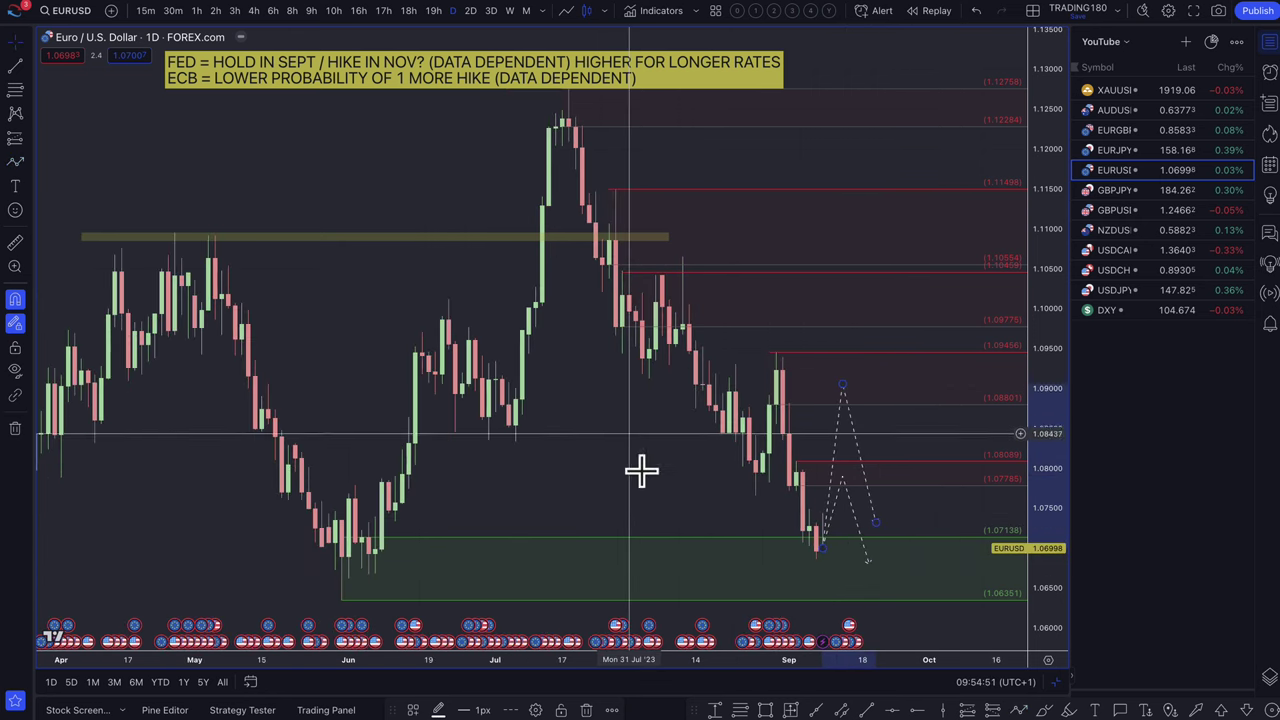
{"action": "scroll", "coordinate": [728, 549], "scroll_direction": "down", "scroll_amount": 2}
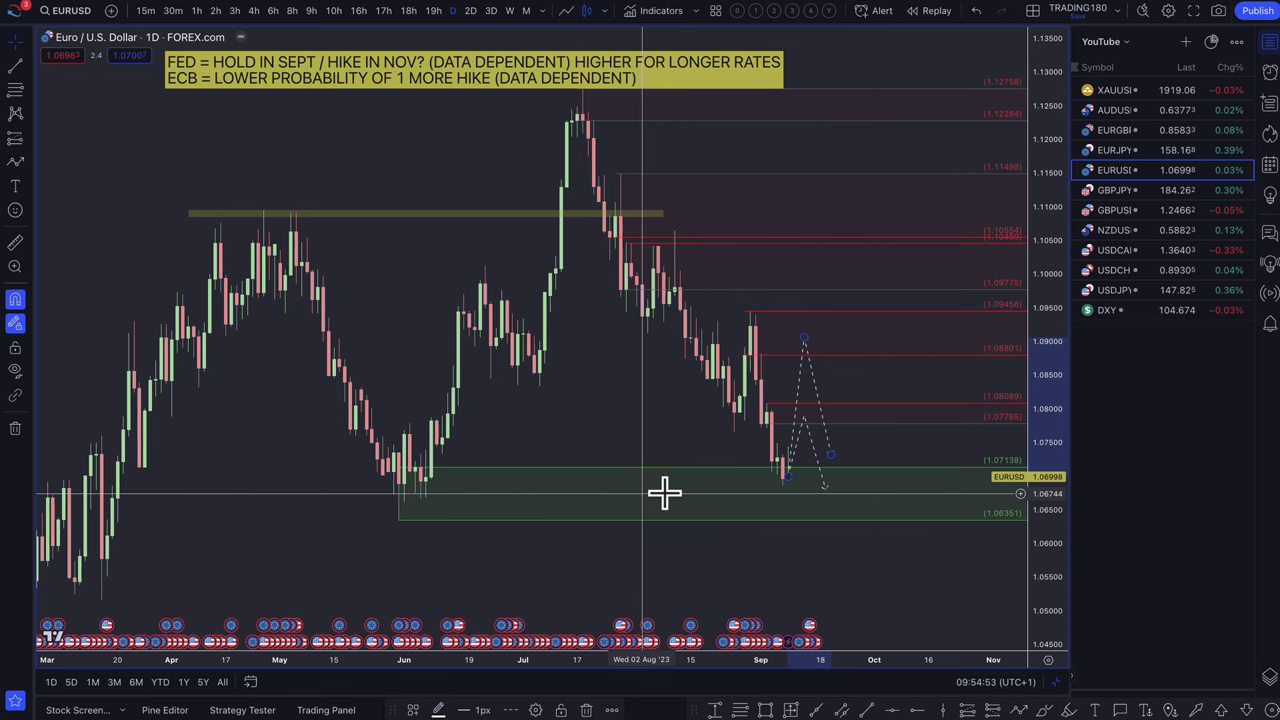
- On the EURJPY chart, move the recent dashed path to start at the 8 September candle, peaking at about 159.6 on 13 September
{"action": "left_click", "coordinate": [1124, 151]}
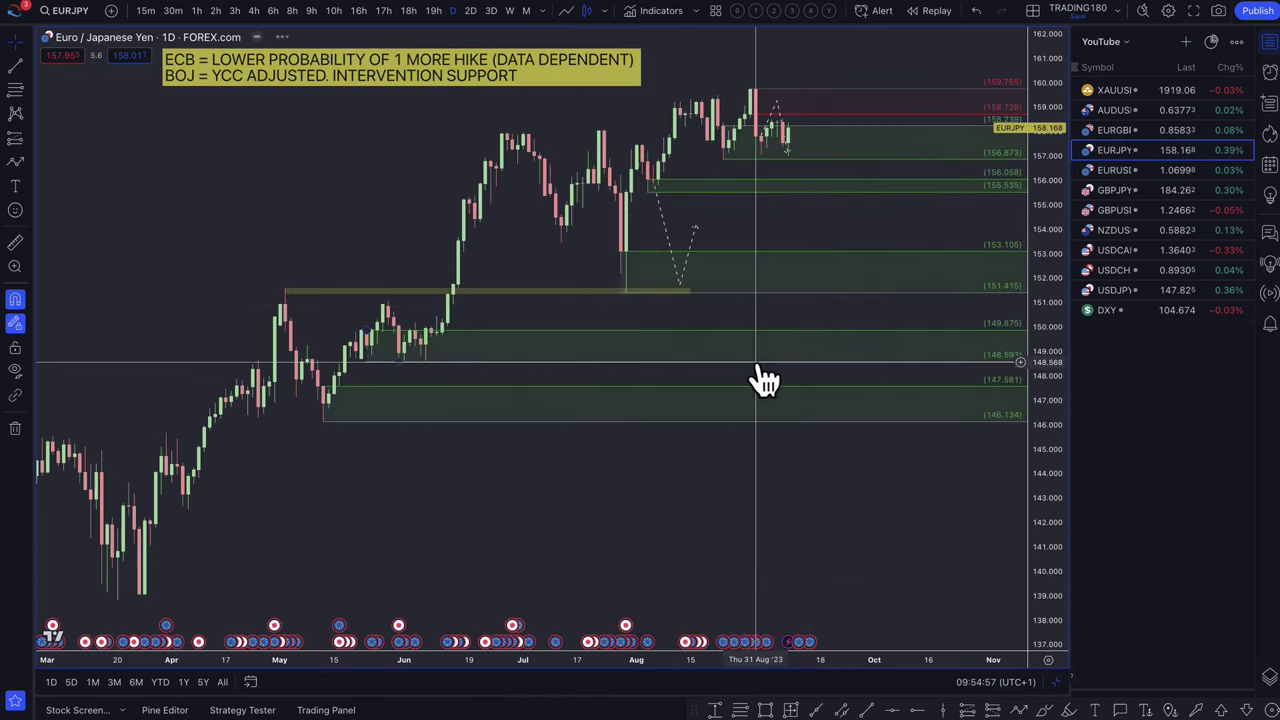
{"action": "scroll", "coordinate": [755, 362], "scroll_direction": "up", "scroll_amount": 3}
{"action": "right_click", "coordinate": [849, 371]}
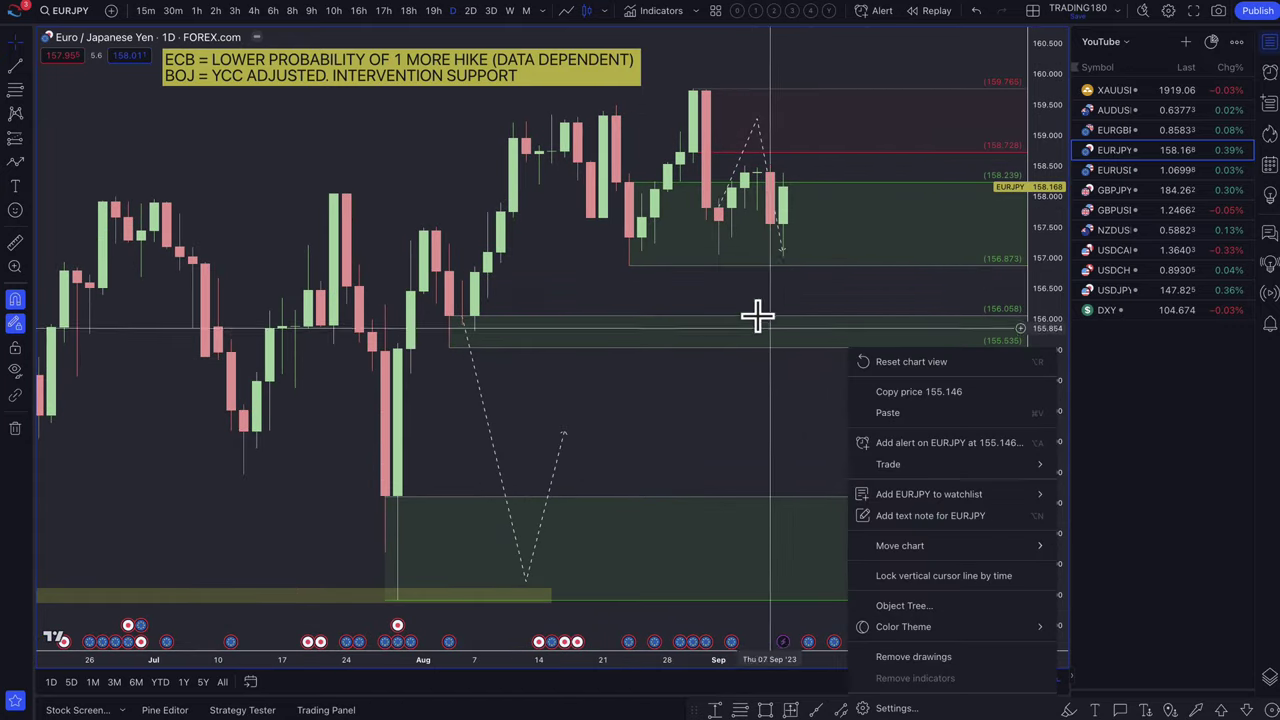
{"action": "left_click", "coordinate": [750, 308]}
{"action": "scroll", "coordinate": [748, 305], "scroll_direction": "up", "scroll_amount": 2}
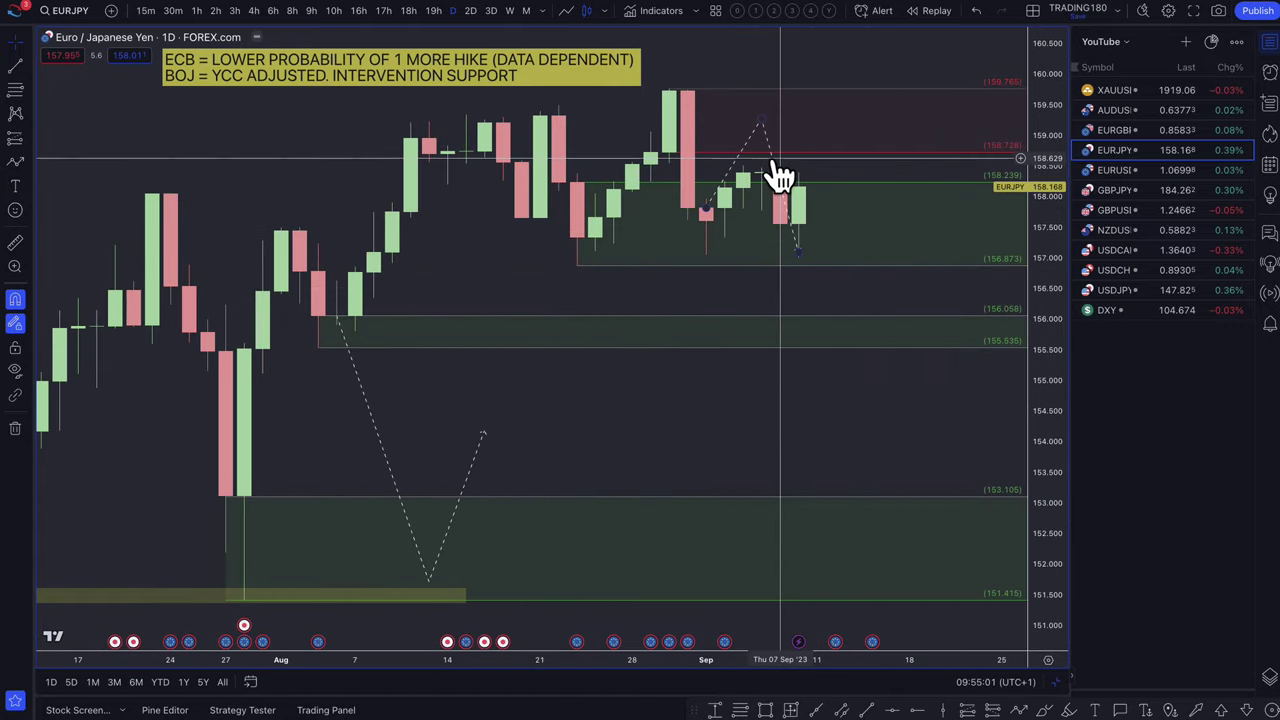
{"action": "mouse_move", "coordinate": [774, 177]}
{"action": "left_mouse_down"}
{"action": "mouse_move", "coordinate": [870, 175]}
{"action": "mouse_move", "coordinate": [871, 149]}
{"action": "left_mouse_up"}
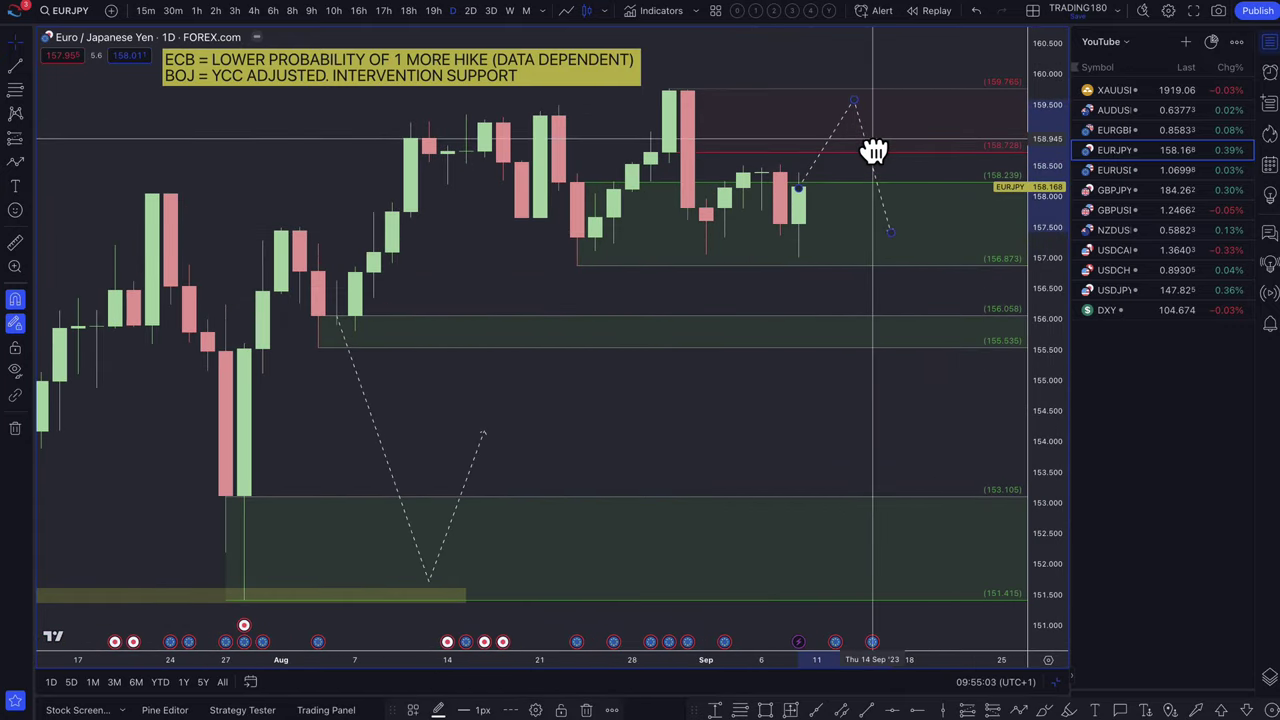
- Shift the peak of the recent EURJPY path to about 159.7 on 12 September
{"action": "mouse_move", "coordinate": [853, 102]}
{"action": "left_mouse_down"}
{"action": "mouse_move", "coordinate": [840, 120]}
{"action": "mouse_move", "coordinate": [813, 111]}
{"action": "mouse_move", "coordinate": [819, 98]}
{"action": "left_mouse_up"}
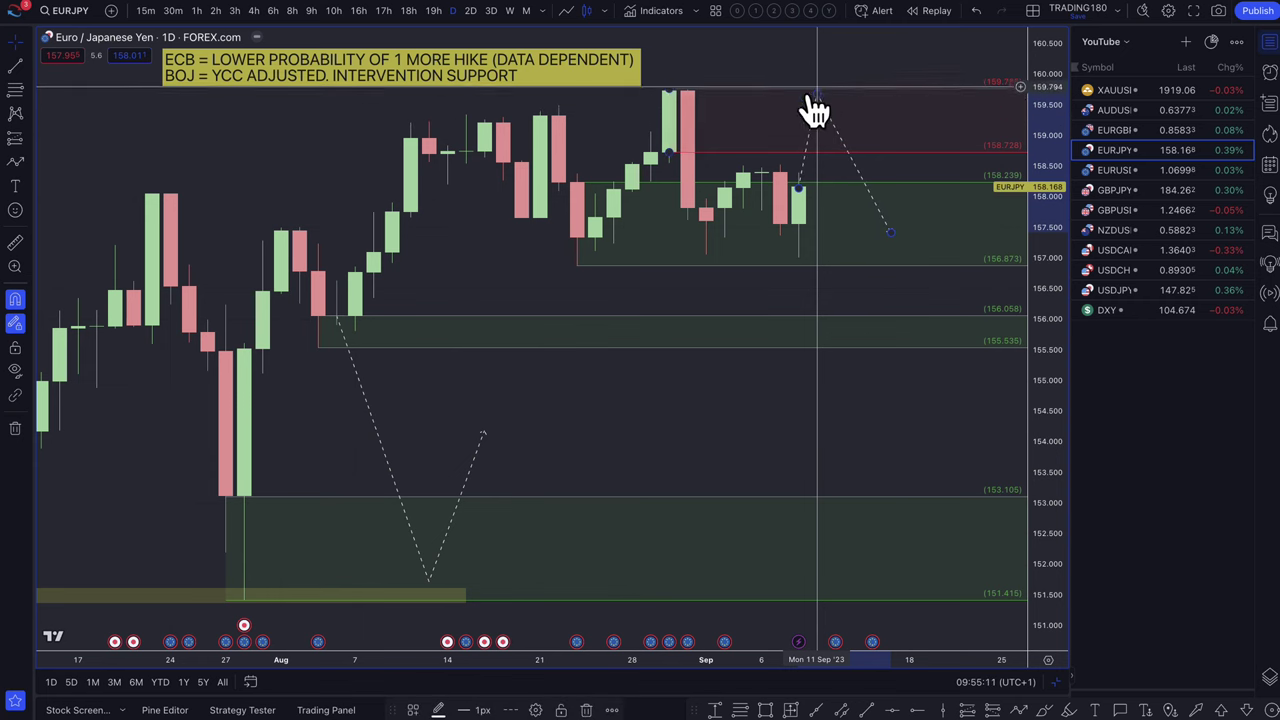
{"action": "left_click_drag", "start_coordinate": [819, 97], "coordinate": [827, 97]}
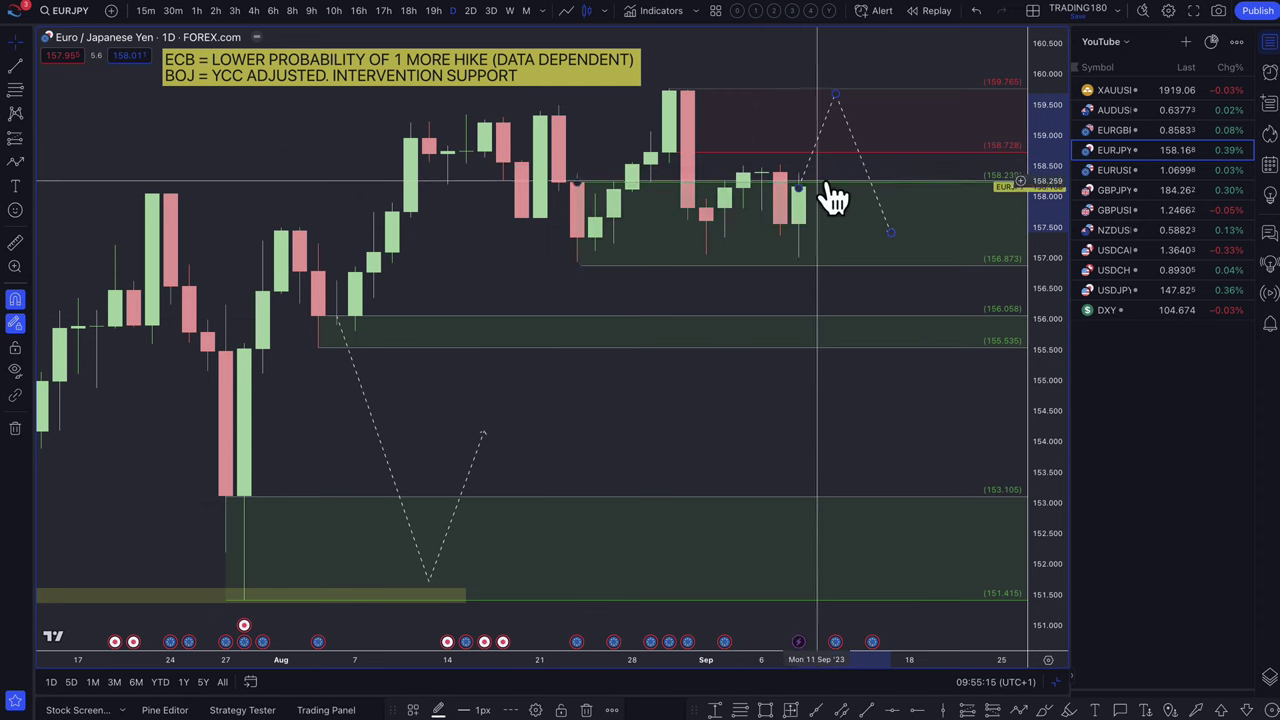
{"action": "left_click", "coordinate": [779, 262]}
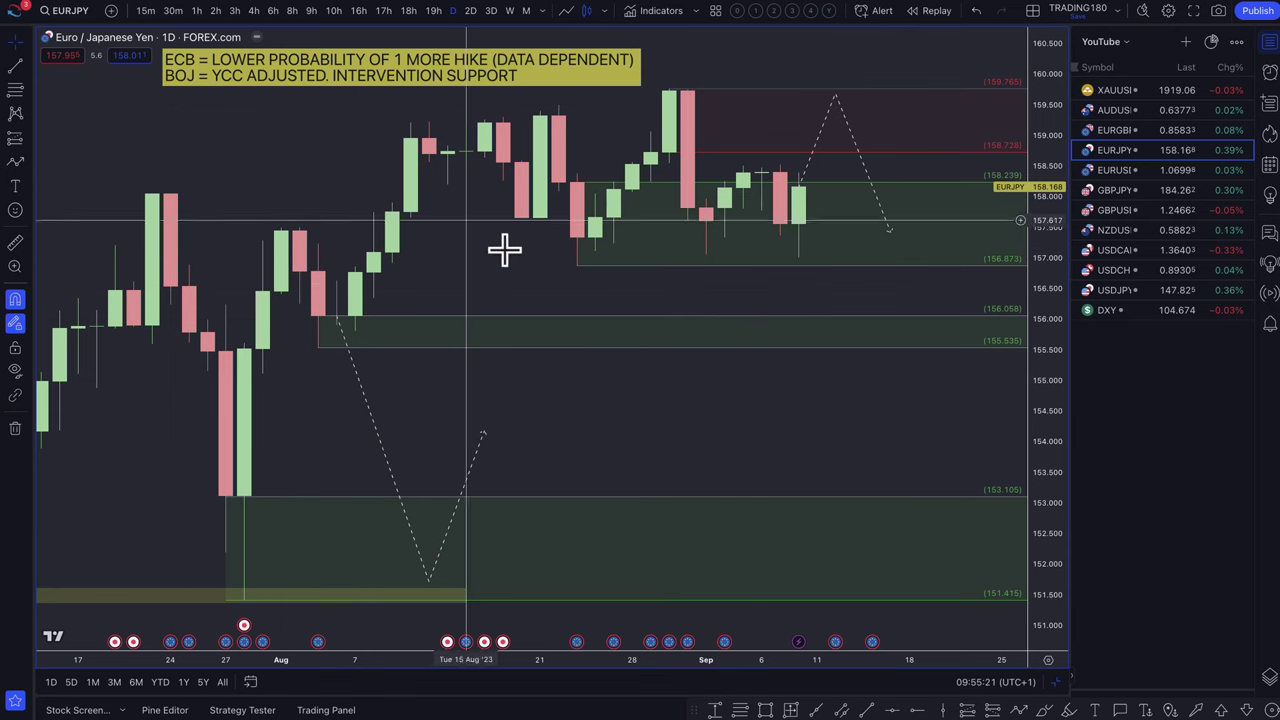
- Delete the old V-shaped dashed path that dips into the EURJPY zone between 151.415 and 153.105
{"action": "left_click", "coordinate": [386, 463]}
{"action": "key", "text": "Delete"}
{"action": "scroll", "coordinate": [666, 400], "scroll_direction": "down", "scroll_amount": 2}
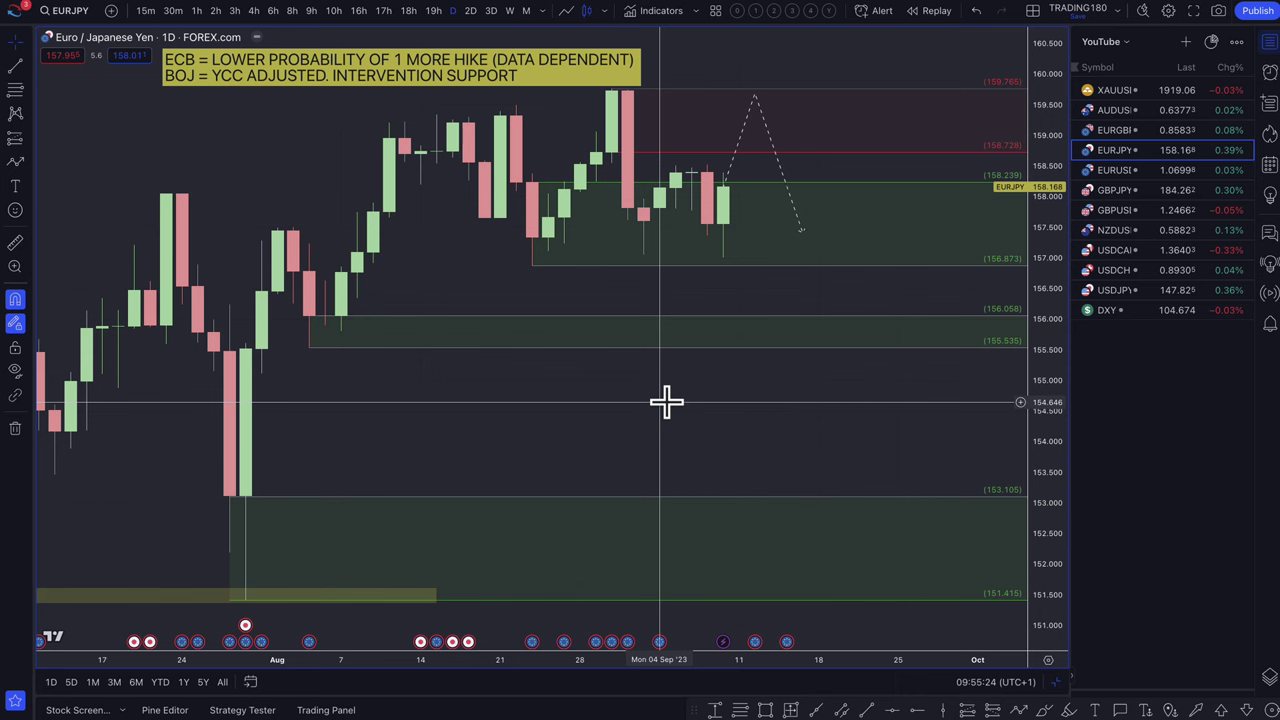
- Lower the peak of the remaining EURJPY path to about 159.5, keeping it on 12 September
{"action": "left_click", "coordinate": [753, 106]}
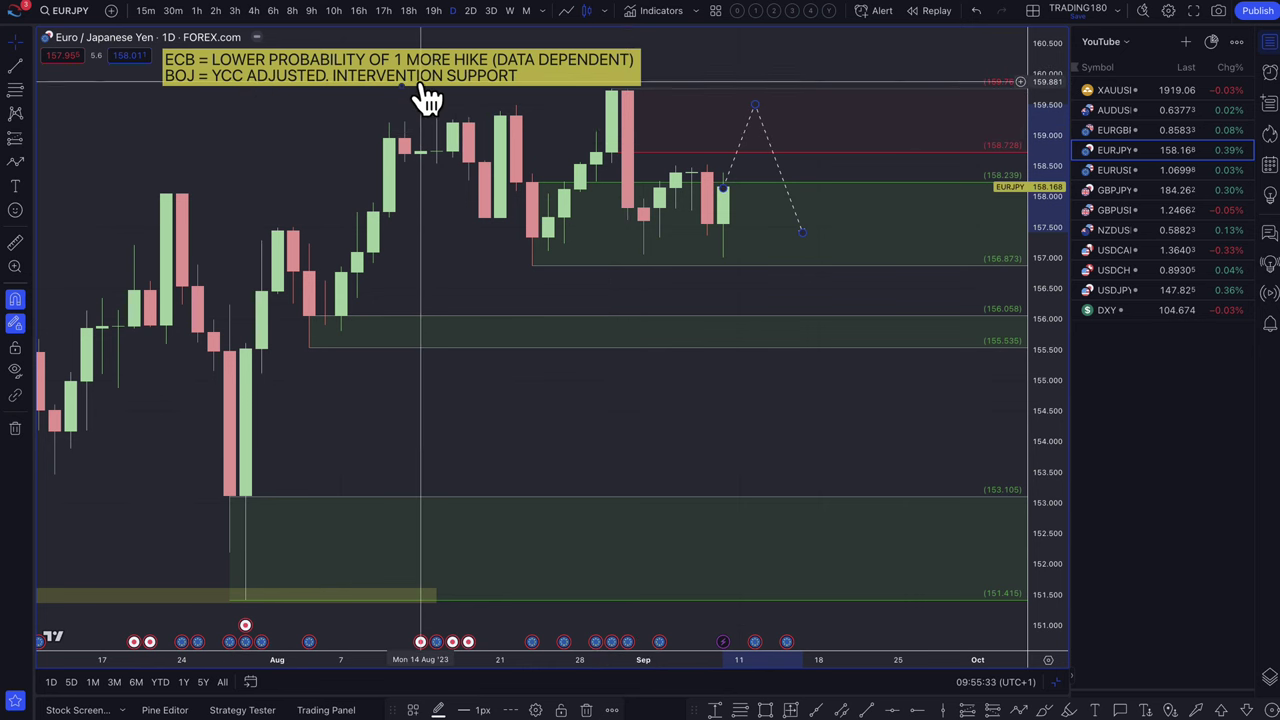
{"action": "scroll", "coordinate": [660, 297], "scroll_direction": "down", "scroll_amount": 1}
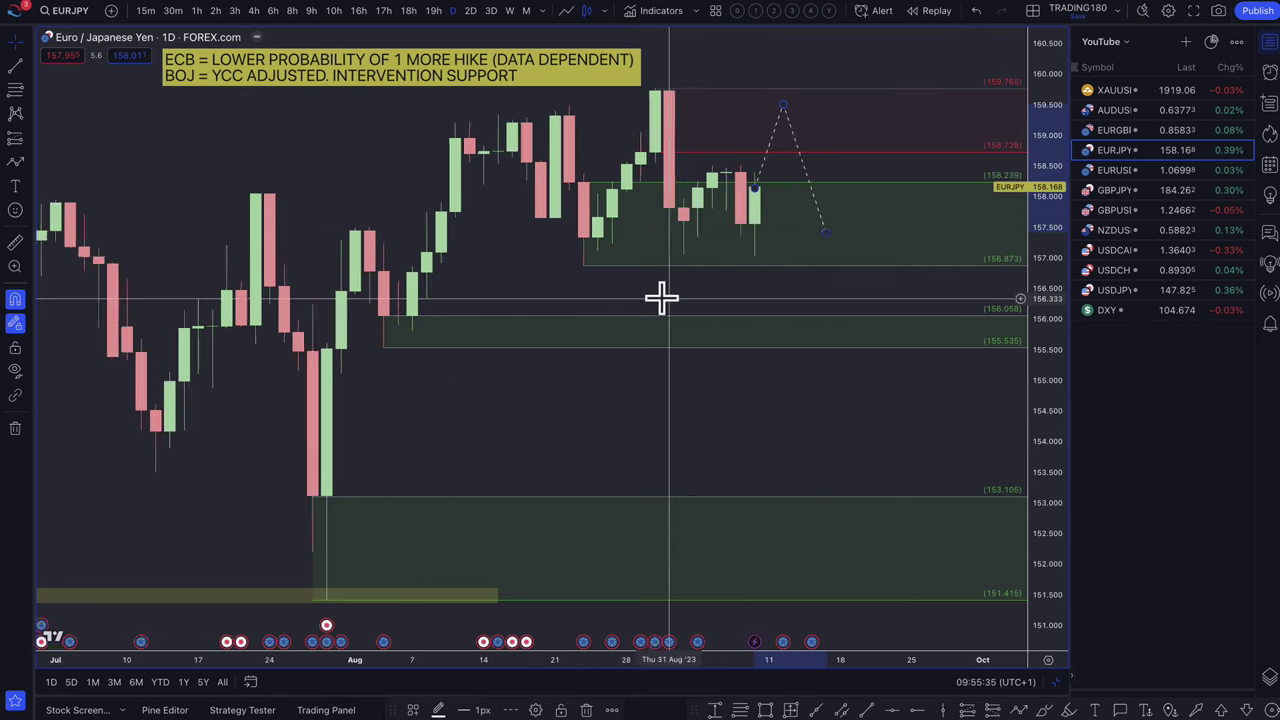
{"action": "scroll", "coordinate": [660, 297], "scroll_direction": "down", "scroll_amount": 3}
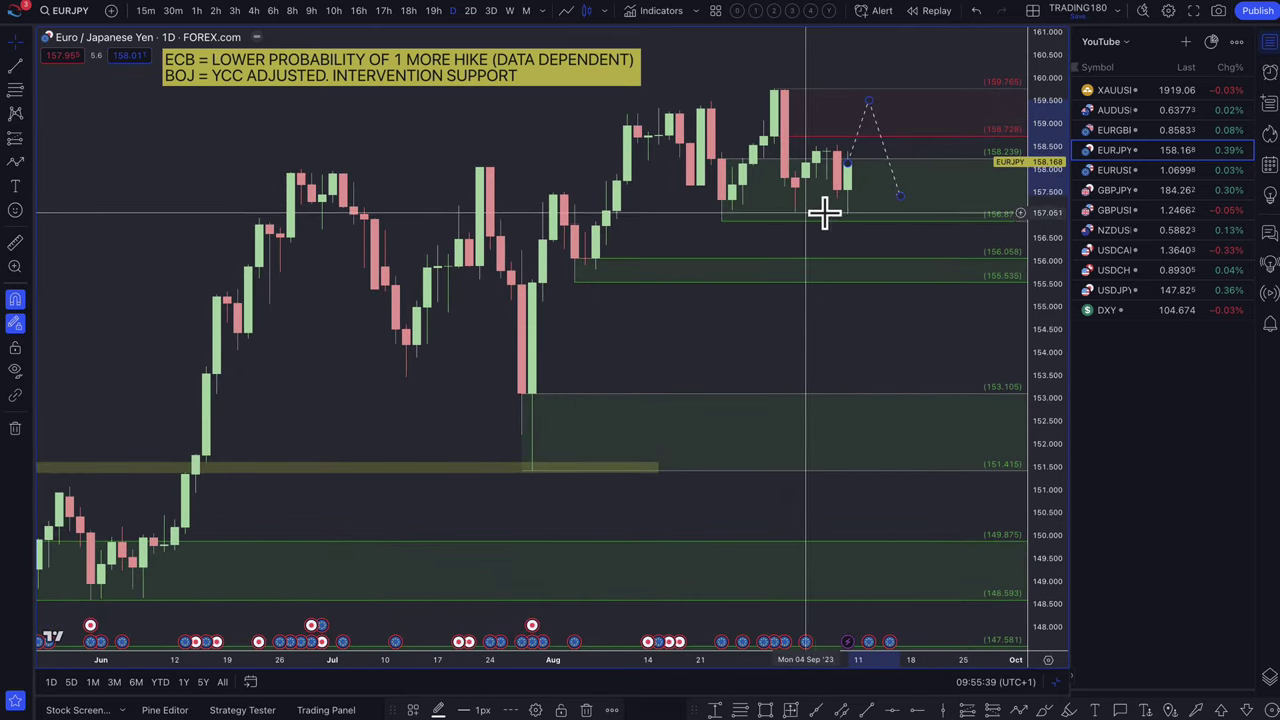
- Draw a projection path on EURJPY from the current price down to about 155.6, then back up to about 157.5
{"action": "left_click", "coordinate": [17, 160]}
{"action": "left_click", "coordinate": [845, 166]}
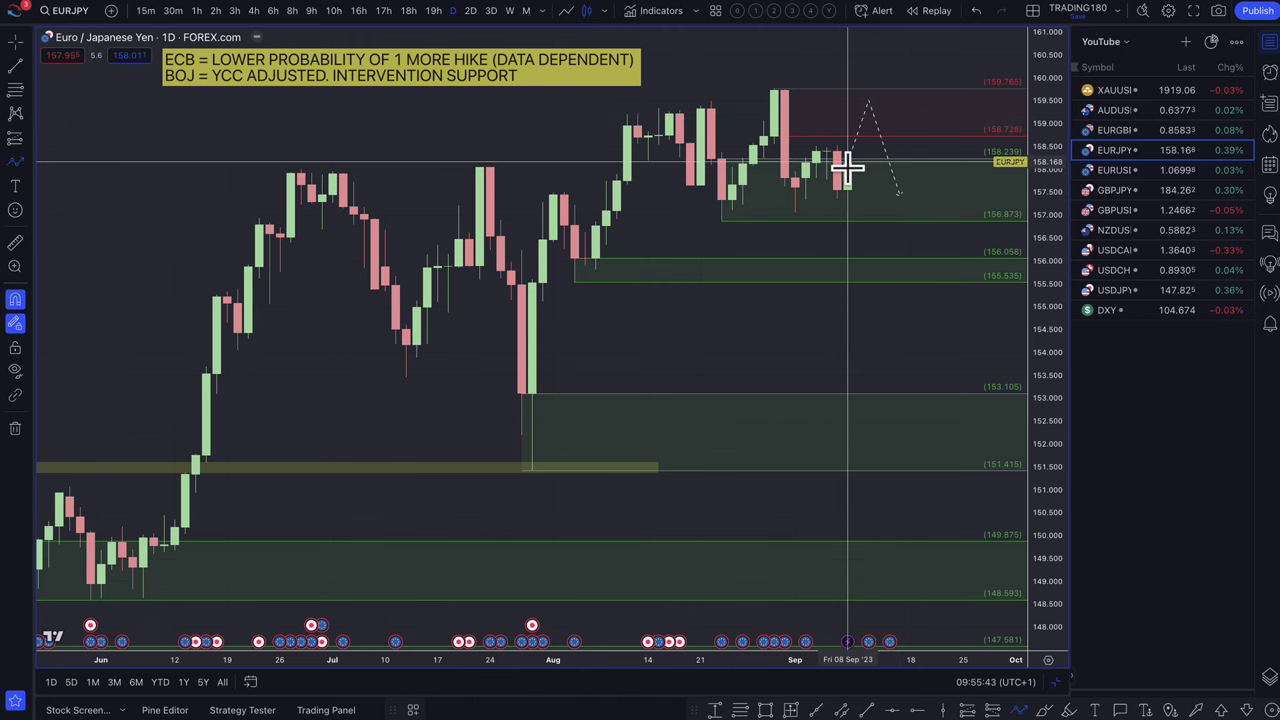
{"action": "left_click", "coordinate": [879, 278]}
{"action": "double_click", "coordinate": [943, 190]}
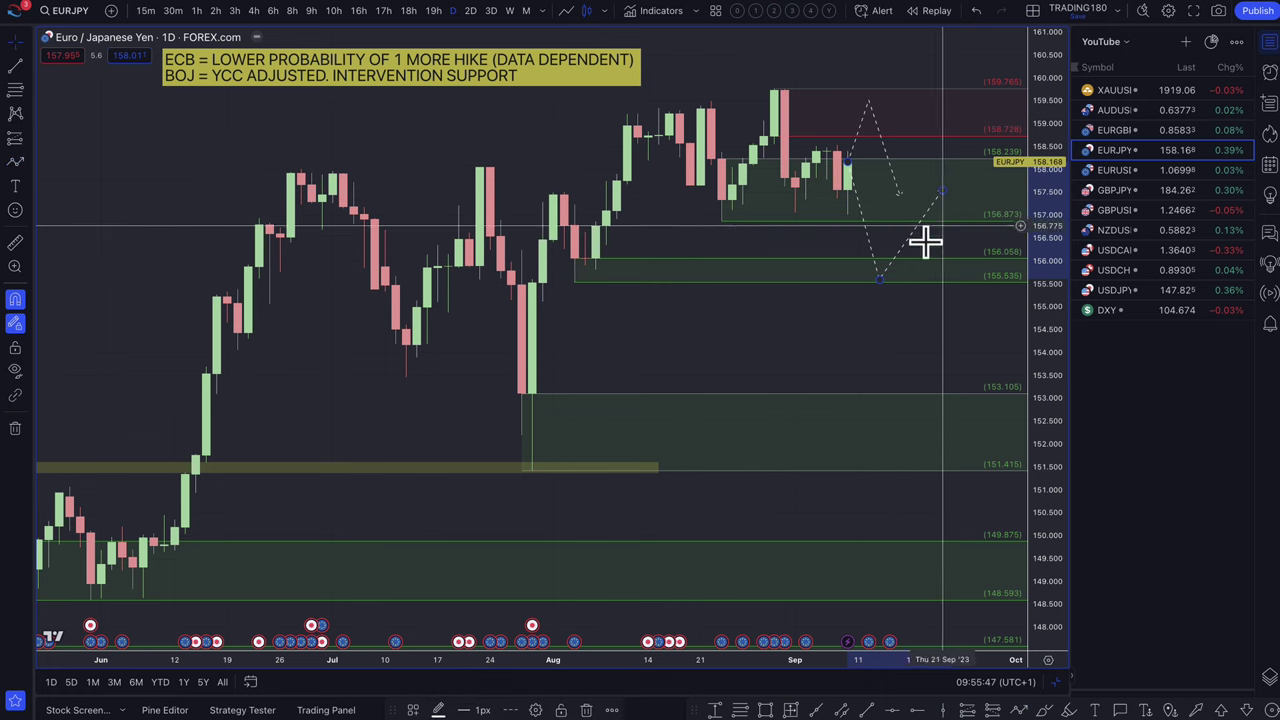
{"action": "left_click_drag", "start_coordinate": [879, 281], "coordinate": [882, 279]}
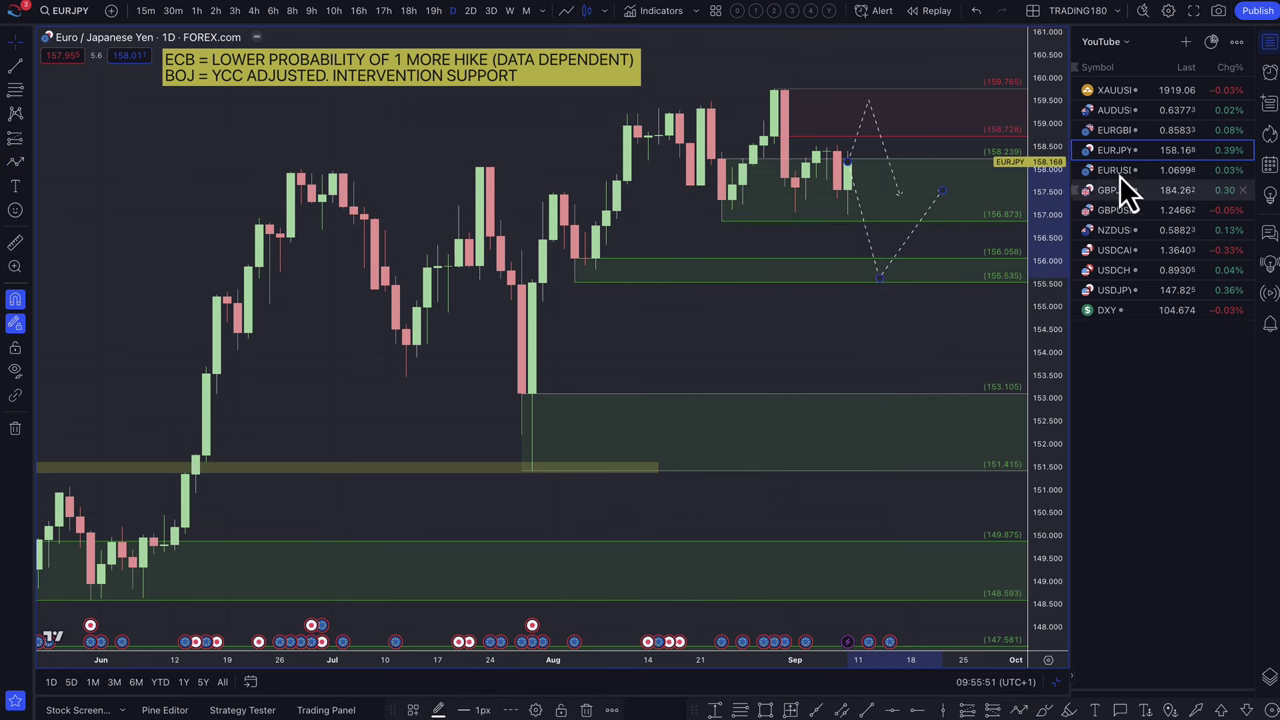
- On the EURGBP chart, delete the smaller projection path and reshape the larger one to peak near 0.8615 and end near 0.8562
{"action": "left_click", "coordinate": [1131, 132]}
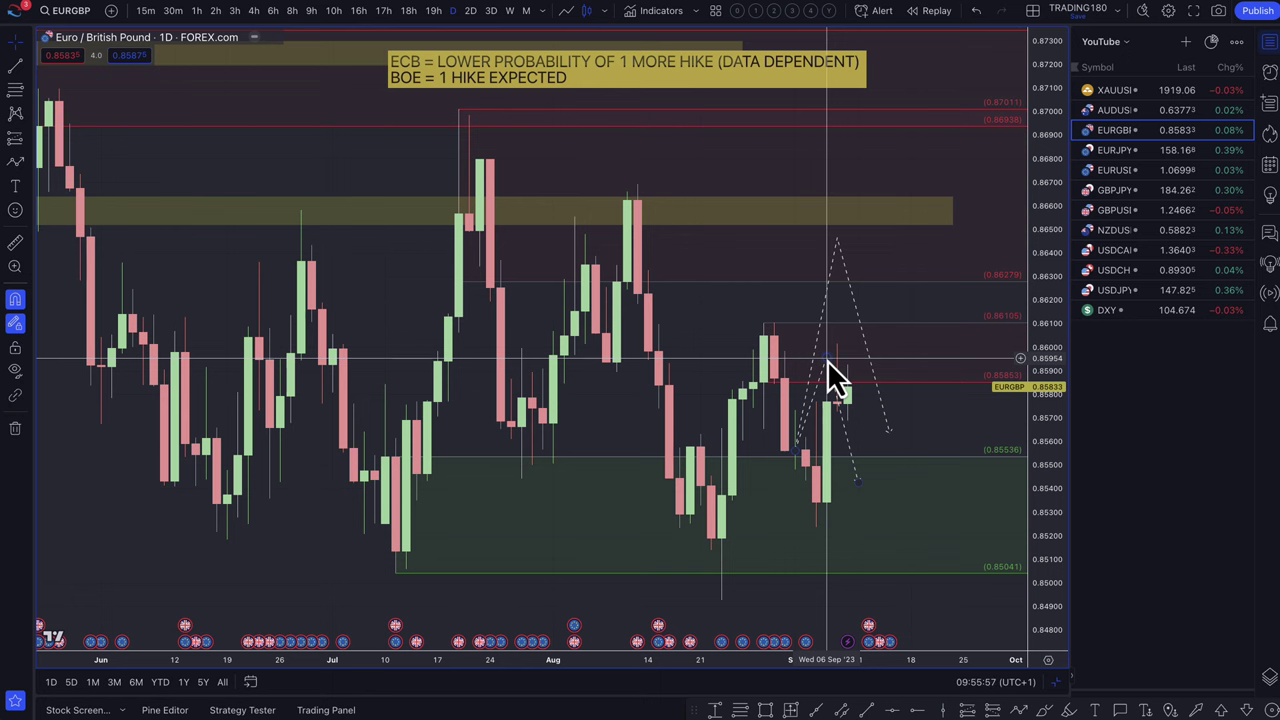
{"action": "left_click_drag", "start_coordinate": [827, 360], "coordinate": [834, 343]}
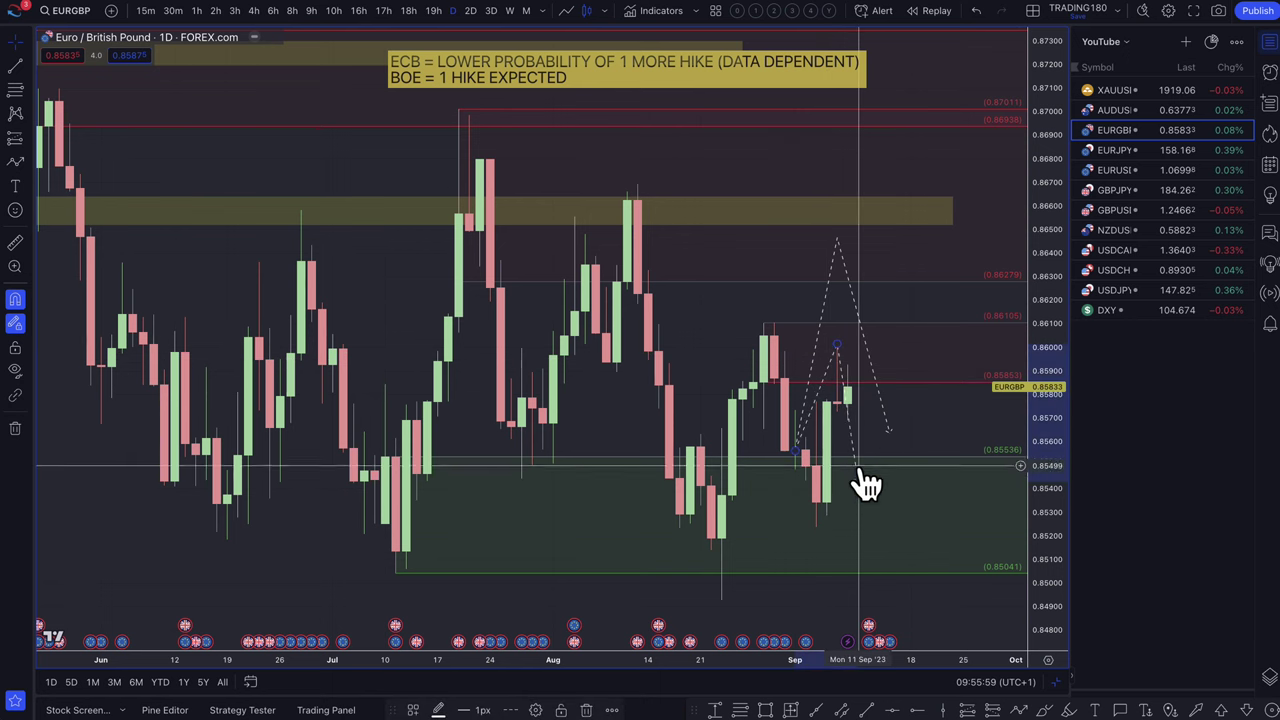
{"action": "mouse_move", "coordinate": [858, 474]}
{"action": "left_mouse_down"}
{"action": "mouse_move", "coordinate": [872, 434]}
{"action": "mouse_move", "coordinate": [880, 467]}
{"action": "mouse_move", "coordinate": [920, 436]}
{"action": "left_mouse_up"}
{"action": "key", "text": "Delete"}
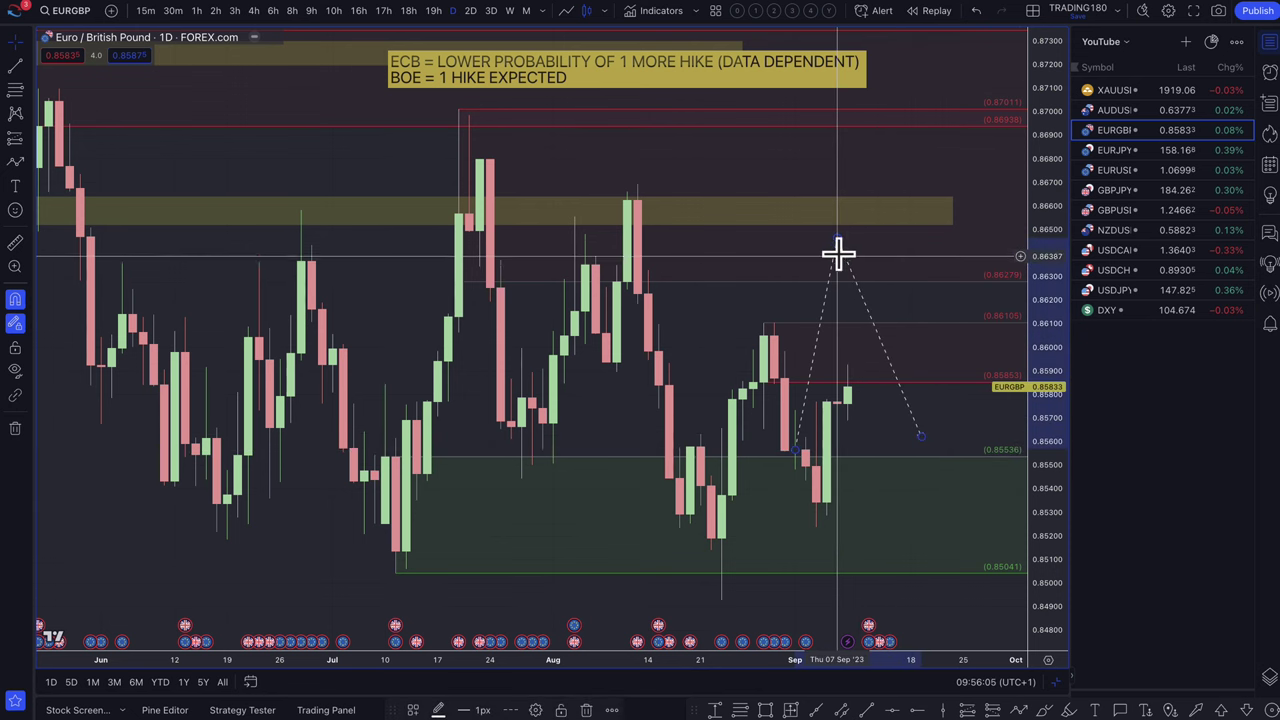
{"action": "mouse_move", "coordinate": [841, 252]}
{"action": "left_mouse_down"}
{"action": "mouse_move", "coordinate": [852, 297]}
{"action": "mouse_move", "coordinate": [838, 343]}
{"action": "mouse_move", "coordinate": [846, 313]}
{"action": "left_mouse_up"}
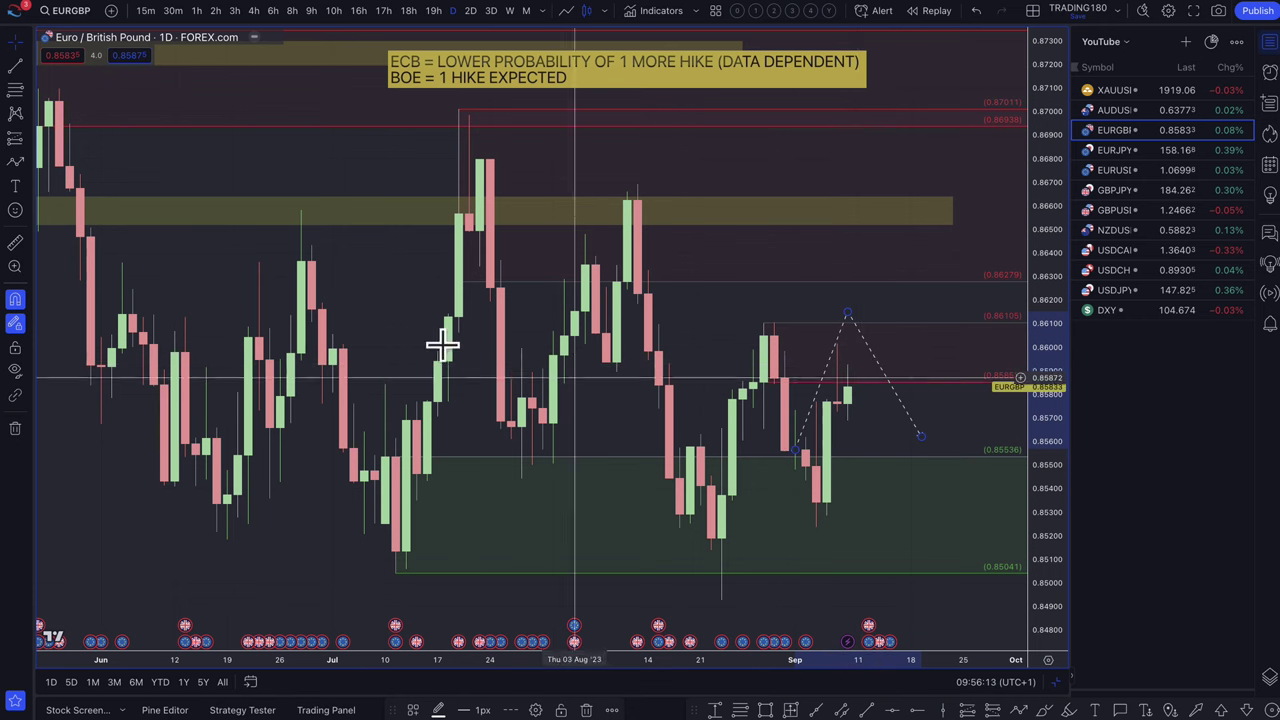
- Draw a second EURGBP projection path from the latest candle down to about 0.8512, then up to about 0.8550
{"action": "left_click", "coordinate": [14, 163]}
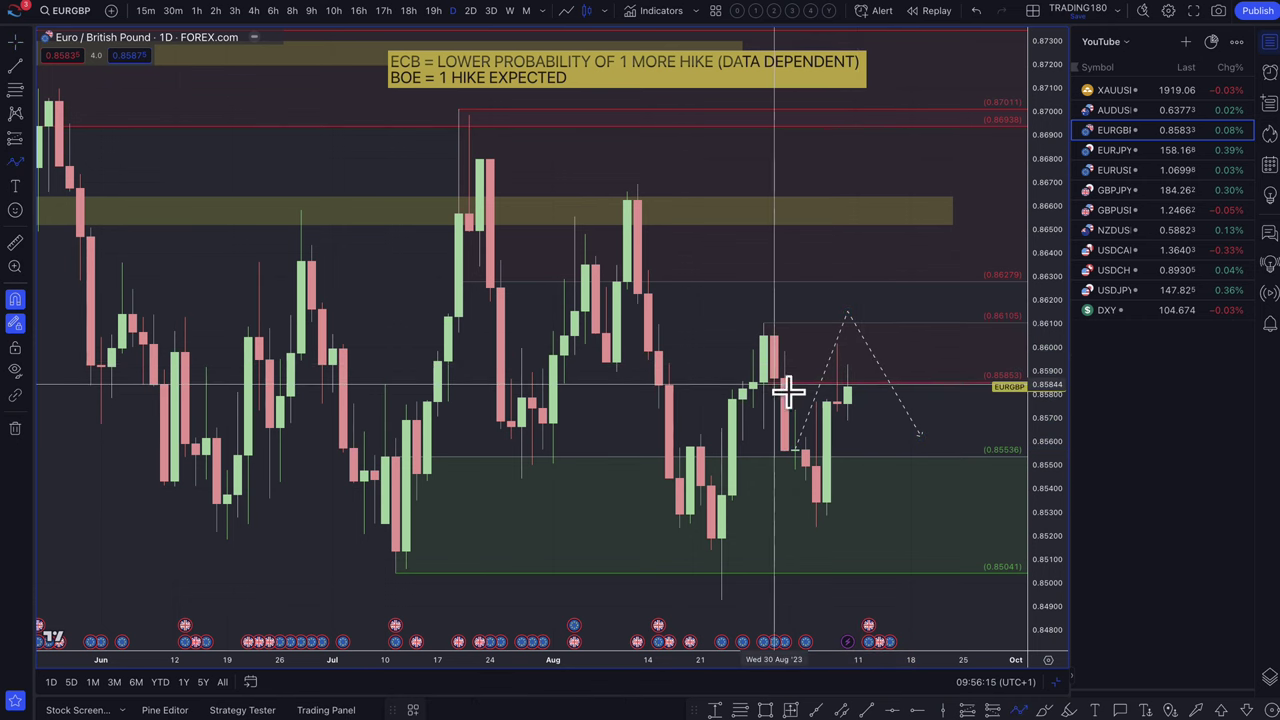
{"action": "left_click", "coordinate": [860, 430]}
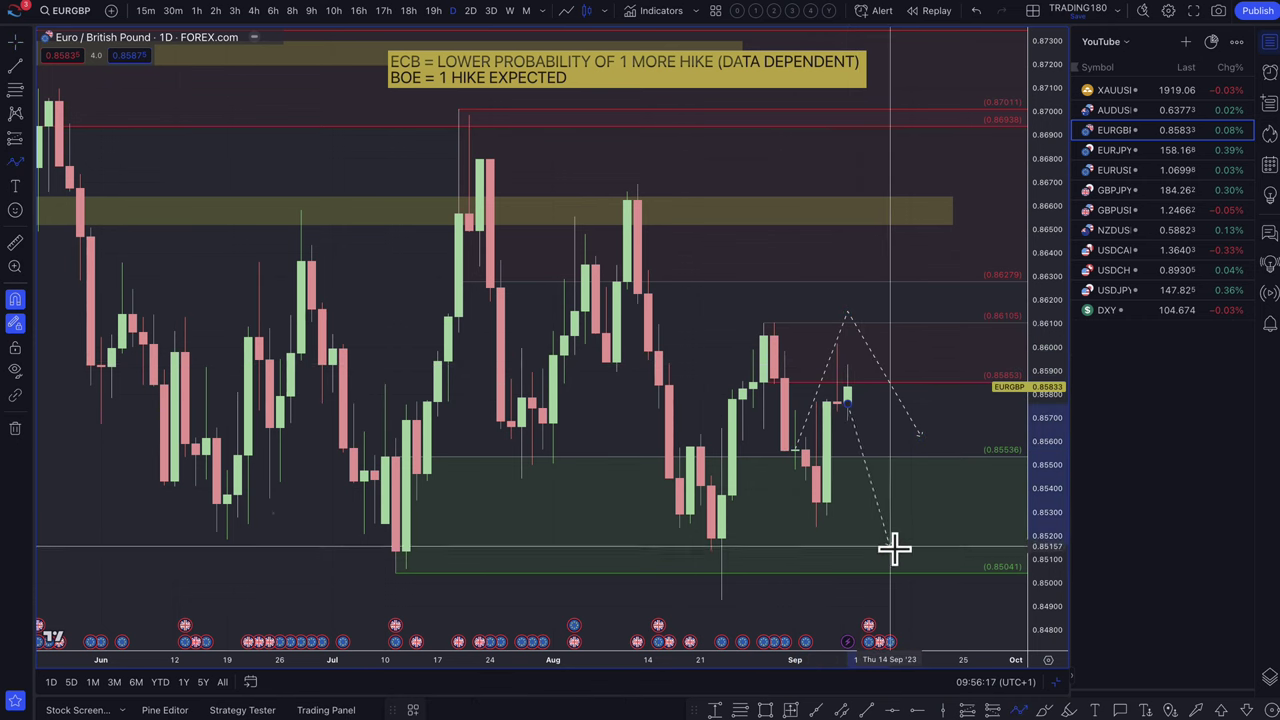
{"action": "left_click", "coordinate": [892, 552]}
{"action": "double_click", "coordinate": [950, 463]}
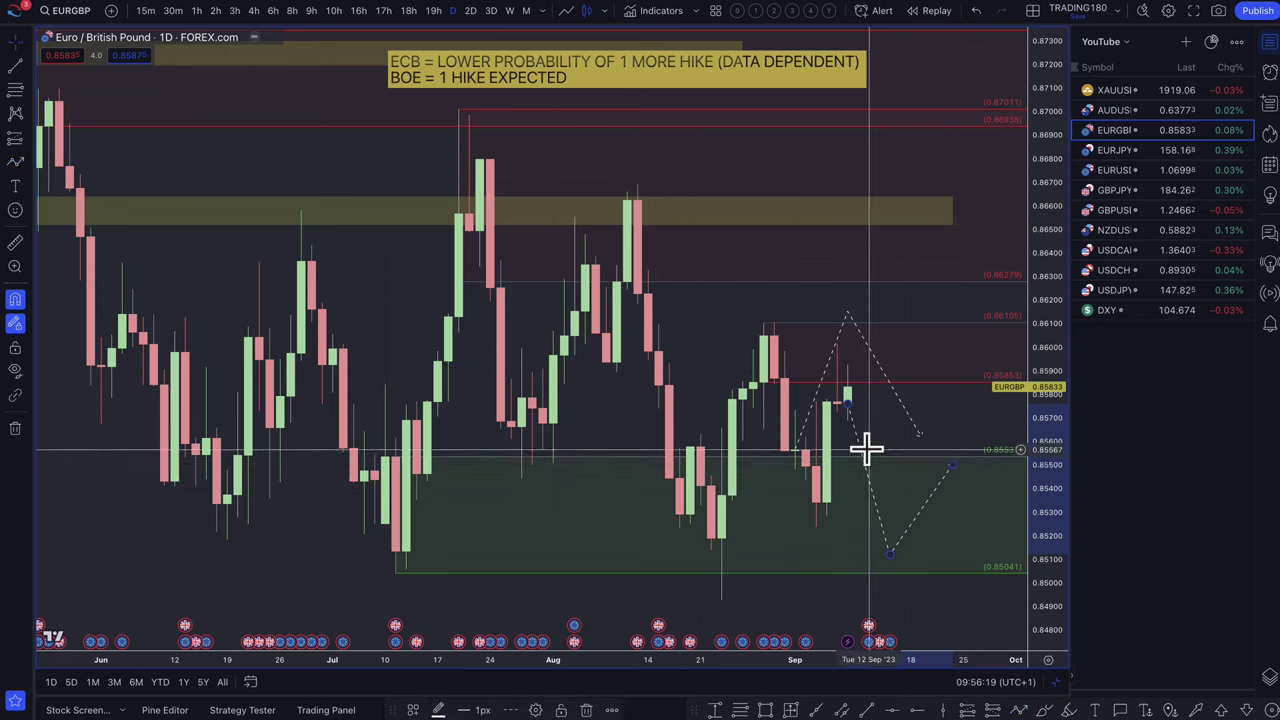
- Redraw the green EURGBP demand zone to span 0.84928 to 0.85413, starting at the late-August candles
{"action": "mouse_move", "coordinate": [397, 572]}
{"action": "left_mouse_down"}
{"action": "mouse_move", "coordinate": [414, 591]}
{"action": "mouse_move", "coordinate": [398, 597]}
{"action": "left_mouse_up"}
{"action": "left_click_drag", "start_coordinate": [740, 597], "coordinate": [721, 600]}
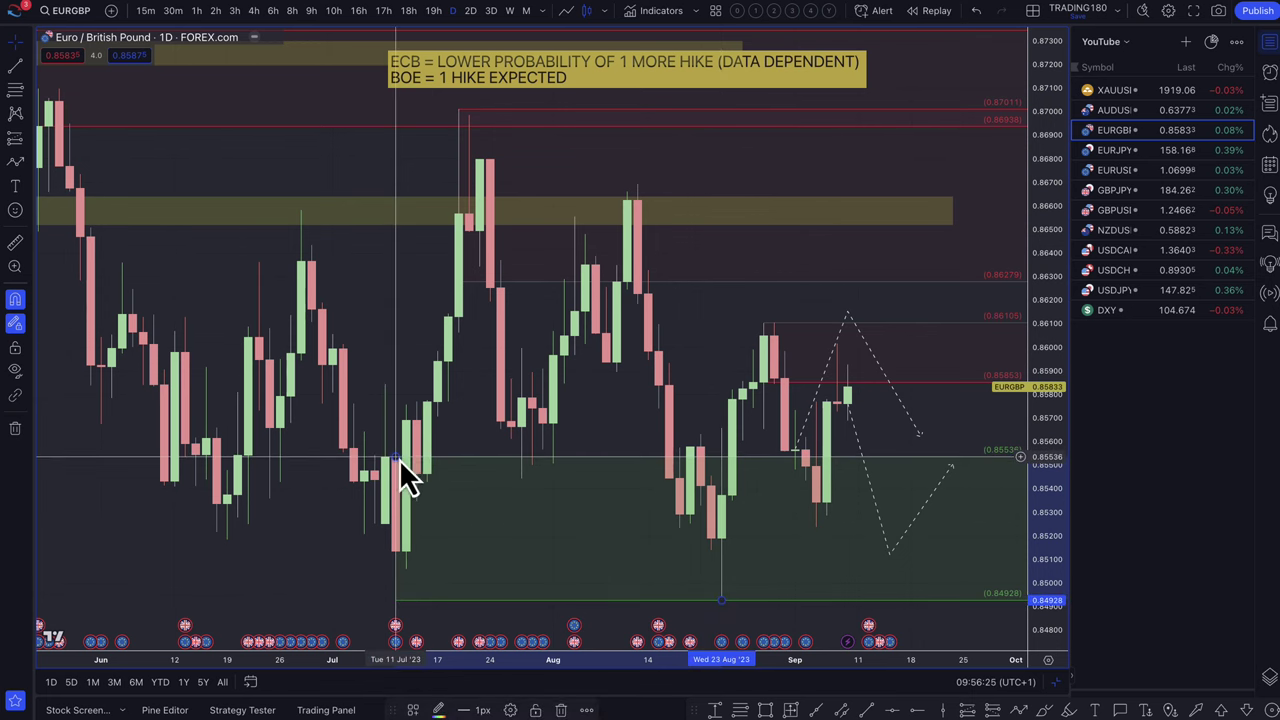
{"action": "left_click_drag", "start_coordinate": [399, 459], "coordinate": [703, 487]}
{"action": "scroll", "coordinate": [828, 537], "scroll_direction": "right", "scroll_amount": 2}
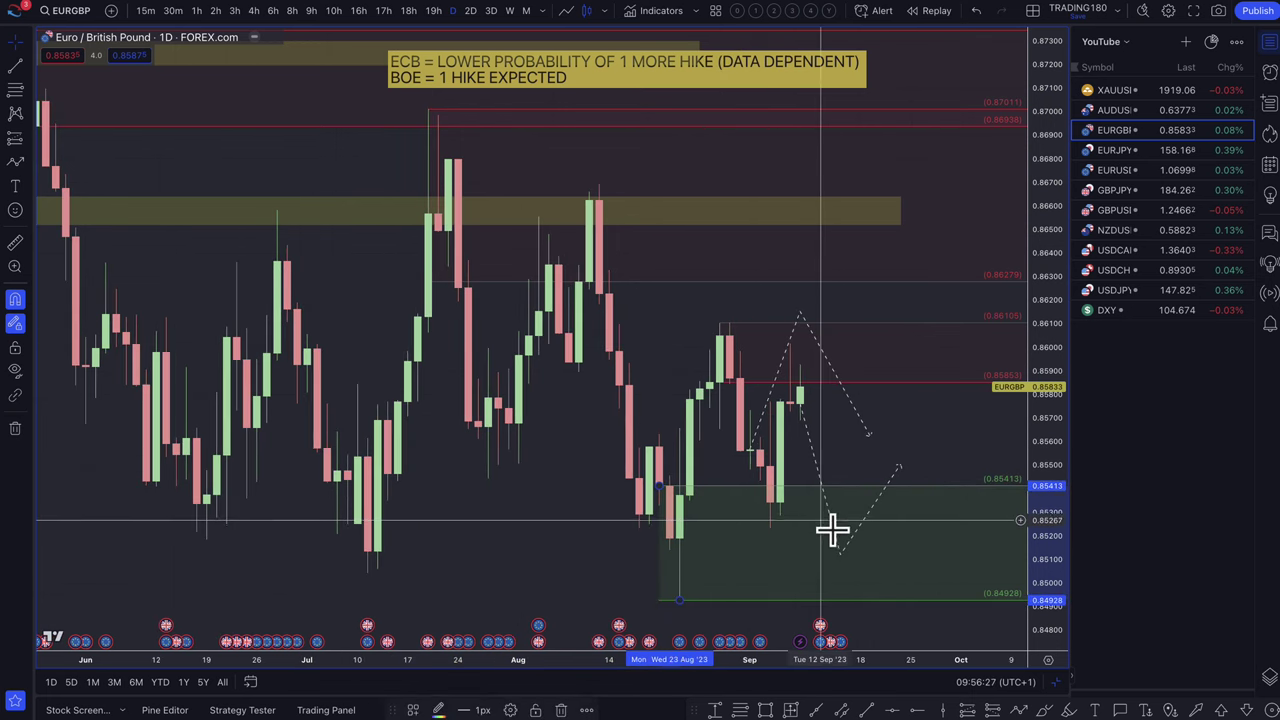
- Lower the downward EURGBP path's trough to about 0.8502 and raise the upward path's peak to about 0.8684
{"action": "left_click", "coordinate": [829, 529]}
{"action": "left_click_drag", "start_coordinate": [842, 566], "coordinate": [845, 581]}
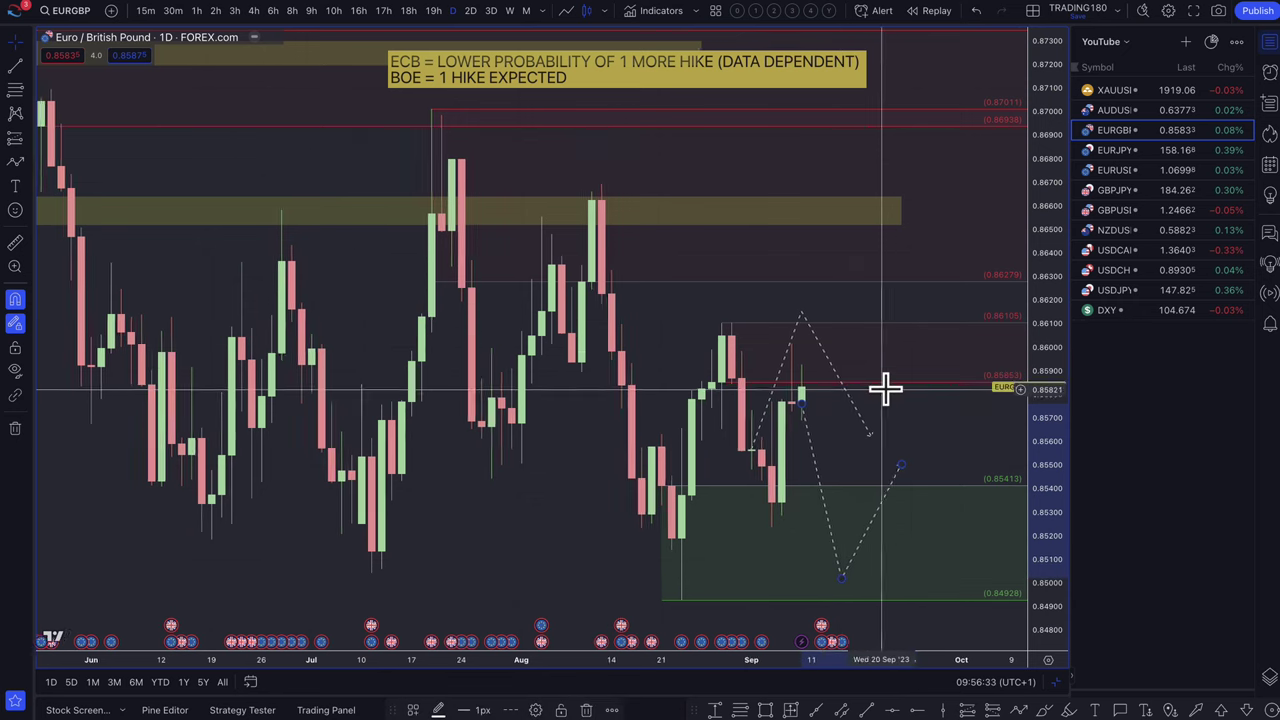
{"action": "scroll", "coordinate": [885, 388], "scroll_direction": "down", "scroll_amount": 3}
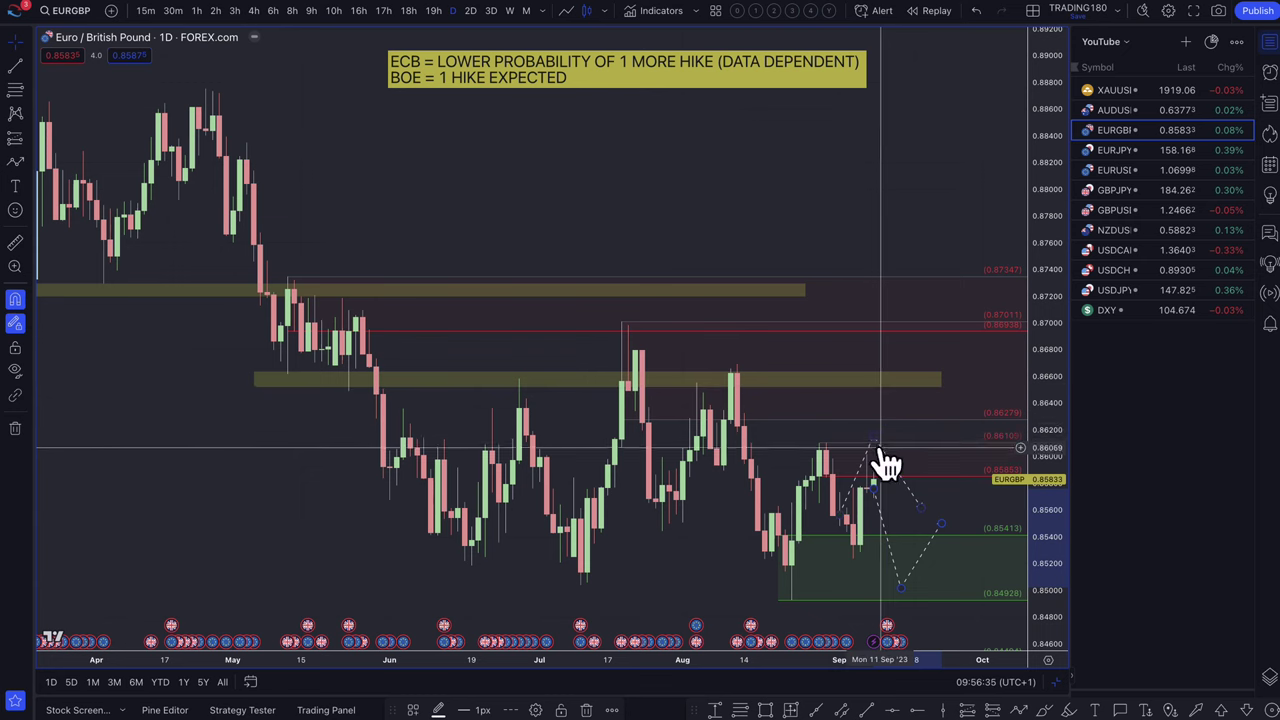
{"action": "left_click_drag", "start_coordinate": [871, 437], "coordinate": [877, 347]}
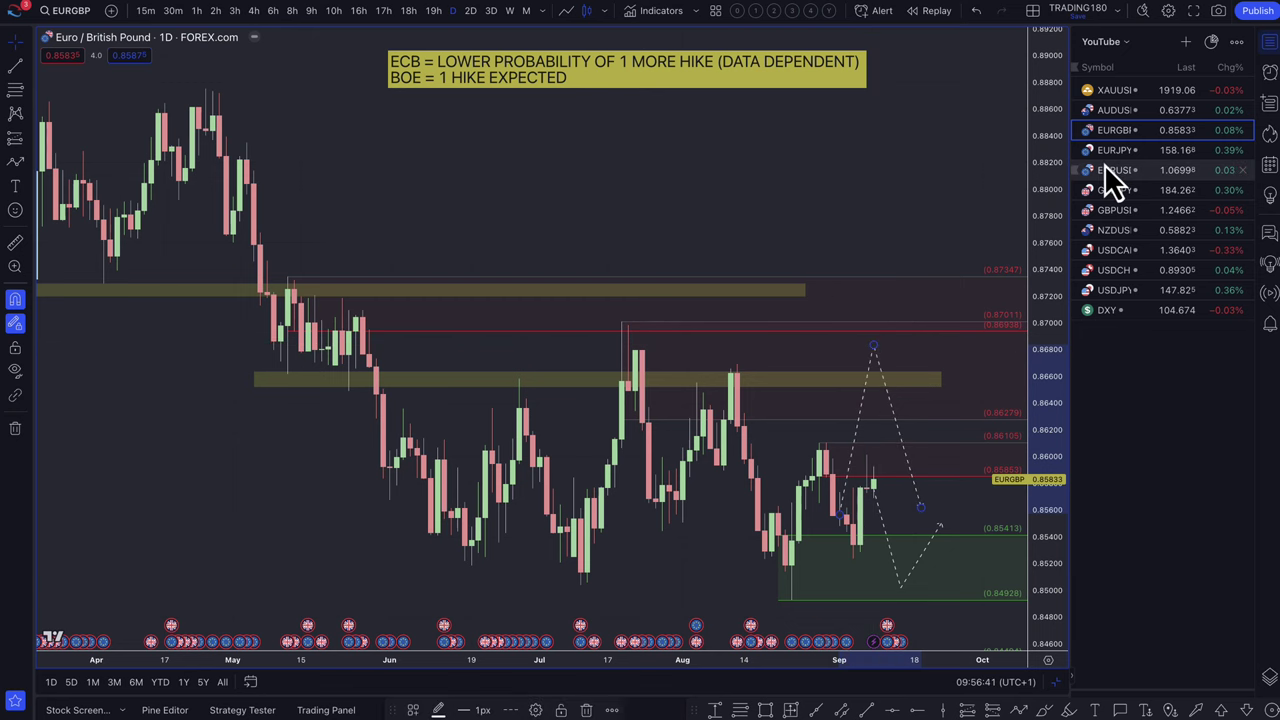
- Open the AUDUSD daily chart from the watchlist
{"action": "left_click", "coordinate": [1127, 113]}
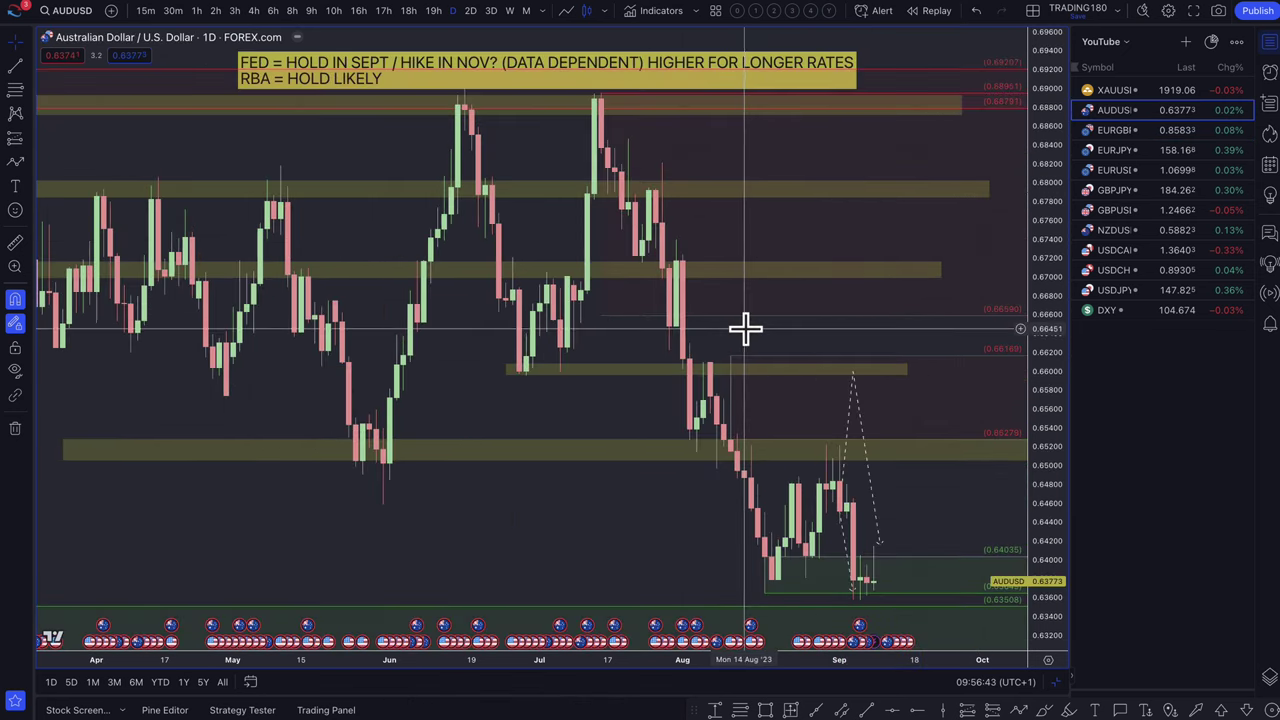
{"action": "scroll", "coordinate": [743, 329], "scroll_direction": "up", "scroll_amount": 5}
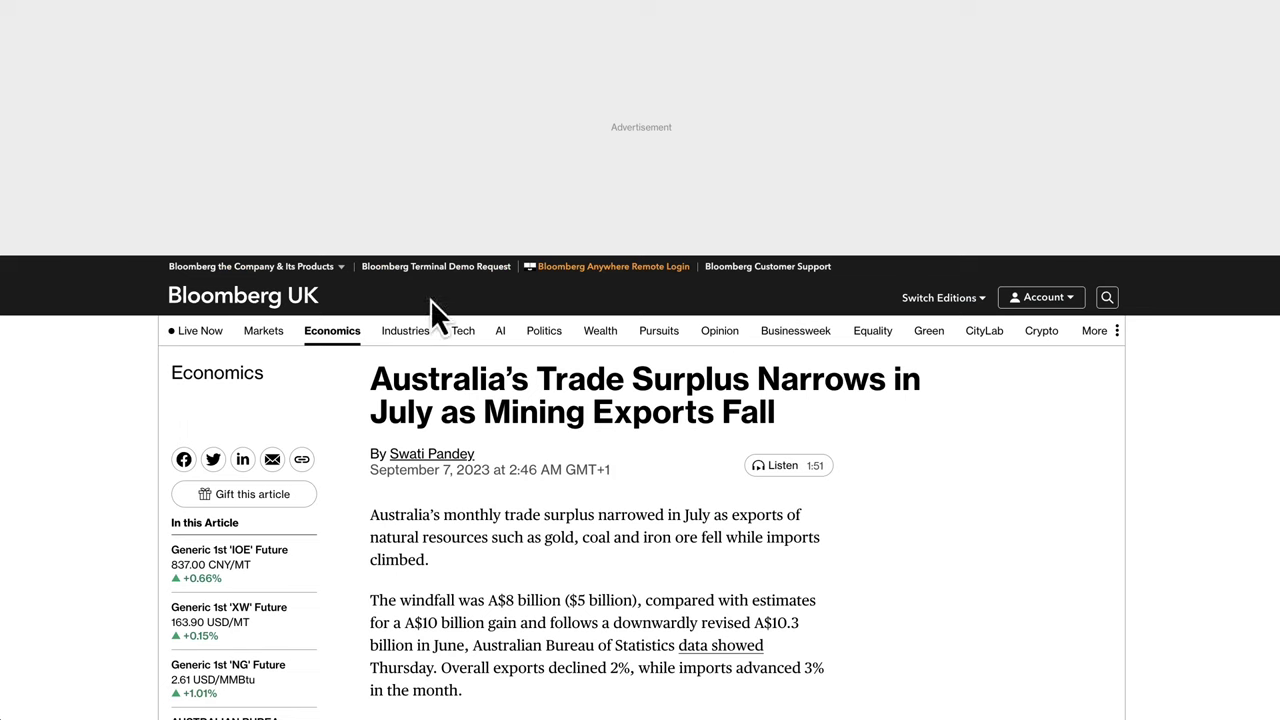
- Read the Bloomberg article on Australia's July trade surplus, including its opening paragraph and the trade balance chart
{"action": "scroll", "coordinate": [485, 390], "scroll_direction": "down", "scroll_amount": 3}
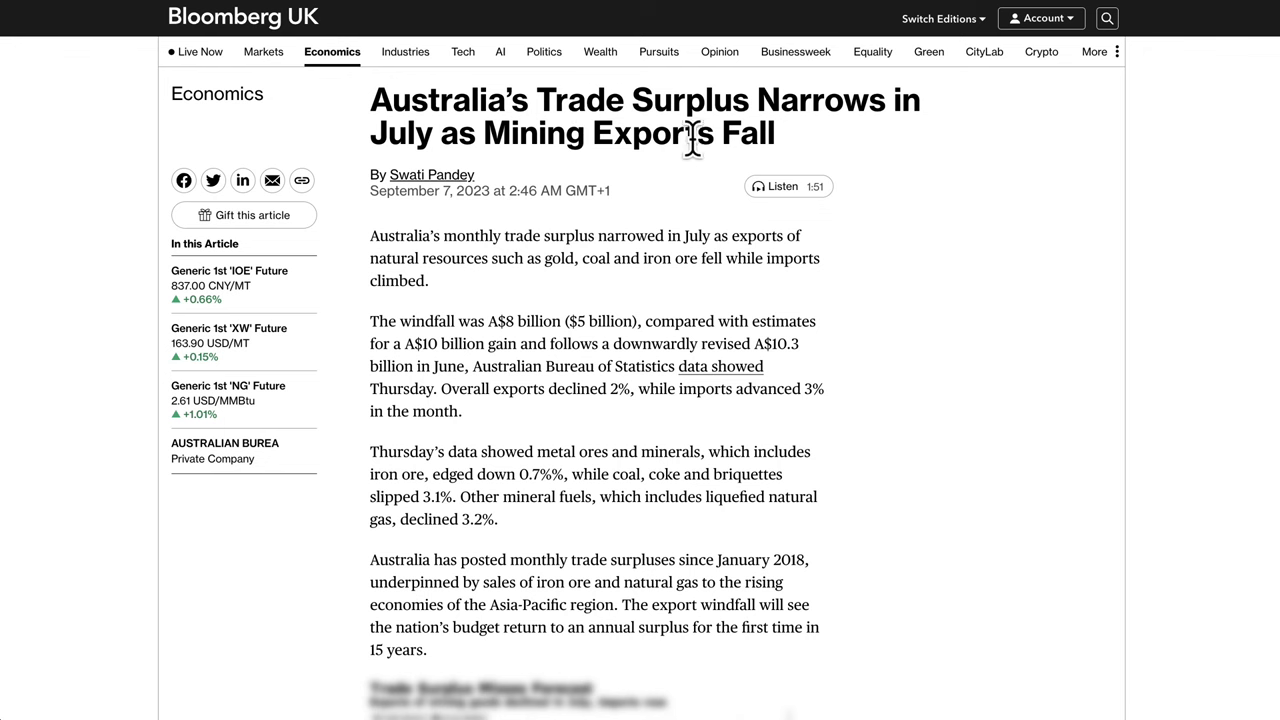
{"action": "left_click_drag", "start_coordinate": [372, 234], "coordinate": [631, 228]}
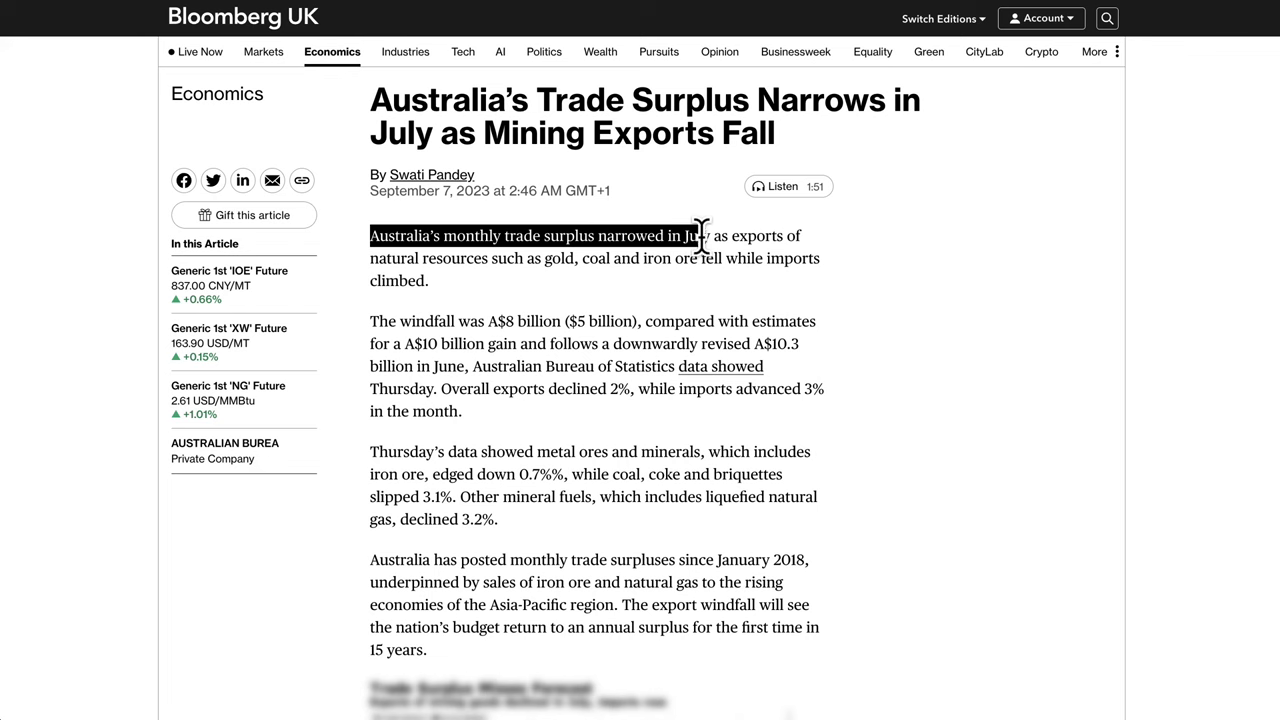
{"action": "left_click_drag", "start_coordinate": [779, 244], "coordinate": [450, 259]}
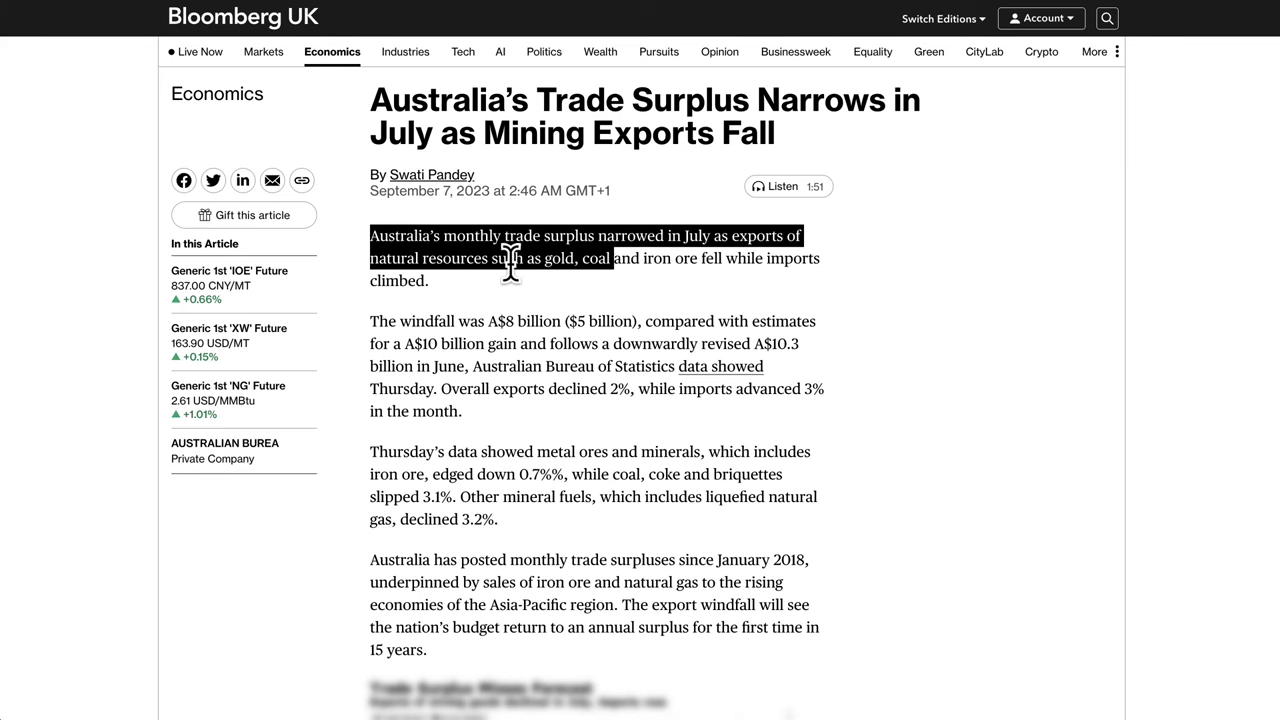
{"action": "left_click_drag", "start_coordinate": [510, 262], "coordinate": [457, 282]}
{"action": "left_click", "coordinate": [565, 414]}
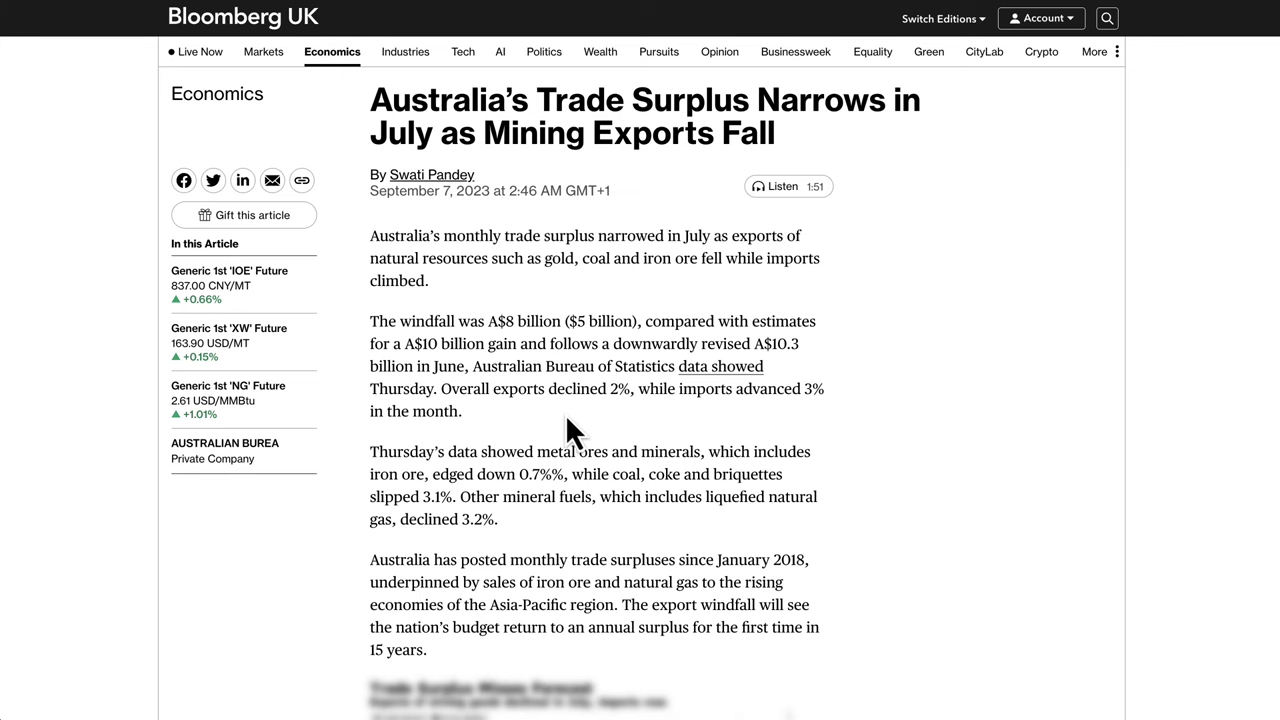
{"action": "scroll", "coordinate": [568, 433], "scroll_direction": "down", "scroll_amount": 5}
{"action": "scroll", "coordinate": [629, 318], "scroll_direction": "up", "scroll_amount": 7}
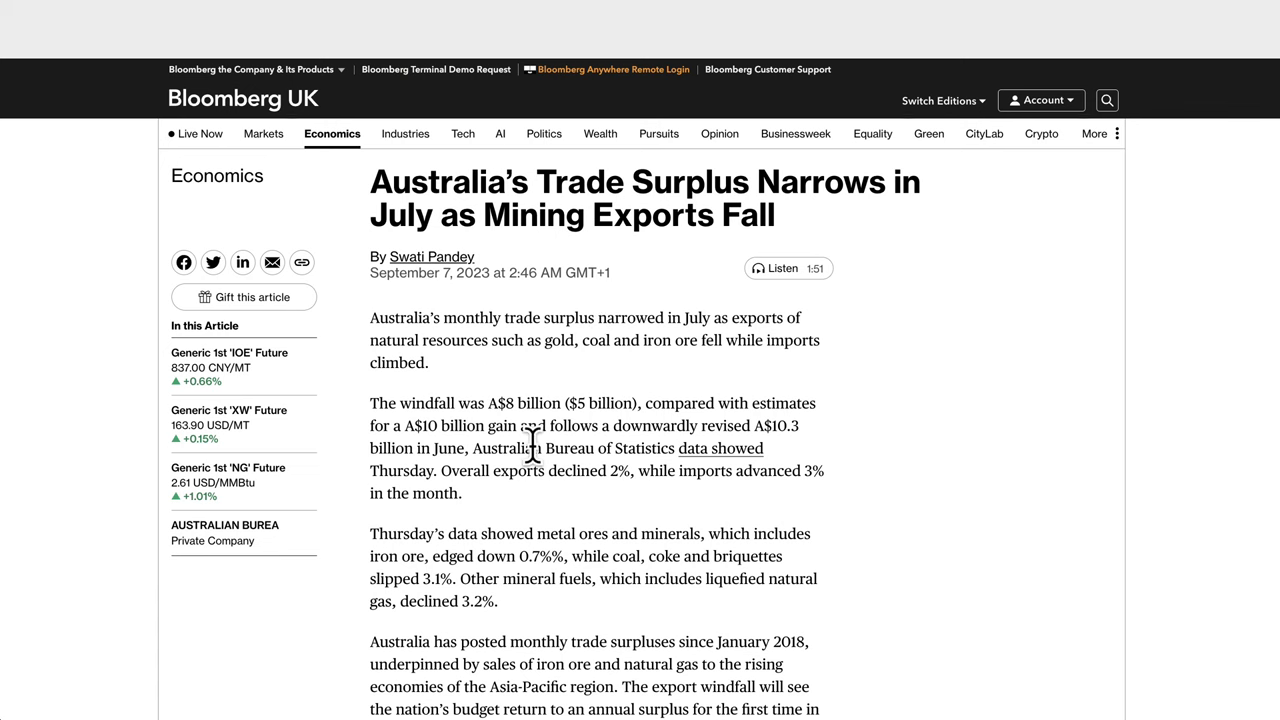
{"action": "scroll", "coordinate": [534, 448], "scroll_direction": "down", "scroll_amount": 5}
{"action": "scroll", "coordinate": [535, 450], "scroll_direction": "down", "scroll_amount": 1}
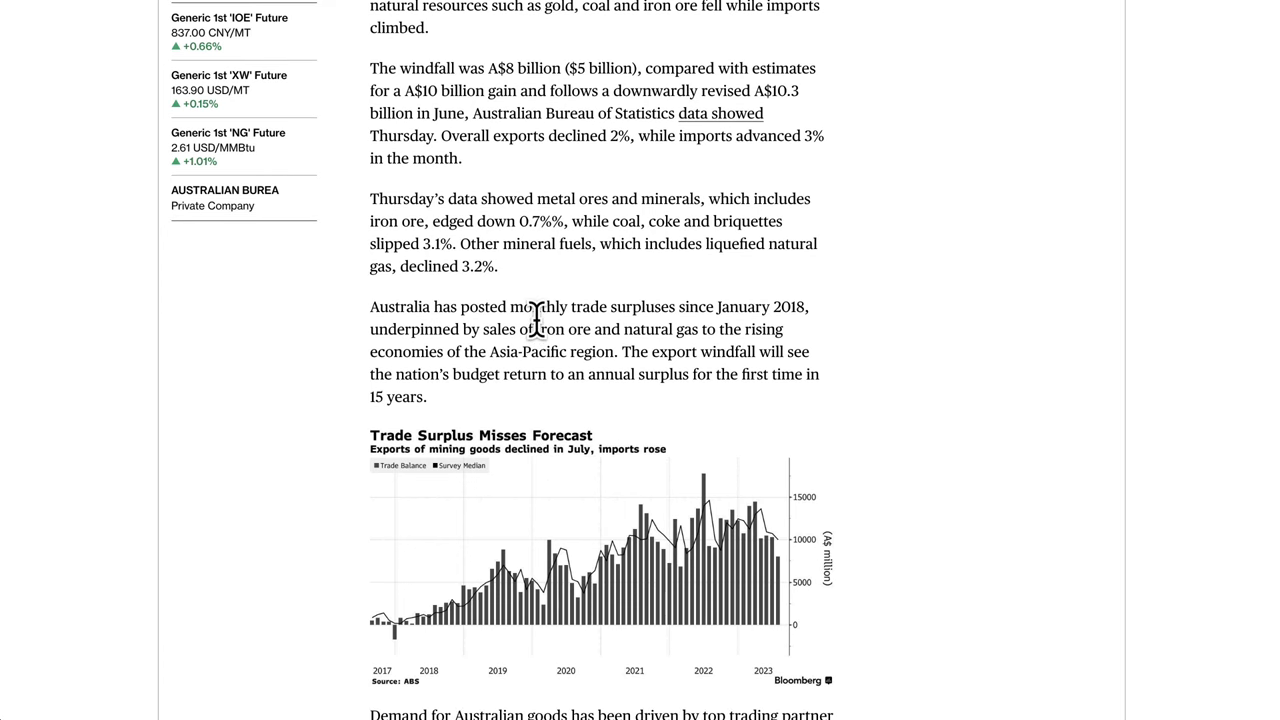
{"action": "scroll", "coordinate": [535, 318], "scroll_direction": "up", "scroll_amount": 5}
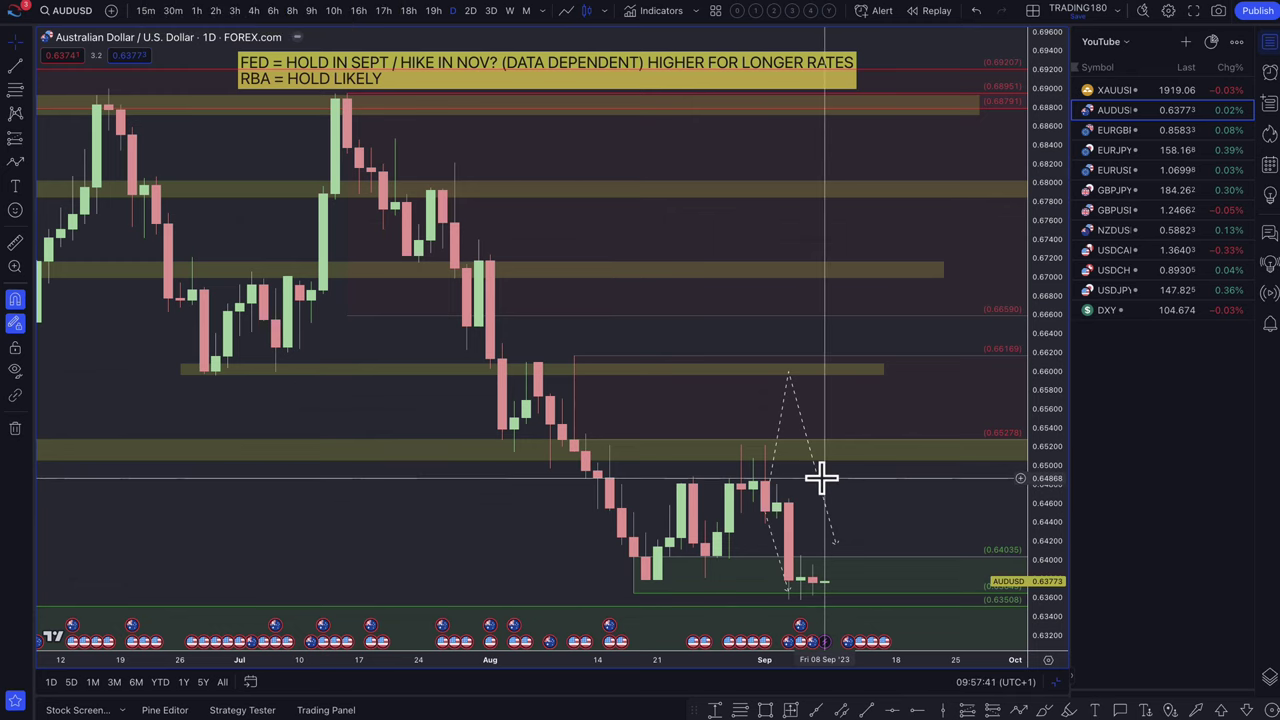
- Delete the old AUDUSD projection paths and mark a supply zone from 0.64517 to 0.65220 at the 1 September candle
{"action": "left_click", "coordinate": [821, 490]}
{"action": "key", "text": "Delete"}
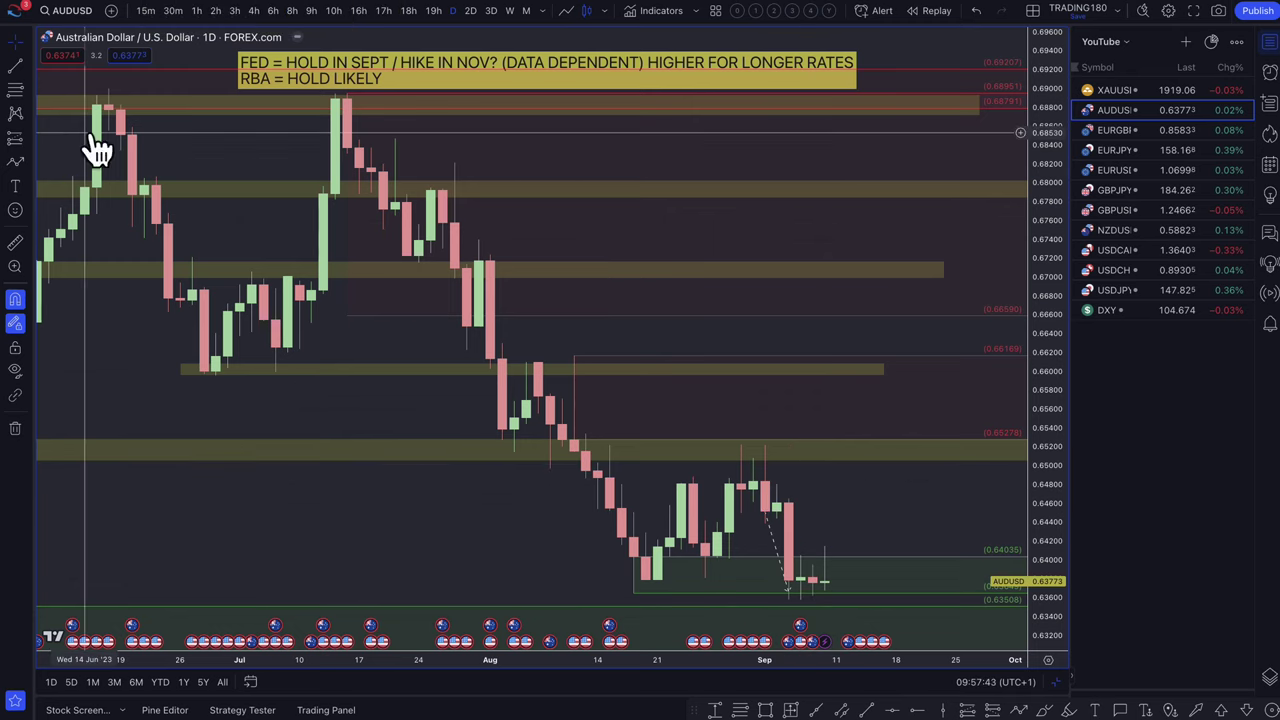
{"action": "left_click", "coordinate": [15, 89]}
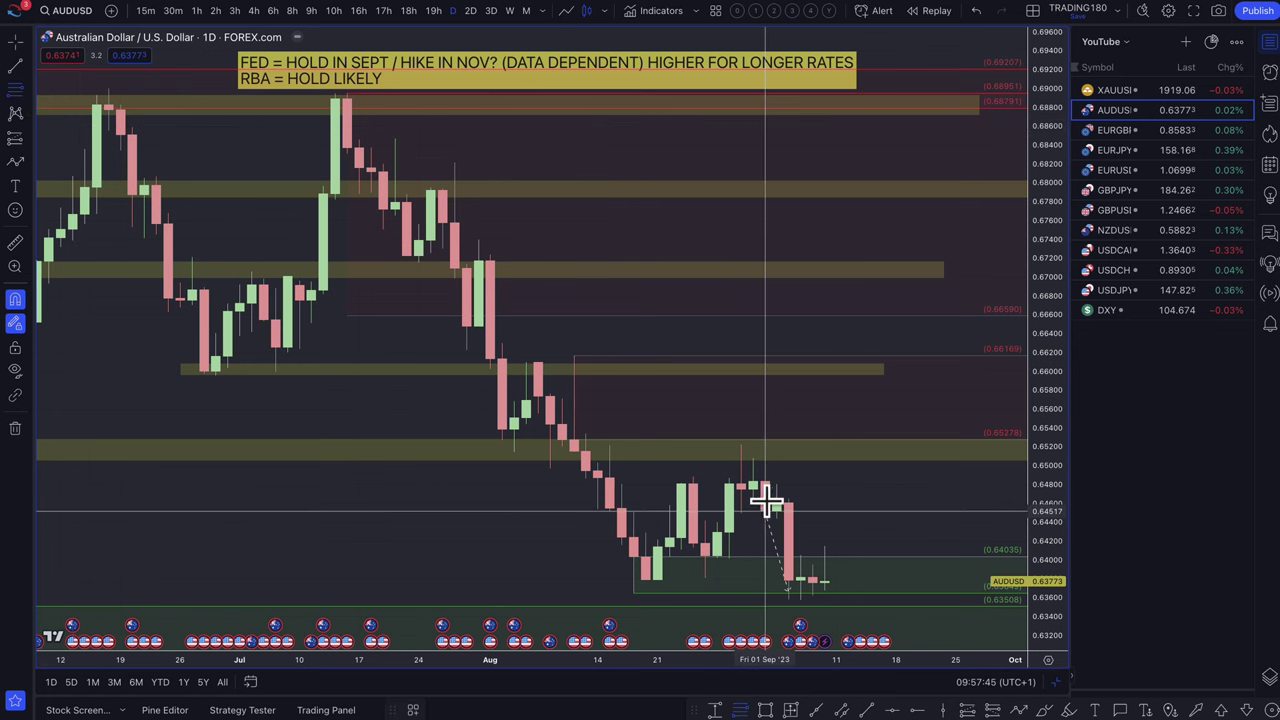
{"action": "left_click", "coordinate": [774, 510]}
{"action": "left_click", "coordinate": [764, 445]}
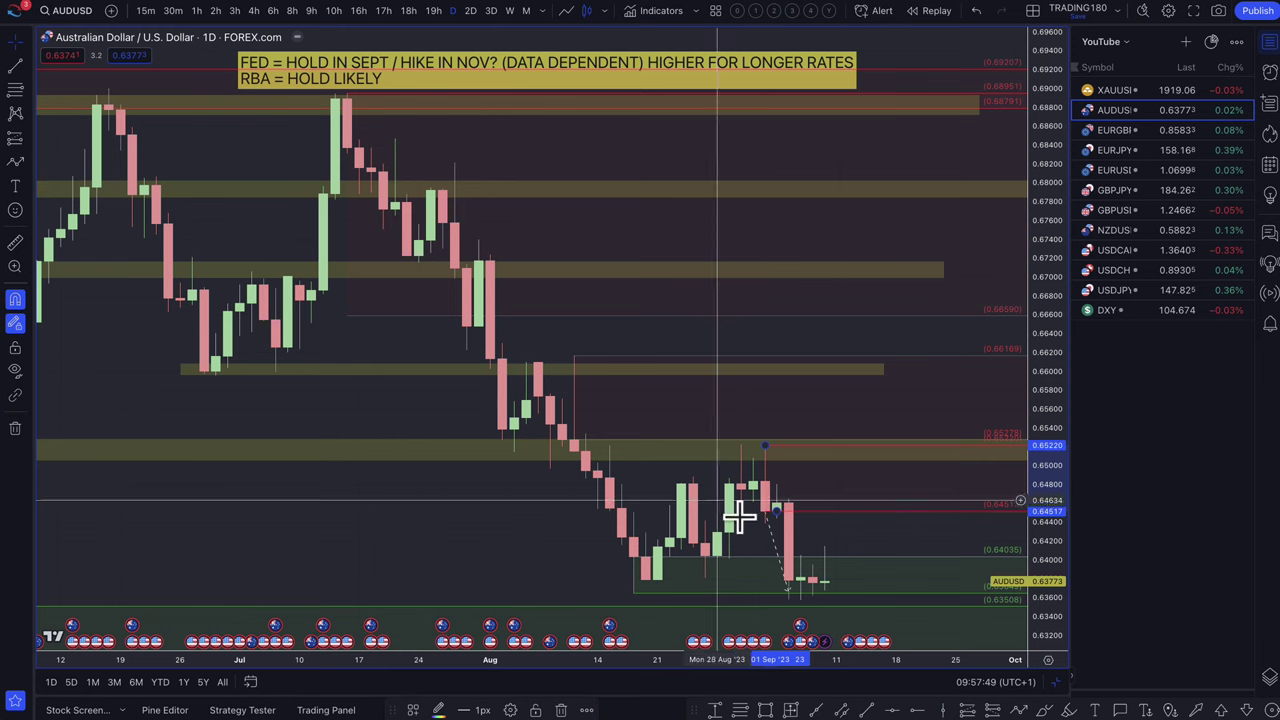
{"action": "left_click", "coordinate": [738, 515]}
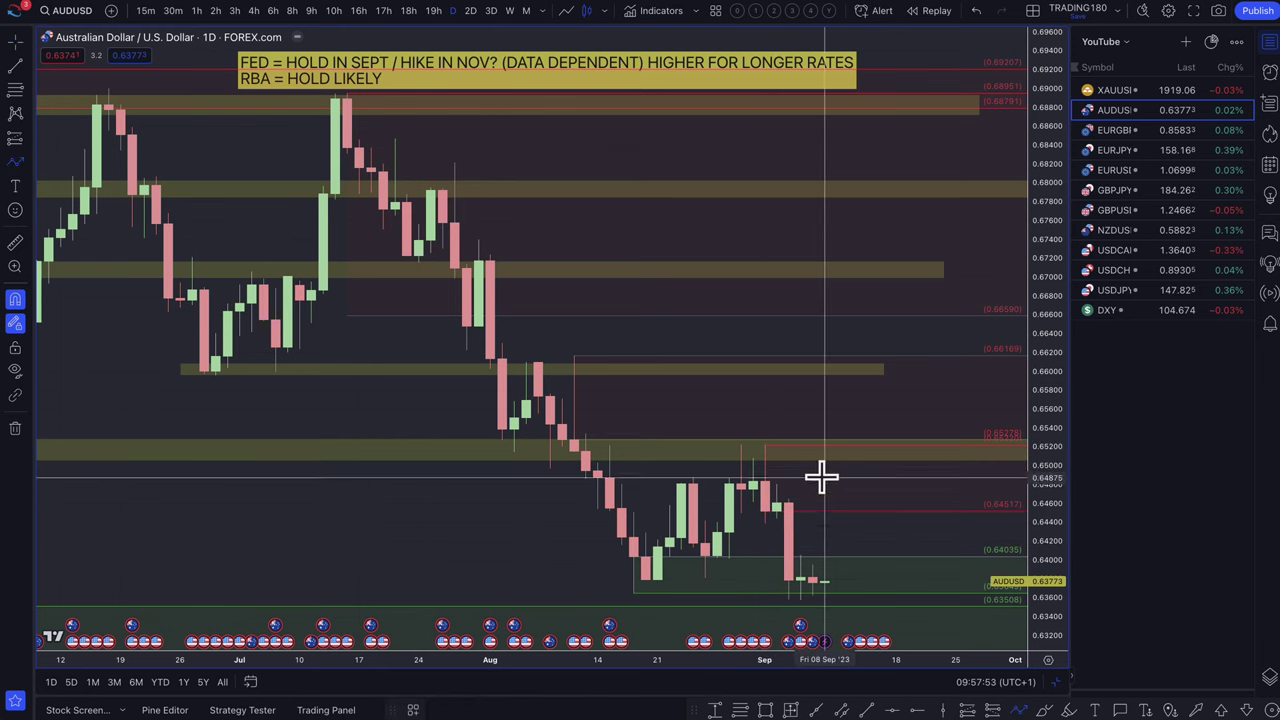
- Draw an AUDUSD projection path from the current price up to about 0.6482, then down to about 0.6392
{"action": "left_click", "coordinate": [823, 578]}
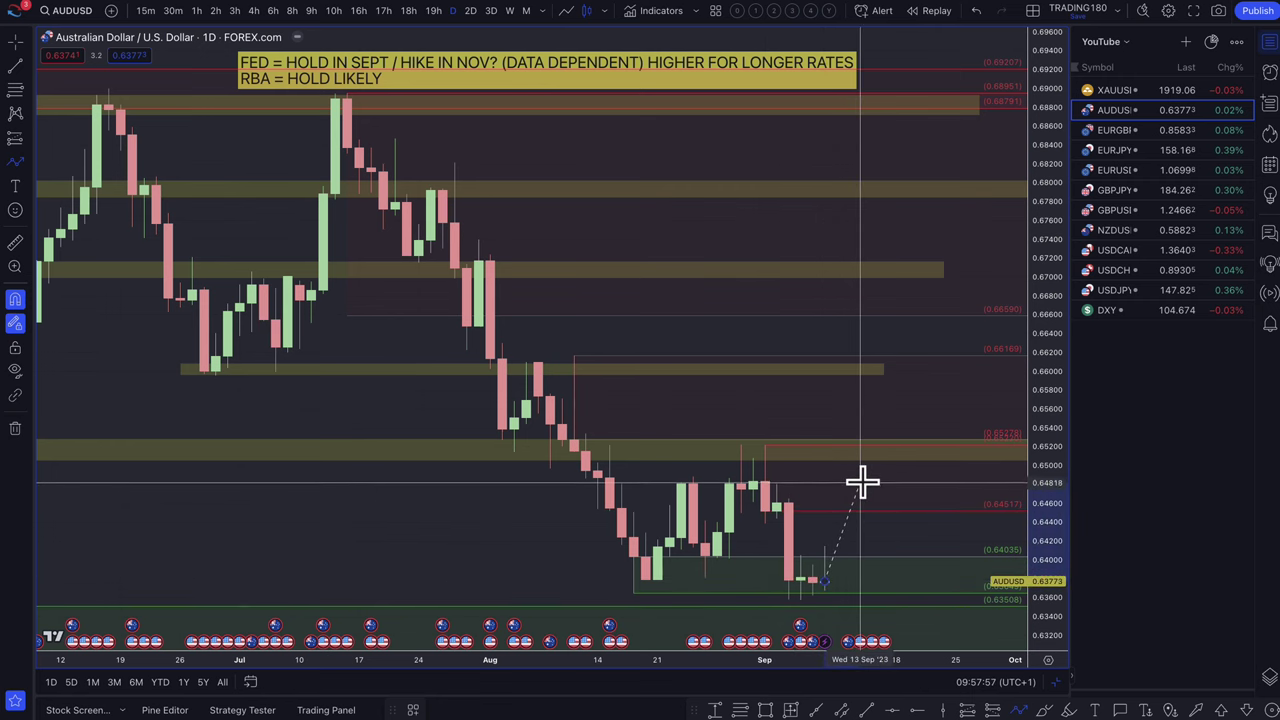
{"action": "left_click", "coordinate": [861, 484]}
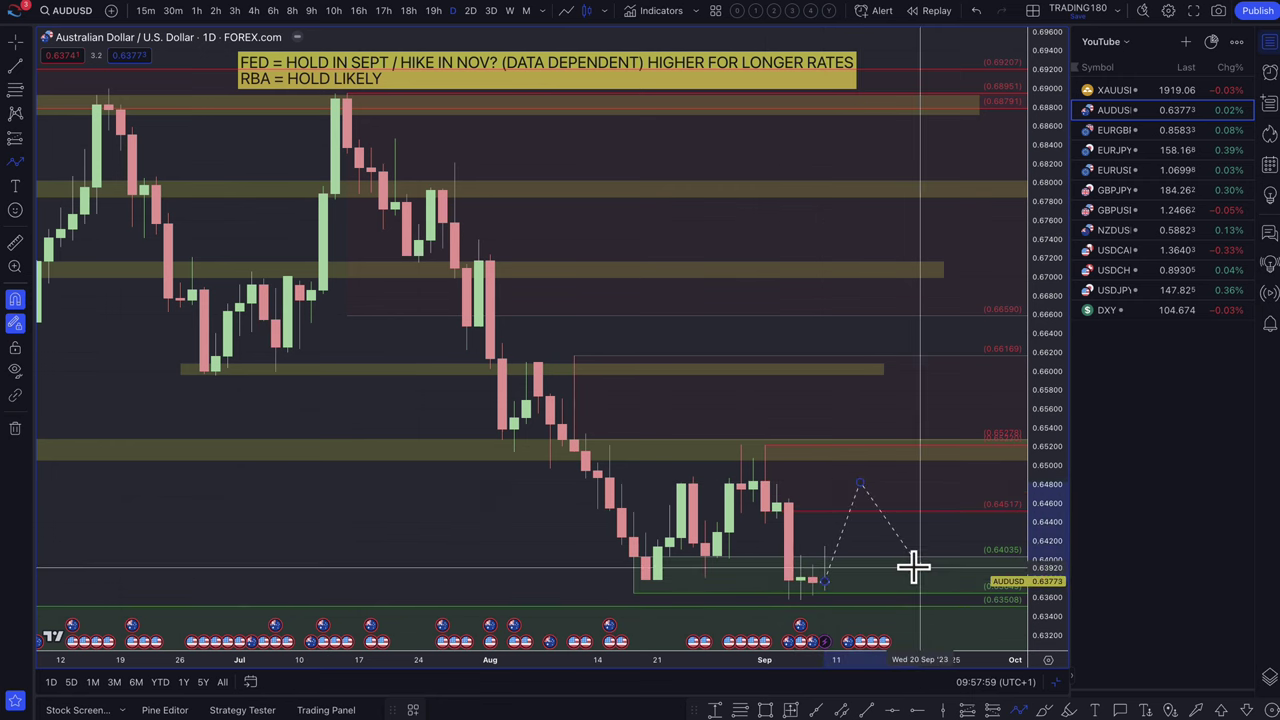
{"action": "scroll", "coordinate": [913, 567], "scroll_direction": "down", "scroll_amount": 5}
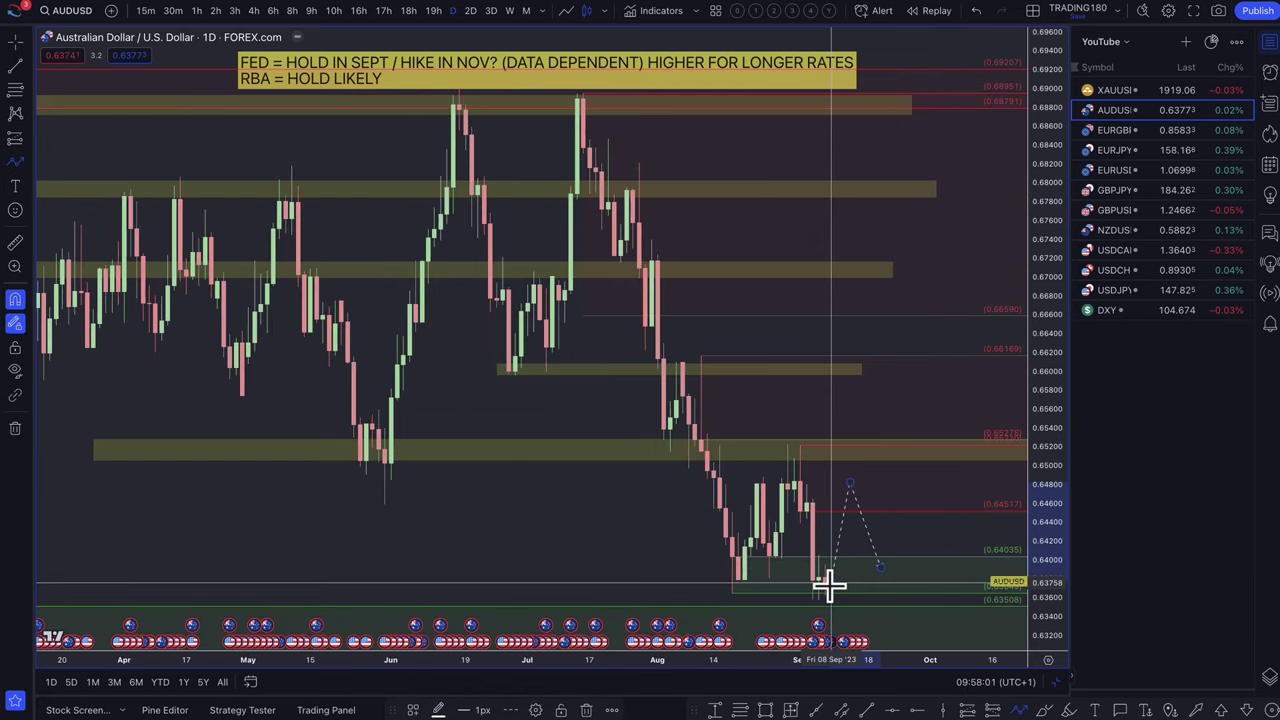
- Draw a second AUDUSD path from the current price down to about 0.6315, up to about 0.6383, then down to about 0.6329
{"action": "left_click", "coordinate": [871, 637]}
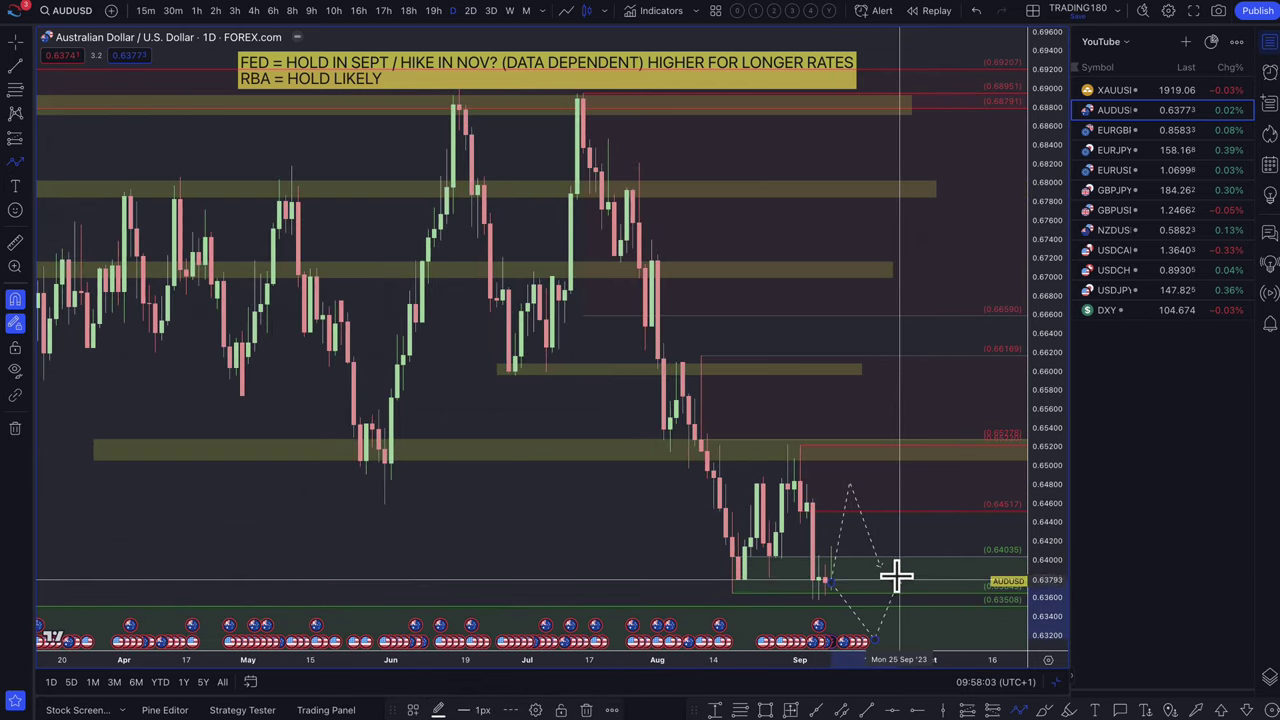
{"action": "left_click", "coordinate": [897, 577]}
{"action": "double_click", "coordinate": [919, 627]}
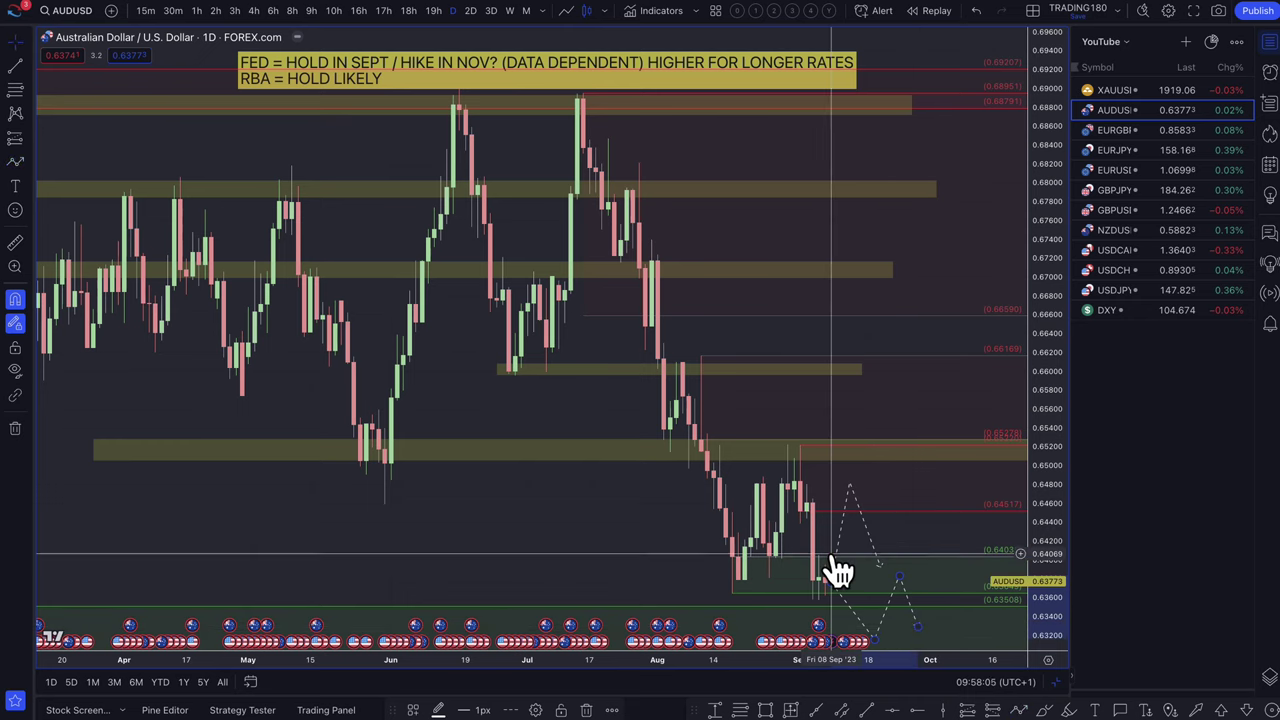
{"action": "scroll", "coordinate": [833, 560], "scroll_direction": "up", "scroll_amount": 3}
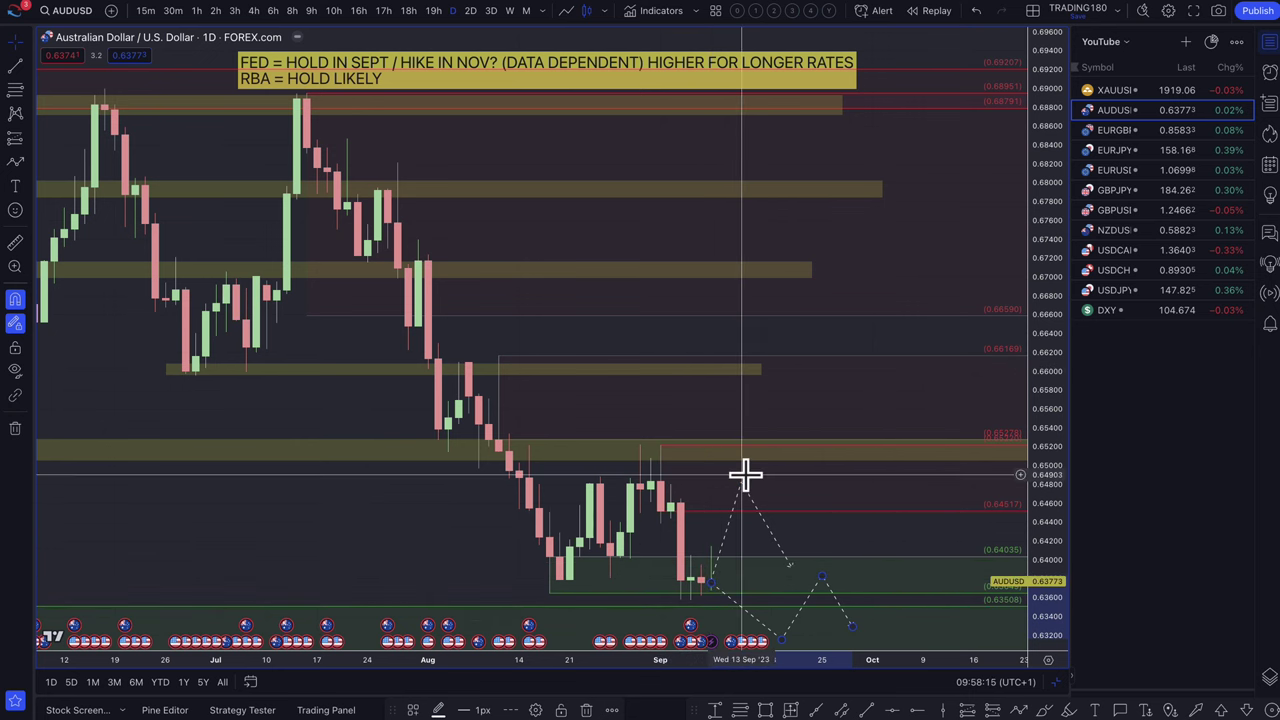
- Open the XAUUSD daily chart from the watchlist
{"action": "left_click", "coordinate": [1133, 93]}
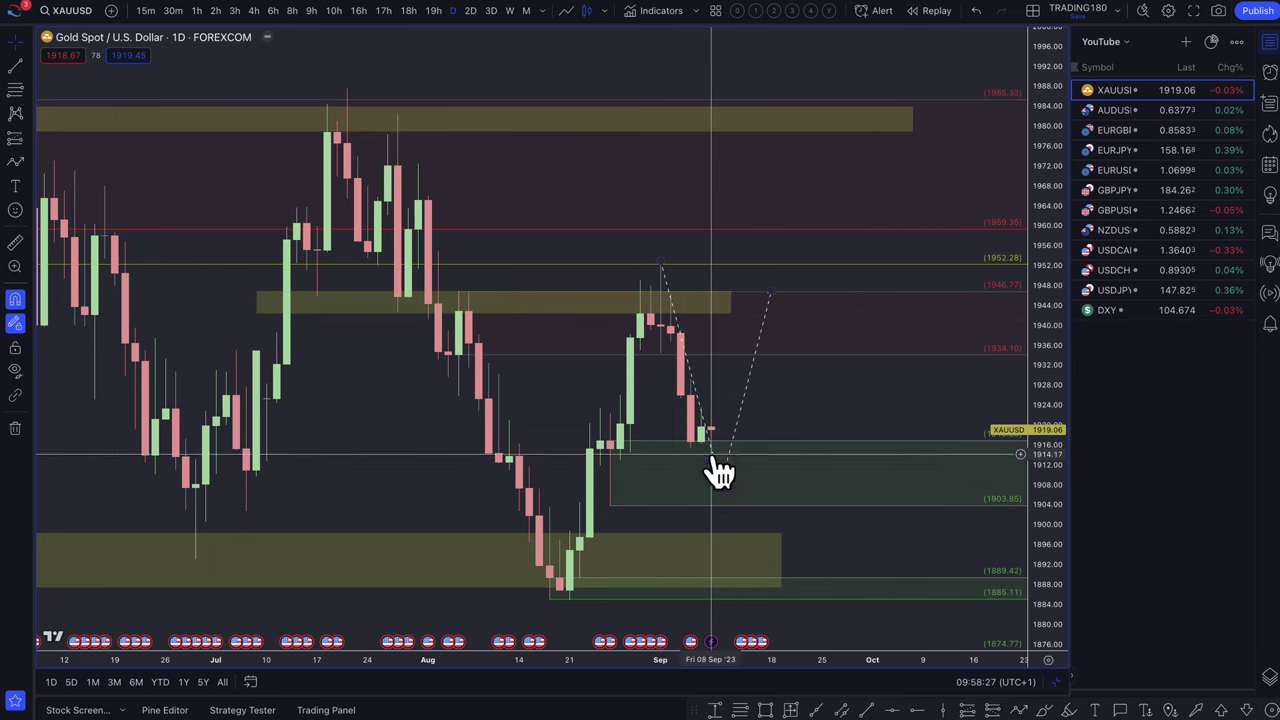
- Delete the old dashed projection path from the XAUUSD daily chart
{"action": "left_click_drag", "start_coordinate": [718, 488], "coordinate": [707, 478]}
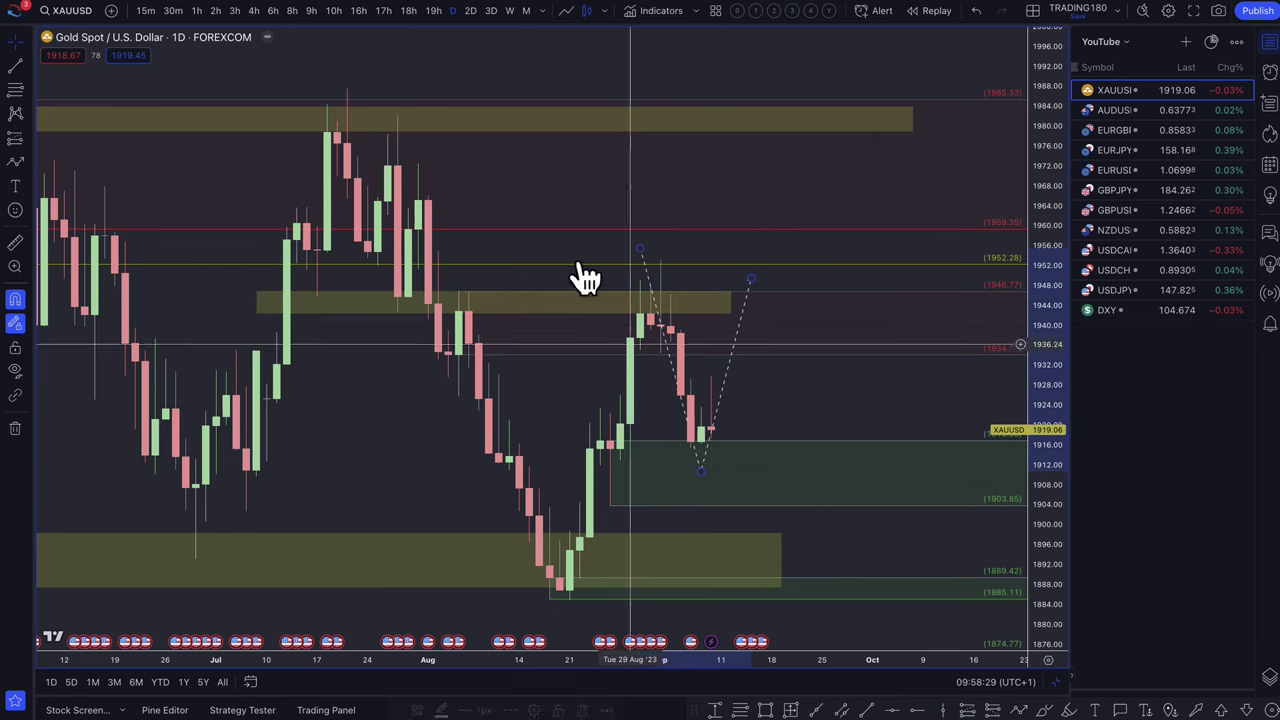
{"action": "key", "text": "Delete"}
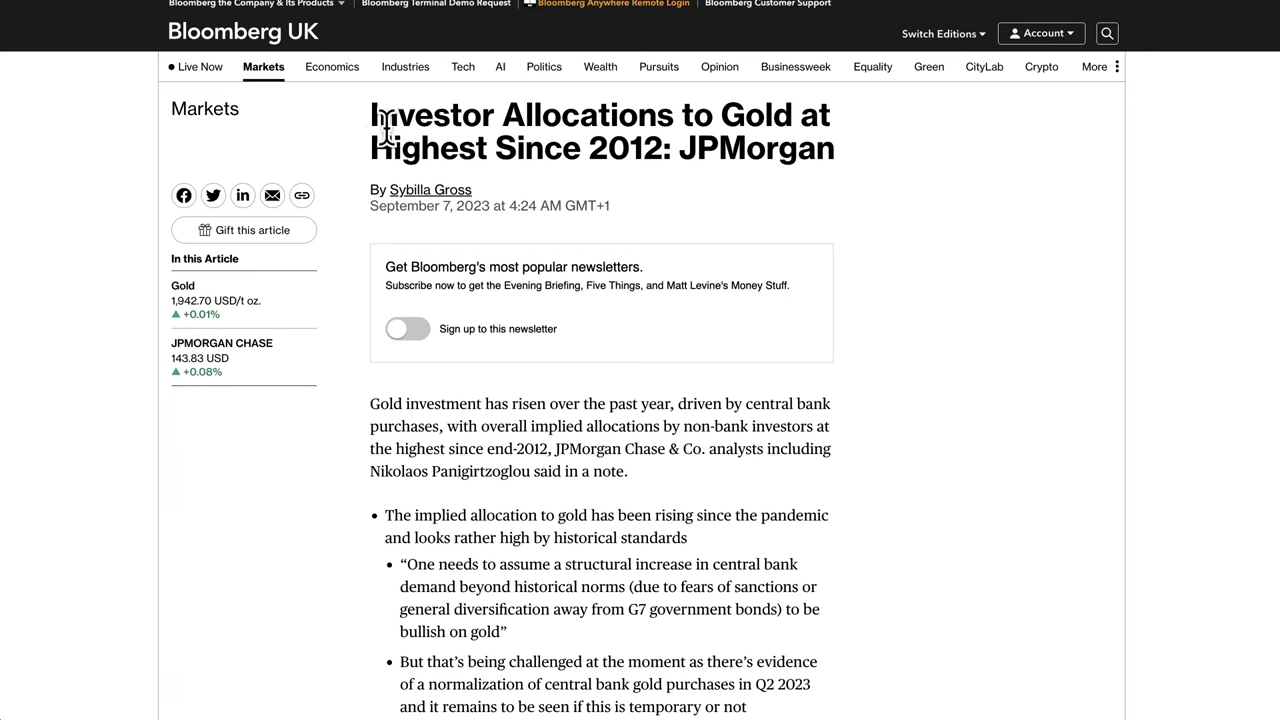
- Read the Bloomberg article on JPMorgan's view of investor gold allocations, highlighting its headline, opening paragraph and point on central bank buying
{"action": "left_click_drag", "start_coordinate": [368, 130], "coordinate": [850, 175]}
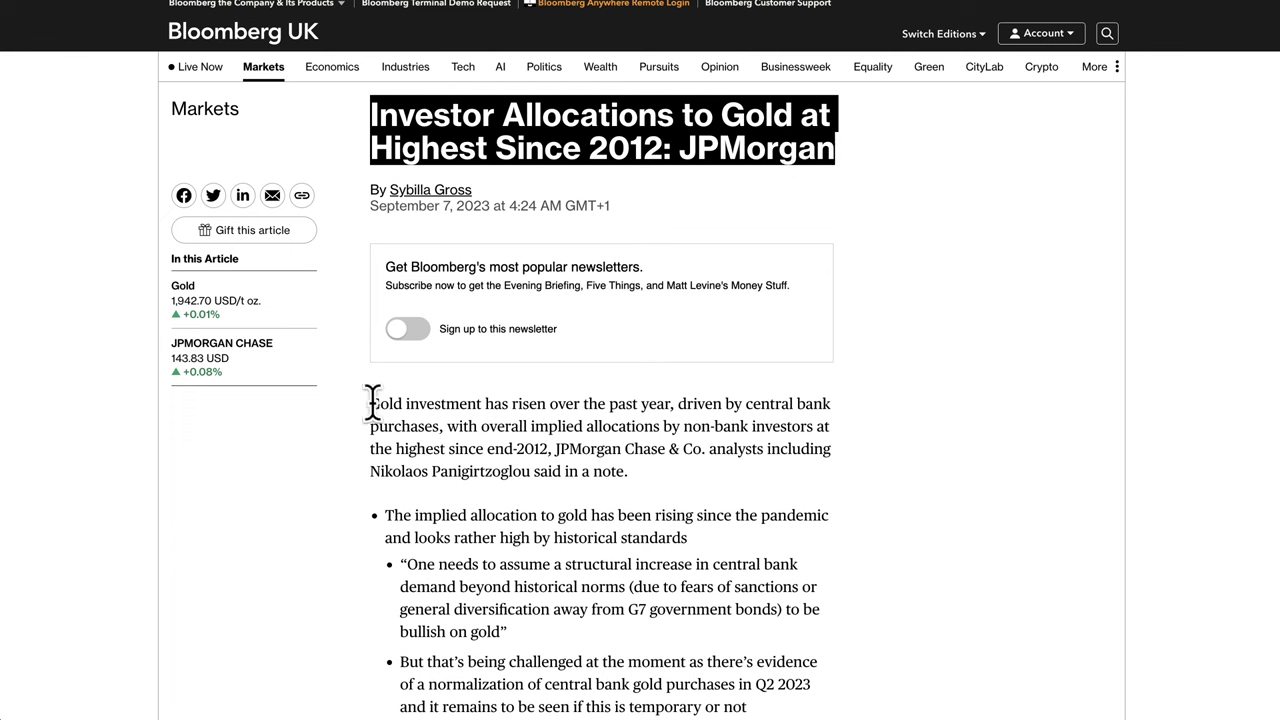
{"action": "left_click_drag", "start_coordinate": [370, 403], "coordinate": [595, 408]}
{"action": "left_click_drag", "start_coordinate": [778, 405], "coordinate": [468, 452]}
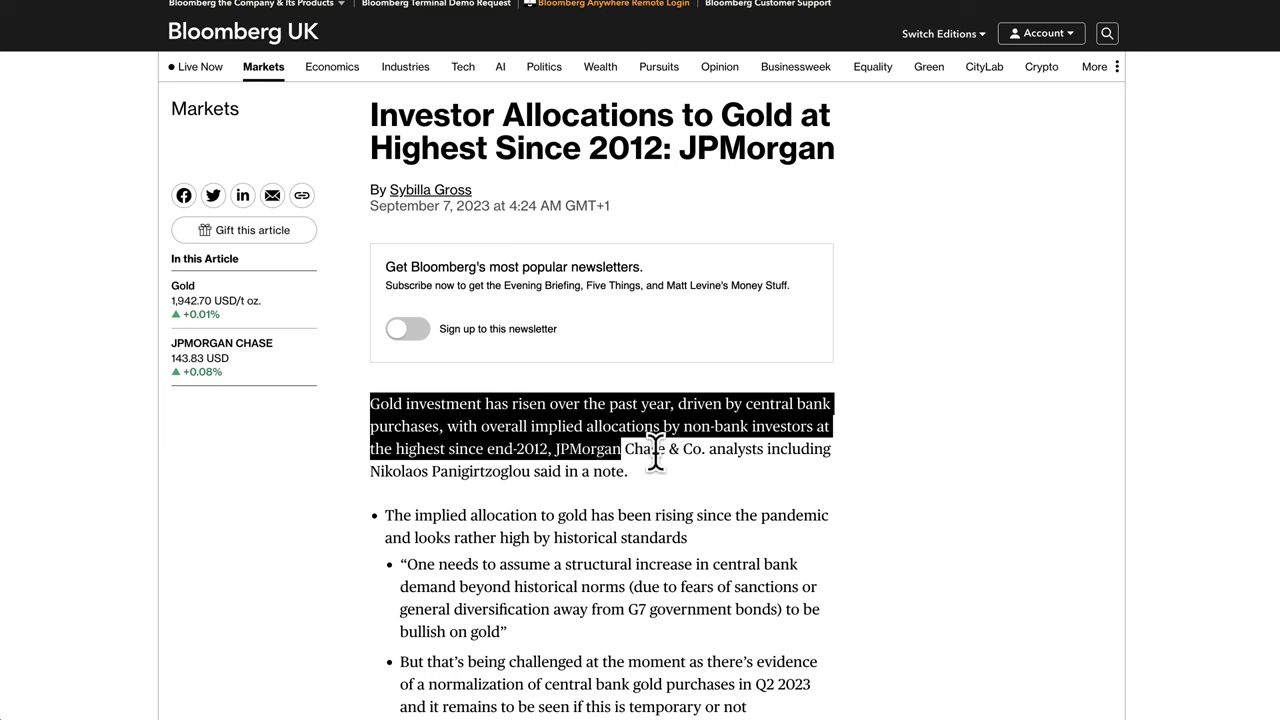
{"action": "left_click_drag", "start_coordinate": [655, 455], "coordinate": [492, 474]}
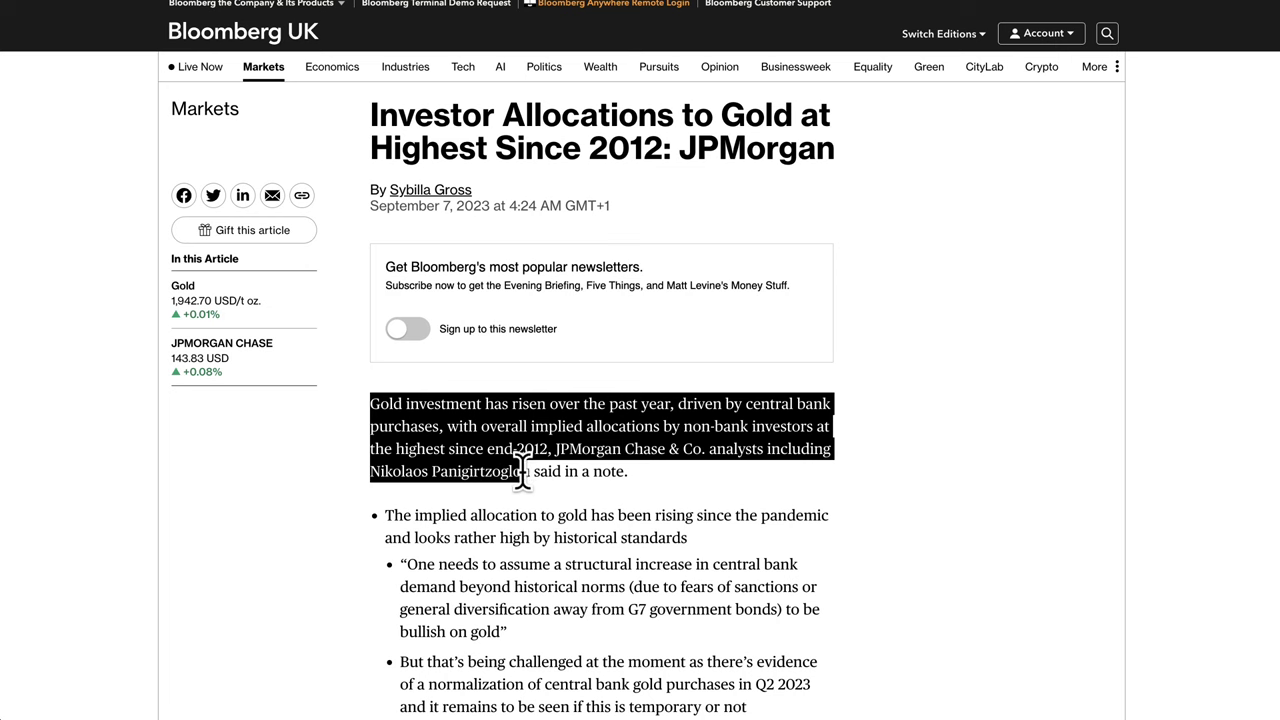
{"action": "left_click_drag", "start_coordinate": [571, 474], "coordinate": [617, 474]}
{"action": "scroll", "coordinate": [674, 527], "scroll_direction": "down", "scroll_amount": 4}
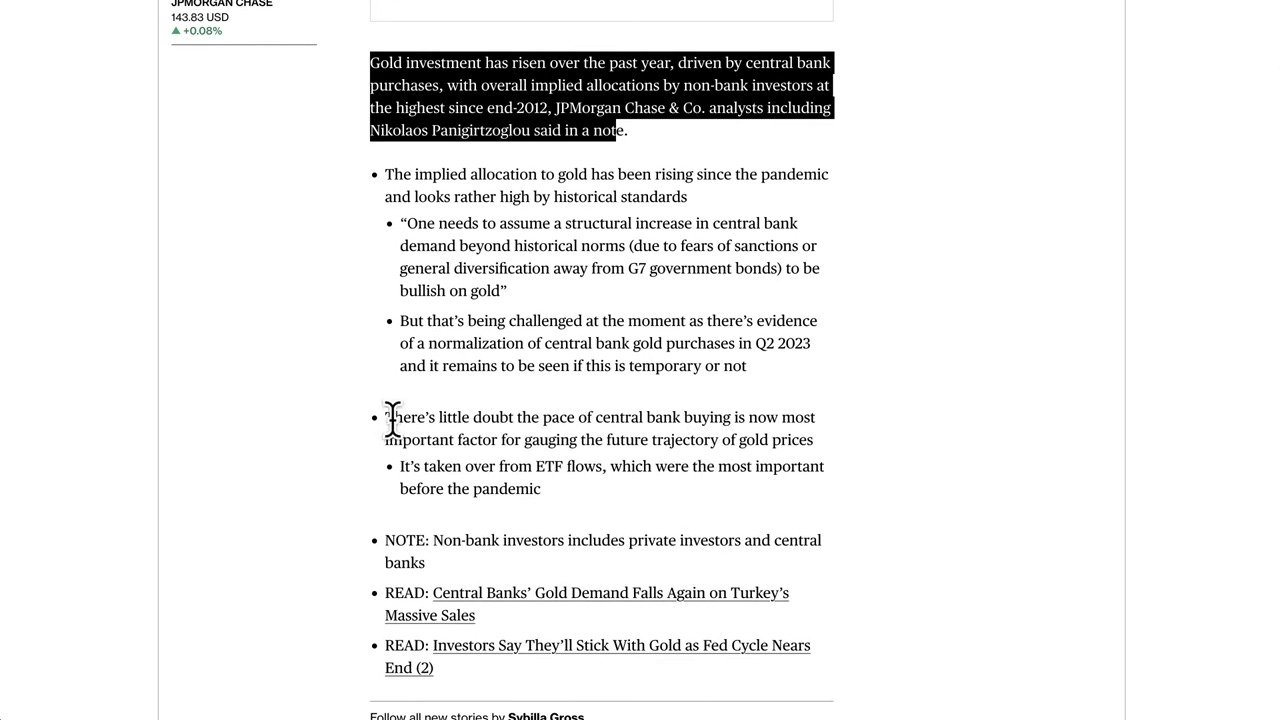
{"action": "left_click_drag", "start_coordinate": [393, 420], "coordinate": [541, 450]}
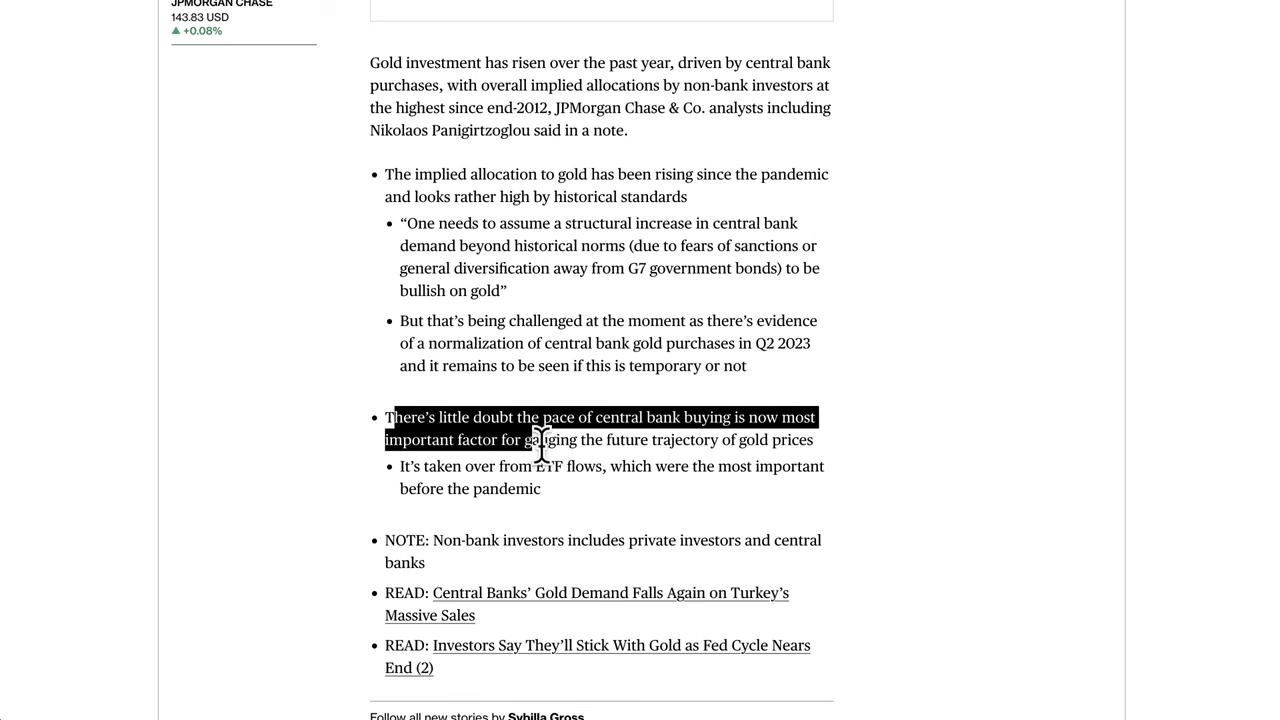
{"action": "left_click_drag", "start_coordinate": [655, 440], "coordinate": [810, 440]}
{"action": "scroll", "coordinate": [714, 414], "scroll_direction": "up", "scroll_amount": 5}
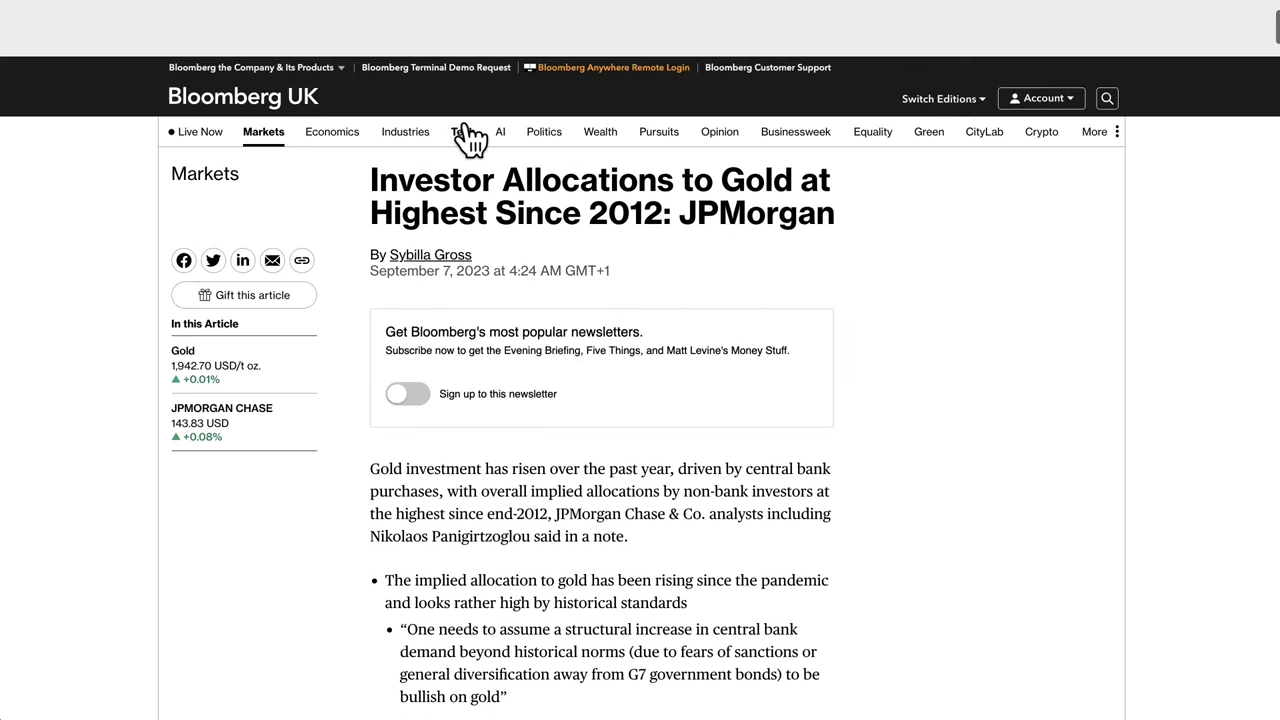
- Read the Bloomberg article on China's gold reserve purchases, highlighting its headline and opening paragraph
{"action": "mouse_move", "coordinate": [594, 3]}
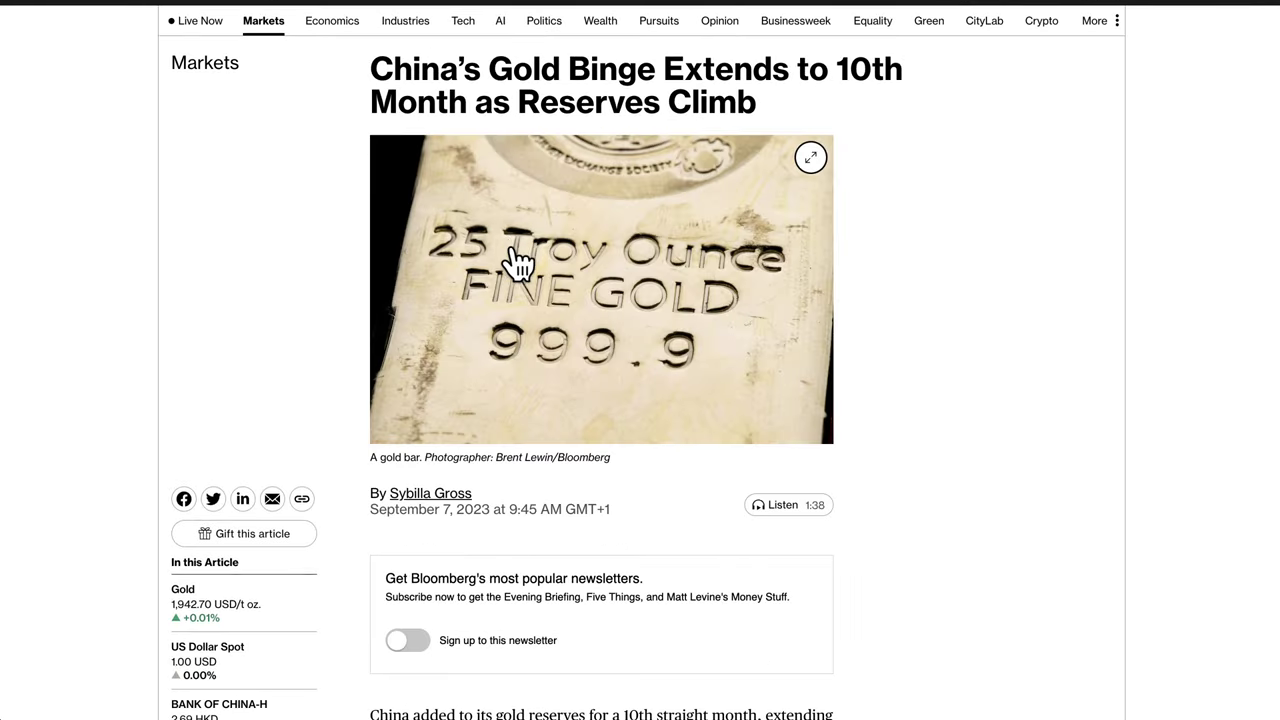
{"action": "left_click_drag", "start_coordinate": [393, 66], "coordinate": [707, 88]}
{"action": "left_click_drag", "start_coordinate": [527, 101], "coordinate": [757, 143]}
{"action": "scroll", "coordinate": [712, 390], "scroll_direction": "down", "scroll_amount": 1}
{"action": "scroll", "coordinate": [712, 390], "scroll_direction": "down", "scroll_amount": 1}
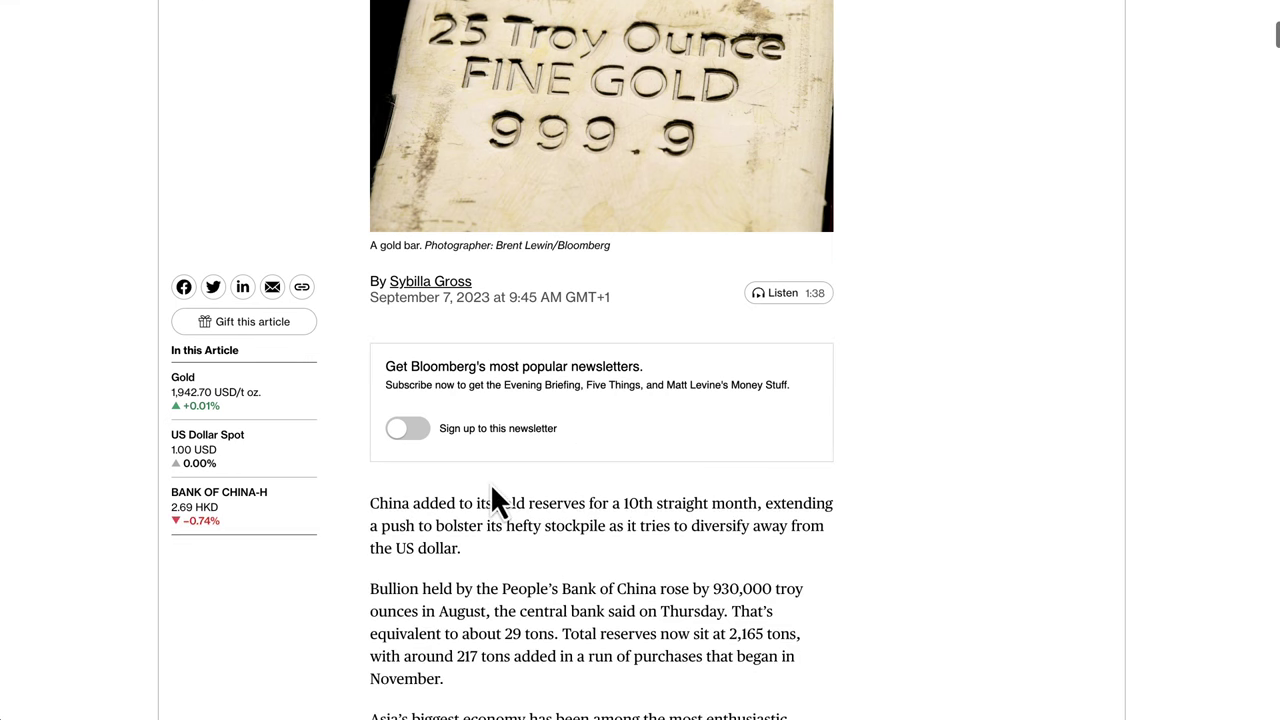
{"action": "left_click_drag", "start_coordinate": [385, 505], "coordinate": [666, 530]}
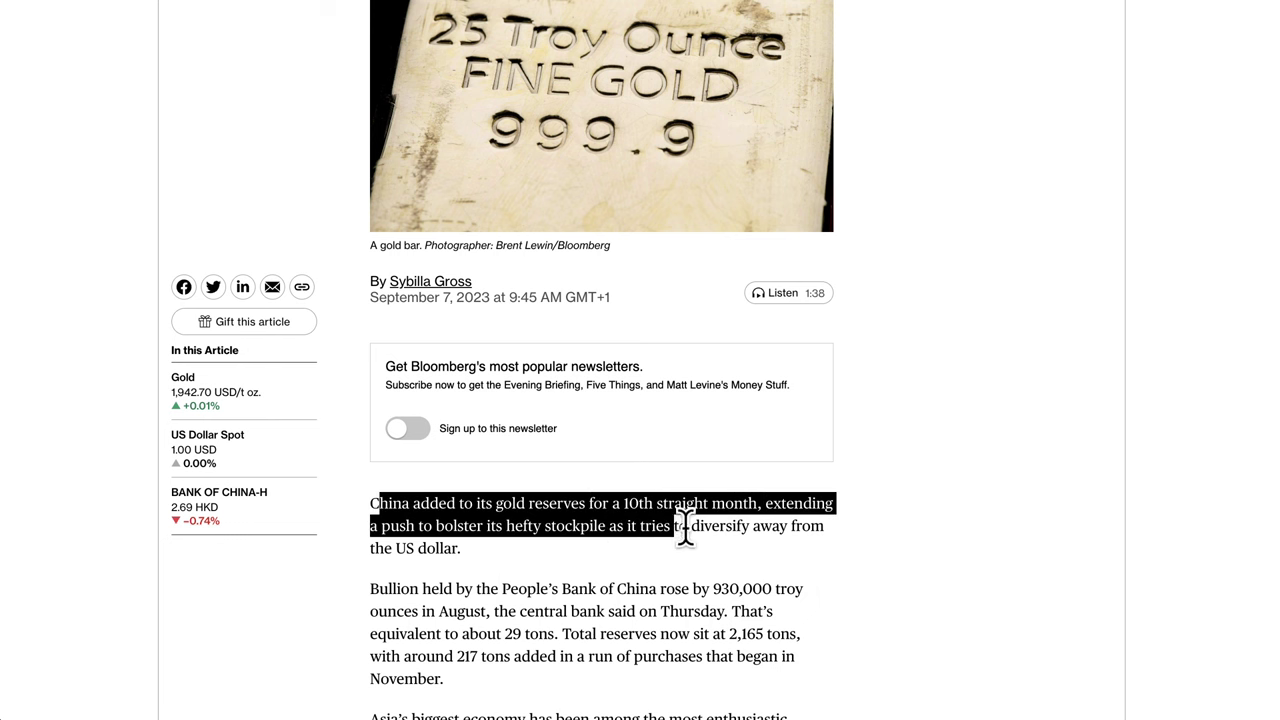
{"action": "left_click_drag", "start_coordinate": [746, 527], "coordinate": [695, 545]}
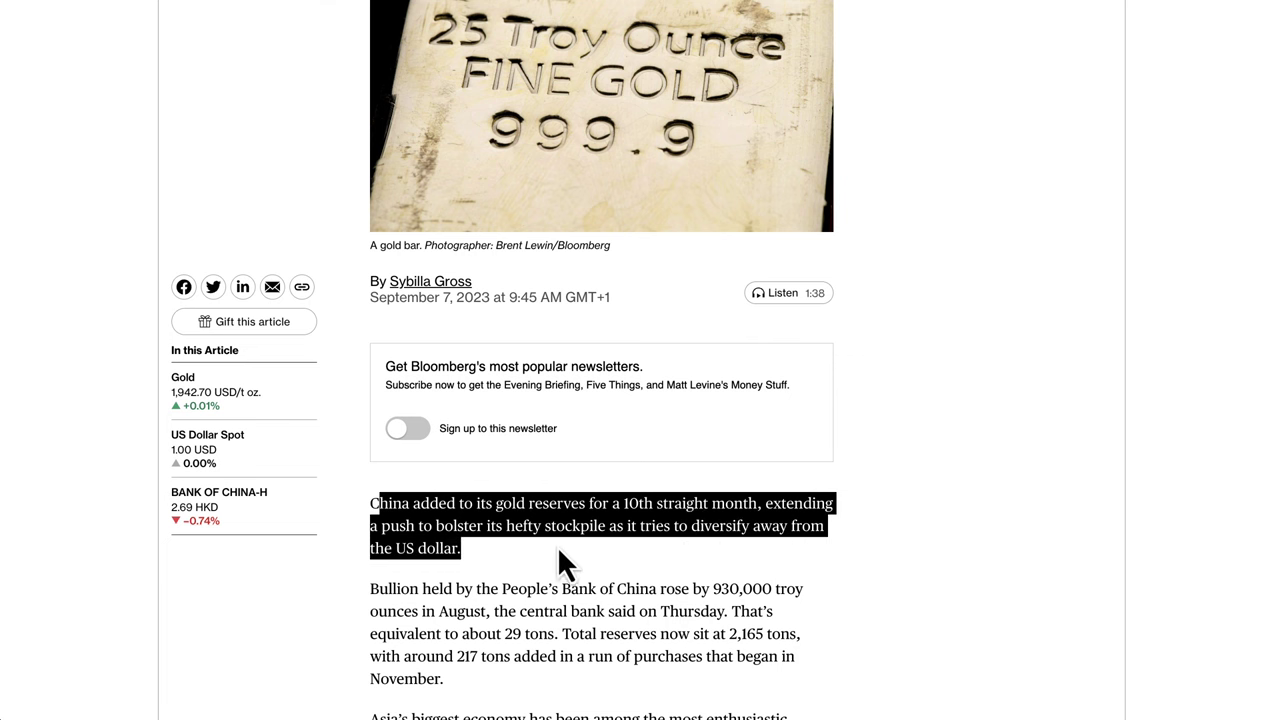
{"action": "scroll", "coordinate": [623, 588], "scroll_direction": "up", "scroll_amount": 2}
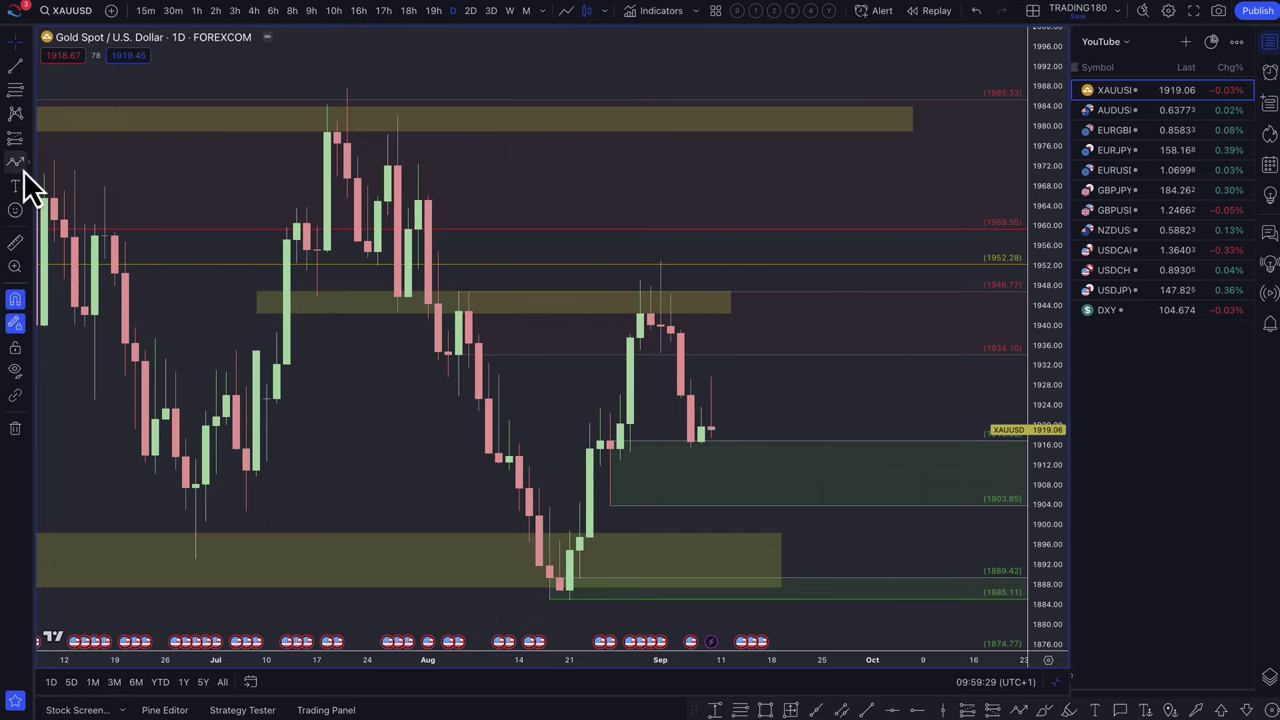
- Draw two XAUUSD projection paths from near the current price: one up to about 1938, another down to about 1885 and up to about 1929
{"action": "left_click", "coordinate": [720, 441]}
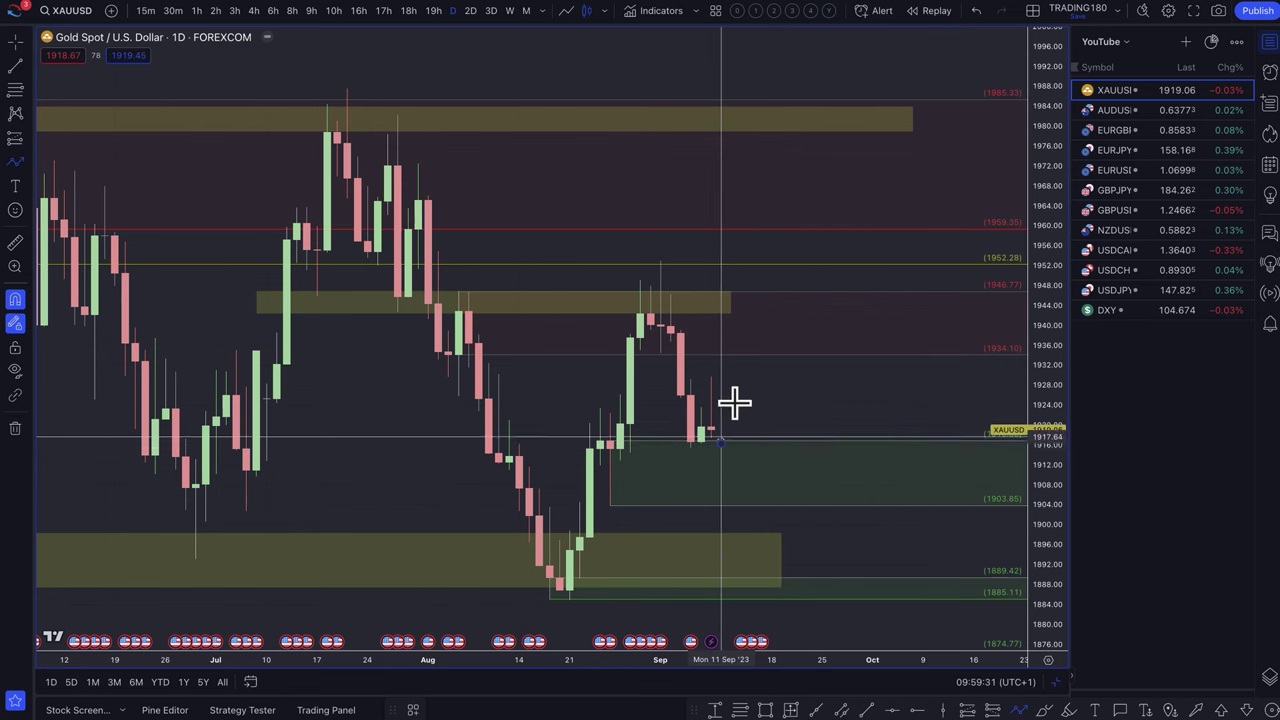
{"action": "left_click", "coordinate": [758, 332]}
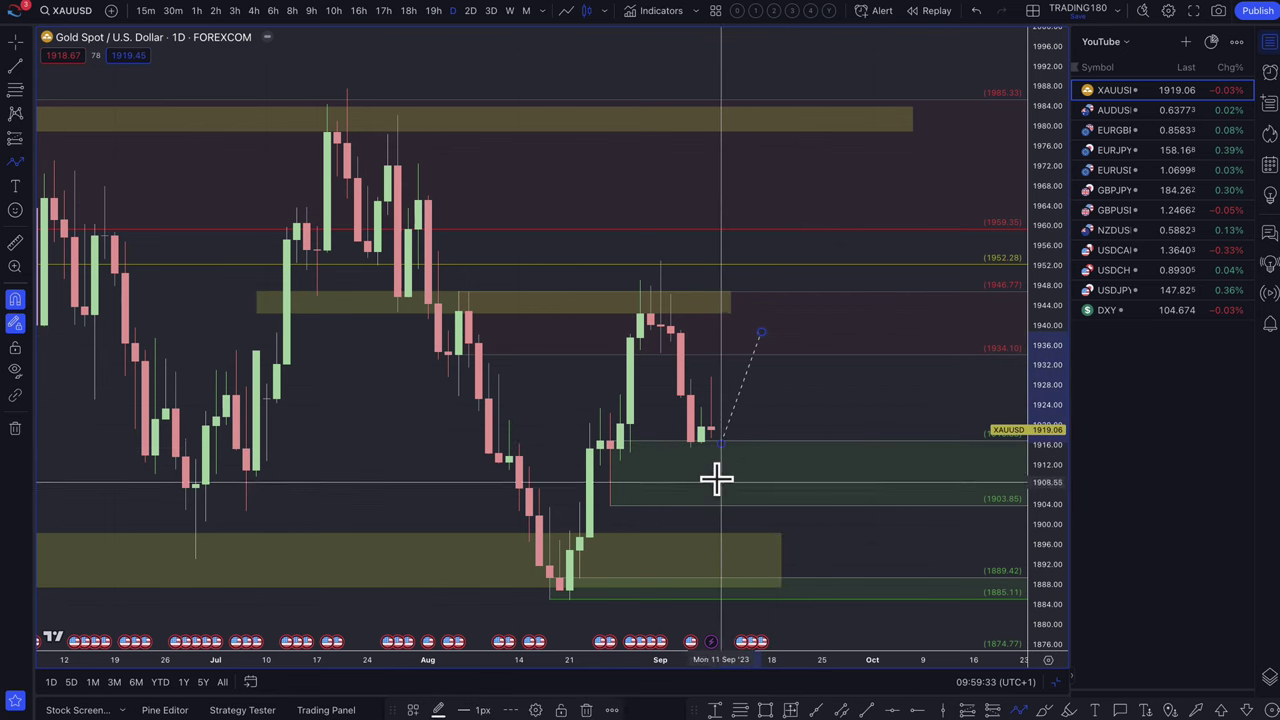
{"action": "scroll", "coordinate": [743, 583], "scroll_direction": "down", "scroll_amount": 3}
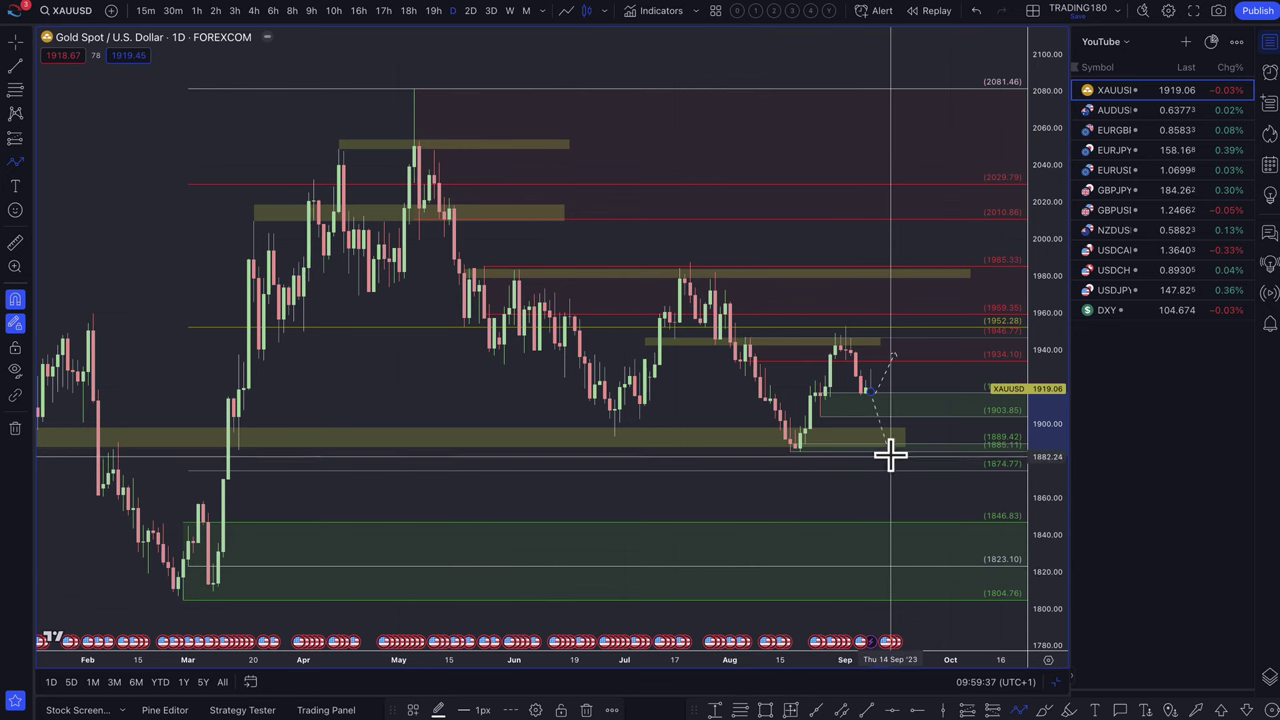
{"action": "left_click", "coordinate": [890, 452]}
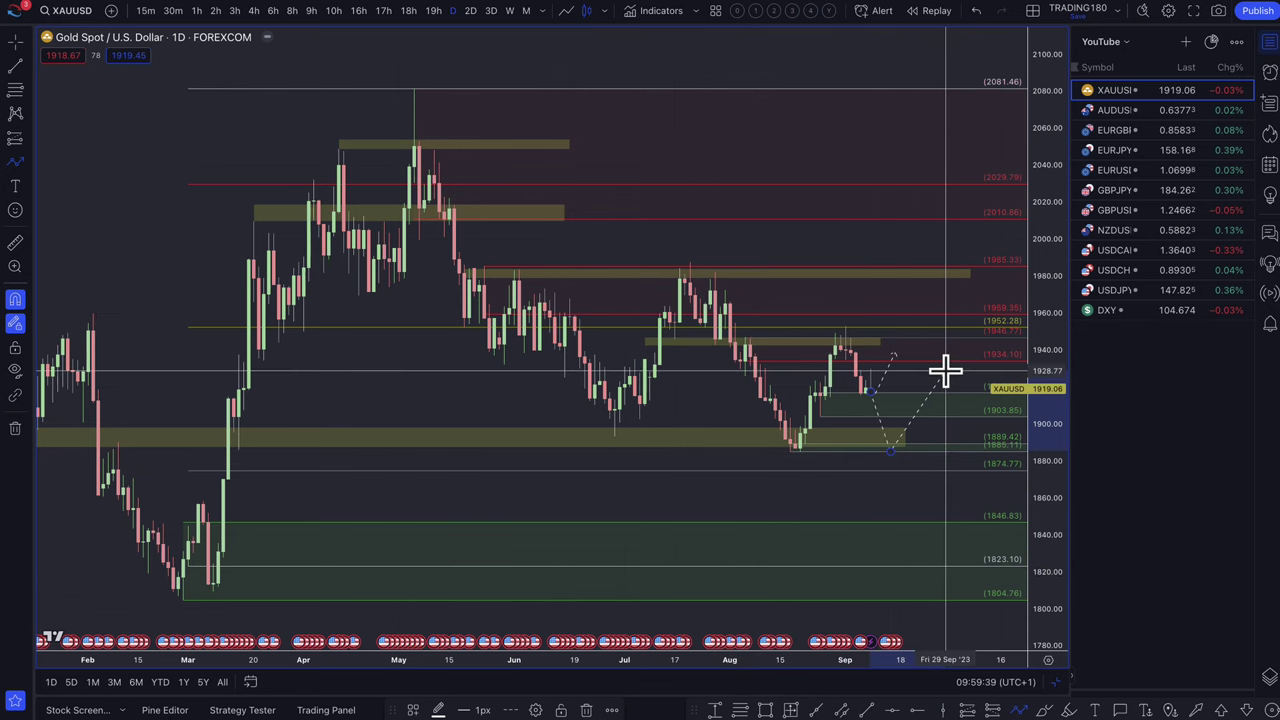
{"action": "left_click", "coordinate": [945, 371]}
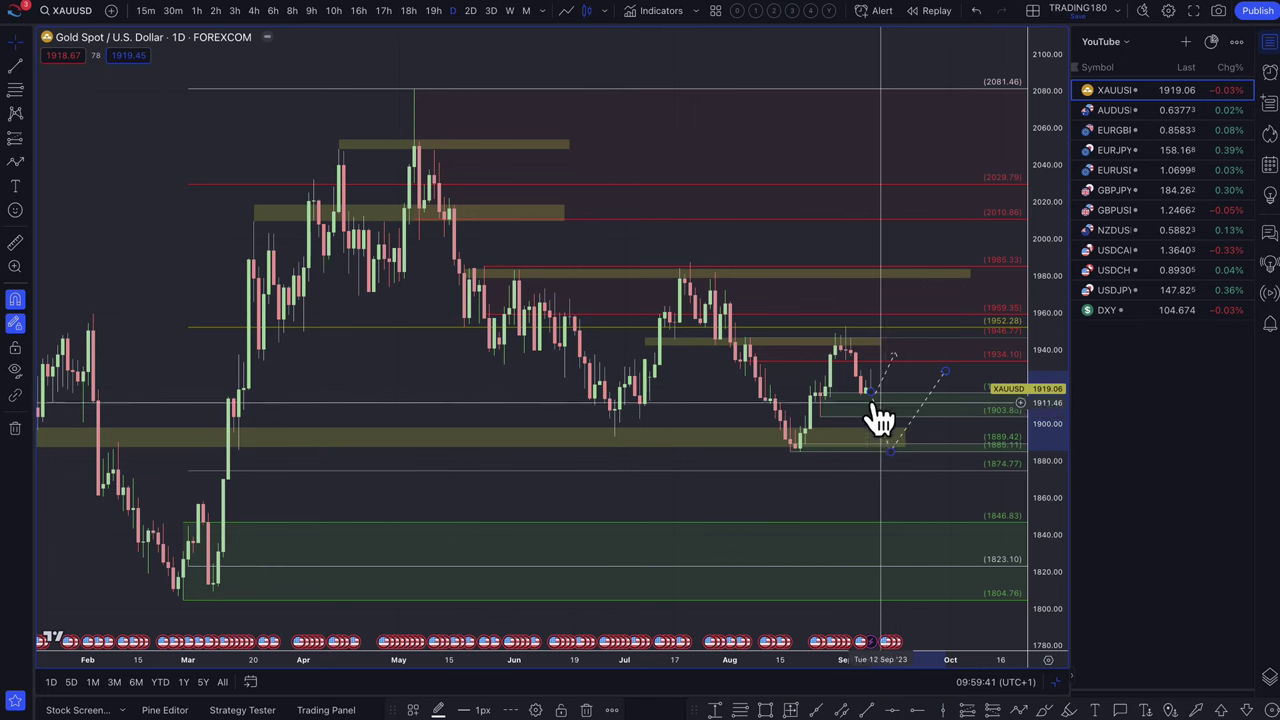
{"action": "scroll", "coordinate": [885, 460], "scroll_direction": "down", "scroll_amount": 2}
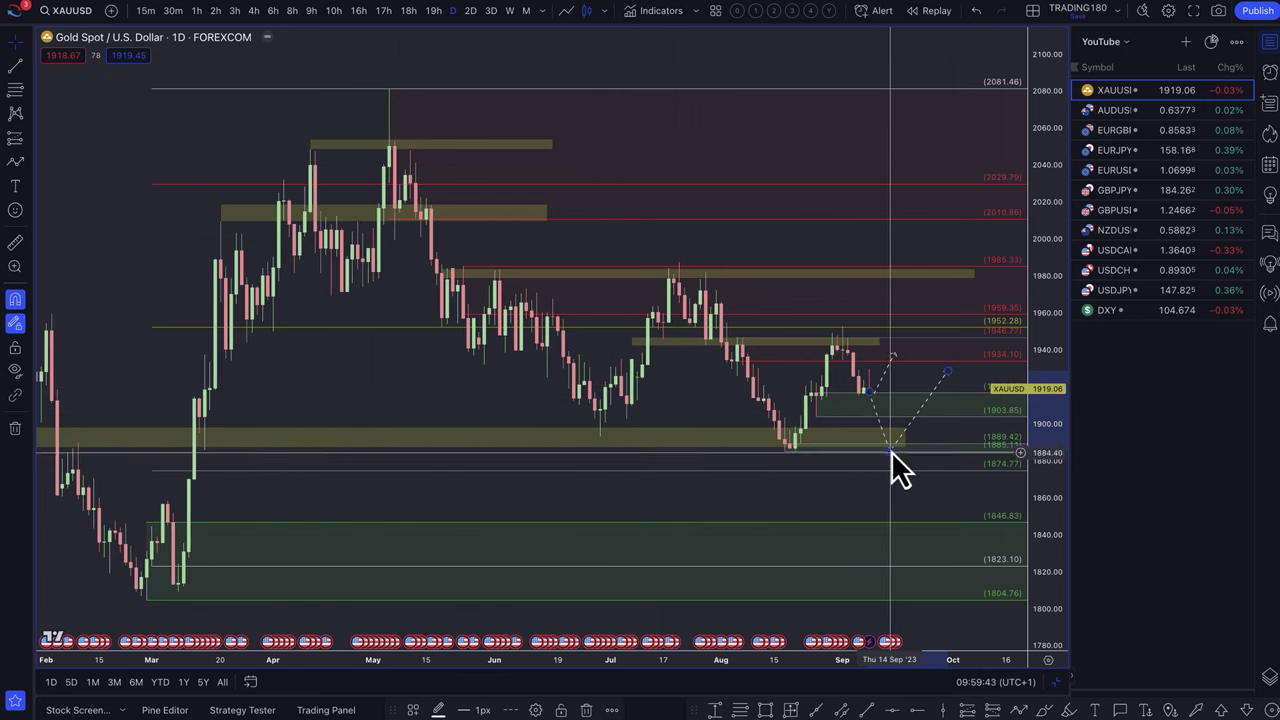
- Draw a third XAUUSD path from near the current price down to about 1821, then up to about 1886
{"action": "left_click", "coordinate": [15, 162]}
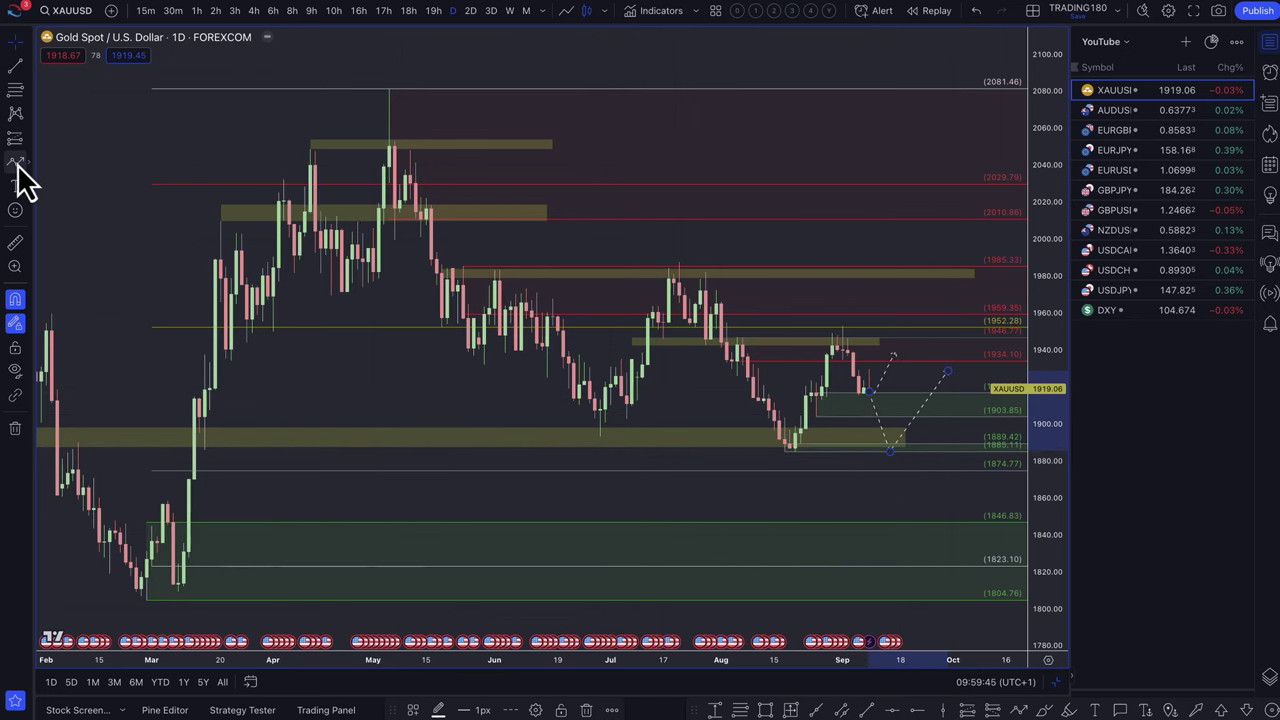
{"action": "left_click", "coordinate": [872, 394]}
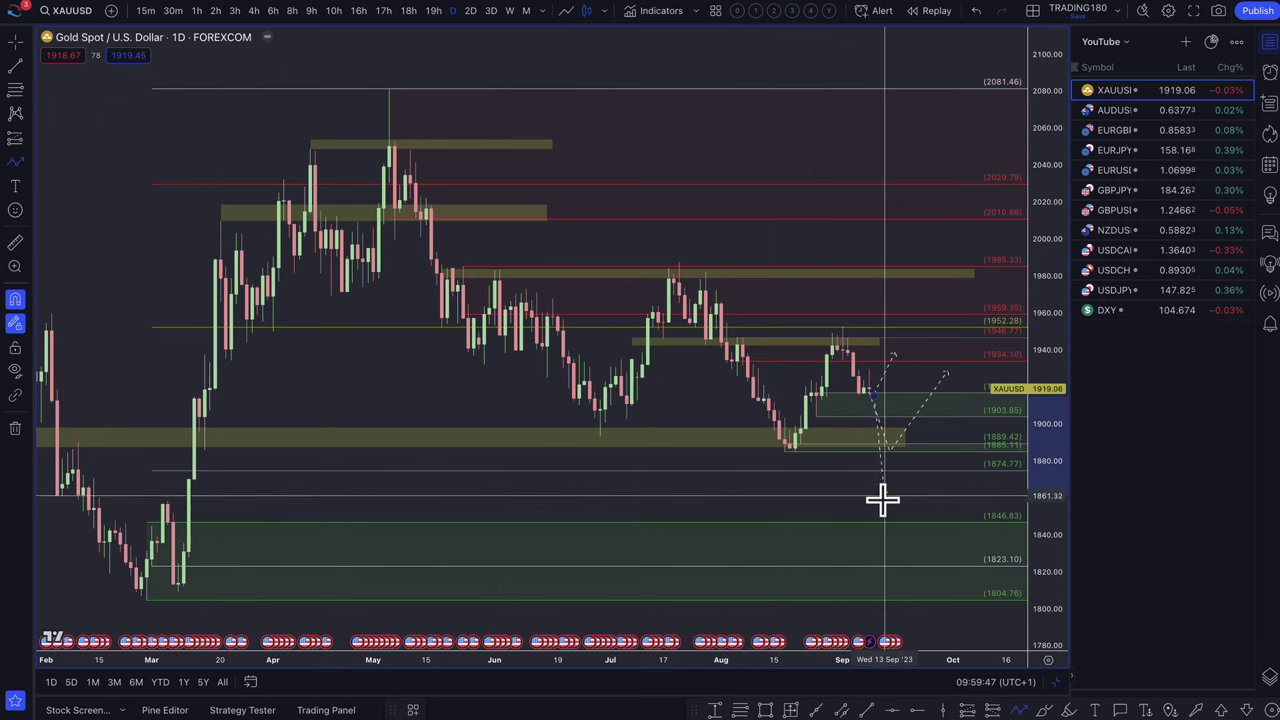
{"action": "left_click", "coordinate": [882, 570]}
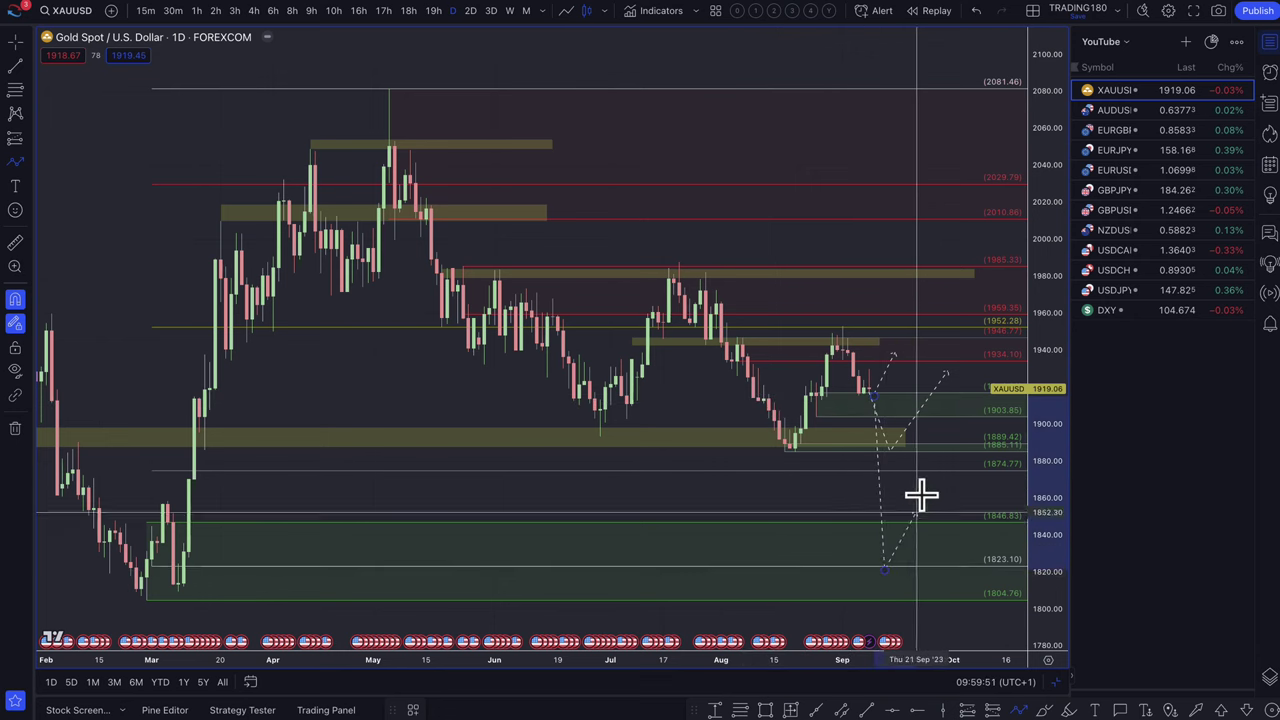
{"action": "left_click", "coordinate": [940, 450]}
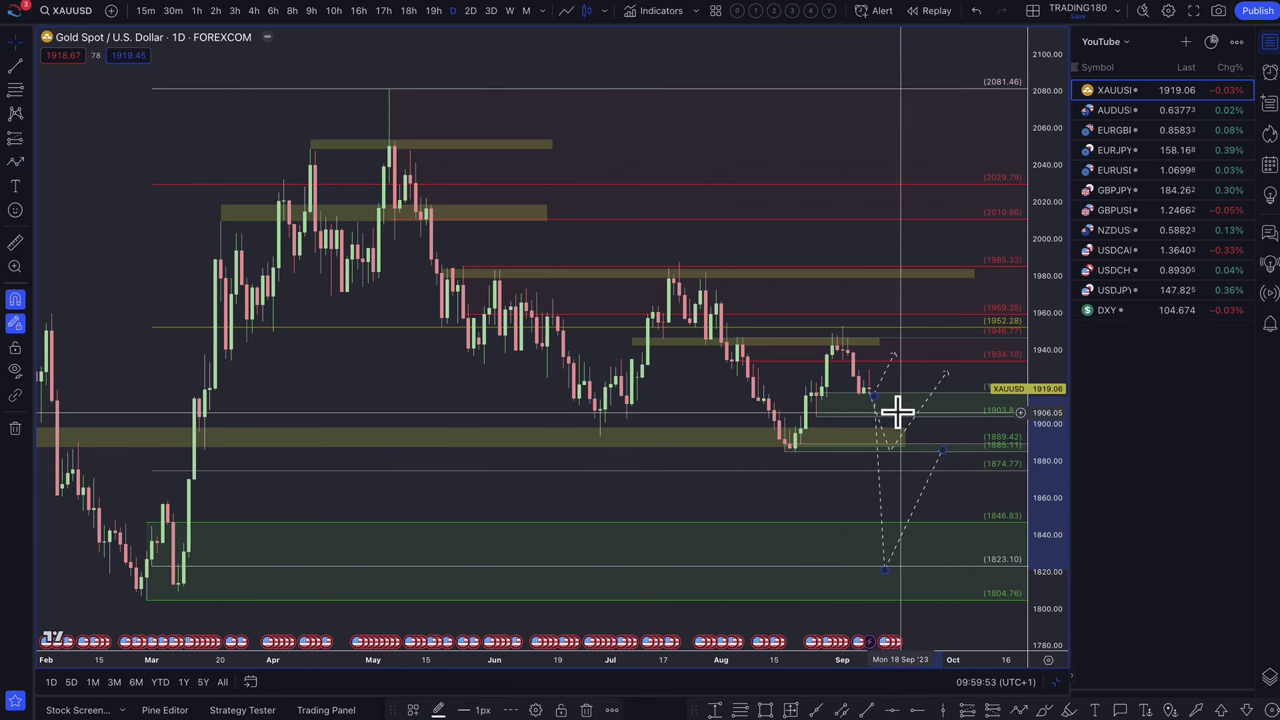
{"action": "scroll", "coordinate": [896, 330], "scroll_direction": "down", "scroll_amount": 2}
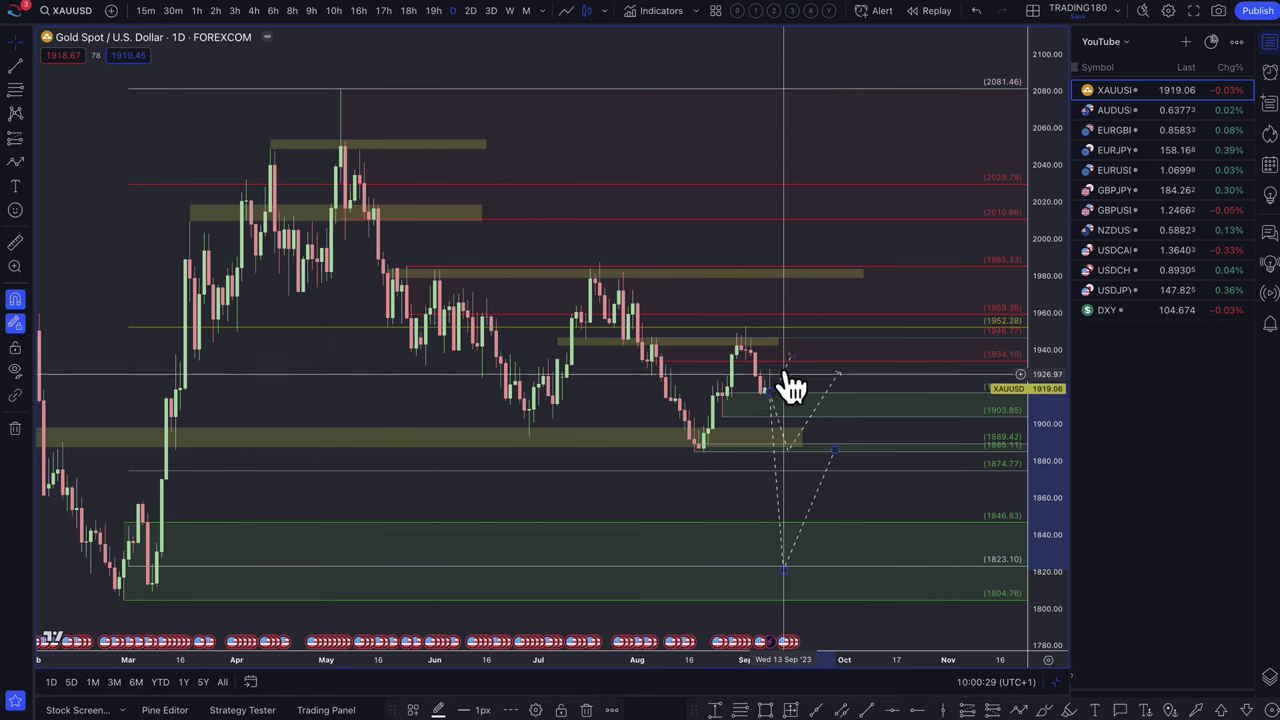
{"action": "left_click", "coordinate": [775, 440]}
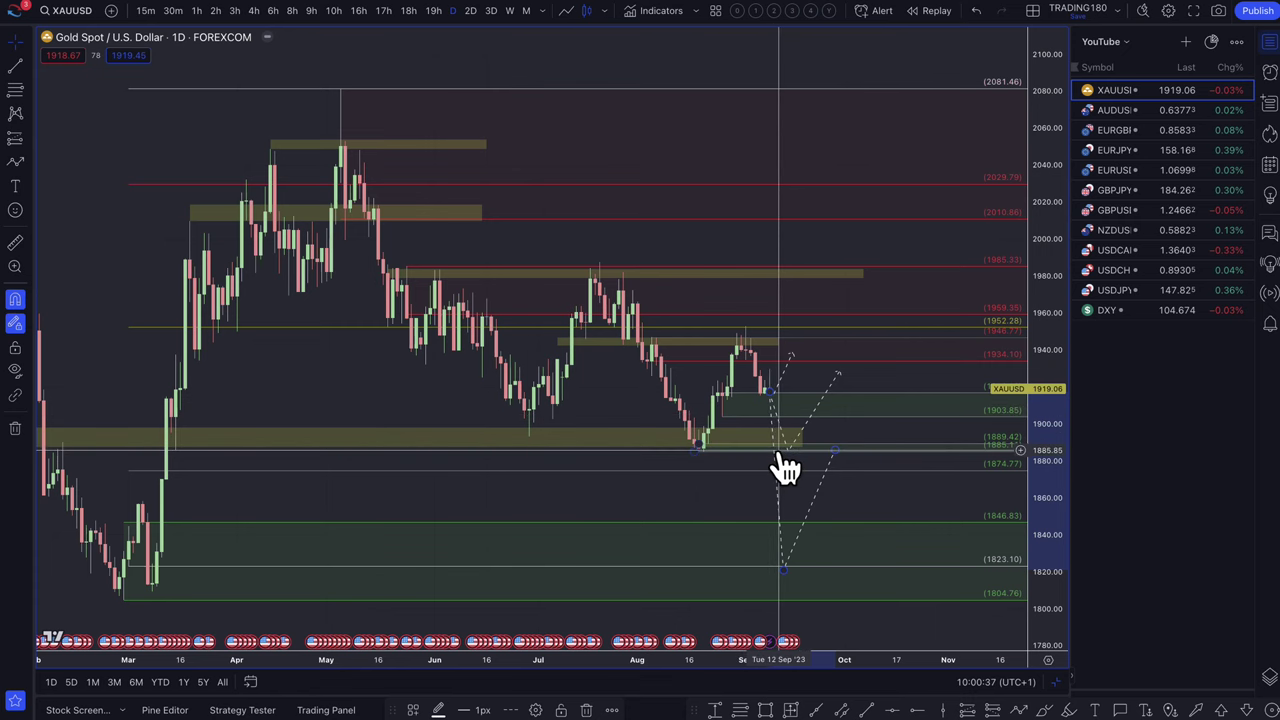
{"action": "scroll", "coordinate": [744, 443], "scroll_direction": "down", "scroll_amount": 4}
{"action": "scroll", "coordinate": [744, 443], "scroll_direction": "up", "scroll_amount": 4}
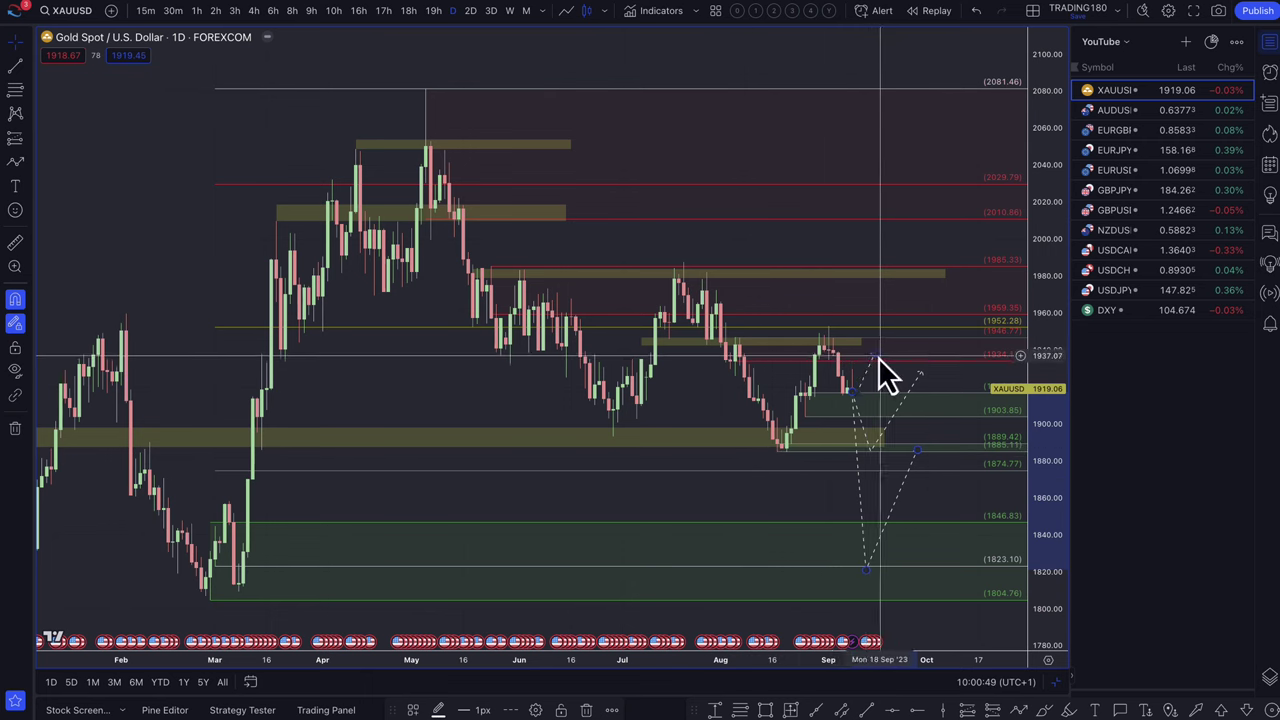
- Draw a downward XAUUSD path from about 1944 to about 1923, ending at 22 September
{"action": "scroll", "coordinate": [866, 354], "scroll_direction": "up", "scroll_amount": 6}
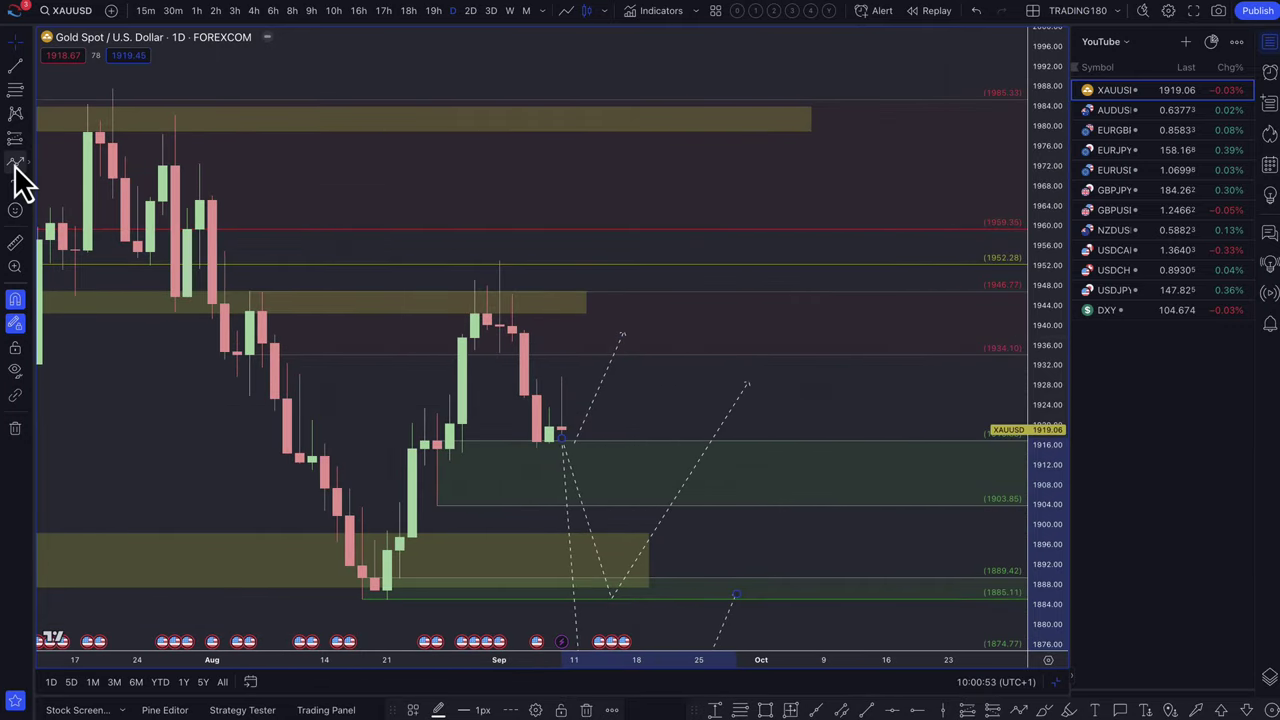
{"action": "left_click", "coordinate": [15, 161]}
{"action": "left_click", "coordinate": [661, 307]}
{"action": "left_click", "coordinate": [687, 408]}
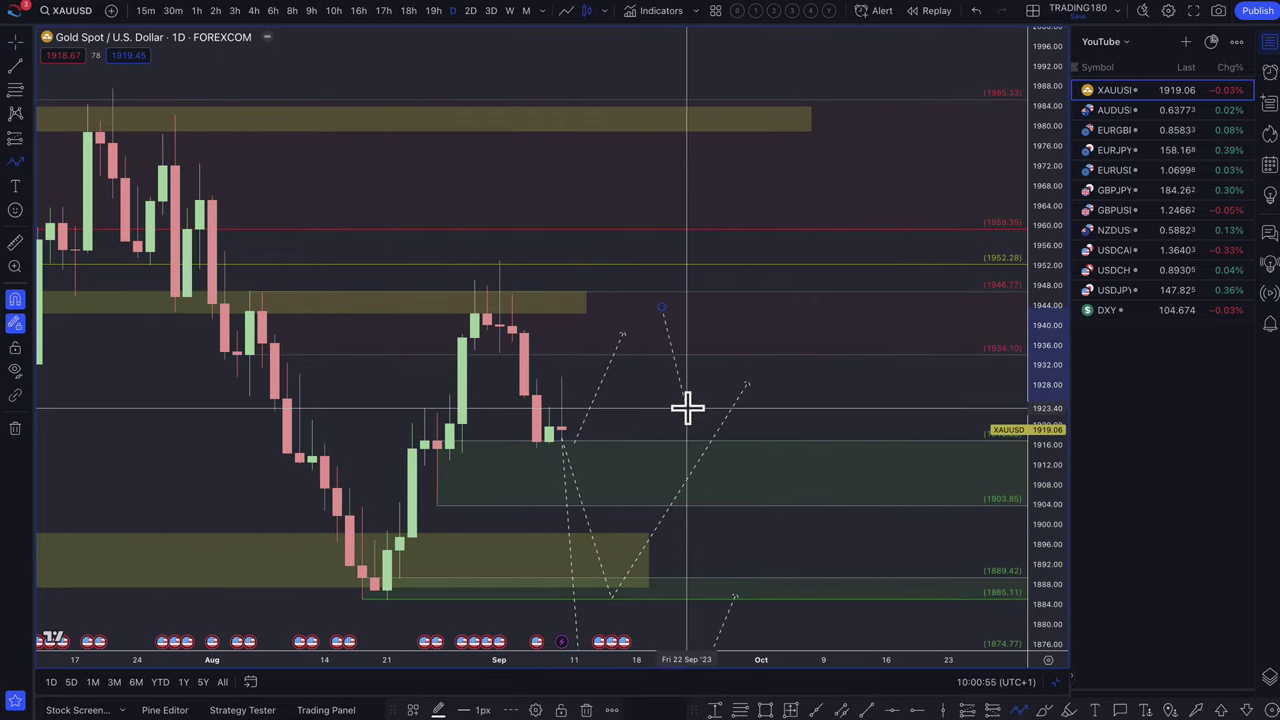
- Move the lower XAUUSD supply zone to span 1953.01 at the 1 September high to 1937.55 at the 30 August candle
{"action": "left_click", "coordinate": [265, 313]}
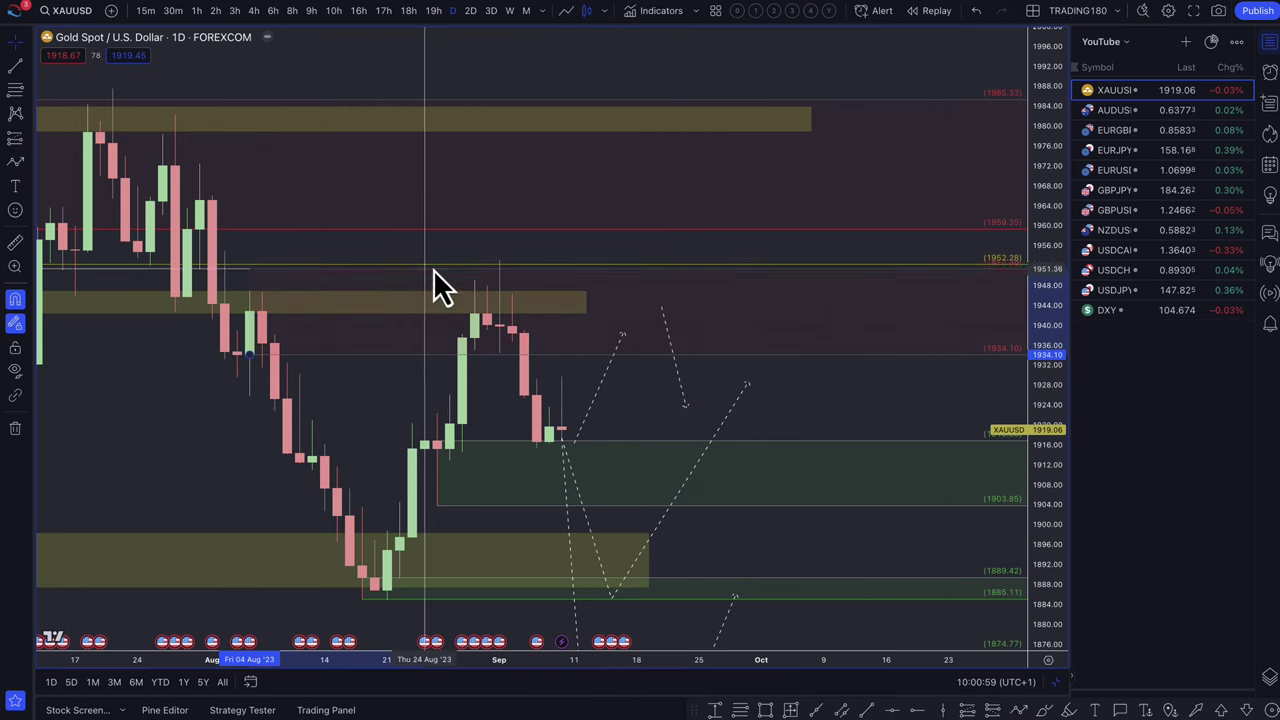
{"action": "left_click", "coordinate": [497, 262]}
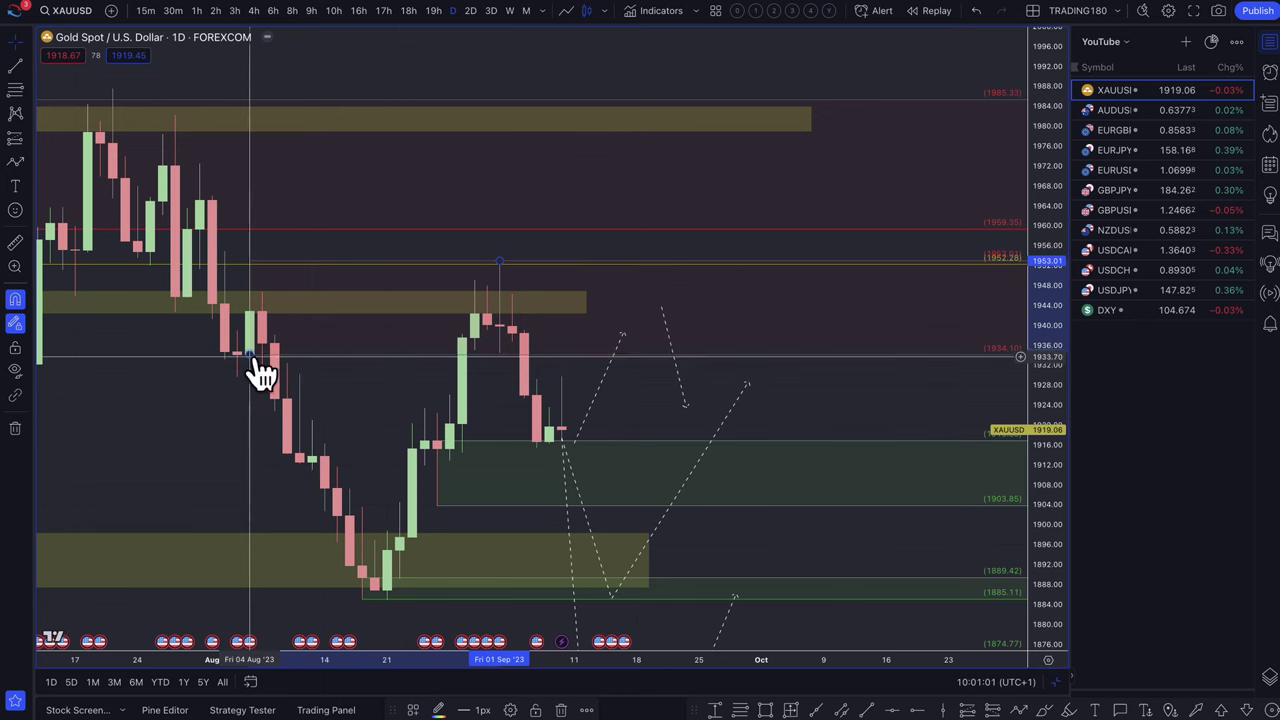
{"action": "left_click", "coordinate": [475, 340]}
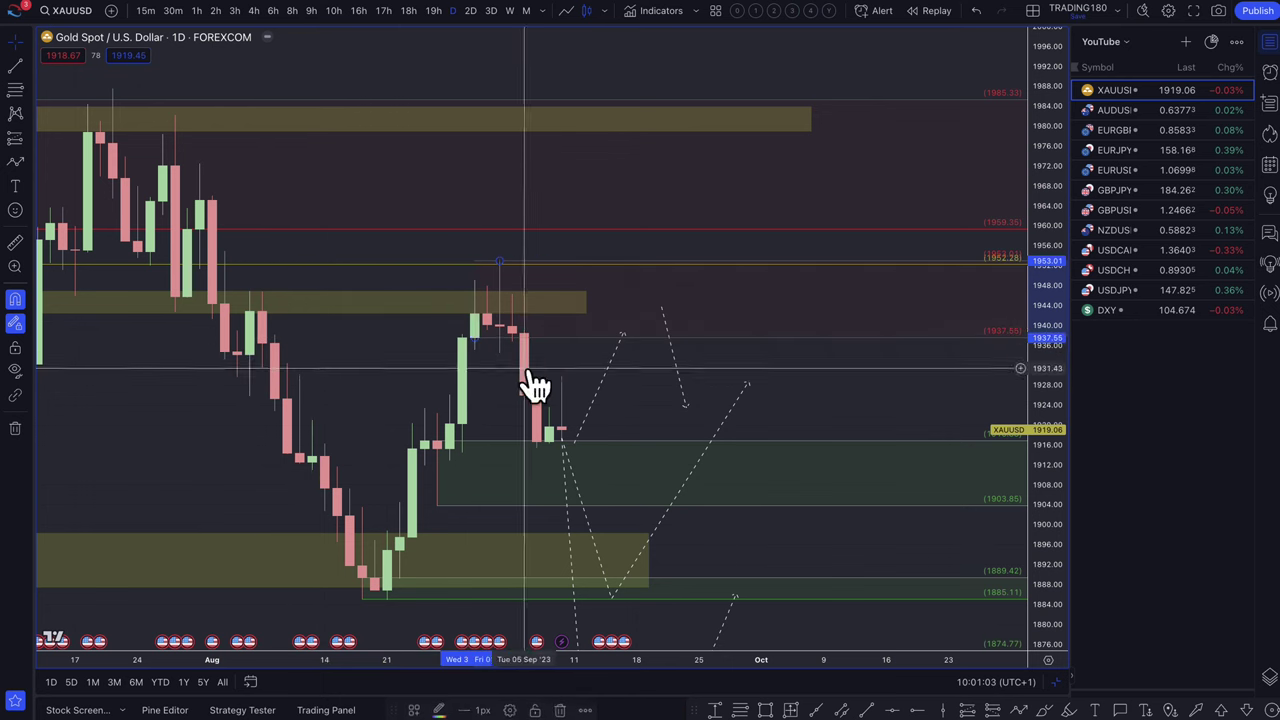
- Join the upward and downward XAUUSD paths at about 1943 and extend the yellow zone across them to 11 October
{"action": "left_click_drag", "start_coordinate": [623, 330], "coordinate": [848, 302]}
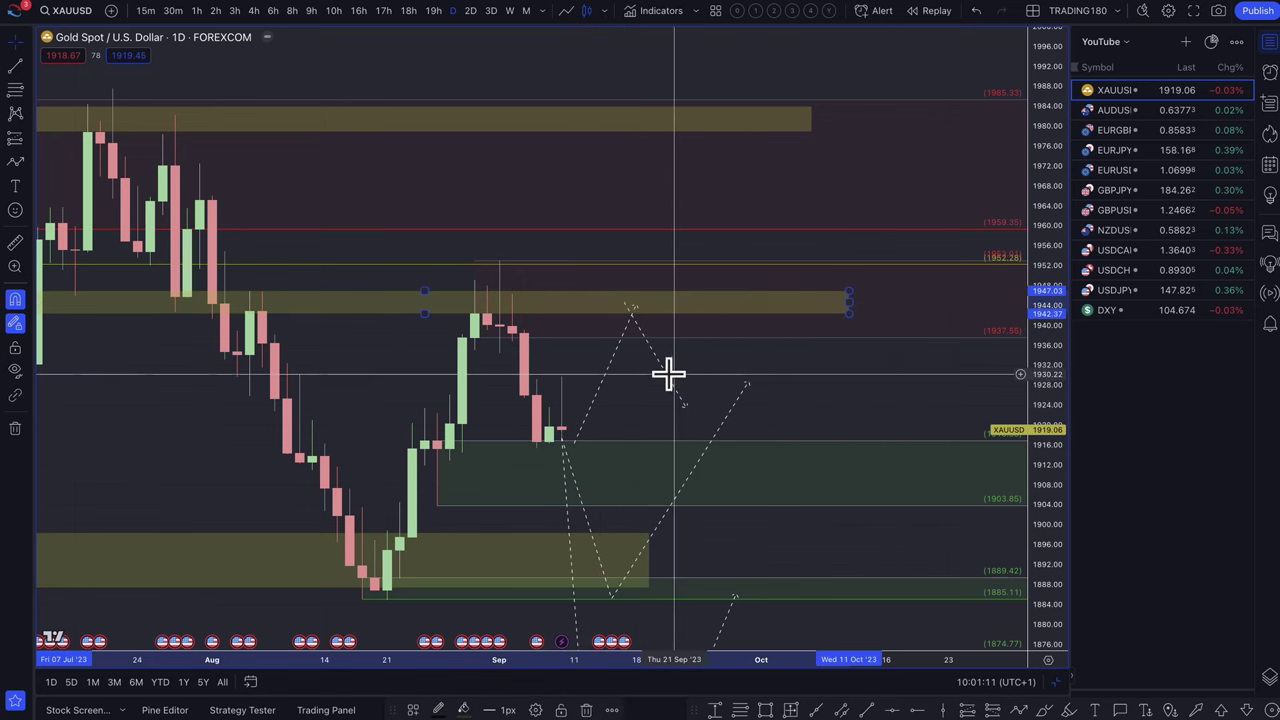
{"action": "left_click_drag", "start_coordinate": [676, 392], "coordinate": [686, 406]}
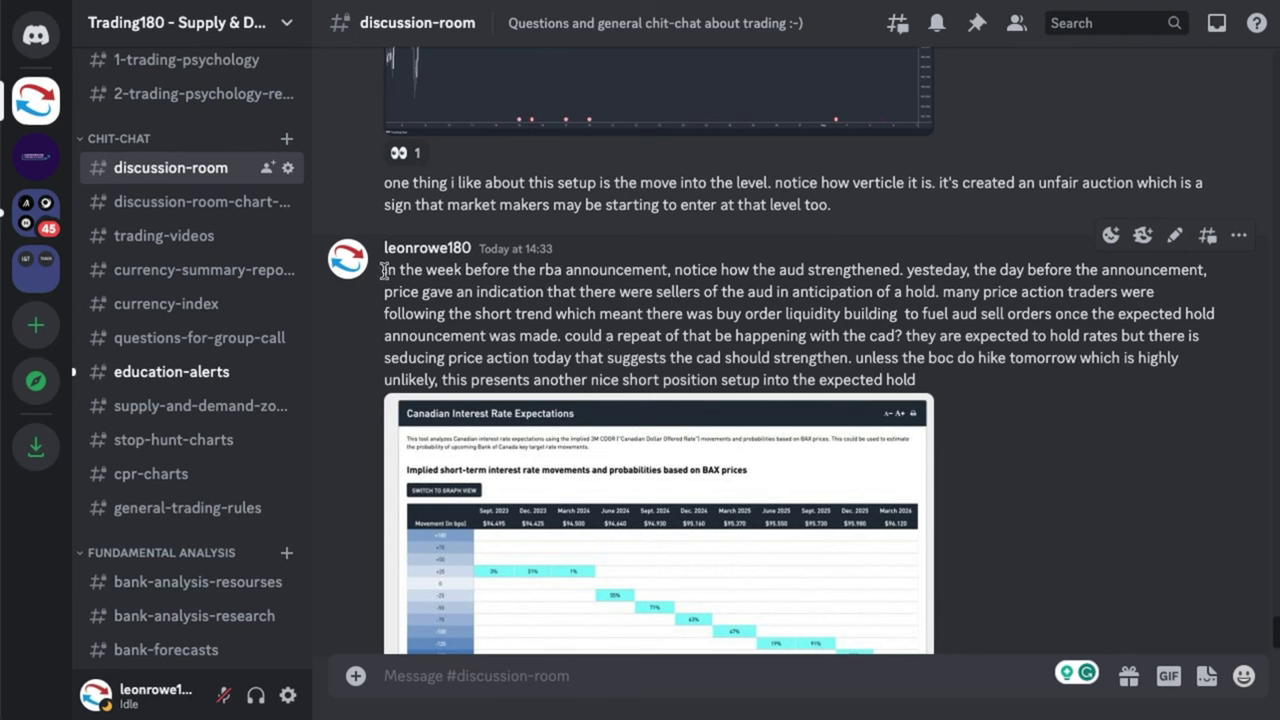
- Switch to Discord, highlight the discussion-room post's opening on AUD before the RBA announcement, and browse the channel list to Fundamental Analysis
{"action": "left_click_drag", "start_coordinate": [384, 270], "coordinate": [934, 297]}
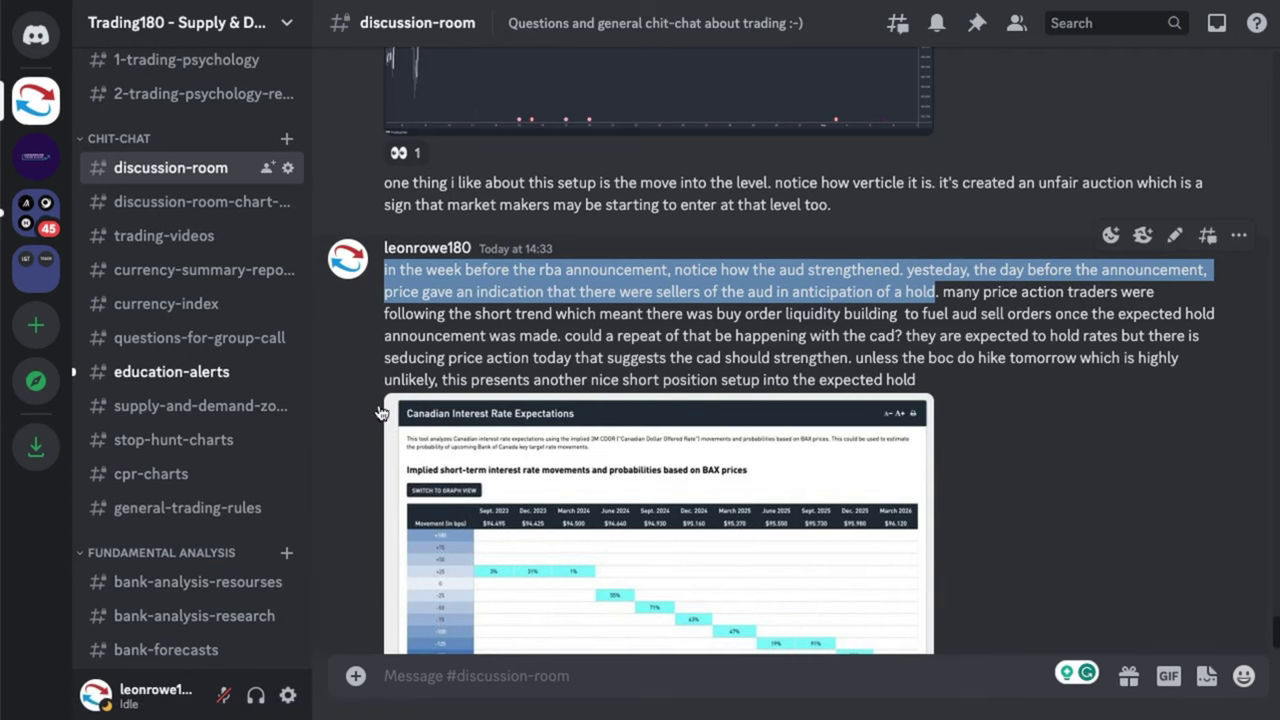
{"action": "scroll", "coordinate": [173, 358], "scroll_direction": "up", "scroll_amount": 1}
{"action": "scroll", "coordinate": [173, 358], "scroll_direction": "down", "scroll_amount": 5}
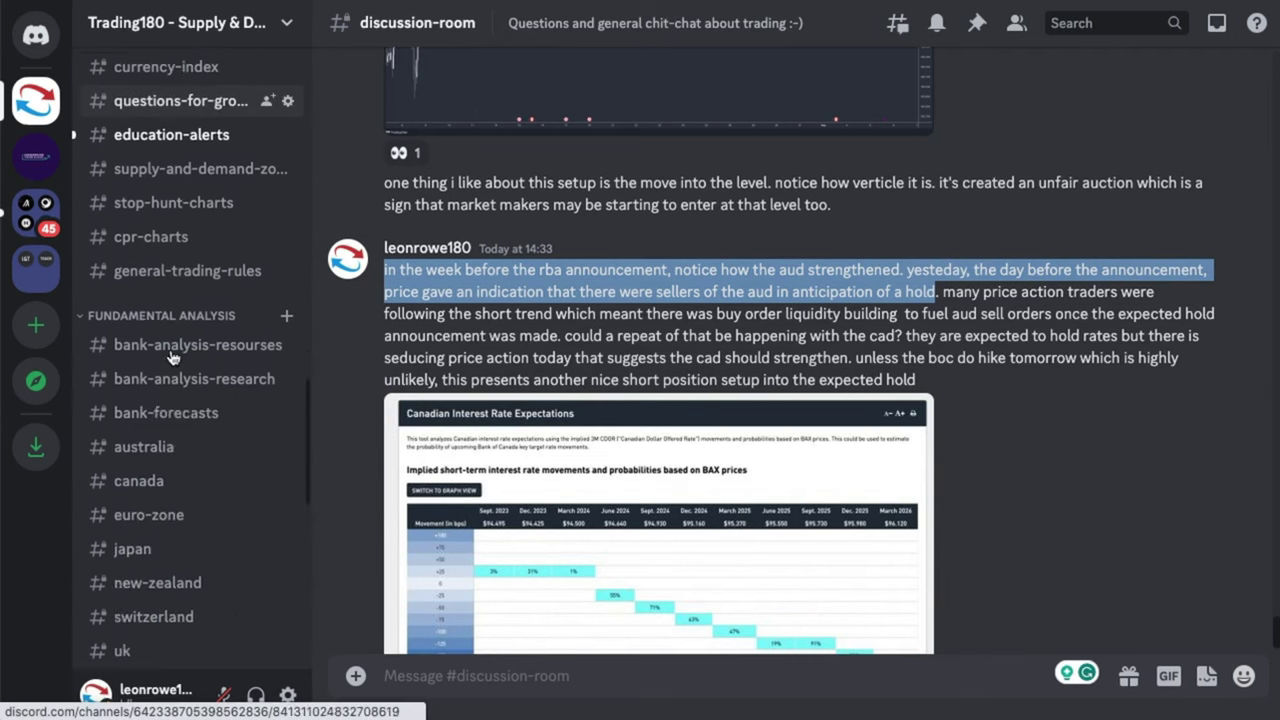
- Examine the australia channel's articles on the expected RBA rate hold and inflation outlook, and return to the discussion-room channel
{"action": "left_click", "coordinate": [180, 404]}
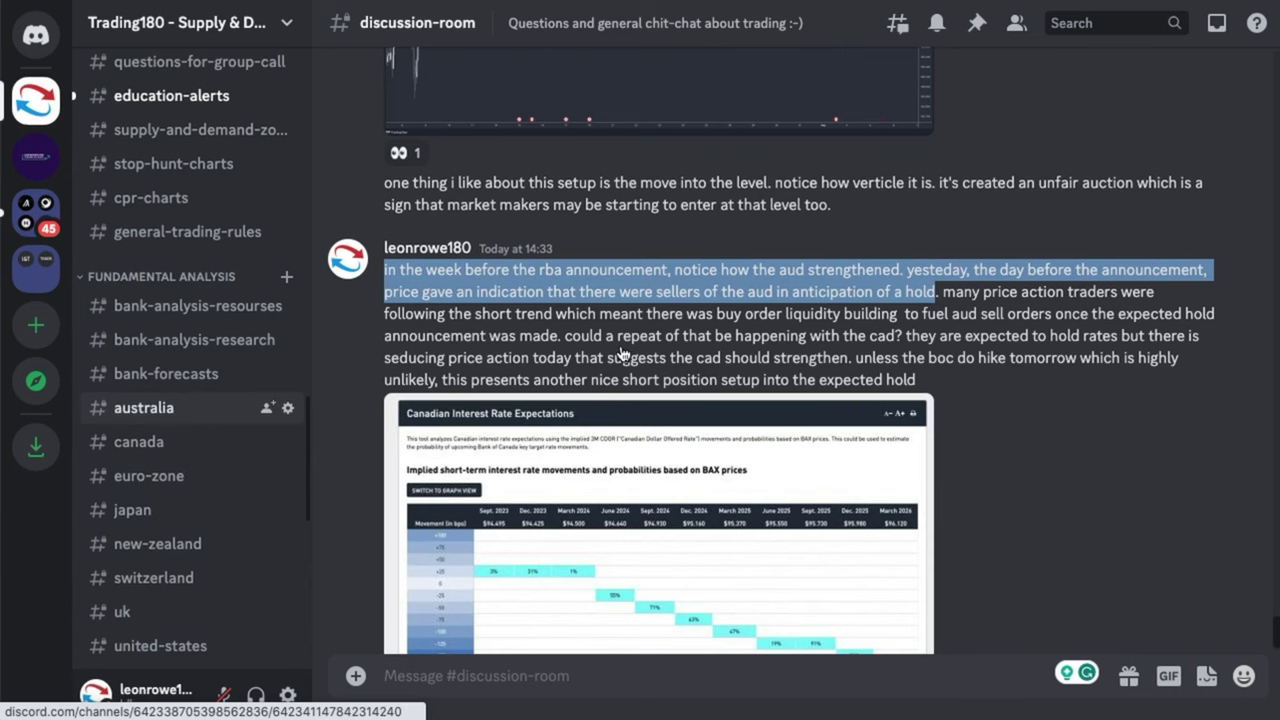
{"action": "scroll", "coordinate": [620, 352], "scroll_direction": "up", "scroll_amount": 10}
{"action": "scroll", "coordinate": [620, 352], "scroll_direction": "up", "scroll_amount": 5}
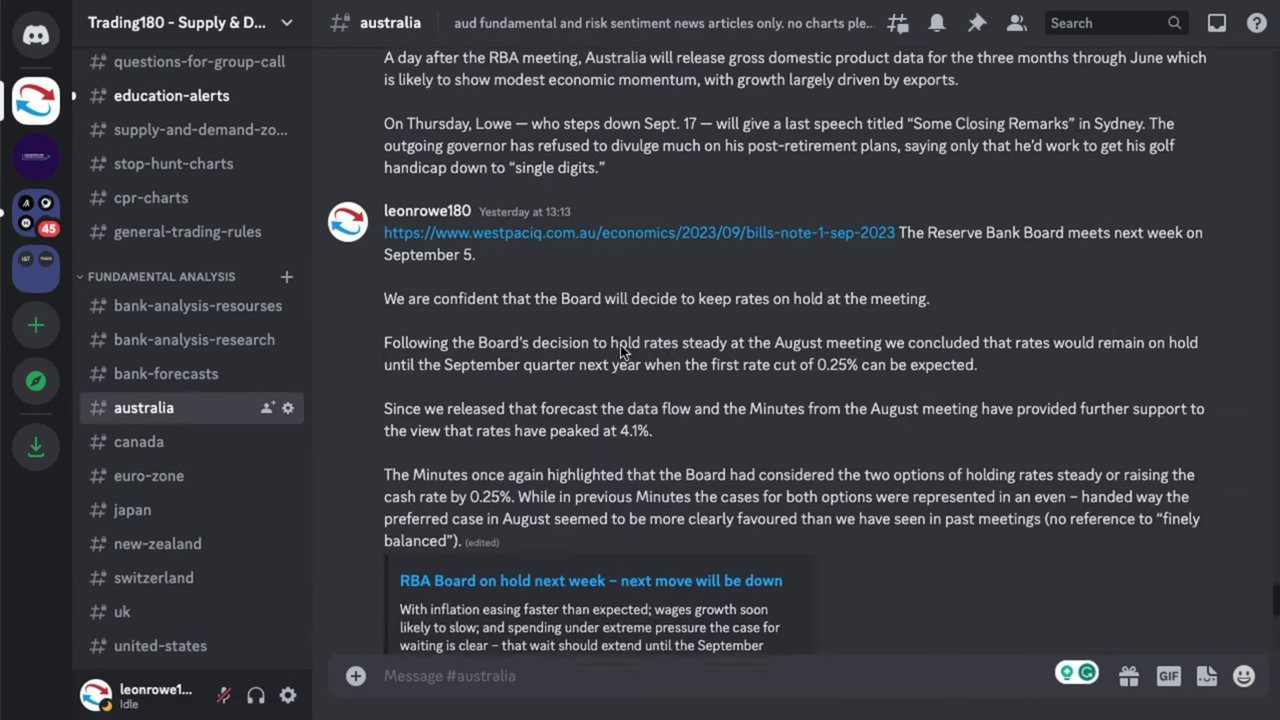
{"action": "scroll", "coordinate": [593, 480], "scroll_direction": "down", "scroll_amount": 2}
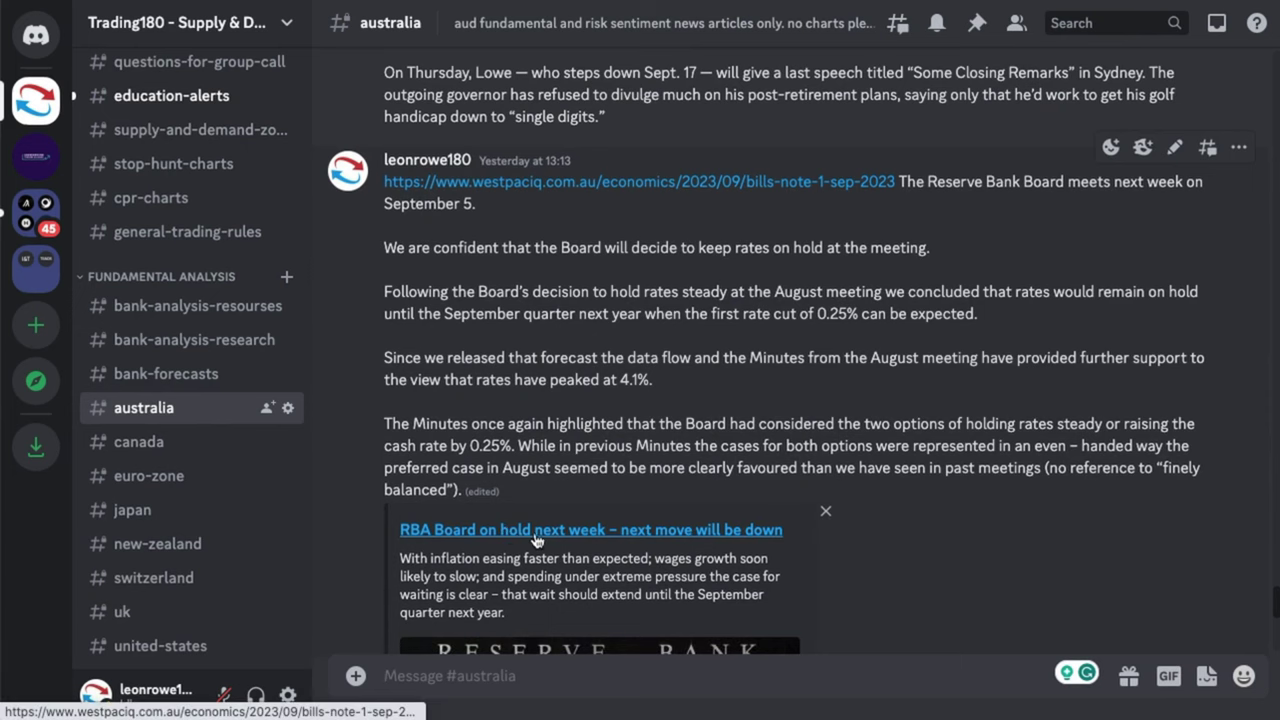
{"action": "scroll", "coordinate": [588, 305], "scroll_direction": "up", "scroll_amount": 2}
{"action": "scroll", "coordinate": [595, 320], "scroll_direction": "up", "scroll_amount": 5}
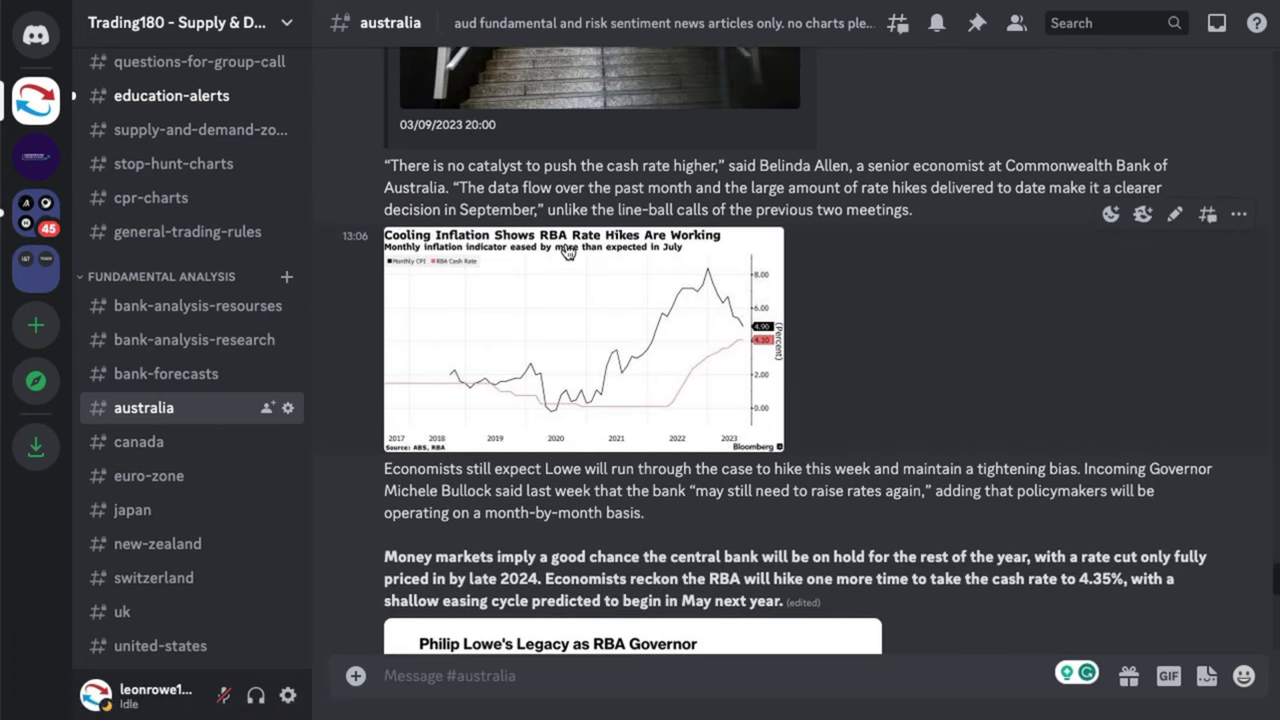
{"action": "scroll", "coordinate": [474, 228], "scroll_direction": "up", "scroll_amount": 1}
{"action": "scroll", "coordinate": [474, 228], "scroll_direction": "up", "scroll_amount": 5}
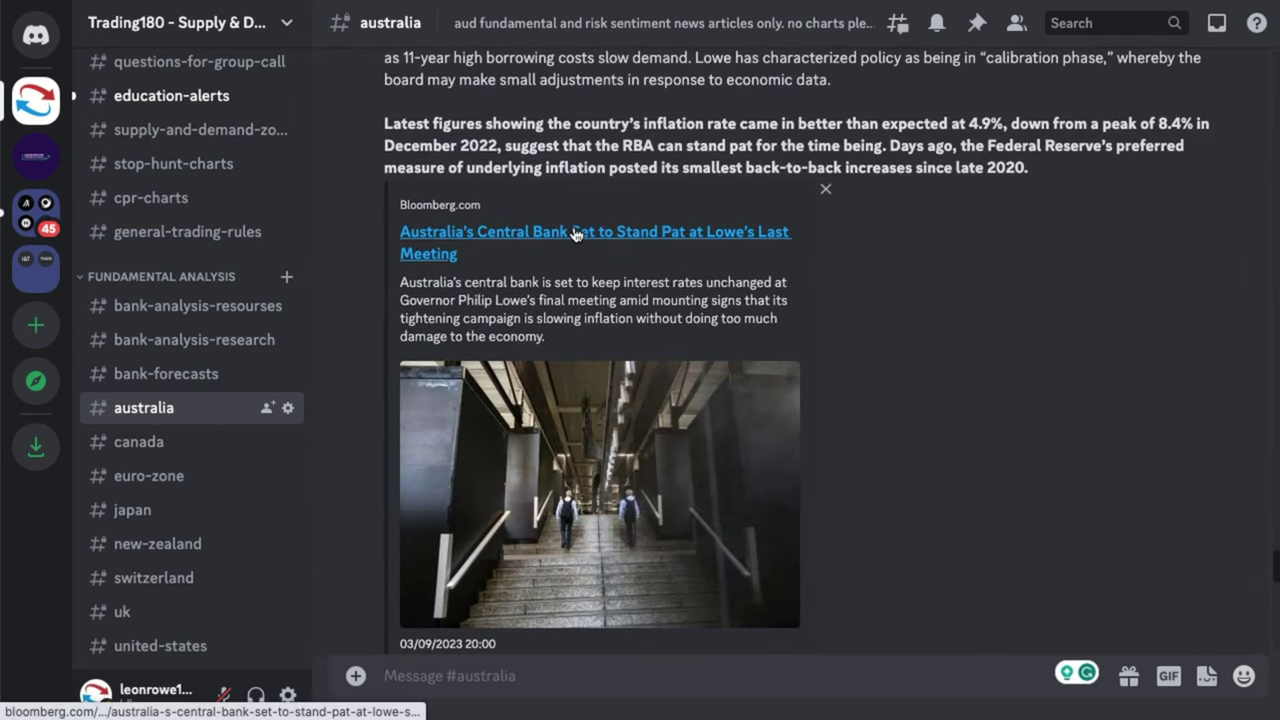
{"action": "scroll", "coordinate": [587, 340], "scroll_direction": "down", "scroll_amount": 3}
{"action": "scroll", "coordinate": [587, 338], "scroll_direction": "down", "scroll_amount": 1}
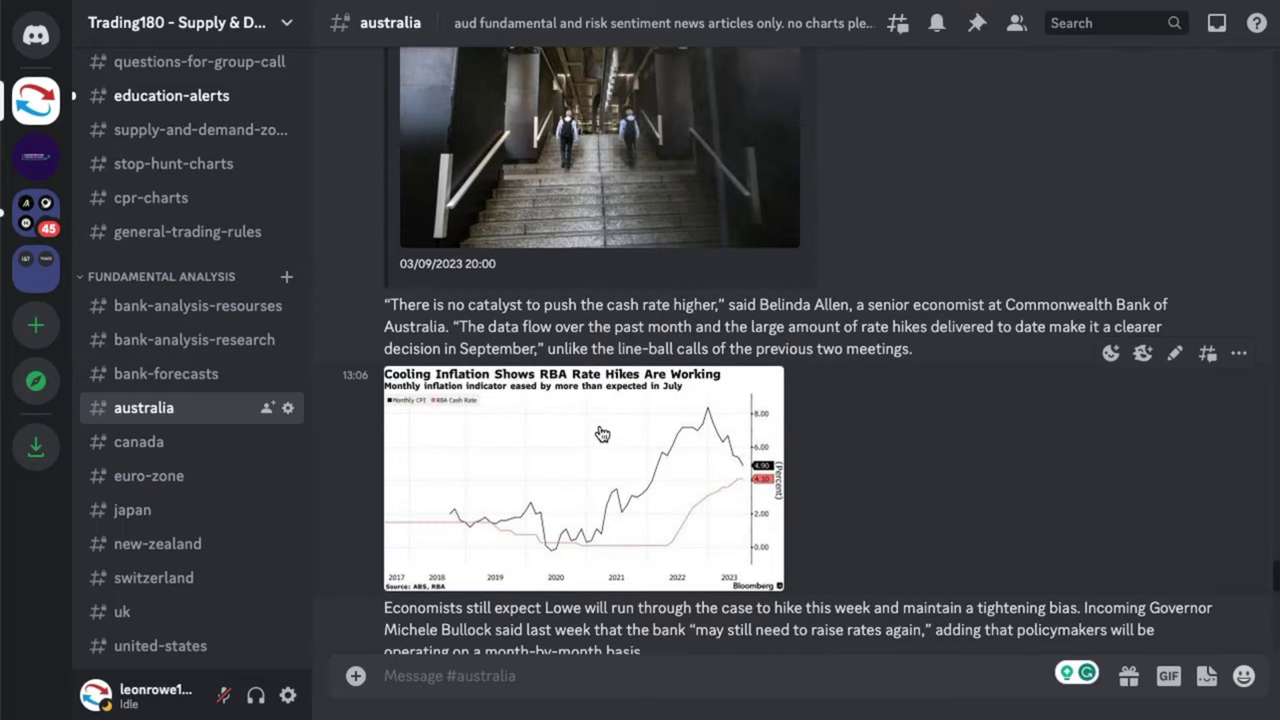
{"action": "scroll", "coordinate": [677, 558], "scroll_direction": "down", "scroll_amount": 1}
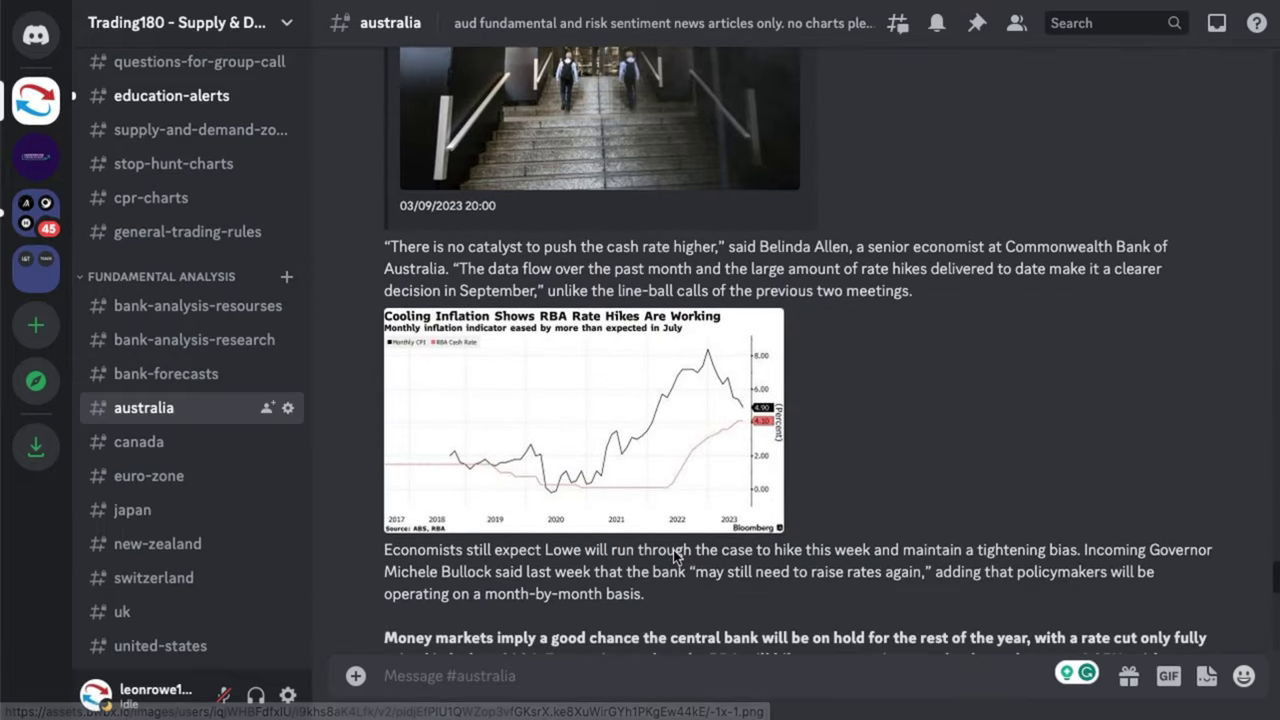
{"action": "scroll", "coordinate": [677, 558], "scroll_direction": "up", "scroll_amount": 7}
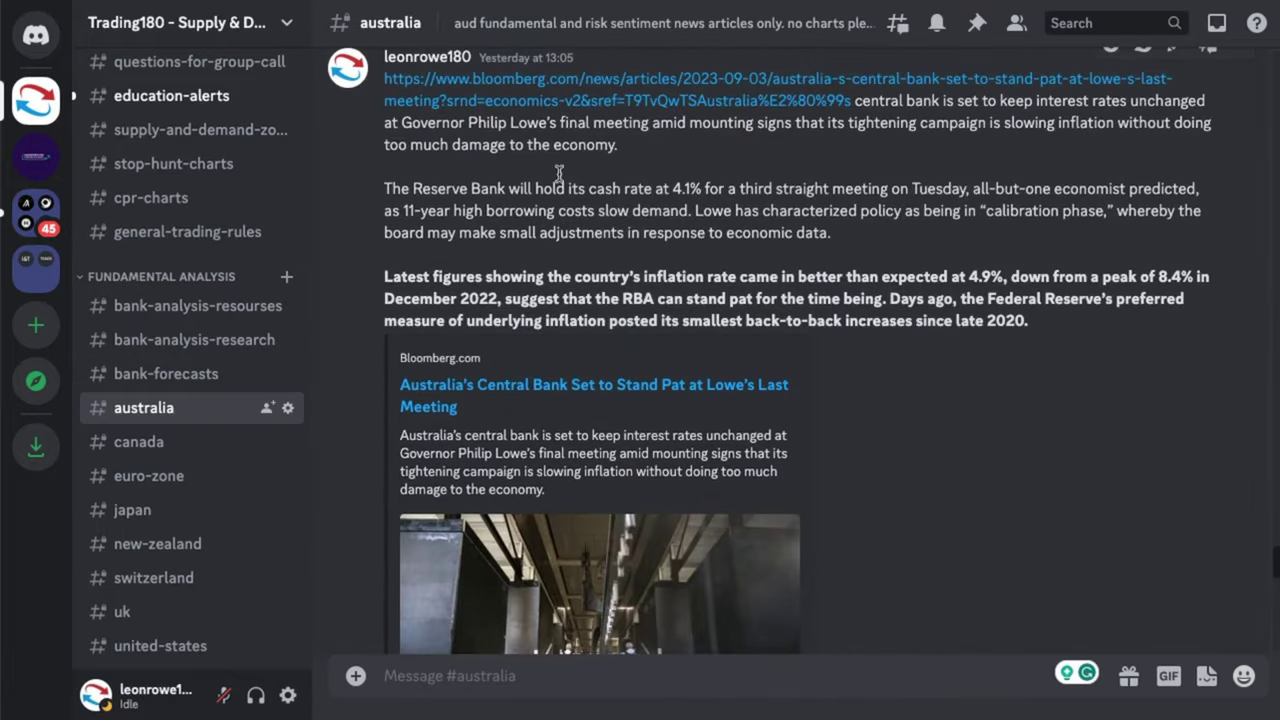
{"action": "scroll", "coordinate": [186, 224], "scroll_direction": "up", "scroll_amount": 4}
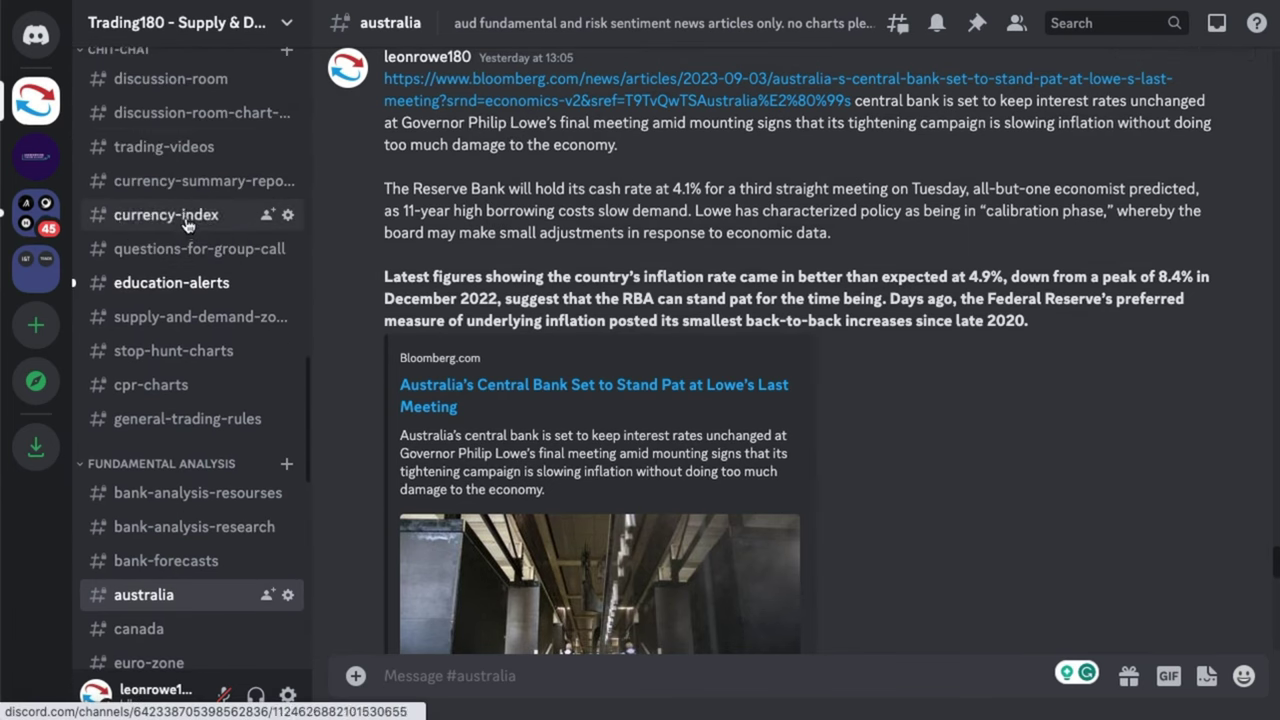
{"action": "left_click", "coordinate": [170, 80]}
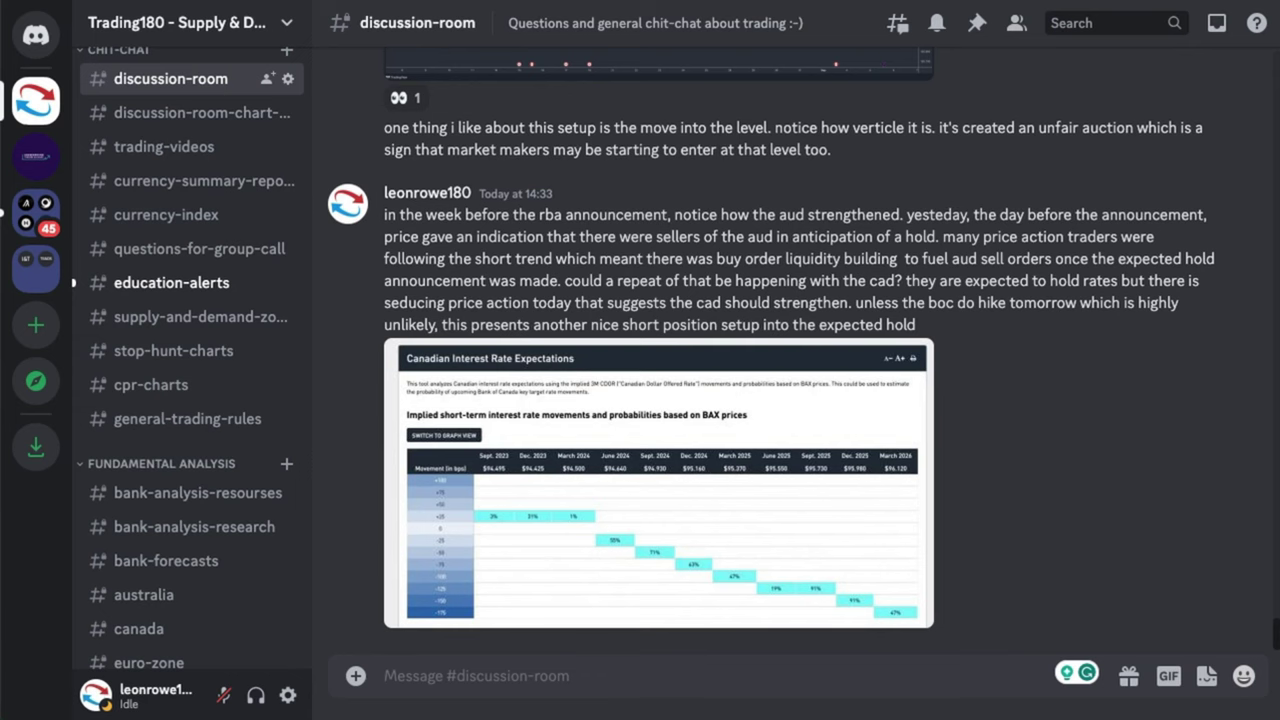
- Switch to TradingView and show the GBPAUD 30-minute chart with the watchlist hidden
{"action": "key", "text": "alt+Tab"}
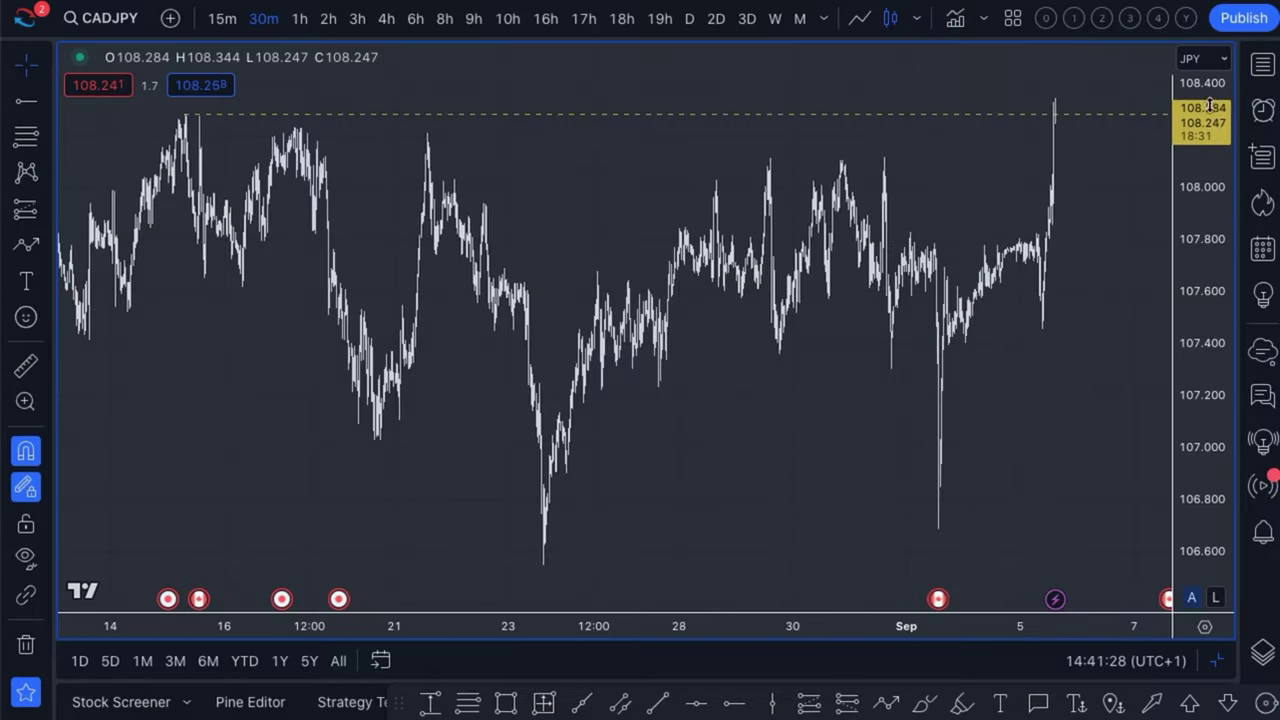
{"action": "left_click", "coordinate": [1260, 64]}
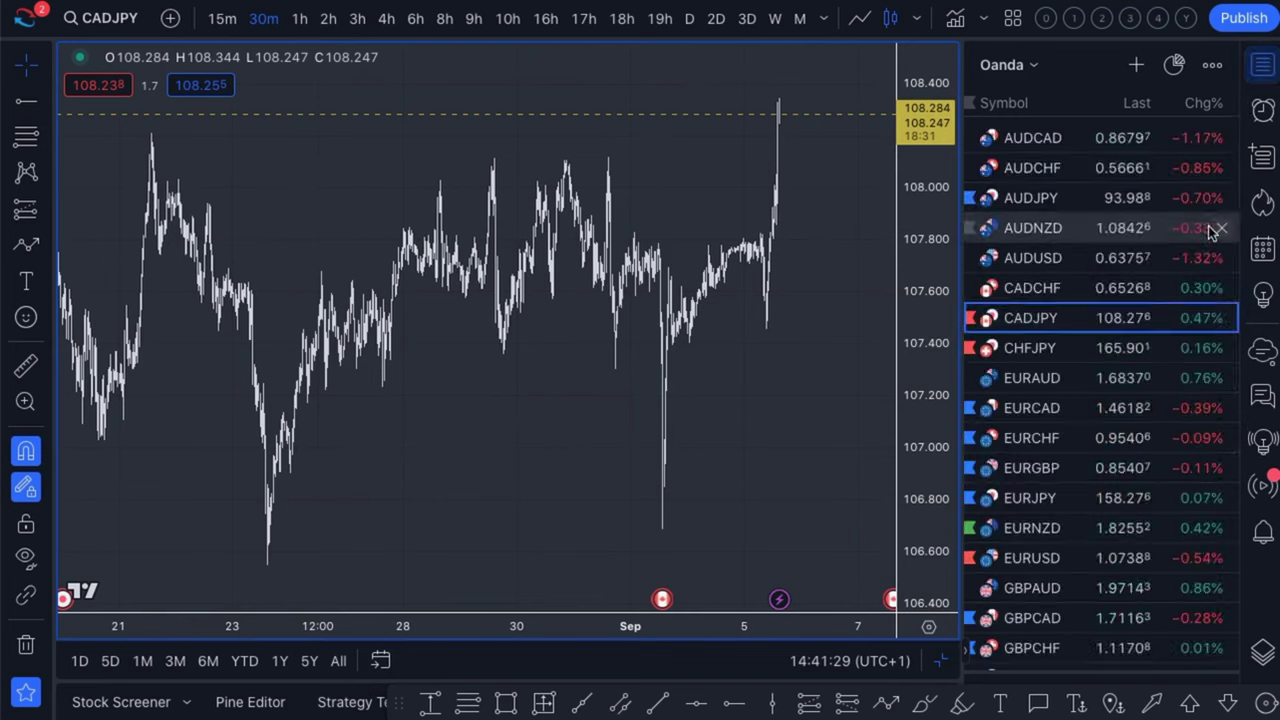
{"action": "left_click", "coordinate": [1120, 592]}
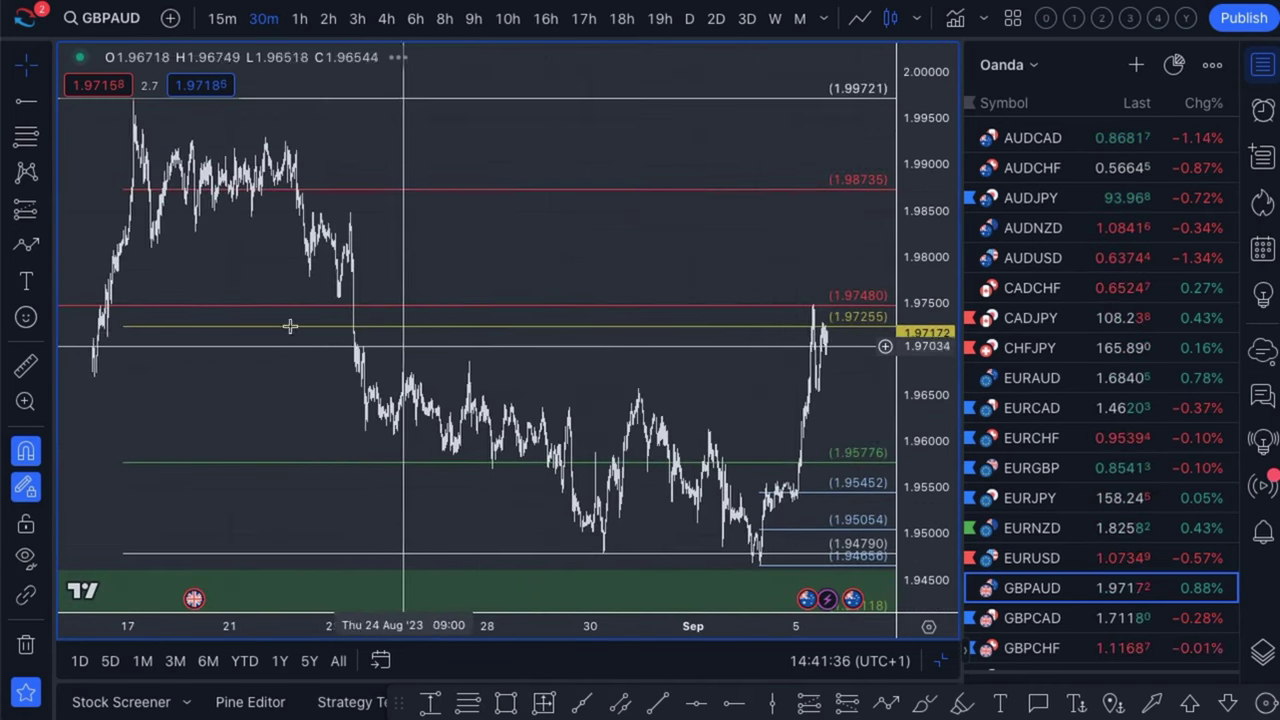
{"action": "left_click", "coordinate": [1263, 64]}
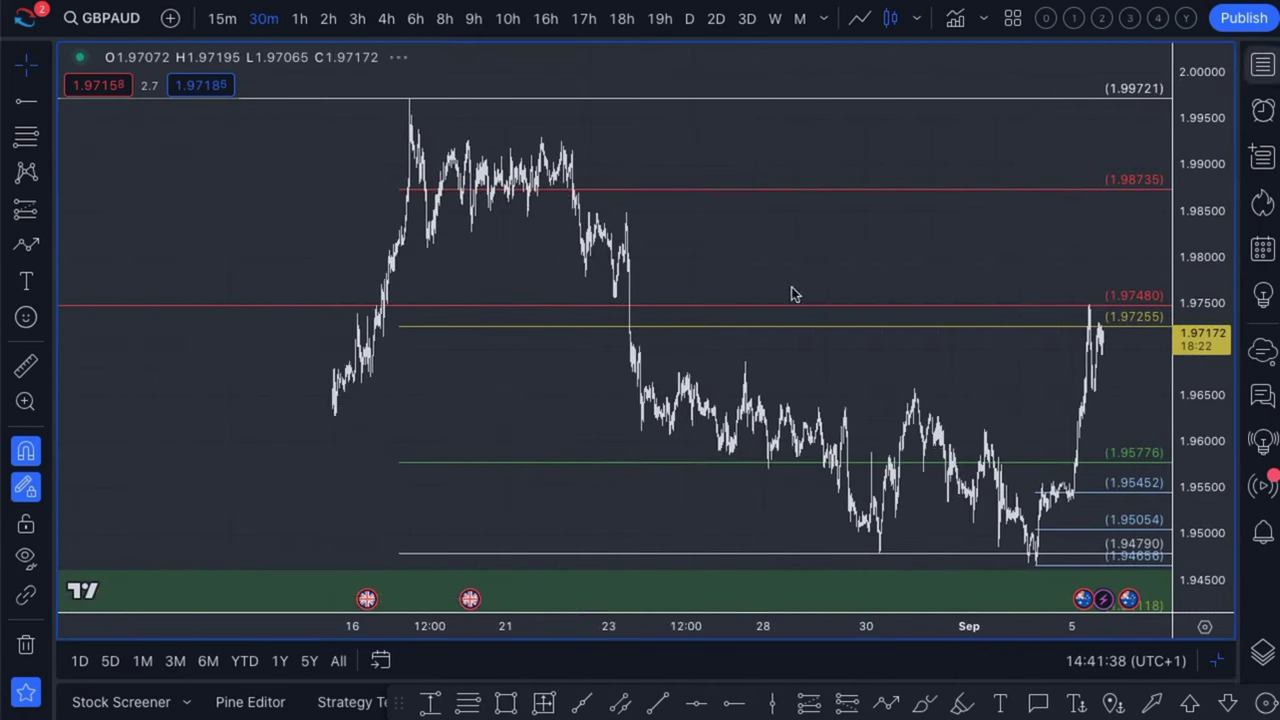
{"action": "scroll", "coordinate": [636, 362], "scroll_direction": "up", "scroll_amount": 2}
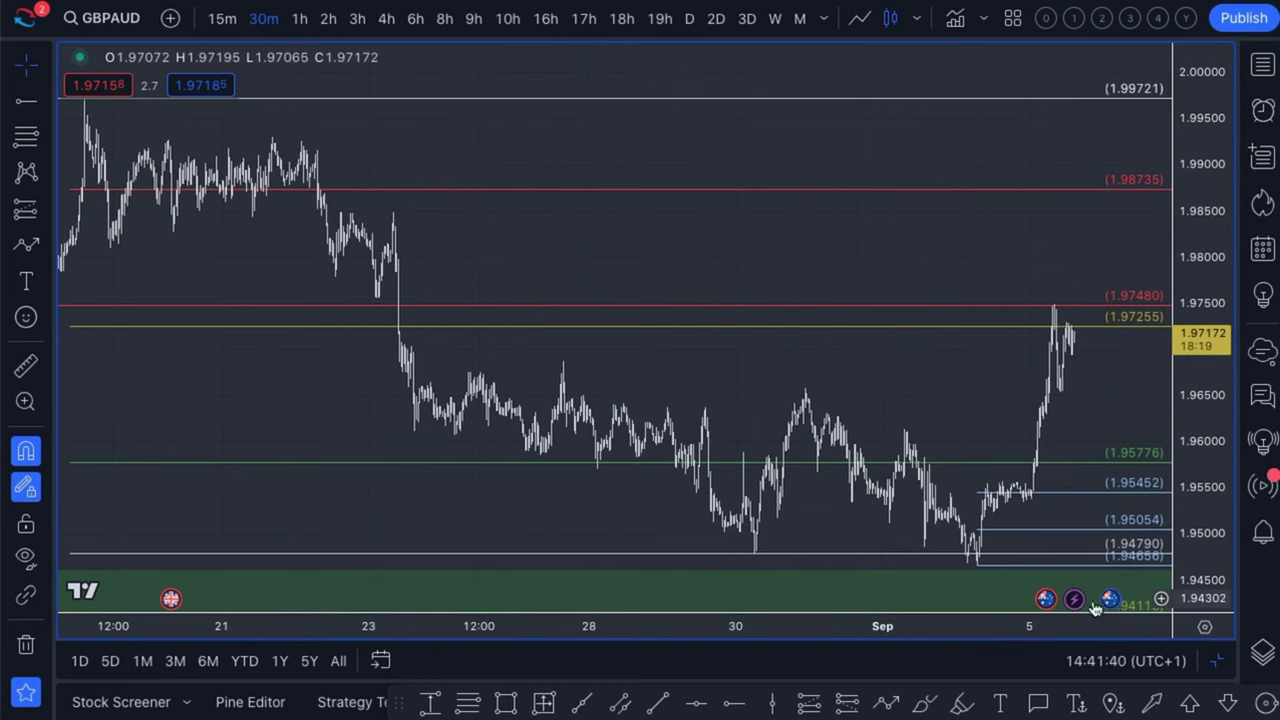
{"action": "mouse_move", "coordinate": [1047, 600]}
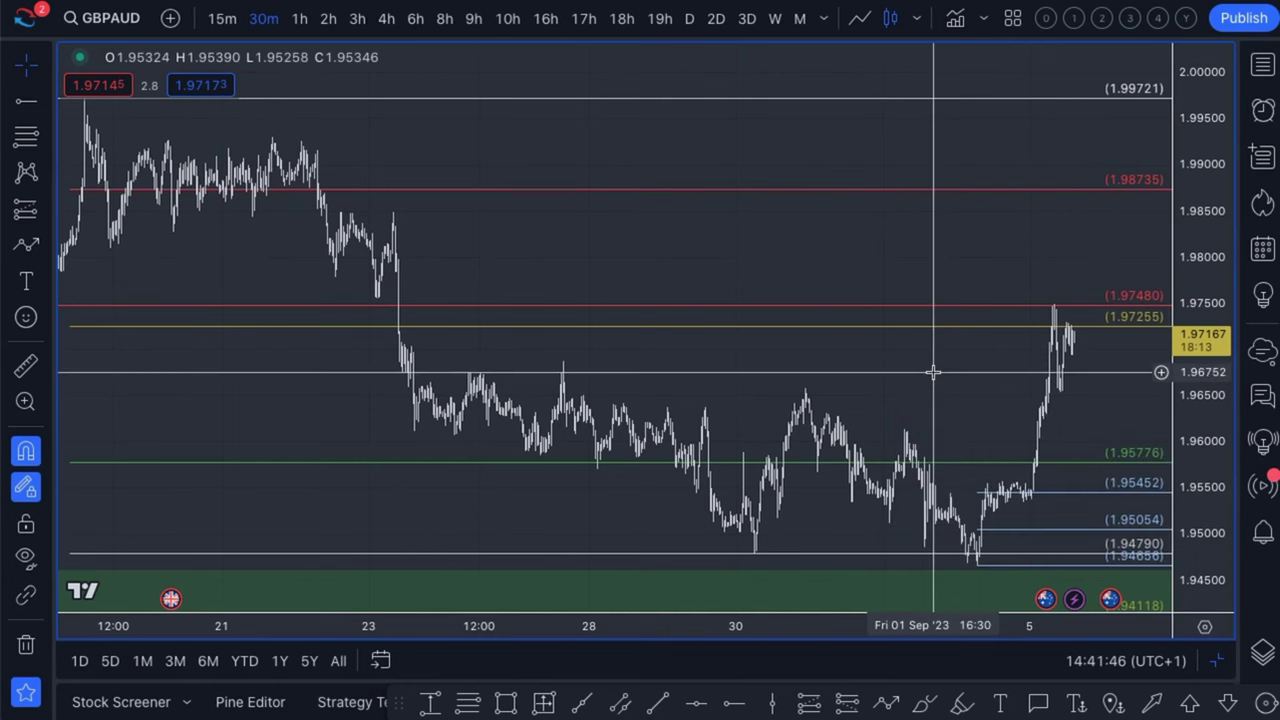
- Remove the horizontal price level lines from the GBPAUD chart, keeping the green demand zone
{"action": "left_click", "coordinate": [785, 306]}
{"action": "left_click_drag", "start_coordinate": [780, 302], "coordinate": [1067, 496]}
{"action": "key", "text": "Delete"}
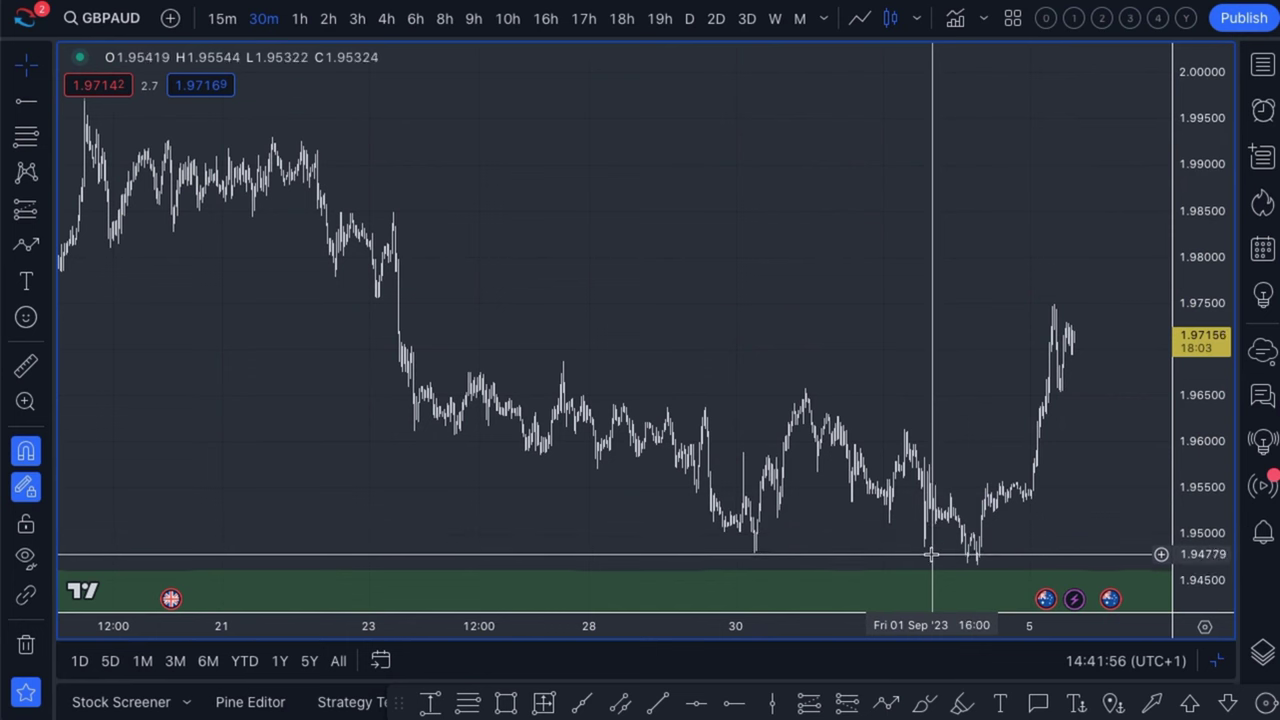
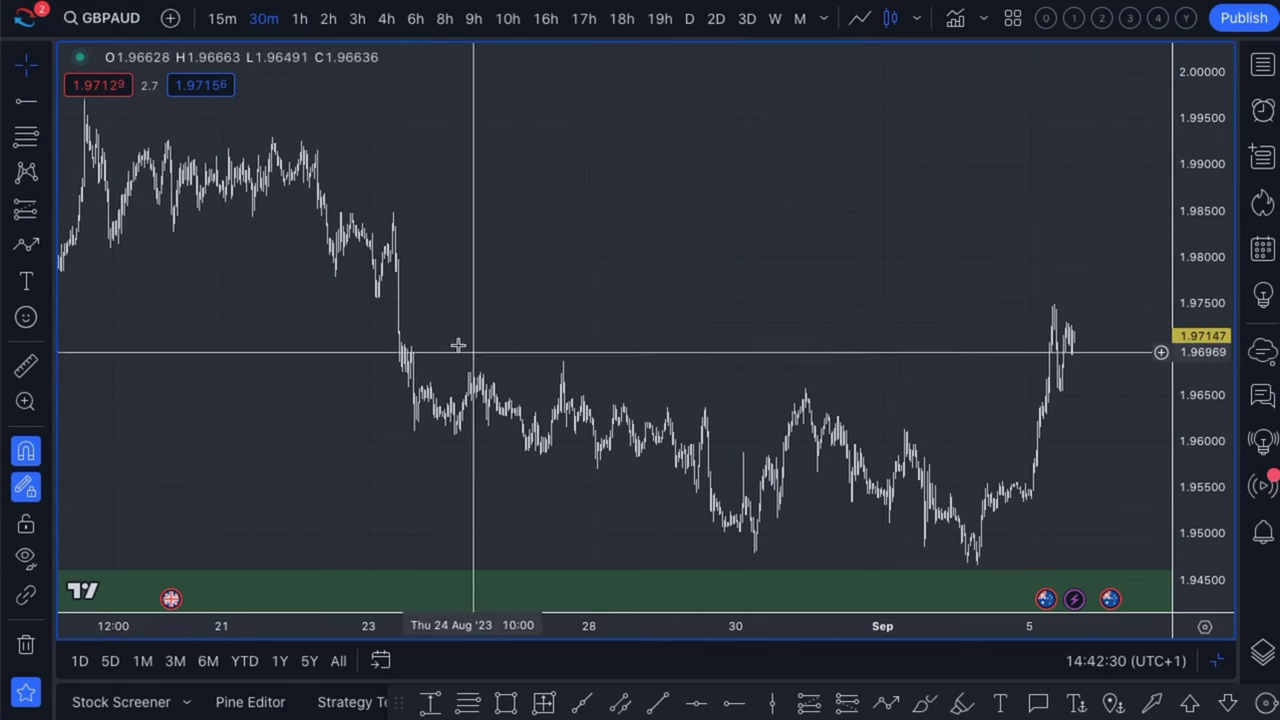
- Trace GBPAUD's swings with a dashed path from about 1.9854 on 23 August through the 1.9479 low on 30 August to the 31 August high
{"action": "key", "text": "alt+p"}
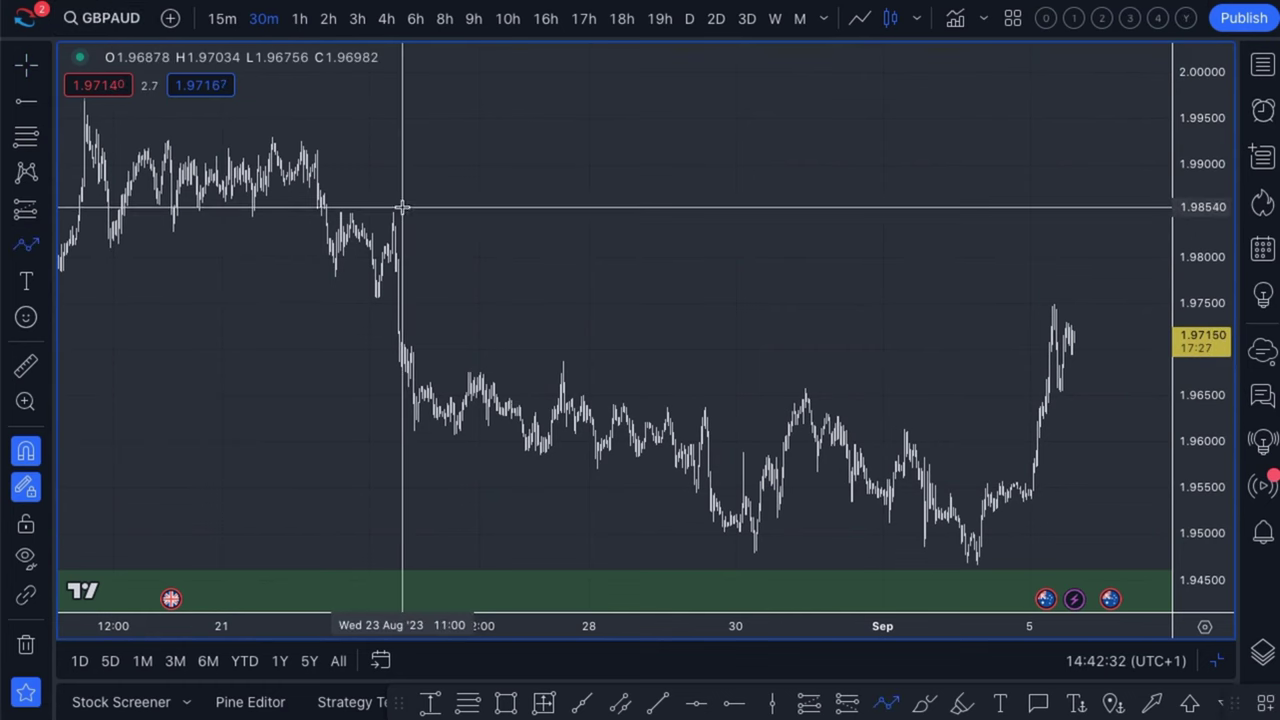
{"action": "left_click", "coordinate": [401, 208]}
{"action": "left_click", "coordinate": [562, 374]}
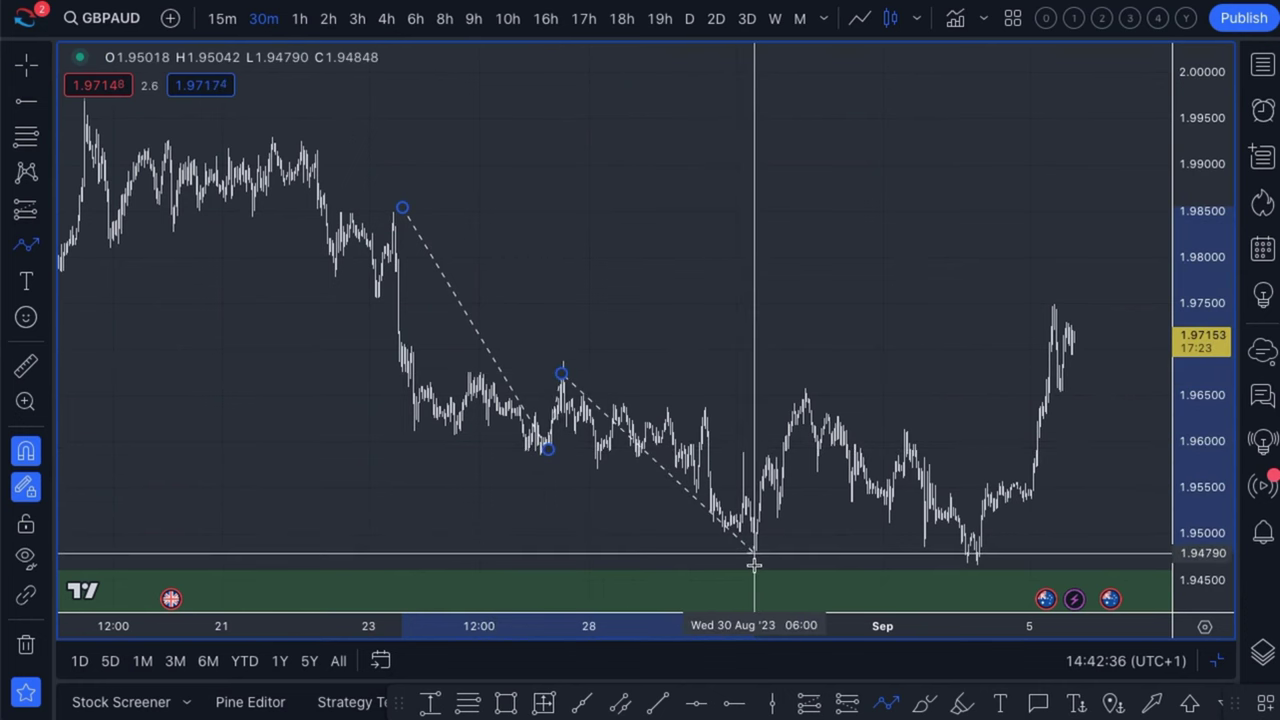
{"action": "left_click", "coordinate": [754, 561]}
{"action": "left_click", "coordinate": [807, 365]}
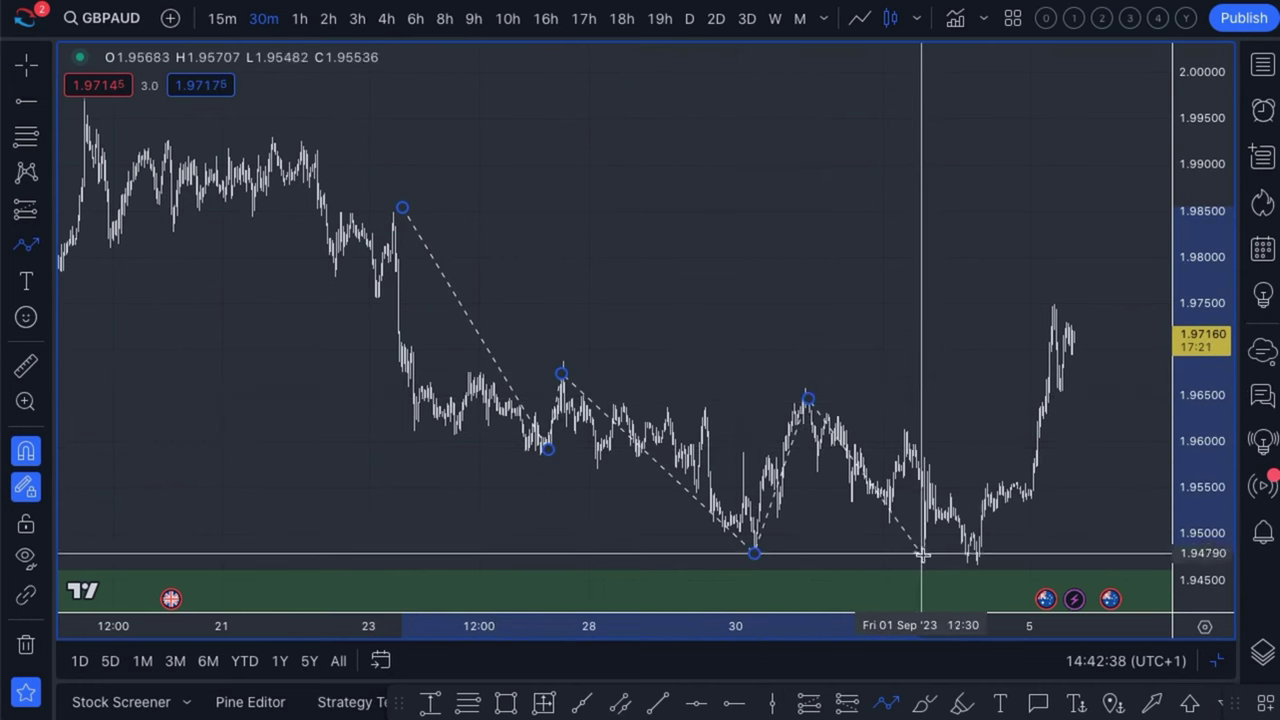
{"action": "key", "text": "Escape"}
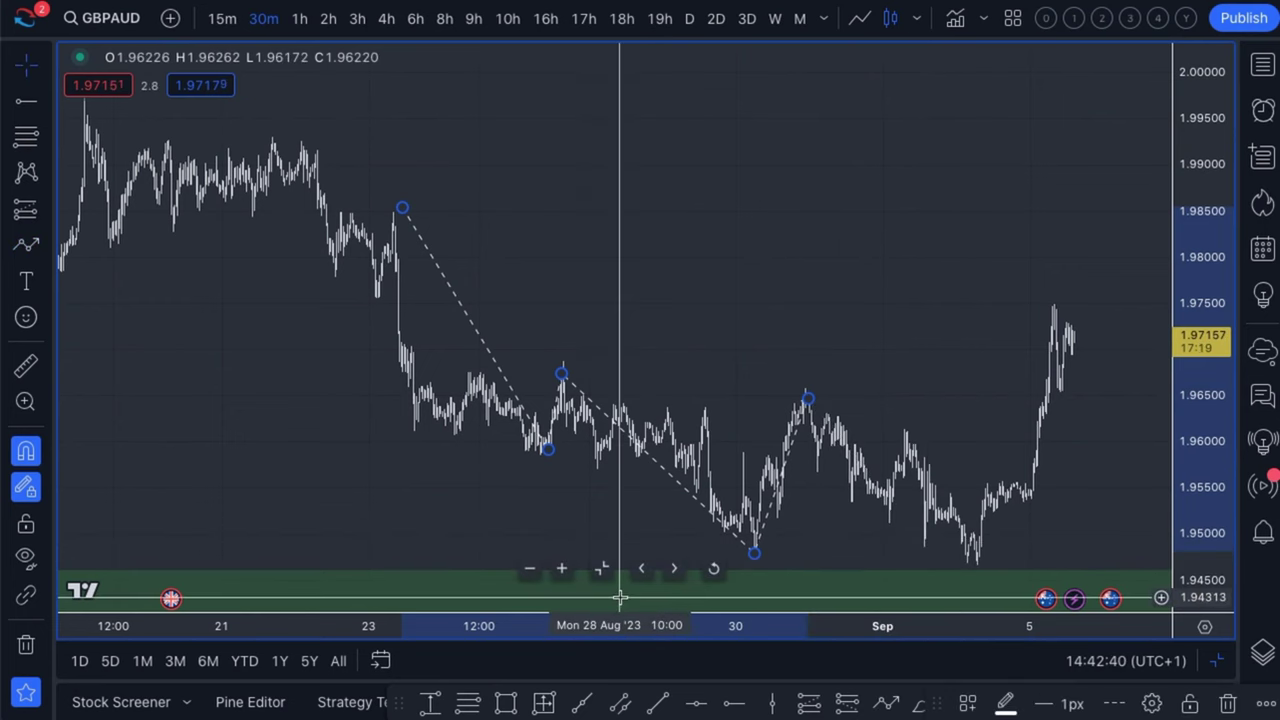
- Draw a rectangle from 1.96497 on 27 August to 1.94822 on 5 September and apply the VALUE / AUCTION template to it
{"action": "left_click", "coordinate": [508, 704]}
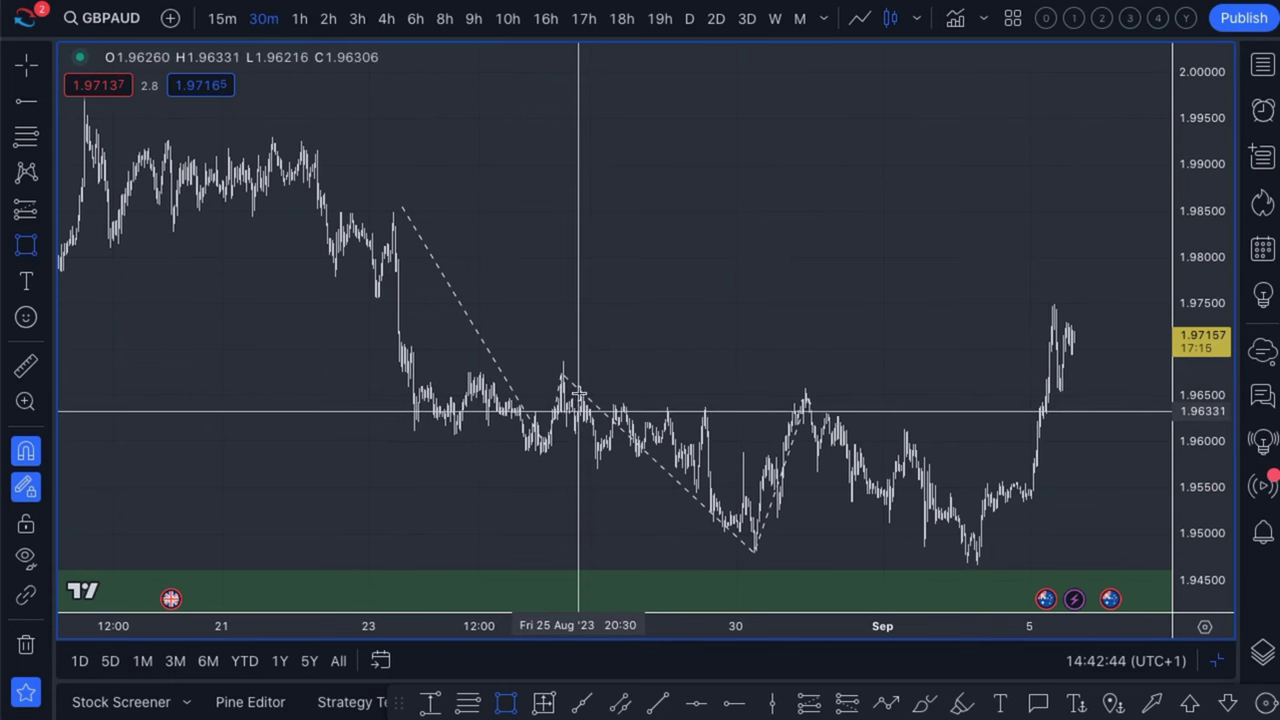
{"action": "mouse_move", "coordinate": [583, 395]}
{"action": "left_mouse_down"}
{"action": "mouse_move", "coordinate": [757, 514]}
{"action": "mouse_move", "coordinate": [1003, 549]}
{"action": "left_mouse_up"}
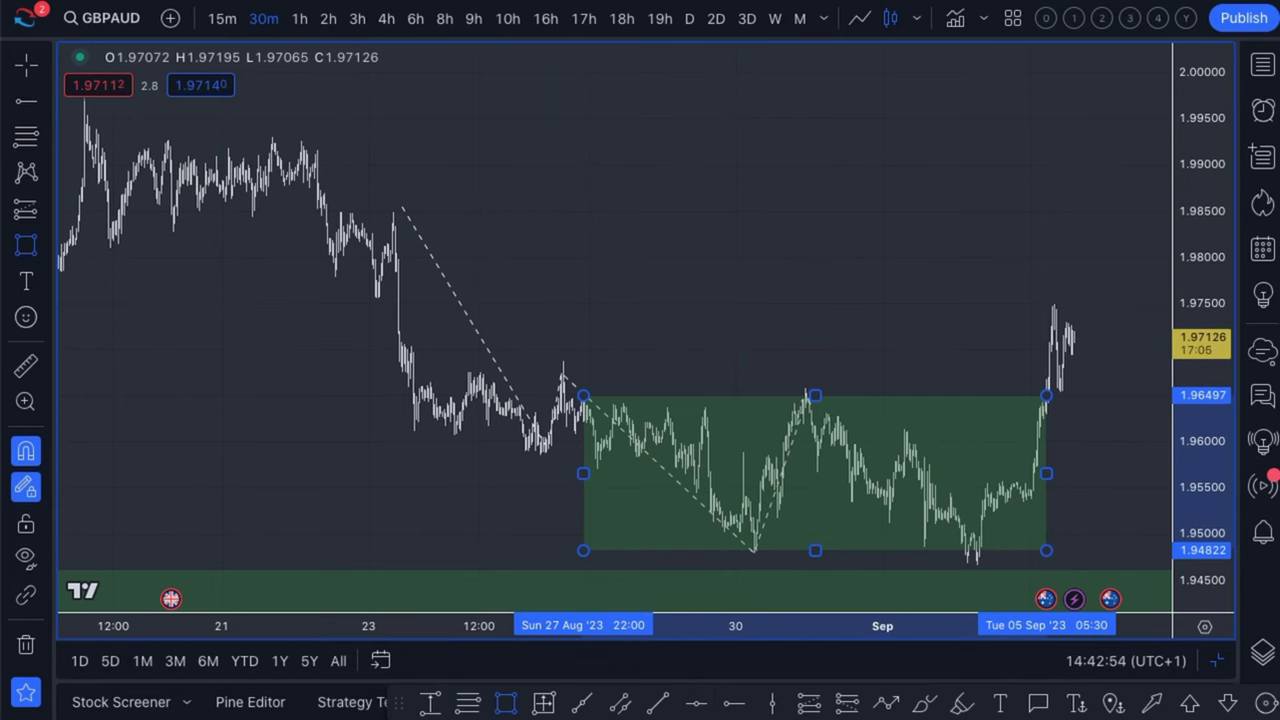
{"action": "mouse_move", "coordinate": [398, 703]}
{"action": "left_mouse_down"}
{"action": "mouse_move", "coordinate": [282, 563]}
{"action": "mouse_move", "coordinate": [14, 703]}
{"action": "left_mouse_up"}
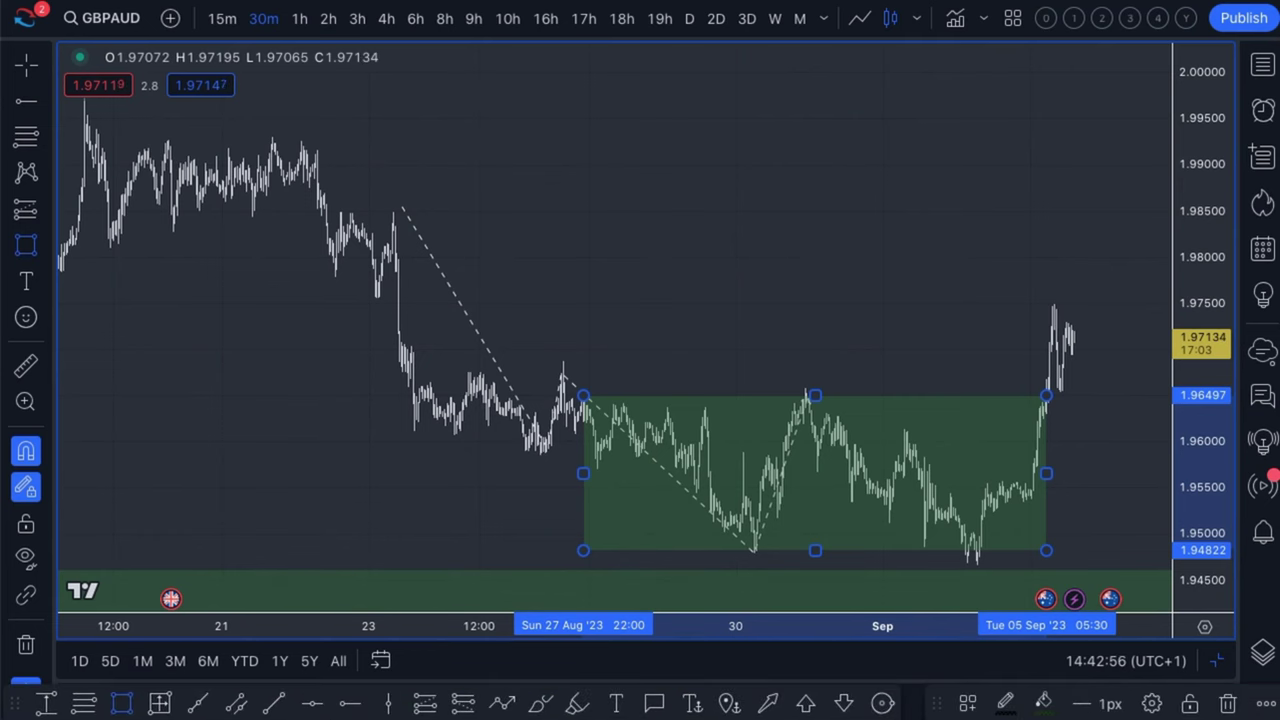
{"action": "left_click", "coordinate": [970, 705]}
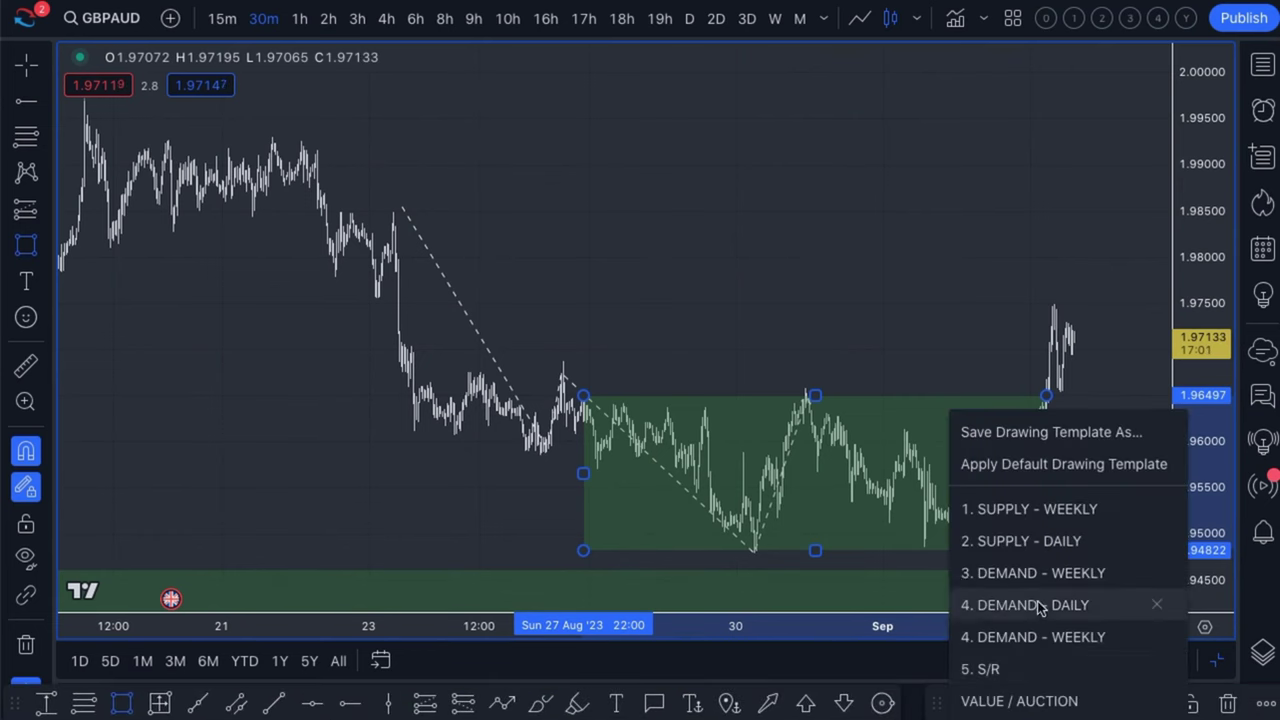
{"action": "left_click", "coordinate": [1019, 701]}
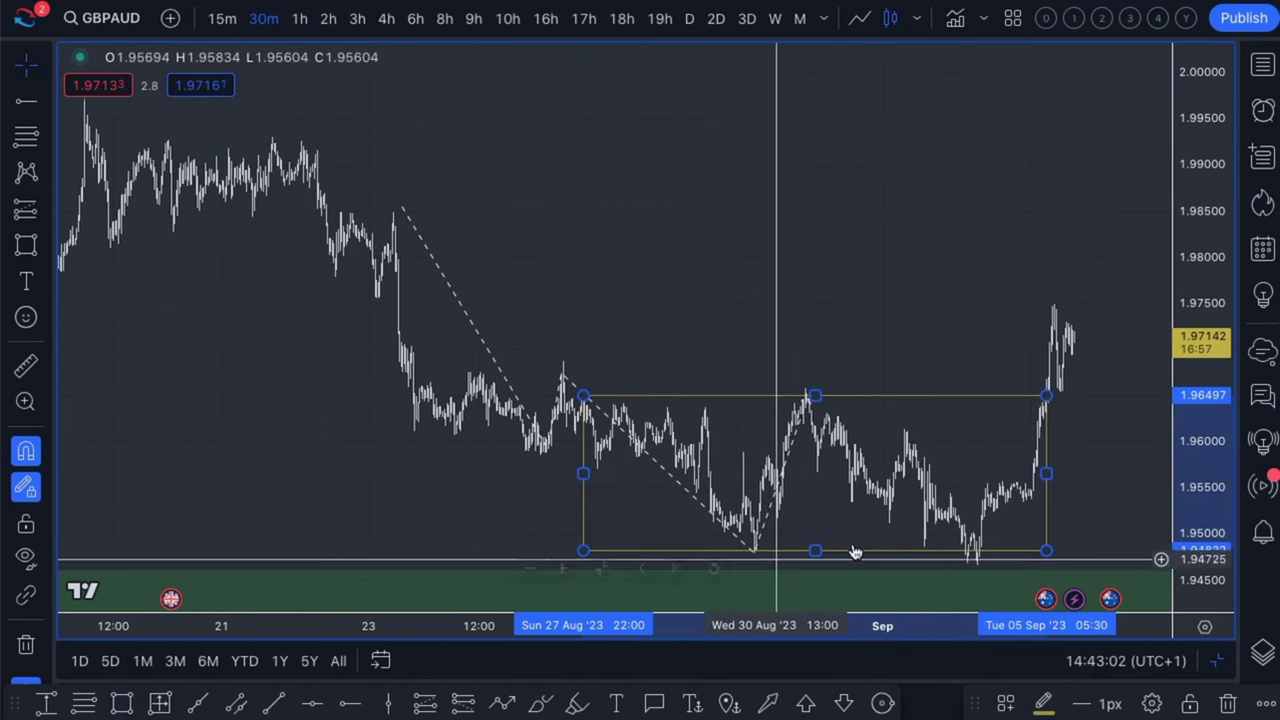
{"action": "scroll", "coordinate": [968, 566], "scroll_direction": "up", "scroll_amount": 5}
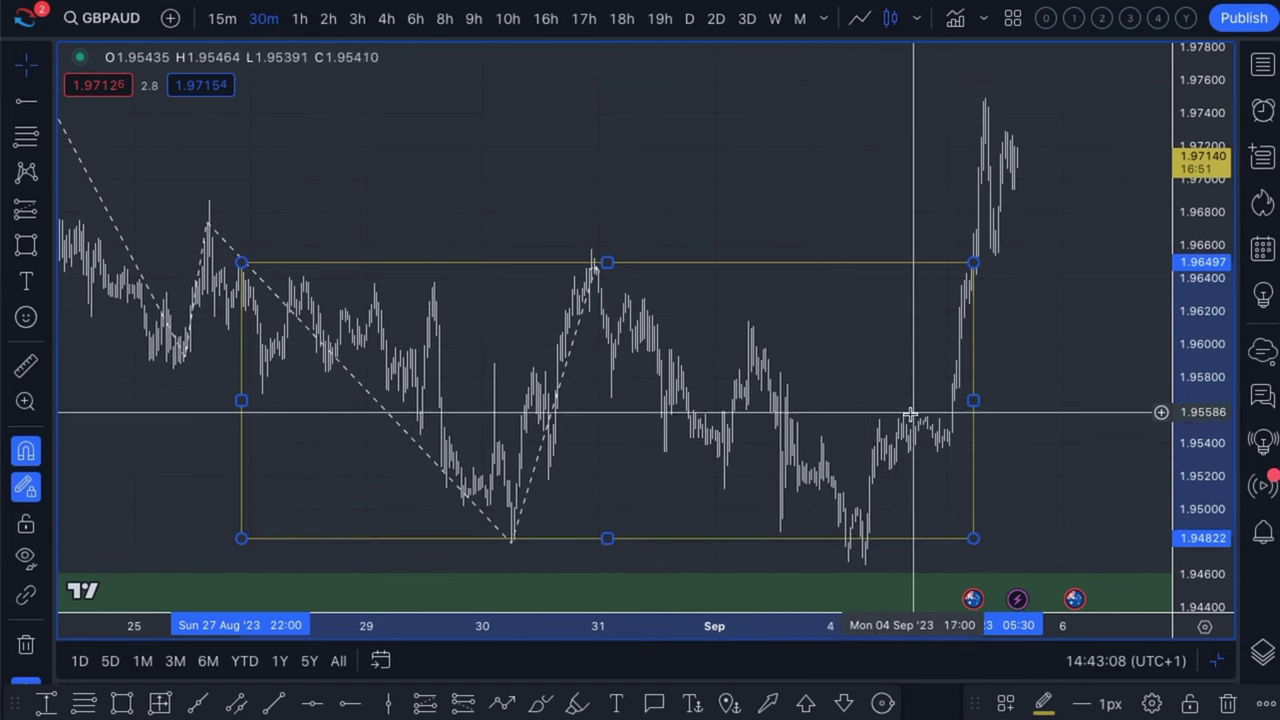
{"action": "left_click", "coordinate": [980, 602]}
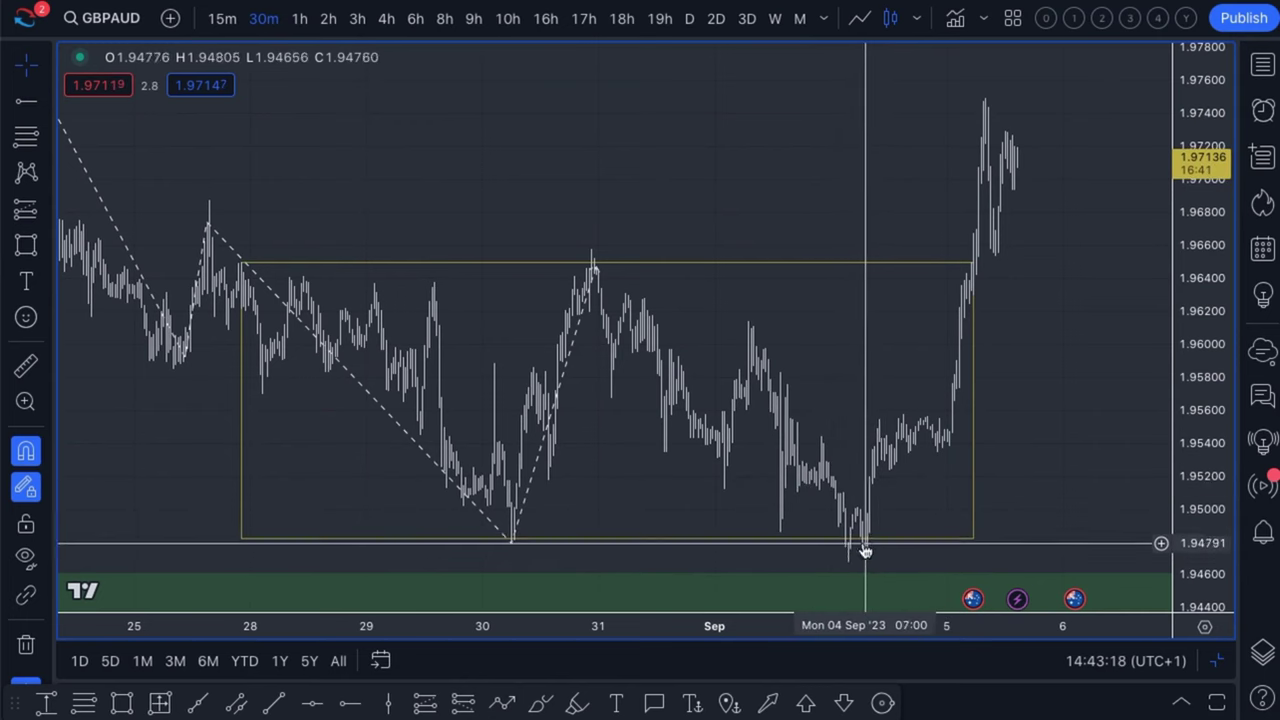
- Mark the successive GBPAUD highs from 28 August to 4 September with yellow brush strokes
{"action": "scroll", "coordinate": [803, 517], "scroll_direction": "down", "scroll_amount": 2}
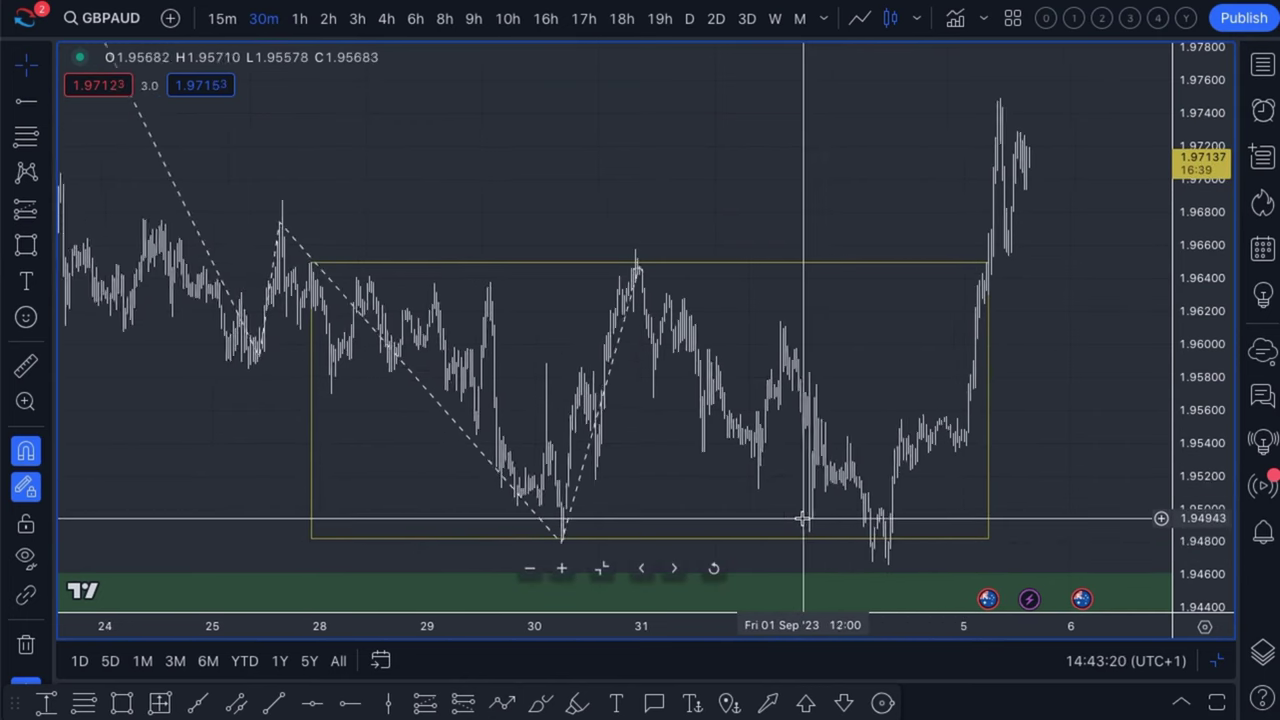
{"action": "scroll", "coordinate": [421, 340], "scroll_direction": "down", "scroll_amount": 1}
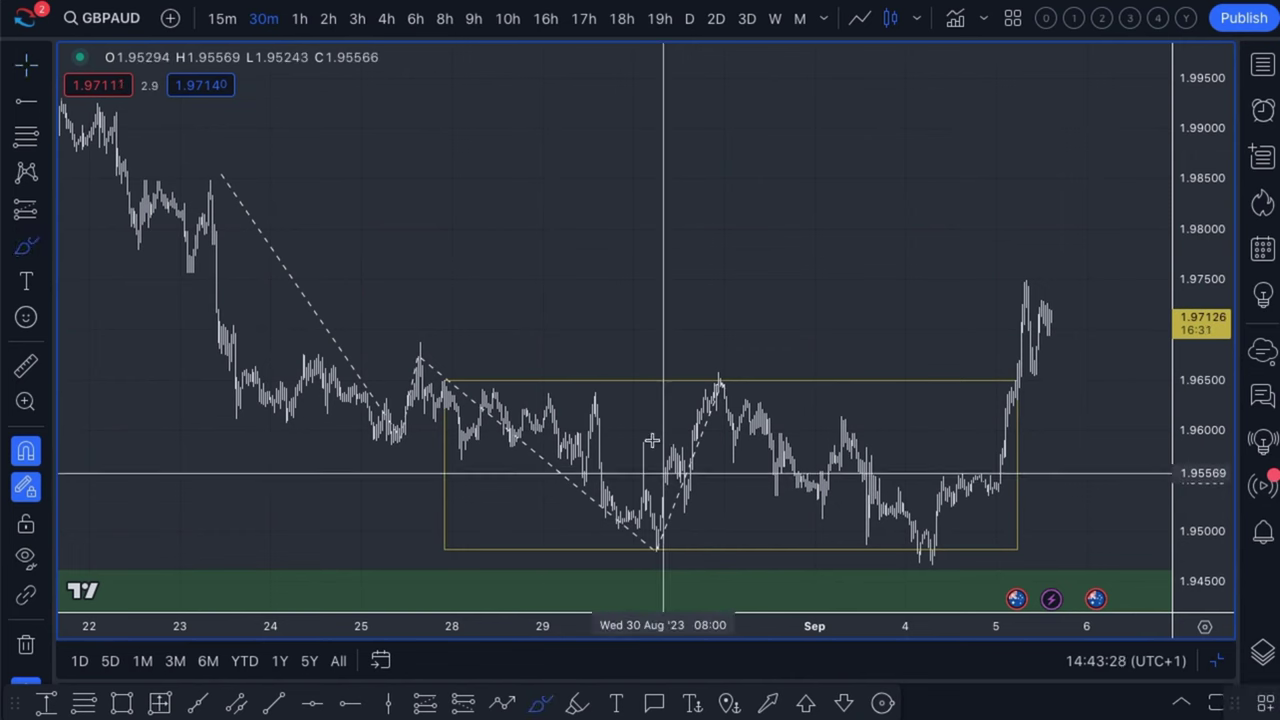
{"action": "mouse_move", "coordinate": [463, 369]}
{"action": "left_mouse_down"}
{"action": "mouse_move", "coordinate": [606, 369]}
{"action": "mouse_move", "coordinate": [716, 397]}
{"action": "mouse_move", "coordinate": [768, 363]}
{"action": "mouse_move", "coordinate": [836, 397]}
{"action": "mouse_move", "coordinate": [905, 405]}
{"action": "left_mouse_up"}
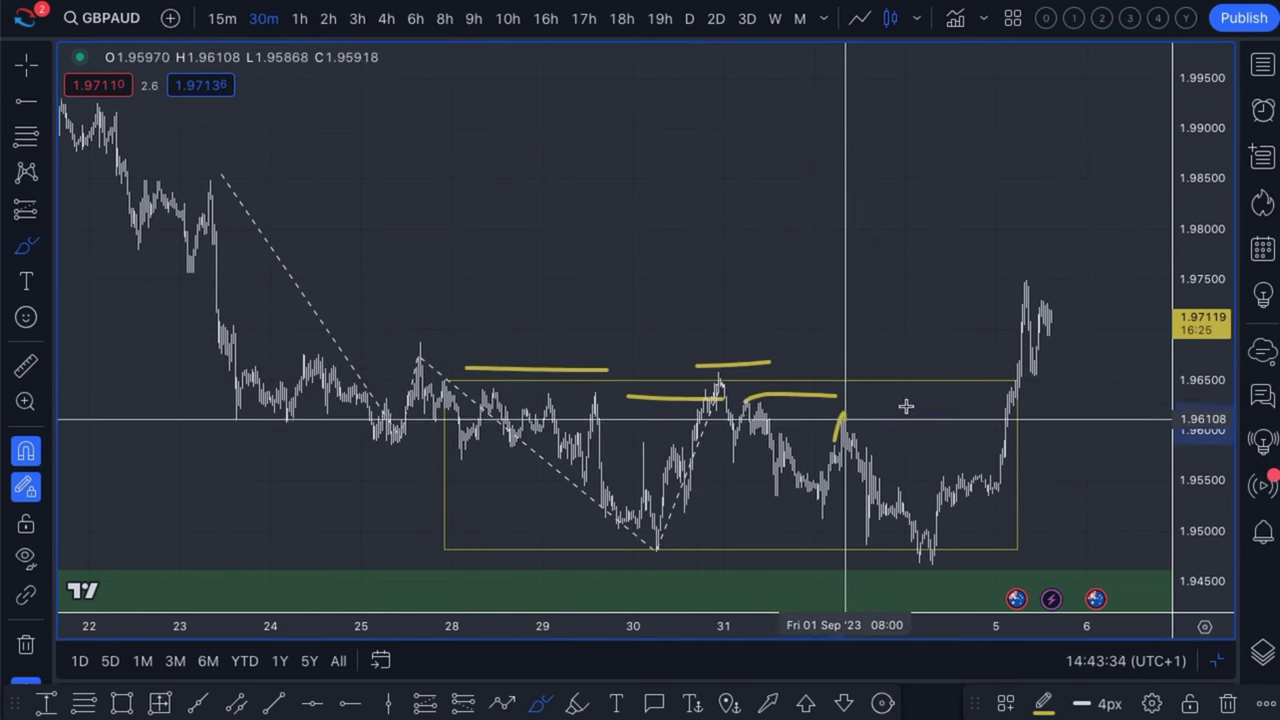
{"action": "left_click_drag", "start_coordinate": [888, 497], "coordinate": [966, 473]}
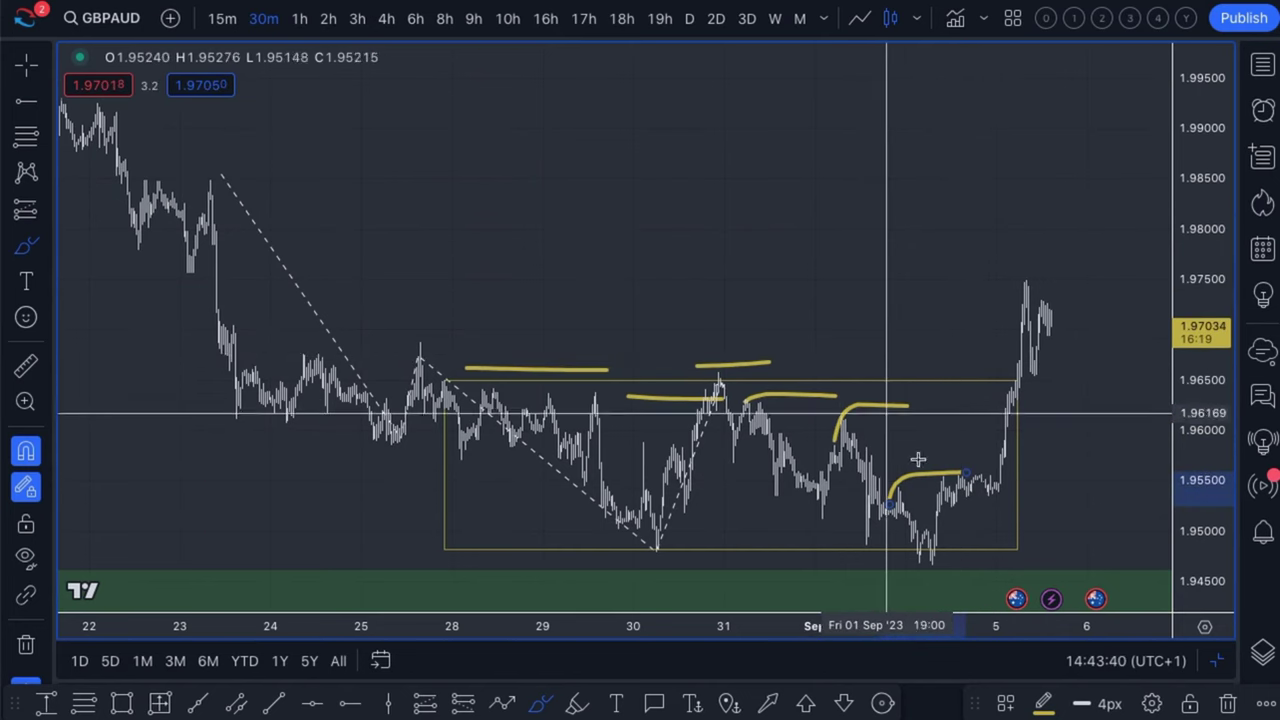
- Write a yellow "B" above the range and brush a curved arrow rising from about 1.947 near the 4 September low to about 1.974
{"action": "mouse_move", "coordinate": [841, 307]}
{"action": "left_mouse_down"}
{"action": "mouse_move", "coordinate": [845, 360]}
{"action": "mouse_move", "coordinate": [869, 297]}
{"action": "mouse_move", "coordinate": [850, 351]}
{"action": "left_mouse_up"}
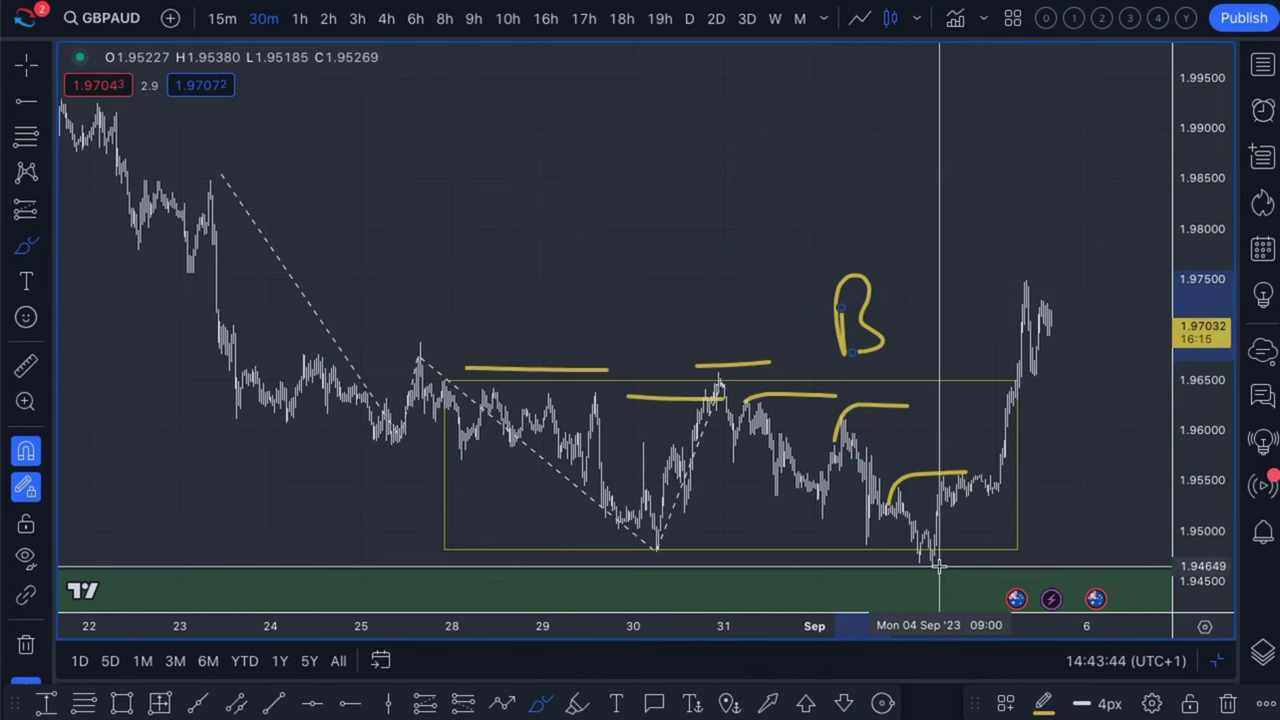
{"action": "mouse_move", "coordinate": [950, 557]}
{"action": "left_mouse_down"}
{"action": "mouse_move", "coordinate": [1046, 450]}
{"action": "mouse_move", "coordinate": [1098, 320]}
{"action": "mouse_move", "coordinate": [1118, 318]}
{"action": "left_mouse_up"}
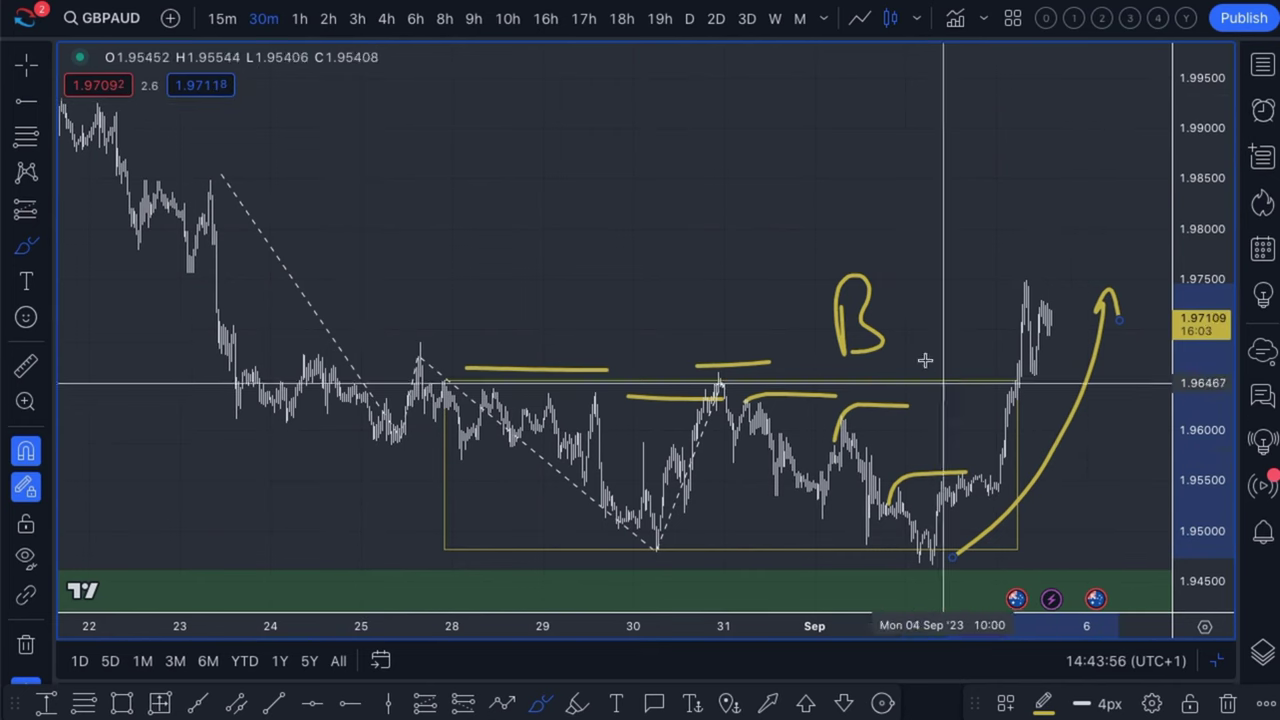
- Brush a yellow arrow pointing at the "B" and write a circled "S" over the rising arrow beside the range
{"action": "mouse_move", "coordinate": [966, 250]}
{"action": "left_mouse_down"}
{"action": "mouse_move", "coordinate": [912, 290]}
{"action": "mouse_move", "coordinate": [930, 315]}
{"action": "left_mouse_up"}
{"action": "mouse_move", "coordinate": [1099, 424]}
{"action": "left_mouse_down"}
{"action": "mouse_move", "coordinate": [1088, 490]}
{"action": "mouse_move", "coordinate": [1070, 493]}
{"action": "left_mouse_up"}
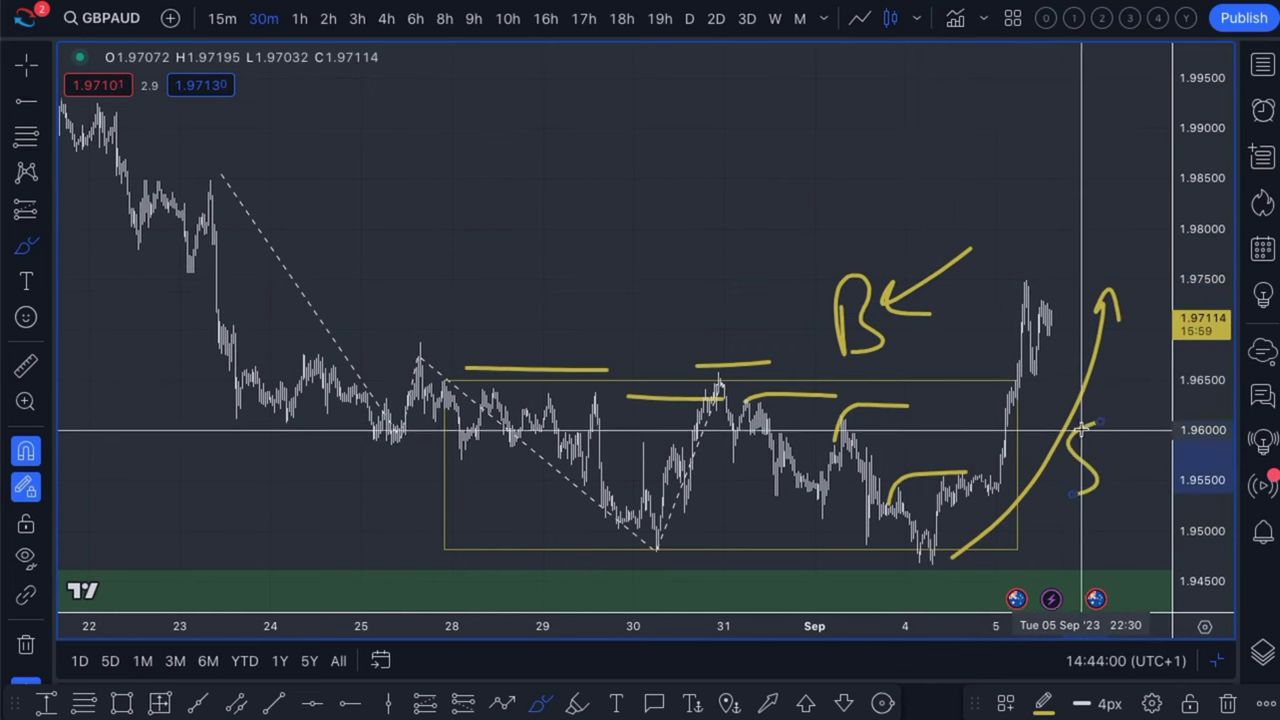
{"action": "mouse_move", "coordinate": [1072, 392]}
{"action": "left_mouse_down"}
{"action": "mouse_move", "coordinate": [1037, 429]}
{"action": "mouse_move", "coordinate": [1128, 466]}
{"action": "mouse_move", "coordinate": [1095, 398]}
{"action": "left_mouse_up"}
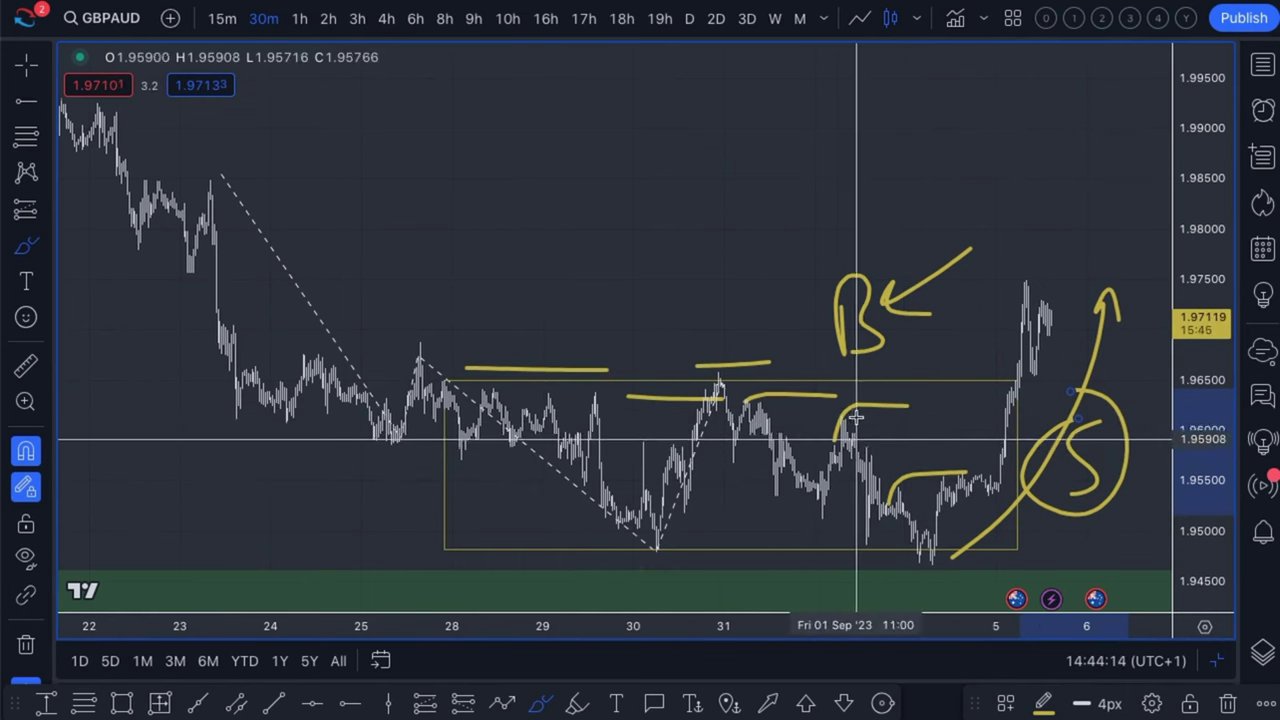
- Circle the 4 September low and the rally off it, and bracket the following consolidation between about 1.9526 and 1.9558
{"action": "left_click_drag", "start_coordinate": [934, 545], "coordinate": [890, 566]}
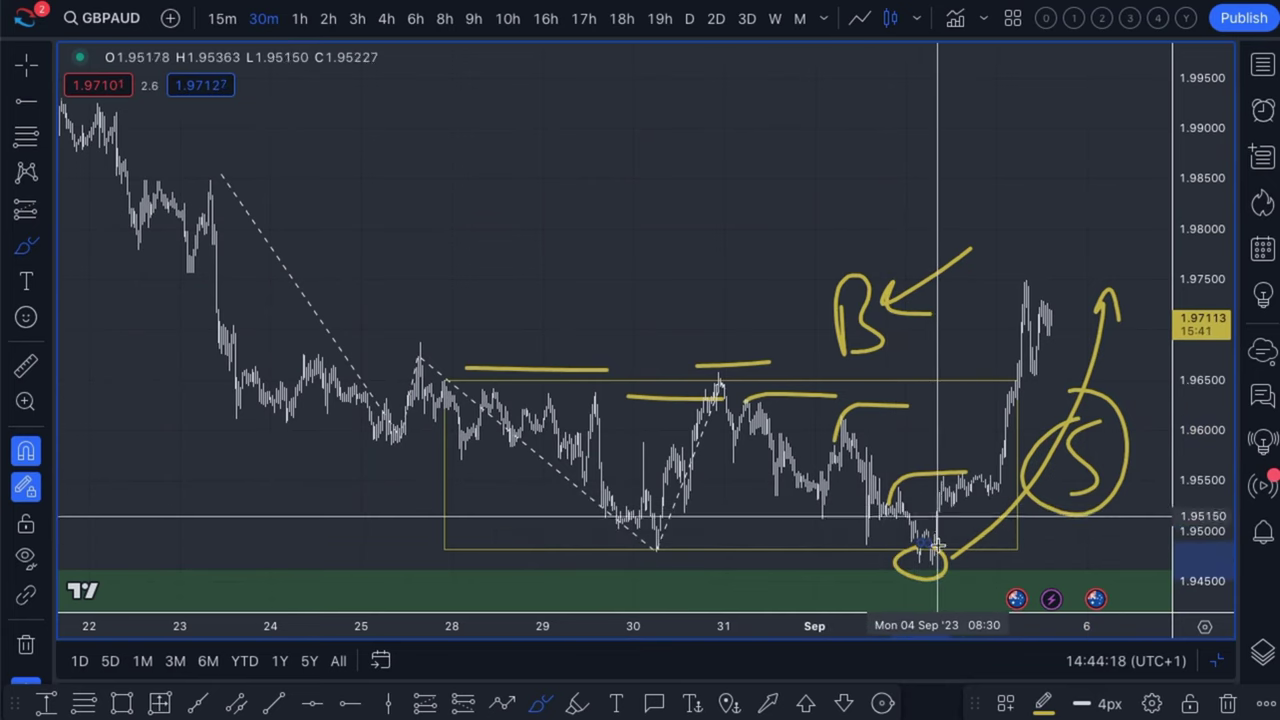
{"action": "scroll", "coordinate": [937, 545], "scroll_direction": "up", "scroll_amount": 5}
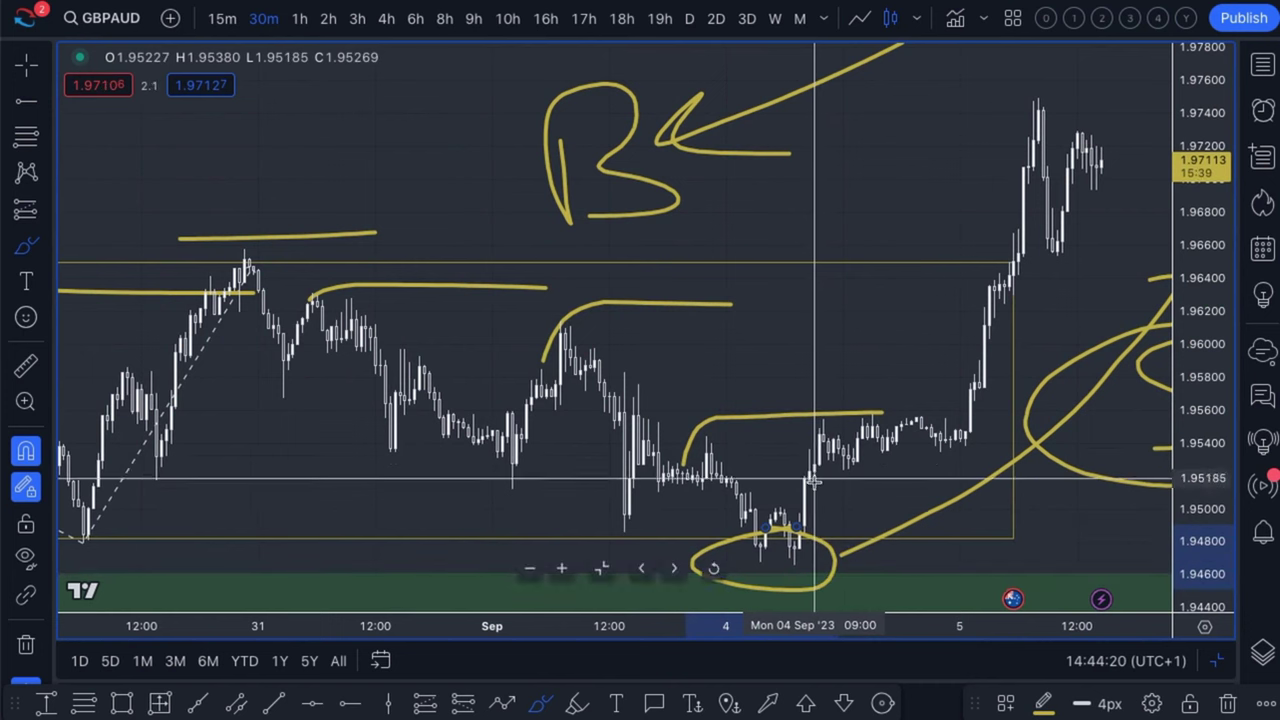
{"action": "mouse_move", "coordinate": [814, 455]}
{"action": "left_mouse_down"}
{"action": "mouse_move", "coordinate": [766, 526]}
{"action": "mouse_move", "coordinate": [791, 543]}
{"action": "mouse_move", "coordinate": [843, 488]}
{"action": "left_mouse_up"}
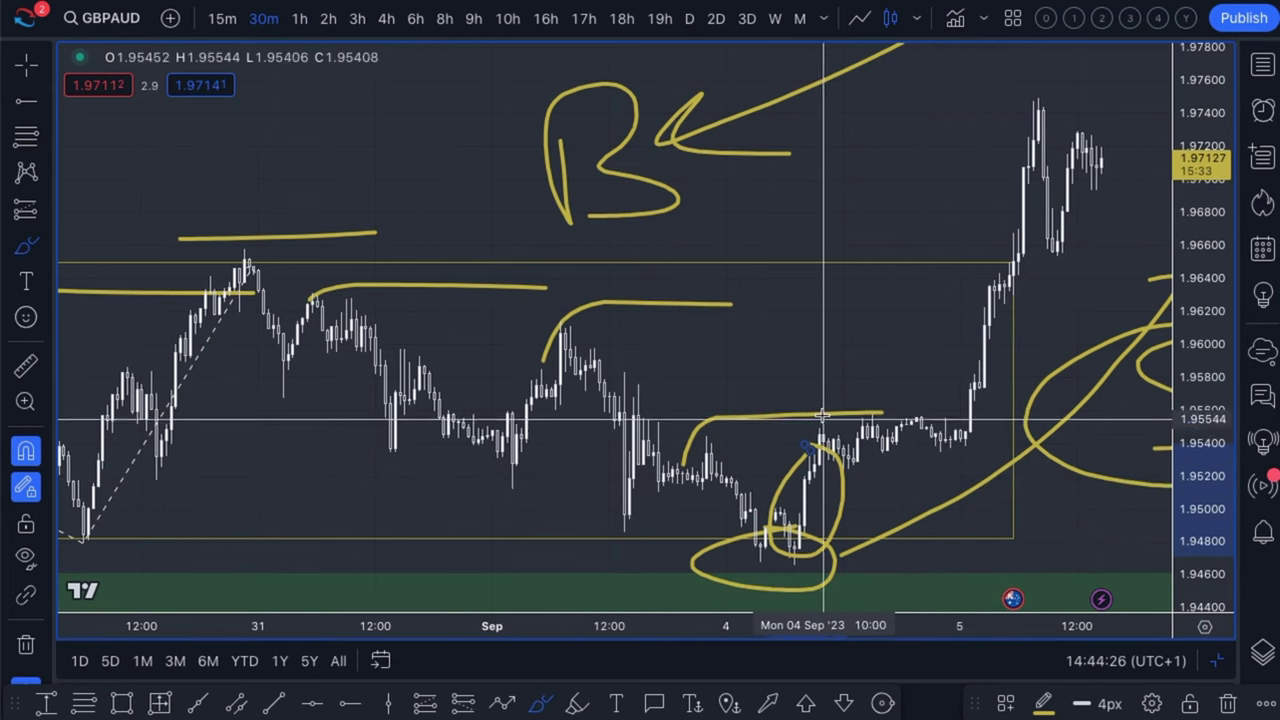
{"action": "left_click_drag", "start_coordinate": [820, 413], "coordinate": [948, 413]}
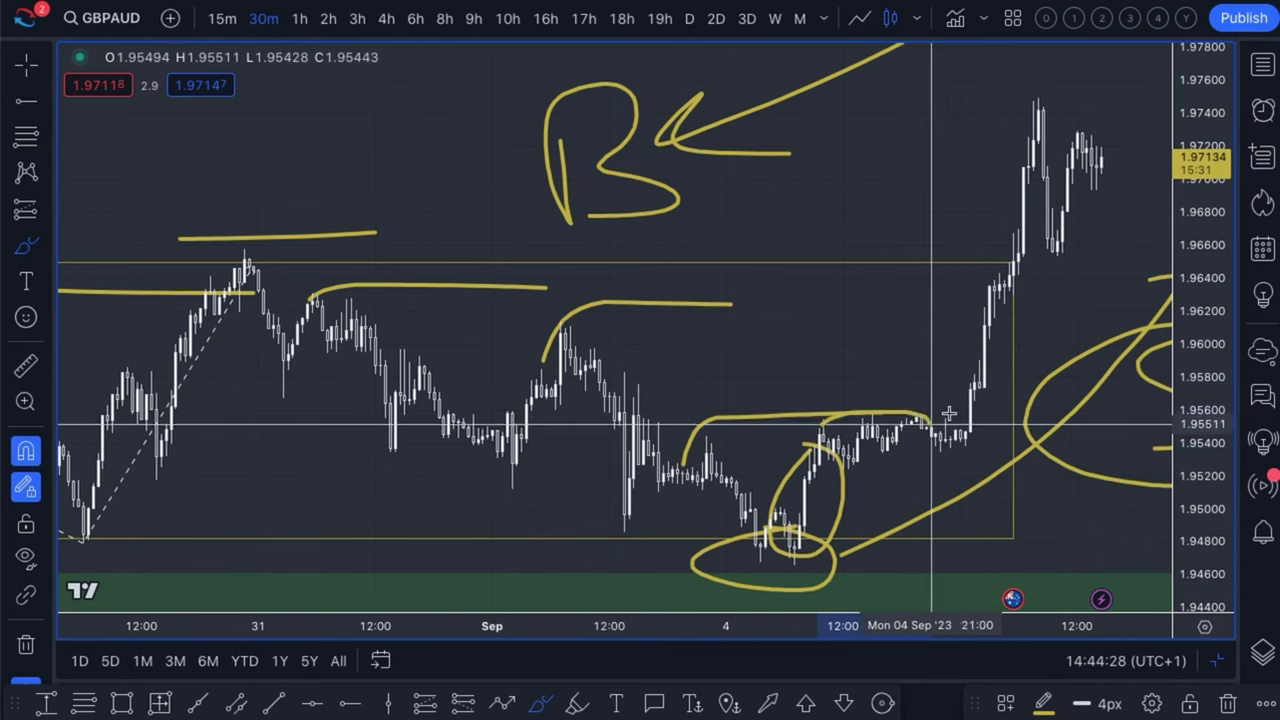
{"action": "left_click_drag", "start_coordinate": [822, 470], "coordinate": [953, 466]}
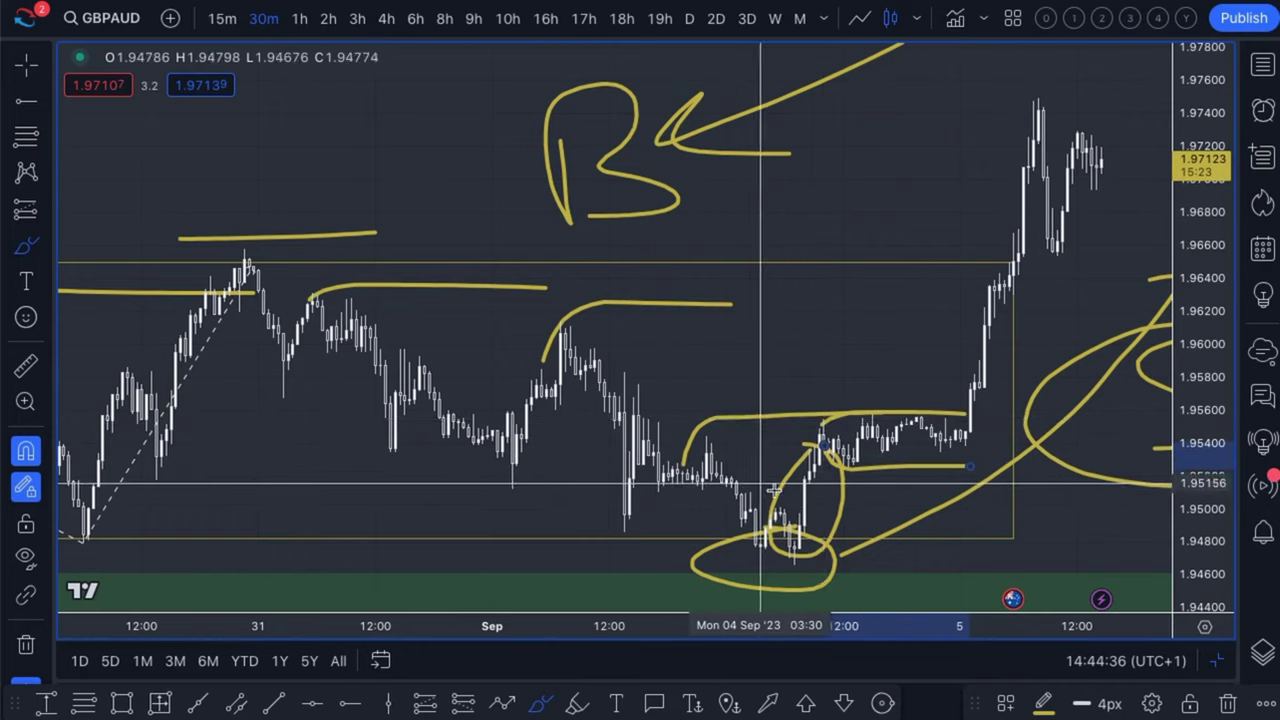
- Circle GBPAUD's August top in yellow, from about 16 to 23 August between roughly 1.98 and 2.00
{"action": "scroll", "coordinate": [760, 470], "scroll_direction": "down", "scroll_amount": 3}
{"action": "scroll", "coordinate": [606, 451], "scroll_direction": "down", "scroll_amount": 3}
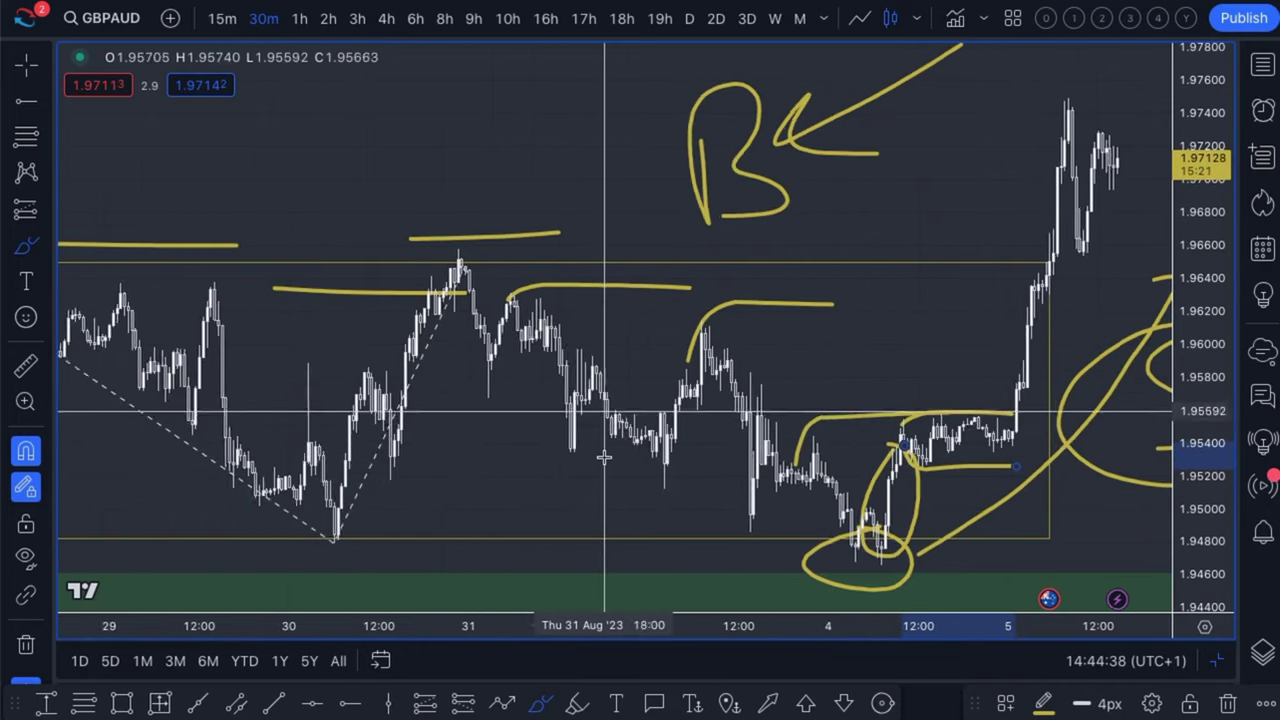
{"action": "scroll", "coordinate": [661, 455], "scroll_direction": "down", "scroll_amount": 3}
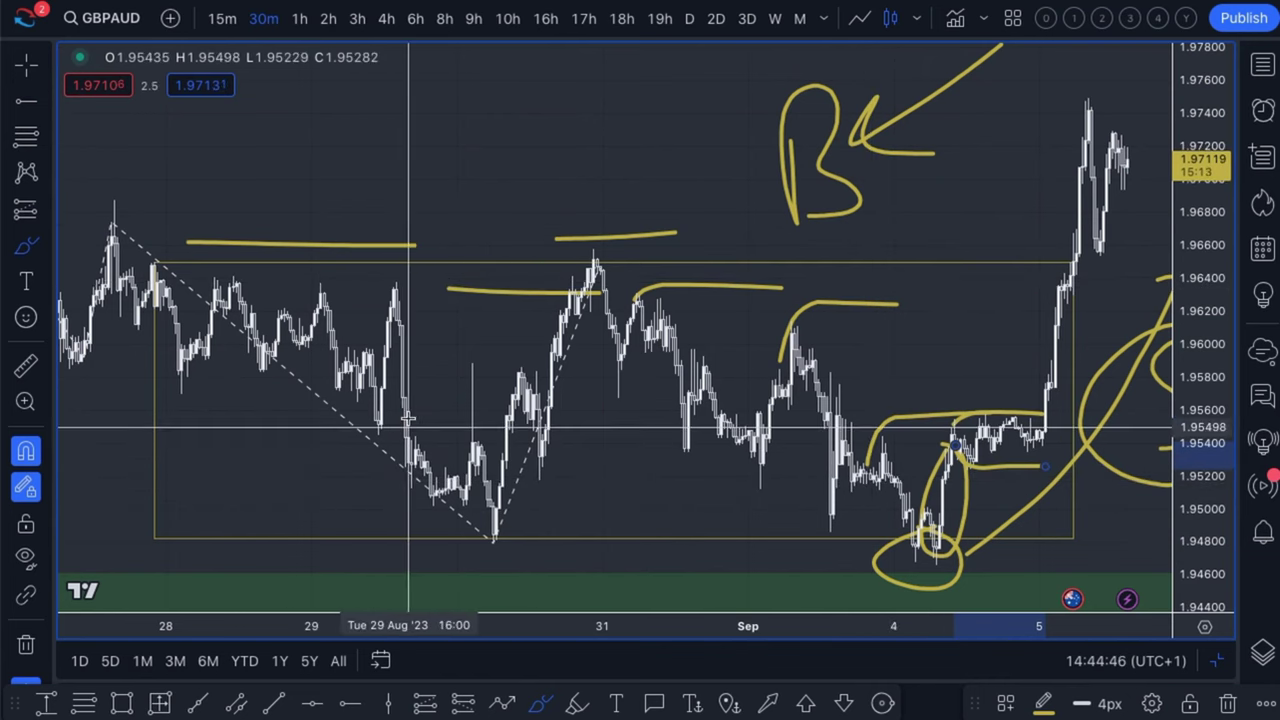
{"action": "scroll", "coordinate": [810, 457], "scroll_direction": "down", "scroll_amount": 1}
{"action": "scroll", "coordinate": [810, 457], "scroll_direction": "down", "scroll_amount": 5}
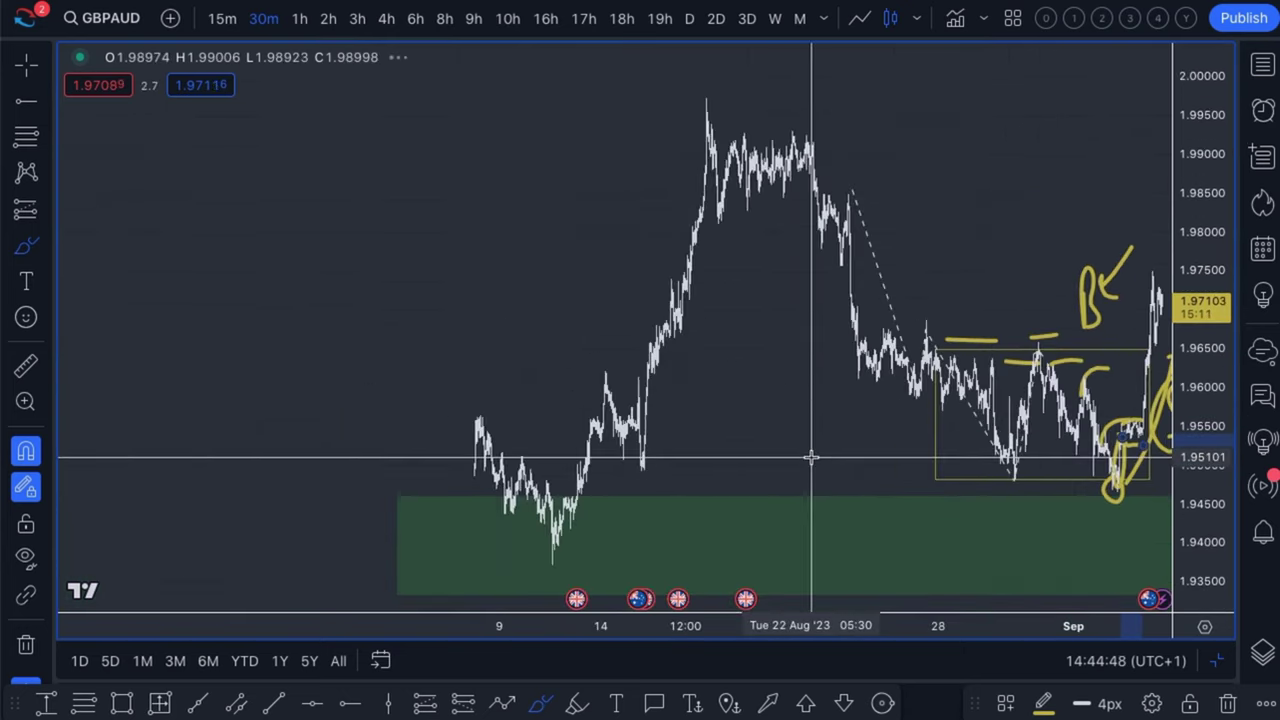
{"action": "scroll", "coordinate": [746, 305], "scroll_direction": "down", "scroll_amount": 3}
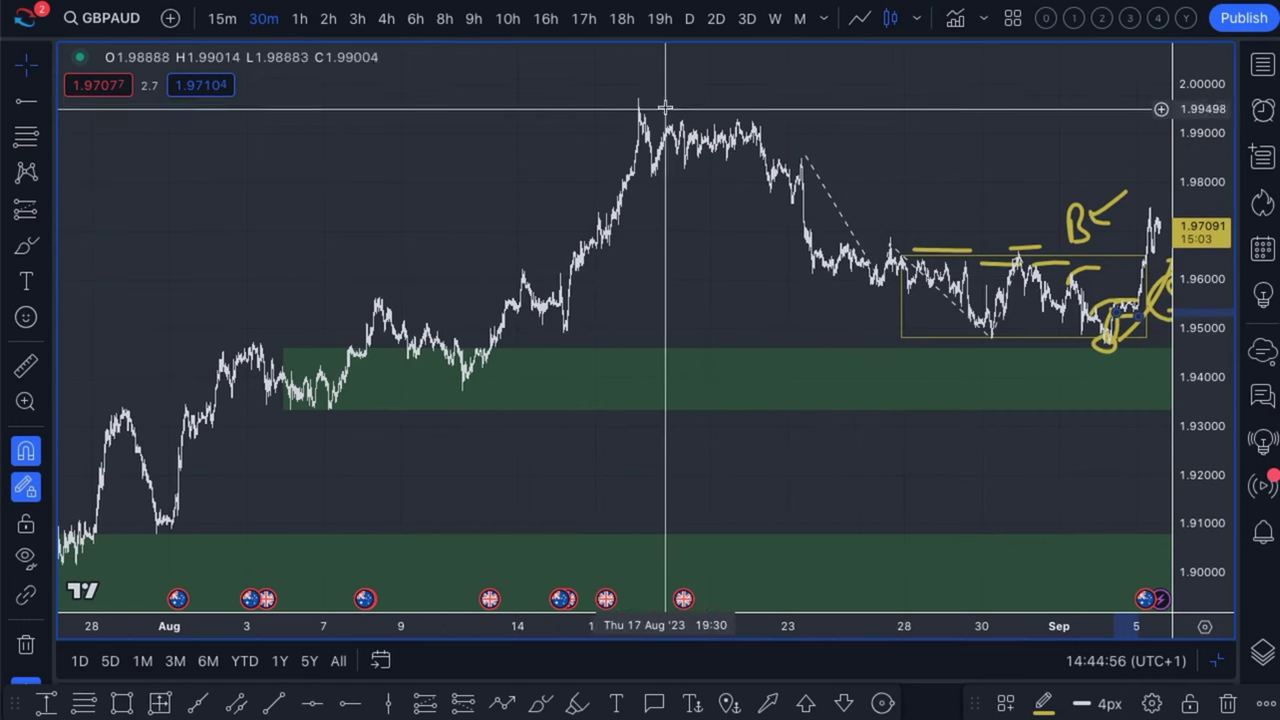
{"action": "left_click", "coordinate": [26, 248]}
{"action": "mouse_move", "coordinate": [718, 122]}
{"action": "left_mouse_down"}
{"action": "mouse_move", "coordinate": [600, 114]}
{"action": "mouse_move", "coordinate": [636, 163]}
{"action": "mouse_move", "coordinate": [749, 90]}
{"action": "mouse_move", "coordinate": [670, 90]}
{"action": "left_mouse_up"}
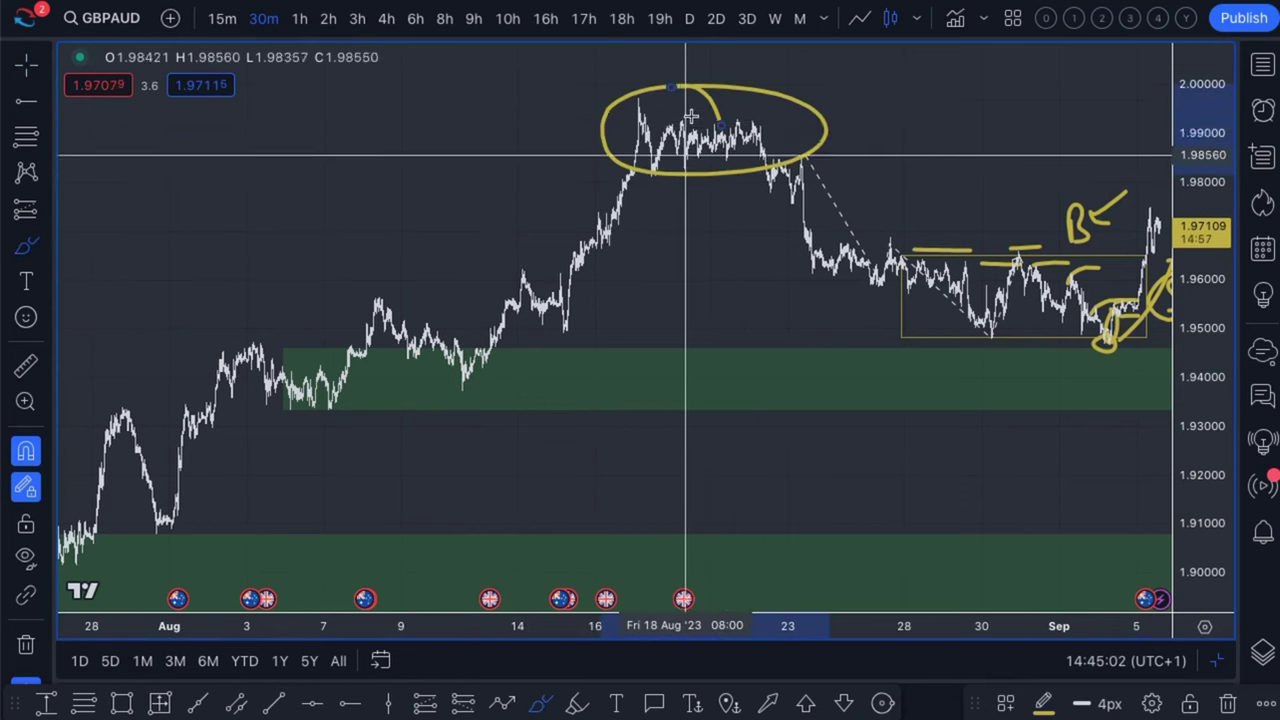
- Brush yellow lines along the August top's highs and lows and at the 23 August swing levels near 1.9845 and 1.976
{"action": "left_click_drag", "start_coordinate": [688, 119], "coordinate": [789, 126]}
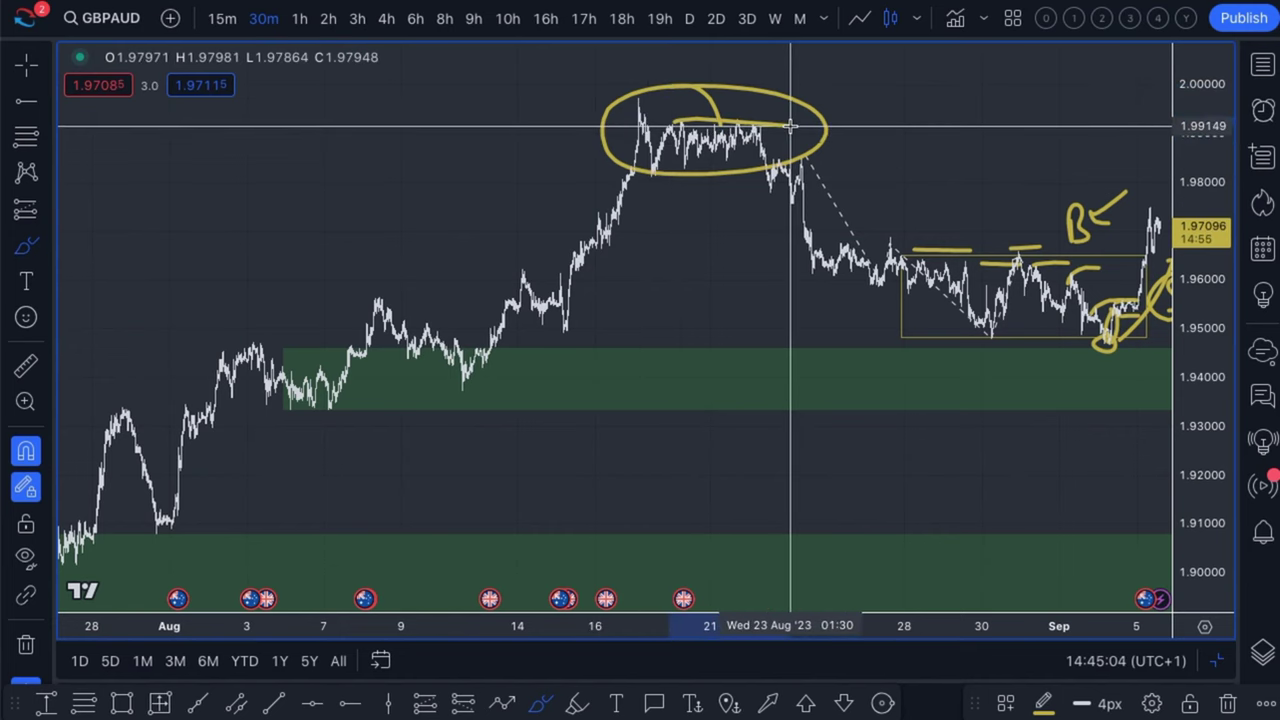
{"action": "left_click_drag", "start_coordinate": [655, 170], "coordinate": [775, 167]}
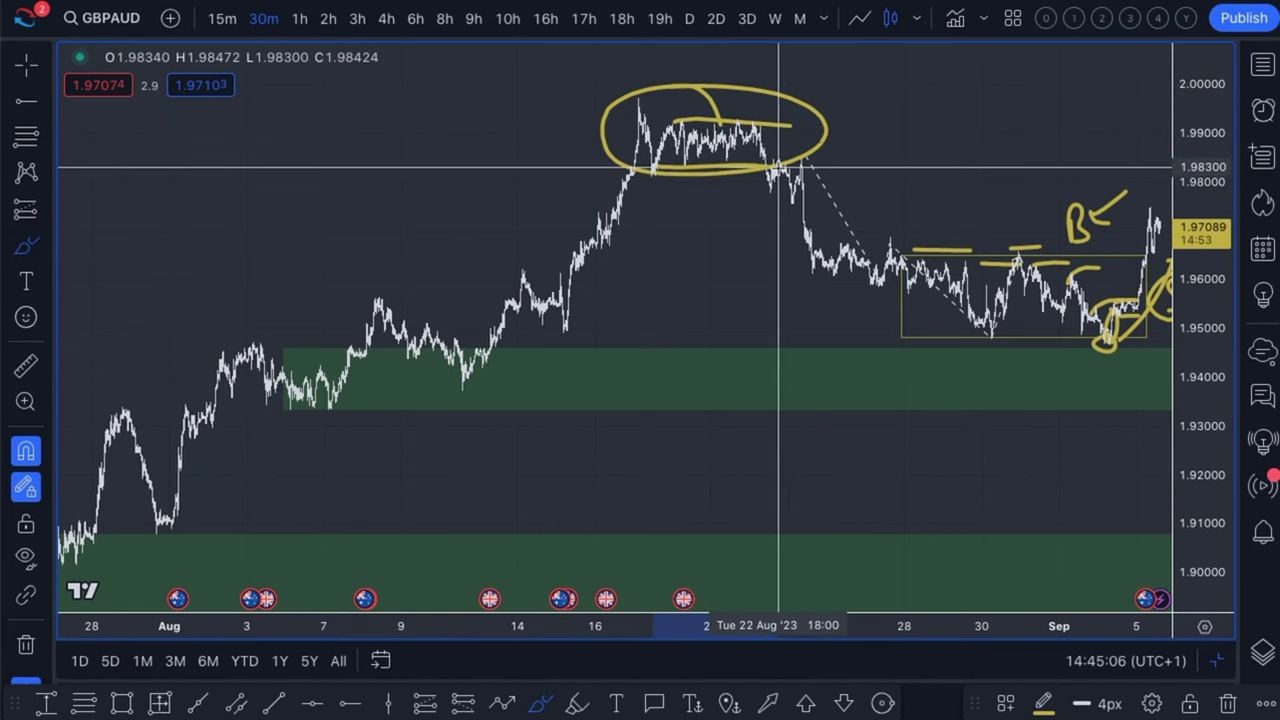
{"action": "scroll", "coordinate": [676, 105], "scroll_direction": "up", "scroll_amount": 3}
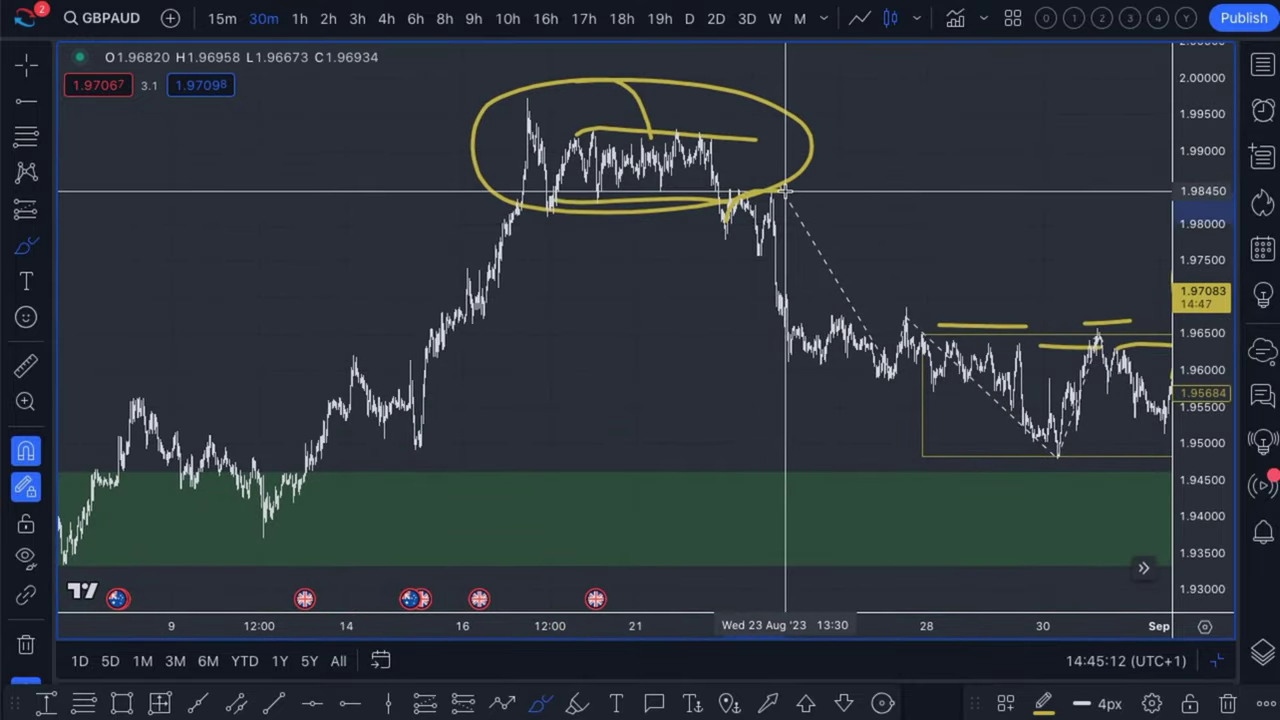
{"action": "left_click_drag", "start_coordinate": [722, 254], "coordinate": [795, 254]}
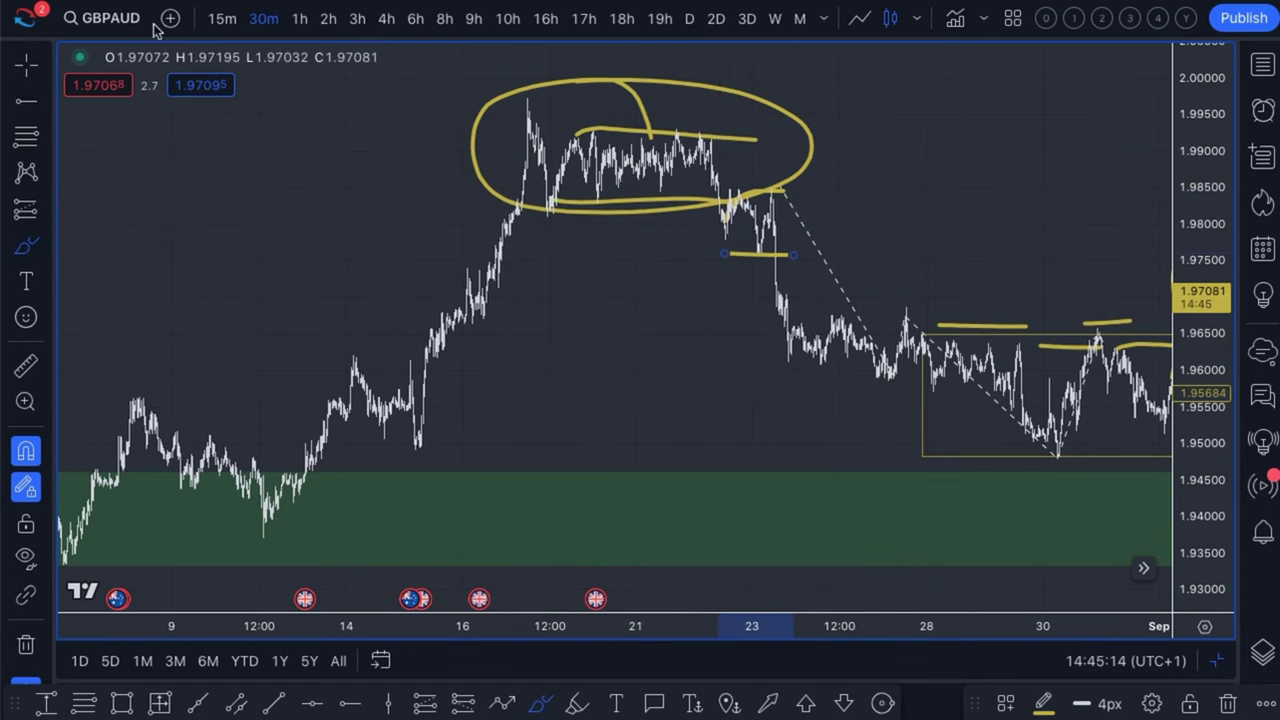
- Examine GBPAUD's fall from the August top, the marked range, the 4 September low and the rally around the 5 September Australian event
{"action": "scroll", "coordinate": [829, 286], "scroll_direction": "down", "scroll_amount": 2}
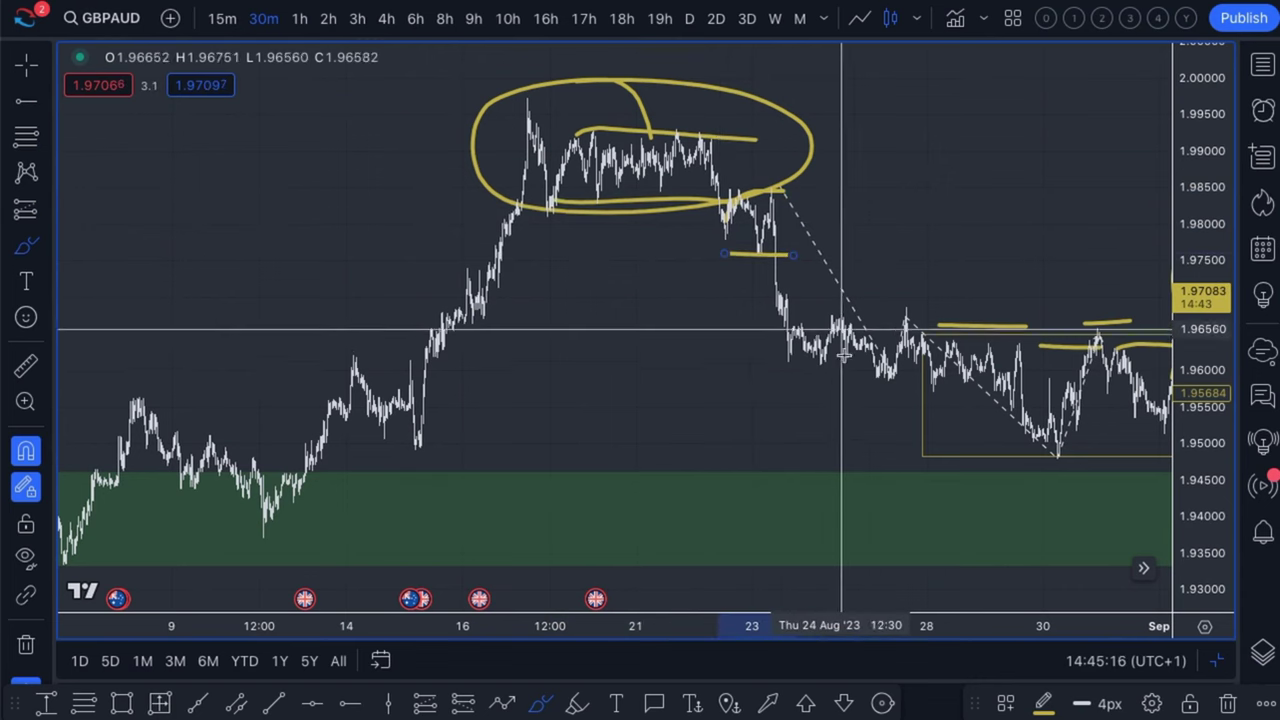
{"action": "scroll", "coordinate": [880, 370], "scroll_direction": "down", "scroll_amount": 3}
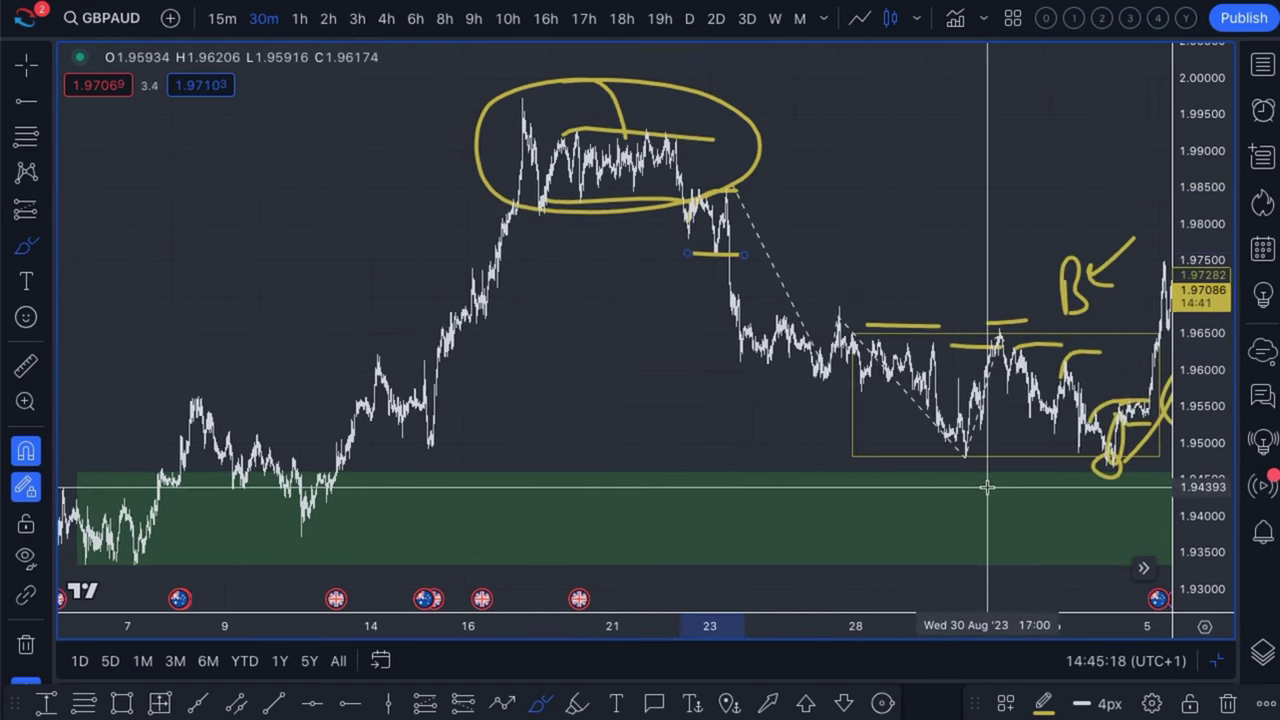
{"action": "scroll", "coordinate": [960, 460], "scroll_direction": "down", "scroll_amount": 2}
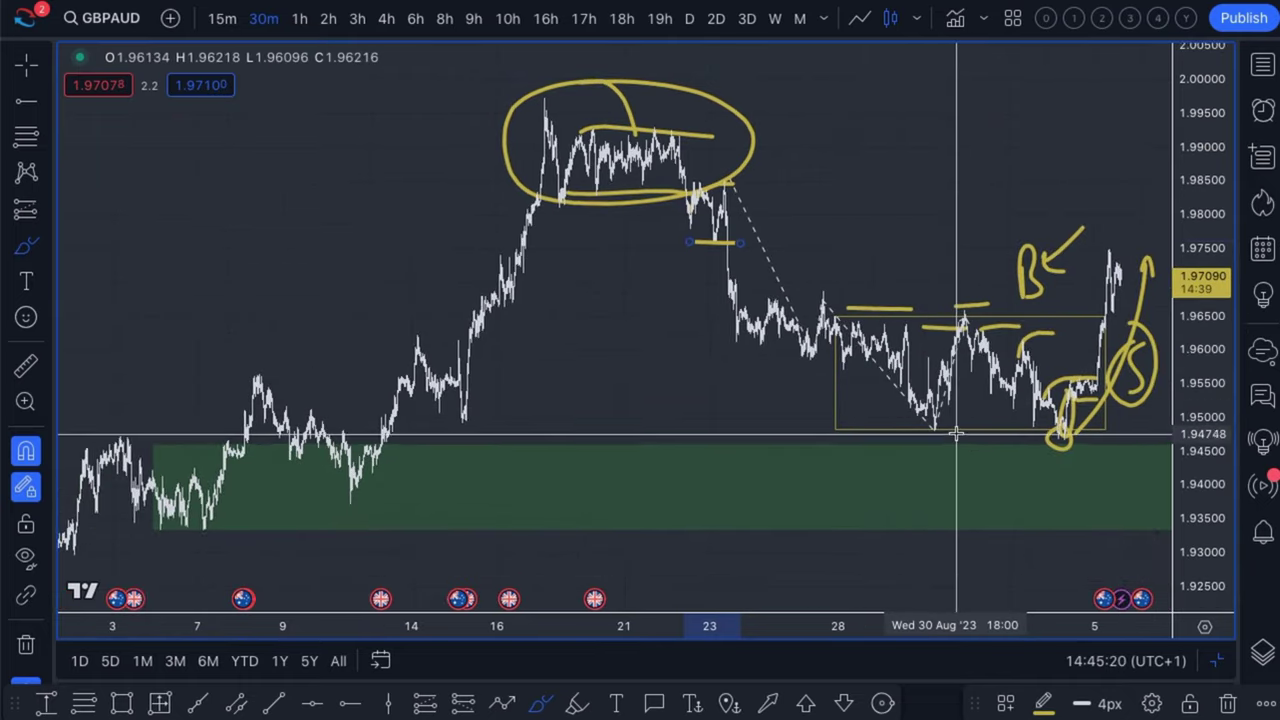
{"action": "scroll", "coordinate": [1060, 436], "scroll_direction": "up", "scroll_amount": 5}
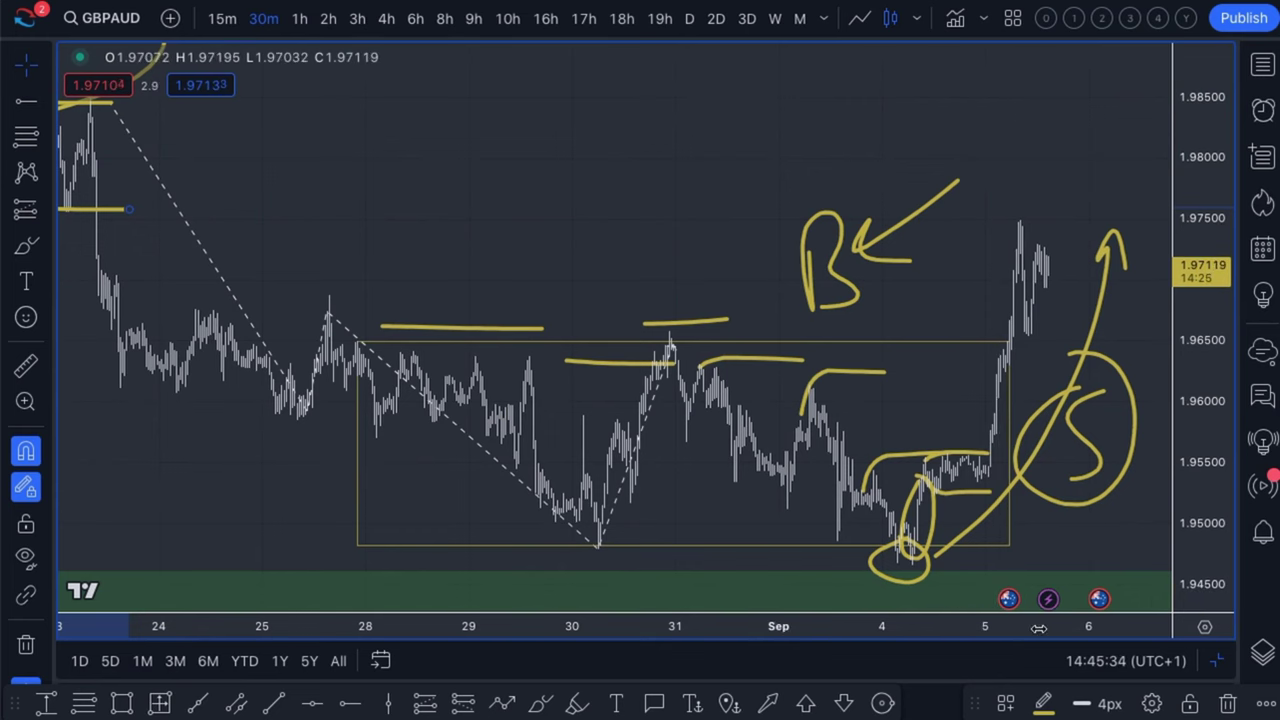
{"action": "left_click", "coordinate": [1010, 601]}
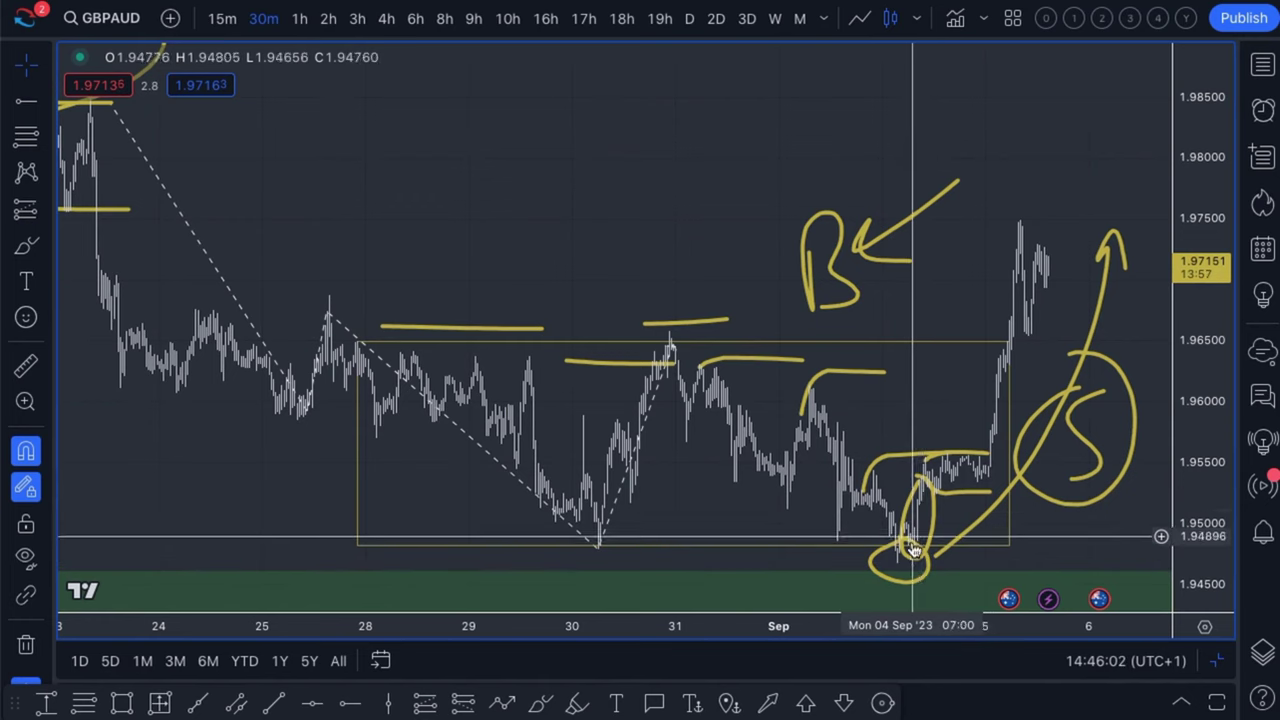
{"action": "scroll", "coordinate": [925, 530], "scroll_direction": "up", "scroll_amount": 5}
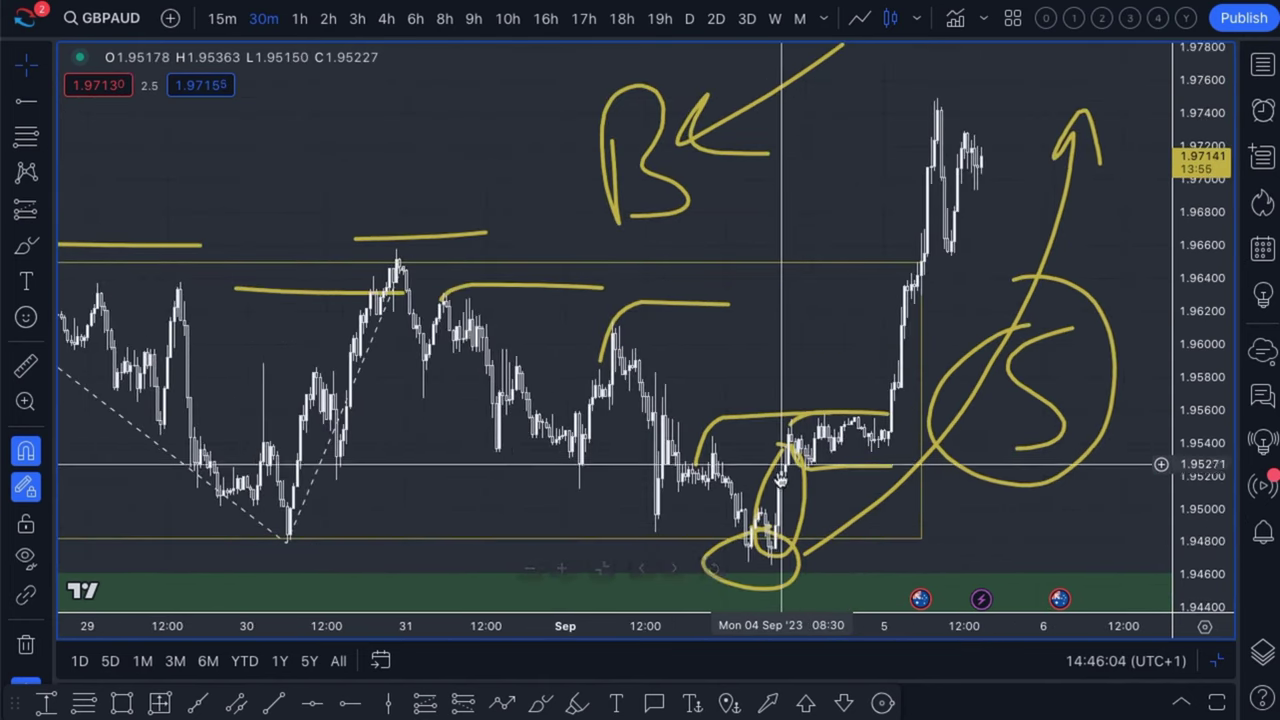
{"action": "scroll", "coordinate": [775, 510], "scroll_direction": "up", "scroll_amount": 4}
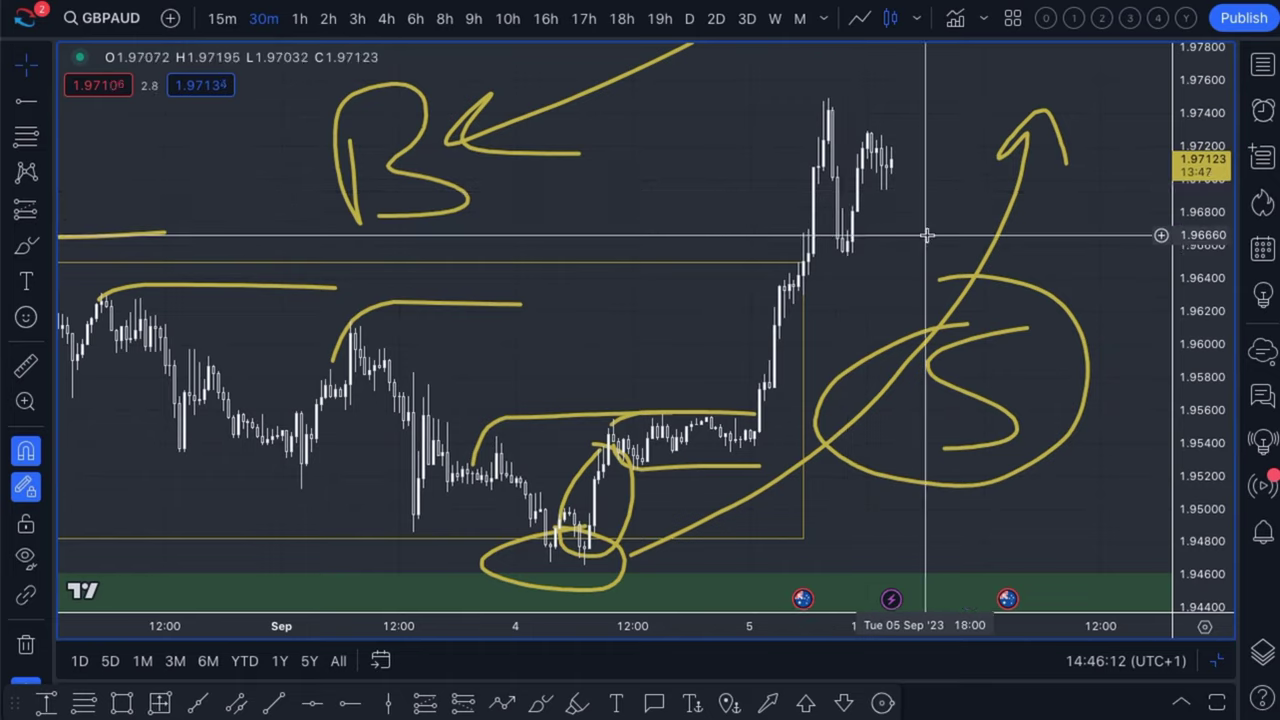
{"action": "scroll", "coordinate": [925, 265], "scroll_direction": "down", "scroll_amount": 3}
{"action": "scroll", "coordinate": [940, 210], "scroll_direction": "down", "scroll_amount": 3}
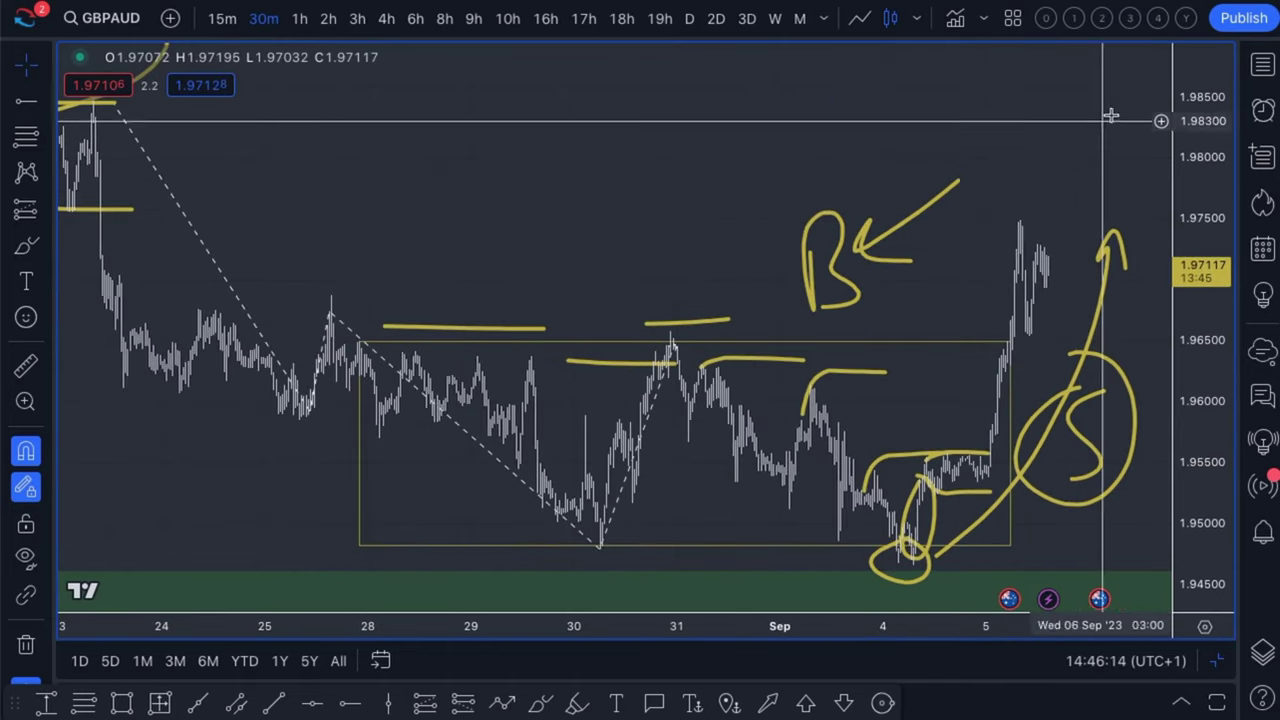
{"action": "scroll", "coordinate": [783, 418], "scroll_direction": "down", "scroll_amount": 3}
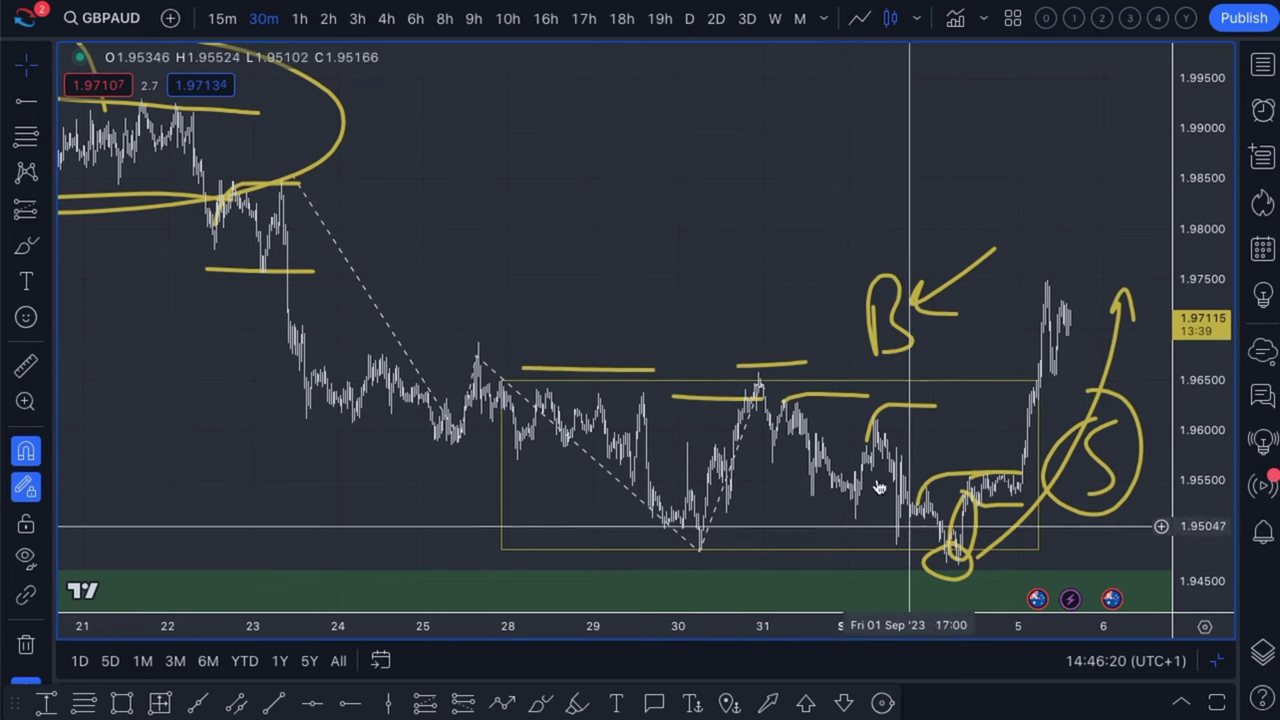
{"action": "scroll", "coordinate": [930, 495], "scroll_direction": "up", "scroll_amount": 3}
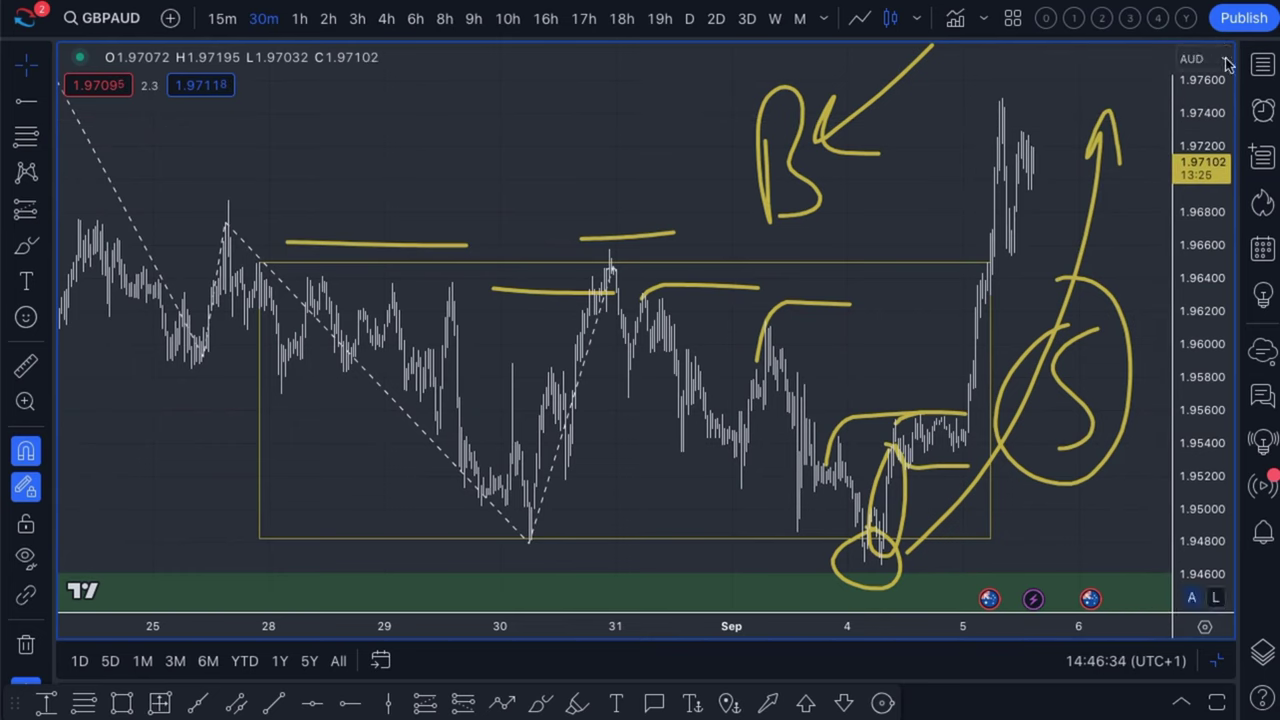
- Open the CADJPY chart from the Oanda watchlist and examine its 30-minute price action from mid-August to 5 September
{"action": "left_click", "coordinate": [1263, 65]}
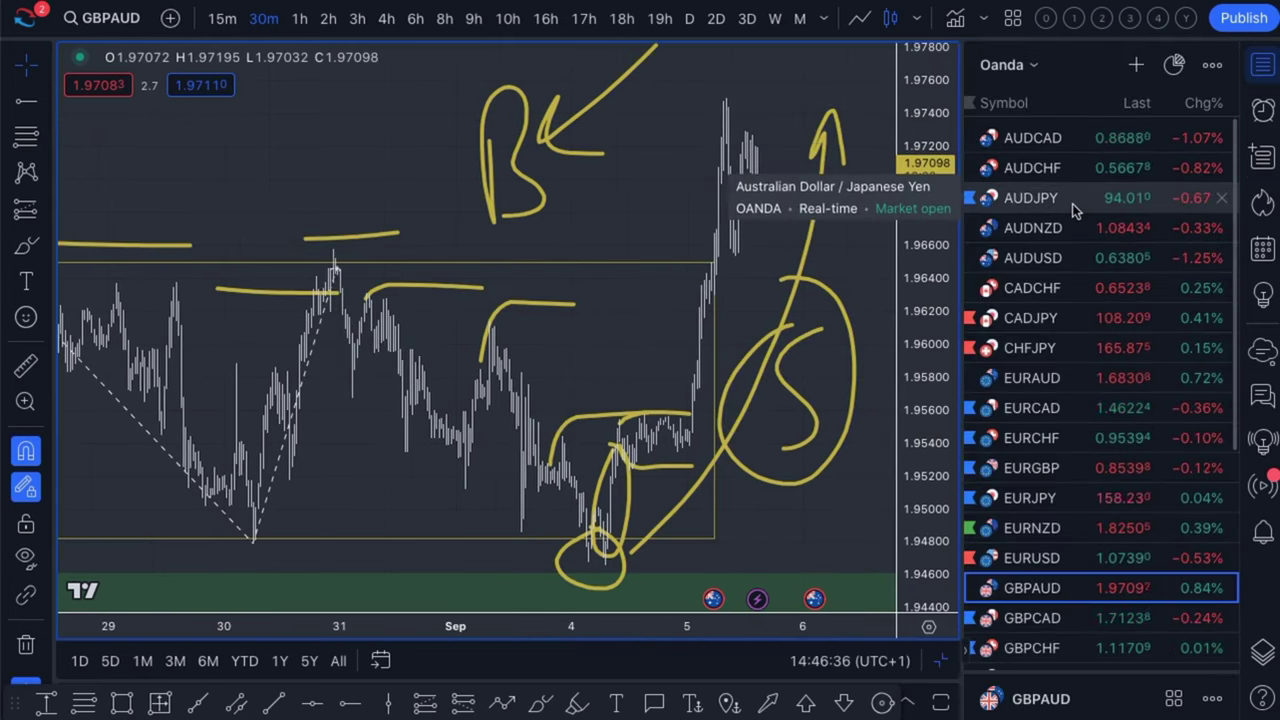
{"action": "left_click", "coordinate": [1066, 321]}
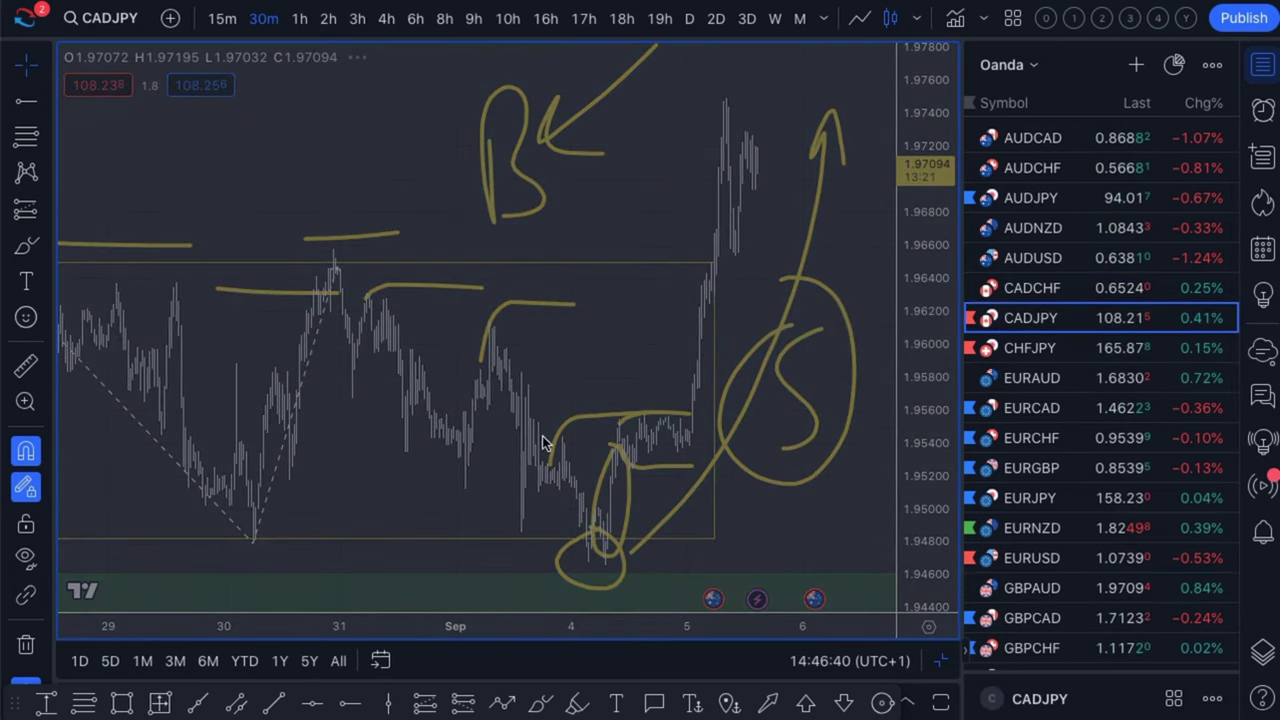
{"action": "scroll", "coordinate": [568, 386], "scroll_direction": "down", "scroll_amount": 5}
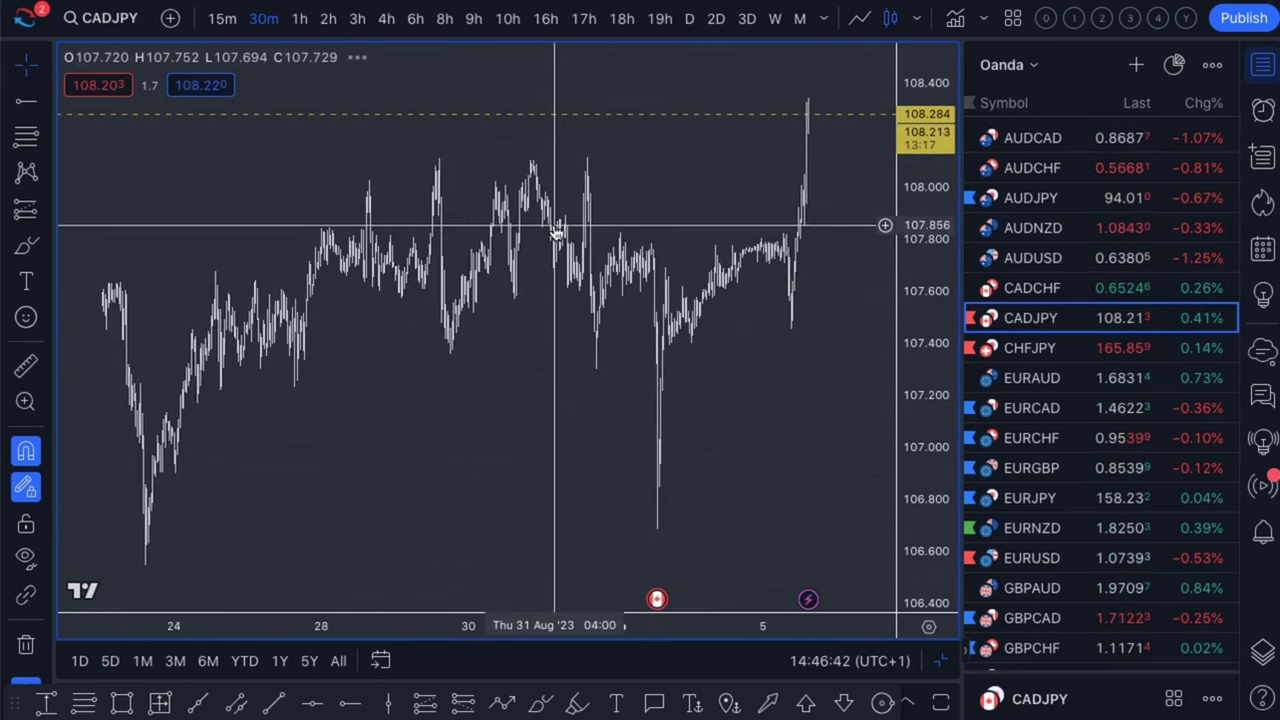
{"action": "scroll", "coordinate": [555, 232], "scroll_direction": "down", "scroll_amount": 5}
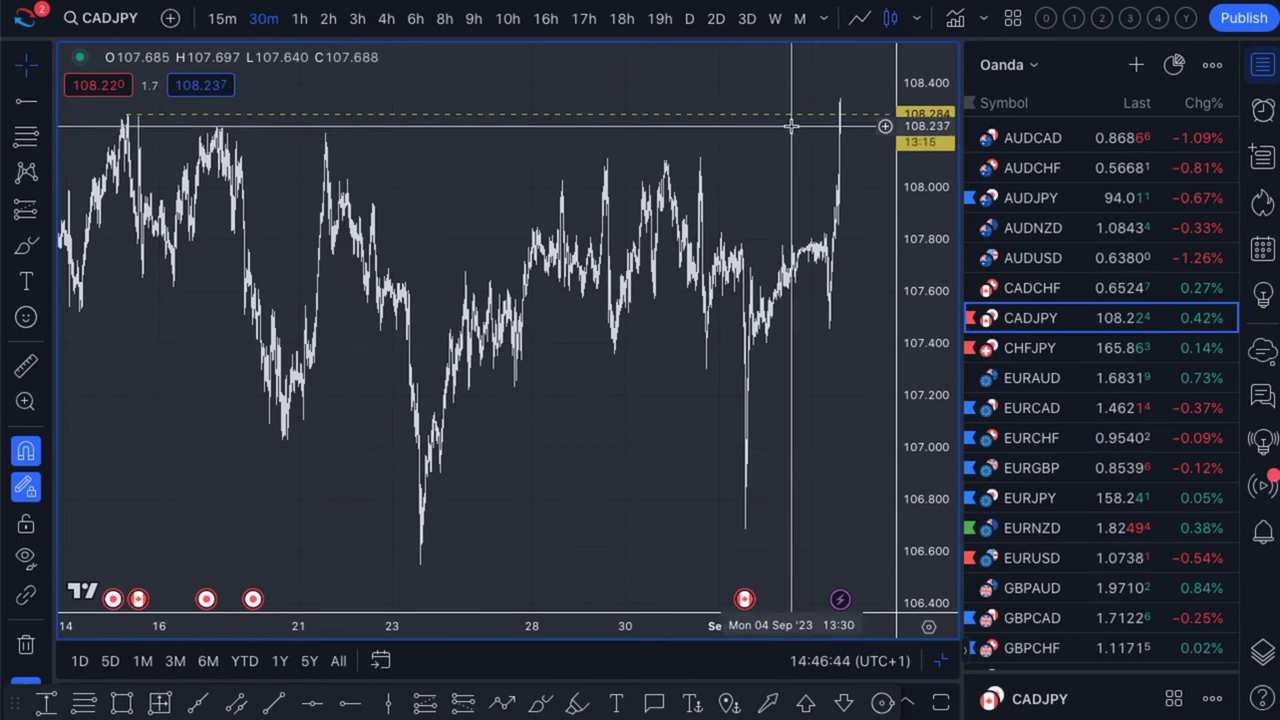
{"action": "scroll", "coordinate": [803, 288], "scroll_direction": "up", "scroll_amount": 5}
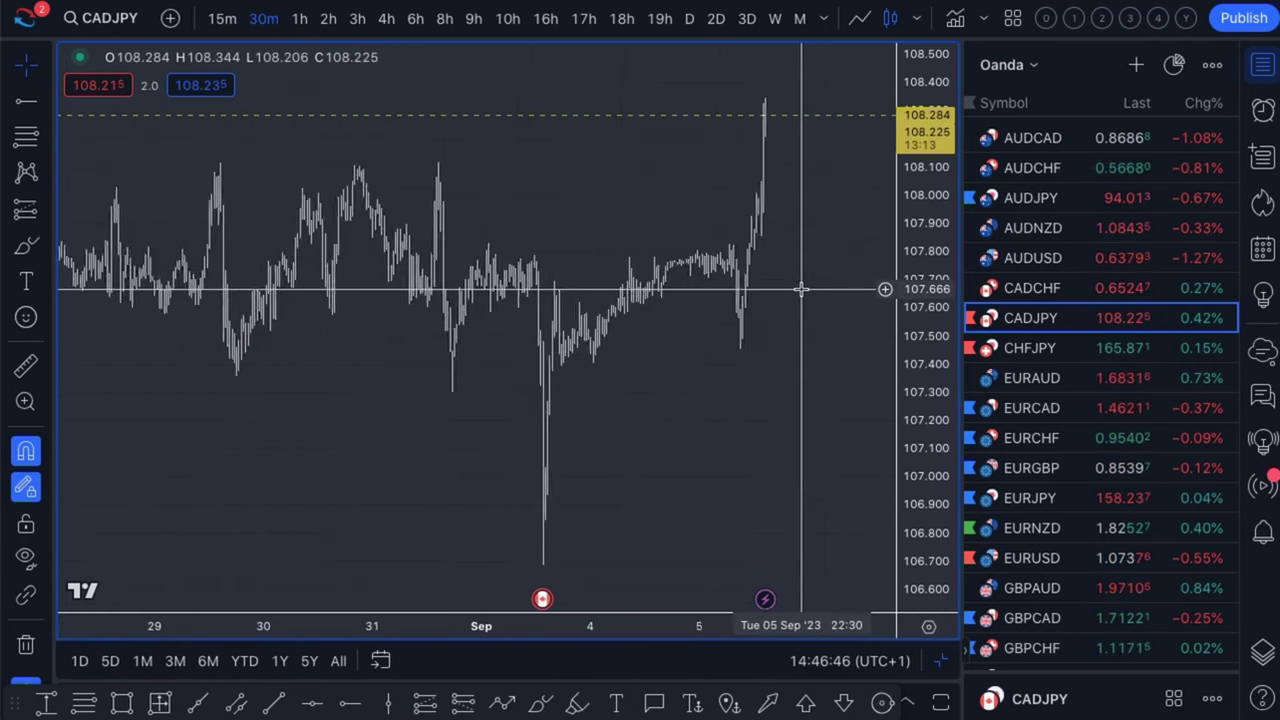
{"action": "scroll", "coordinate": [803, 288], "scroll_direction": "up", "scroll_amount": 5}
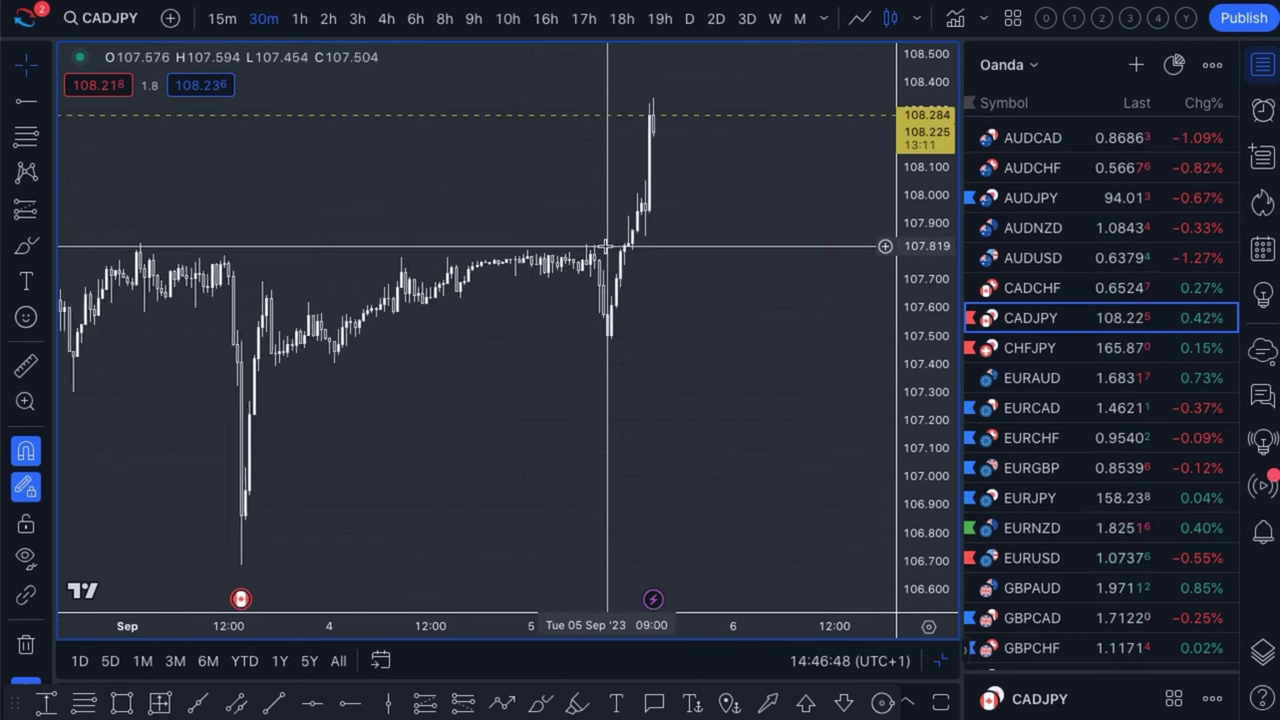
{"action": "scroll", "coordinate": [607, 246], "scroll_direction": "down", "scroll_amount": 8}
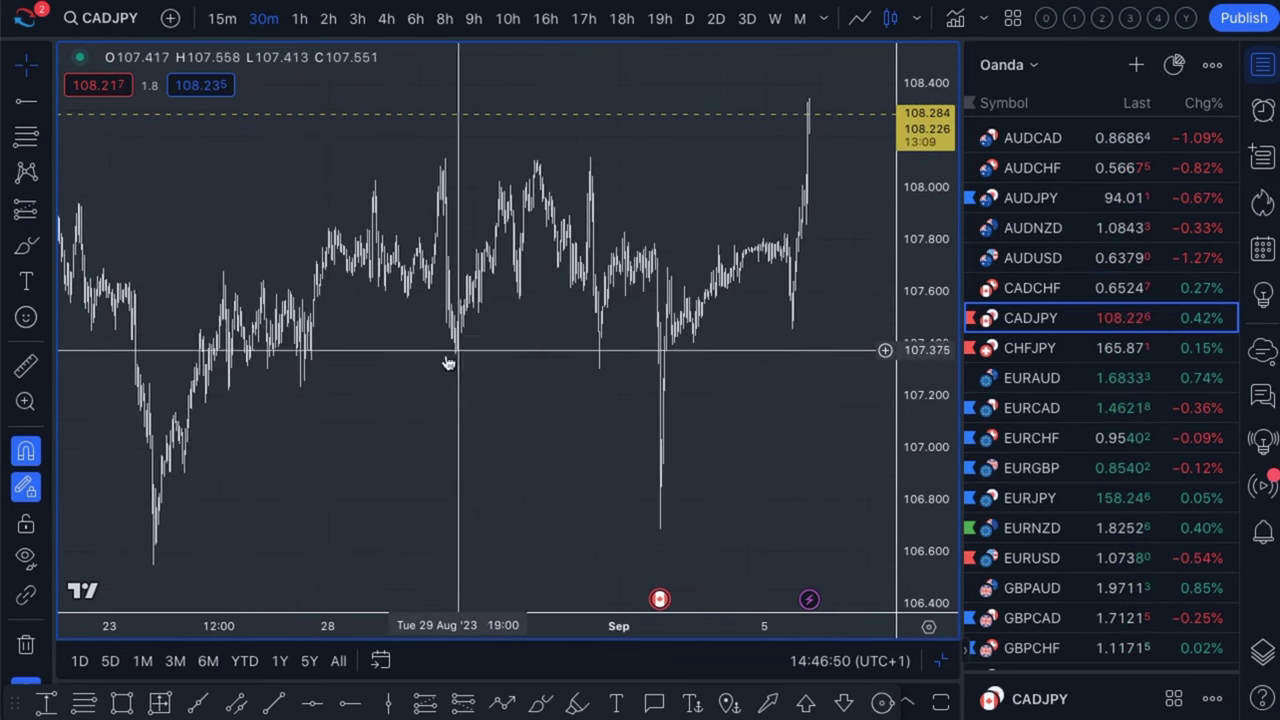
{"action": "scroll", "coordinate": [449, 363], "scroll_direction": "down", "scroll_amount": 4}
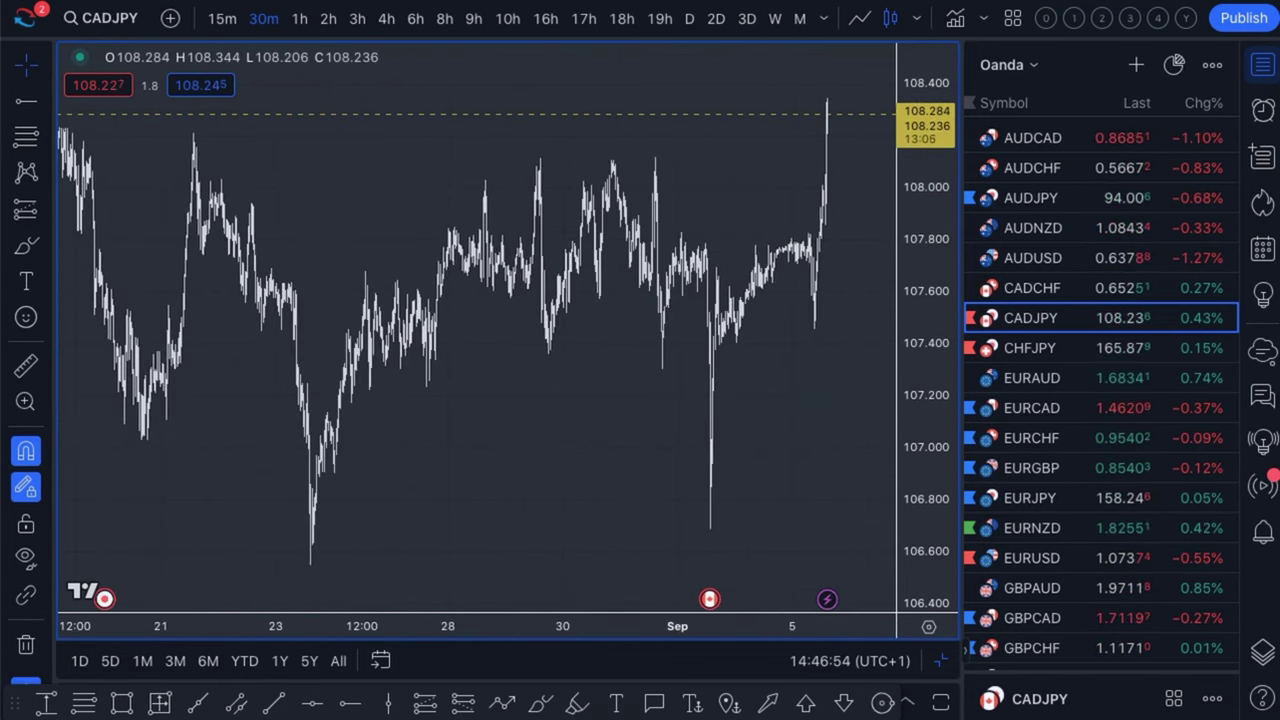
- Switch to Discord to read the discussion-room post on the RBA announcement and Canadian interest rate expectations
{"action": "key", "text": "alt+Tab"}
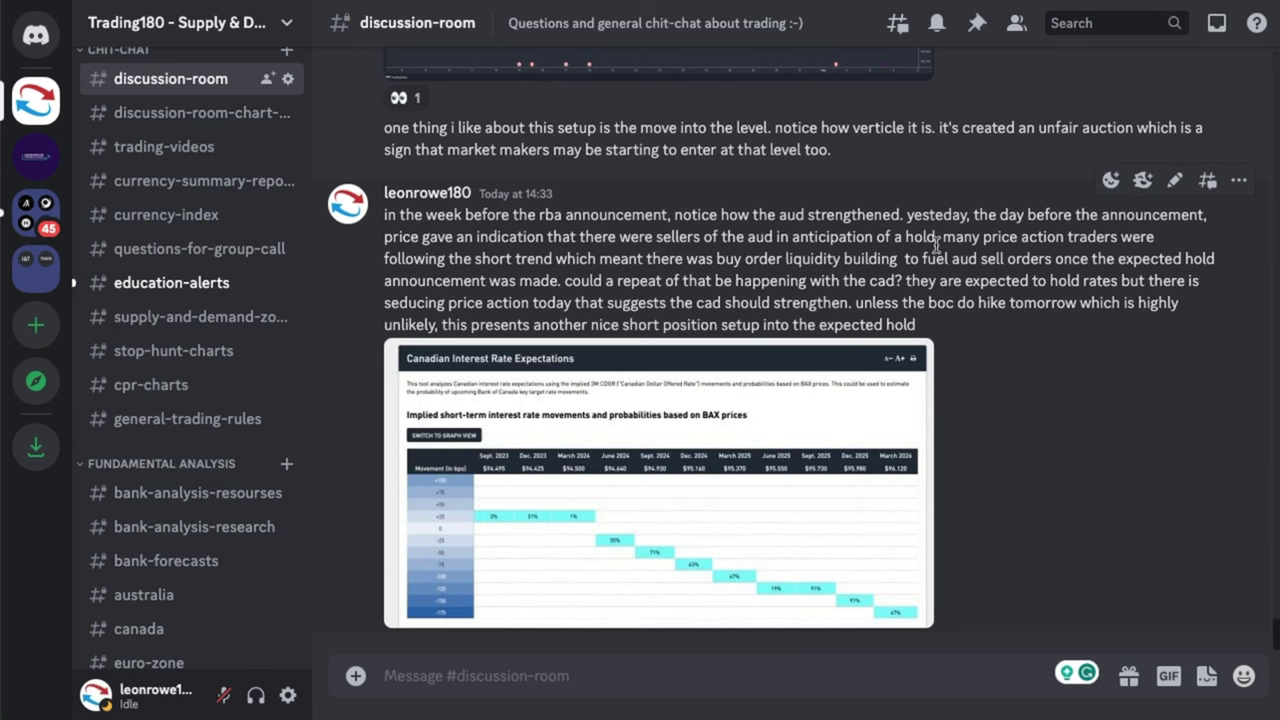
- Read through the discussion-room post, highlighting from "many price action traders were" to "into the expected hold"
{"action": "left_click_drag", "start_coordinate": [945, 240], "coordinate": [674, 255]}
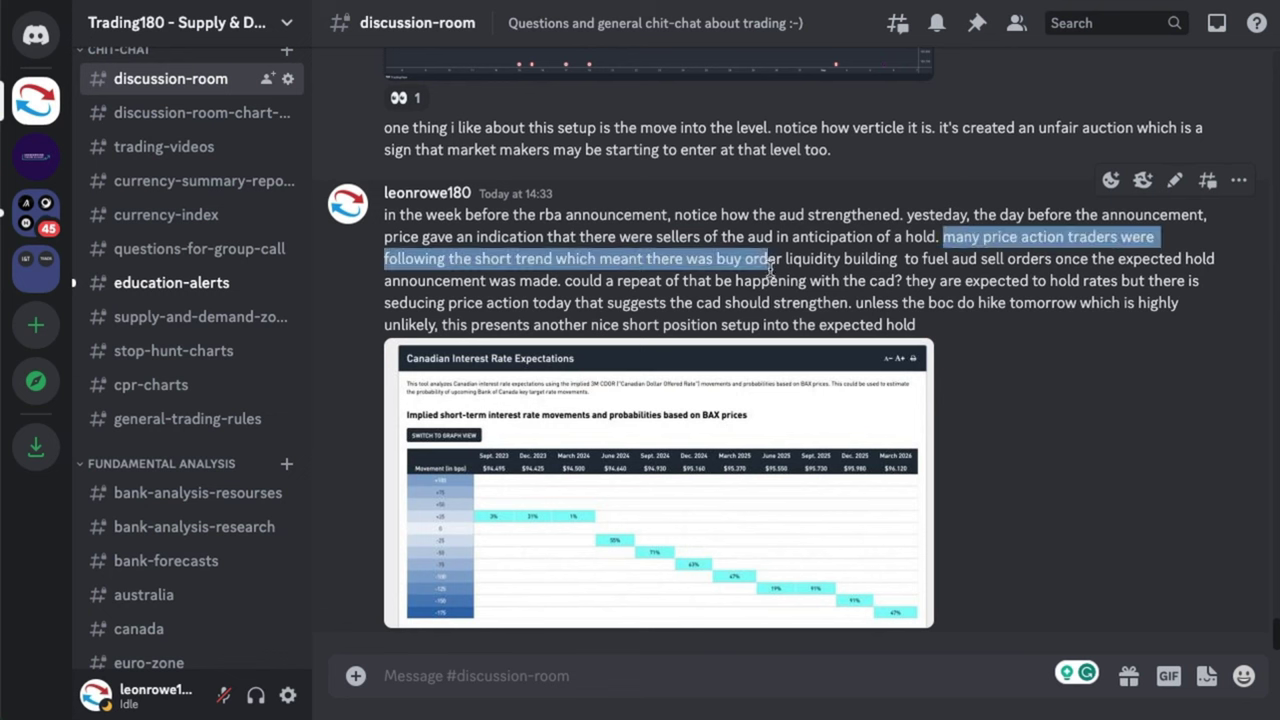
{"action": "left_click_drag", "start_coordinate": [840, 262], "coordinate": [1000, 264]}
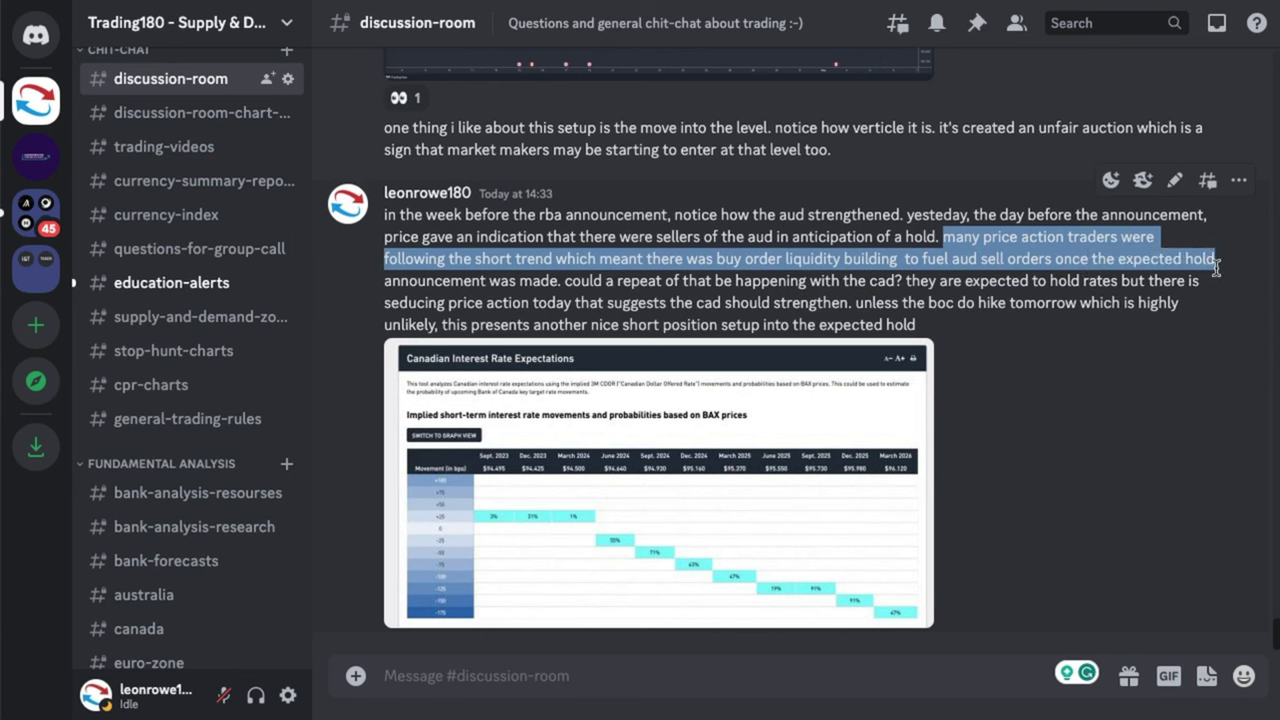
{"action": "left_click_drag", "start_coordinate": [1217, 265], "coordinate": [574, 282]}
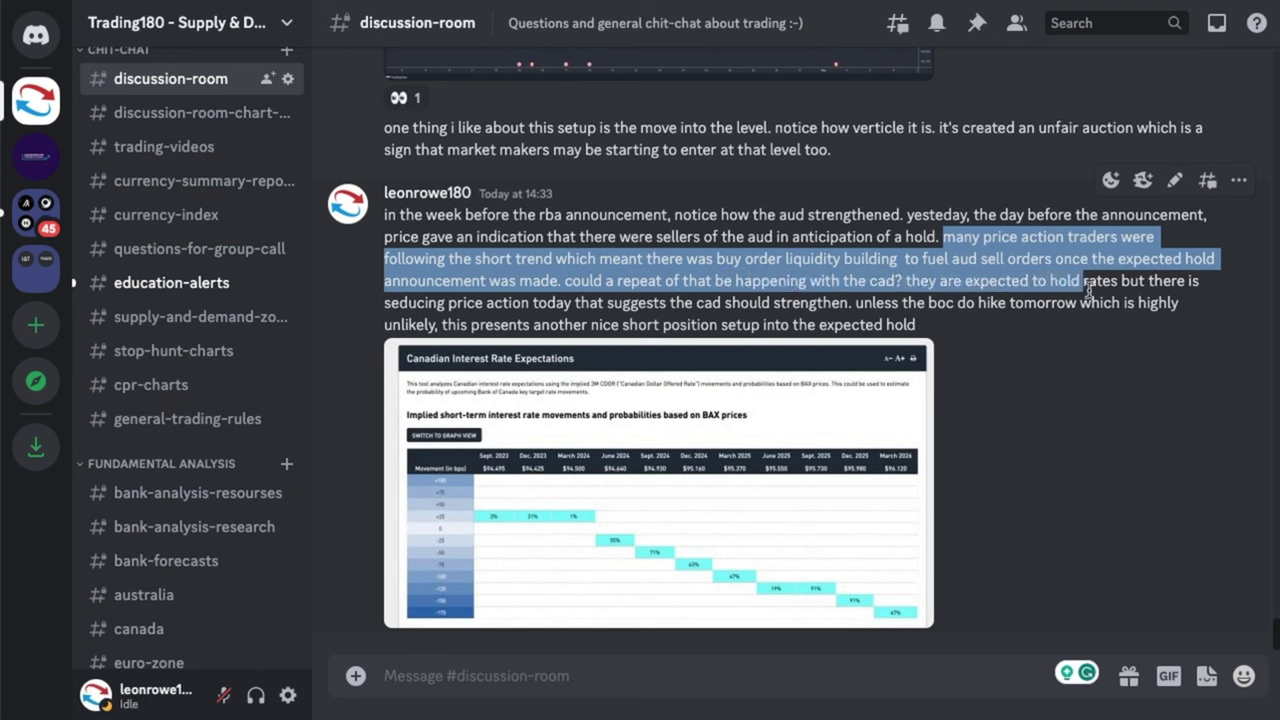
{"action": "left_click_drag", "start_coordinate": [1197, 288], "coordinate": [497, 303]}
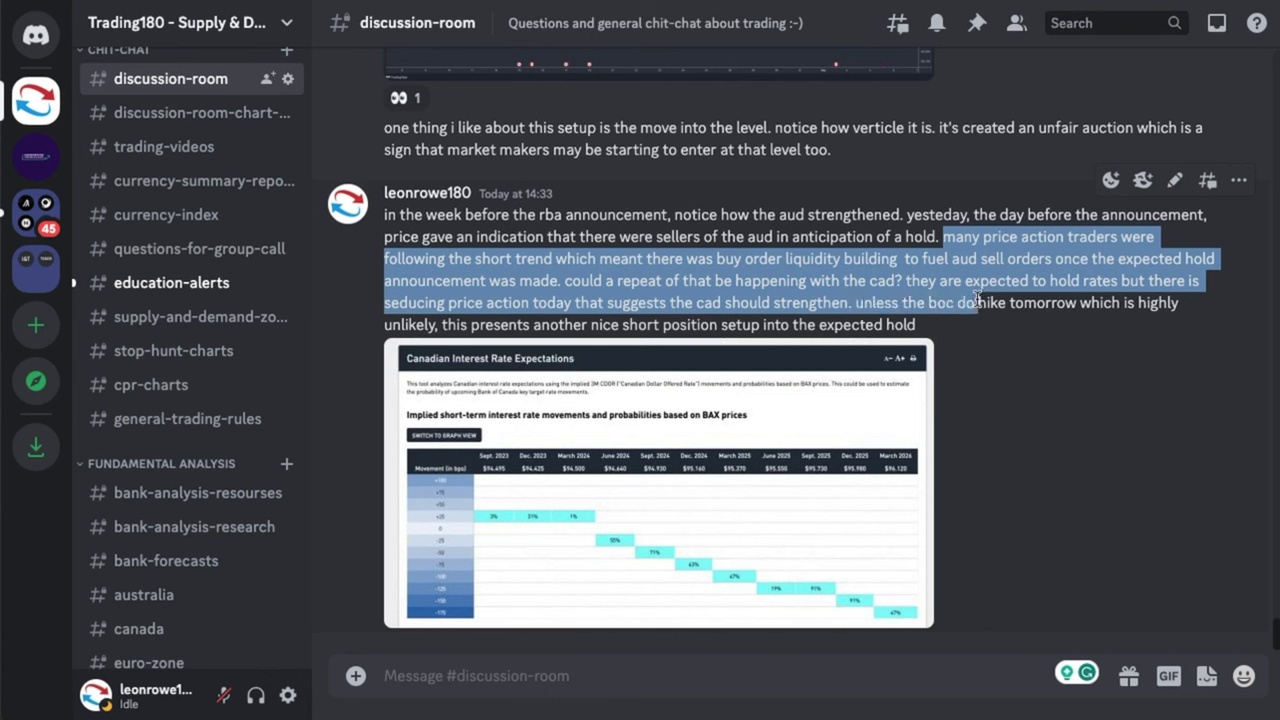
{"action": "left_click_drag", "start_coordinate": [1170, 303], "coordinate": [470, 327]}
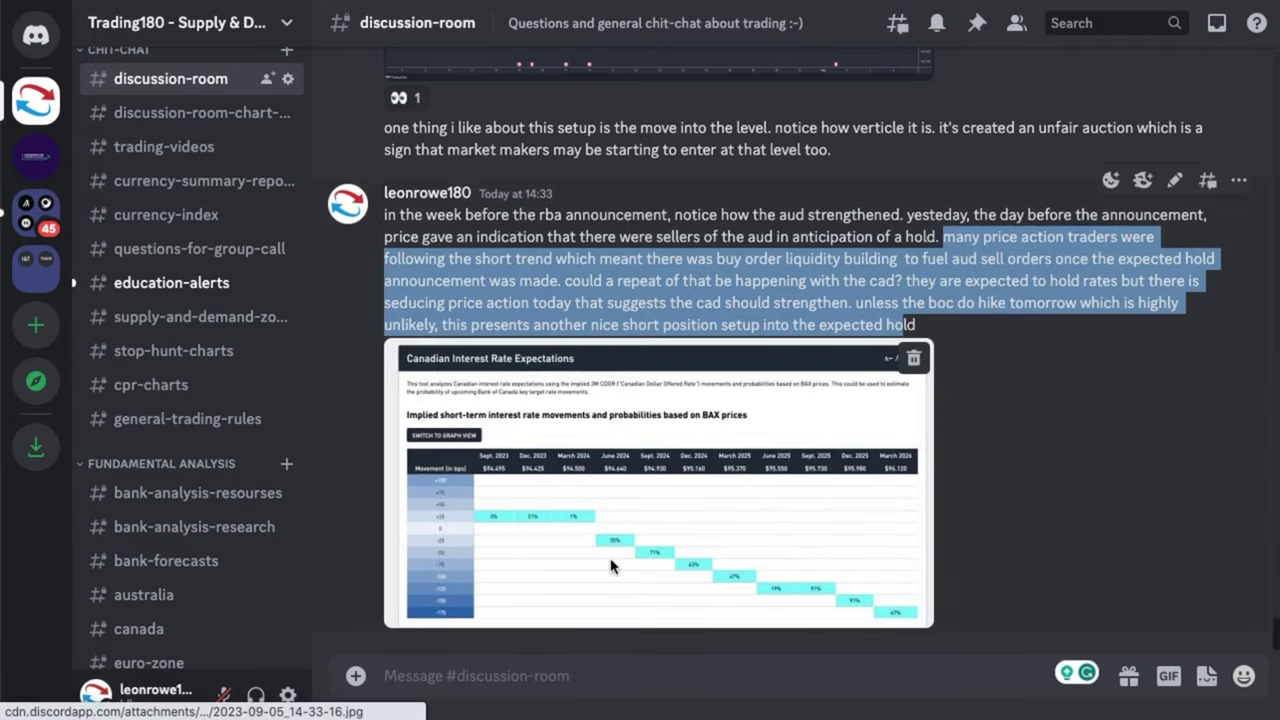
- Enlarge the Canadian Interest Rate Expectations image, examine the implied rate movement probabilities, and close it
{"action": "left_click", "coordinate": [517, 510]}
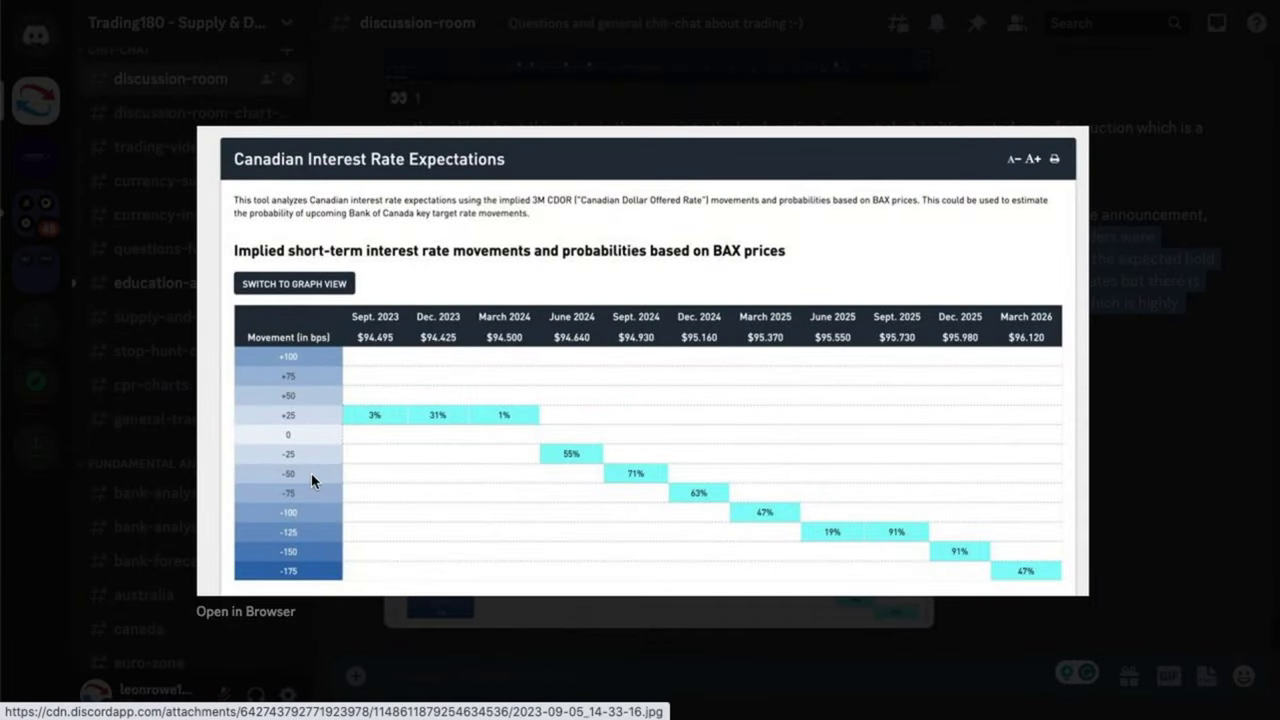
{"action": "left_click", "coordinate": [227, 617]}
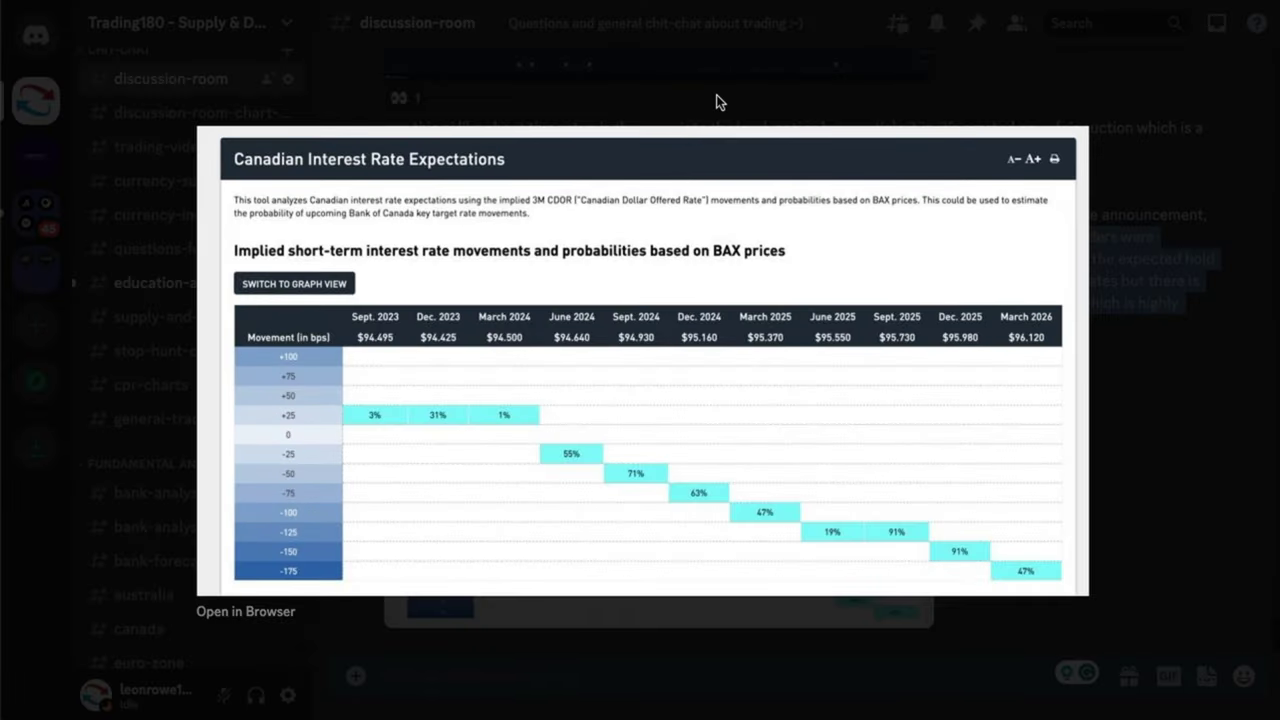
{"action": "left_click", "coordinate": [716, 102]}
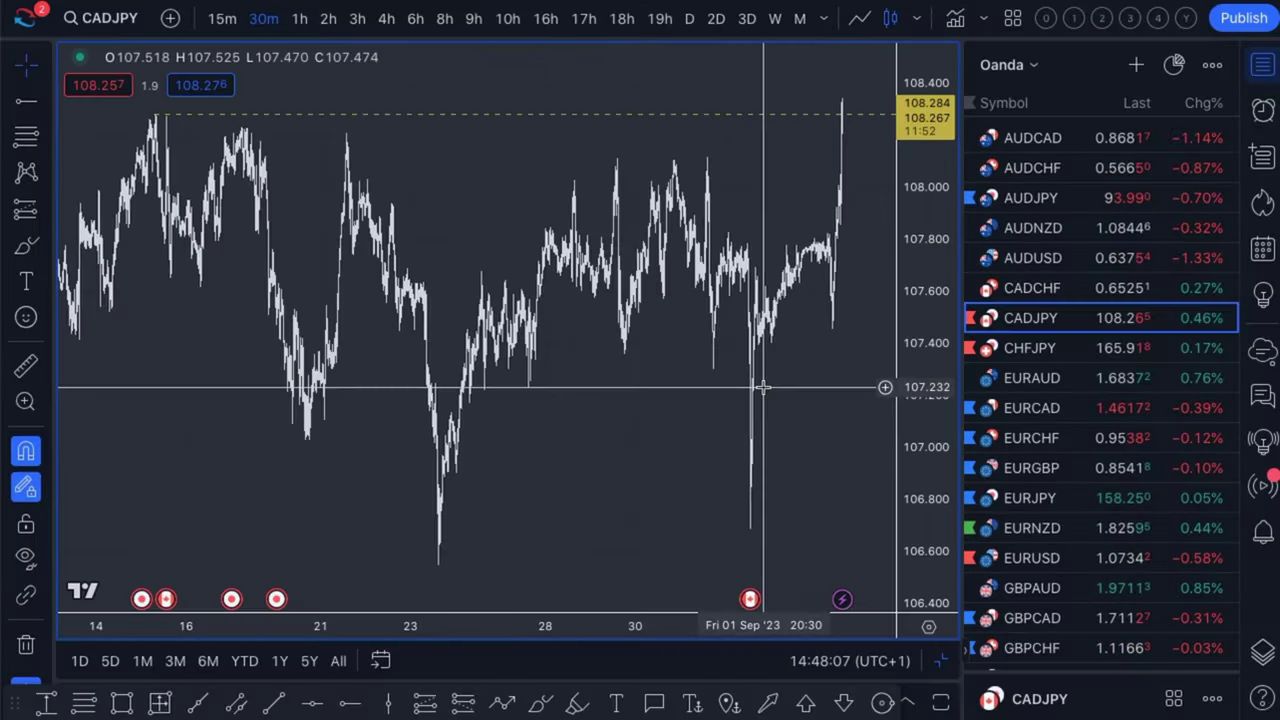
- Switch back to the CADJPY chart in TradingView and hide the watchlist to widen the view of the 5 September rally
{"action": "scroll", "coordinate": [762, 387], "scroll_direction": "down", "scroll_amount": 5}
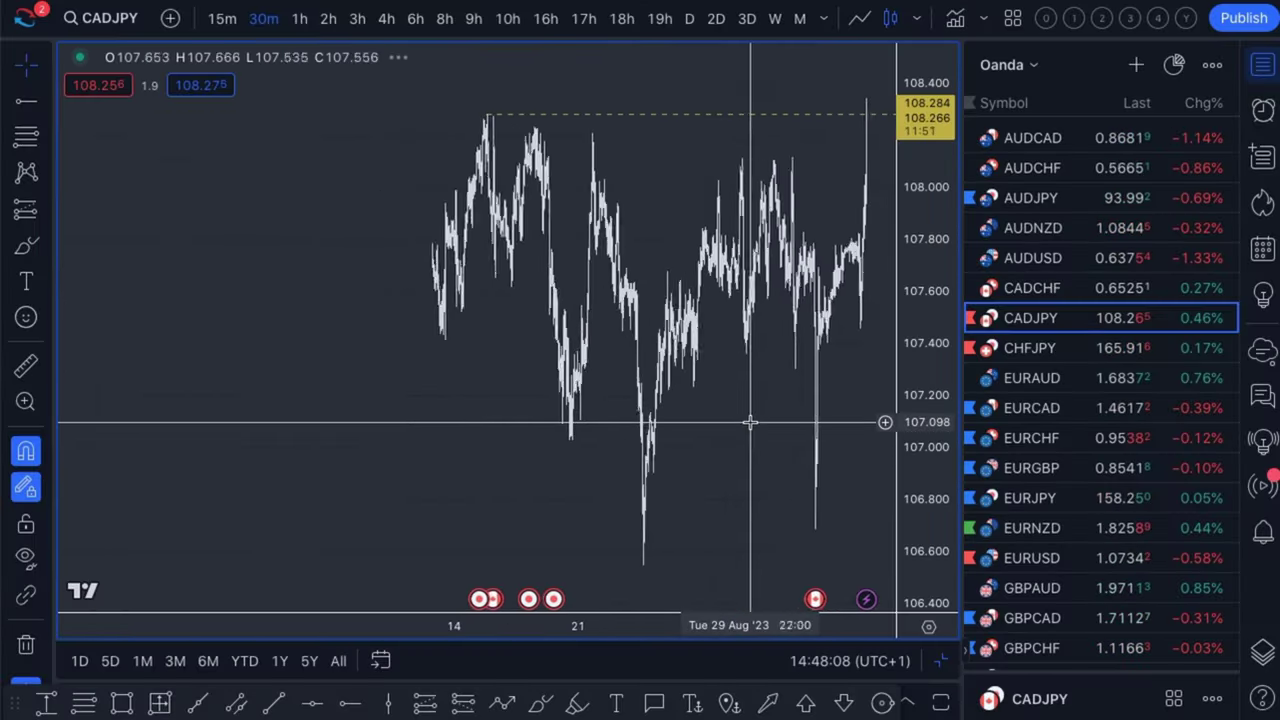
{"action": "scroll", "coordinate": [665, 310], "scroll_direction": "up", "scroll_amount": 5}
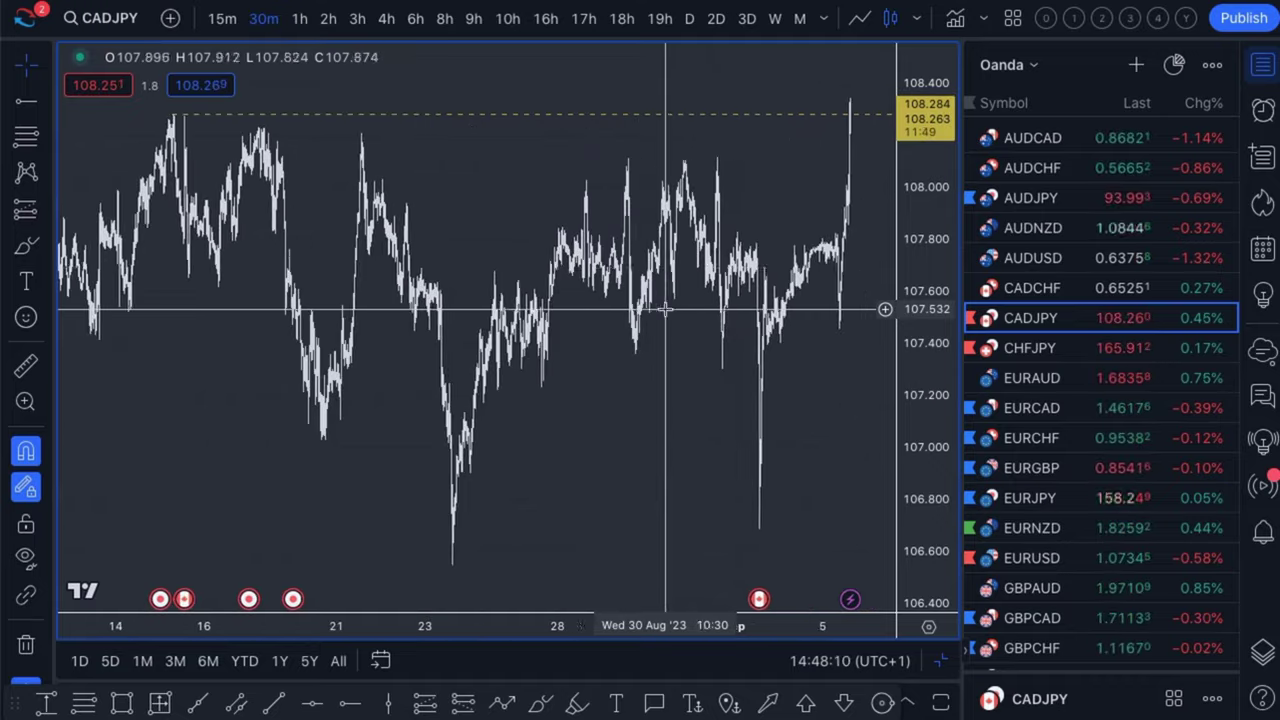
{"action": "left_click", "coordinate": [1260, 68]}
{"action": "scroll", "coordinate": [766, 180], "scroll_direction": "up", "scroll_amount": 5}
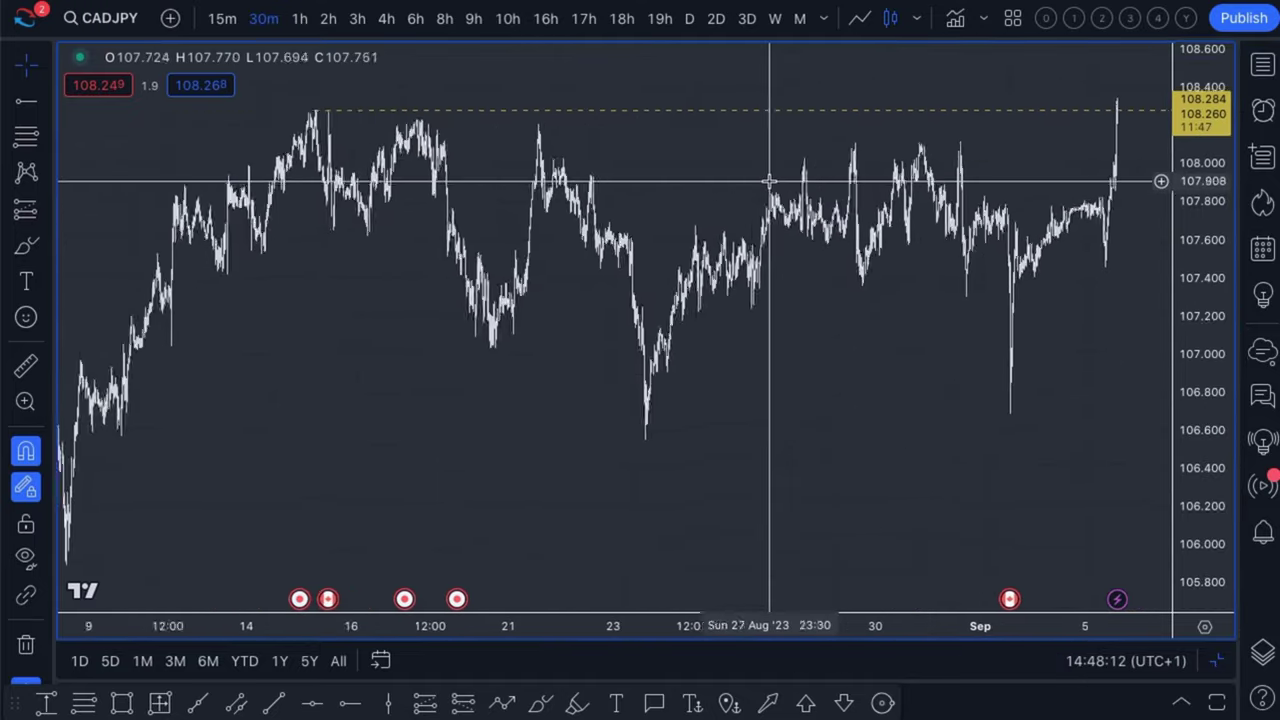
{"action": "scroll", "coordinate": [769, 181], "scroll_direction": "up", "scroll_amount": 5}
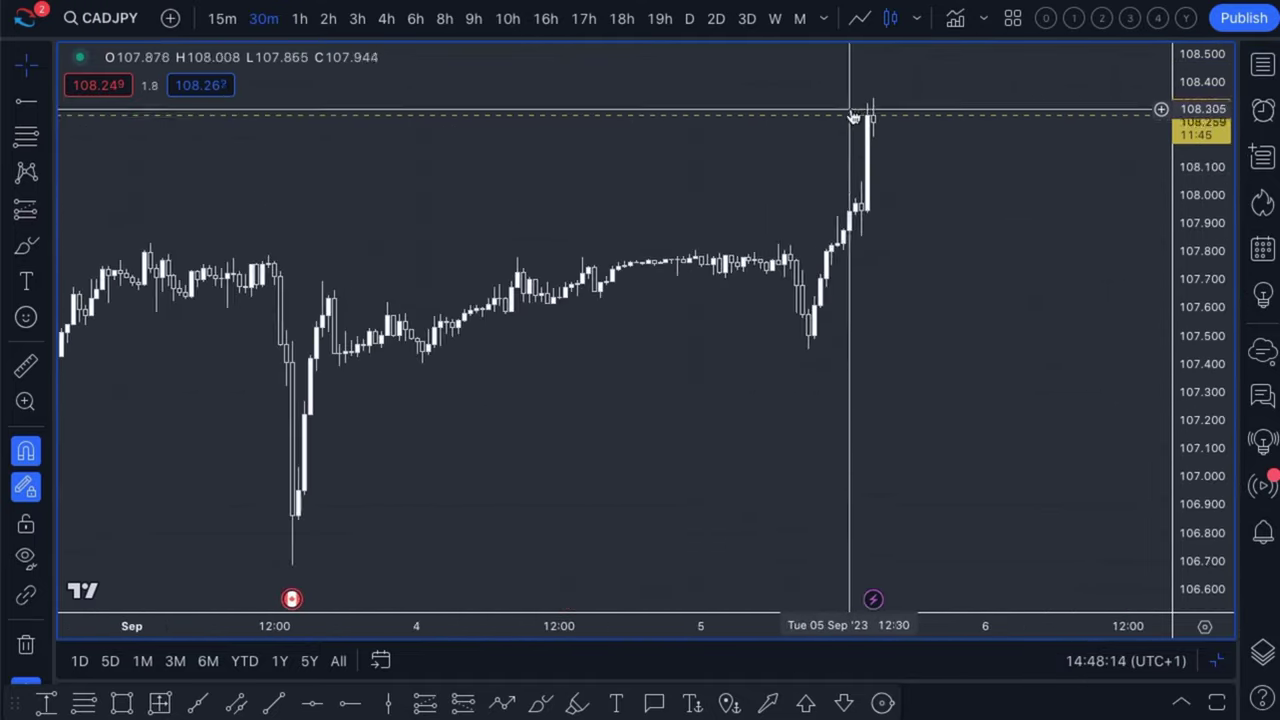
- Measure how far the 5 September spike extends above the dashed 108.284 level, and clear the measurement
{"action": "left_click", "coordinate": [26, 366]}
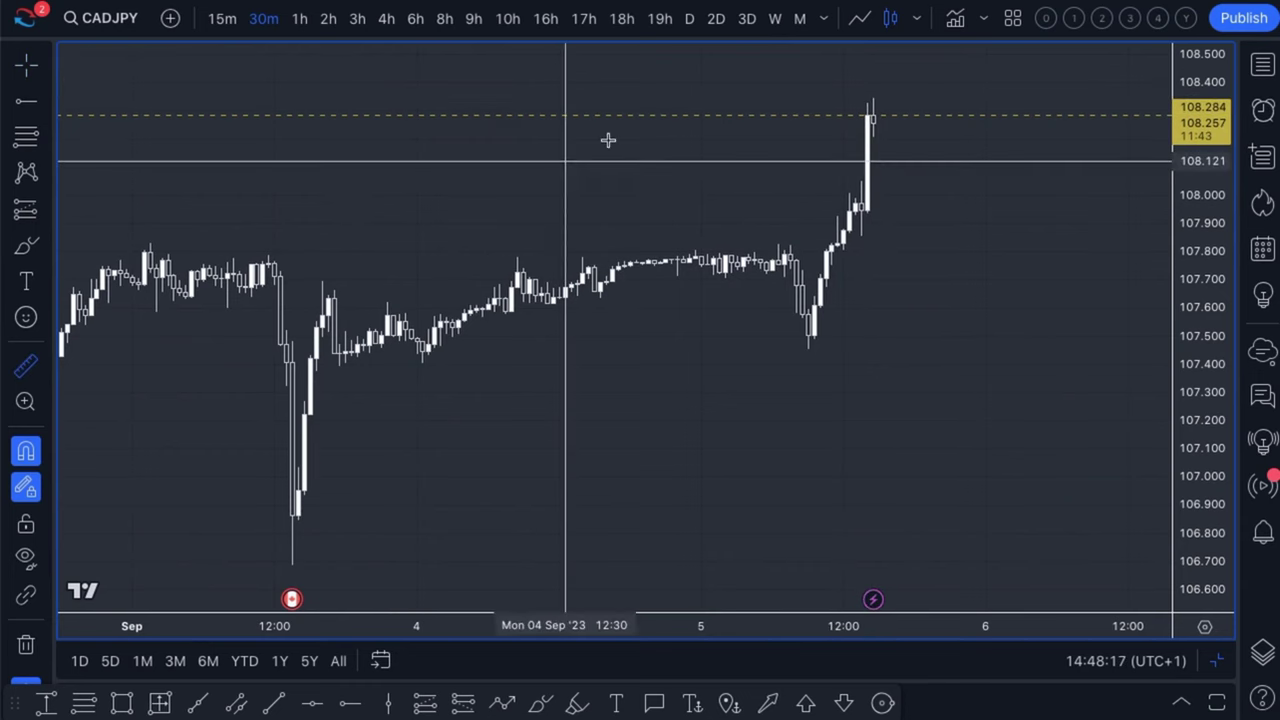
{"action": "left_click", "coordinate": [729, 116]}
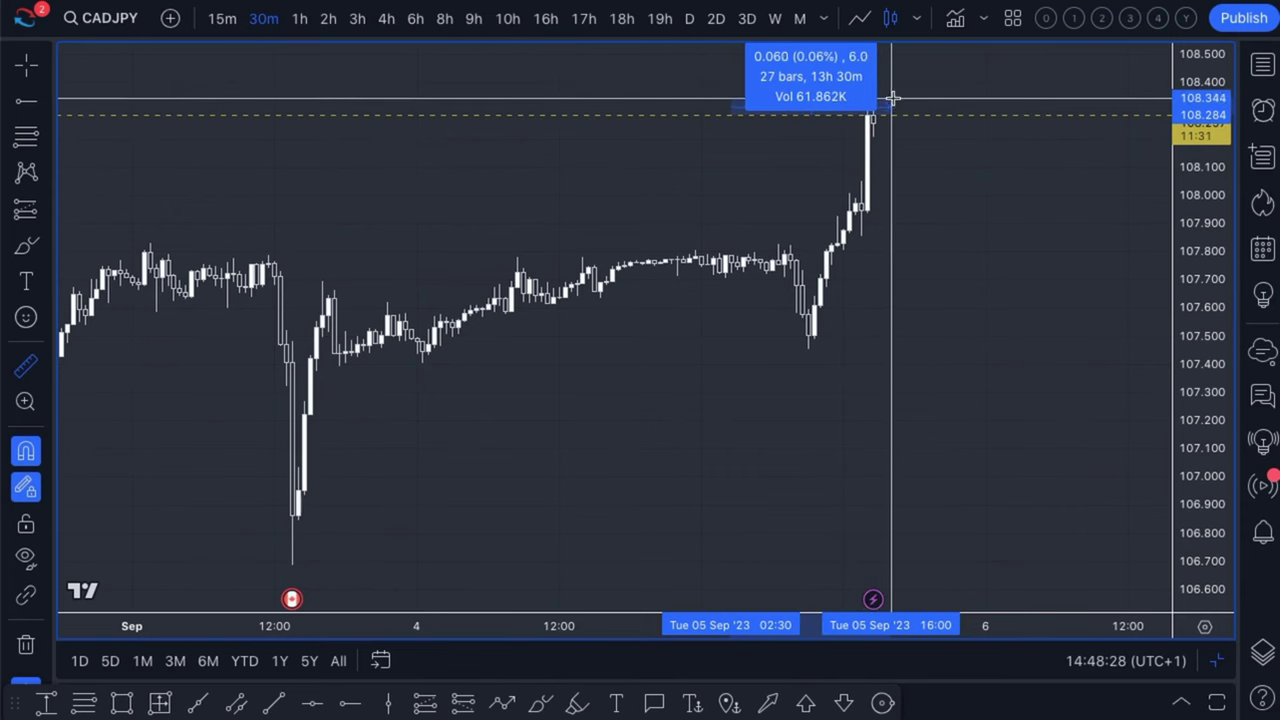
{"action": "scroll", "coordinate": [929, 93], "scroll_direction": "down", "scroll_amount": 3}
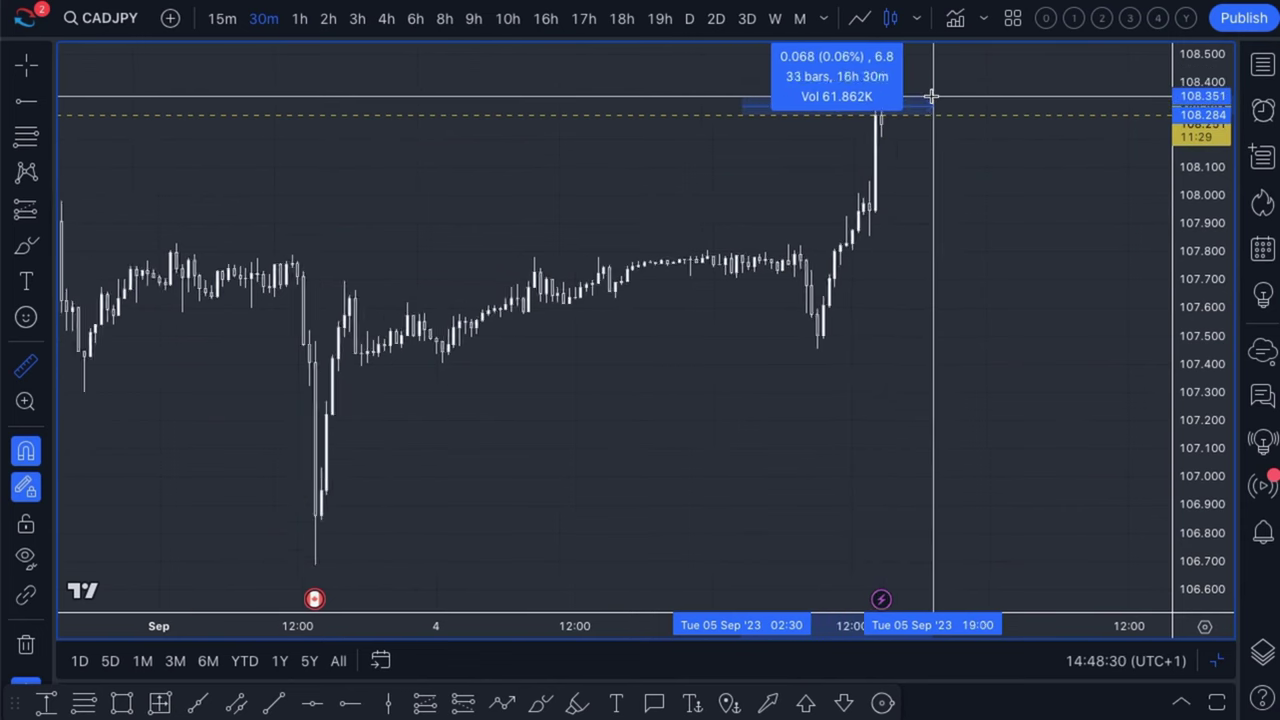
{"action": "scroll", "coordinate": [933, 90], "scroll_direction": "down", "scroll_amount": 5}
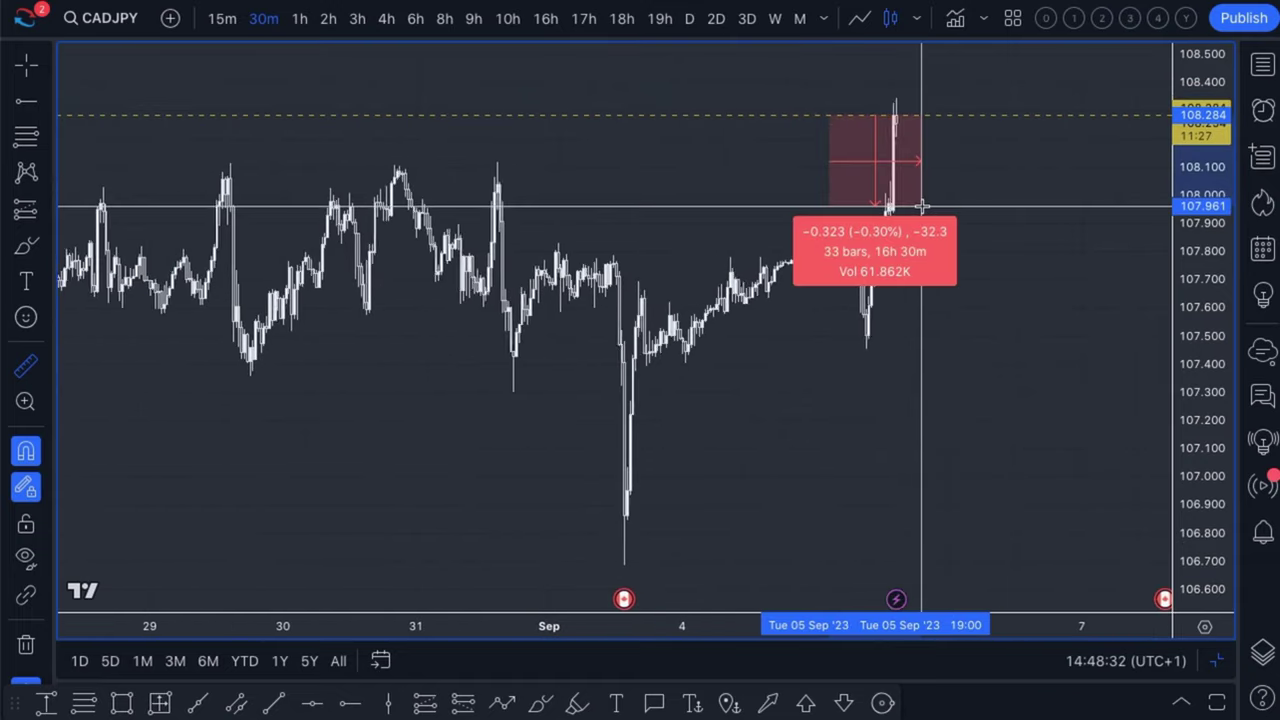
{"action": "scroll", "coordinate": [941, 88], "scroll_direction": "down", "scroll_amount": 5}
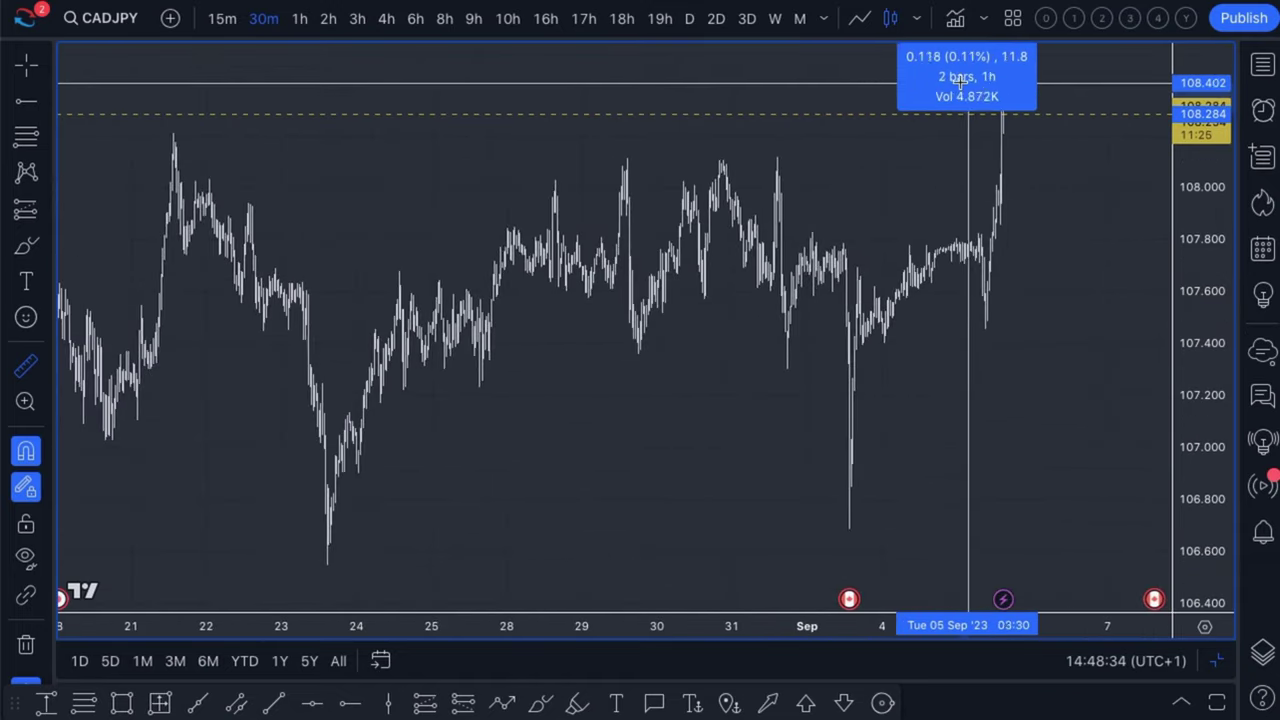
{"action": "key", "text": "Escape"}
- Draw a path along the 5 September rally's final leg, from about 107.95 up to the 108.344 high
{"action": "scroll", "coordinate": [936, 200], "scroll_direction": "down", "scroll_amount": 2}
{"action": "scroll", "coordinate": [950, 185], "scroll_direction": "down", "scroll_amount": 2}
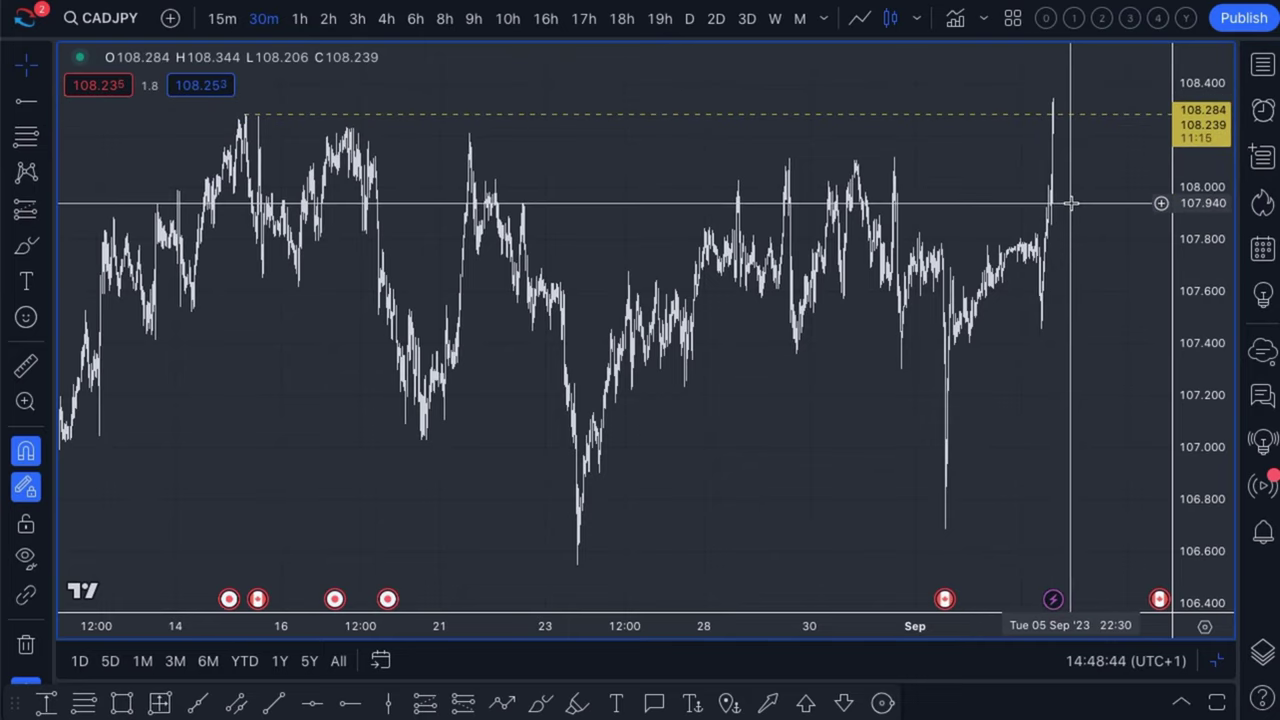
{"action": "scroll", "coordinate": [1045, 199], "scroll_direction": "down", "scroll_amount": 3}
{"action": "scroll", "coordinate": [1045, 199], "scroll_direction": "up", "scroll_amount": 5}
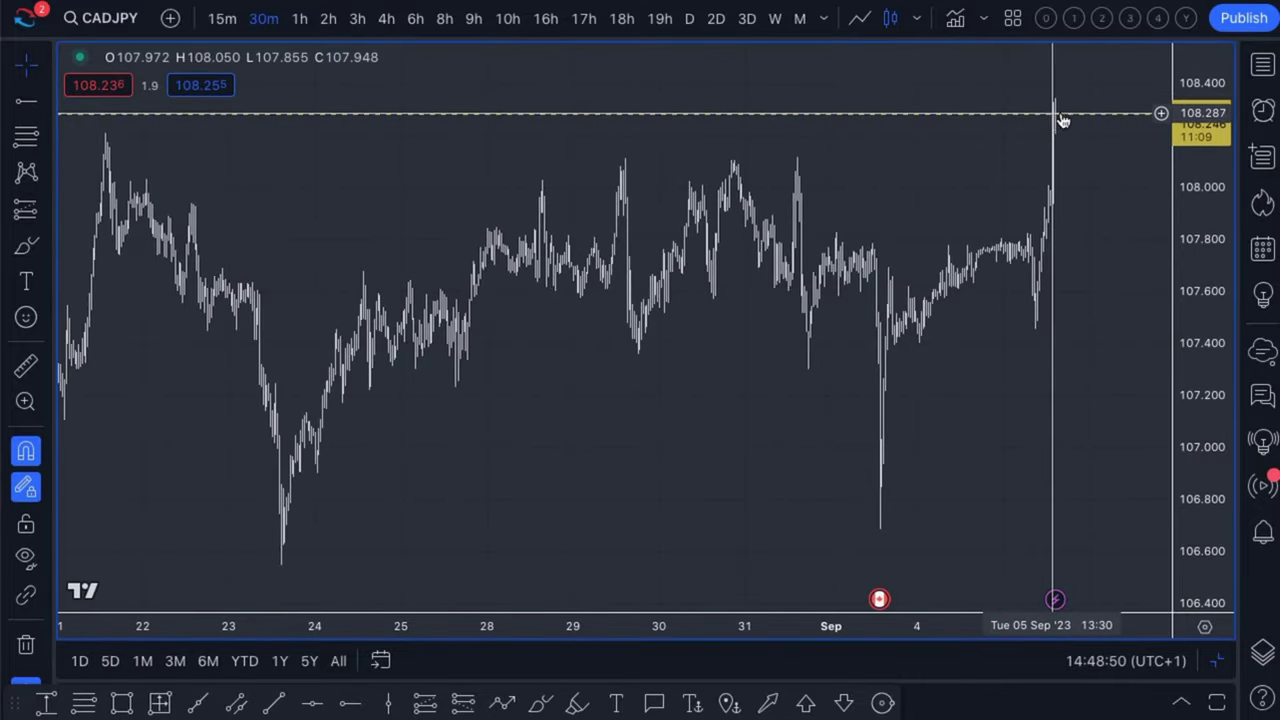
{"action": "scroll", "coordinate": [1049, 128], "scroll_direction": "up", "scroll_amount": 2}
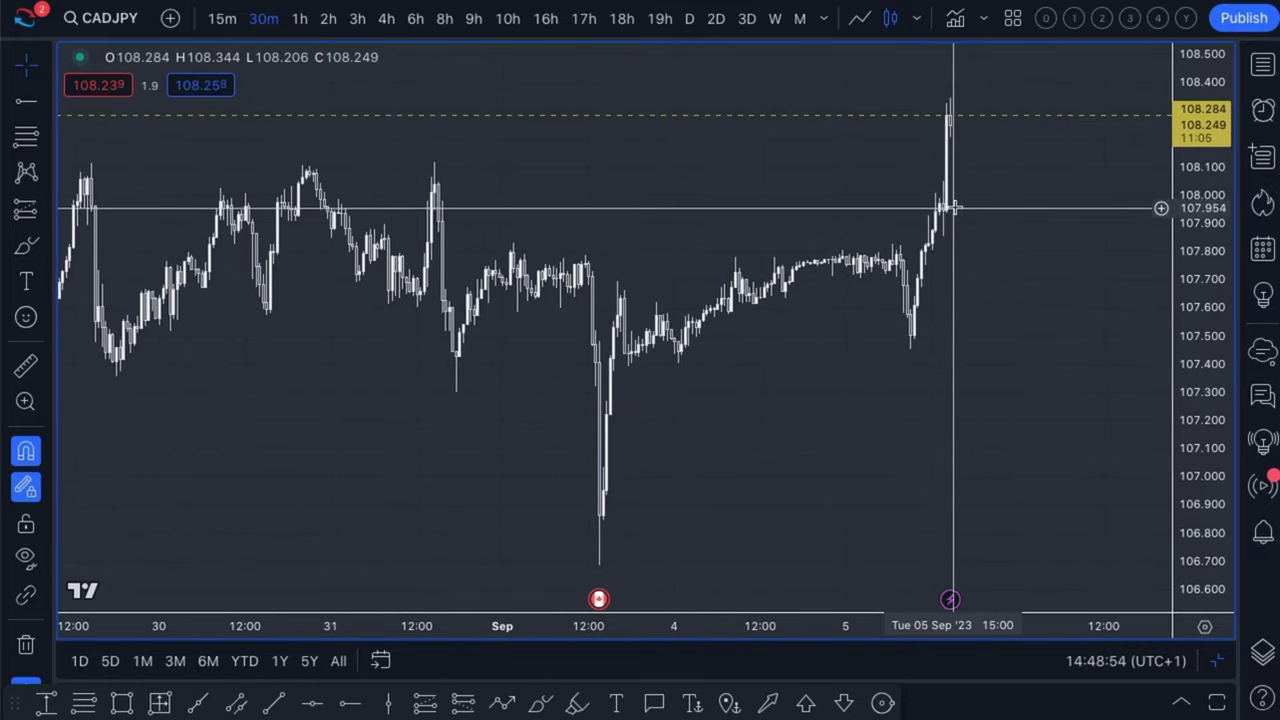
{"action": "scroll", "coordinate": [951, 206], "scroll_direction": "up", "scroll_amount": 4}
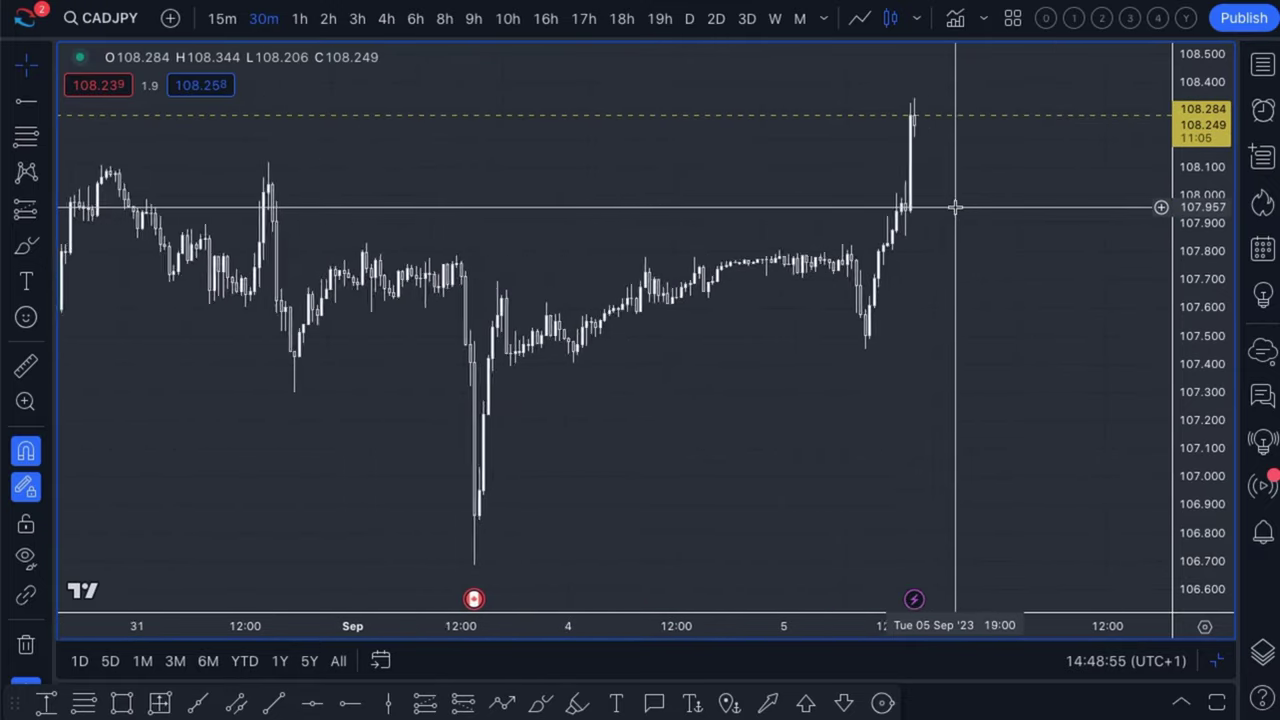
{"action": "left_click", "coordinate": [499, 703]}
{"action": "left_click", "coordinate": [778, 210]}
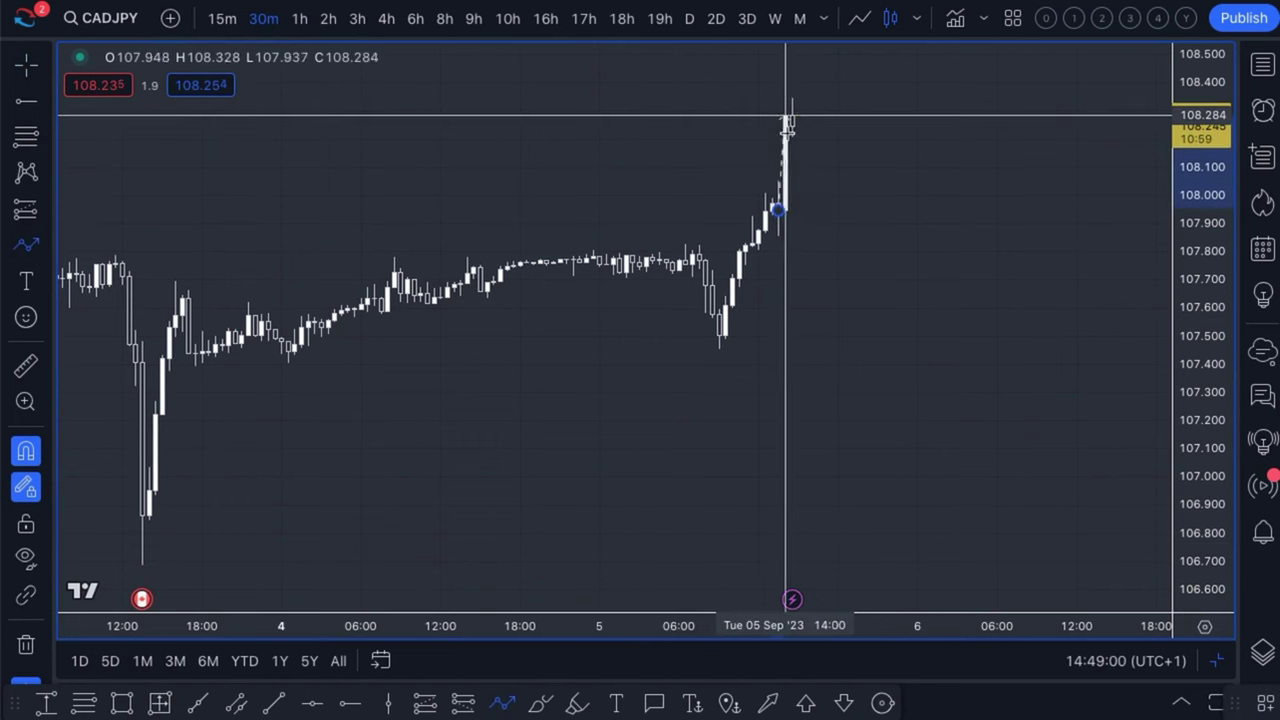
{"action": "left_click", "coordinate": [791, 99]}
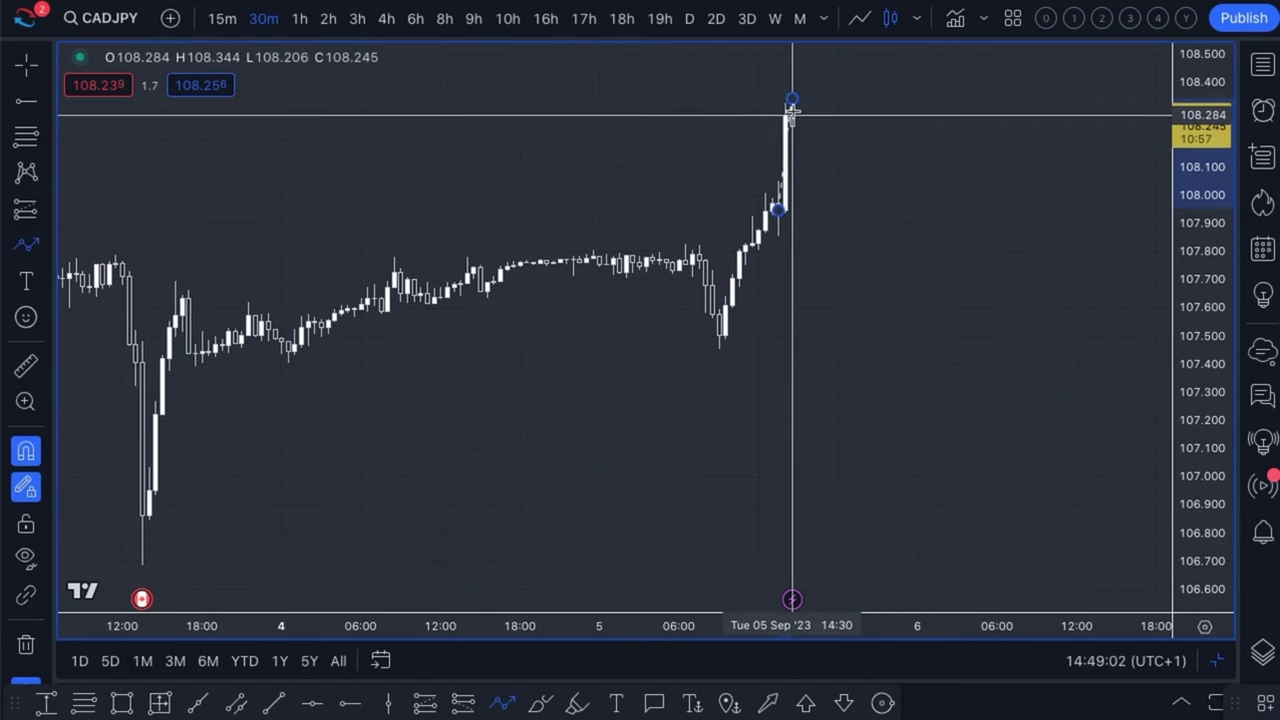
{"action": "scroll", "coordinate": [791, 108], "scroll_direction": "down", "scroll_amount": 2}
{"action": "key", "text": "Escape"}
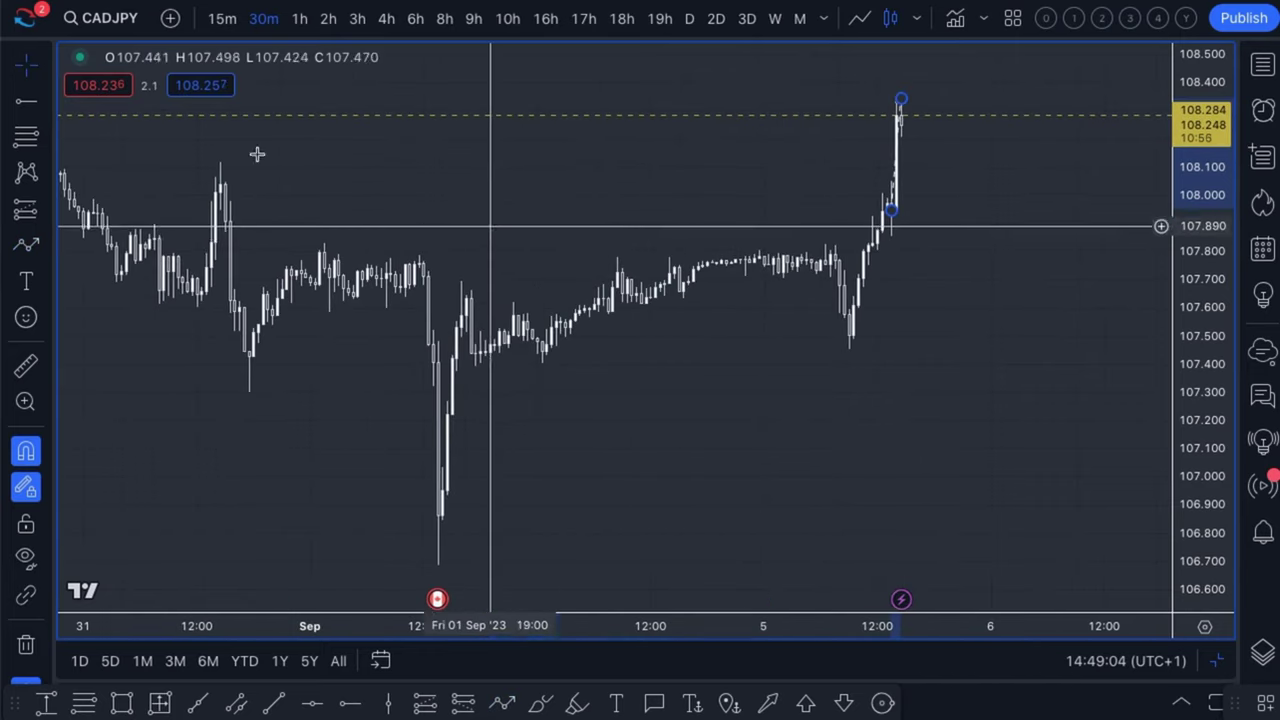
- Place horizontal rays at 107.854 from 31 August, 108.138 from 30 August and 108.214 from 18 August
{"action": "key", "text": "alt+h"}
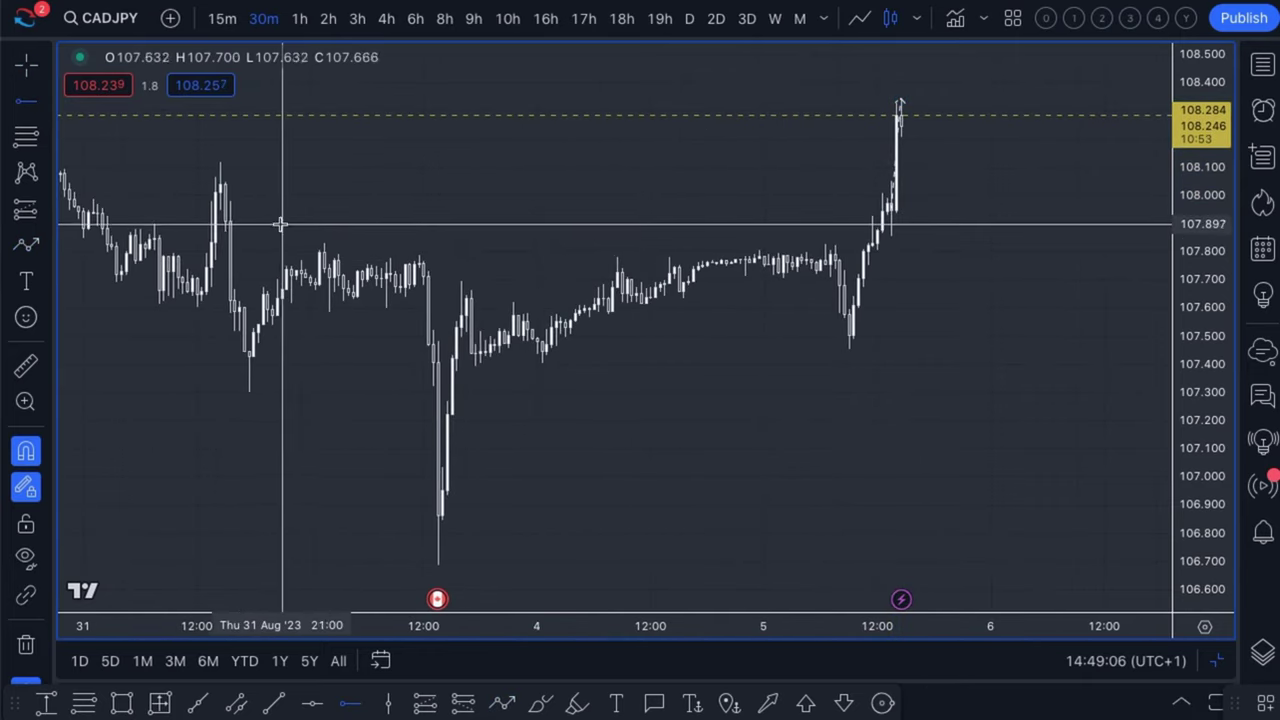
{"action": "left_click", "coordinate": [265, 235]}
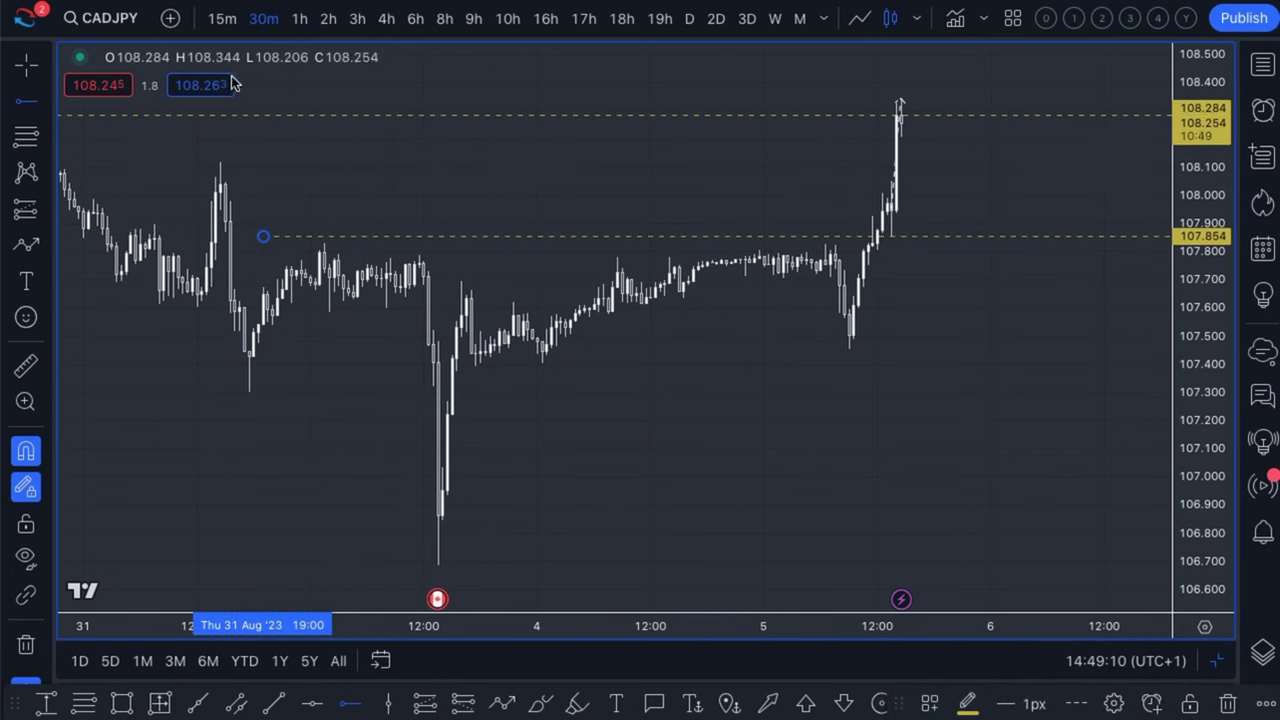
{"action": "scroll", "coordinate": [188, 150], "scroll_direction": "down", "scroll_amount": 2}
{"action": "scroll", "coordinate": [186, 152], "scroll_direction": "down", "scroll_amount": 2}
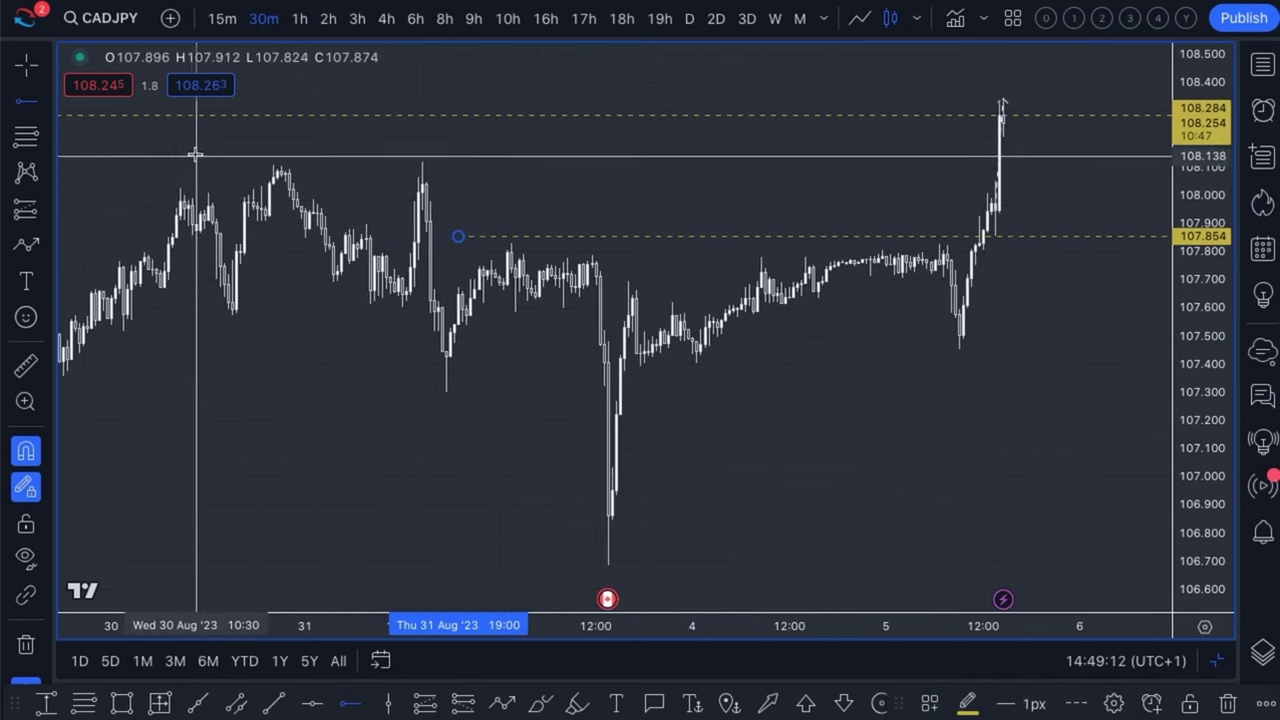
{"action": "left_click", "coordinate": [165, 155]}
{"action": "scroll", "coordinate": [230, 155], "scroll_direction": "down", "scroll_amount": 4}
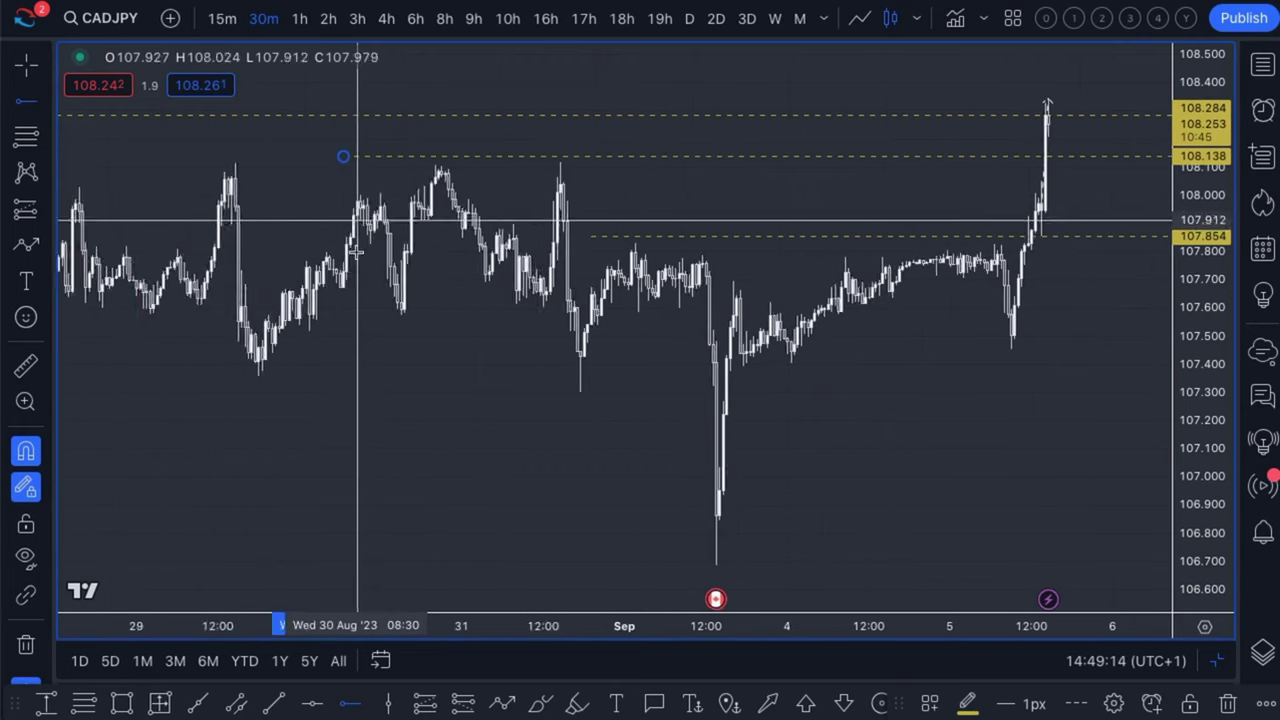
{"action": "scroll", "coordinate": [389, 163], "scroll_direction": "down", "scroll_amount": 5}
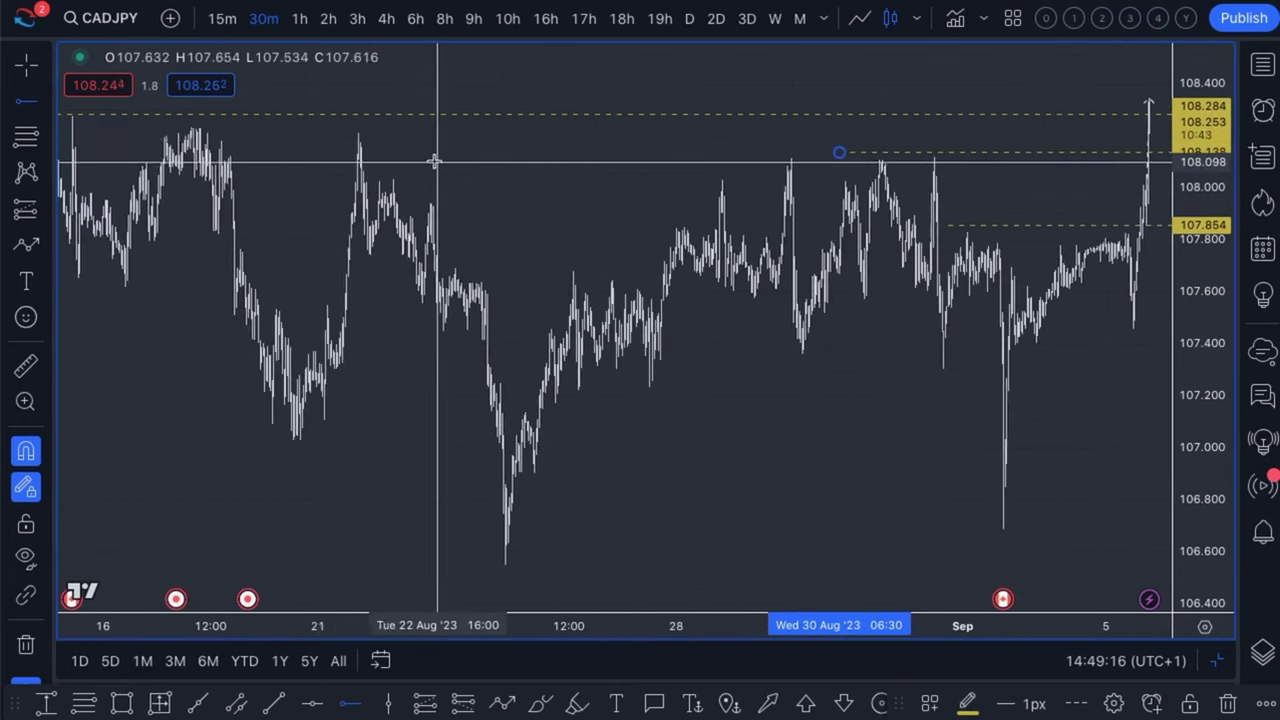
{"action": "left_click", "coordinate": [274, 131]}
- Brush three short yellow level marks beneath the 5 September high and a projected zigzag decline from the high to about 107.4
{"action": "scroll", "coordinate": [678, 261], "scroll_direction": "up", "scroll_amount": 10}
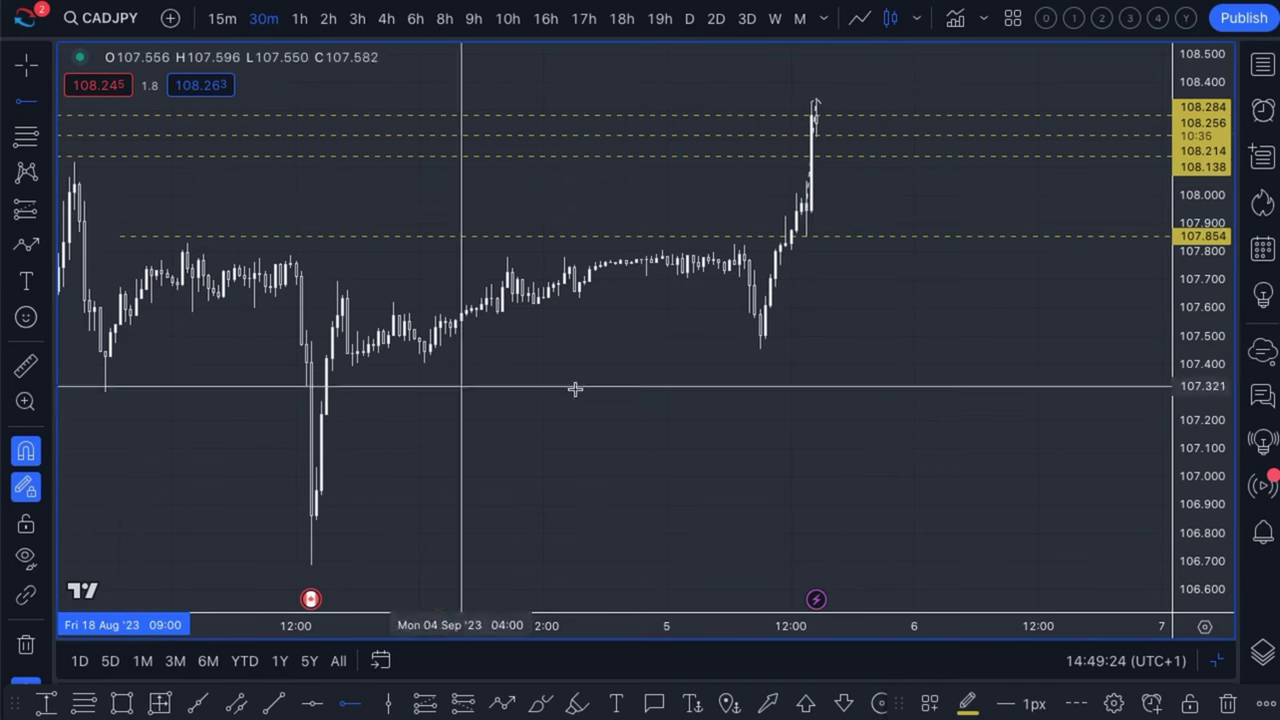
{"action": "left_click", "coordinate": [539, 704]}
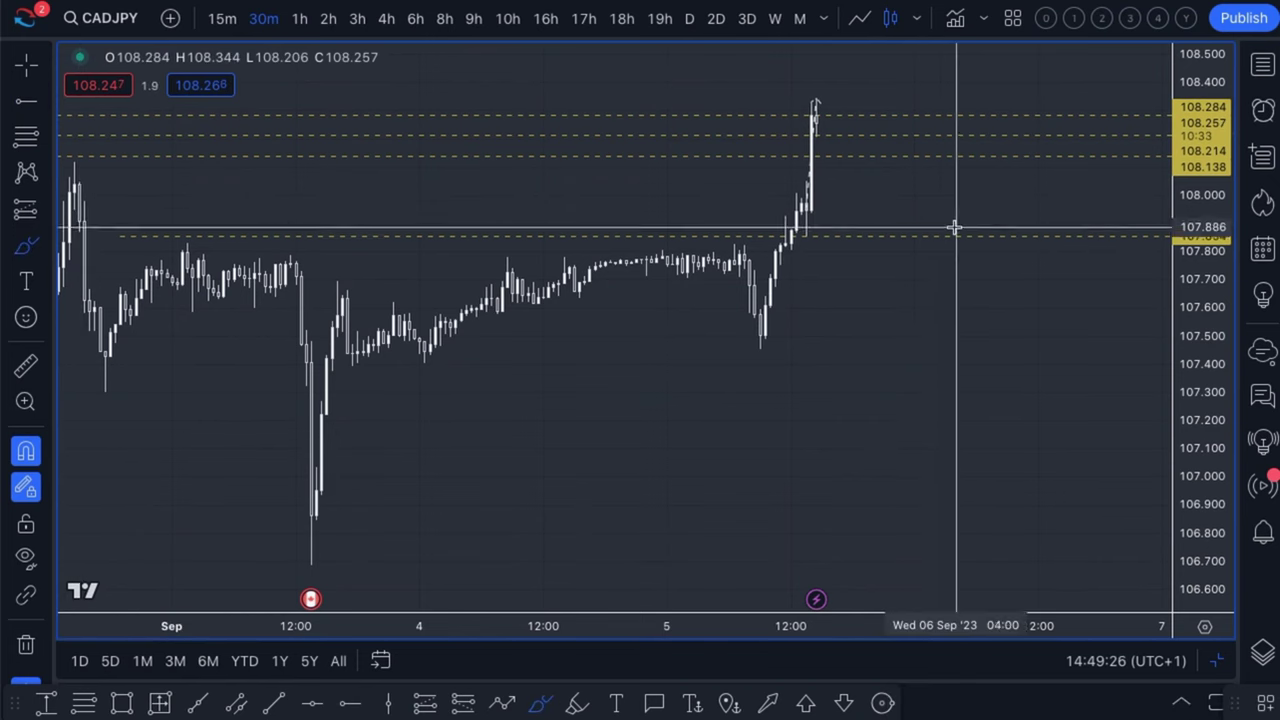
{"action": "mouse_move", "coordinate": [845, 148]}
{"action": "left_mouse_down"}
{"action": "mouse_move", "coordinate": [876, 143]}
{"action": "mouse_move", "coordinate": [921, 173]}
{"action": "left_mouse_up"}
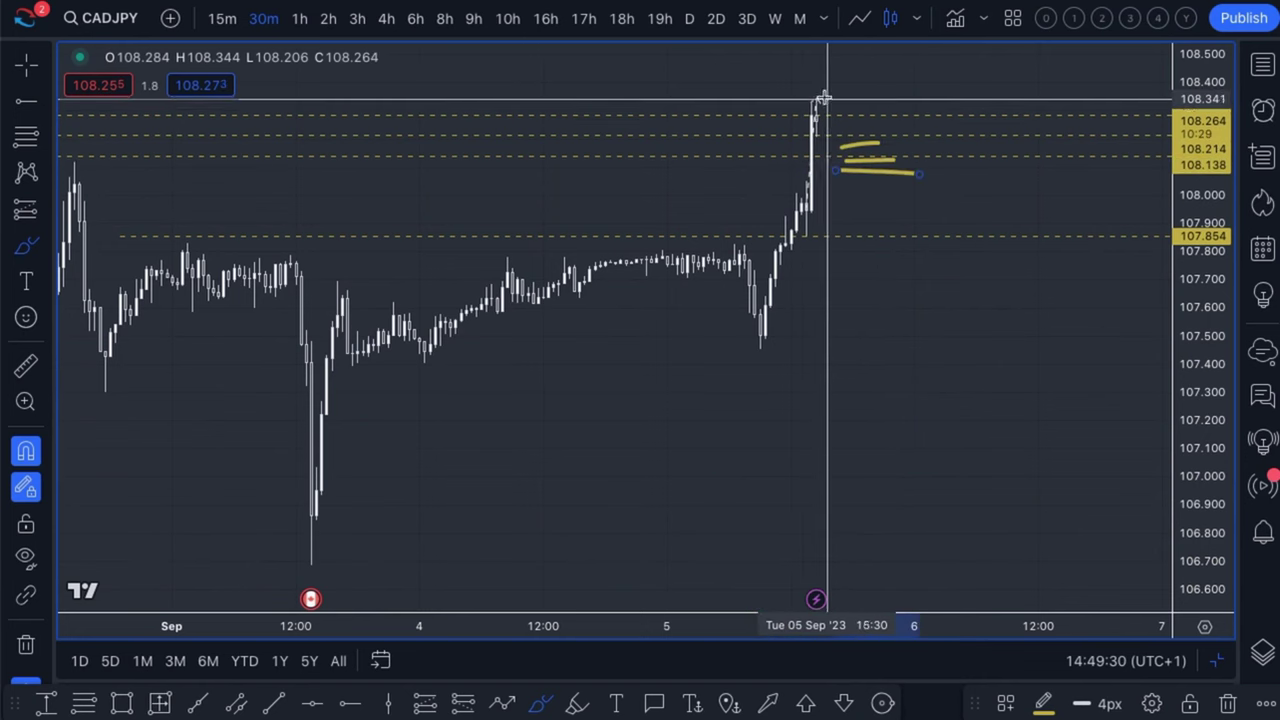
{"action": "mouse_move", "coordinate": [817, 98]}
{"action": "left_mouse_down"}
{"action": "mouse_move", "coordinate": [930, 292]}
{"action": "mouse_move", "coordinate": [937, 349]}
{"action": "mouse_move", "coordinate": [959, 321]}
{"action": "left_mouse_up"}
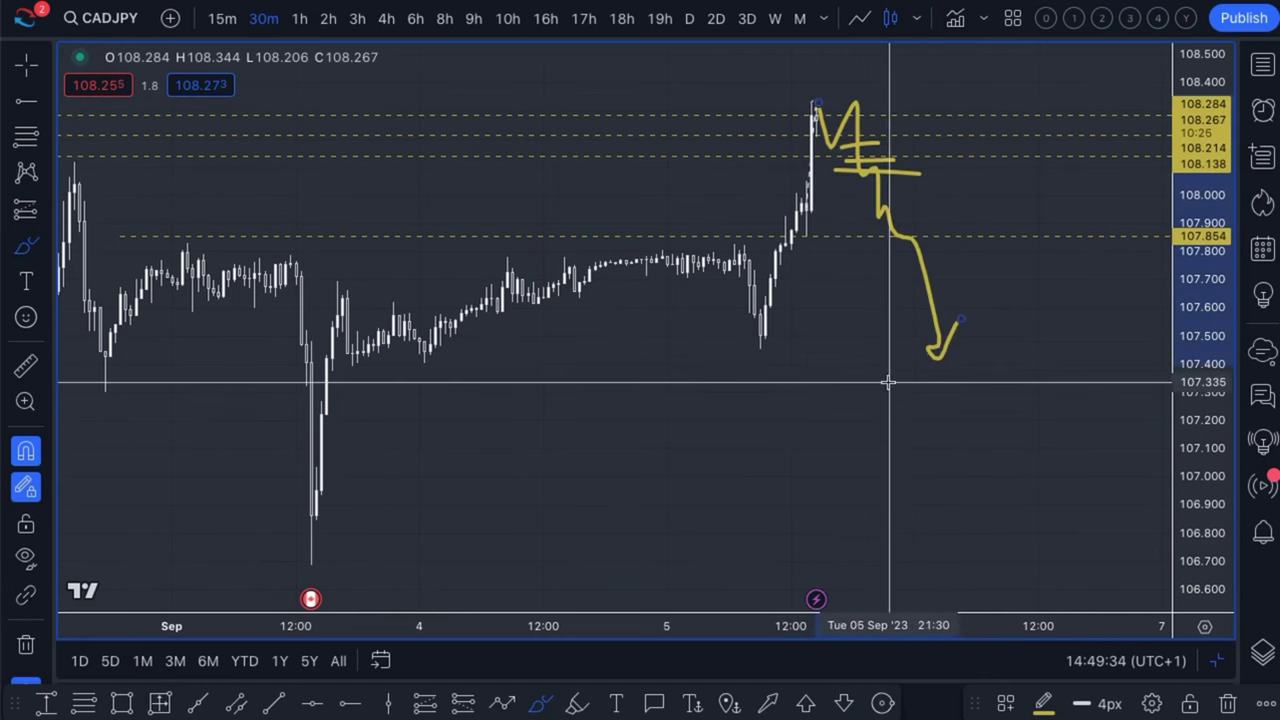
{"action": "scroll", "coordinate": [913, 358], "scroll_direction": "down", "scroll_amount": 8}
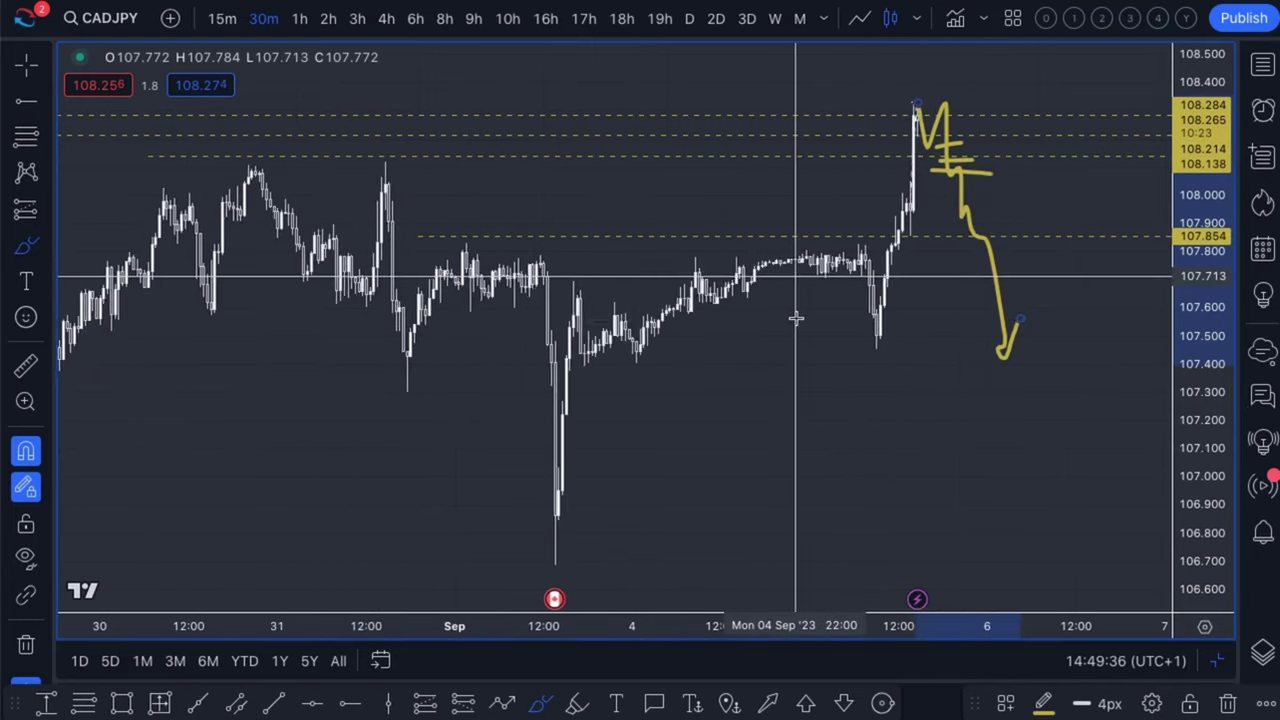
{"action": "scroll", "coordinate": [843, 303], "scroll_direction": "down", "scroll_amount": 5}
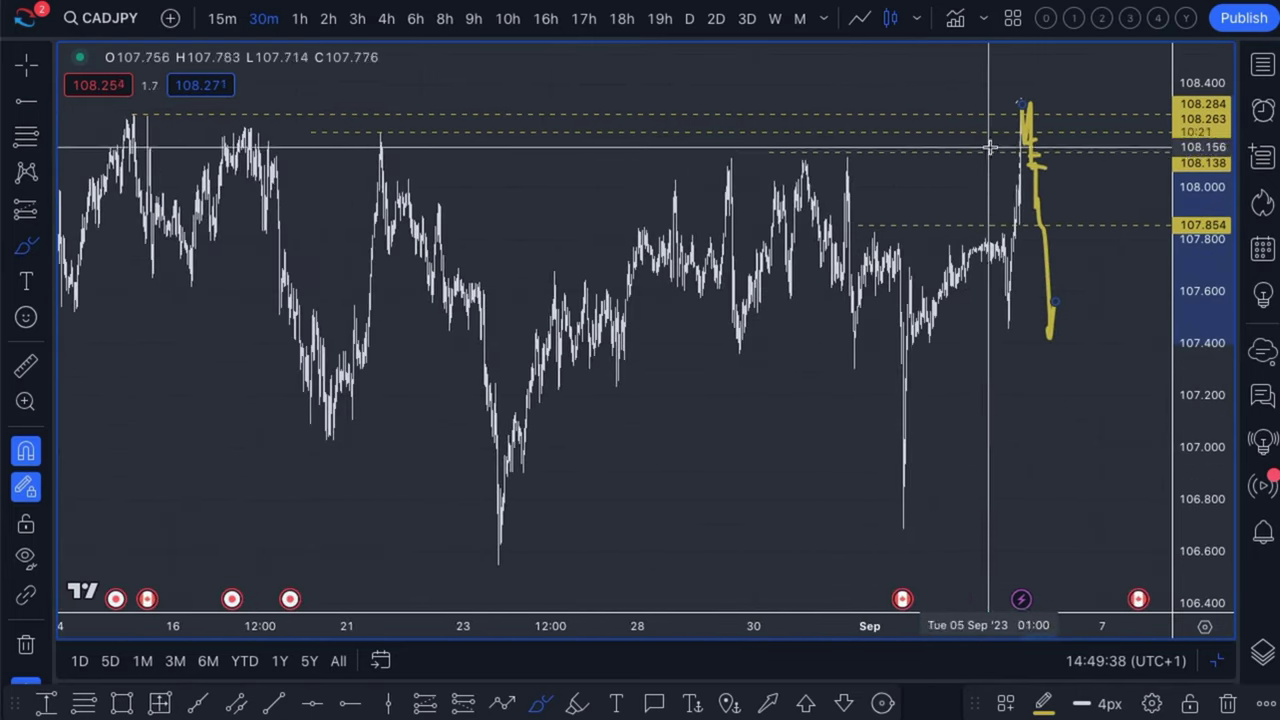
- Brush a yellow oval around the 5 September high and an upward arrow from it to about 108.5
{"action": "mouse_move", "coordinate": [1038, 86]}
{"action": "left_mouse_down"}
{"action": "mouse_move", "coordinate": [973, 95]}
{"action": "mouse_move", "coordinate": [1036, 138]}
{"action": "mouse_move", "coordinate": [1056, 62]}
{"action": "mouse_move", "coordinate": [1042, 72]}
{"action": "mouse_move", "coordinate": [1062, 70]}
{"action": "left_mouse_up"}
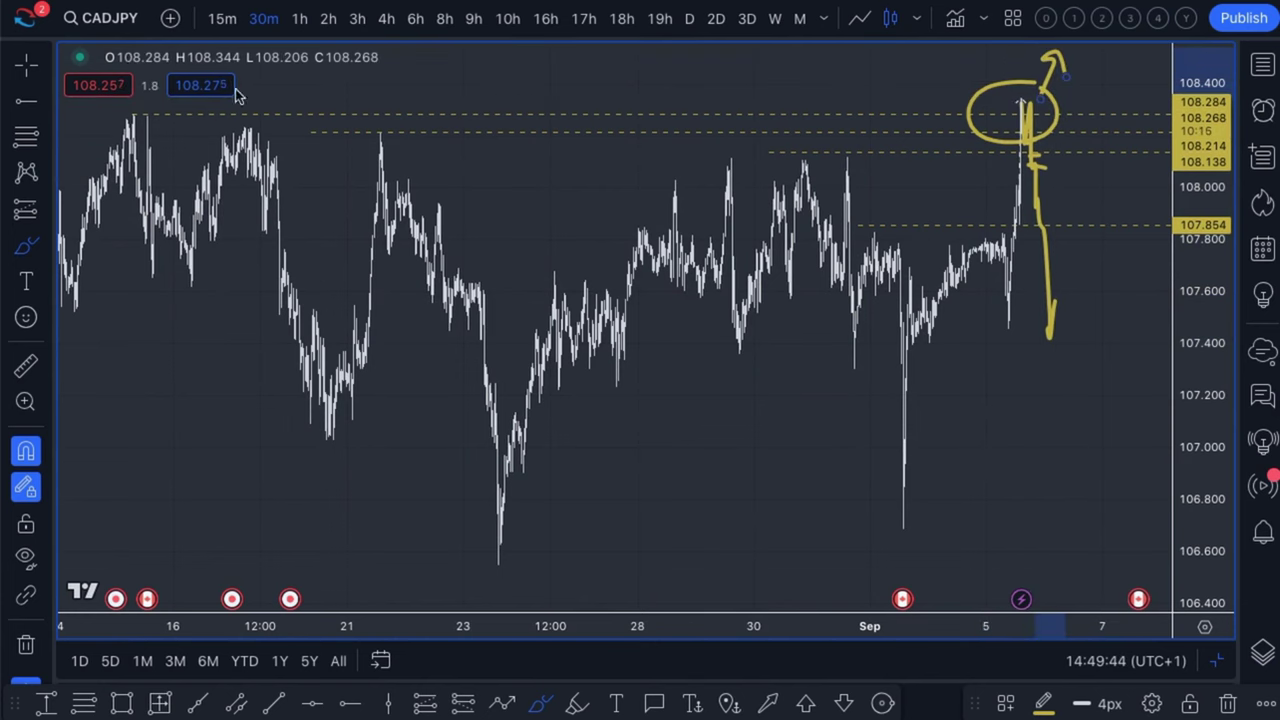
{"action": "scroll", "coordinate": [399, 277], "scroll_direction": "down", "scroll_amount": 8}
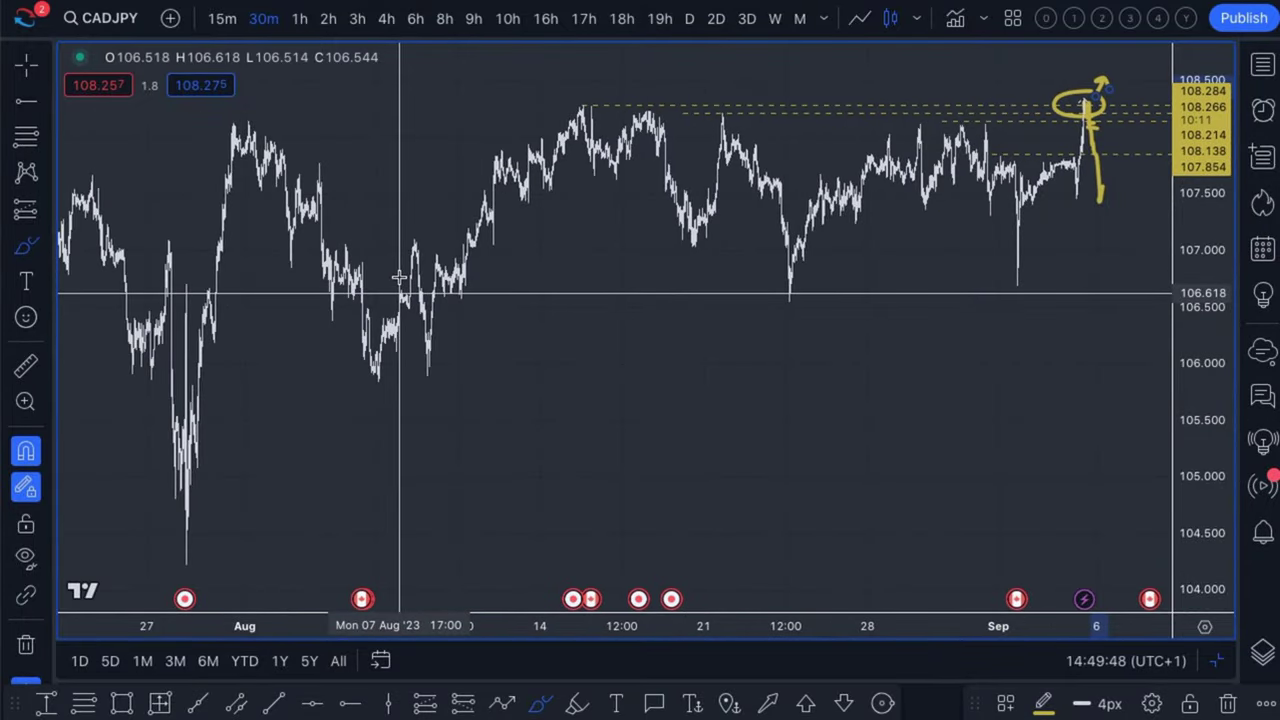
{"action": "scroll", "coordinate": [580, 263], "scroll_direction": "down", "scroll_amount": 4}
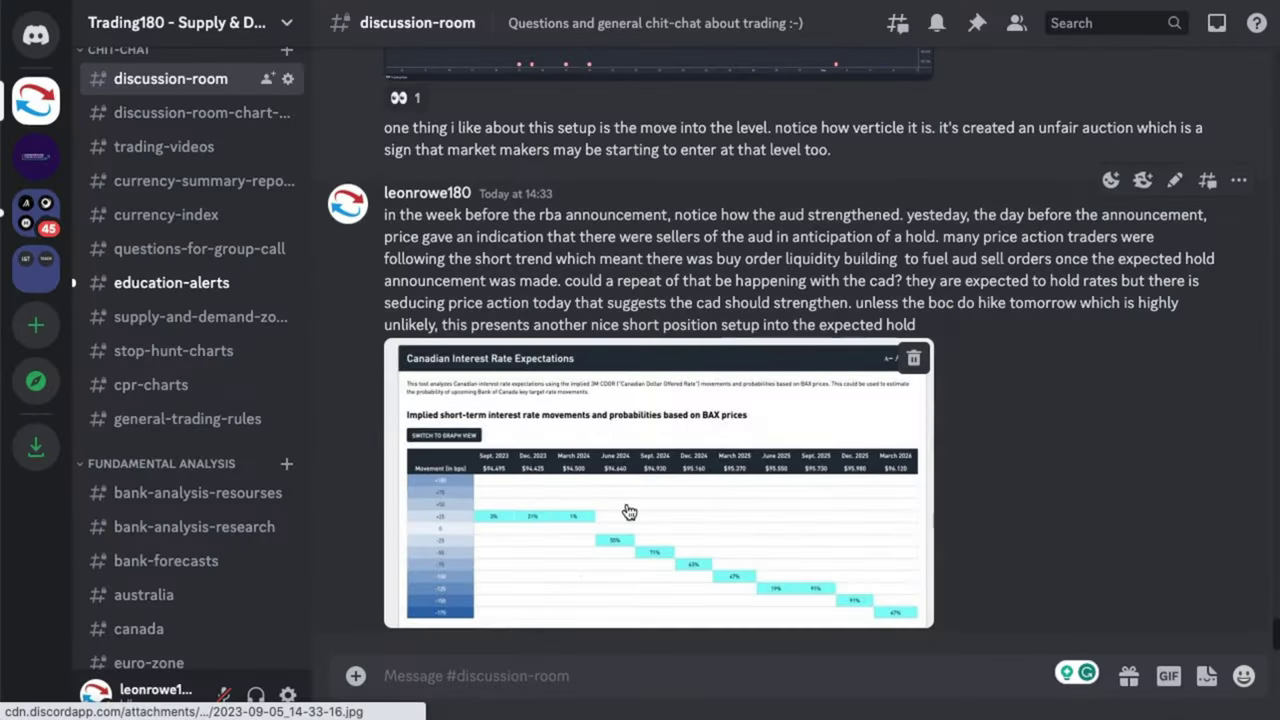
- Enlarge the Canadian Interest Rate Expectations image in Discord's discussion-room, close it, and return to the CADJPY chart around the 5 September high
{"action": "left_click", "coordinate": [575, 563]}
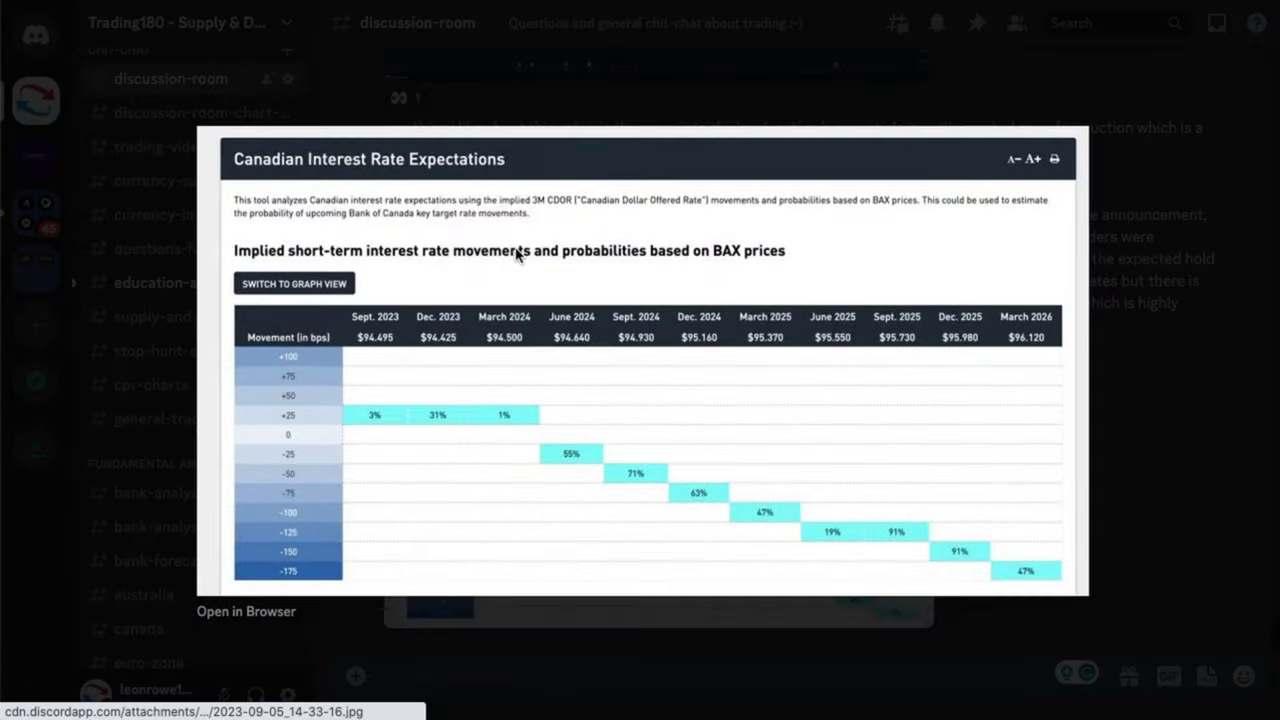
{"action": "left_click", "coordinate": [440, 84]}
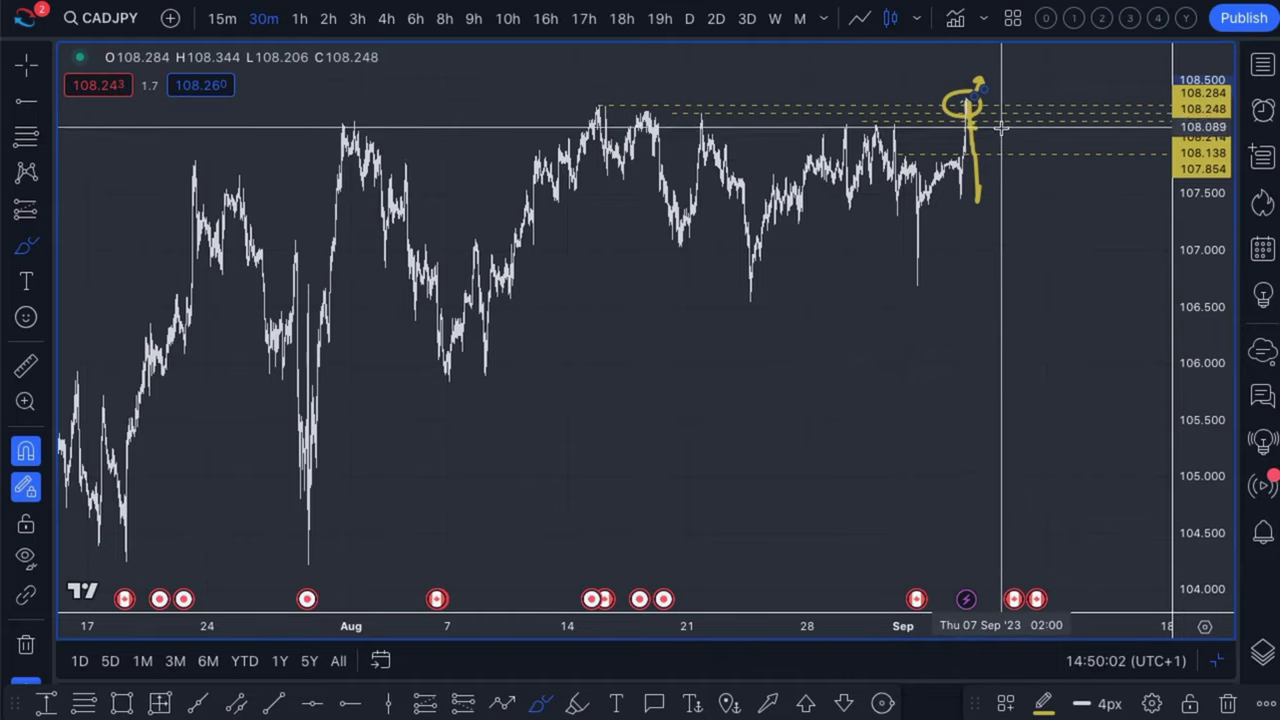
{"action": "scroll", "coordinate": [985, 116], "scroll_direction": "up", "scroll_amount": 8}
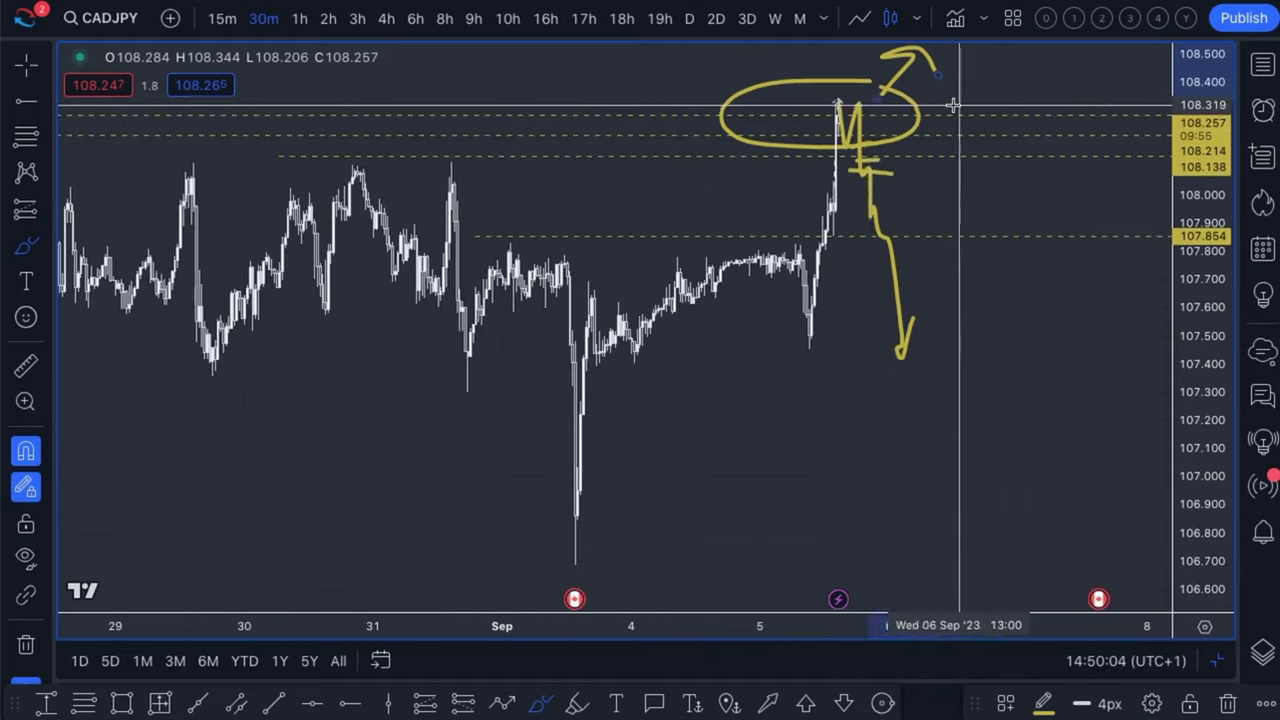
{"action": "scroll", "coordinate": [858, 147], "scroll_direction": "up", "scroll_amount": 8}
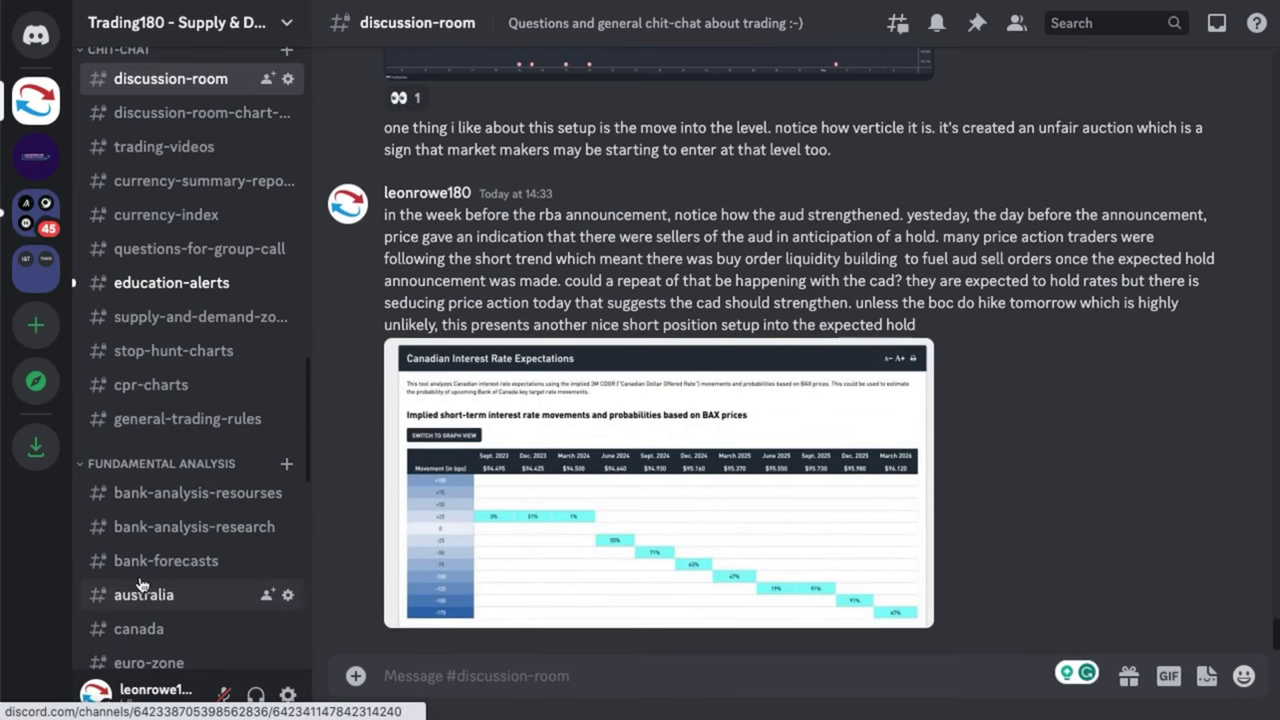
- Open Discord's china-global-economy channel and read the Caixin services PMI summary, highlighting the sentence on the softest increase in services activity
{"action": "scroll", "coordinate": [160, 520], "scroll_direction": "down", "scroll_amount": 5}
{"action": "left_click", "coordinate": [196, 422]}
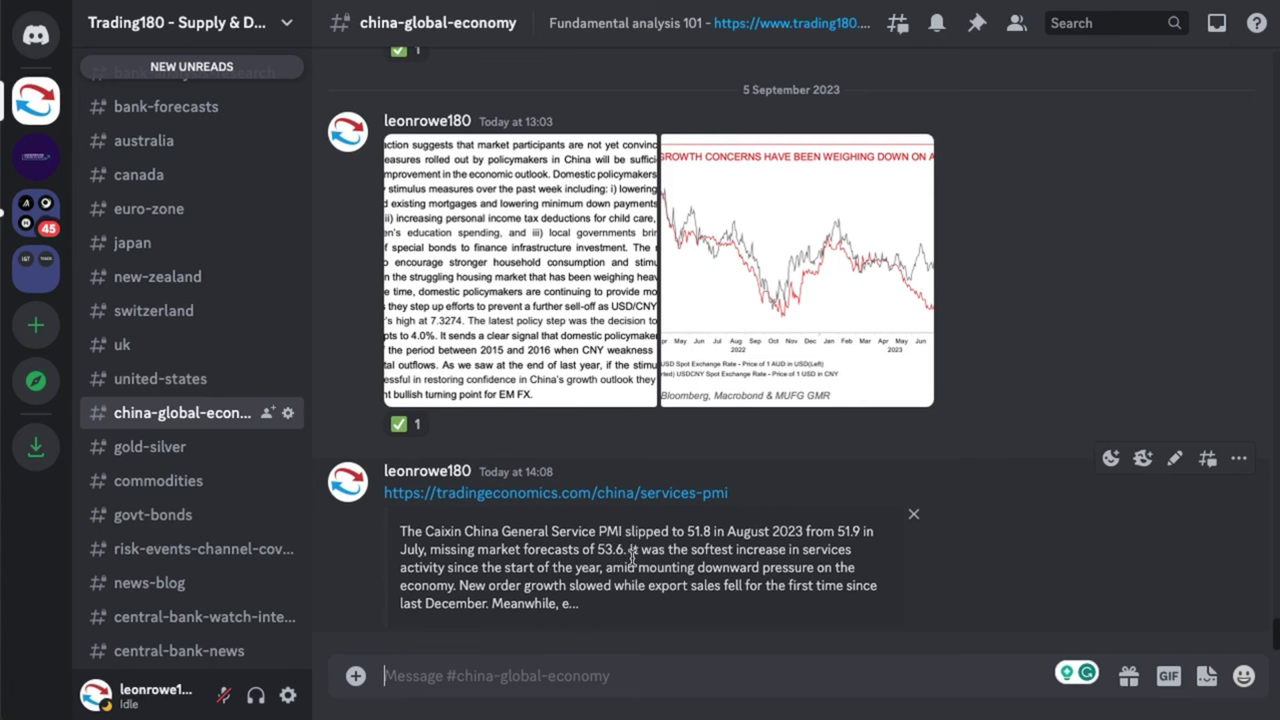
{"action": "left_click_drag", "start_coordinate": [733, 557], "coordinate": [840, 565]}
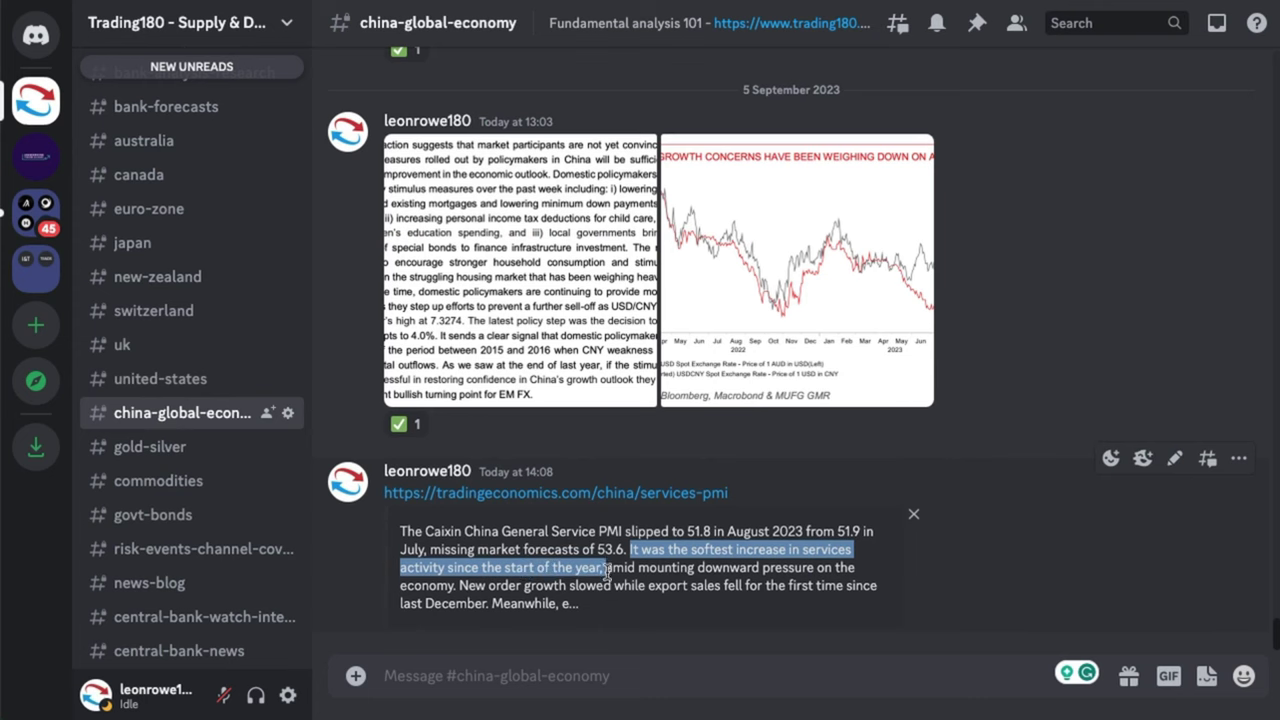
{"action": "left_click_drag", "start_coordinate": [645, 573], "coordinate": [790, 582]}
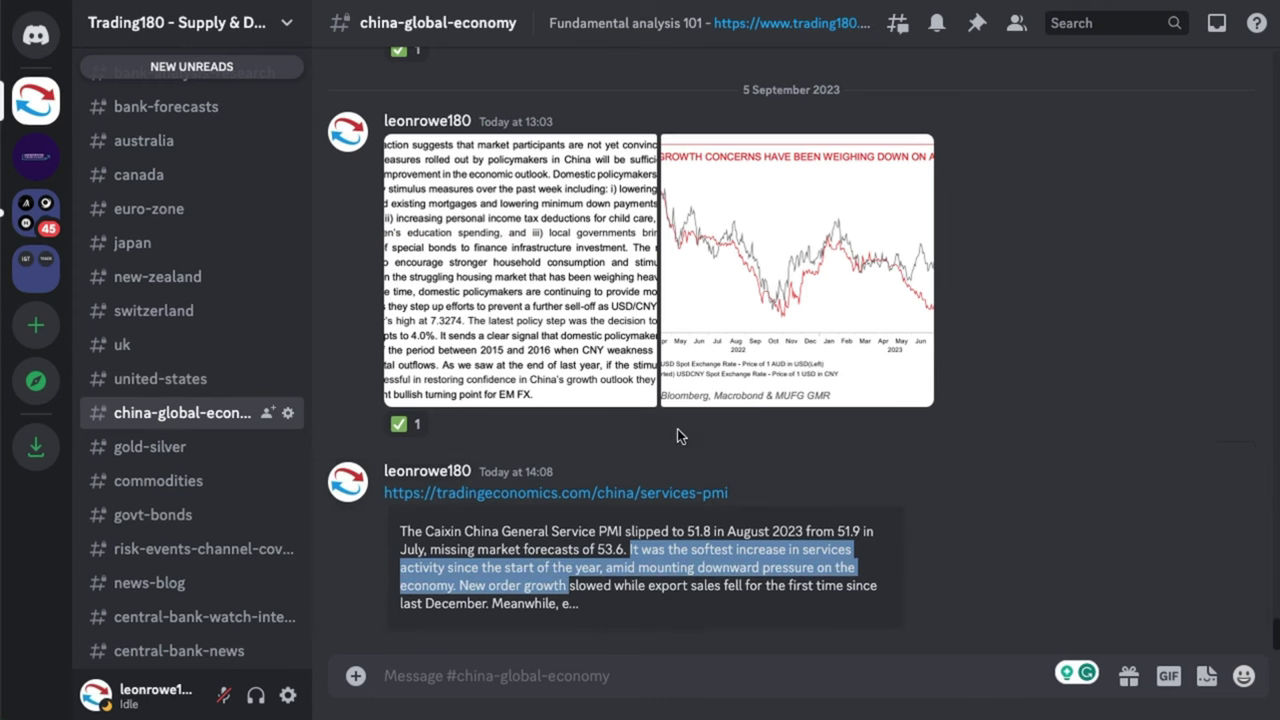
{"action": "scroll", "coordinate": [677, 436], "scroll_direction": "up", "scroll_amount": 3}
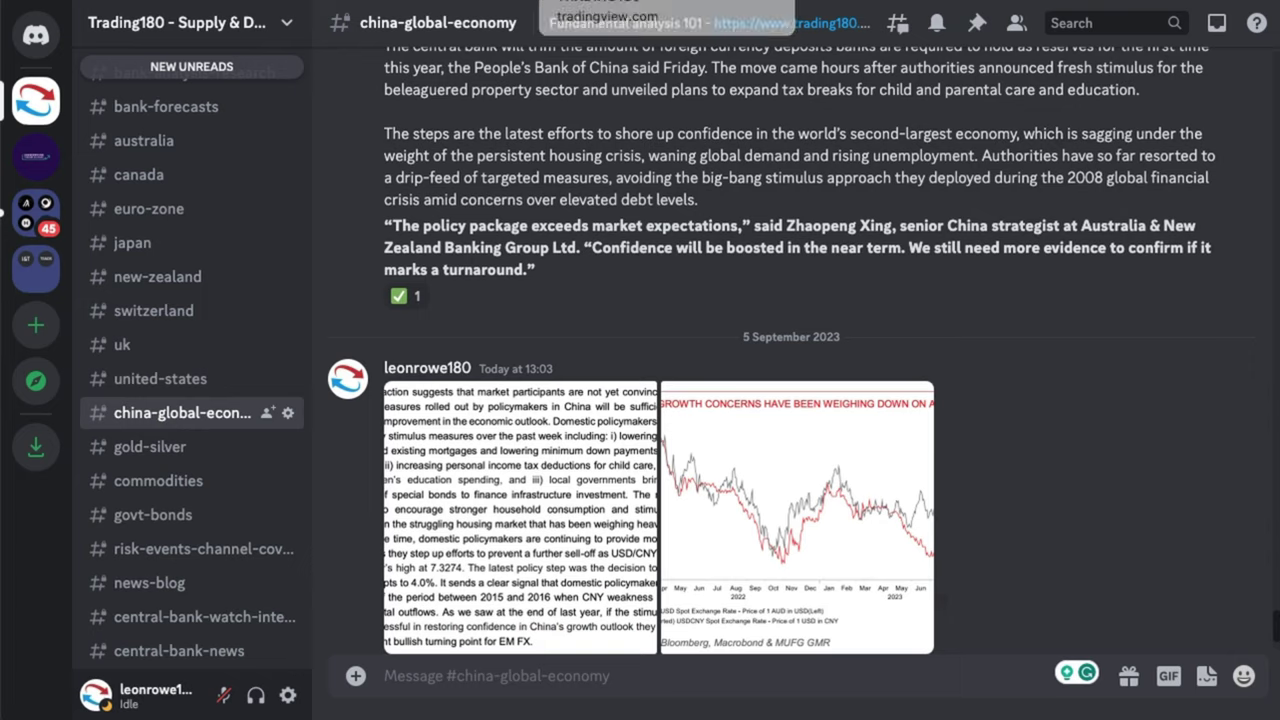
- Switch back to the TradingView CADJPY chart and brush a path rising above the 5 September high to about 108.5 and falling to about 107.8
{"action": "left_click", "coordinate": [600, 3]}
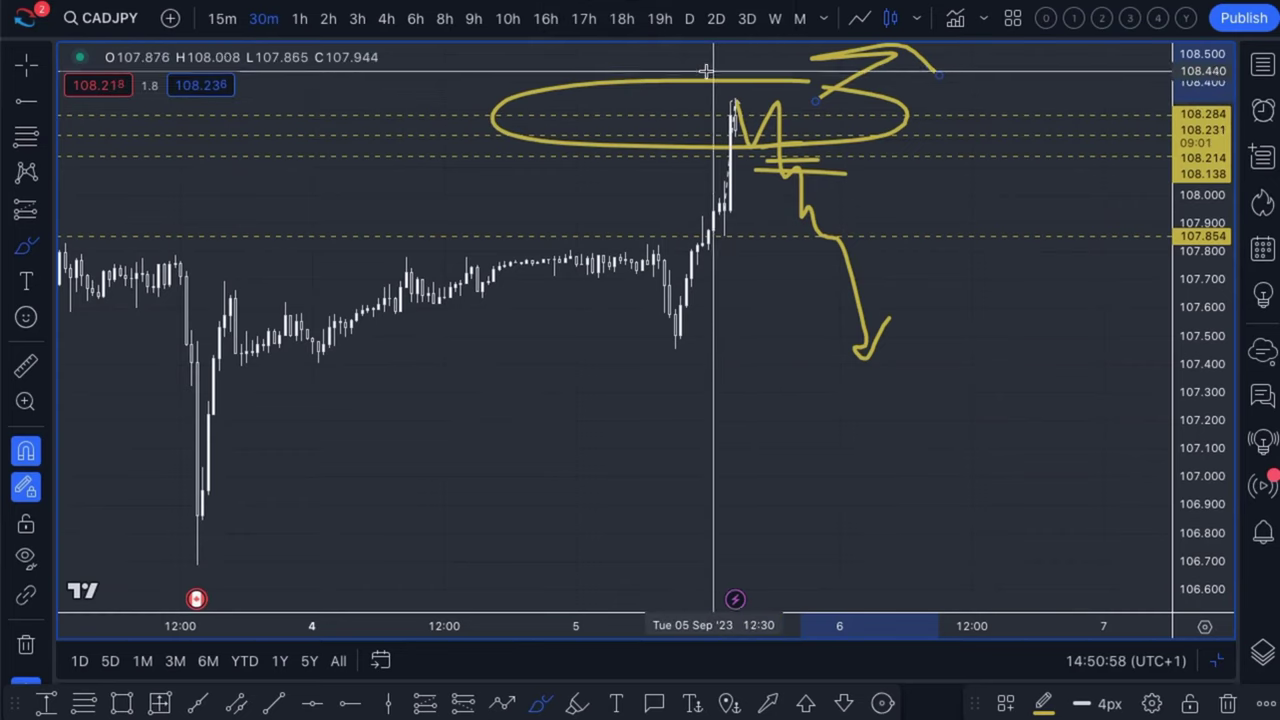
{"action": "scroll", "coordinate": [828, 183], "scroll_direction": "down", "scroll_amount": 2}
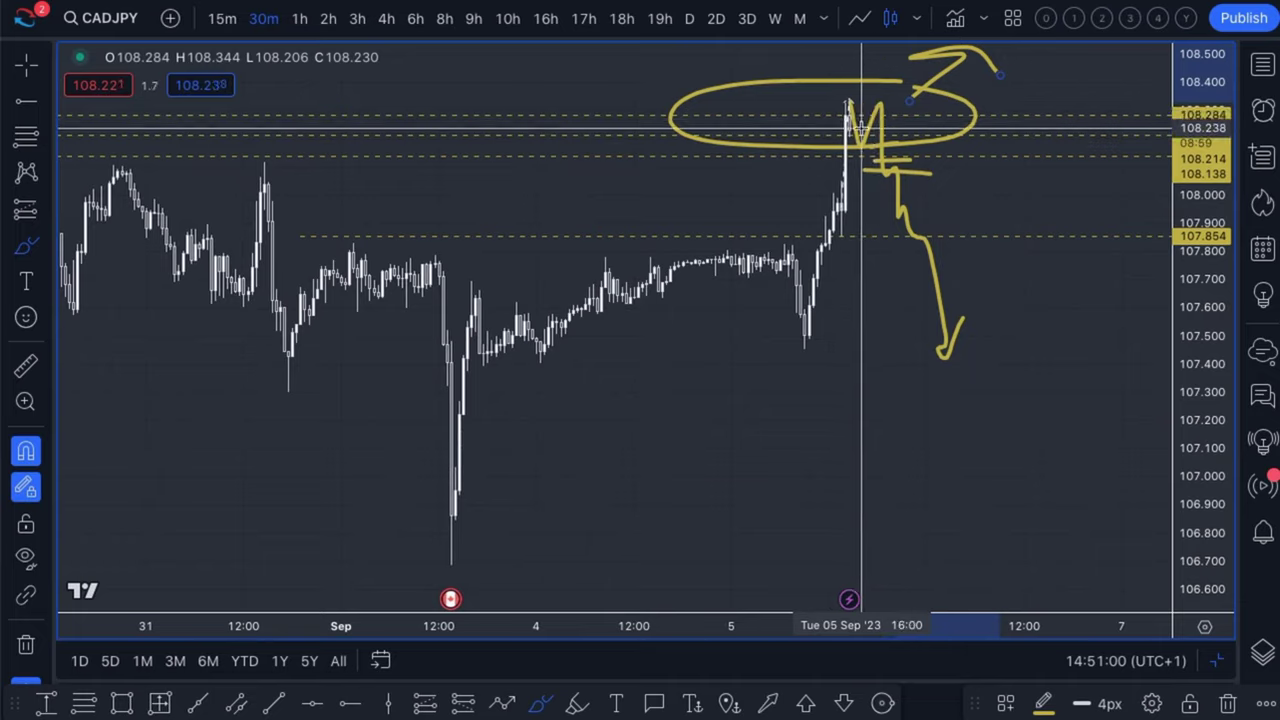
{"action": "scroll", "coordinate": [900, 130], "scroll_direction": "down", "scroll_amount": 2}
{"action": "scroll", "coordinate": [953, 138], "scroll_direction": "down", "scroll_amount": 4}
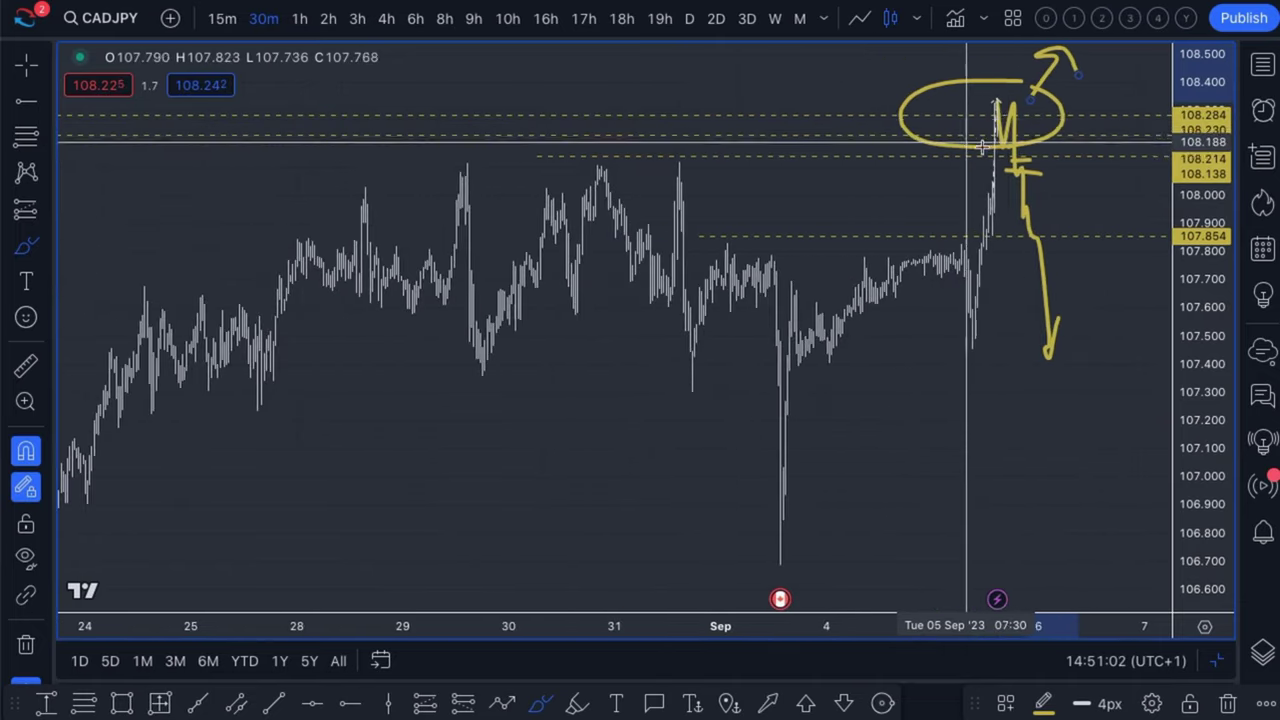
{"action": "scroll", "coordinate": [1038, 150], "scroll_direction": "down", "scroll_amount": 2}
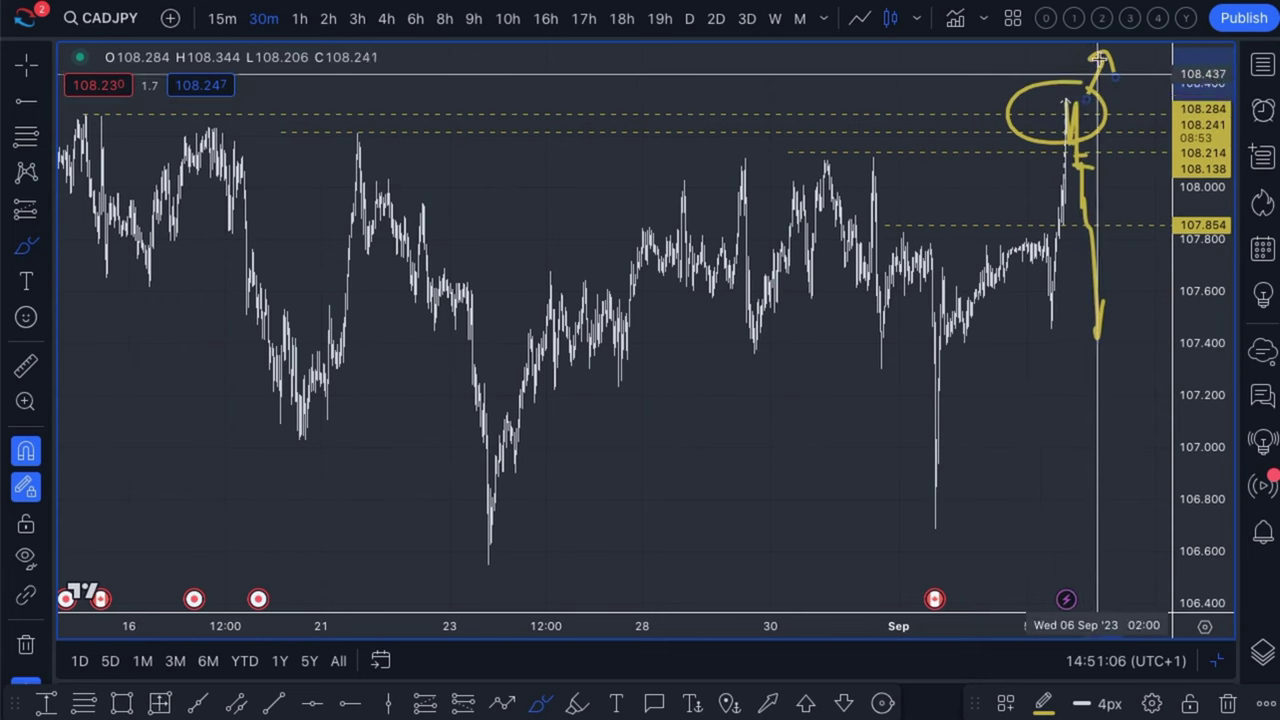
{"action": "scroll", "coordinate": [1080, 168], "scroll_direction": "down", "scroll_amount": 1}
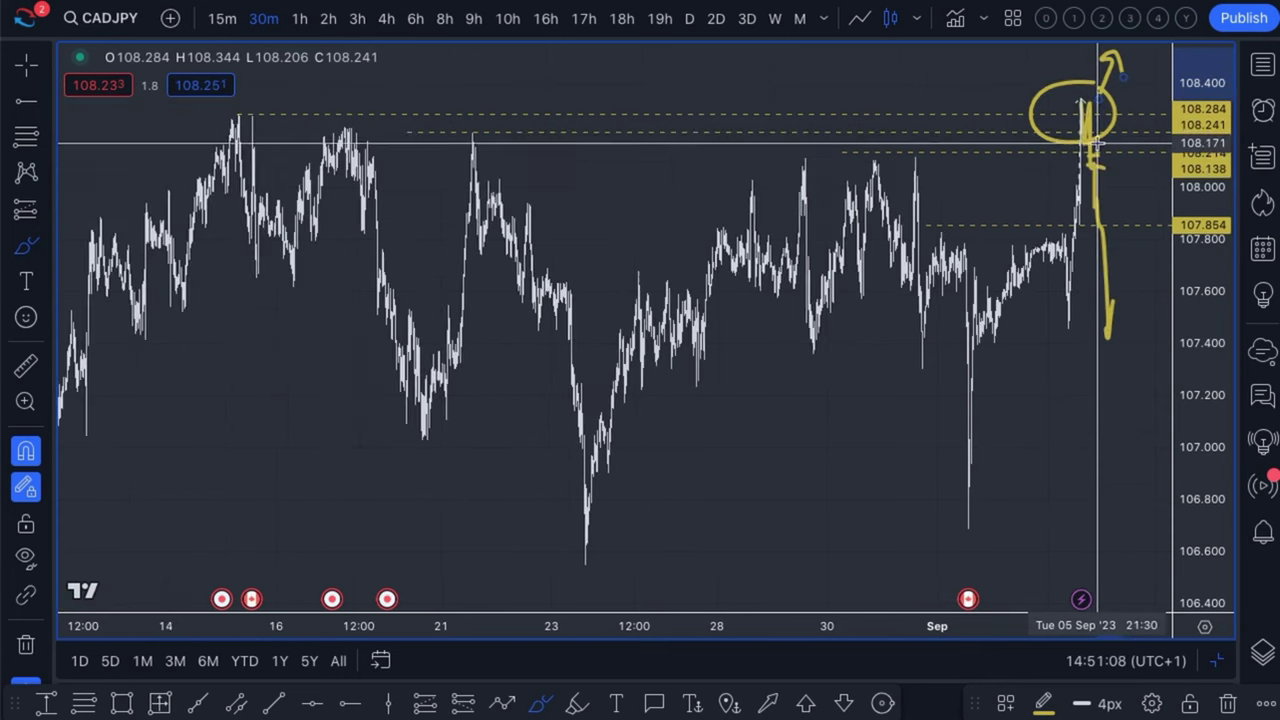
{"action": "left_click_drag", "start_coordinate": [1105, 60], "coordinate": [1143, 223]}
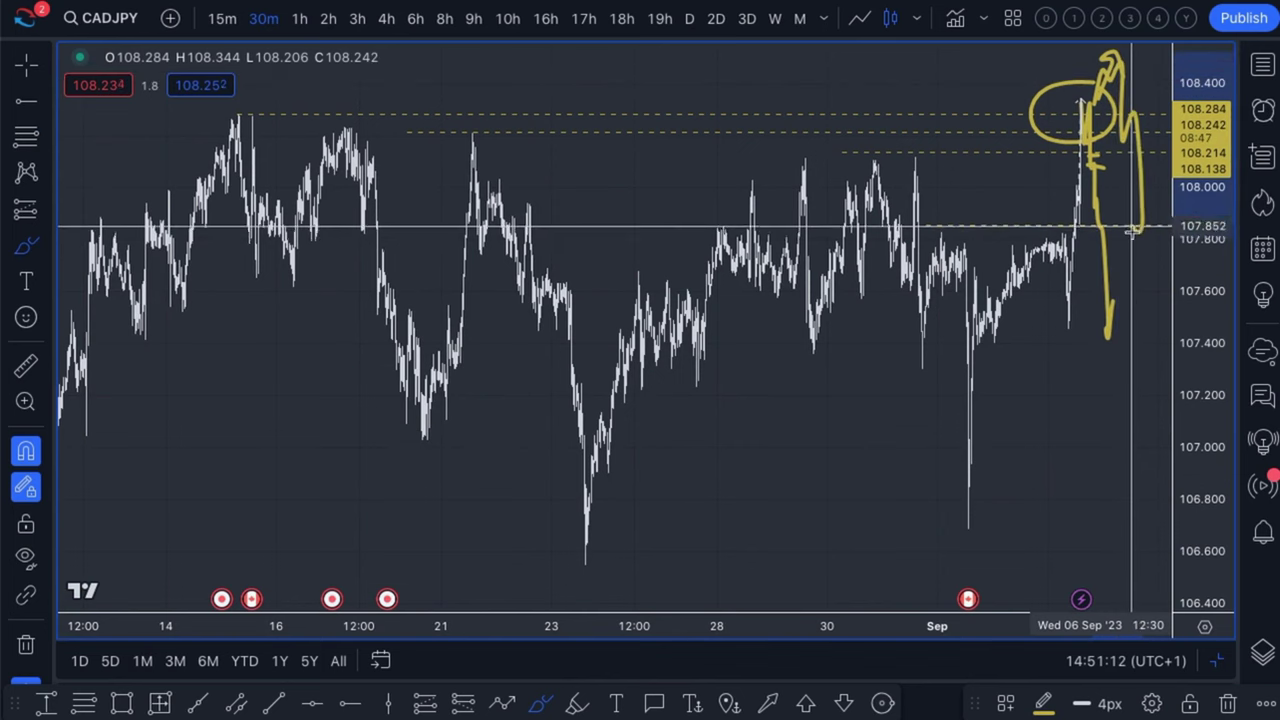
- Check the details of the 7 September Canadian economic event and the one following it on the CADJPY timeline
{"action": "scroll", "coordinate": [1108, 349], "scroll_direction": "down", "scroll_amount": 2}
{"action": "scroll", "coordinate": [1010, 460], "scroll_direction": "right", "scroll_amount": 3}
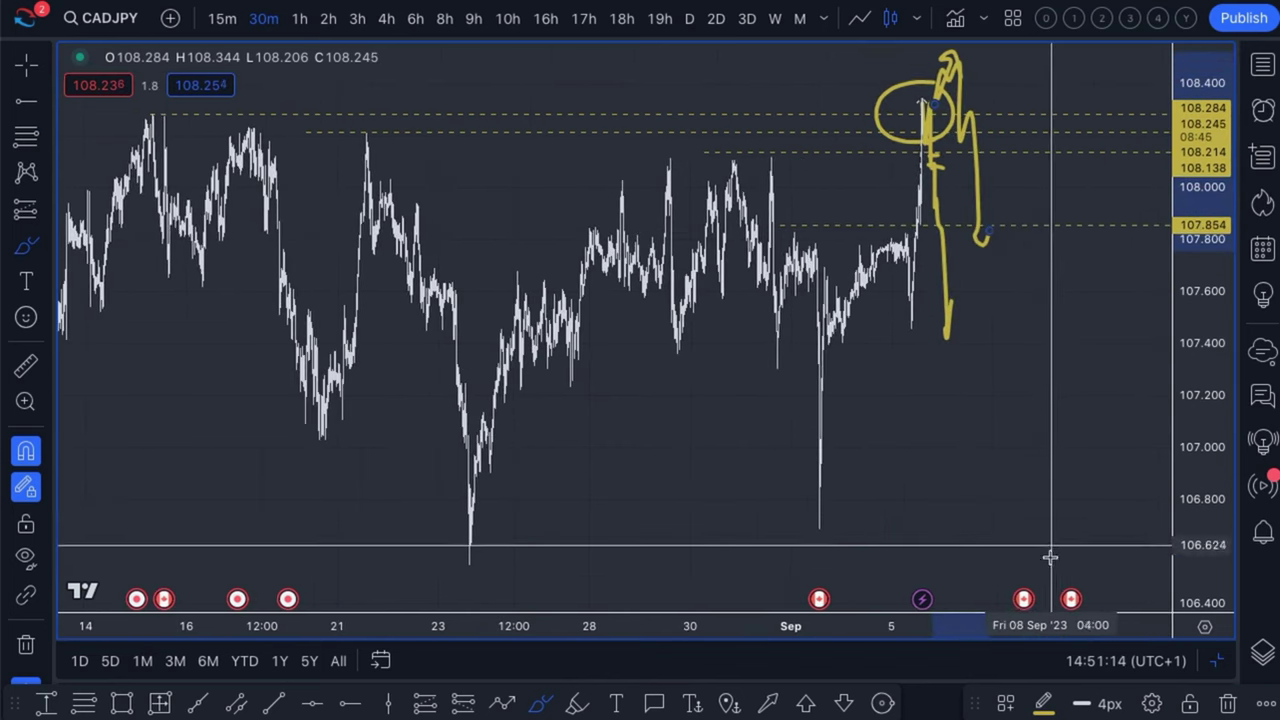
{"action": "mouse_move", "coordinate": [1027, 598]}
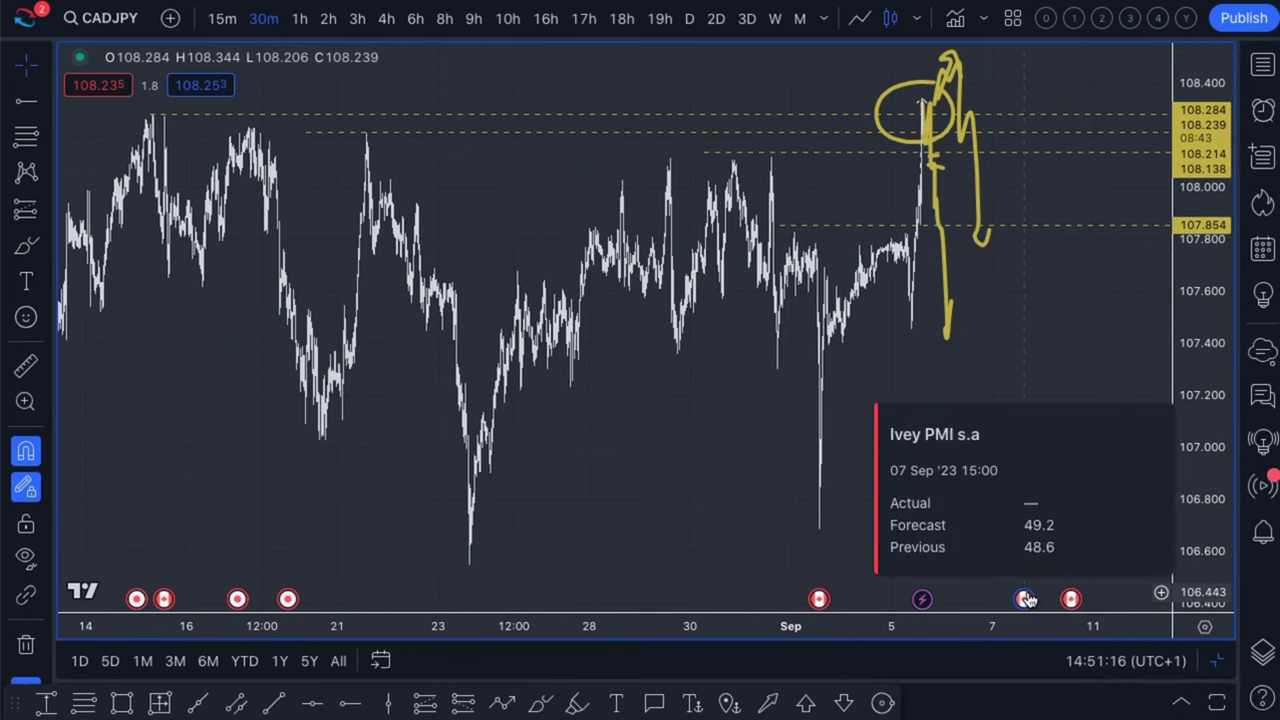
{"action": "mouse_move", "coordinate": [1071, 606]}
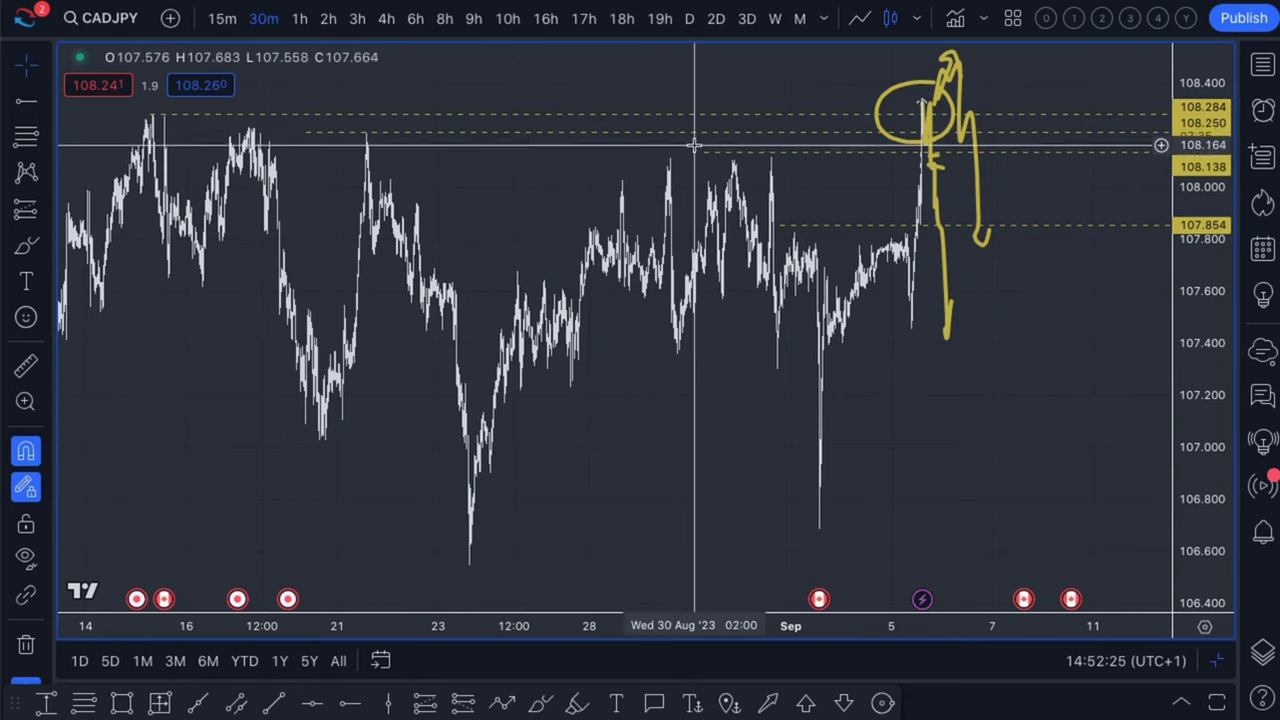
- Load GBPCAD from the Oanda watchlist and place a horizontal ray at 1.70771 from 24 August
{"action": "left_click", "coordinate": [1266, 65]}
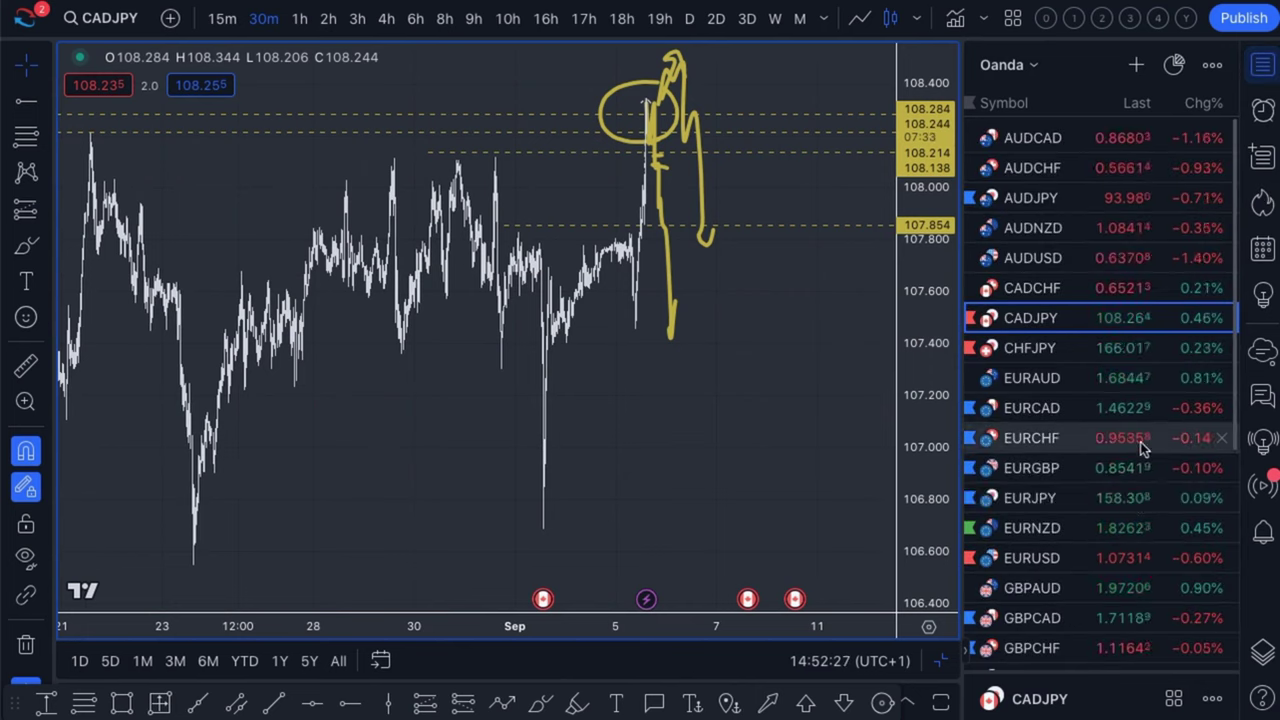
{"action": "left_click", "coordinate": [1098, 625]}
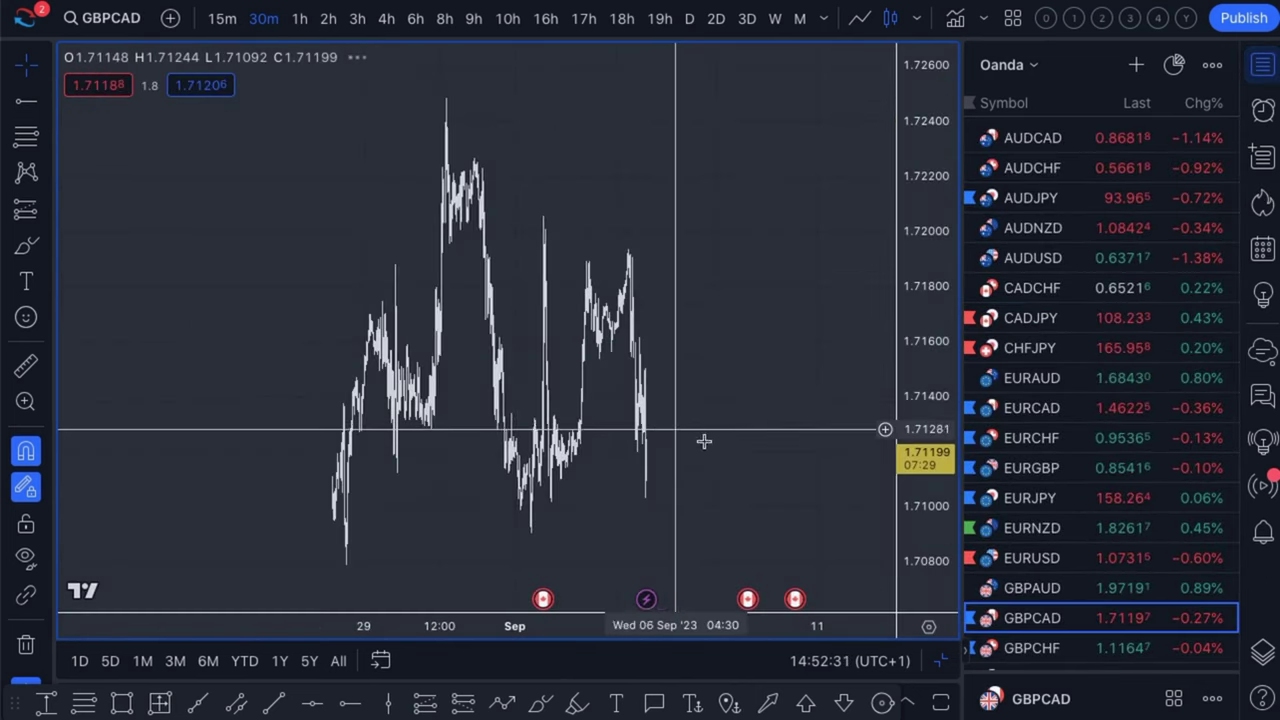
{"action": "scroll", "coordinate": [720, 455], "scroll_direction": "up", "scroll_amount": 3}
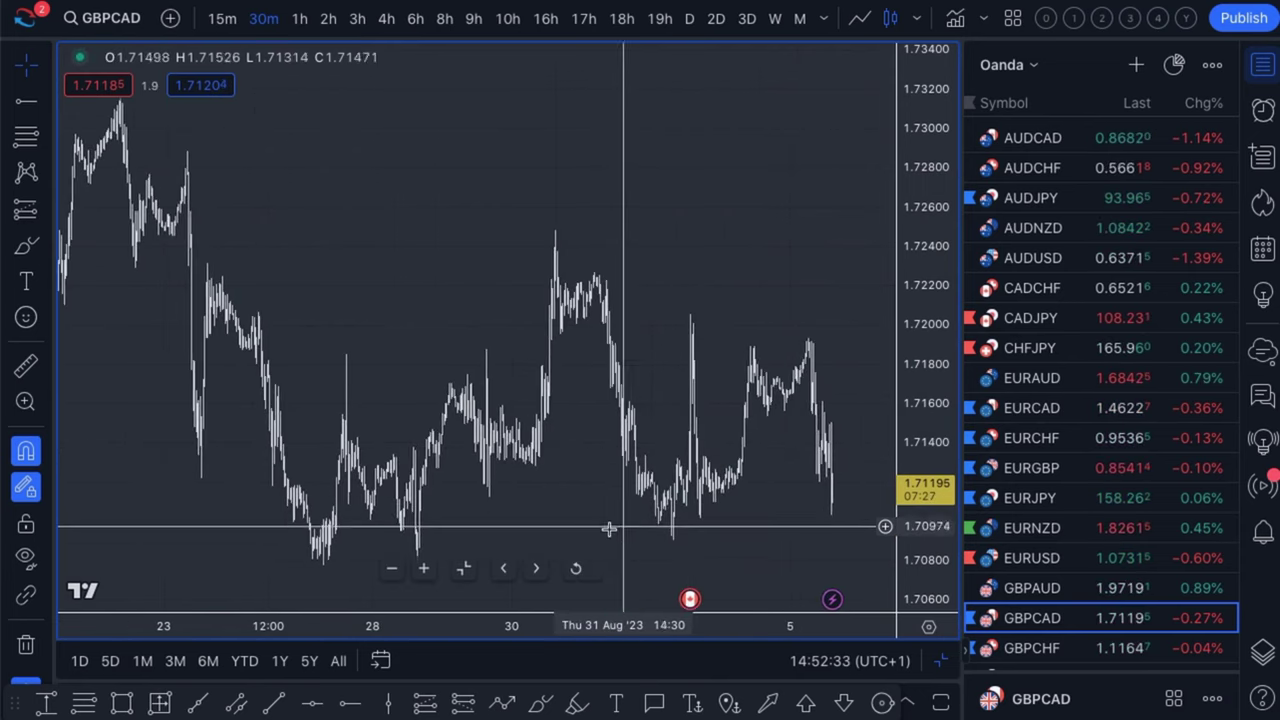
{"action": "scroll", "coordinate": [400, 480], "scroll_direction": "right", "scroll_amount": 1}
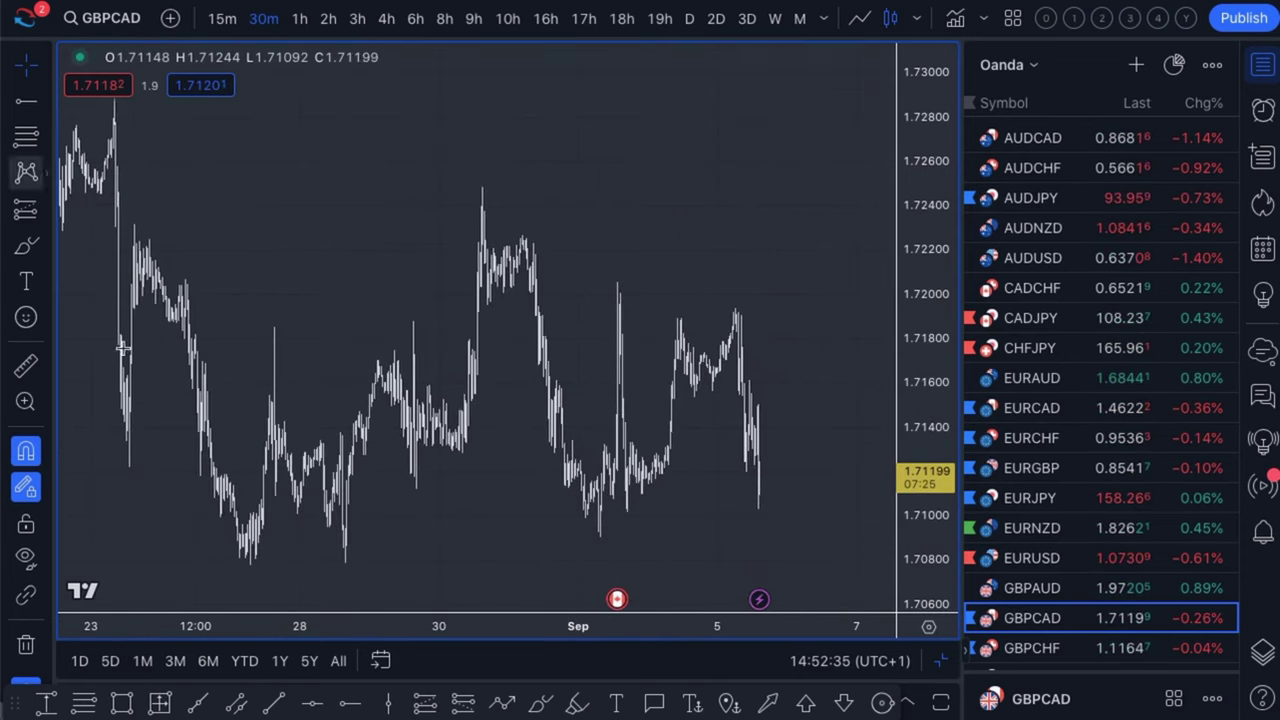
{"action": "left_click", "coordinate": [190, 566]}
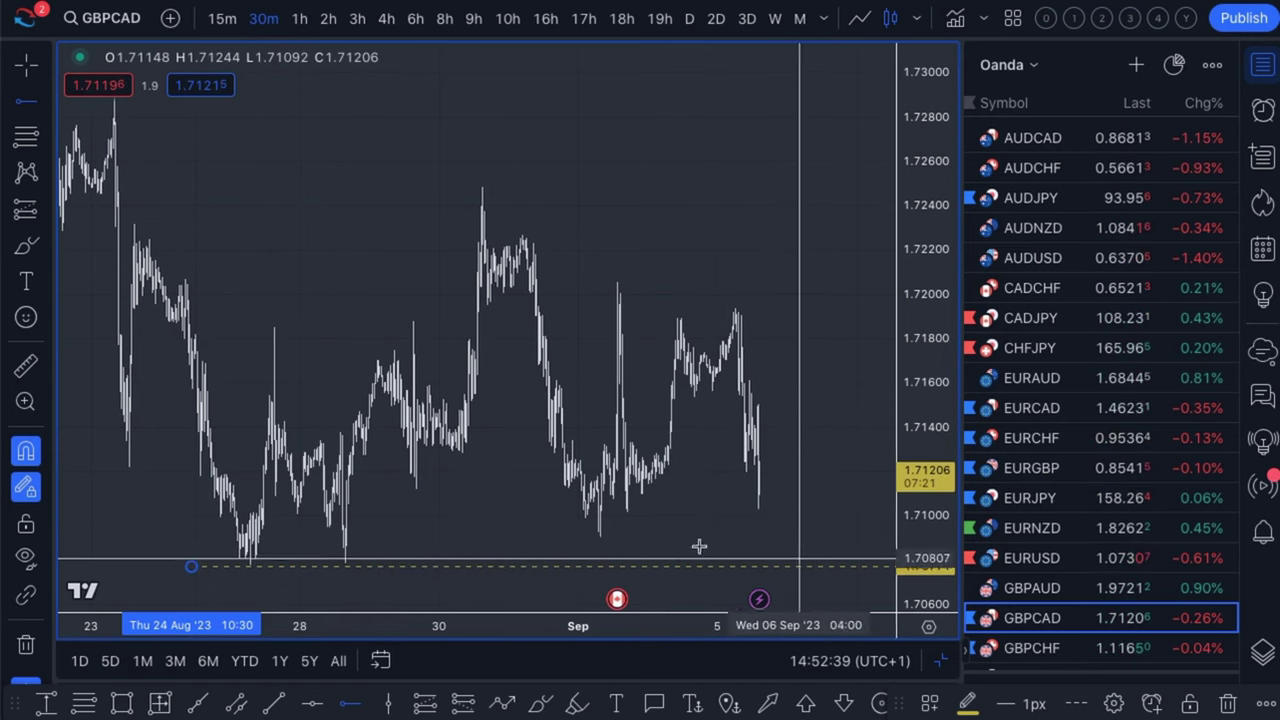
- Brush a V-shaped path from the 5 September low through 1.70771 and up to about 1.715, and place a horizontal ray at 1.72314 from 23 August
{"action": "left_click", "coordinate": [25, 248]}
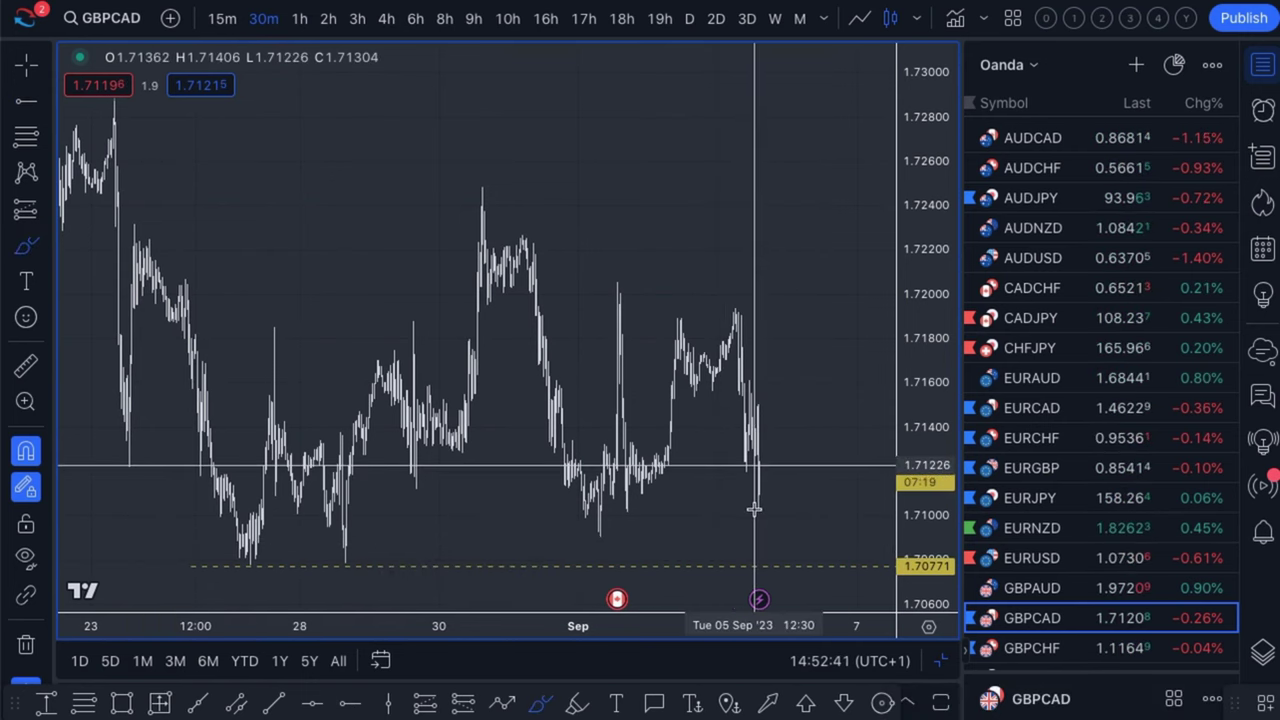
{"action": "mouse_move", "coordinate": [757, 510]}
{"action": "left_mouse_down"}
{"action": "mouse_move", "coordinate": [771, 597]}
{"action": "mouse_move", "coordinate": [809, 529]}
{"action": "mouse_move", "coordinate": [831, 409]}
{"action": "mouse_move", "coordinate": [847, 412]}
{"action": "left_mouse_up"}
{"action": "scroll", "coordinate": [780, 416], "scroll_direction": "down", "scroll_amount": 3}
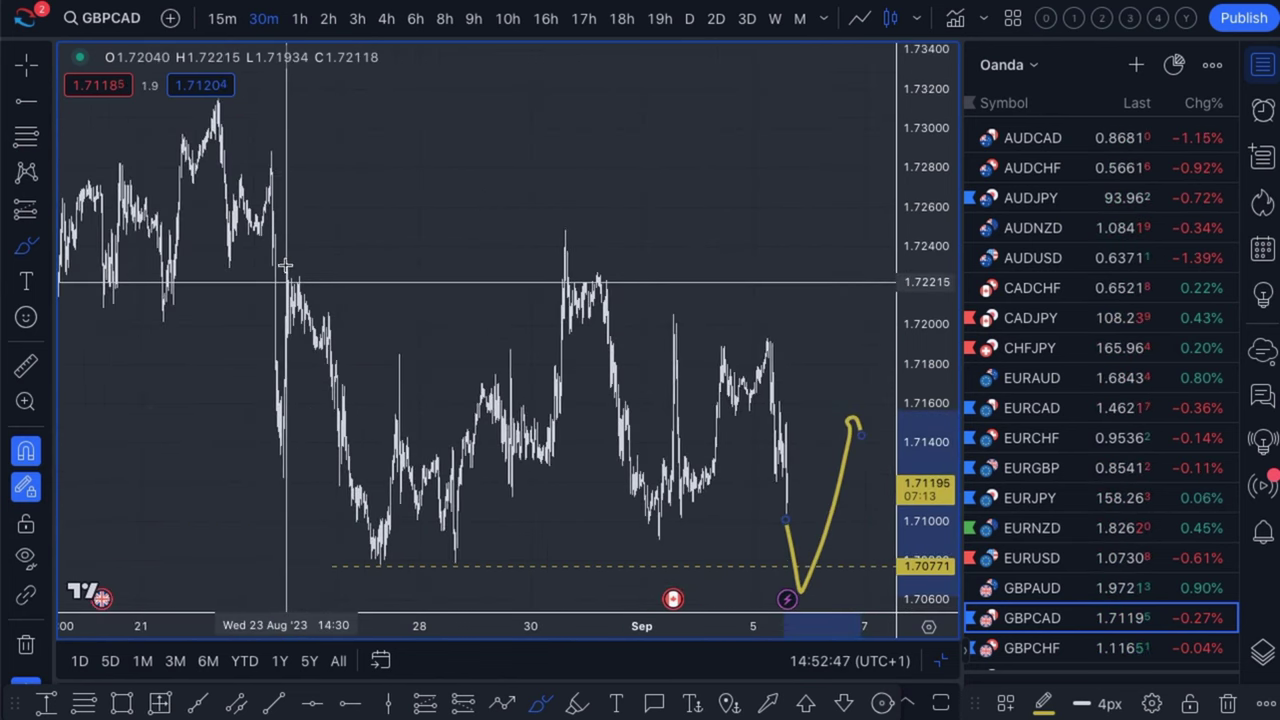
{"action": "left_click", "coordinate": [25, 100]}
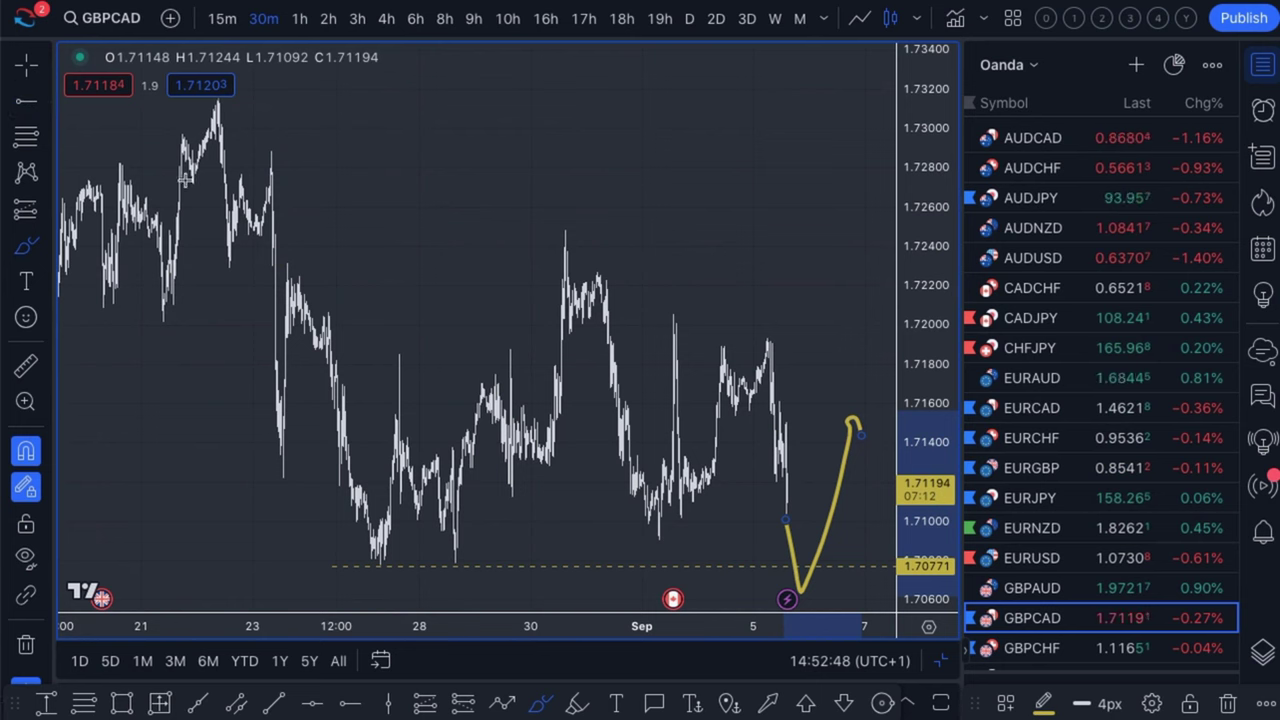
{"action": "left_click", "coordinate": [287, 263]}
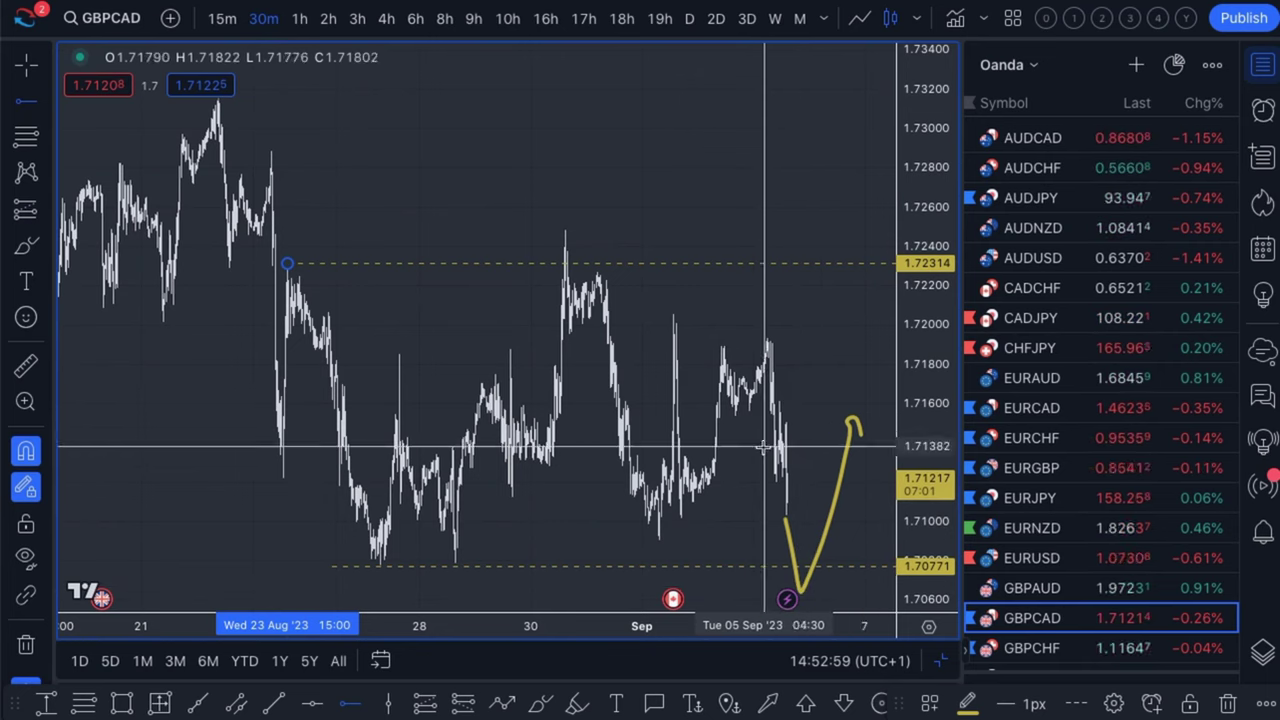
- Switch to Discord and reopen the discussion-room at the posts about the potential CAD short before the expected BoC hold
{"action": "scroll", "coordinate": [800, 380], "scroll_direction": "up", "scroll_amount": 2}
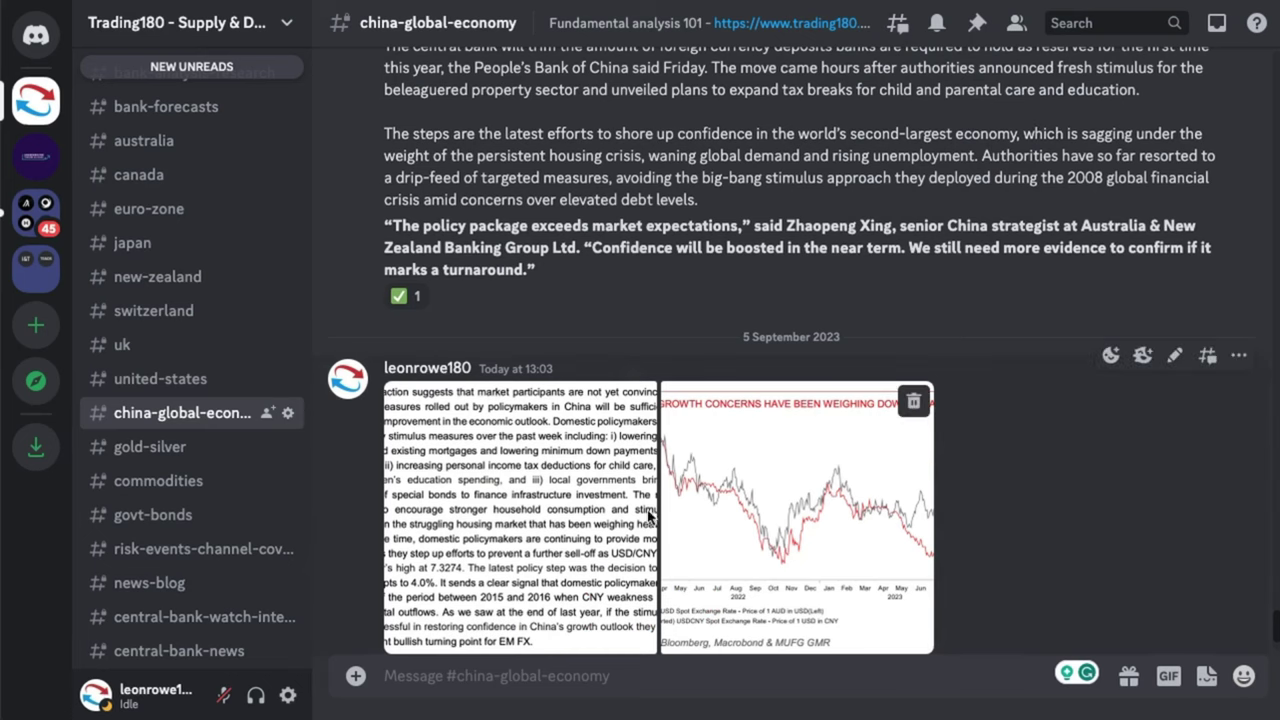
{"action": "scroll", "coordinate": [296, 272], "scroll_direction": "up", "scroll_amount": 8}
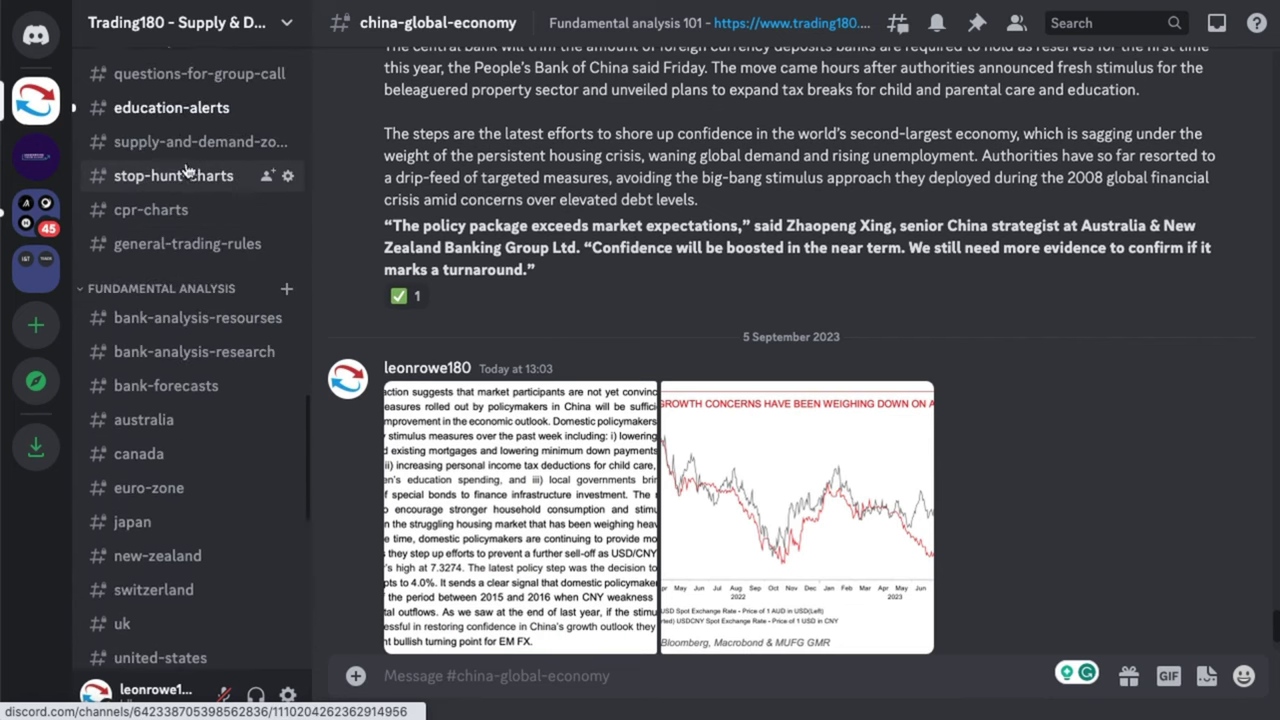
{"action": "scroll", "coordinate": [198, 172], "scroll_direction": "up", "scroll_amount": 2}
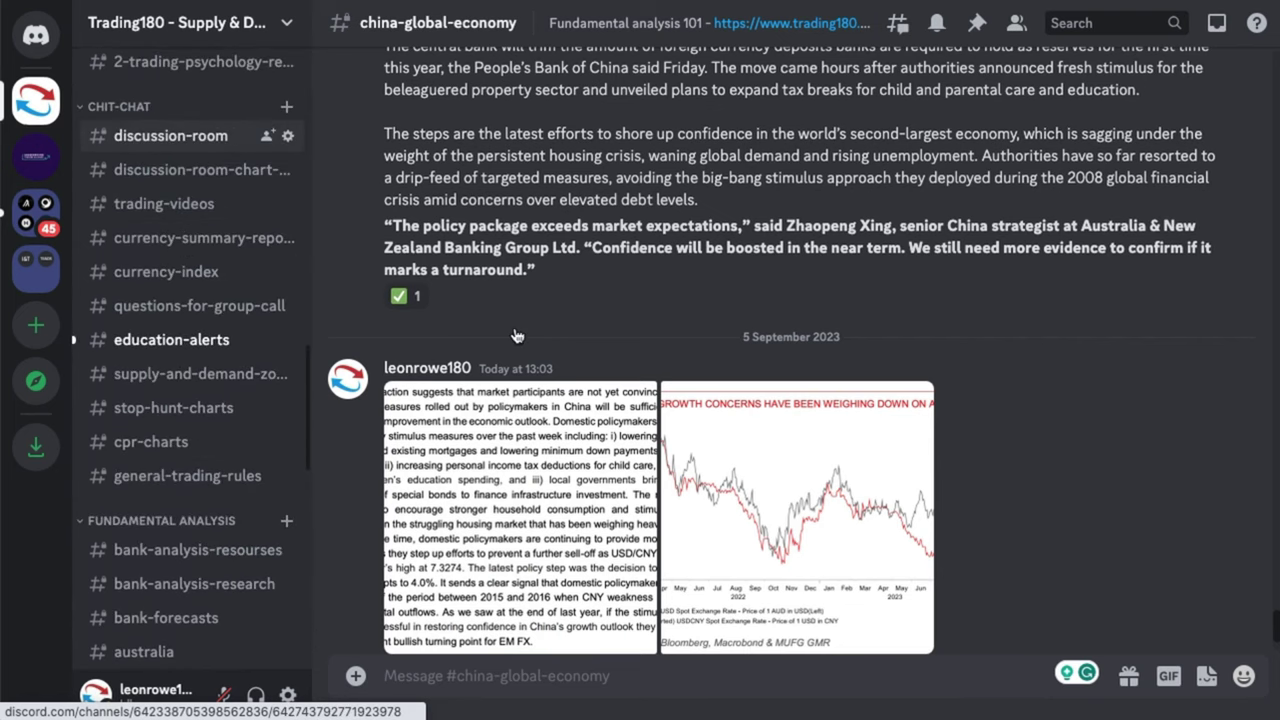
{"action": "scroll", "coordinate": [590, 300], "scroll_direction": "up", "scroll_amount": 3}
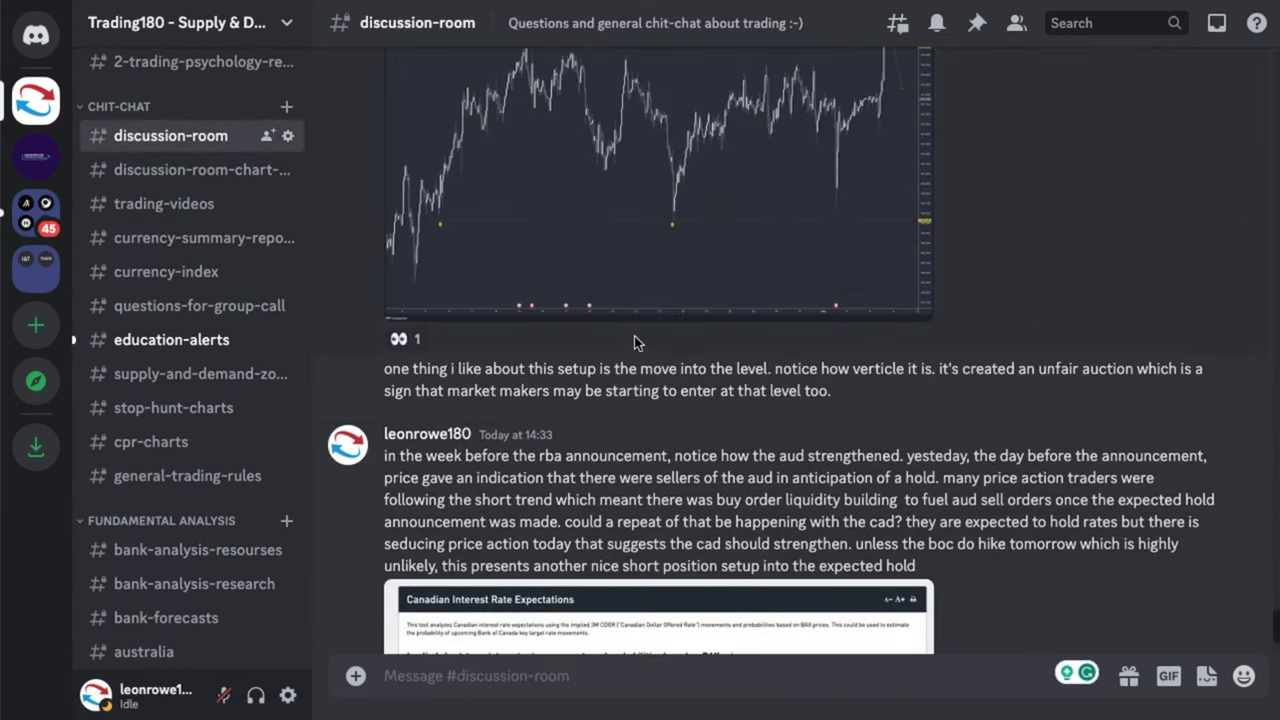